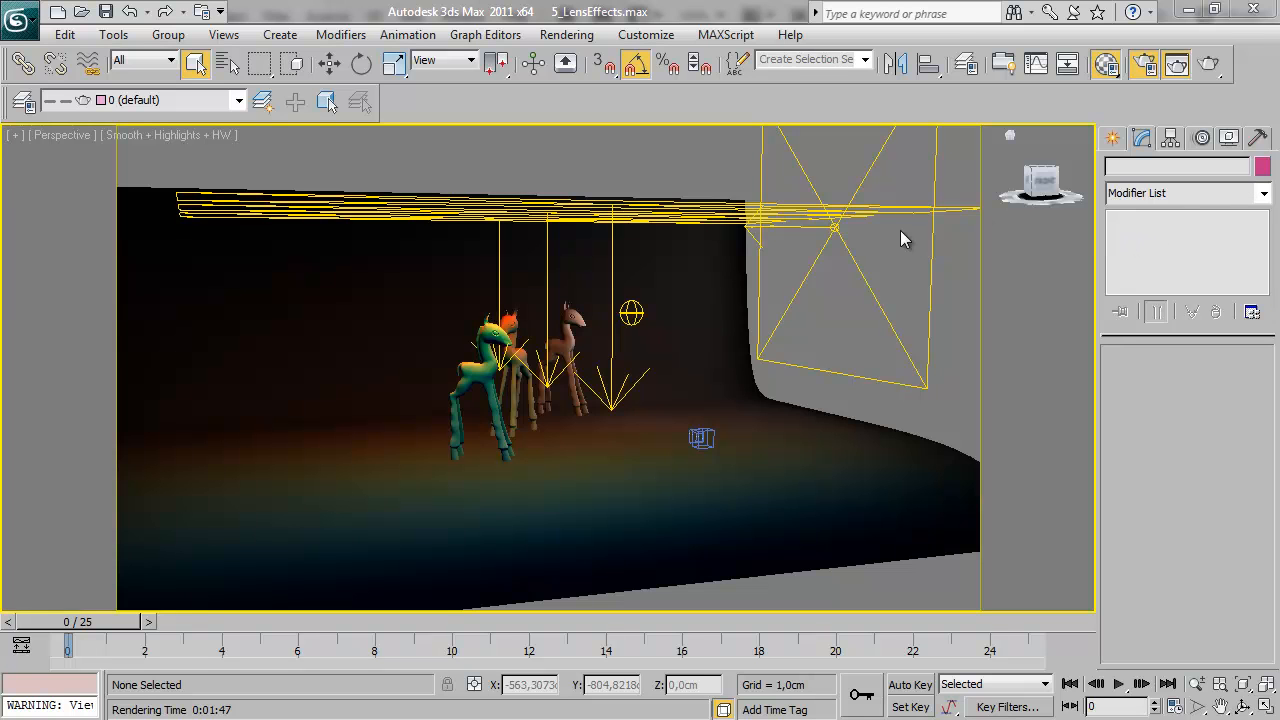
Look over the giraffe scene from another angle and switch the viewport to the VRayPhysicalCamera001 view
middle_click_drag(720, 369, 680, 369, "alt")
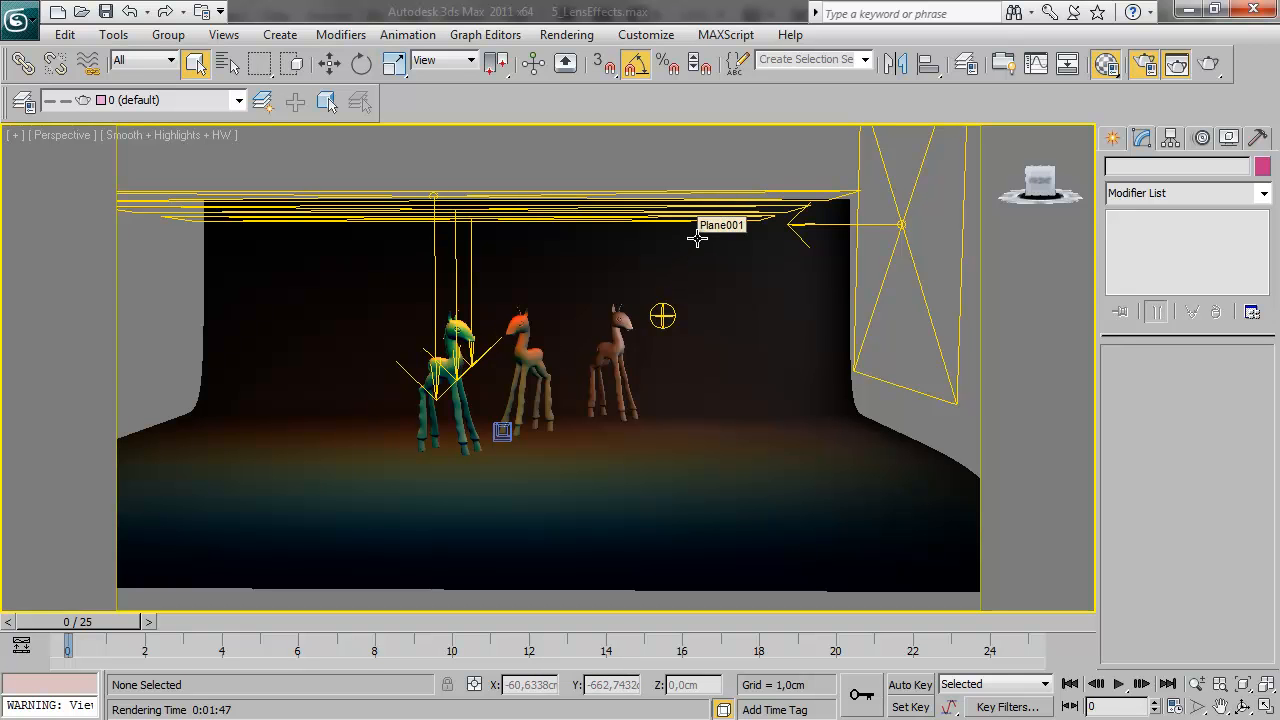
key("c")
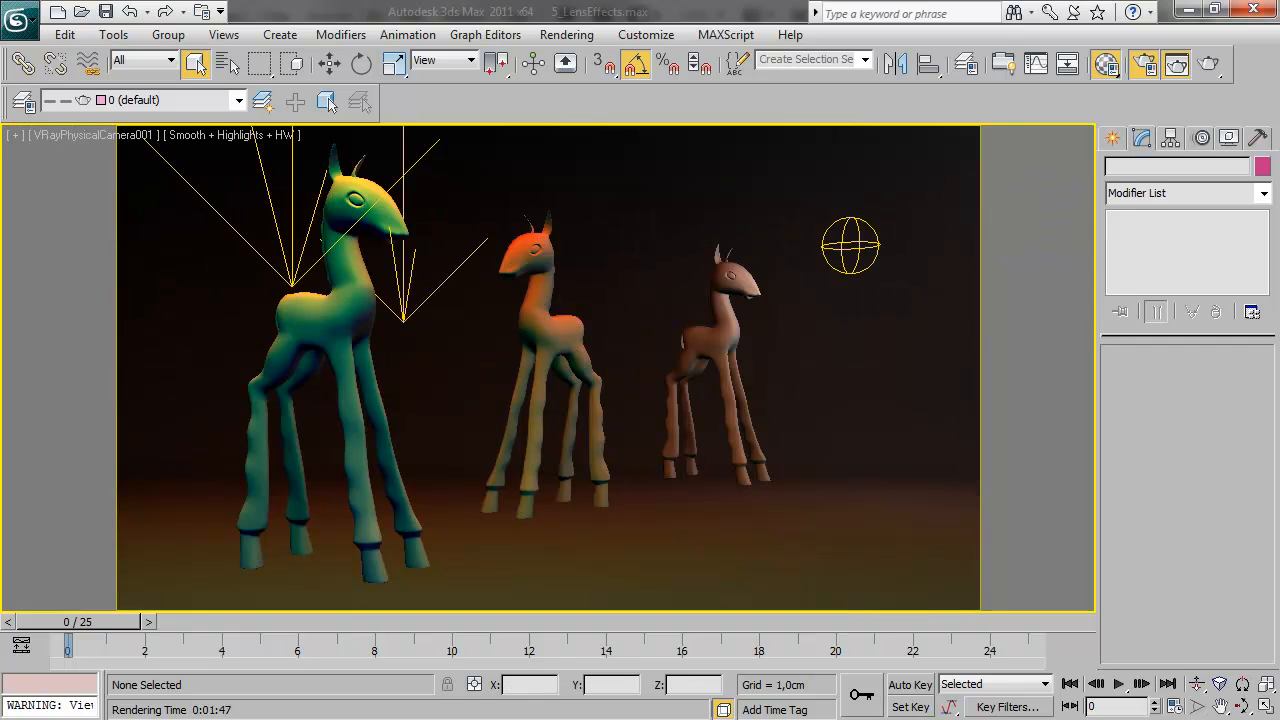
Inspect the pixel color values of the white sphere in the V-Ray frame buffer
left_click_drag(1279, 215, 477, 133)
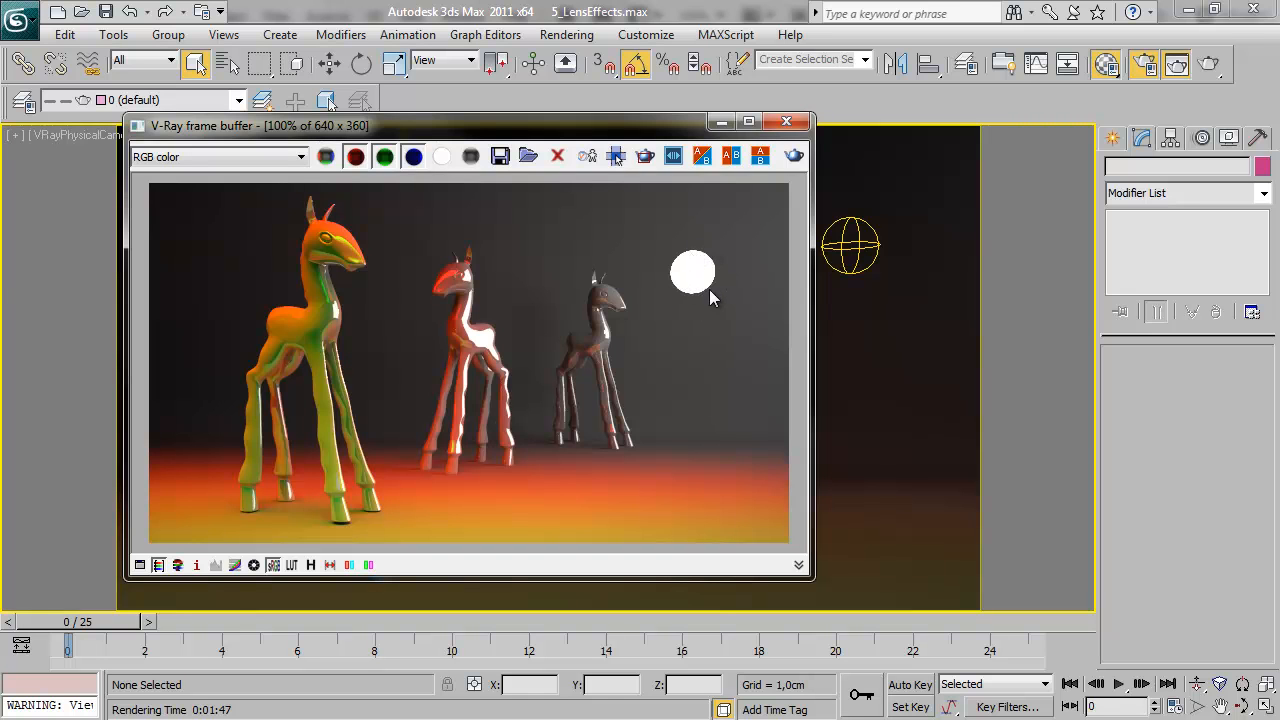
right_click(690, 266)
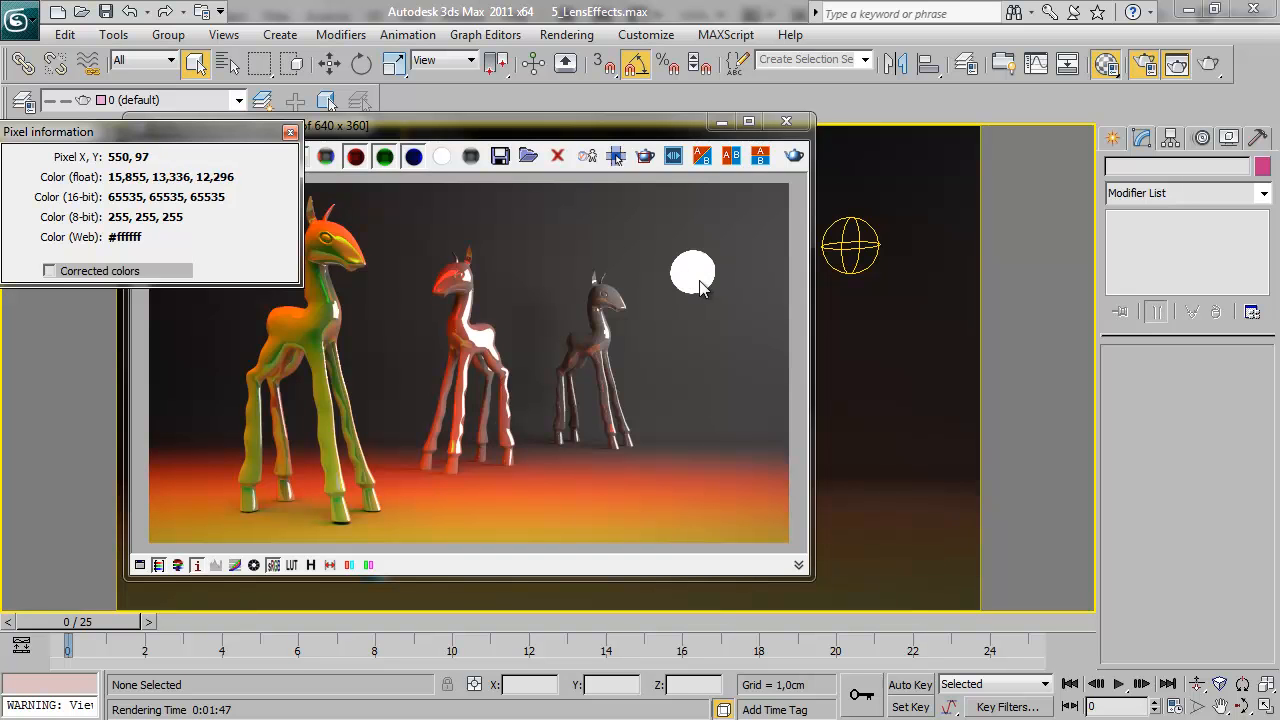
right_click_drag(698, 267, 700, 266)
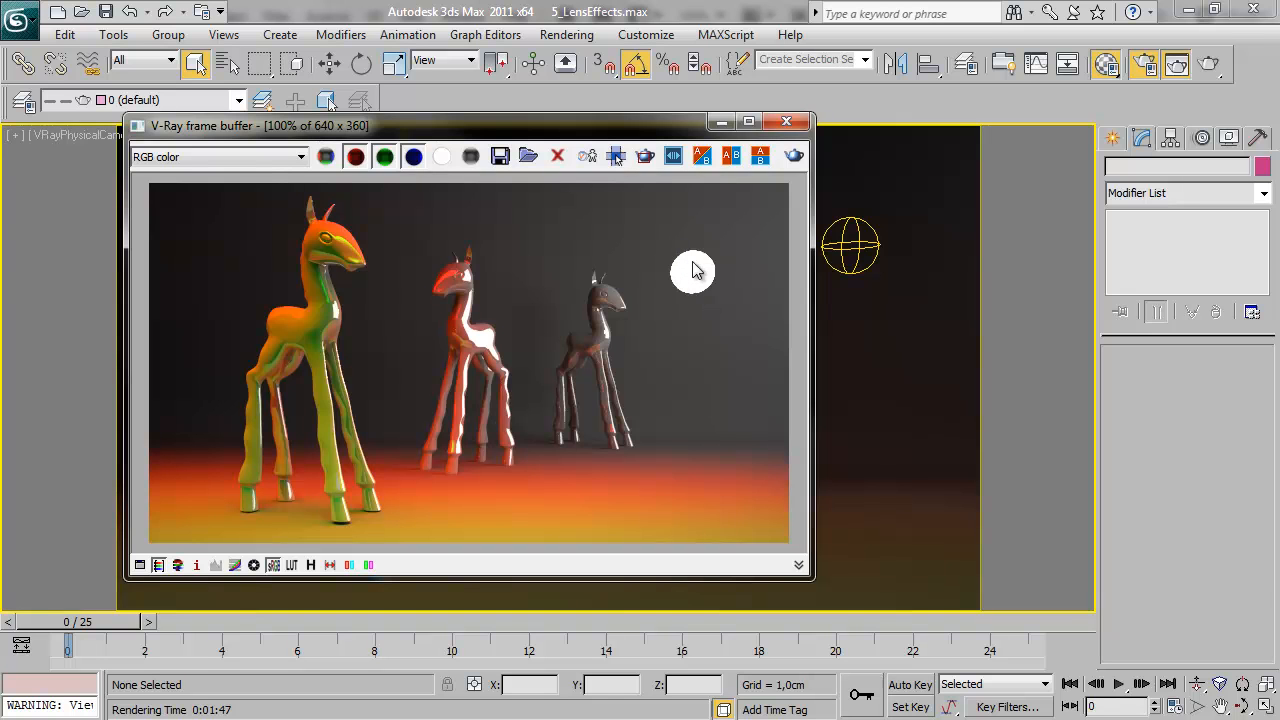
Open the Environment and Effects settings beside the frame buffer and turn on Bloom for VRay Lens Effects
left_click_drag(513, 131, 457, 127)
key("8")
left_click_drag(1076, 58, 909, 22)
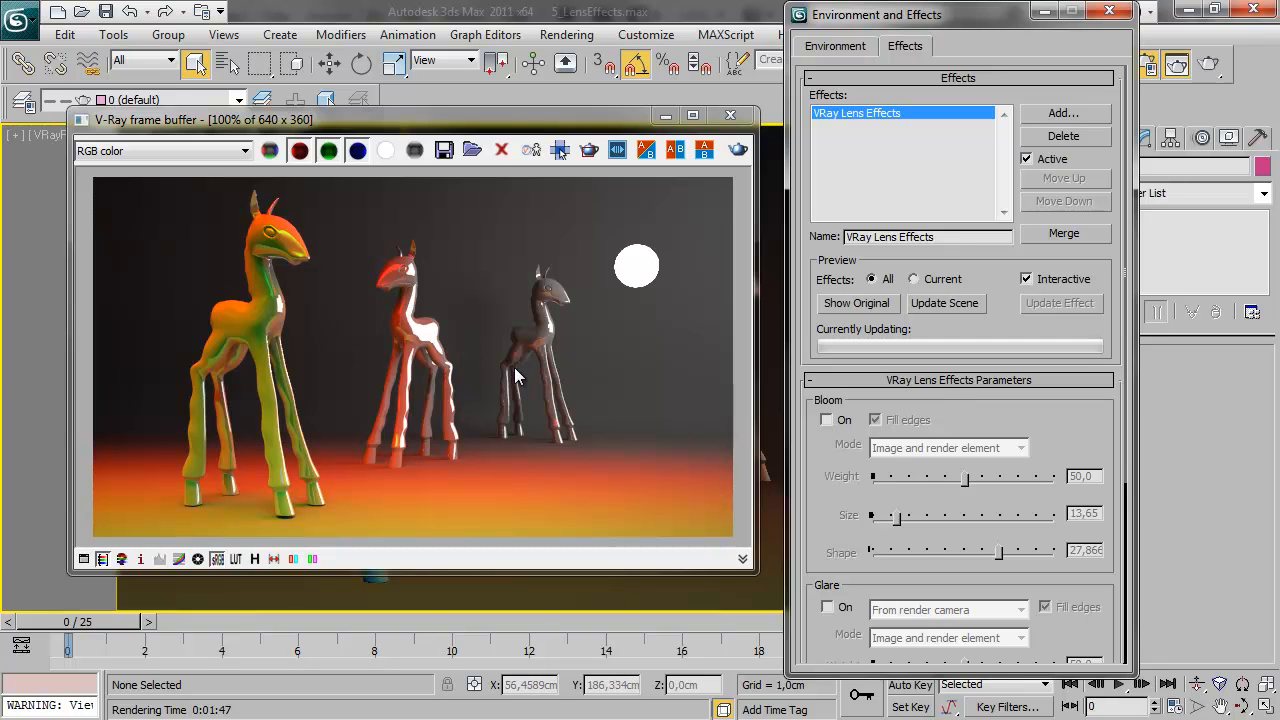
left_click(827, 420)
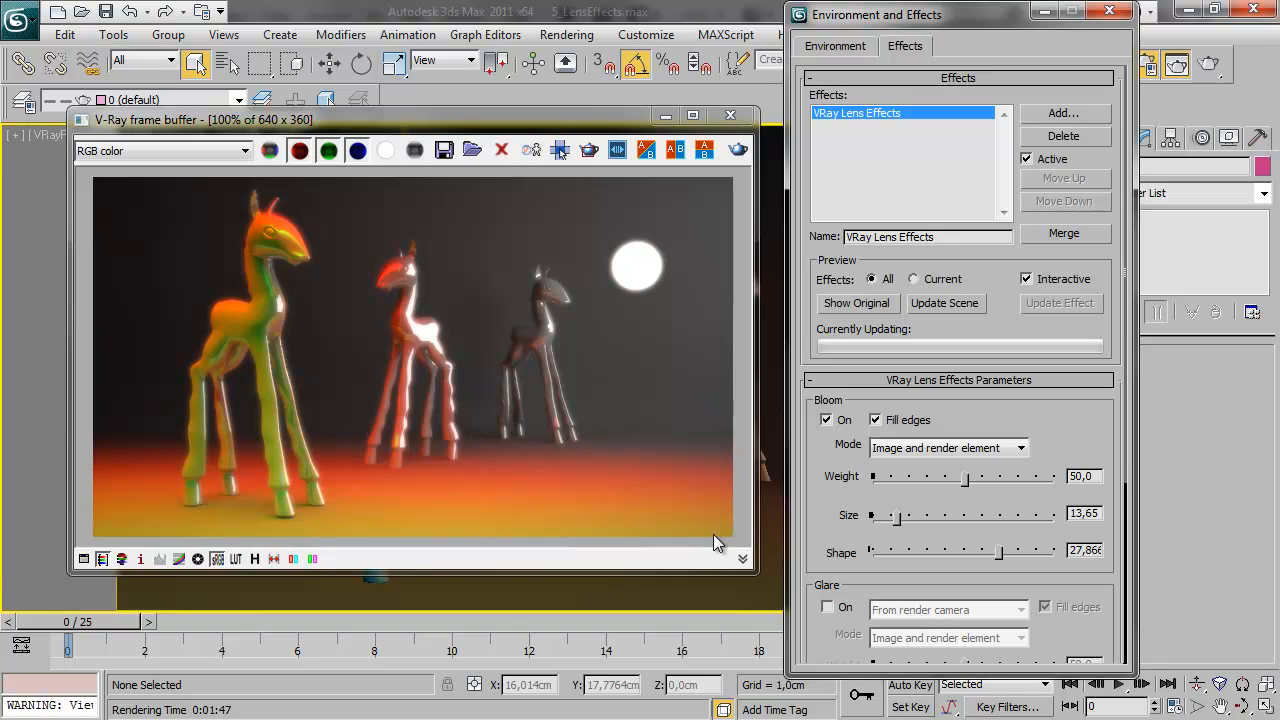
Compare Bloom with Fill edges off and on, and review the available Bloom modes
left_click(876, 421)
left_click(876, 420)
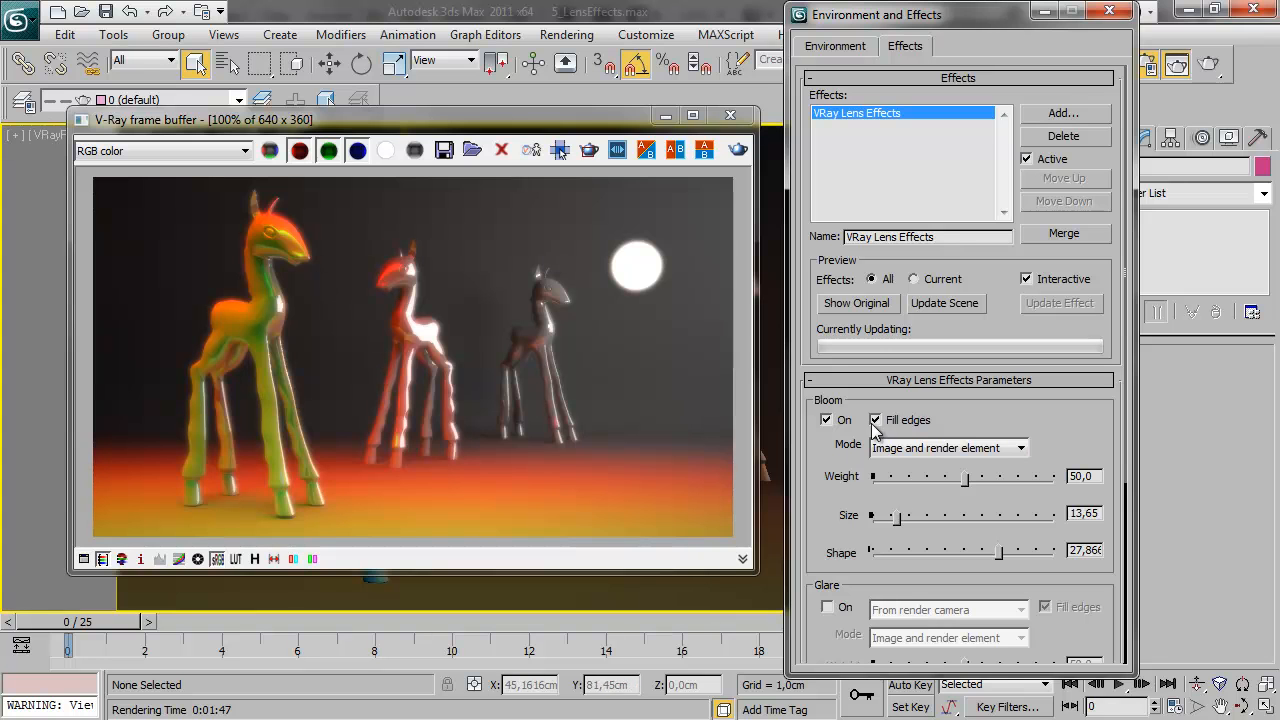
left_click(1022, 449)
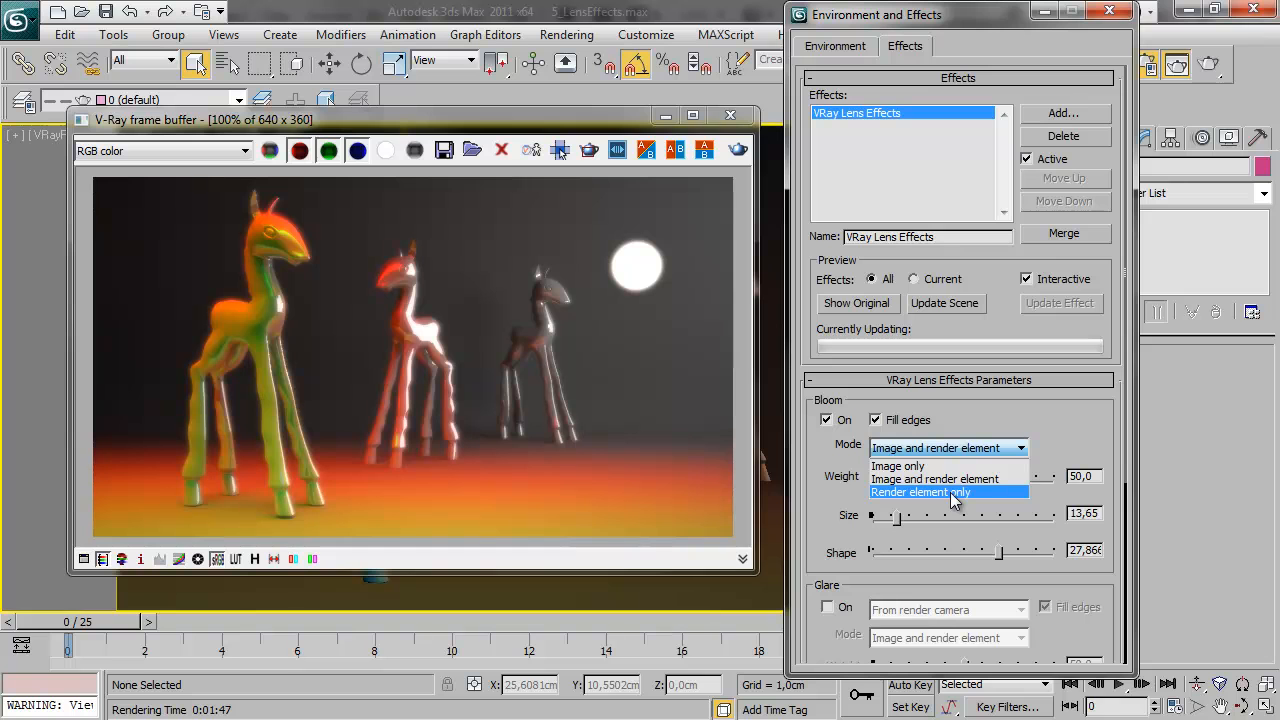
left_click(1056, 408)
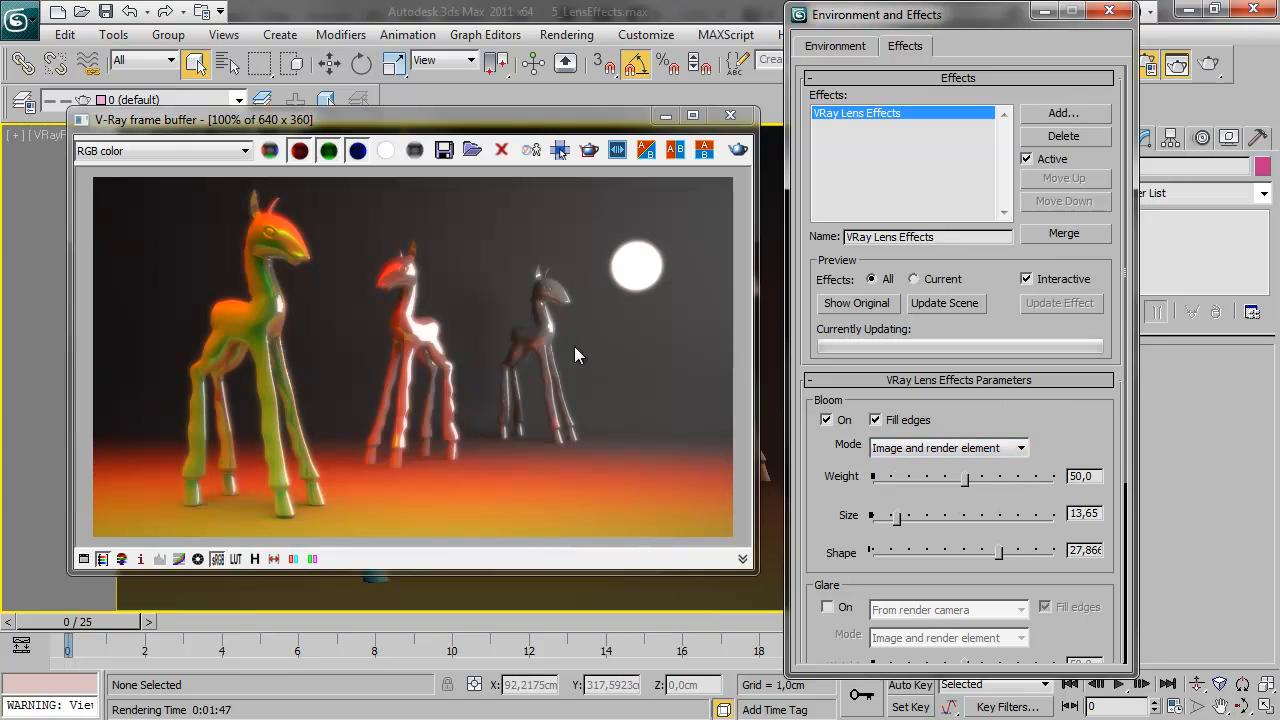
Examine the Bloom and LensEffectsSource render elements in the frame buffer and return to RGB color
left_click(169, 154)
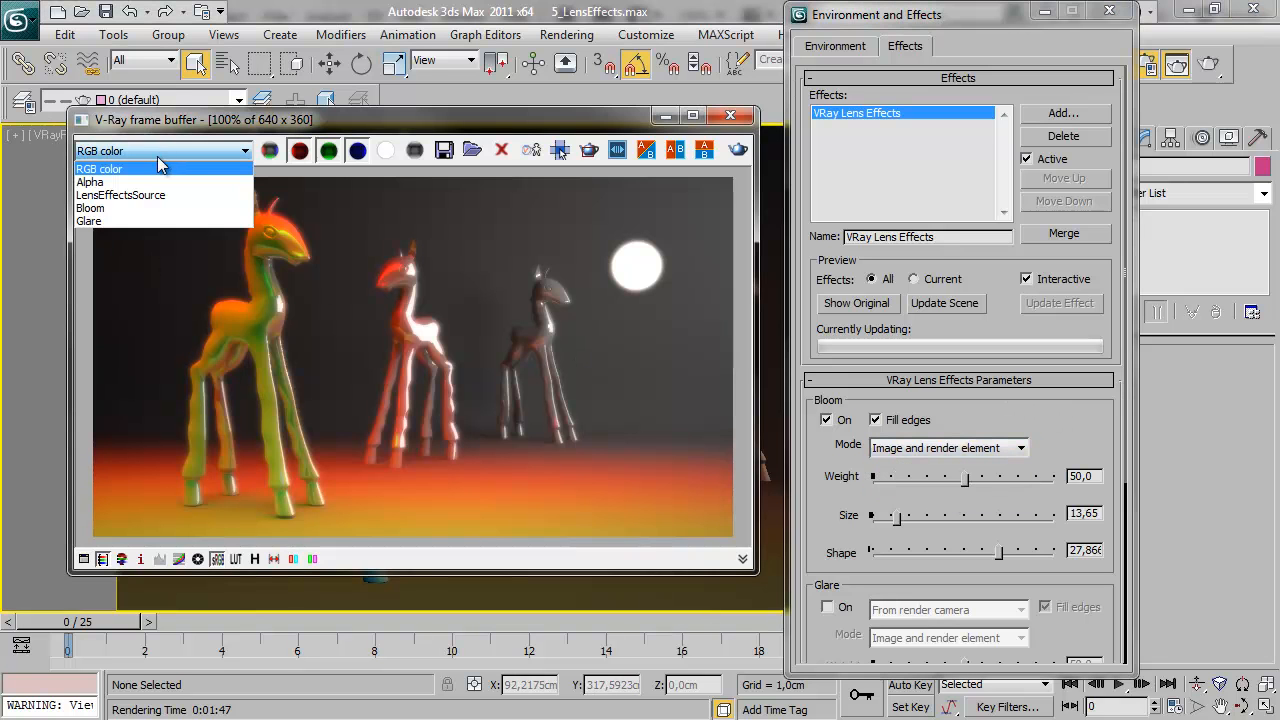
left_click(128, 206)
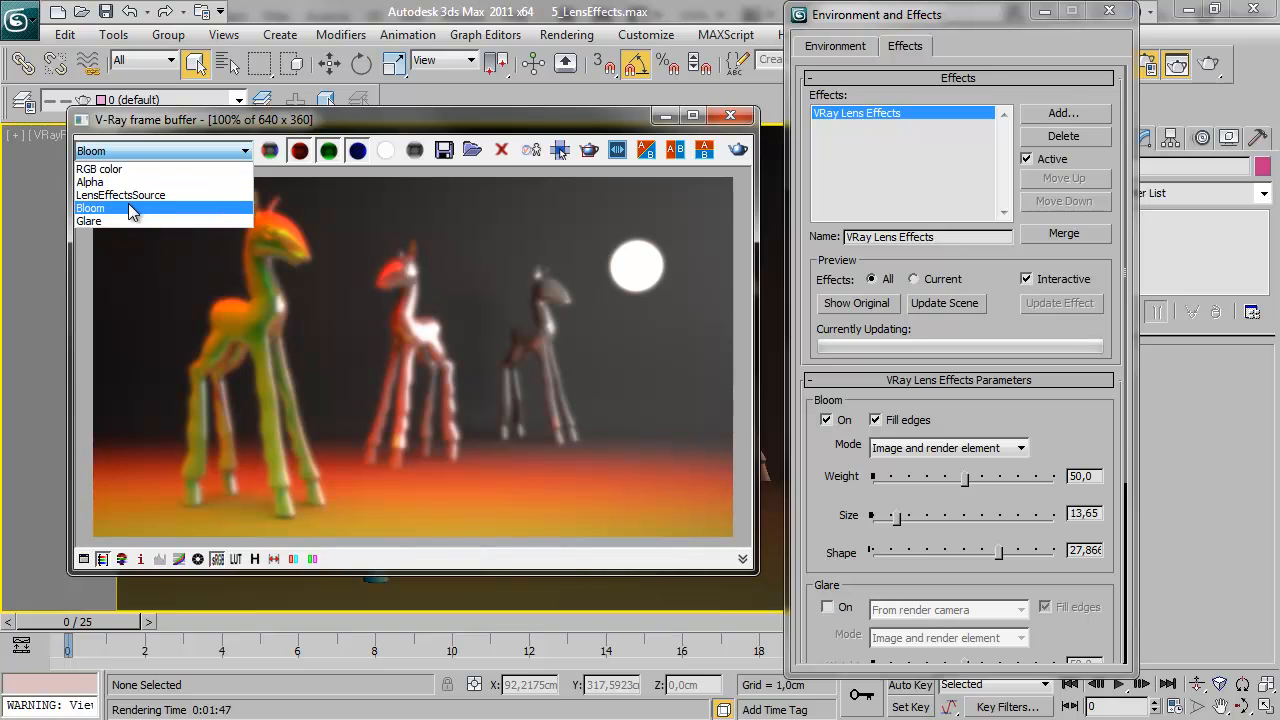
left_click(131, 208)
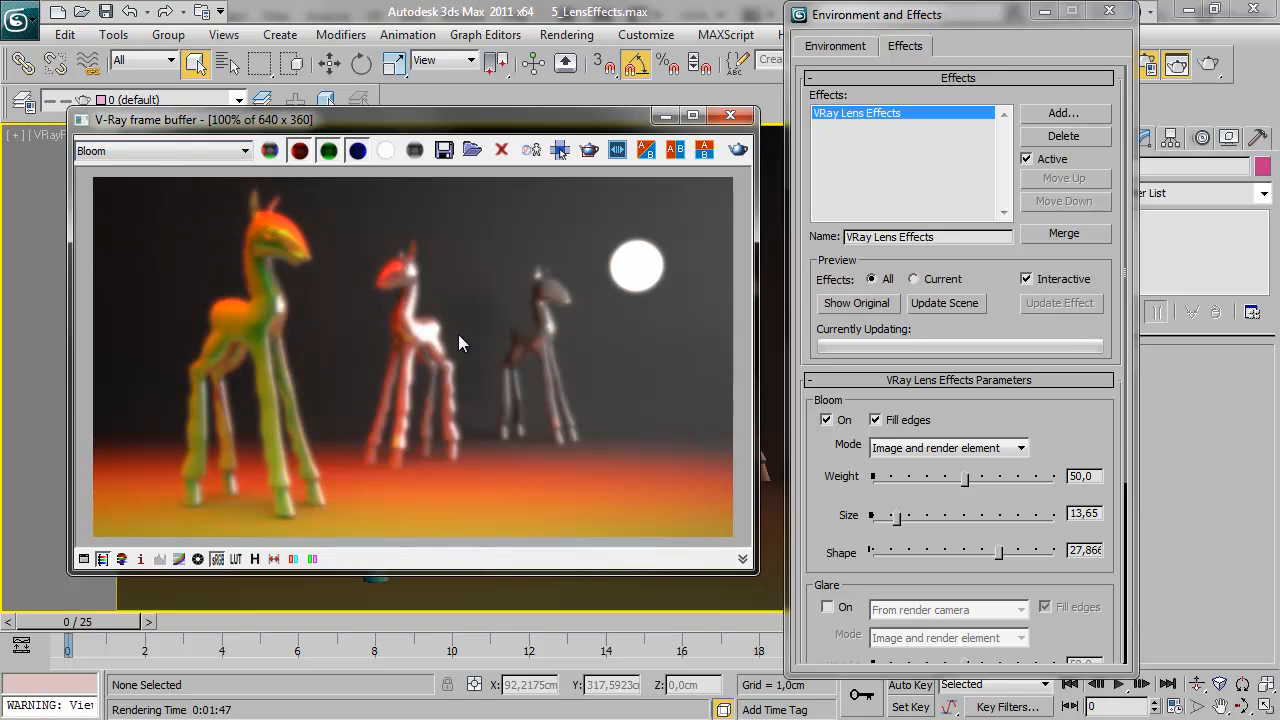
left_click(190, 151)
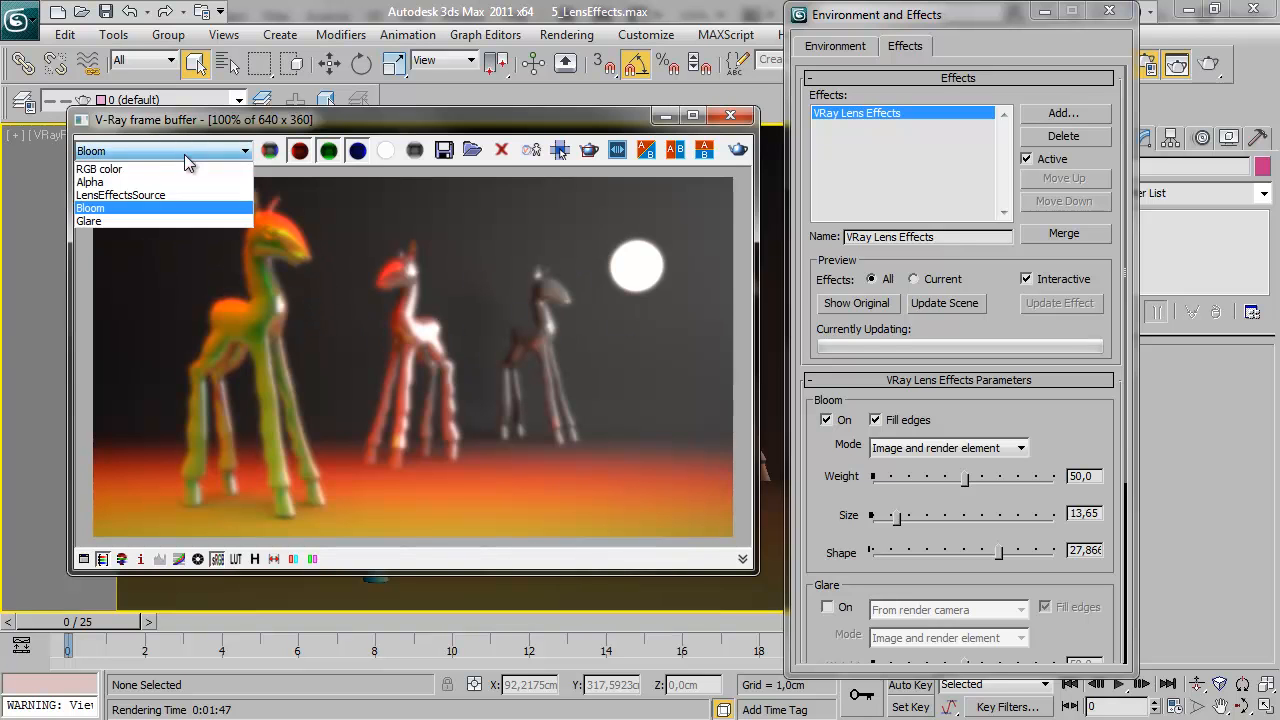
left_click(167, 194)
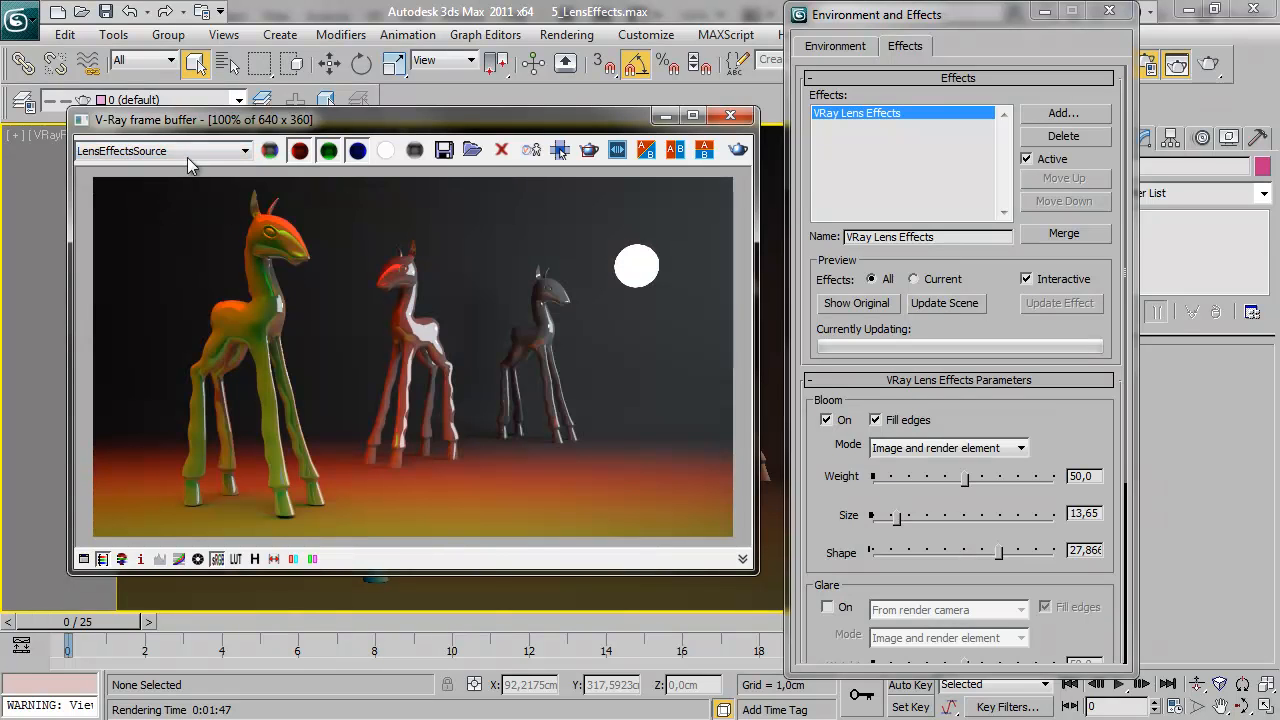
left_click(187, 157)
left_click(174, 167)
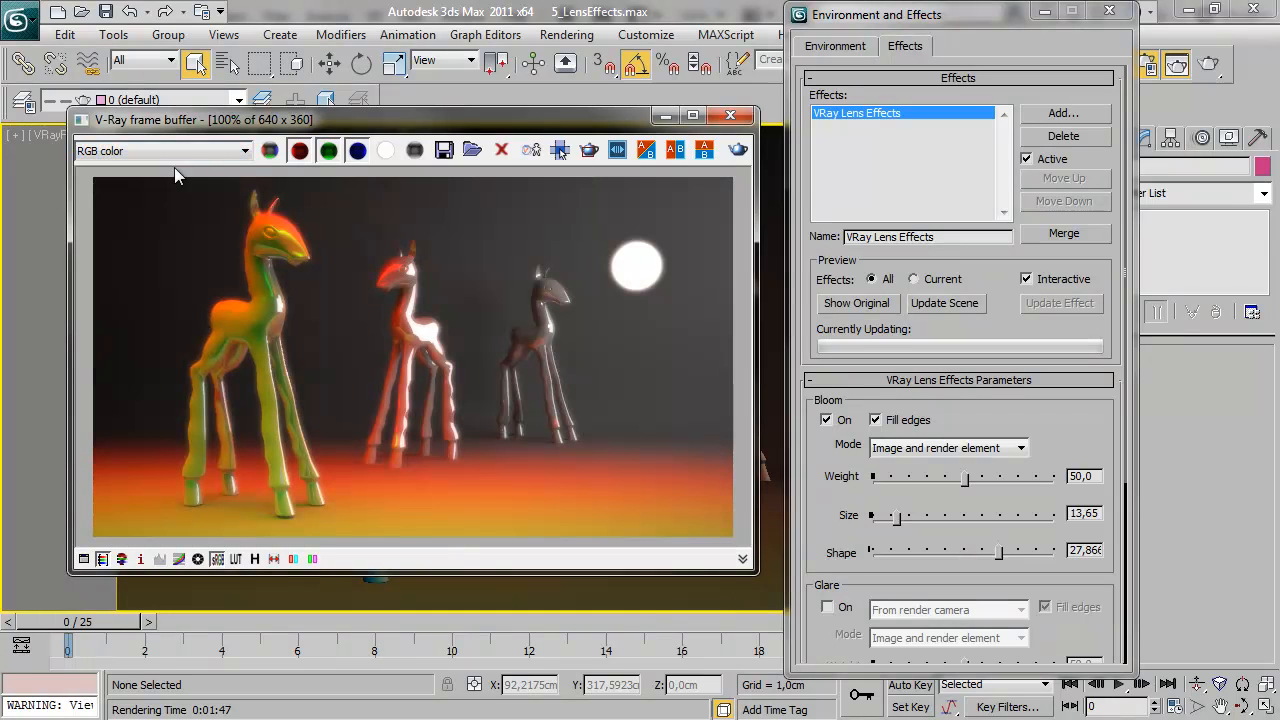
left_click(234, 158)
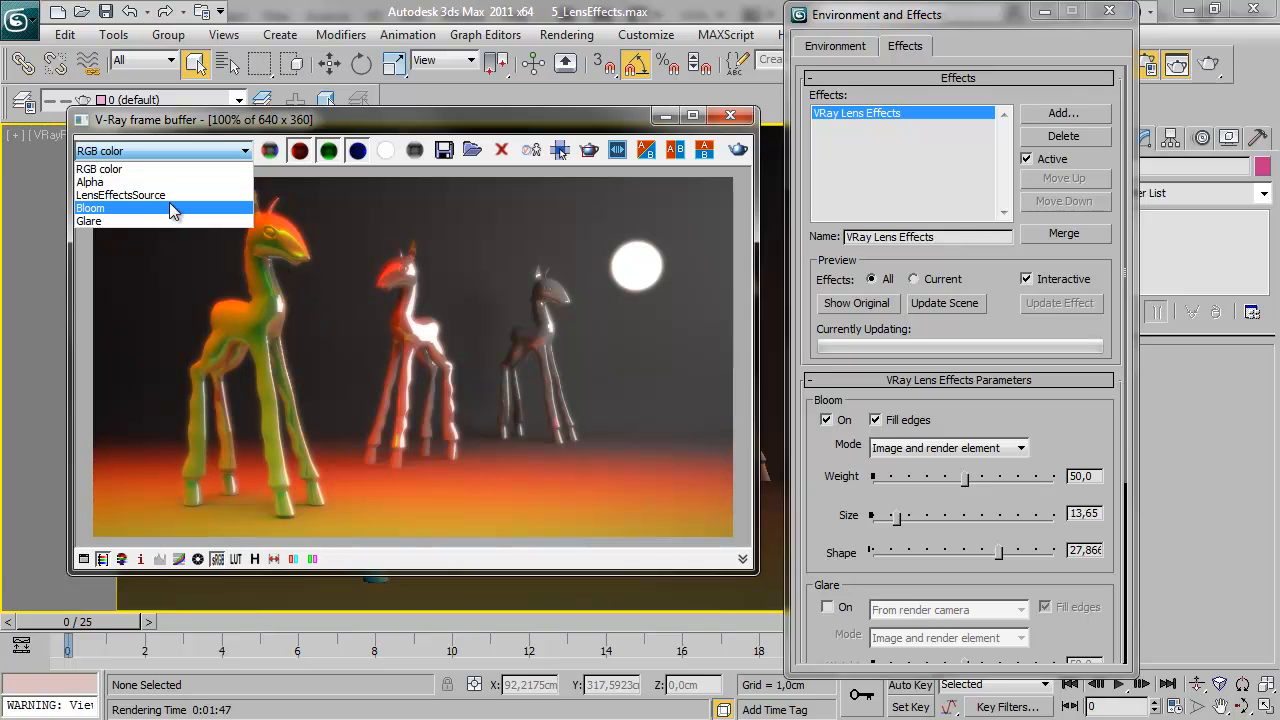
left_click(387, 119)
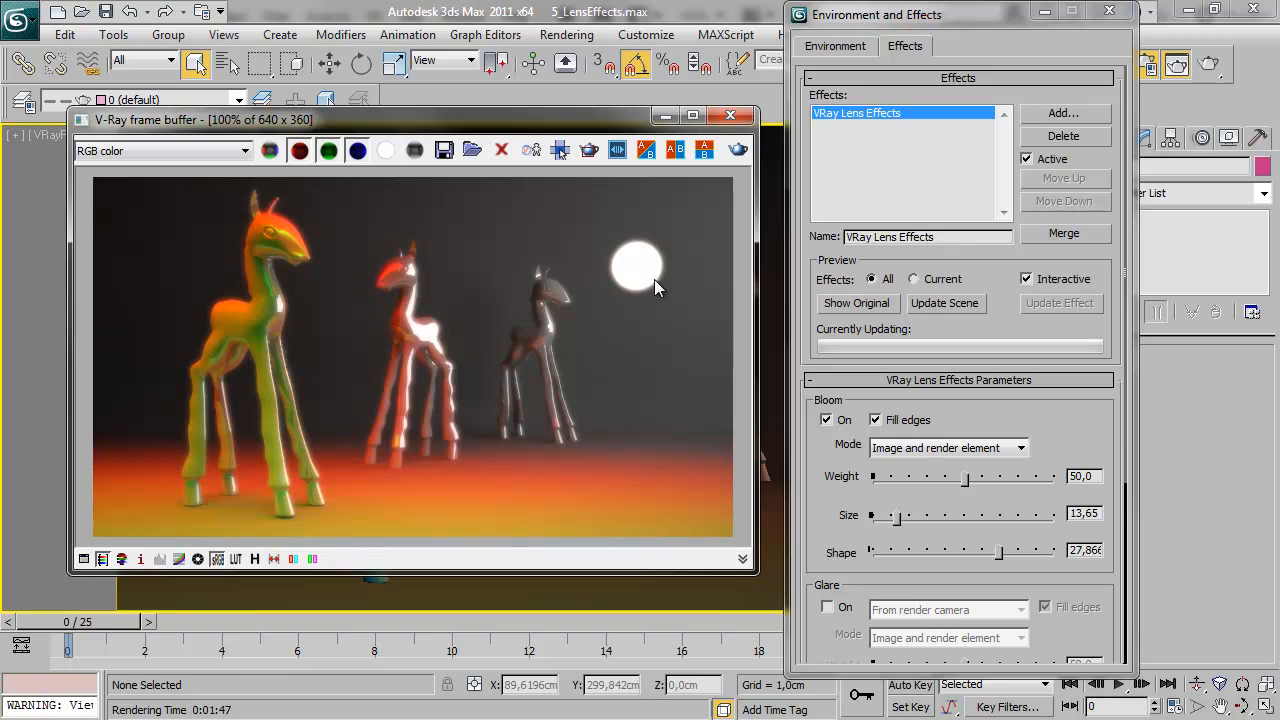
Try Bloom weights of 0 and 100, and settle the weight at about 49.44
left_click_drag(966, 479, 862, 479)
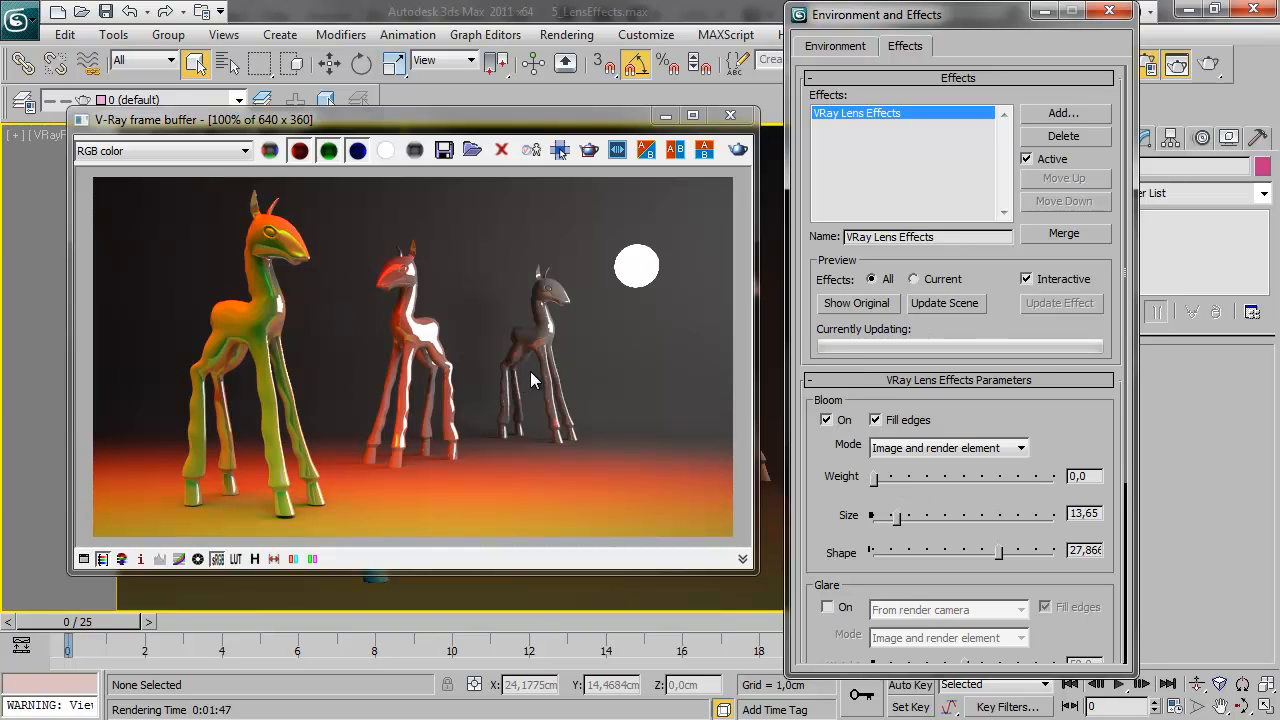
left_click_drag(874, 478, 1072, 480)
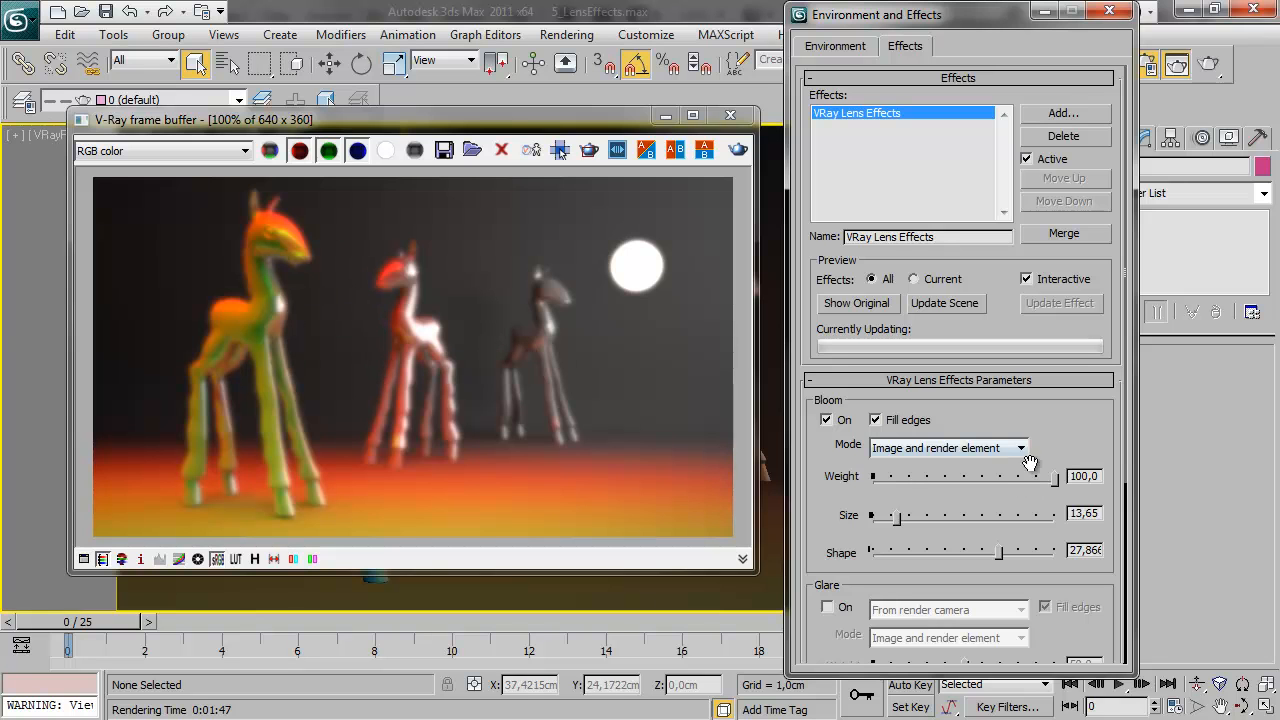
left_click_drag(1055, 481, 964, 478)
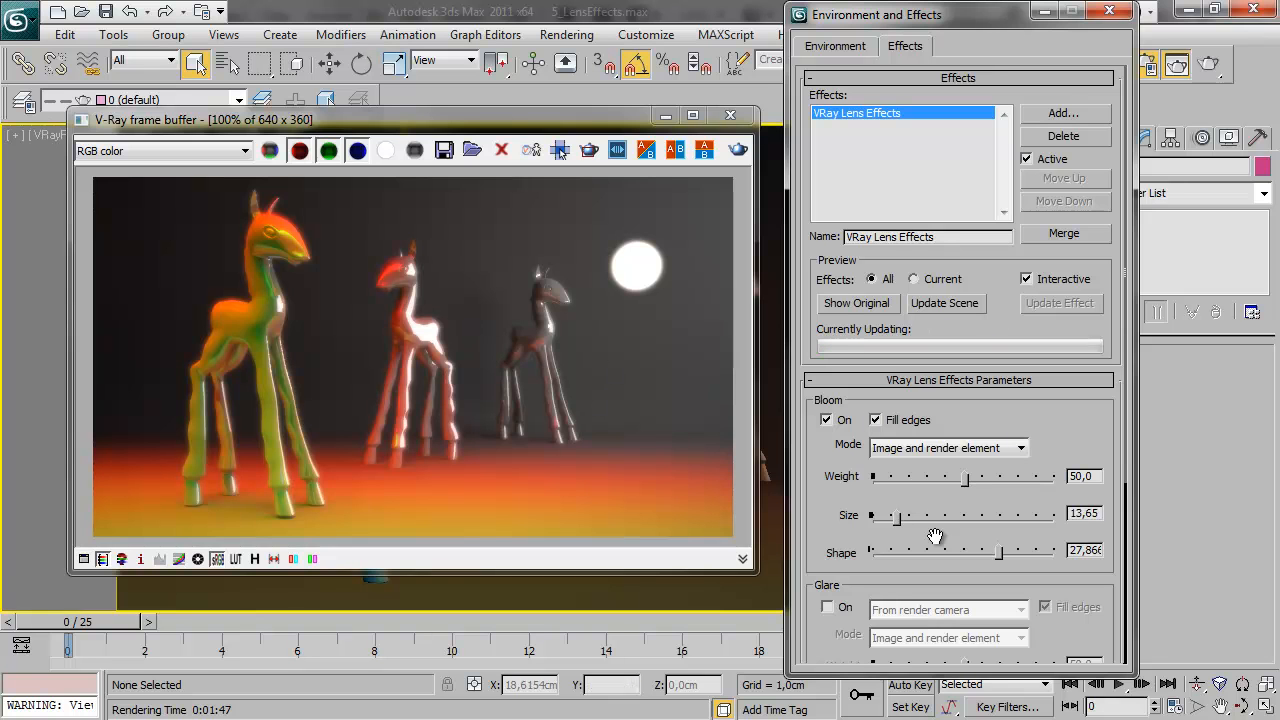
left_click_drag(967, 481, 946, 481)
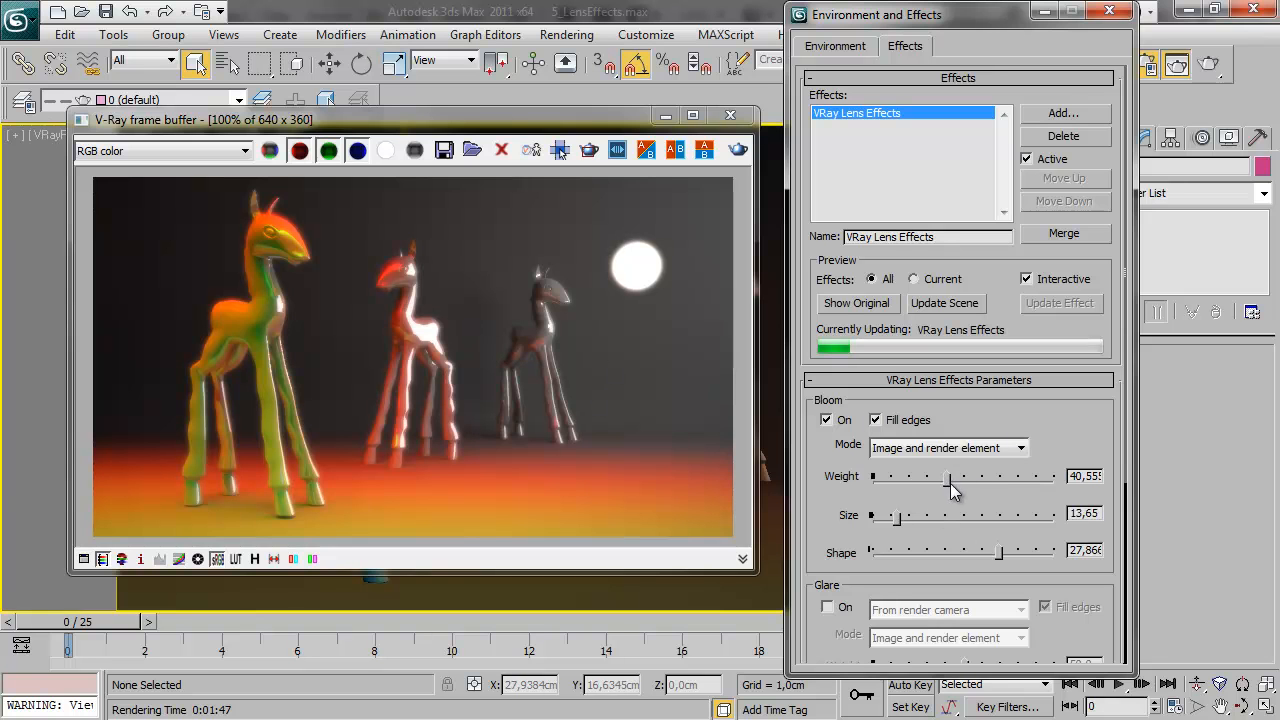
mouse_move(943, 488)
left_mouse_down()
mouse_move(929, 490)
mouse_move(962, 481)
left_mouse_up()
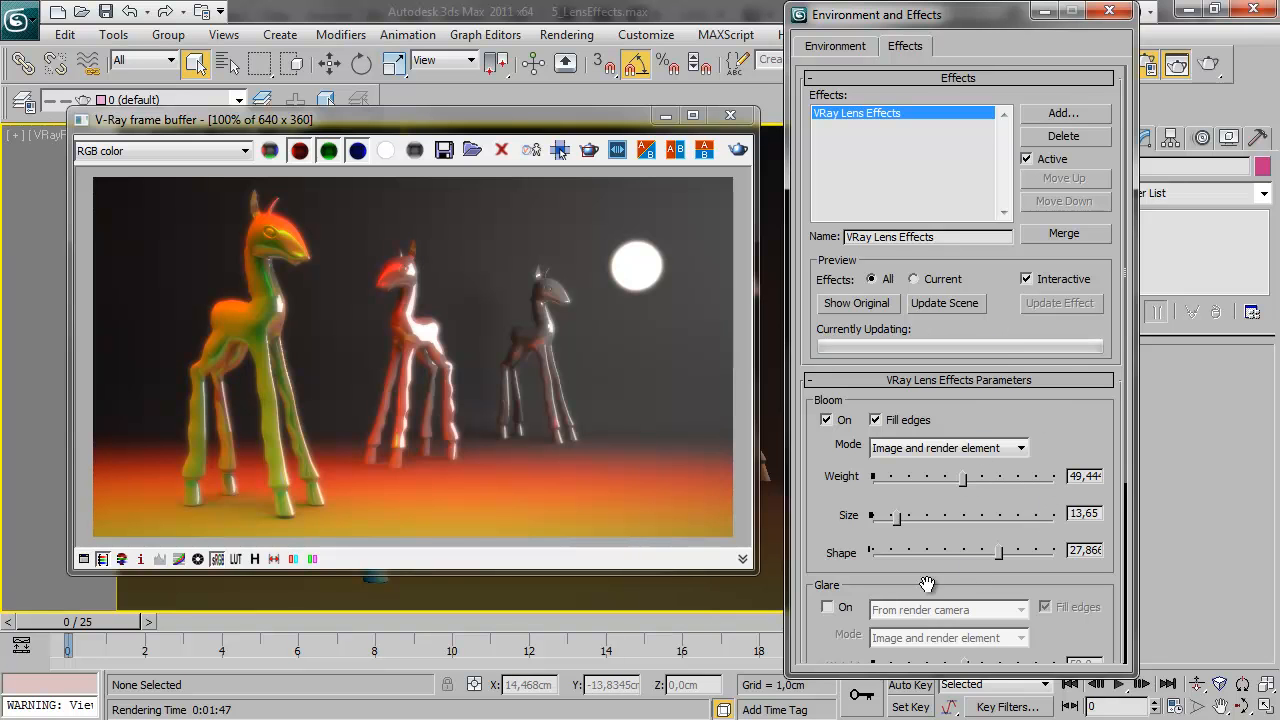
Try a Bloom size of 89.55, show the Bloom element in the frame buffer, and reduce the size to 80.75
left_click_drag(897, 517, 1037, 519)
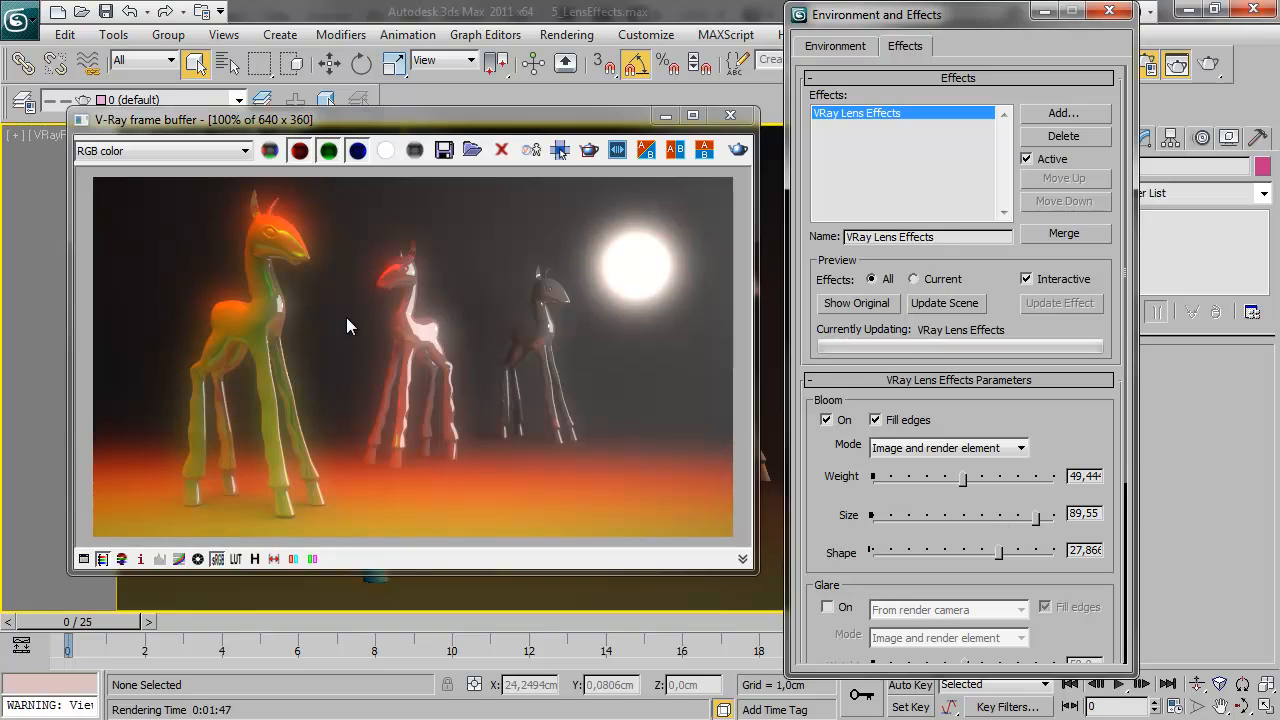
left_click(231, 156)
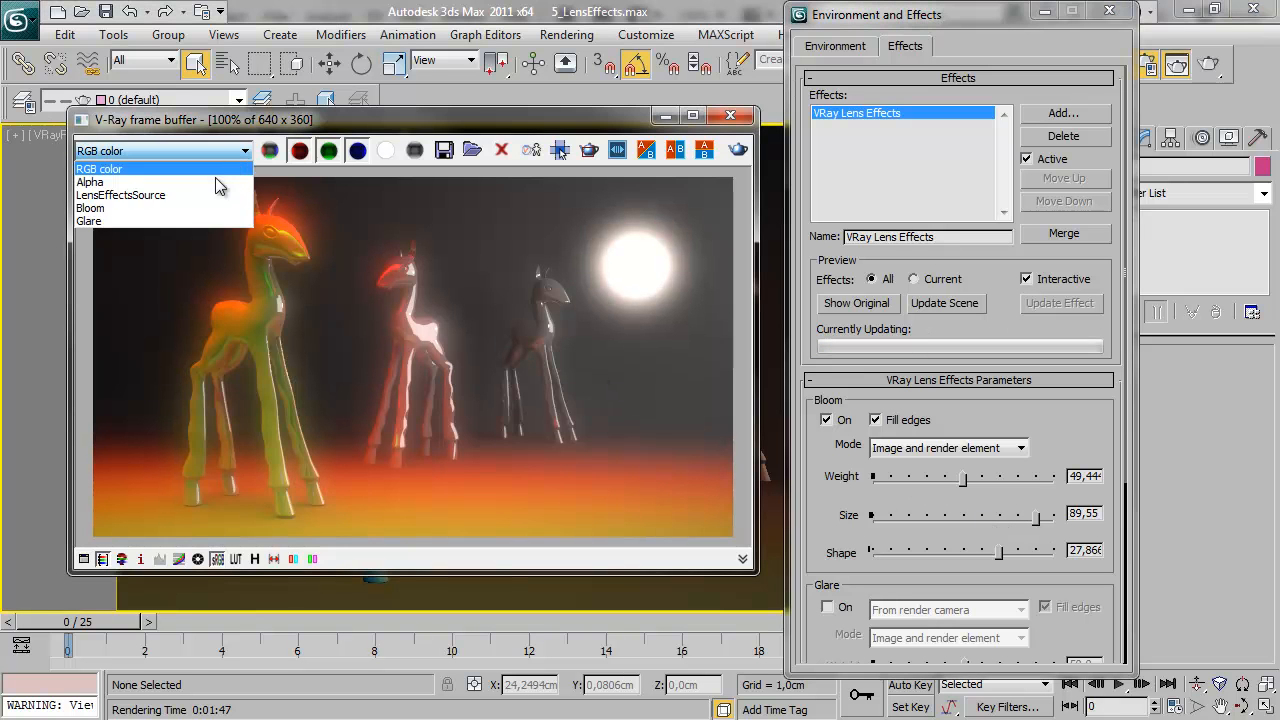
left_click(197, 205)
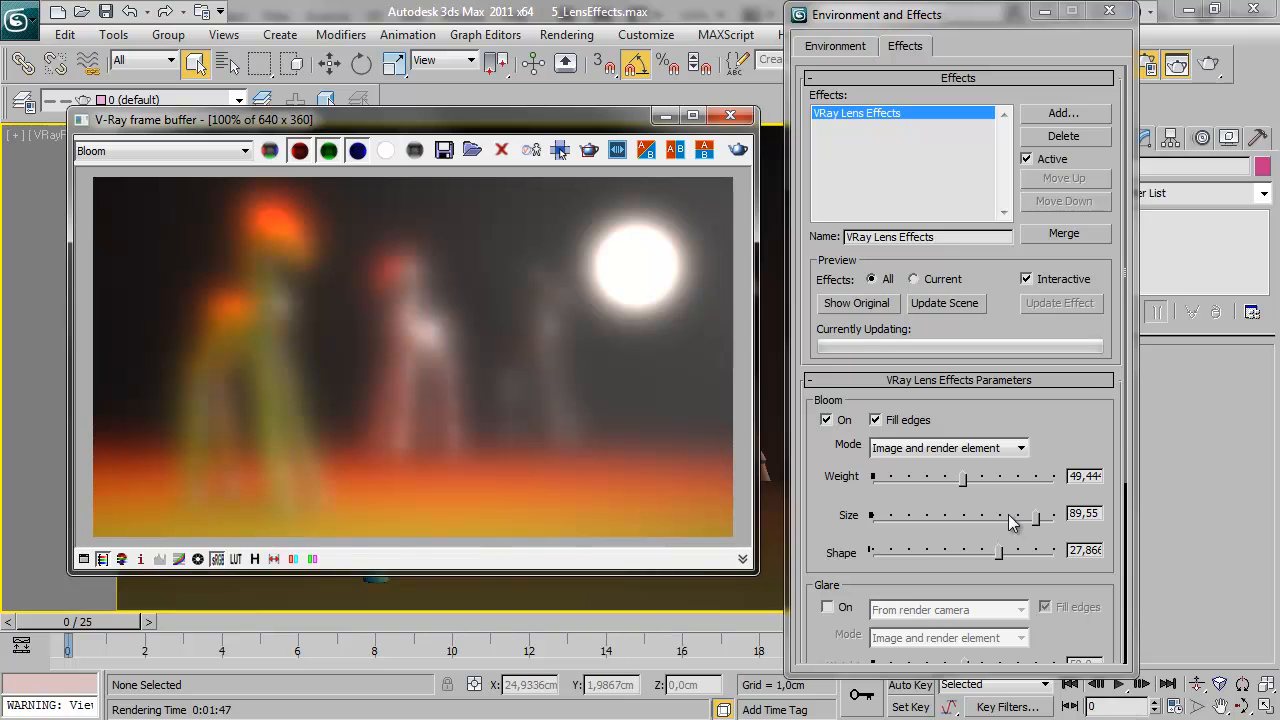
left_click_drag(1037, 519, 990, 520)
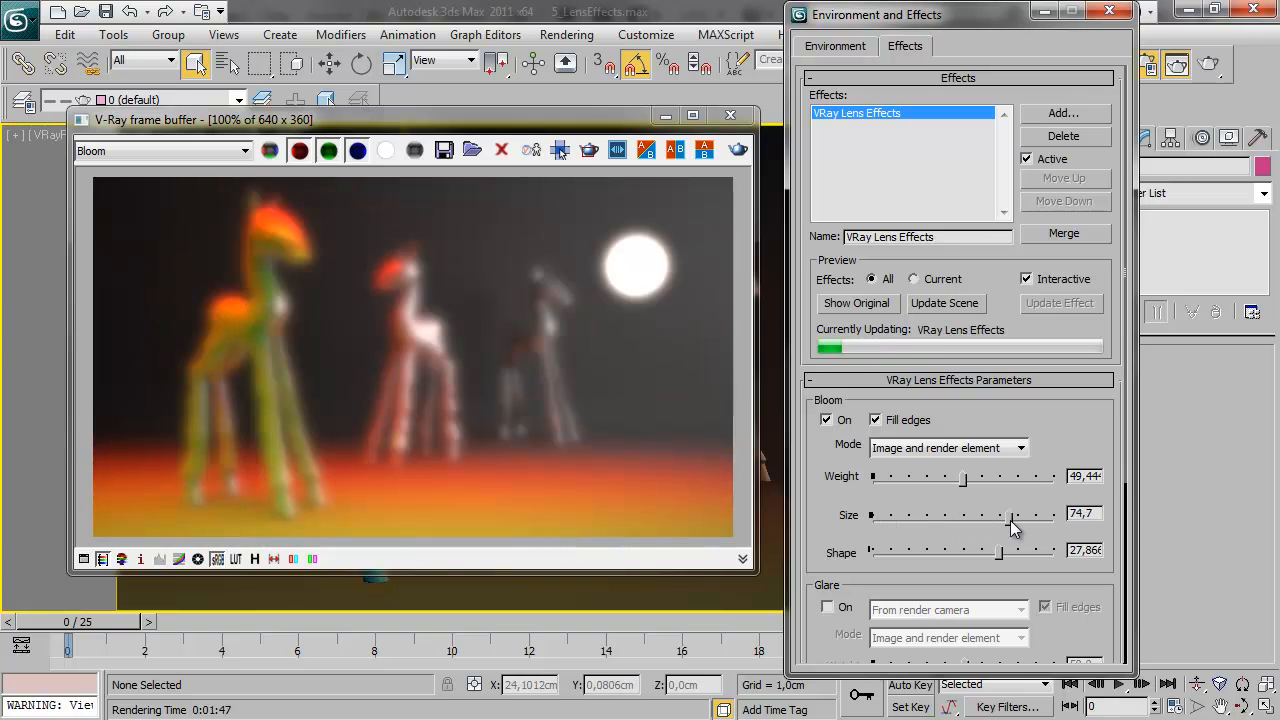
left_click_drag(1012, 517, 1020, 517)
Try a Bloom shape of 40, lower the Bloom size to 47.75, and reduce the shape to 2.95
left_click_drag(1002, 562, 1060, 554)
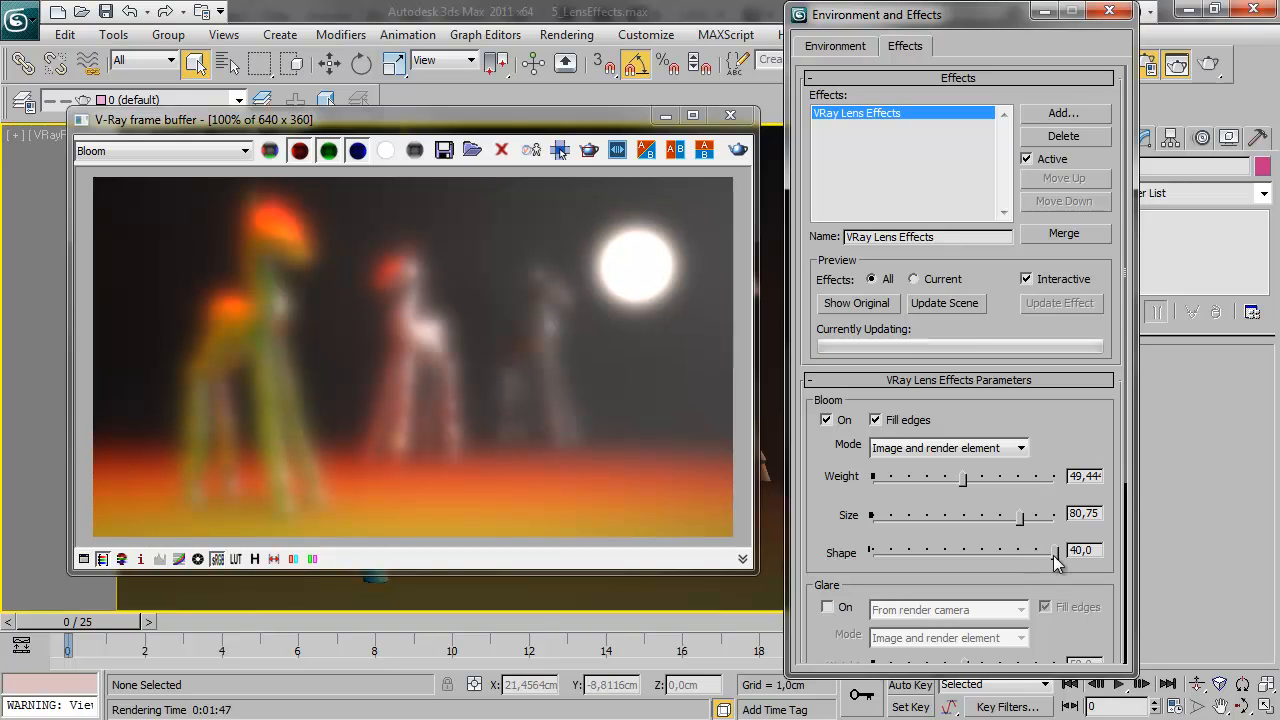
left_click_drag(1020, 517, 965, 522)
mouse_move(1055, 553)
left_mouse_down()
mouse_move(986, 553)
mouse_move(1068, 552)
left_mouse_up()
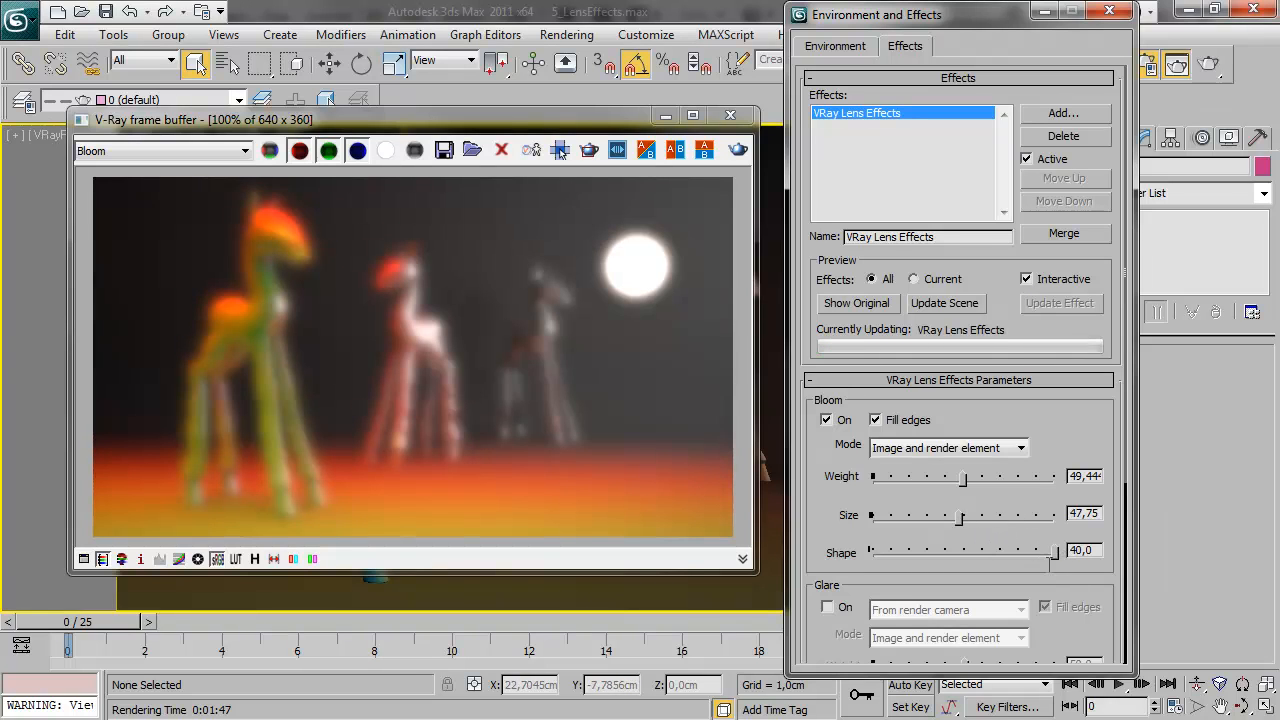
left_click_drag(1052, 551, 886, 555)
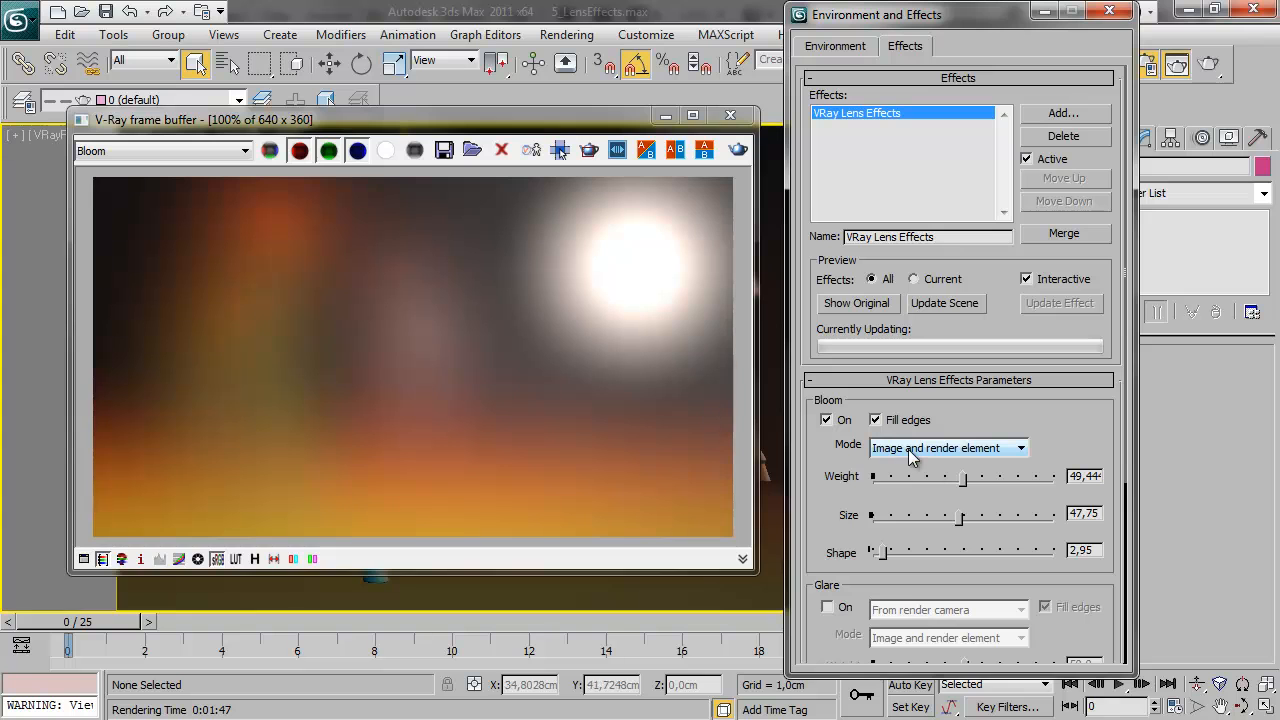
Return the frame buffer to RGB color and set the Bloom size to 78 and shape to about 21.37
left_click(160, 152)
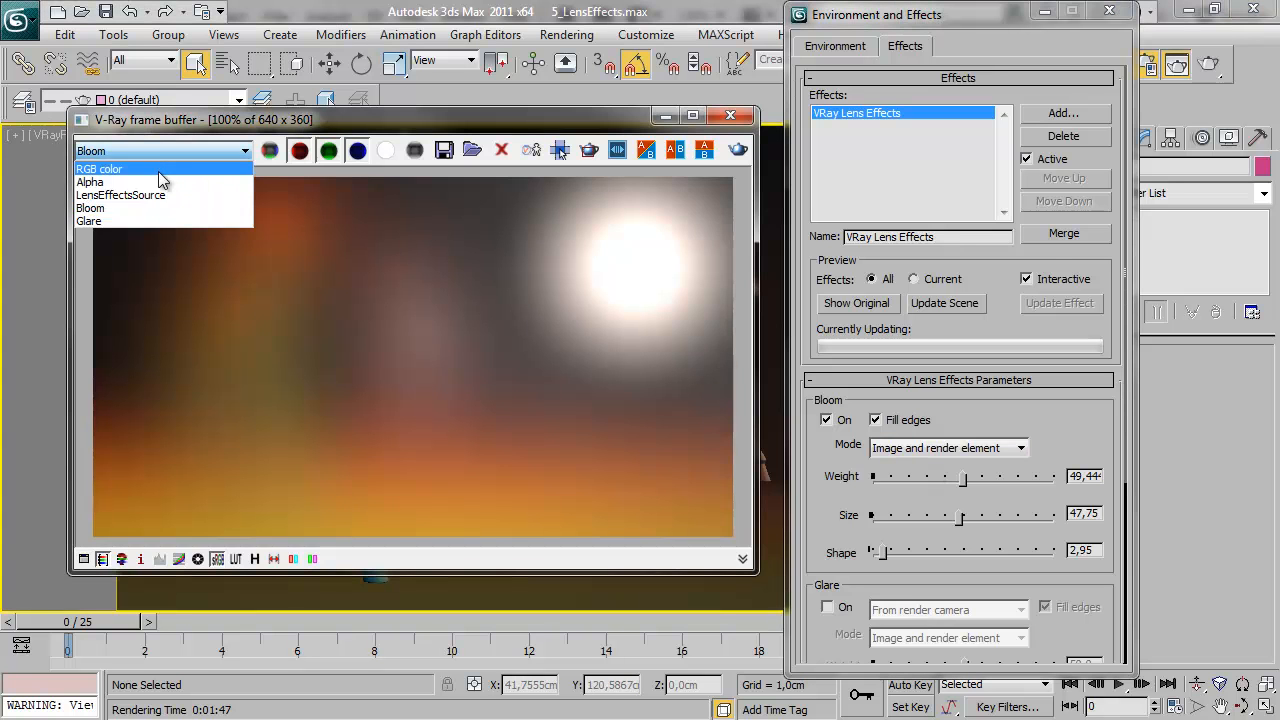
left_click(158, 164)
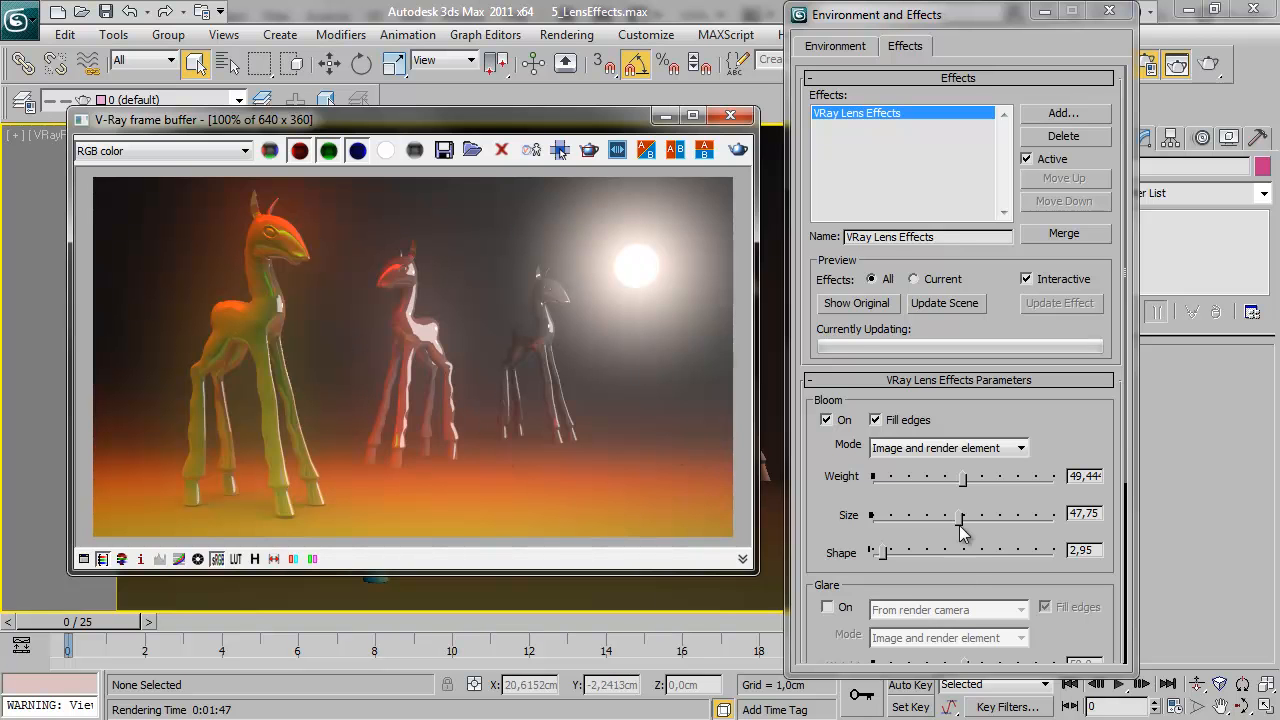
left_click_drag(883, 553, 1014, 519)
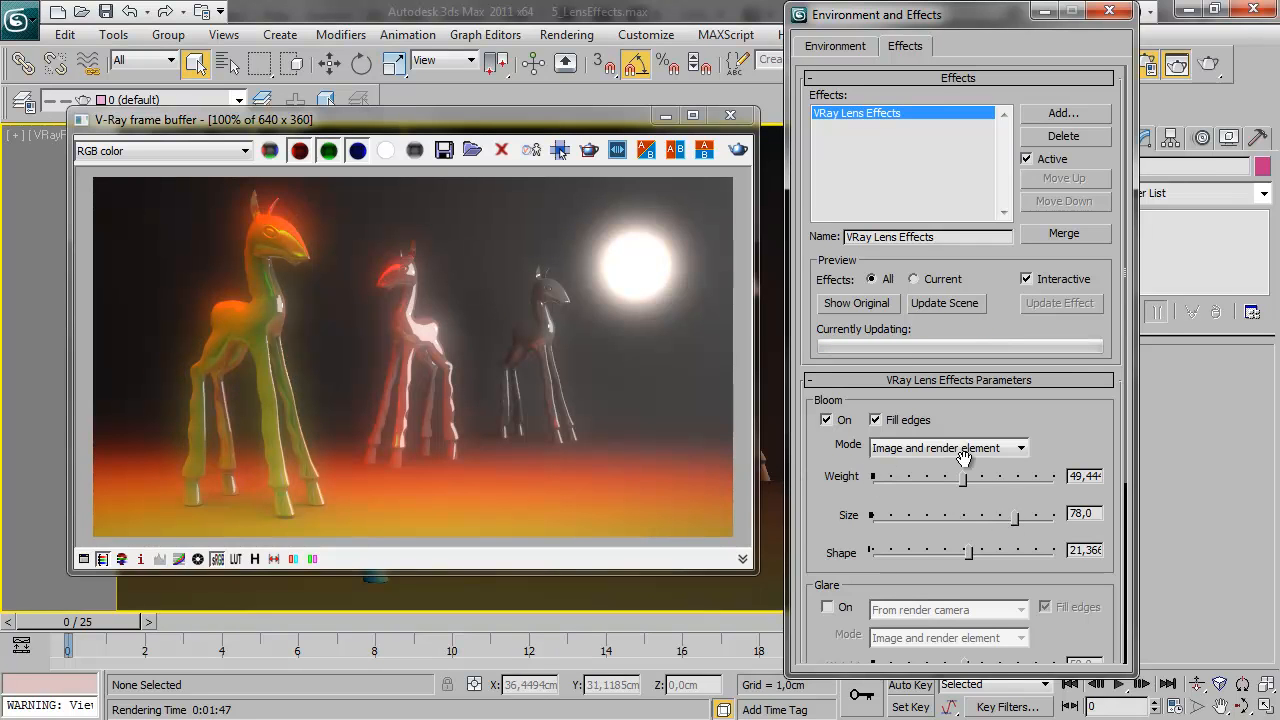
Turn off Bloom and turn on Glare in the VRay Lens Effects parameters
left_click(826, 420)
scroll(841, 517, "down", 3)
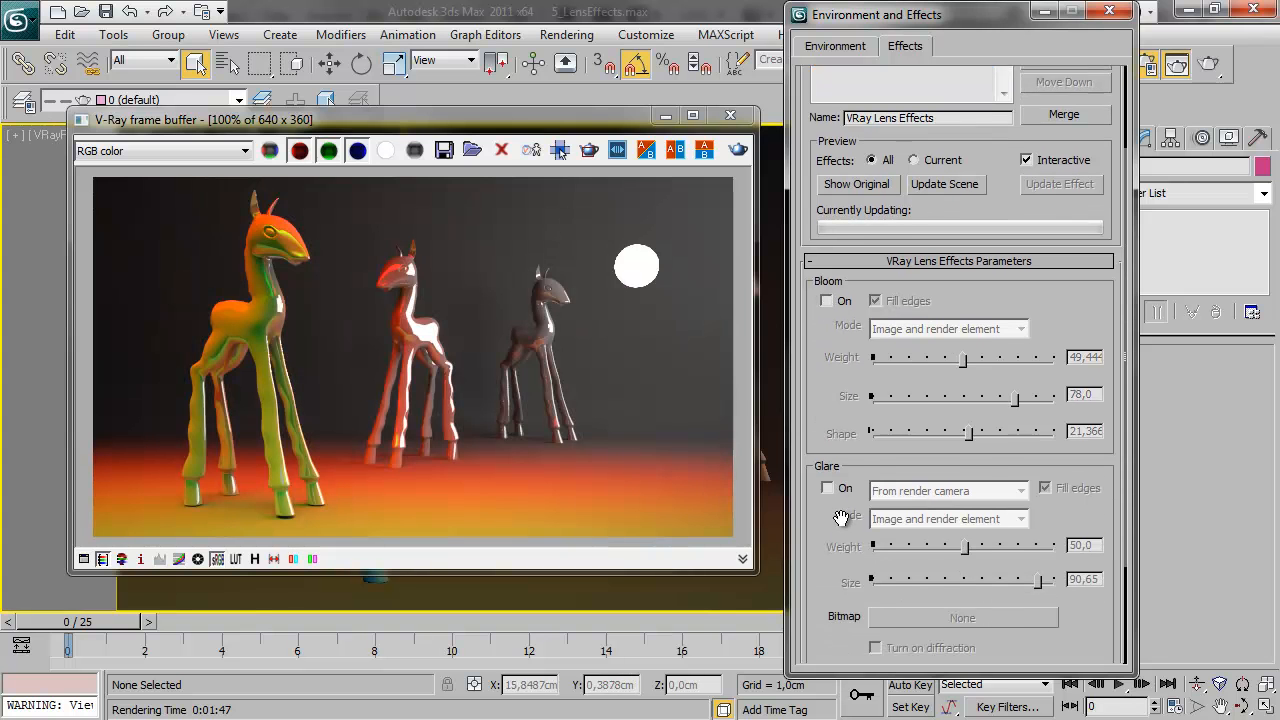
scroll(841, 517, "down", 3)
left_click(826, 383)
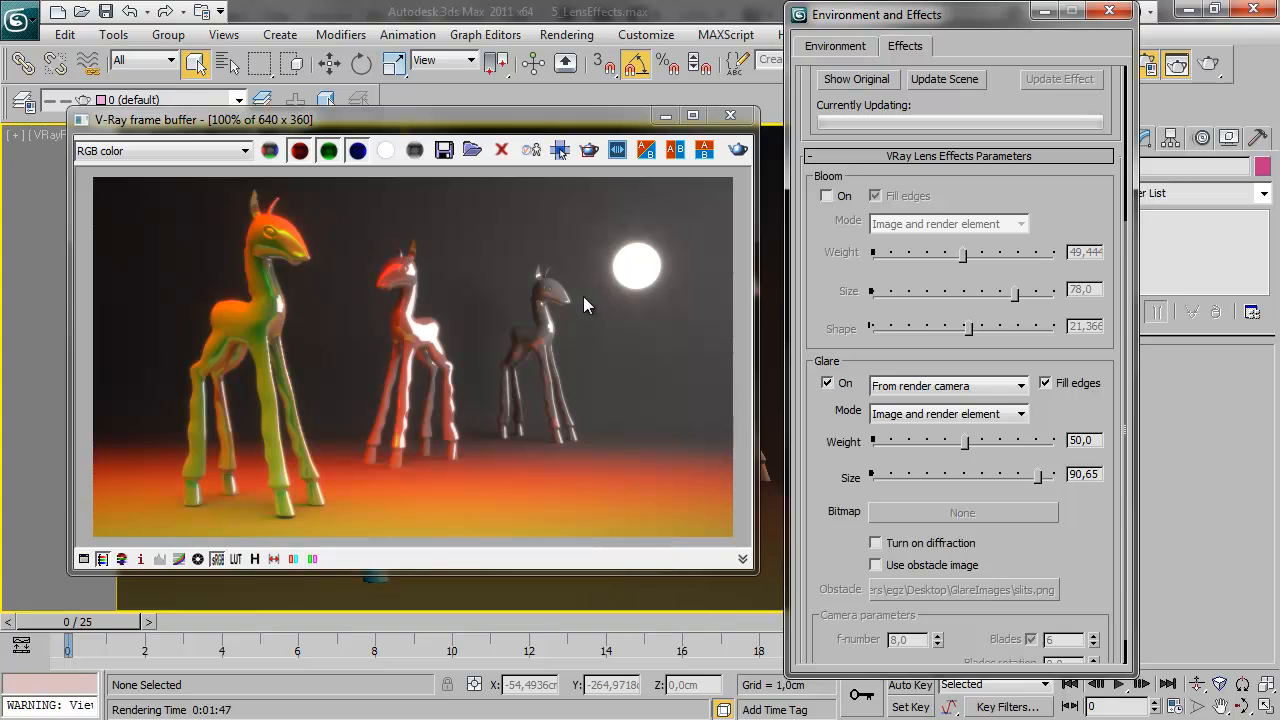
With the Glare type set to From render camera, toggle Fill edges off and back on and raise the Glare size to 92.3
left_click(946, 388)
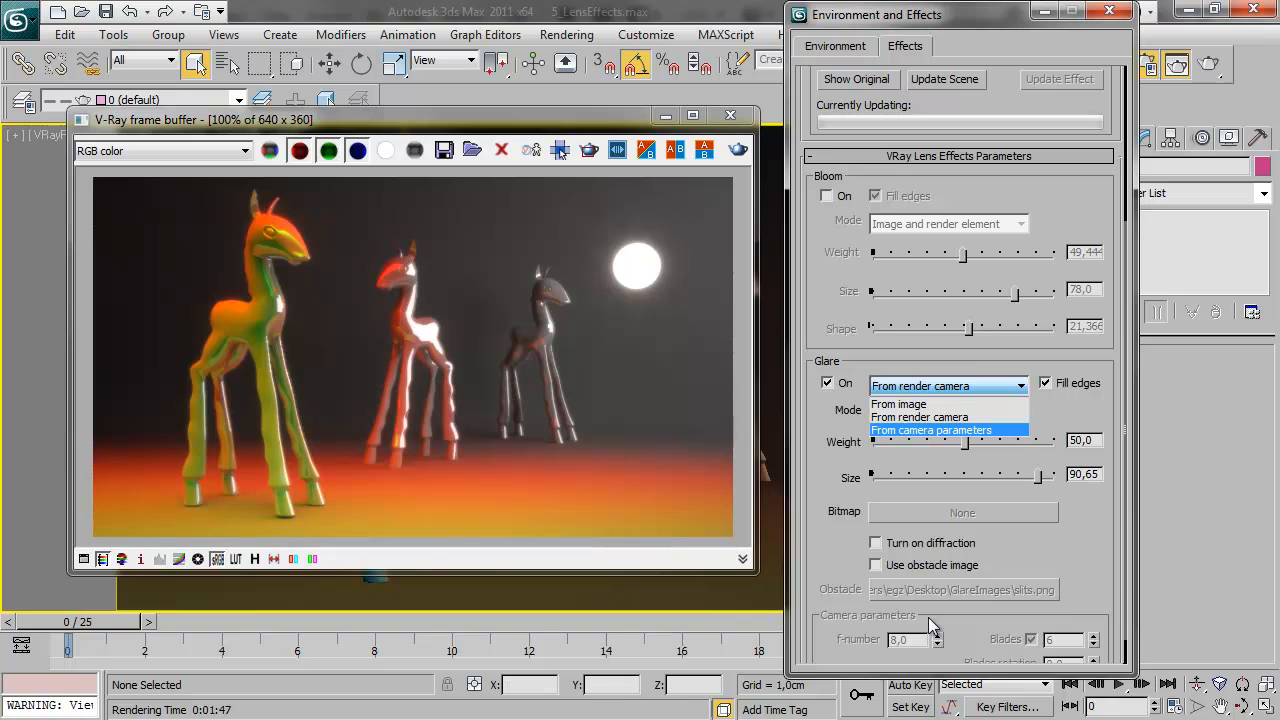
left_click(972, 418)
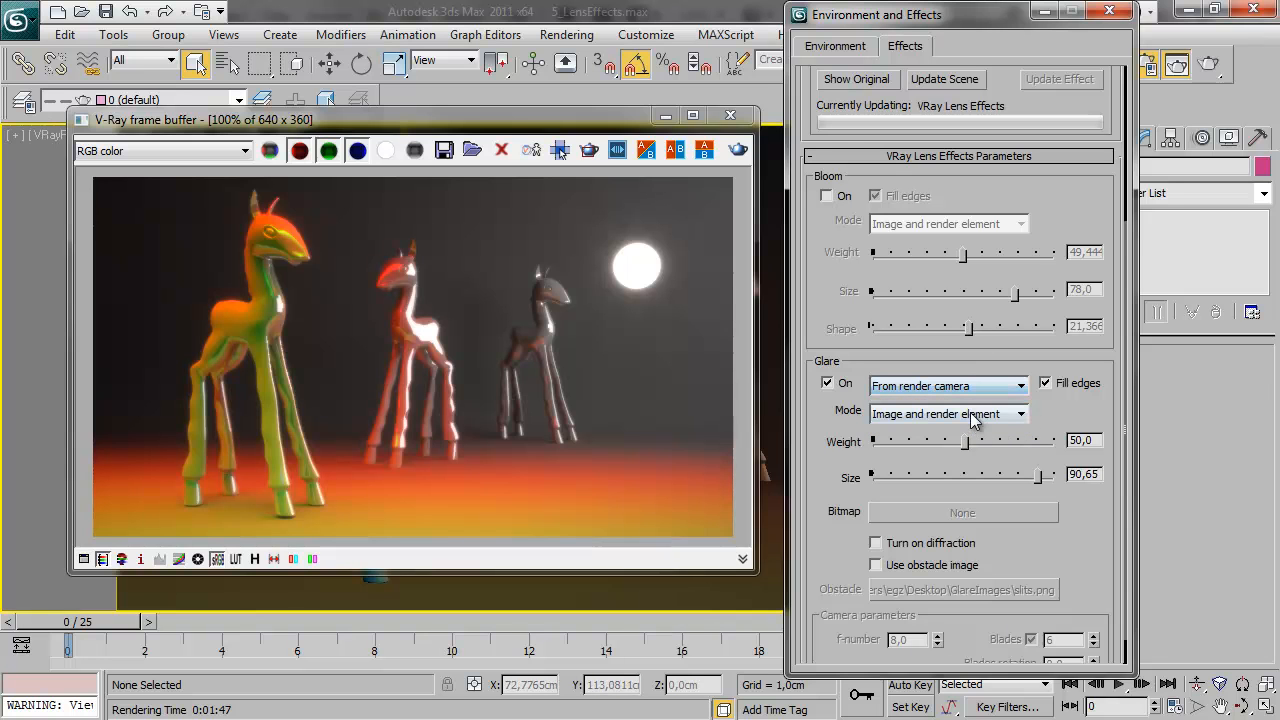
left_click(1045, 382)
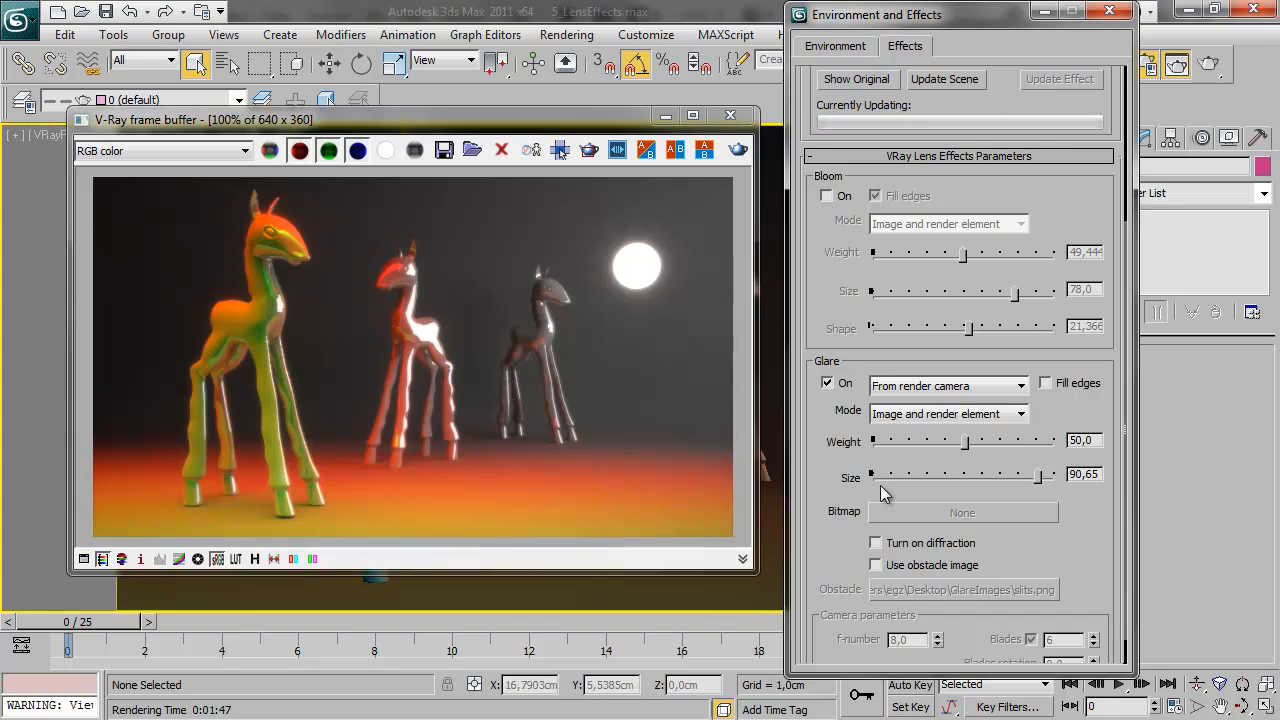
left_click(1045, 382)
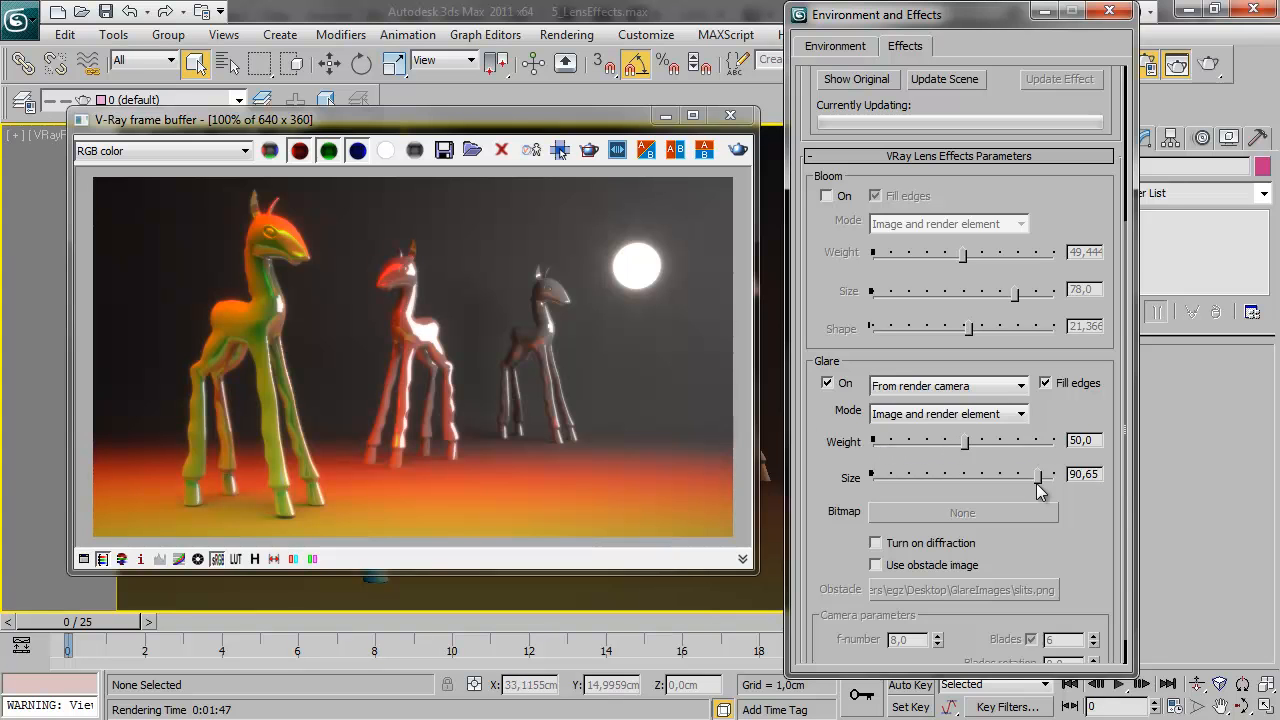
mouse_move(1039, 477)
left_mouse_down()
mouse_move(884, 478)
mouse_move(1040, 481)
left_mouse_up()
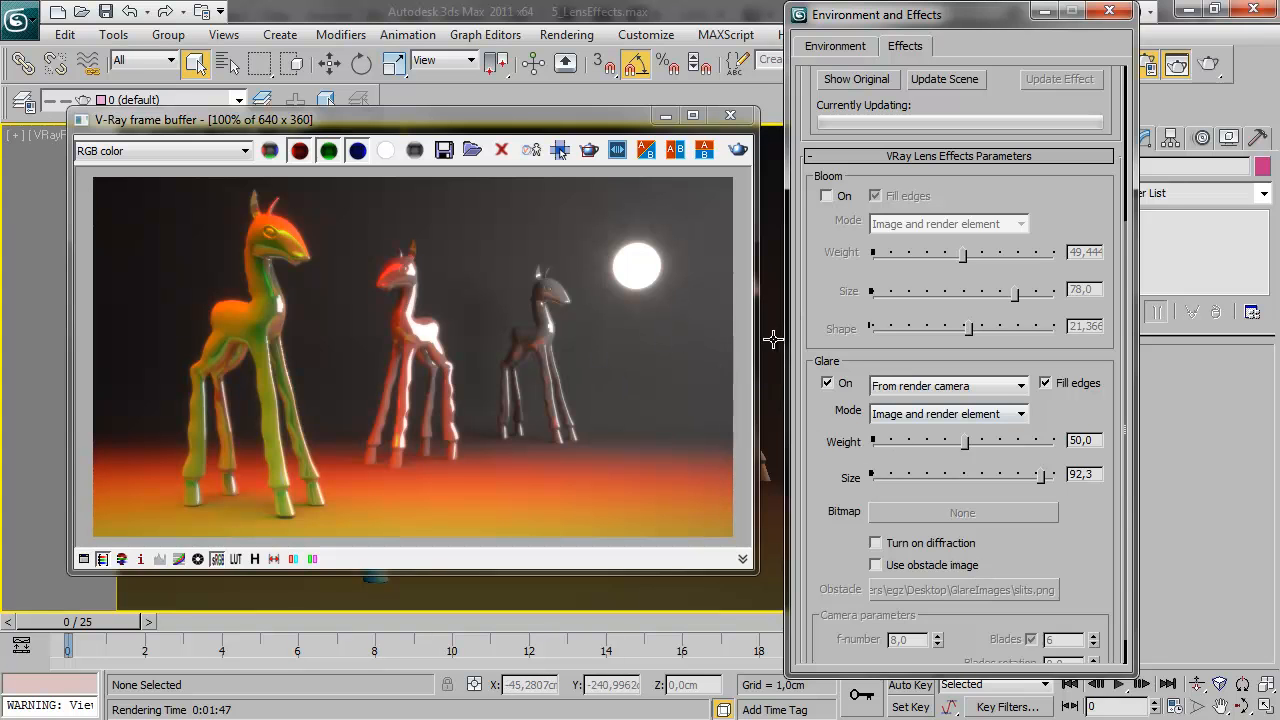
Turn on diffraction and the obstacle image for Glare, using slits.png as the obstacle
left_click(876, 543)
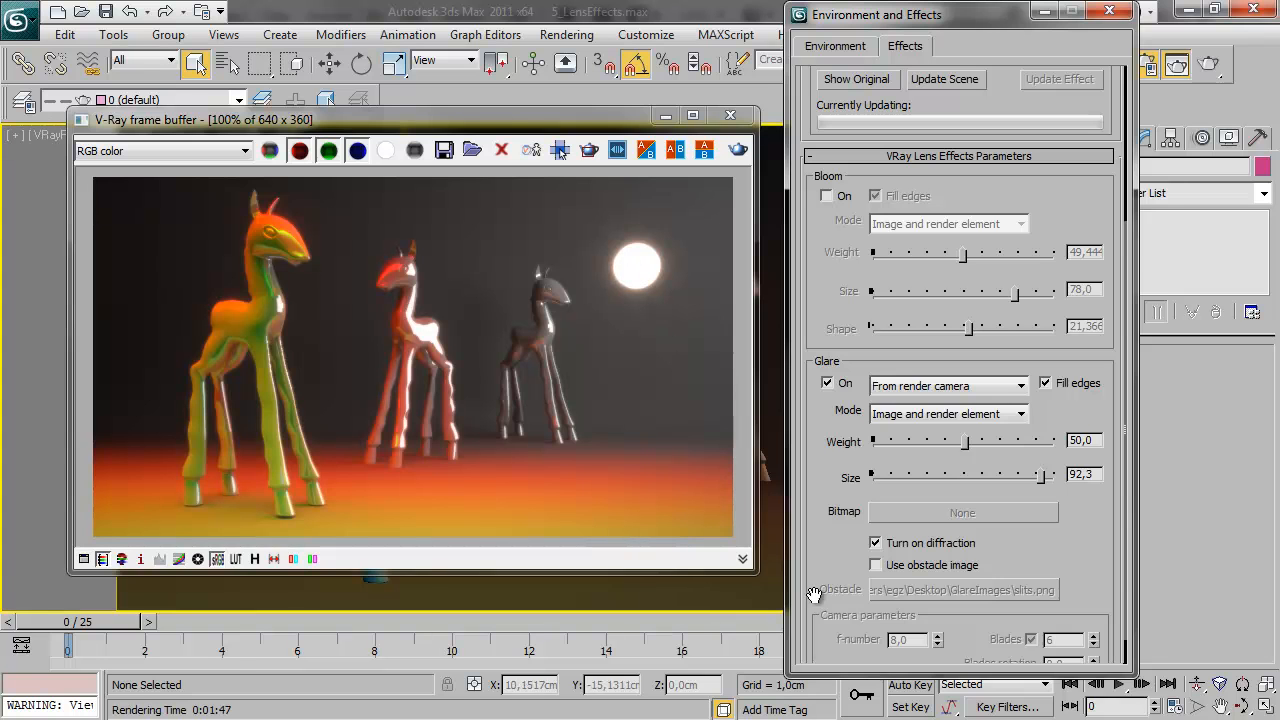
left_click(876, 543)
left_click(876, 542)
left_click(876, 565)
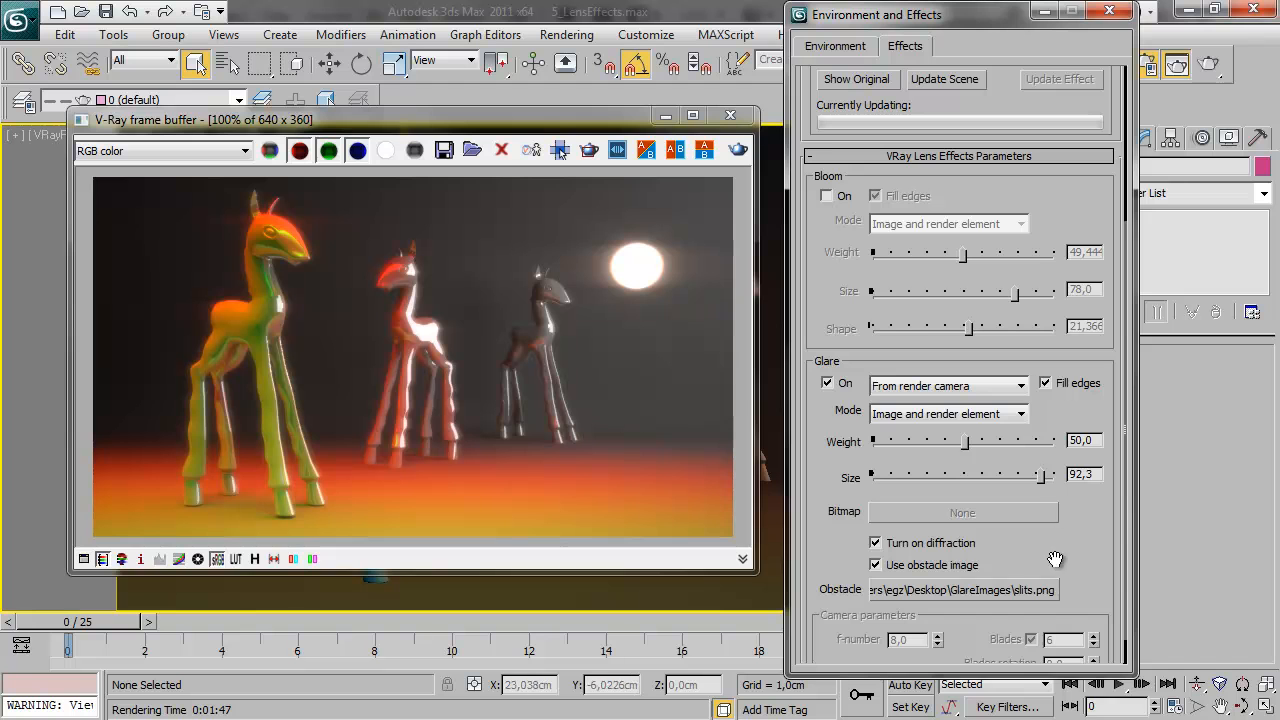
left_click(1019, 588)
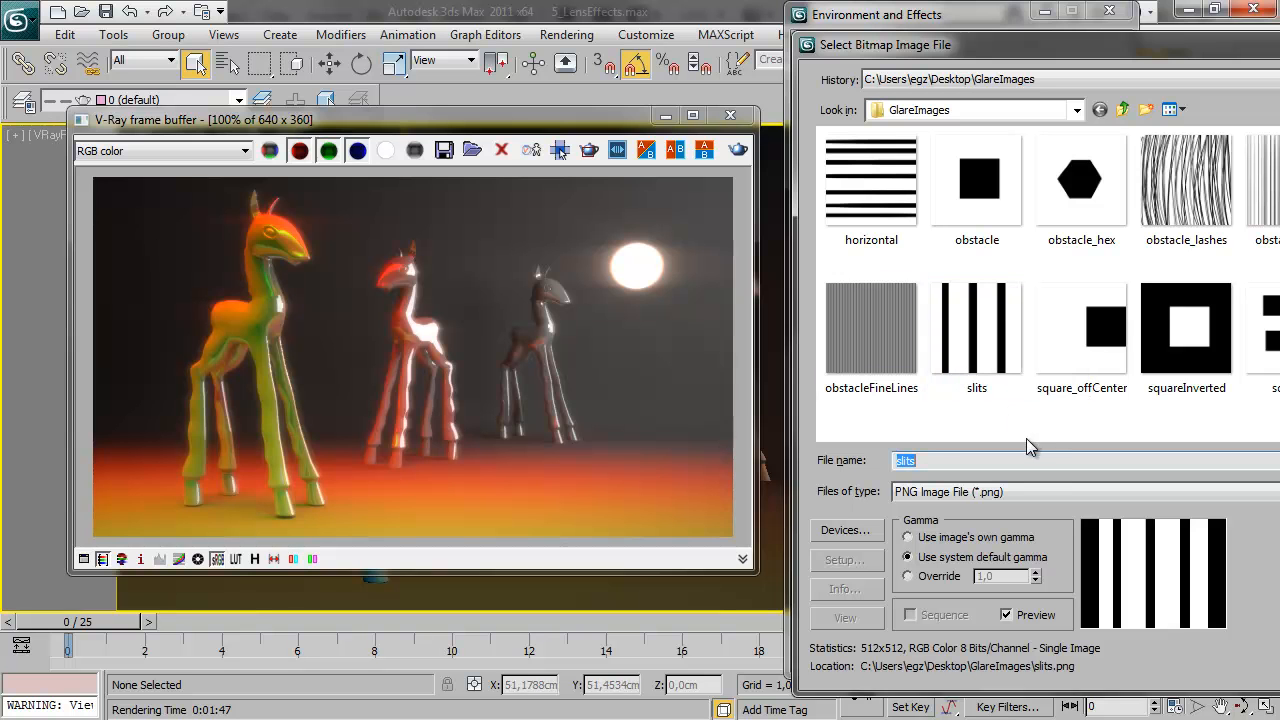
key("Return")
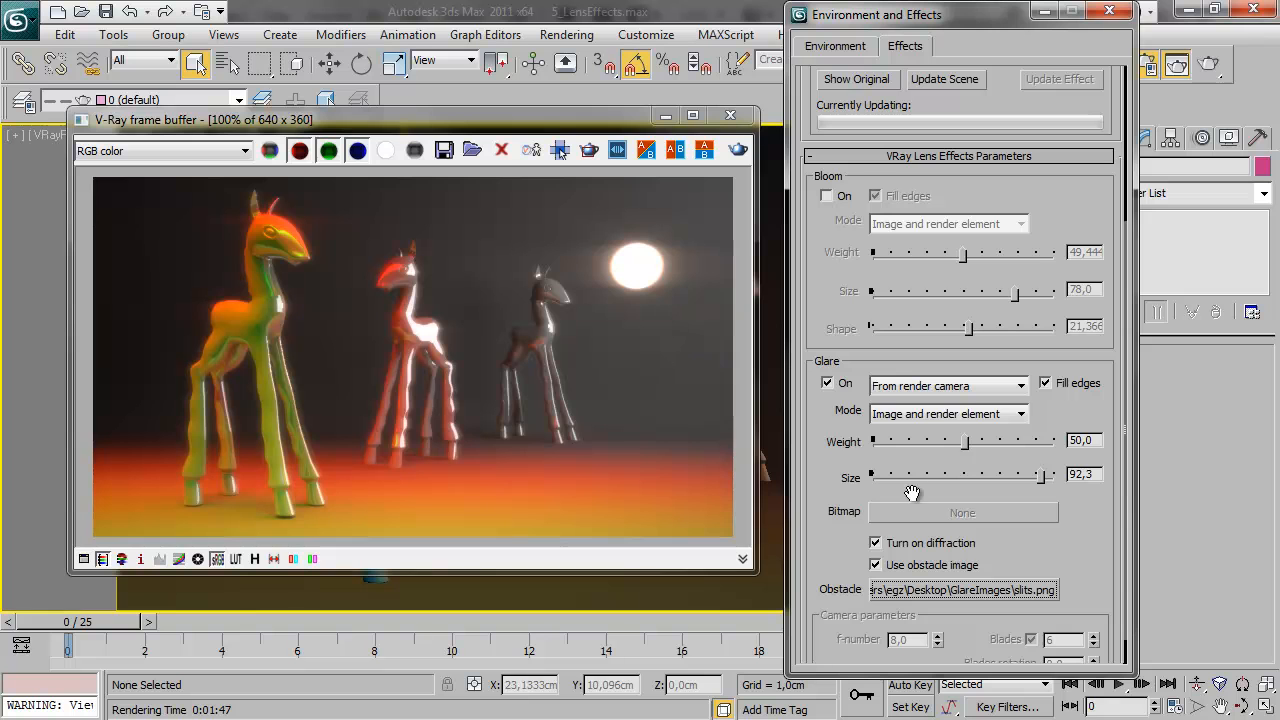
Try obstacle.png from the GlareImages folder as the Glare obstacle and reduce the Glare size to 34
left_click(967, 590)
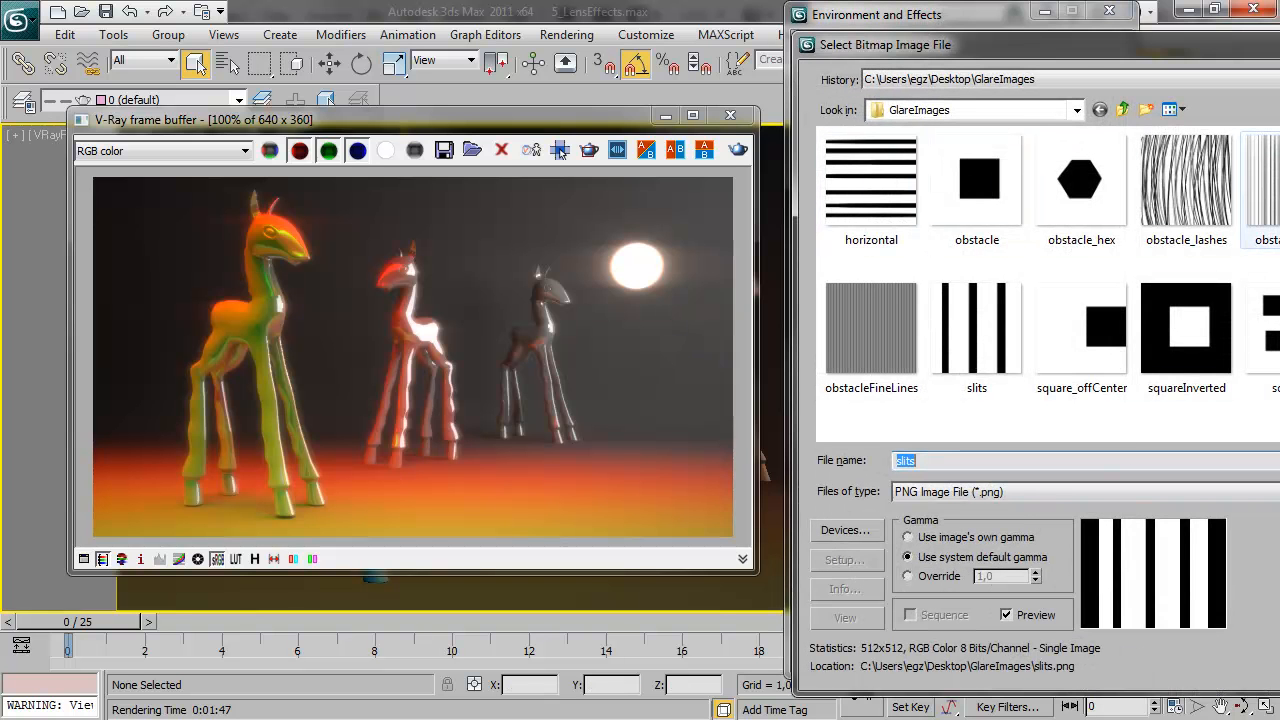
left_click_drag(993, 47, 585, 40)
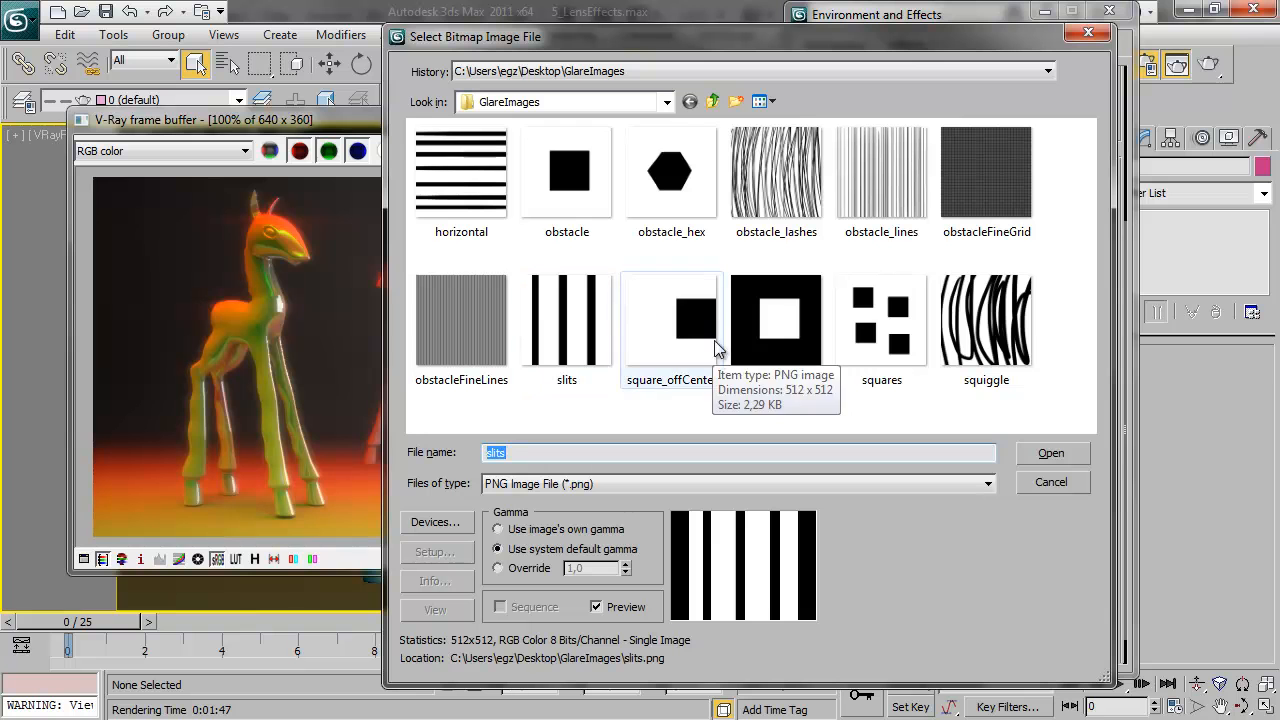
double_click(578, 190)
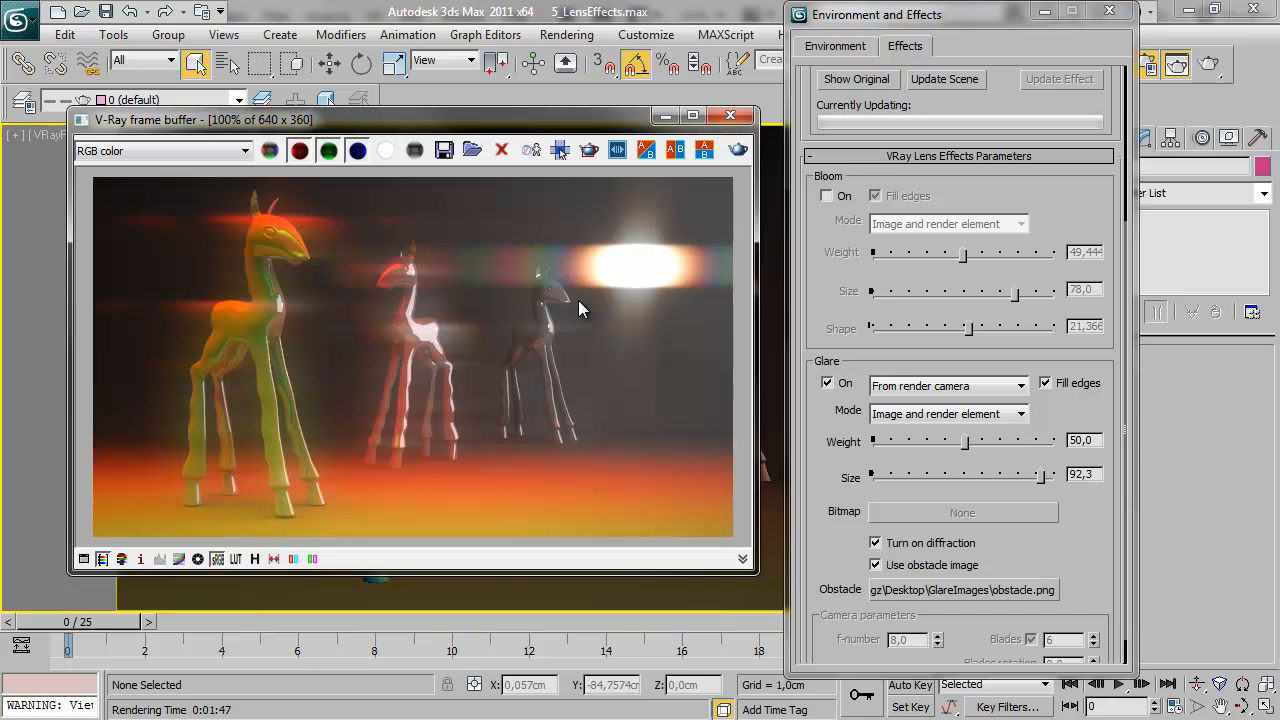
left_click_drag(1042, 477, 935, 481)
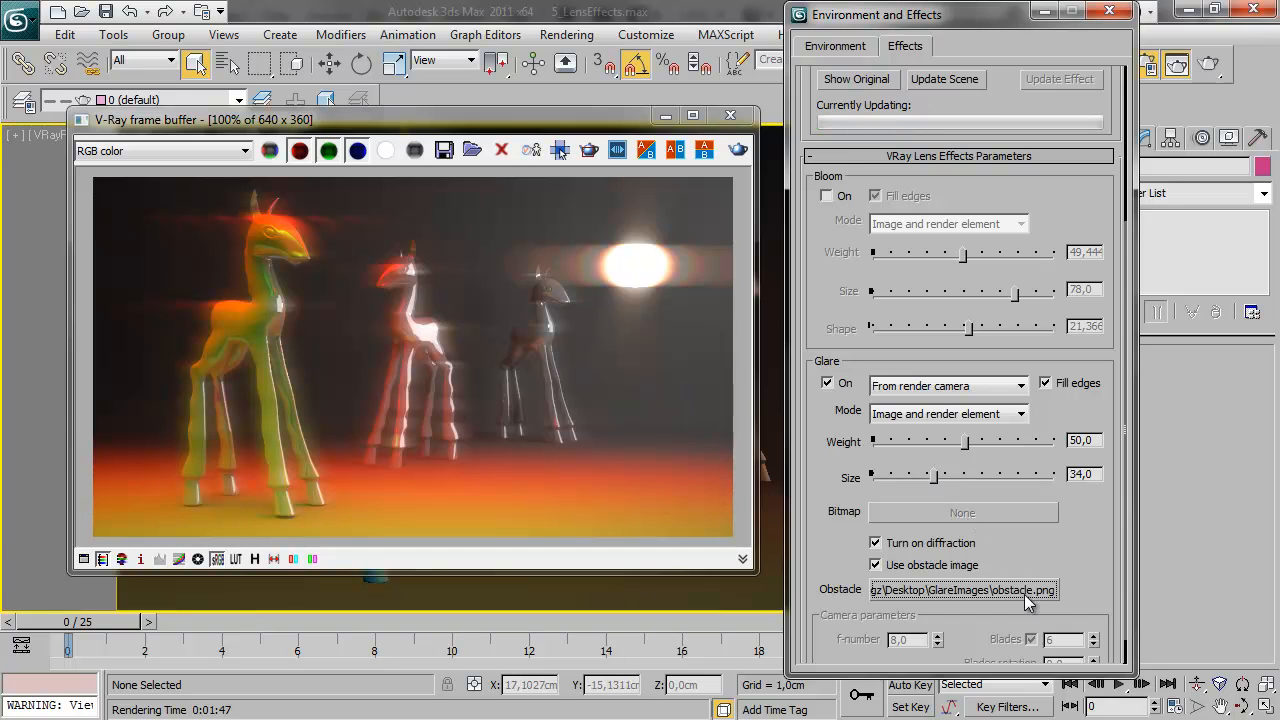
Try obstacle_lashes.png and obstacle_lines.png as the Glare obstacle, raising the Glare size to 52.7 with the lines image
left_click(975, 590)
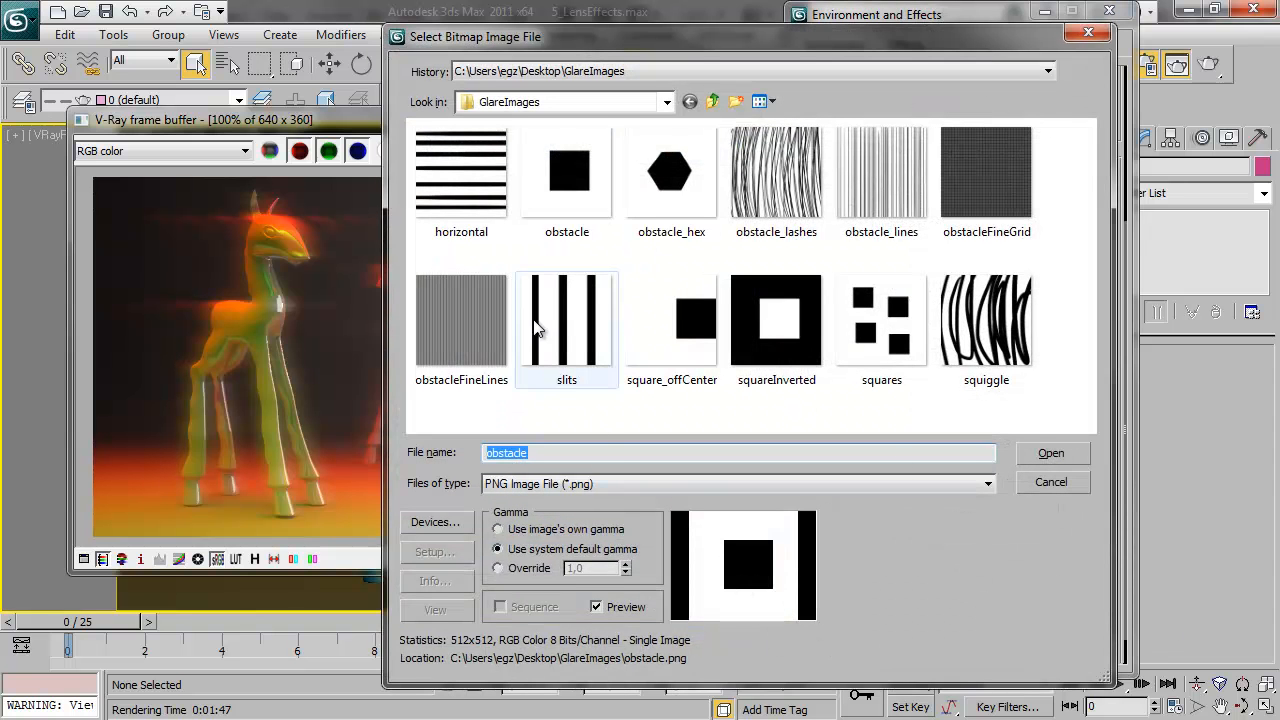
double_click(785, 170)
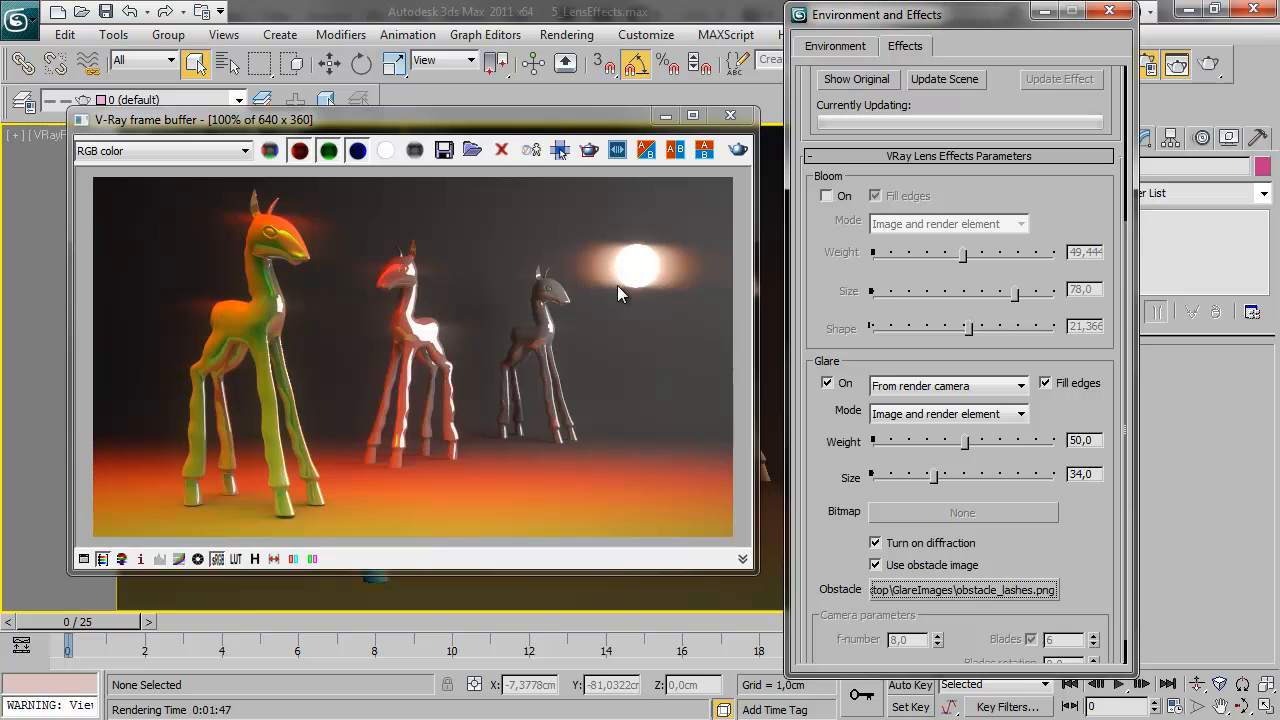
left_click(991, 598)
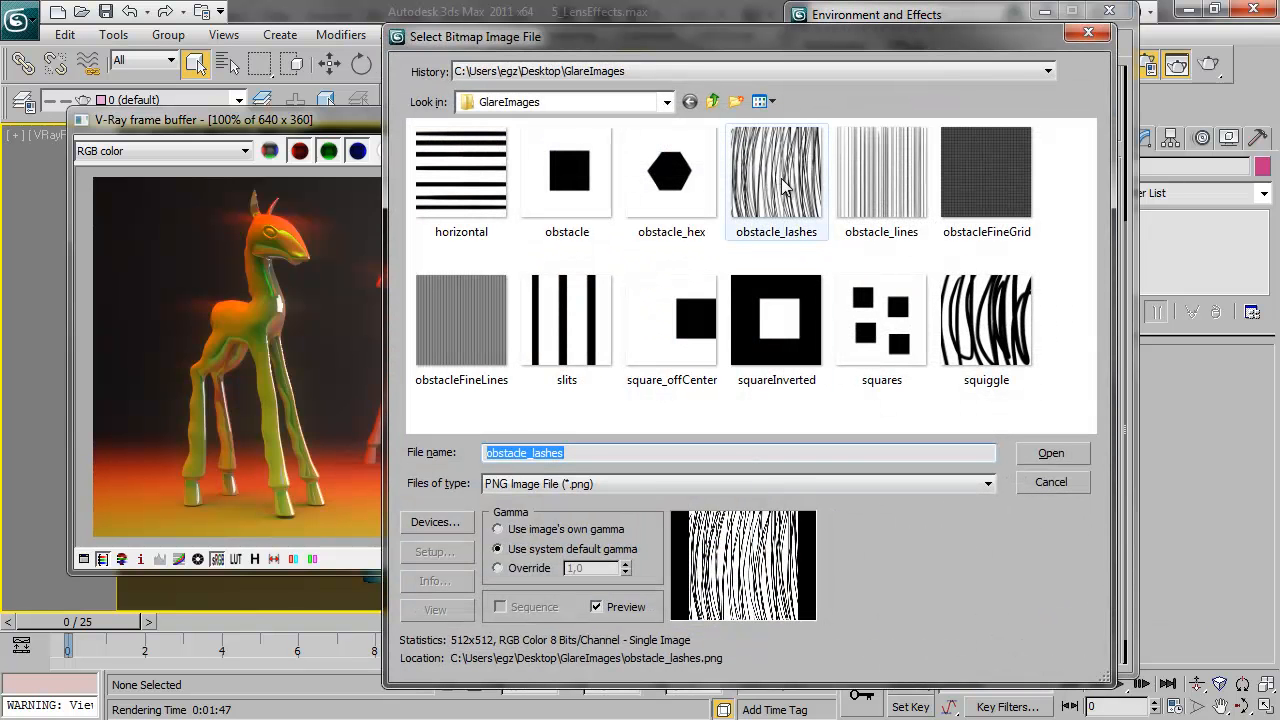
double_click(879, 175)
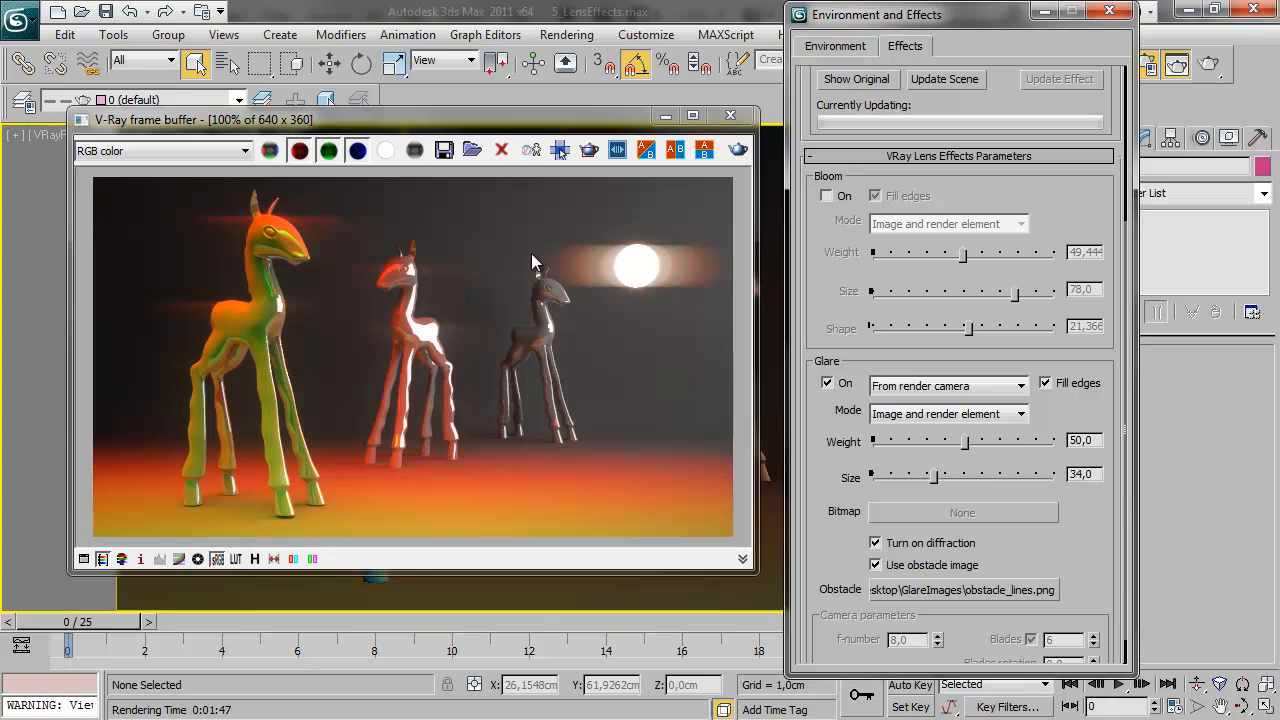
left_click_drag(933, 477, 968, 477)
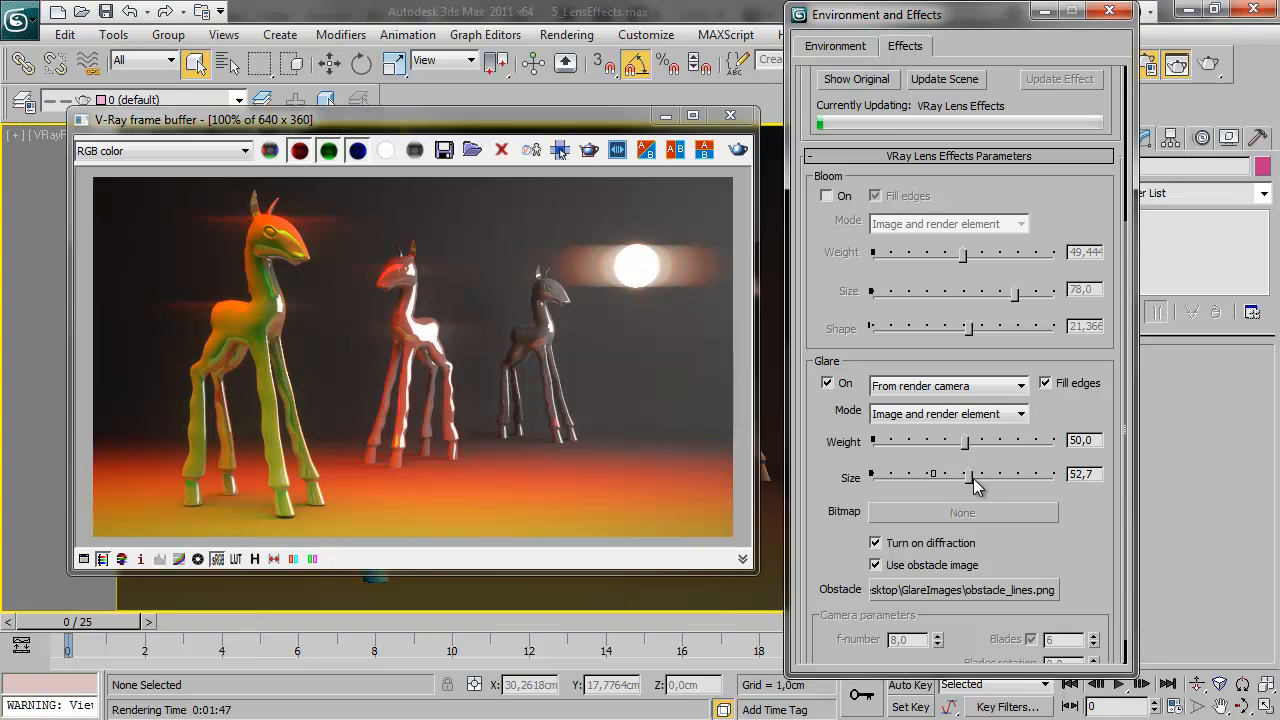
Try obstacleFineLines.png as the Glare obstacle with a Glare size of 61.5
left_click(970, 590)
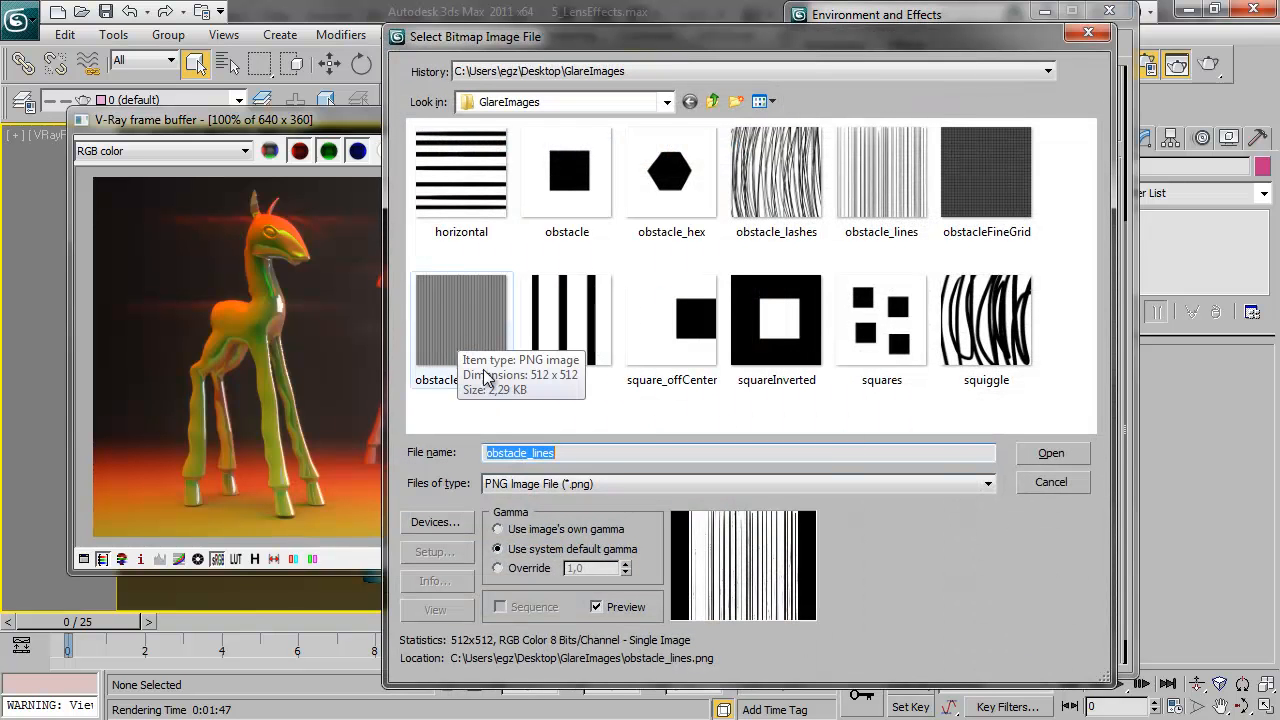
double_click(473, 320)
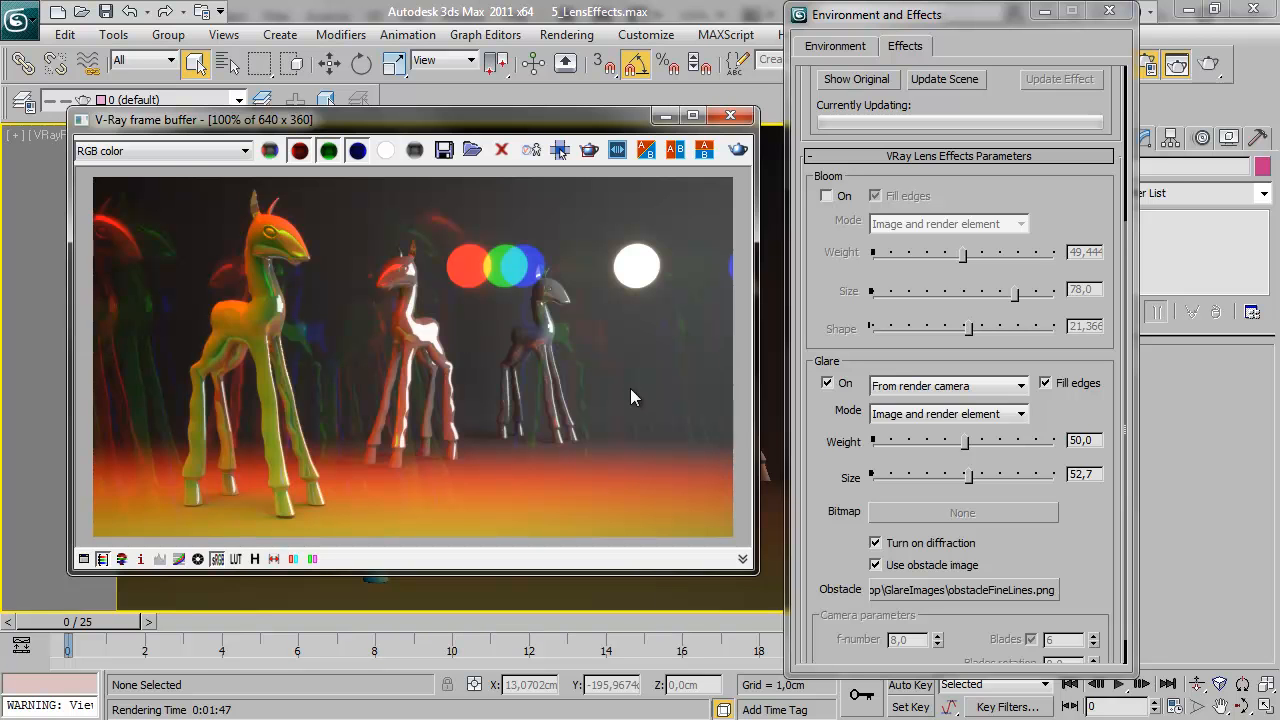
left_click_drag(957, 485, 985, 477)
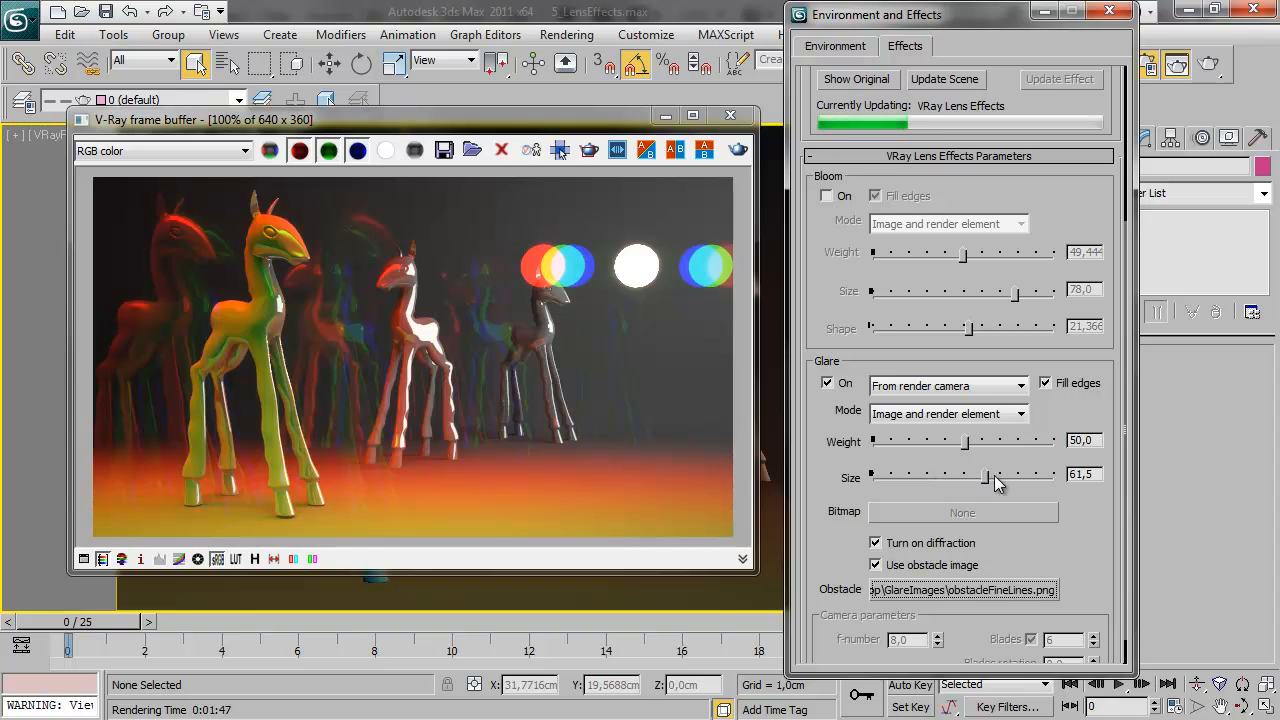
Try obstacleFineGrid.png as the Glare obstacle with a Glare size of 4.85 and of 36.75
left_click(963, 588)
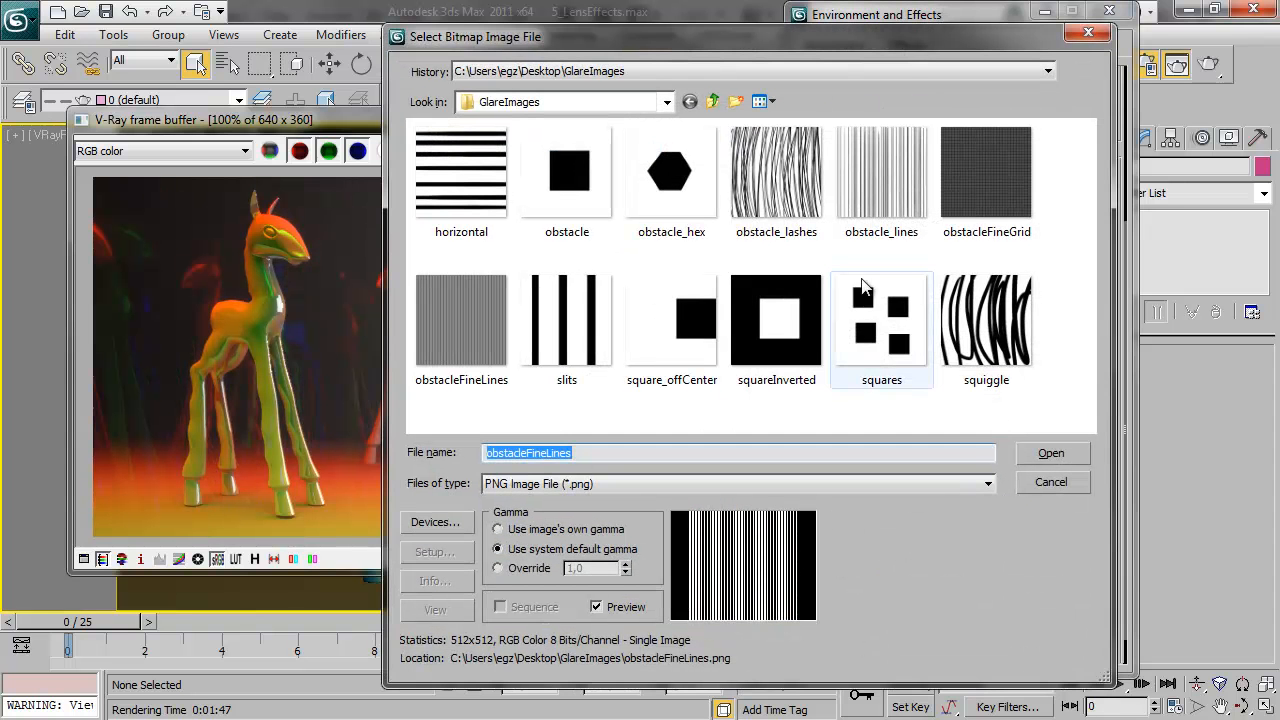
double_click(994, 169)
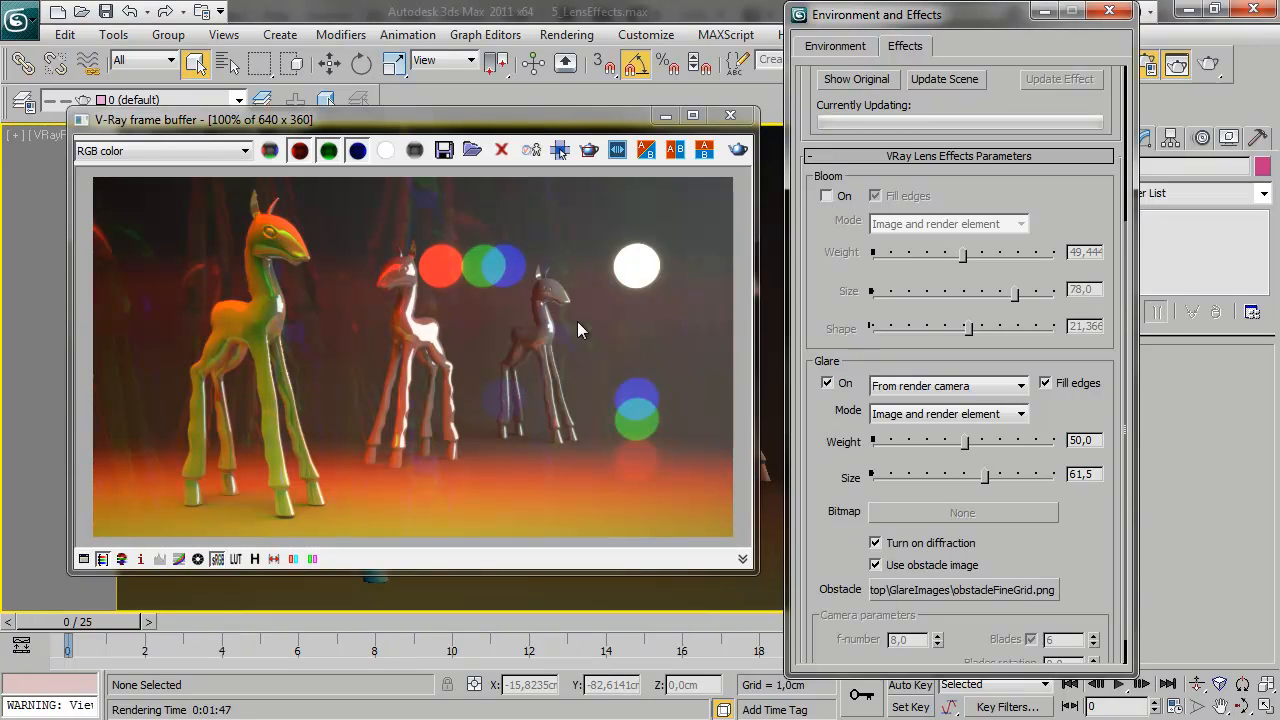
left_click_drag(985, 477, 888, 478)
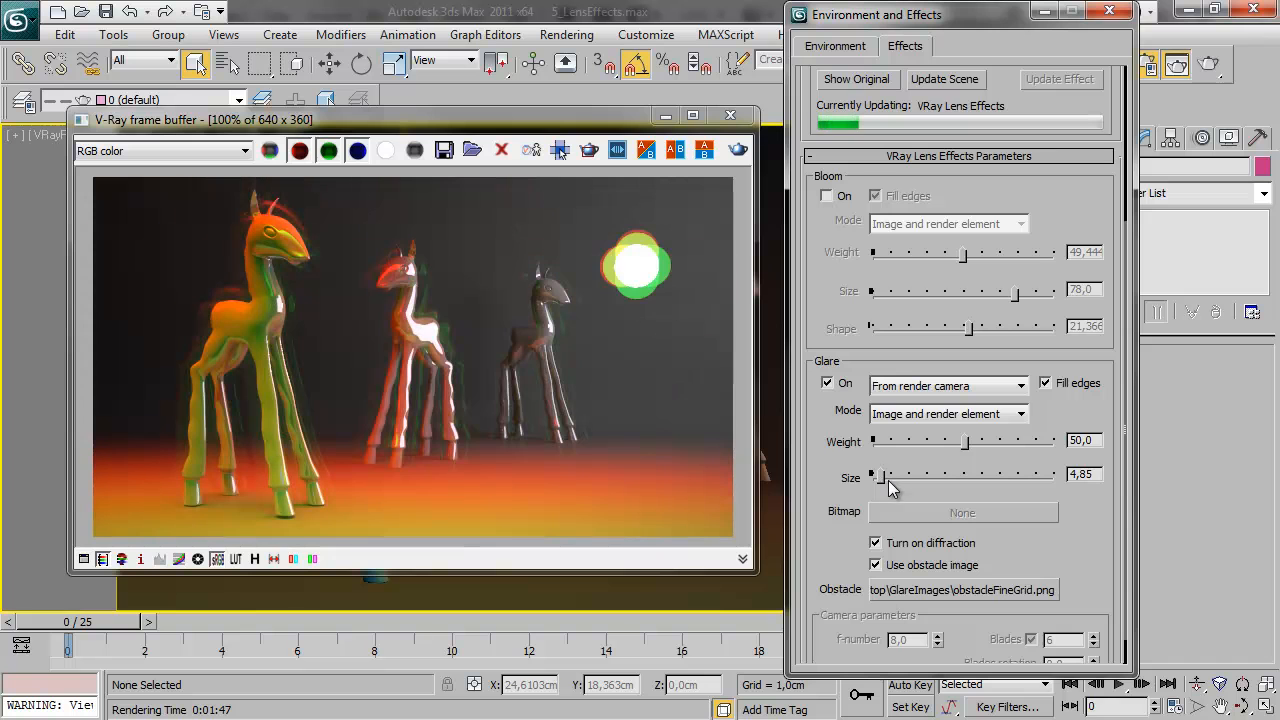
left_click_drag(896, 480, 951, 475)
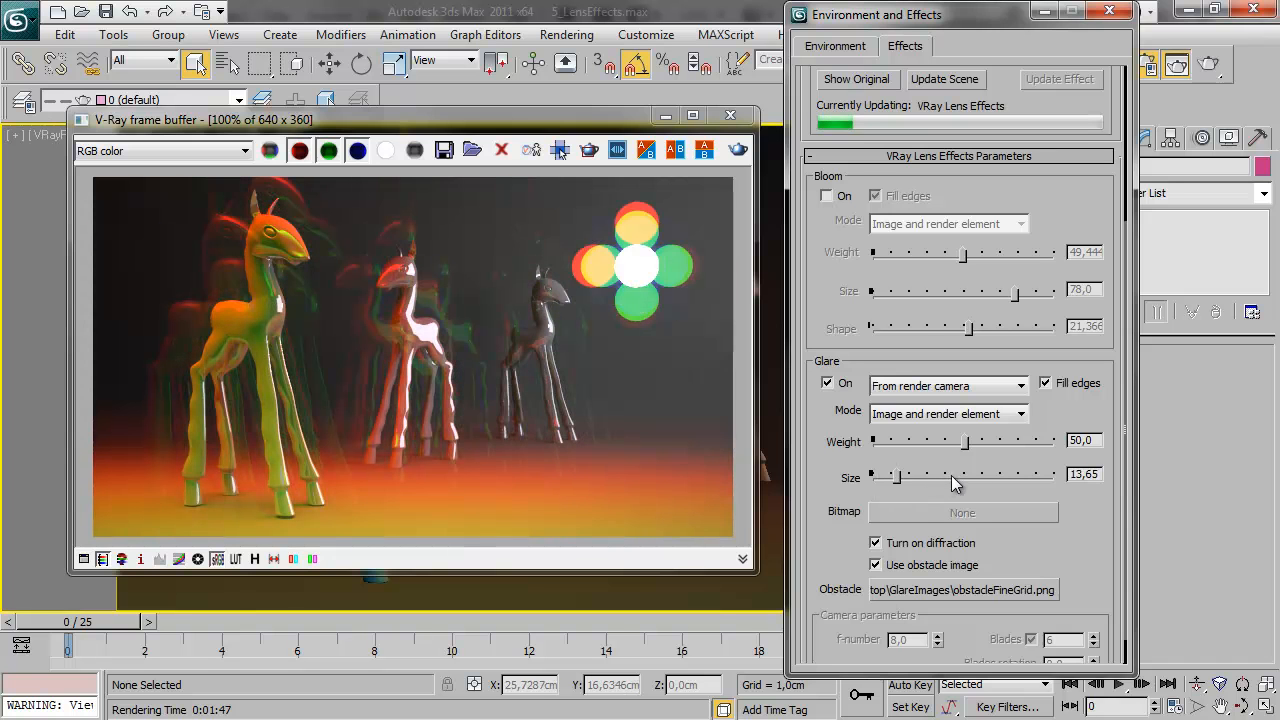
Try obstacle_hex.png and horizontal.png as the Glare obstacle, and set the Glare size to 81.85 with the horizontal image
left_click(985, 588)
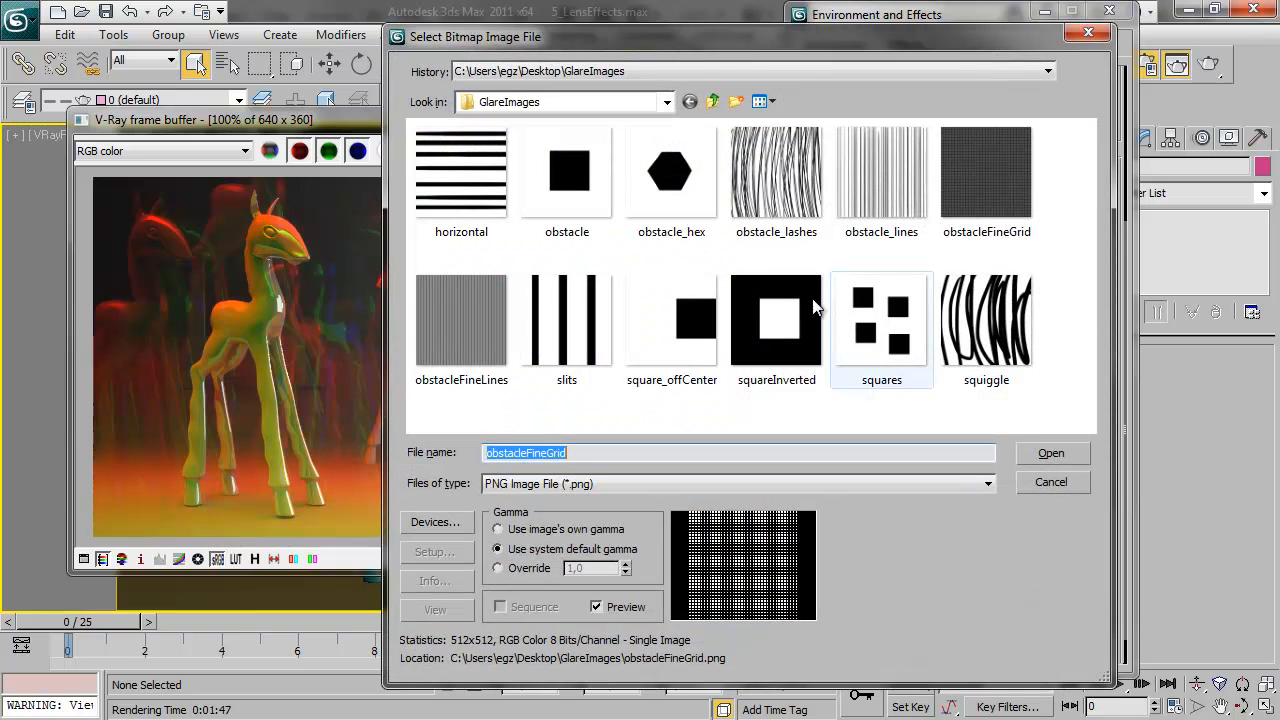
double_click(645, 180)
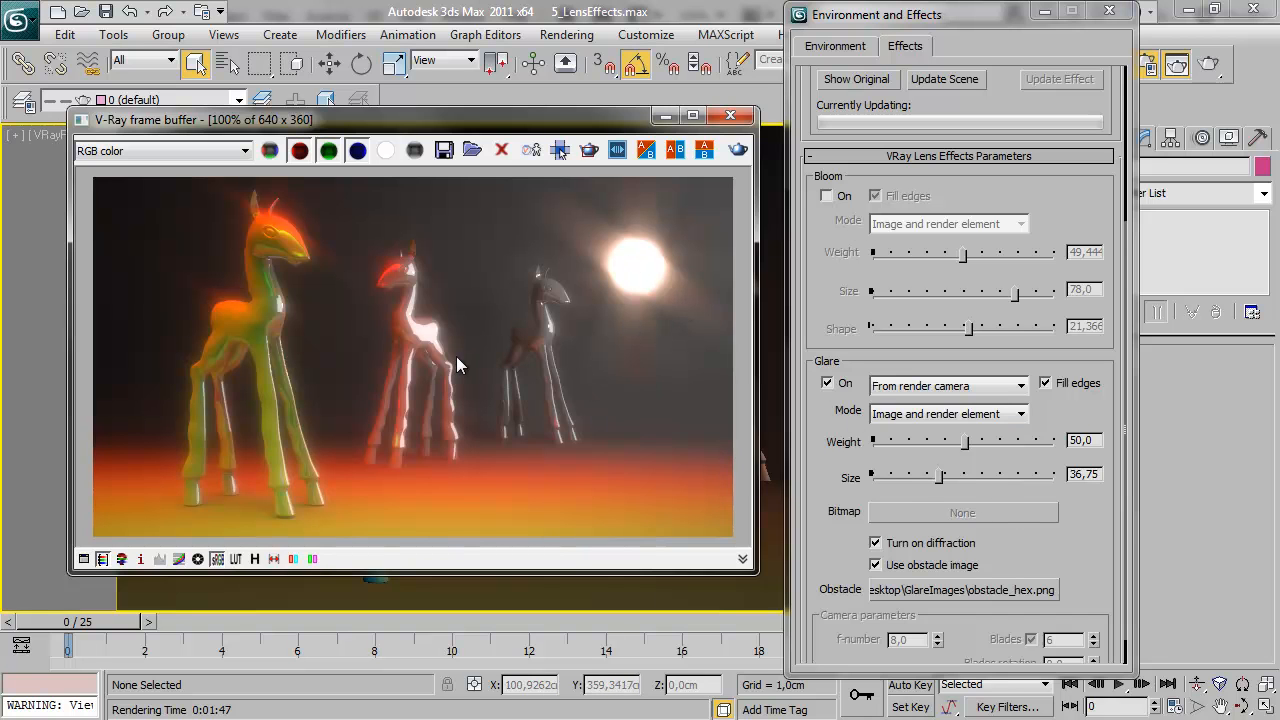
left_click(932, 590)
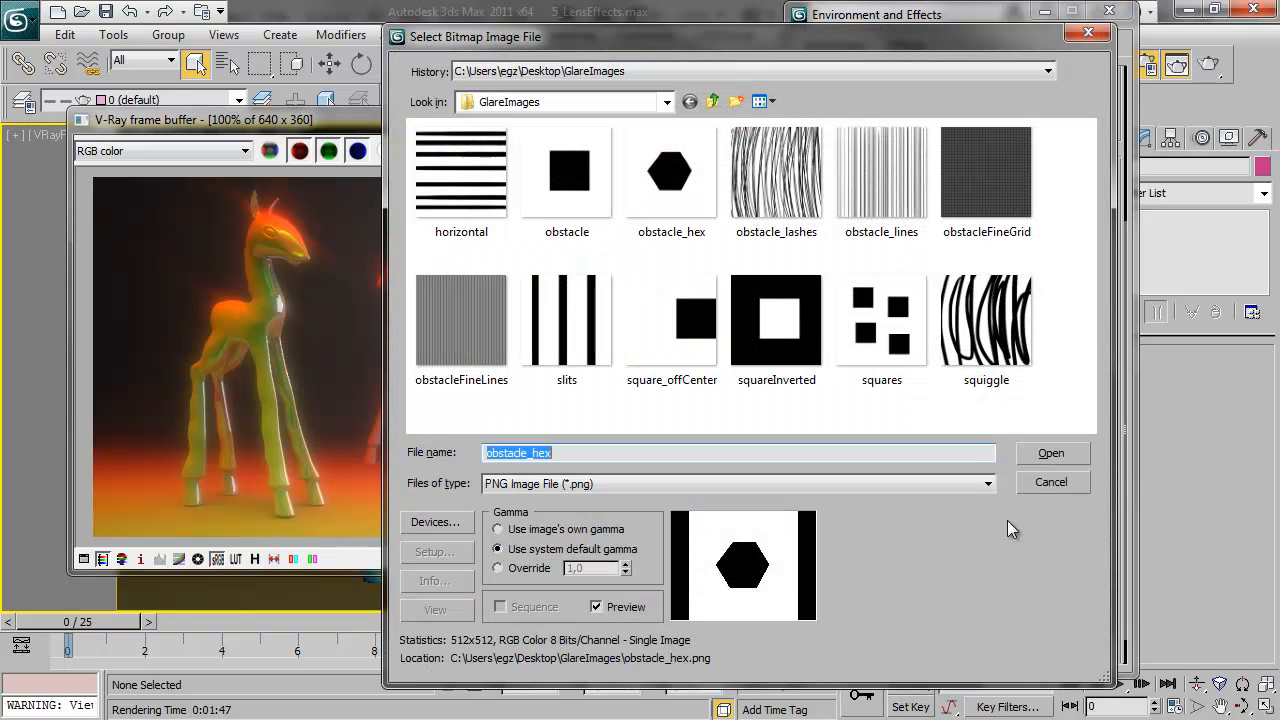
double_click(470, 172)
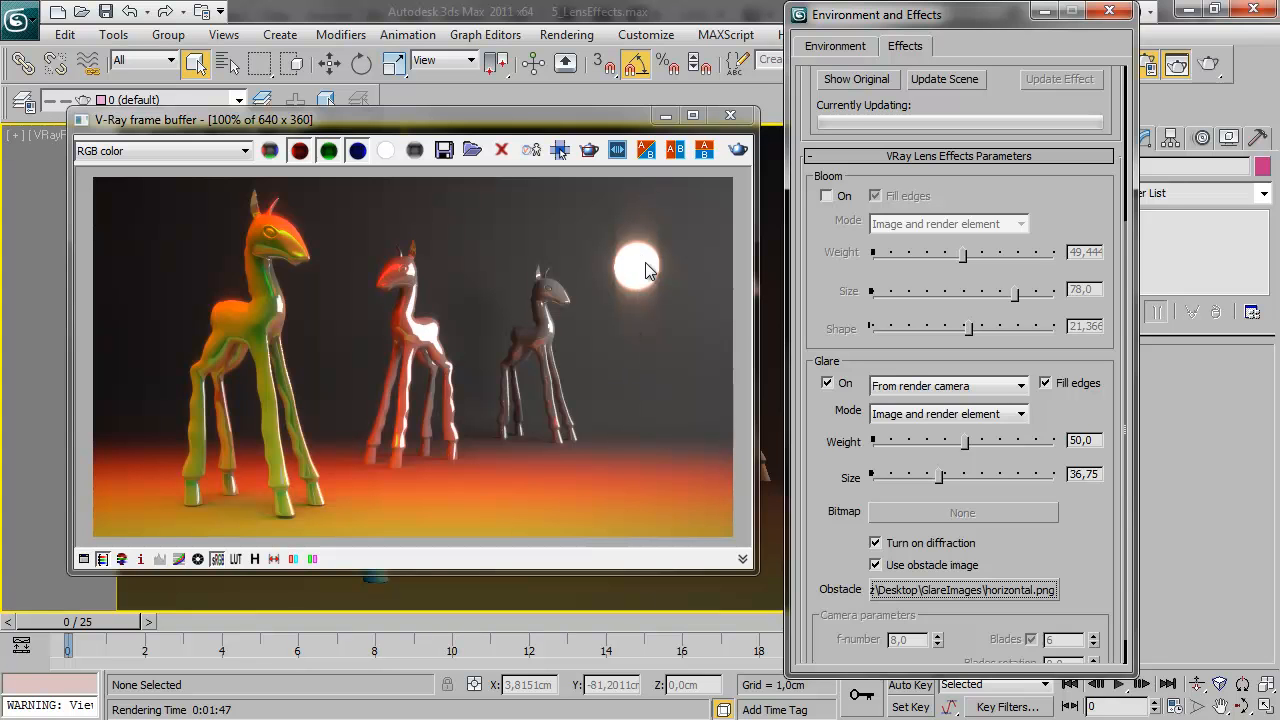
left_click_drag(940, 477, 1026, 477)
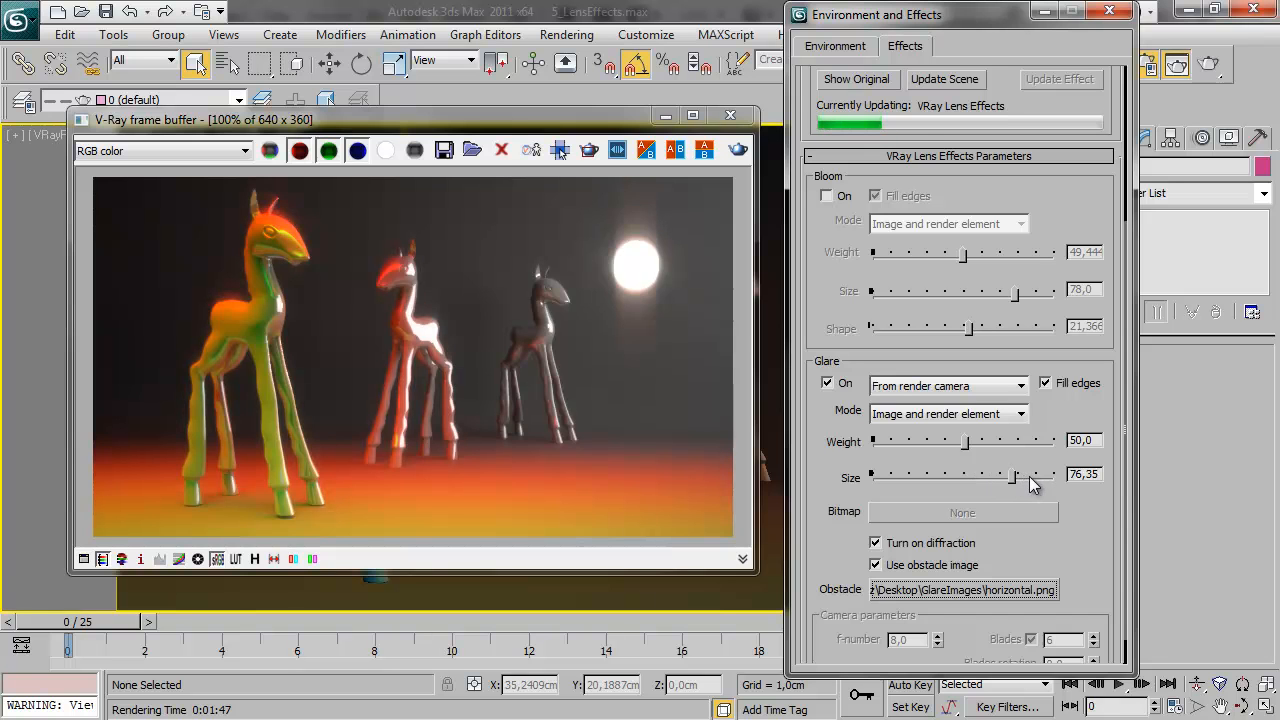
left_click_drag(912, 466, 1027, 490)
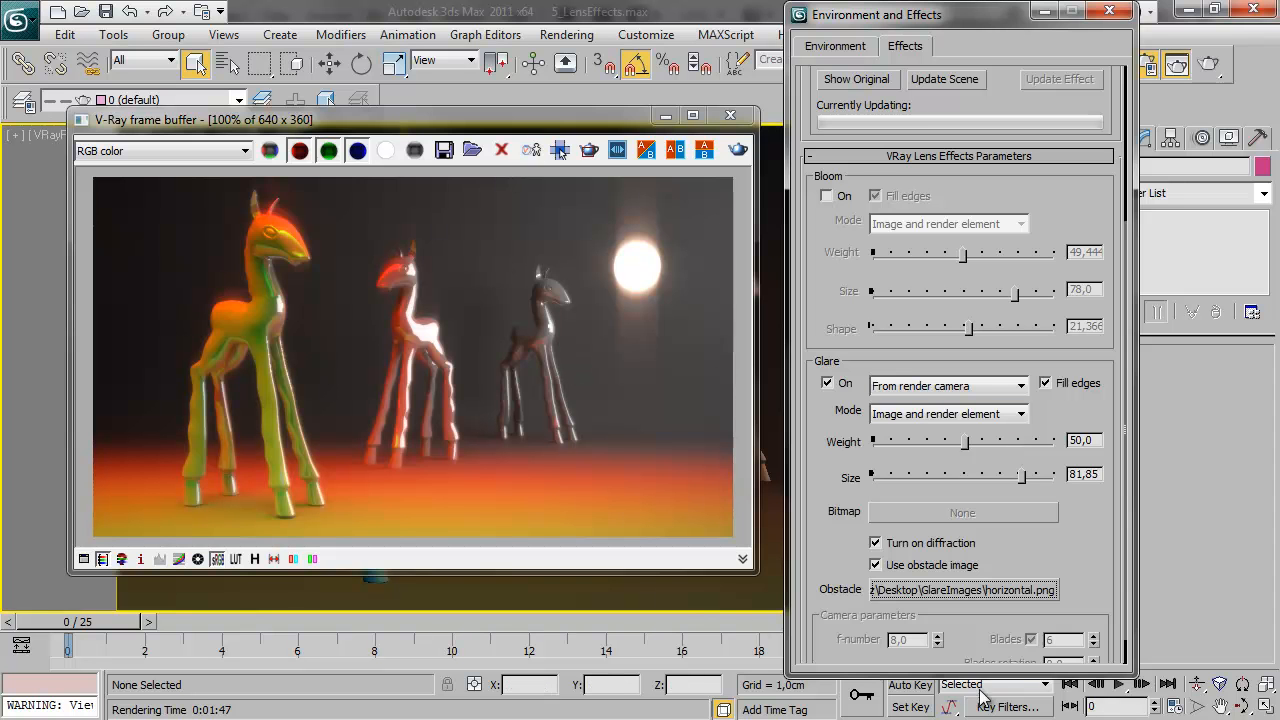
Set the Glare obstacle back to obstacle.png and switch the Glare type to From image
left_click(990, 589)
double_click(556, 194)
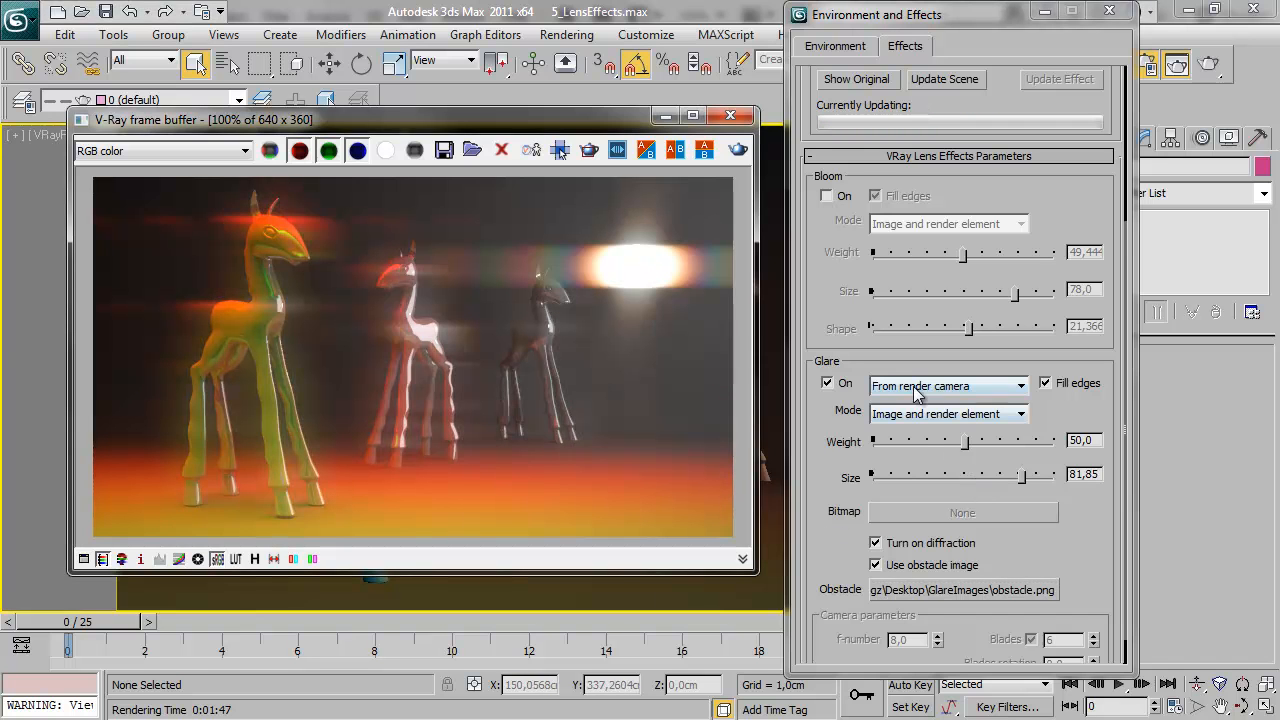
left_click(962, 387)
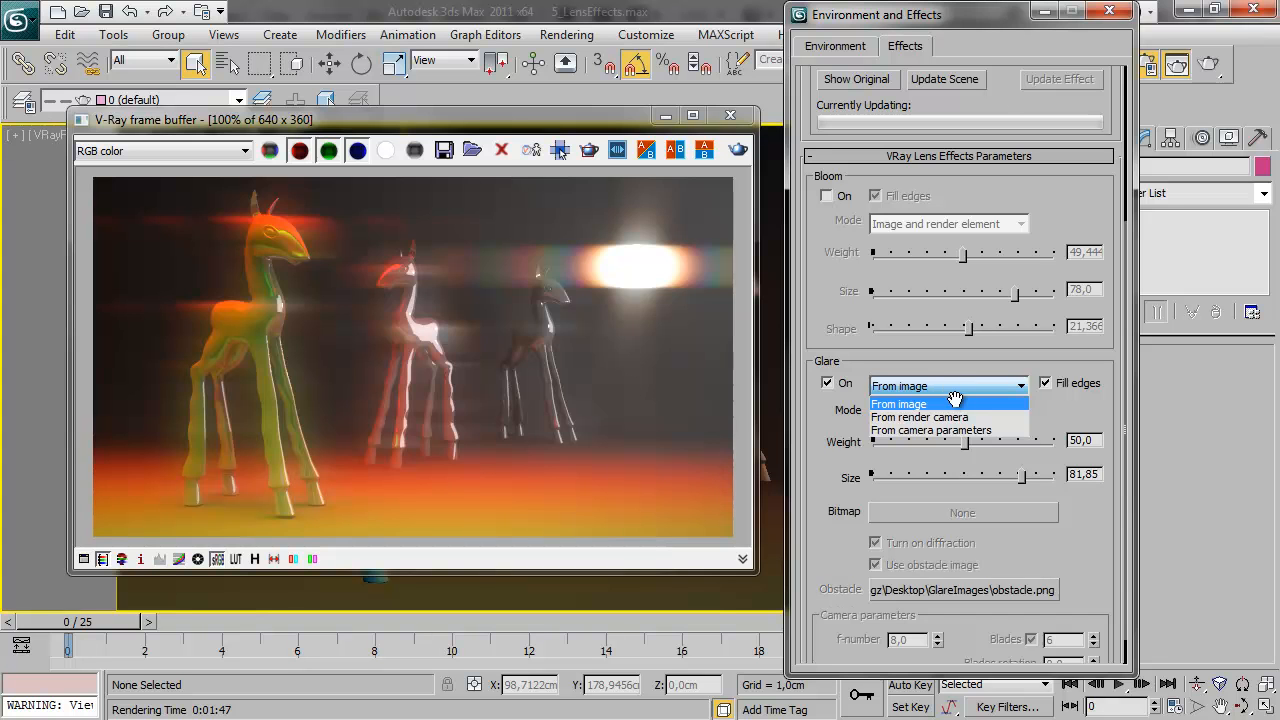
left_click(957, 404)
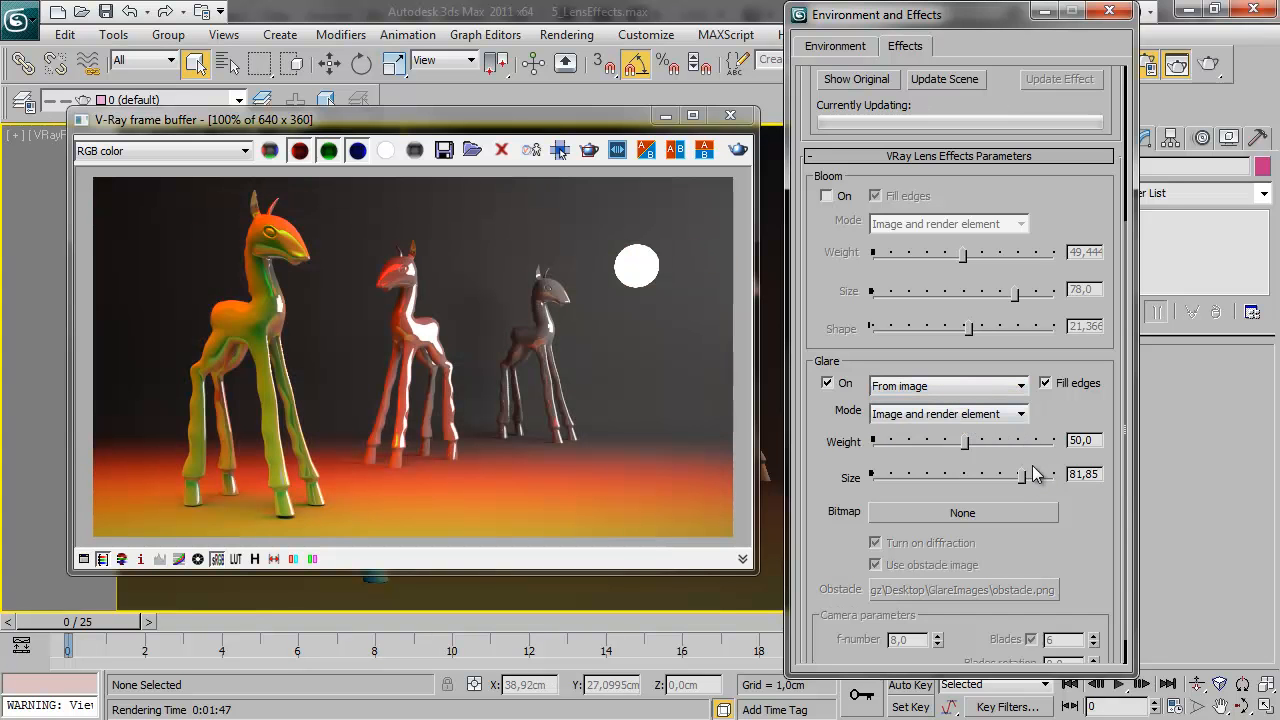
left_click_drag(1071, 540, 1071, 480)
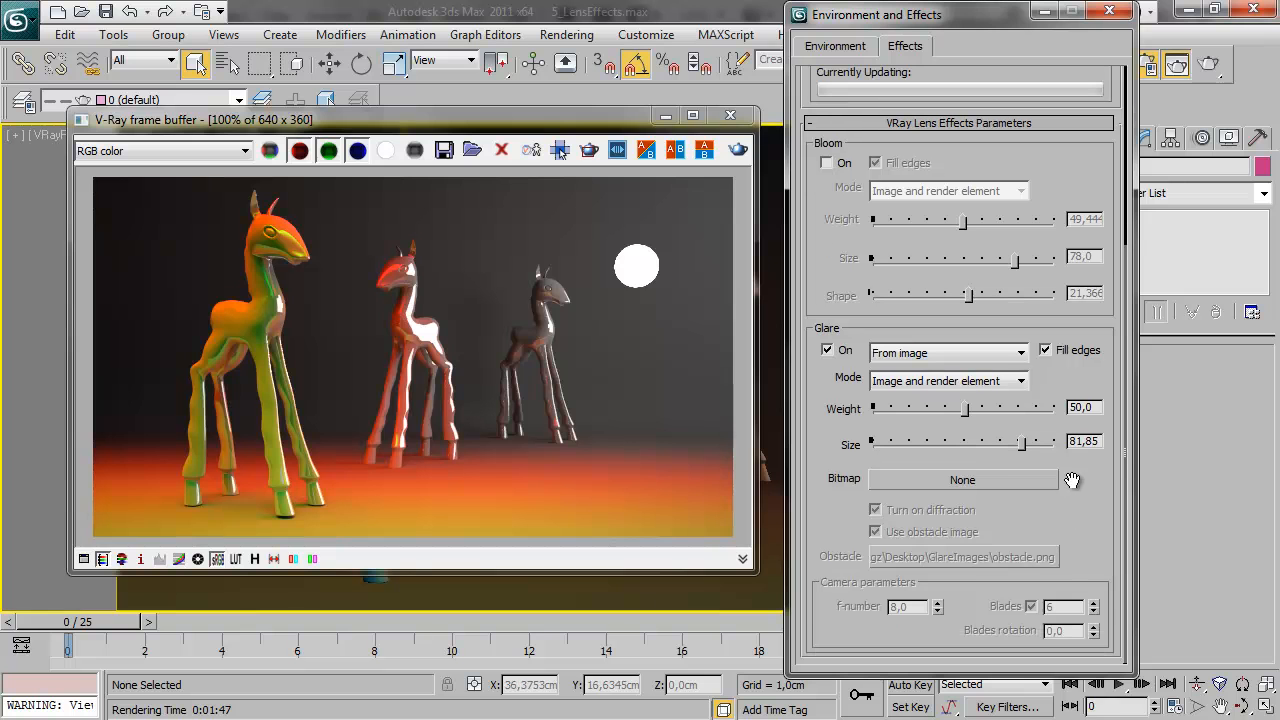
Load bighalo.hdr as the Glare bitmap with the default HDRI load settings
left_click(979, 480)
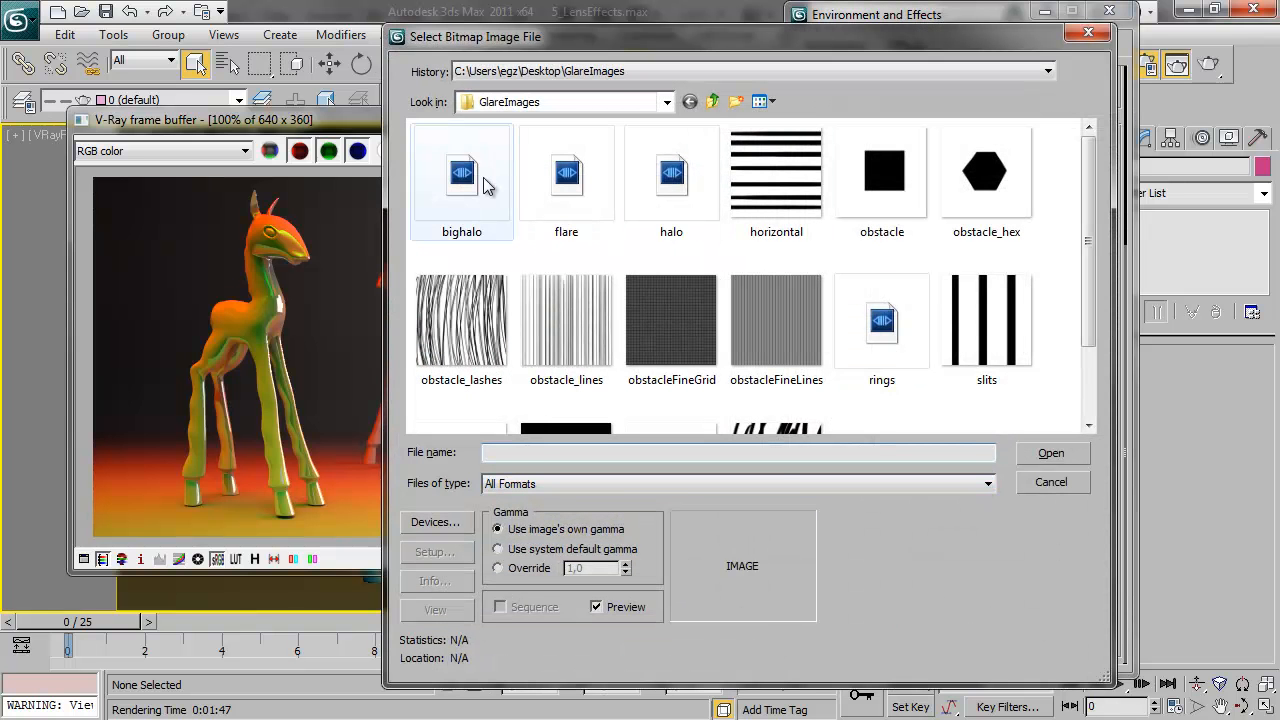
double_click(487, 186)
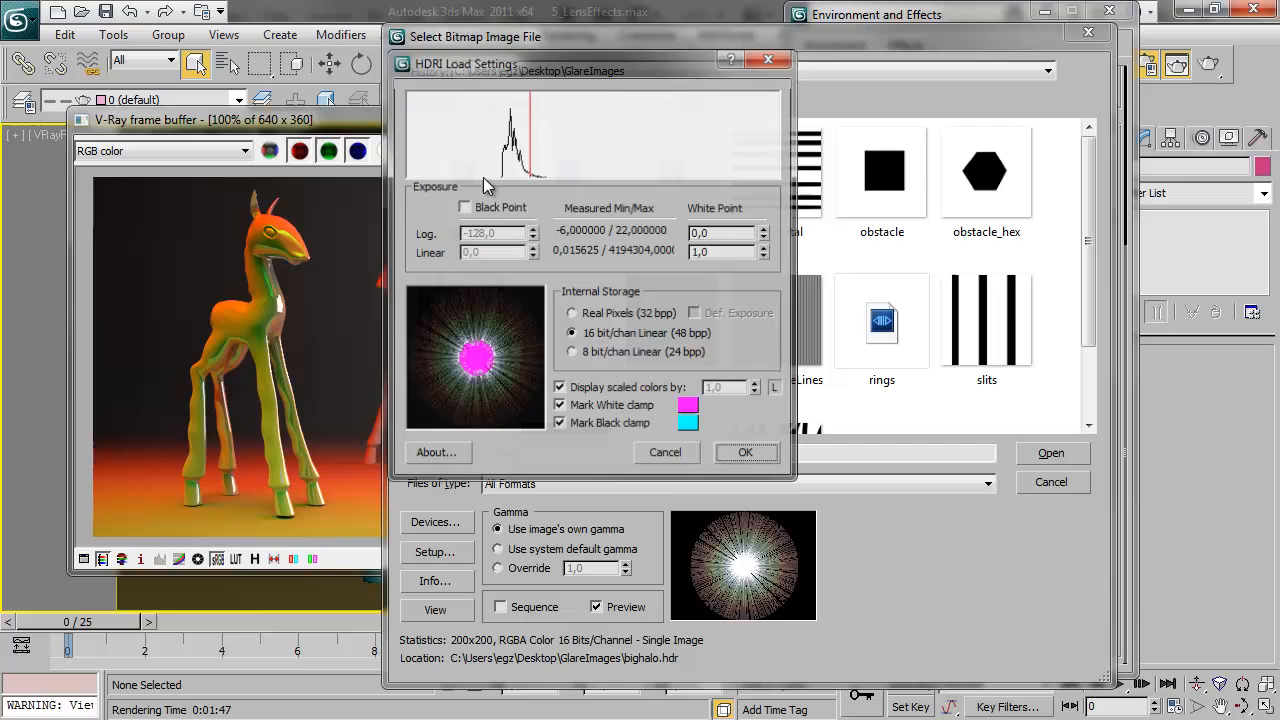
left_click(745, 453)
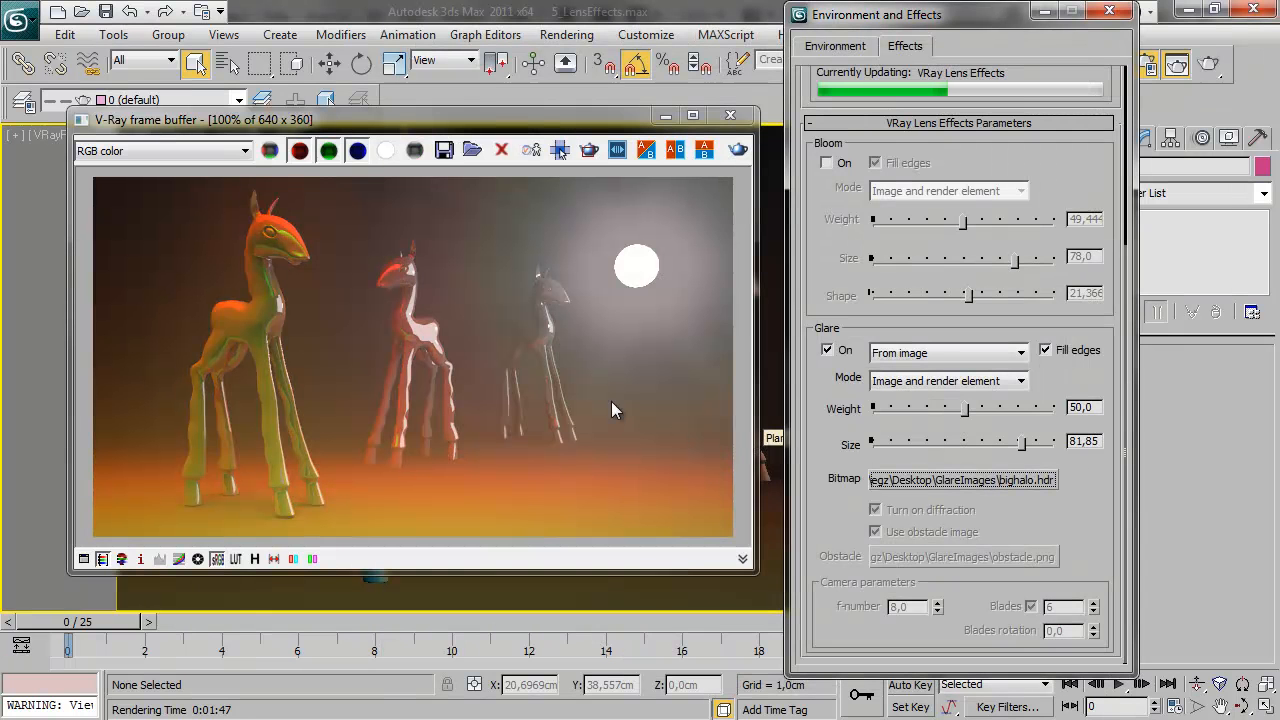
Try Glare sizes of 31.8, 52.7 and 81.85 with the bighalo image, and set the size to 52.15
left_click_drag(949, 444, 930, 446)
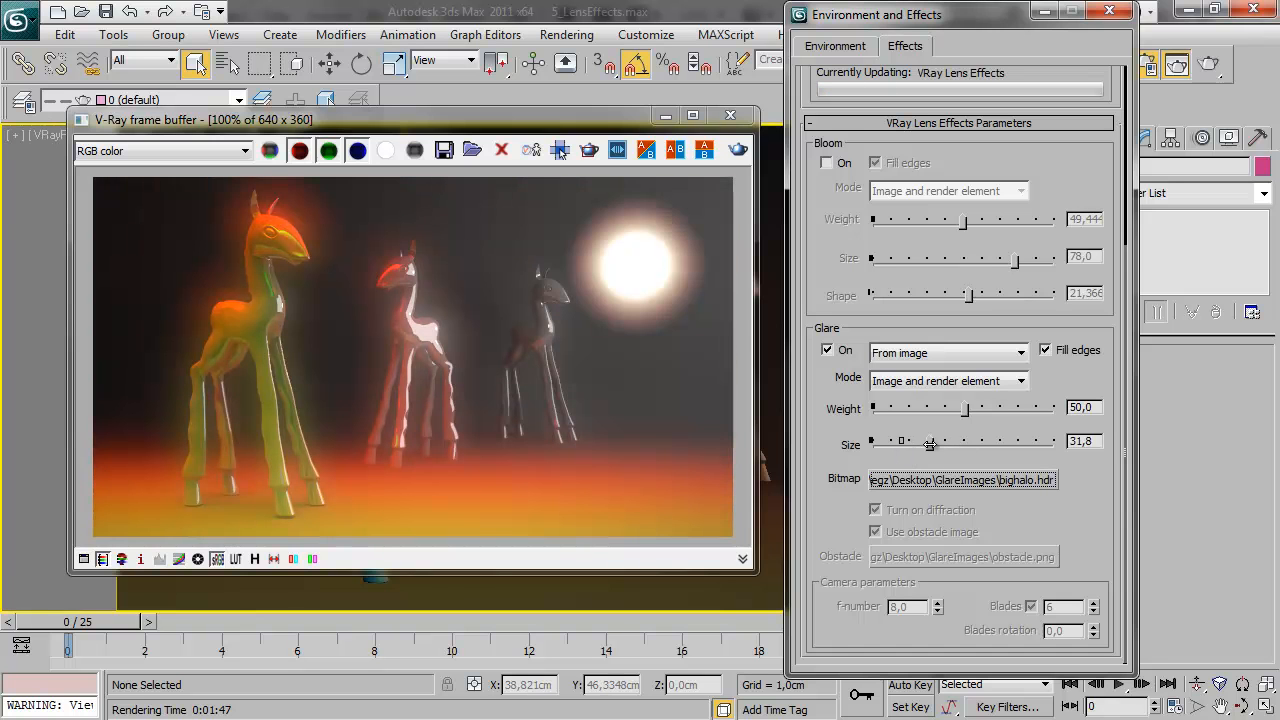
left_click(980, 443)
left_click_drag(981, 444, 903, 446)
left_click(968, 443)
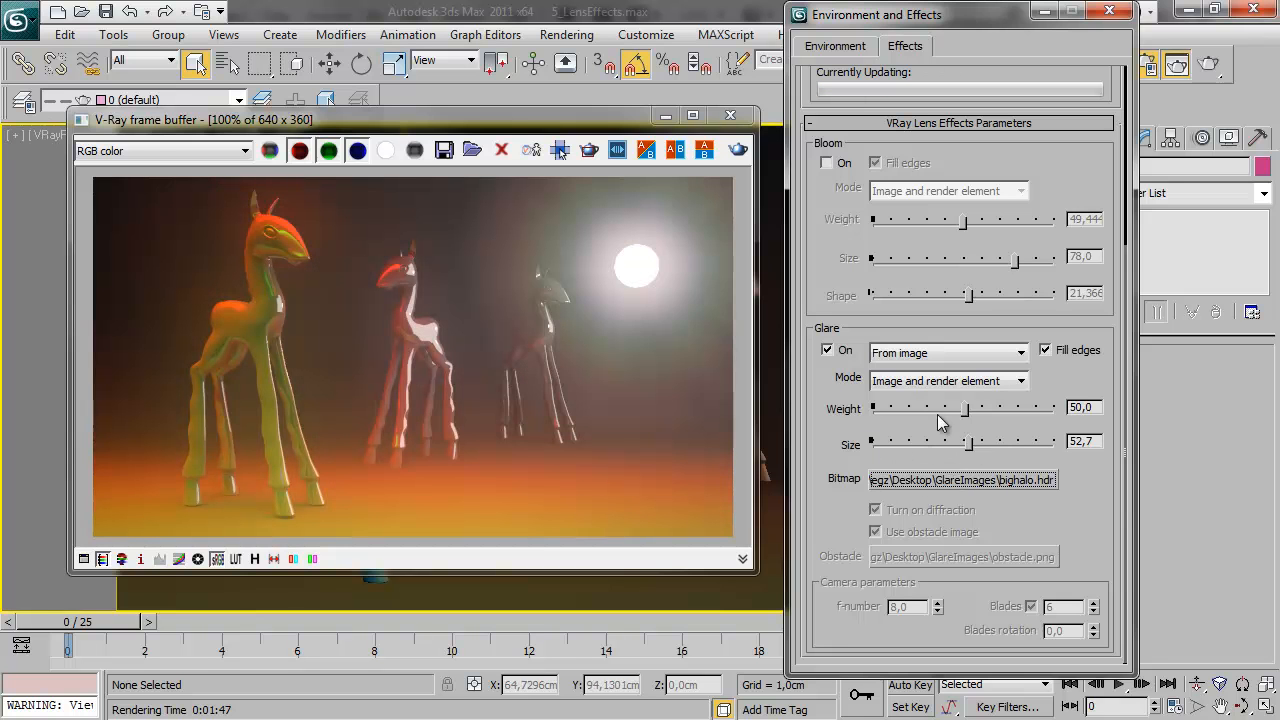
left_click(1024, 443)
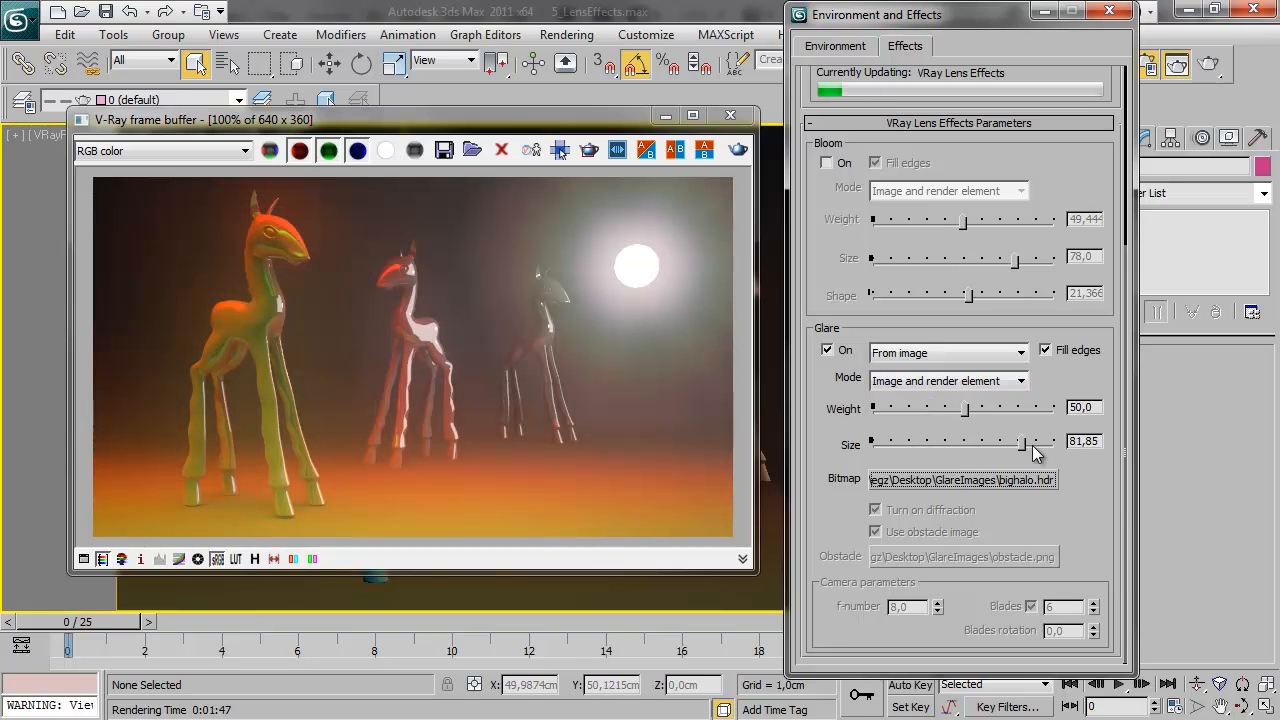
left_click(967, 442)
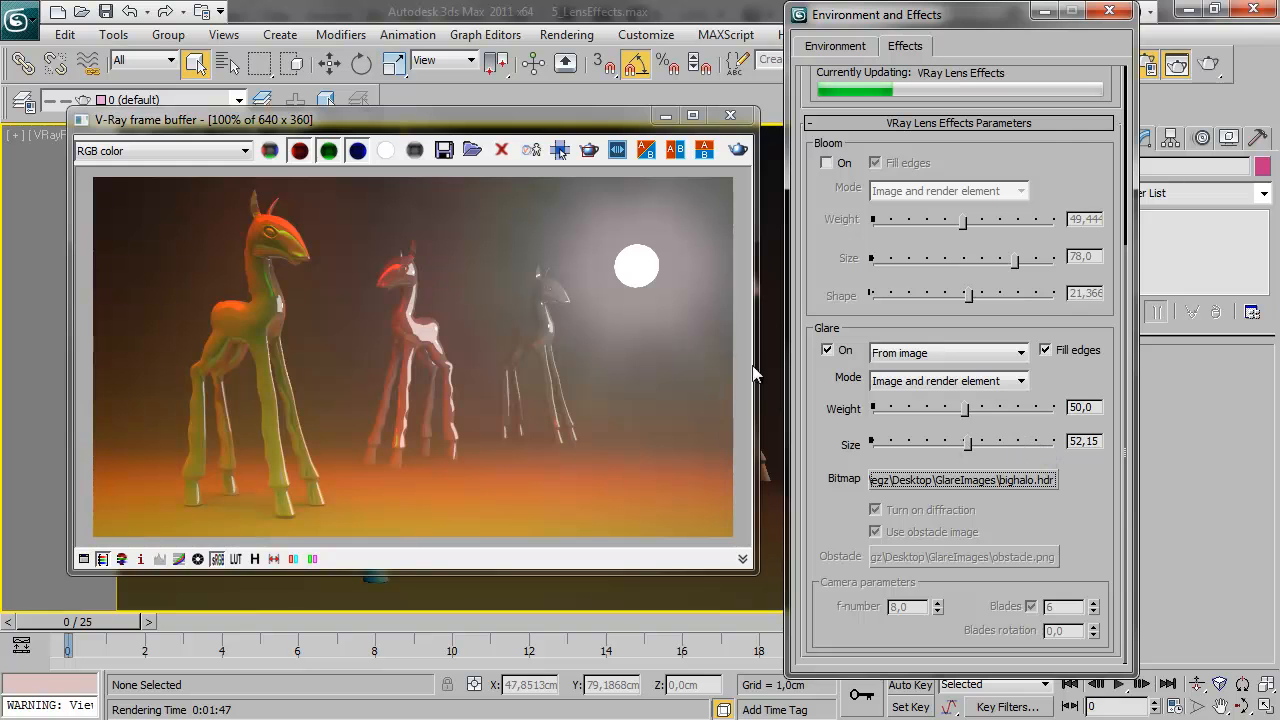
Check the preview of the bighalo image in the Glare bitmap file selection, keeping the current bitmap
left_click(205, 151)
left_click(1036, 483)
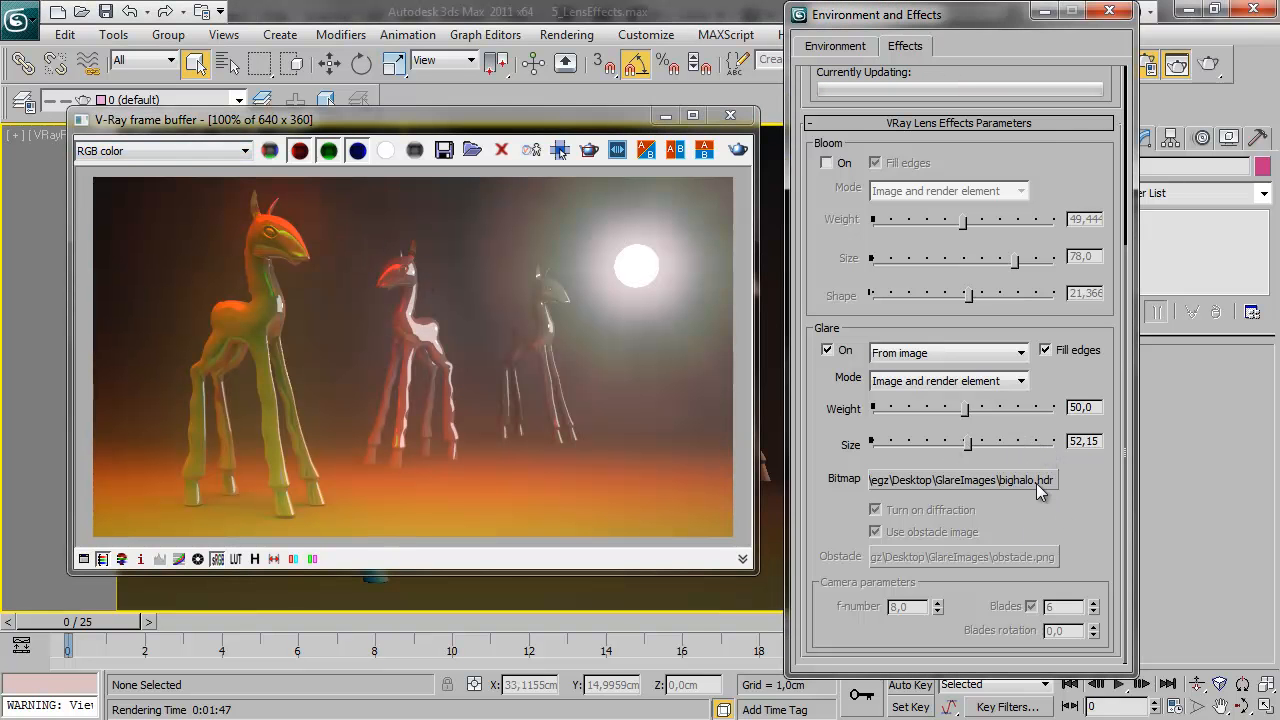
left_click(1031, 478)
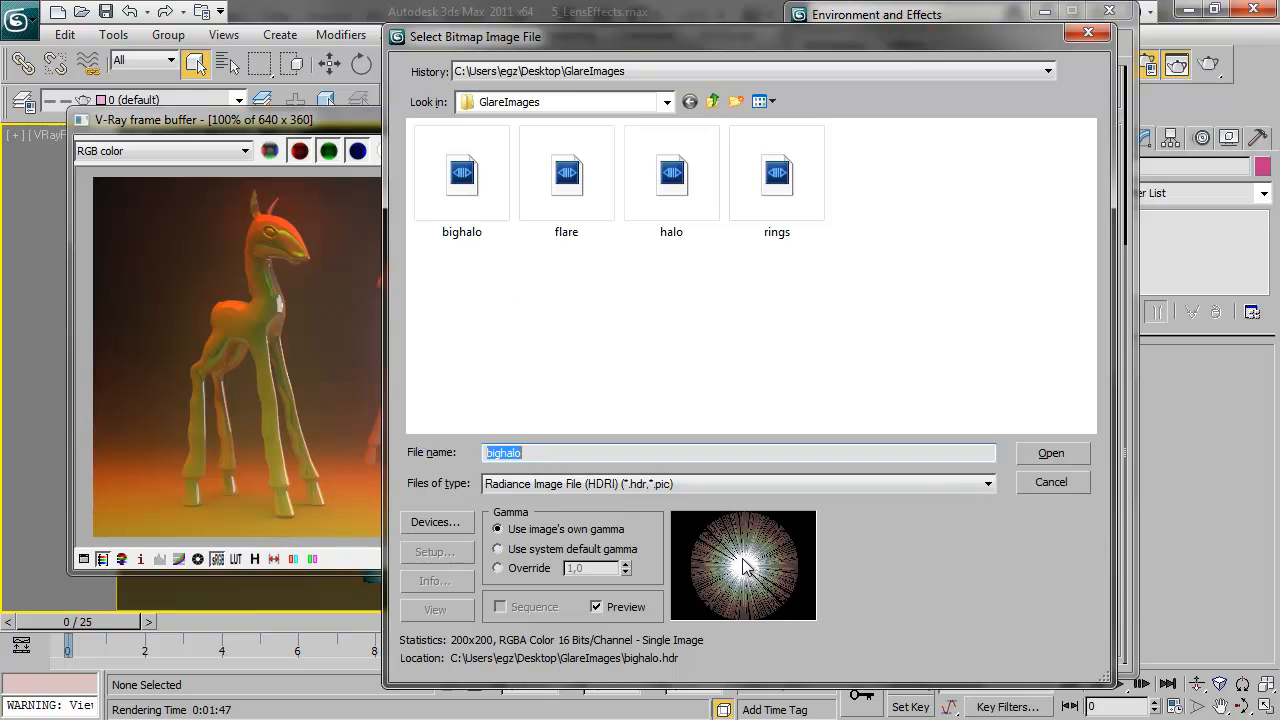
left_click(1055, 483)
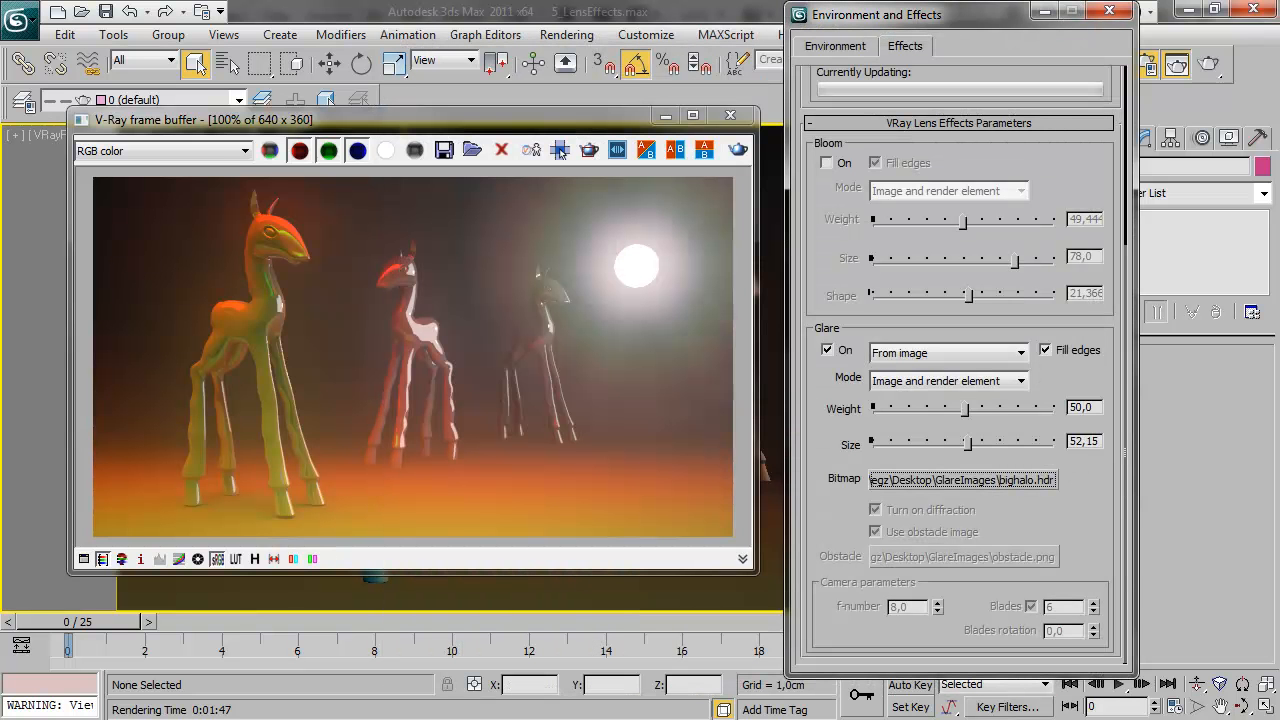
Switch to the V-Ray Lens Effects Filter Generator and examine its corona flare, special flare and radially symmetric pattern settings
left_click(560, 150)
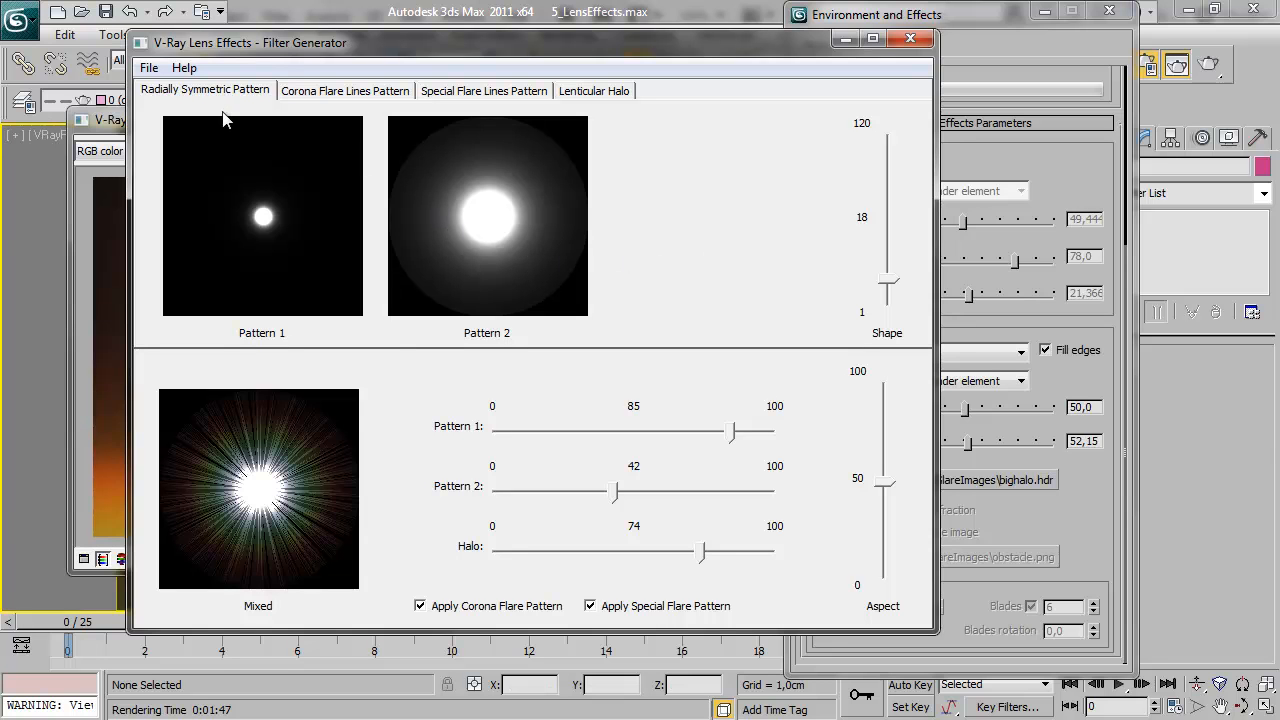
left_click(328, 92)
left_click(473, 93)
left_click(325, 93)
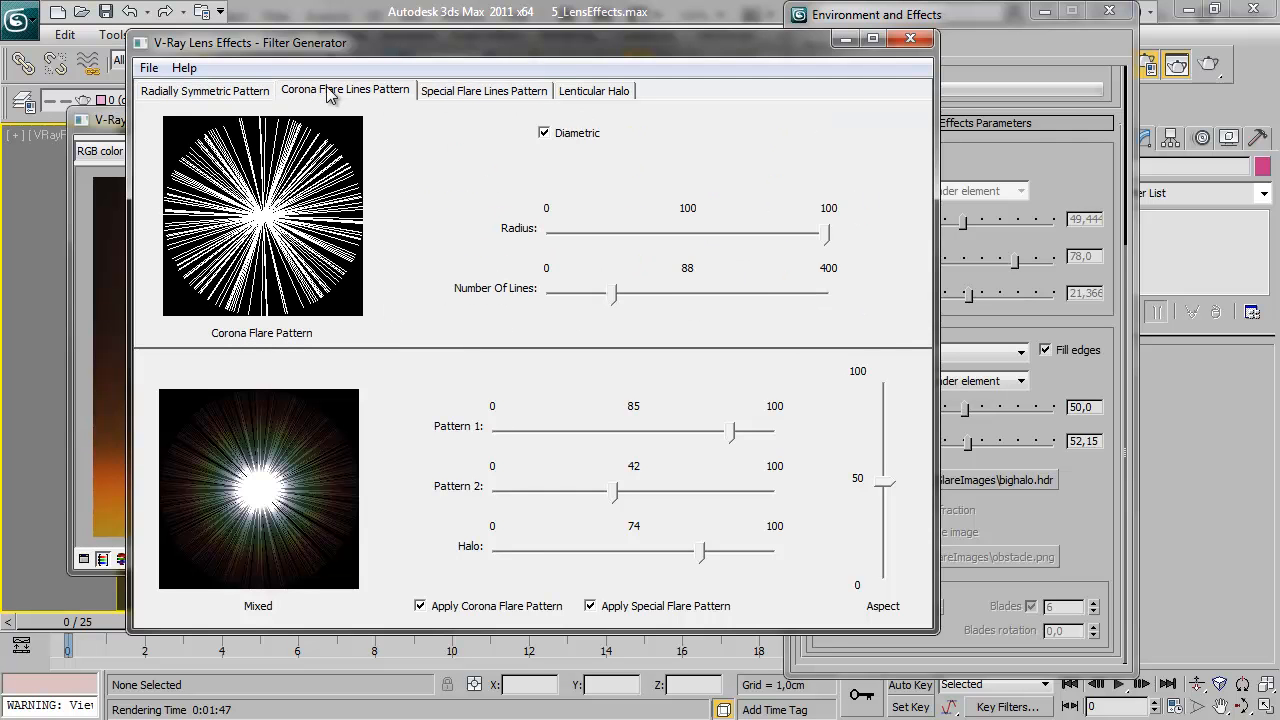
left_click(179, 95)
Try a corona flare pattern with a radius of 30 and 42 lines
left_click(325, 93)
left_click_drag(757, 233, 650, 244)
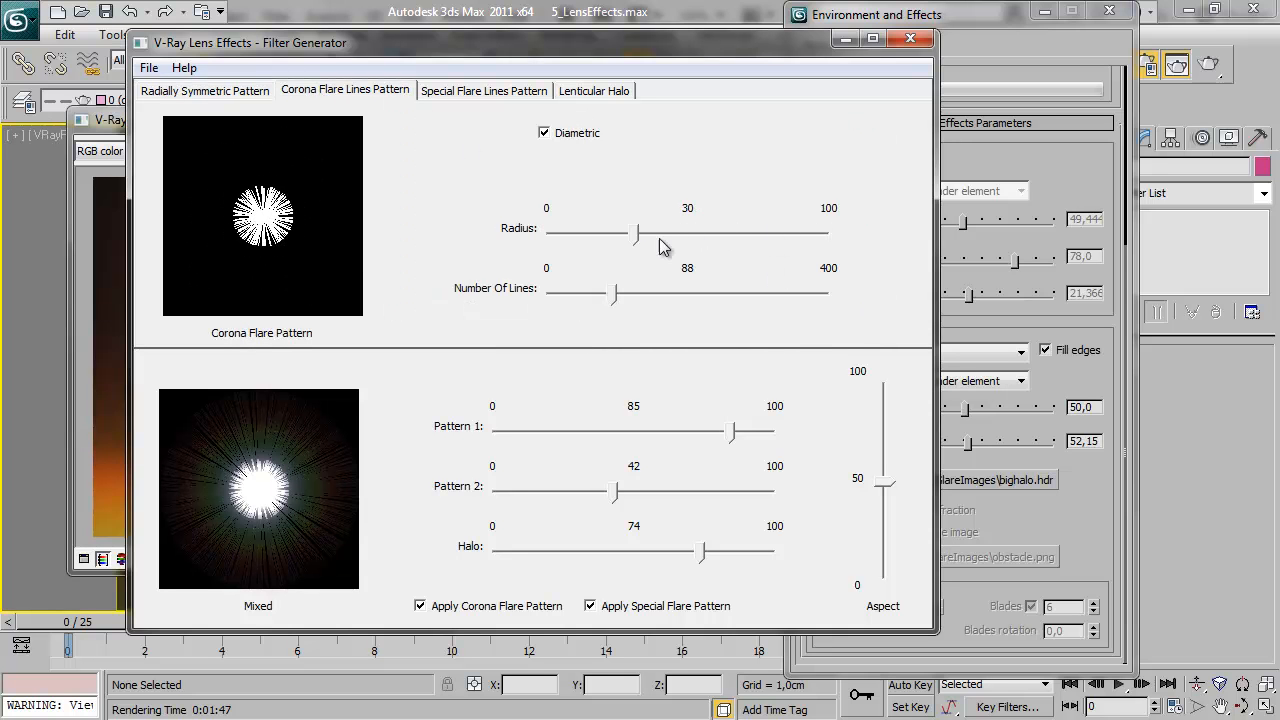
left_click_drag(613, 302, 585, 294)
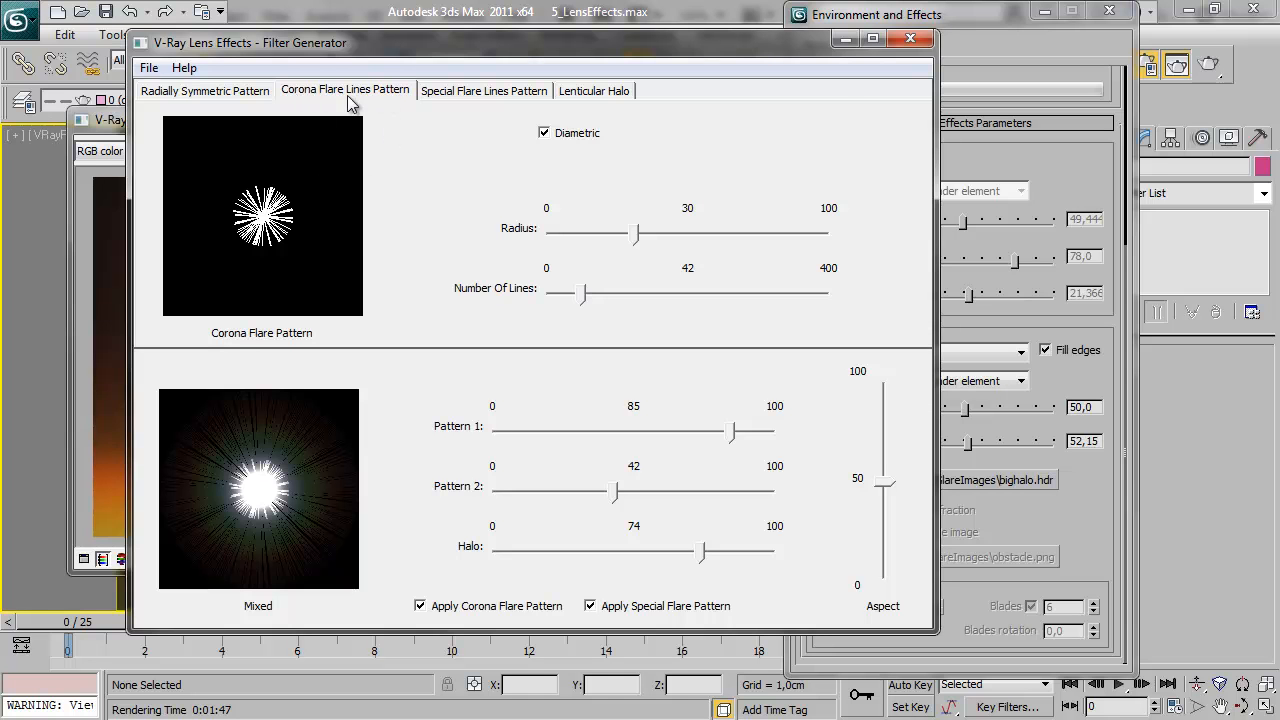
Set the special flare pattern to 17 lines, a range of 37 and a rotation of 71
left_click(480, 92)
left_click_drag(748, 202, 545, 208)
left_click_drag(778, 252, 600, 258)
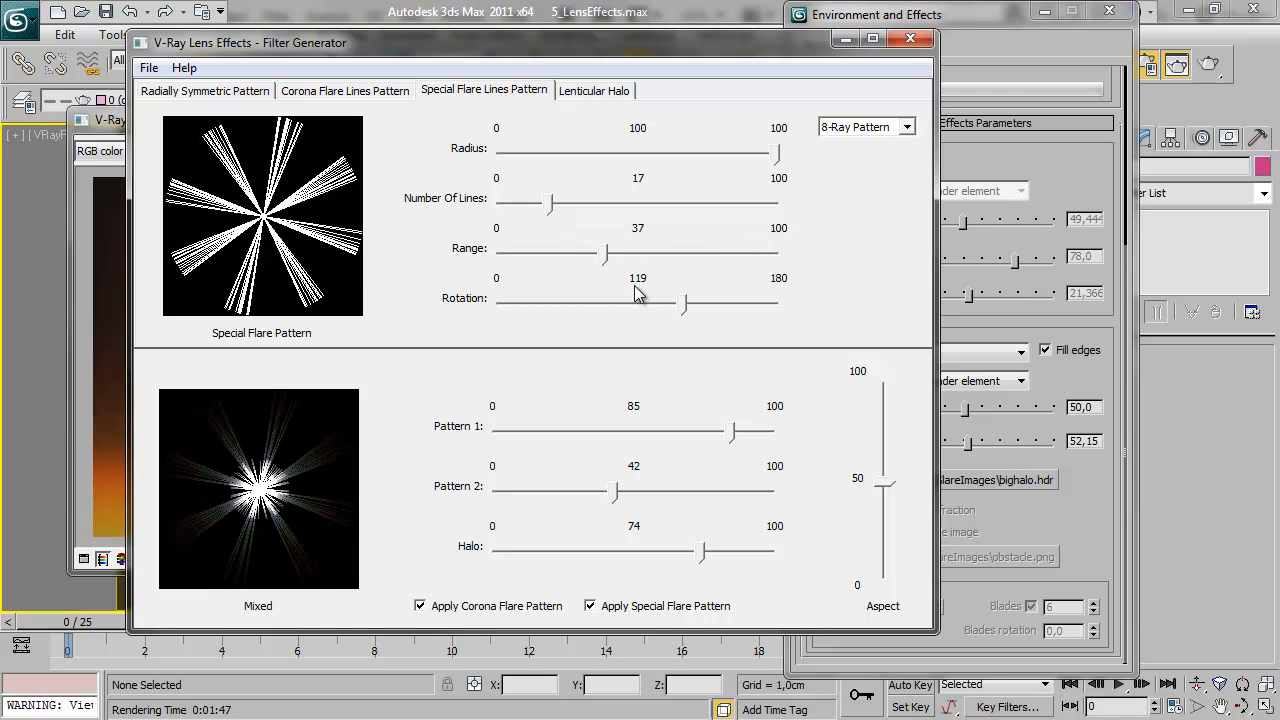
left_click_drag(677, 310, 609, 314)
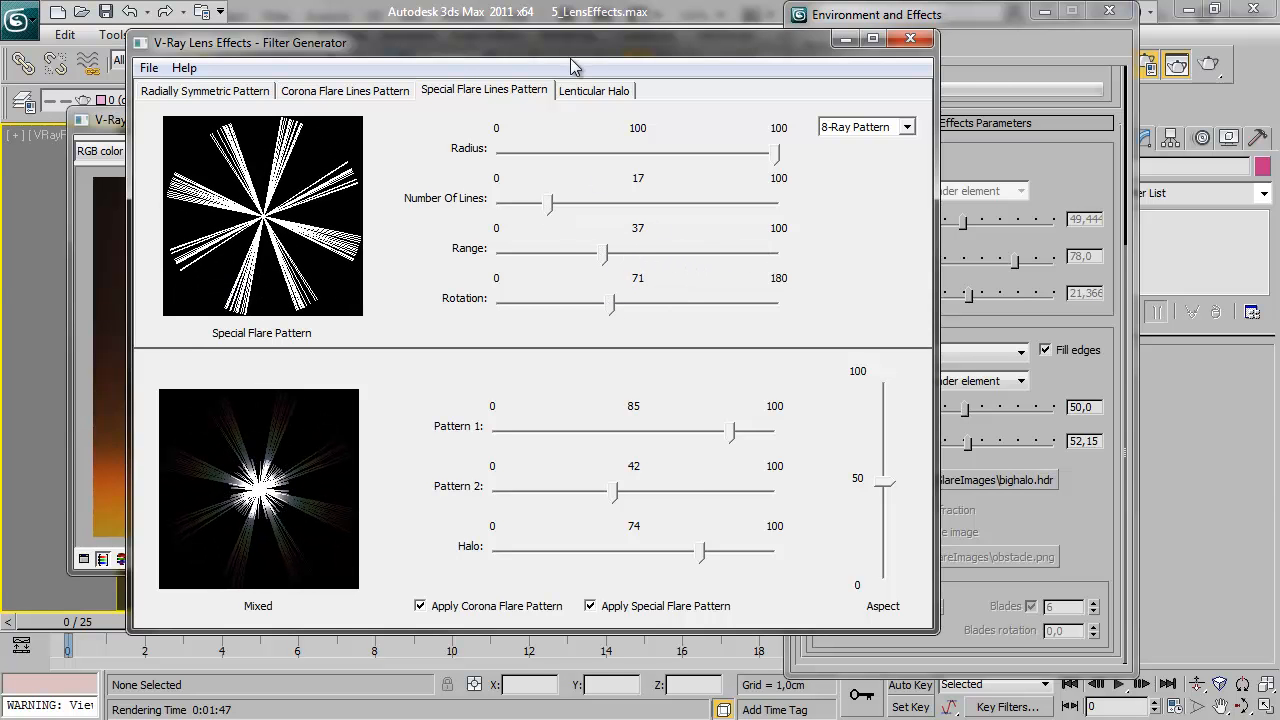
Set the lenticular halo's inner radius to 5 and its outer radius to 82
left_click(592, 90)
left_click_drag(567, 236, 652, 245)
left_click_drag(808, 294, 679, 296)
left_click_drag(651, 233, 564, 242)
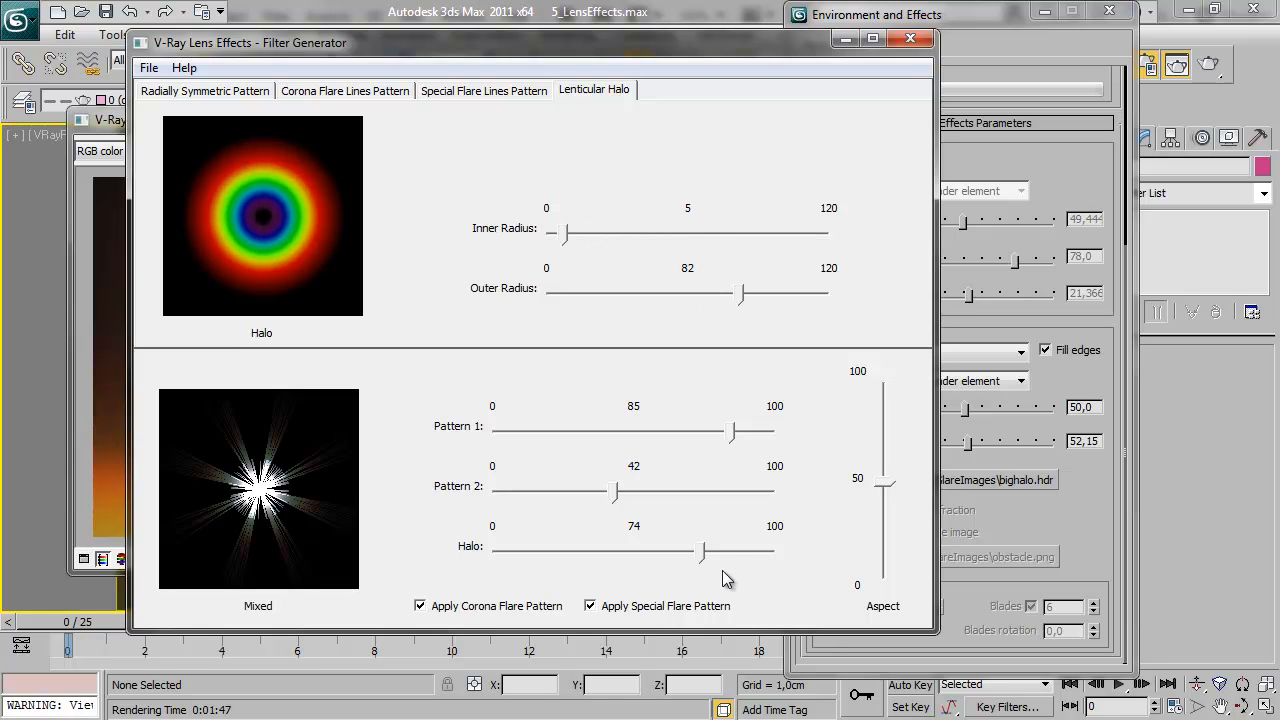
Try a corona flare radius of 68 and compare the pattern with Diametric off and on
left_click(333, 98)
left_click_drag(630, 238, 740, 240)
left_click(544, 133)
left_click(544, 133)
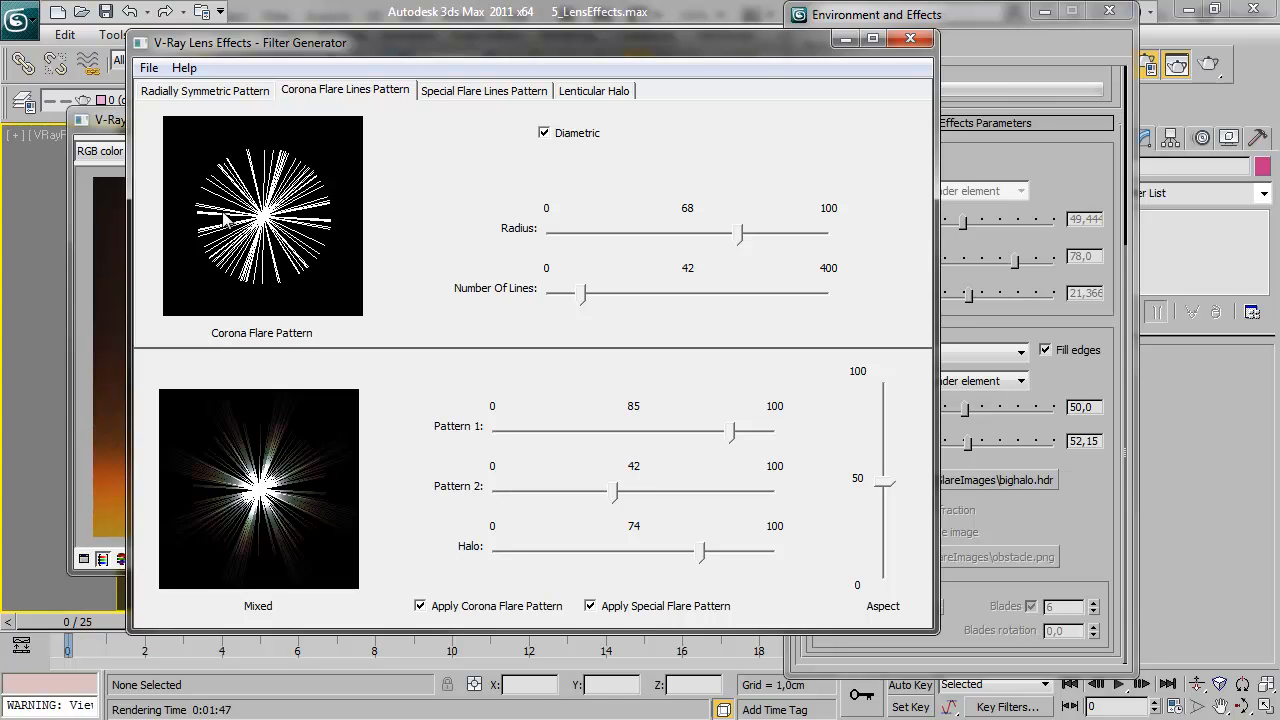
left_click(546, 135)
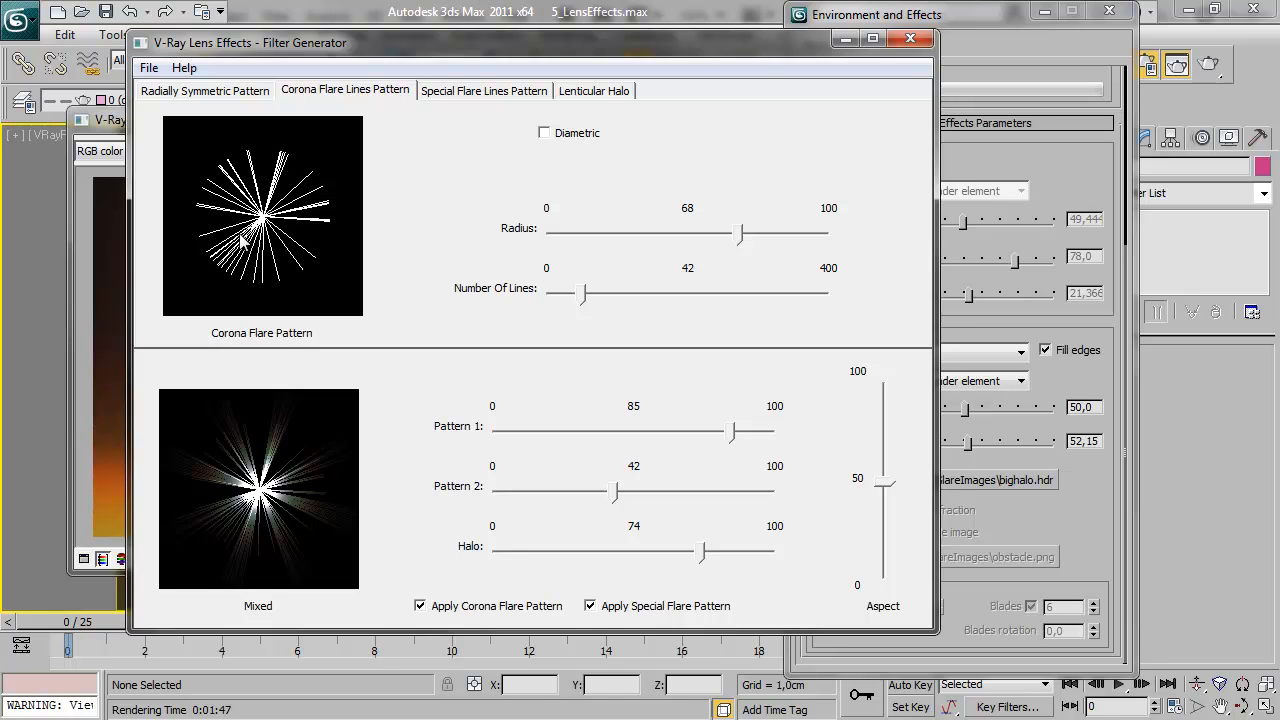
left_click(544, 134)
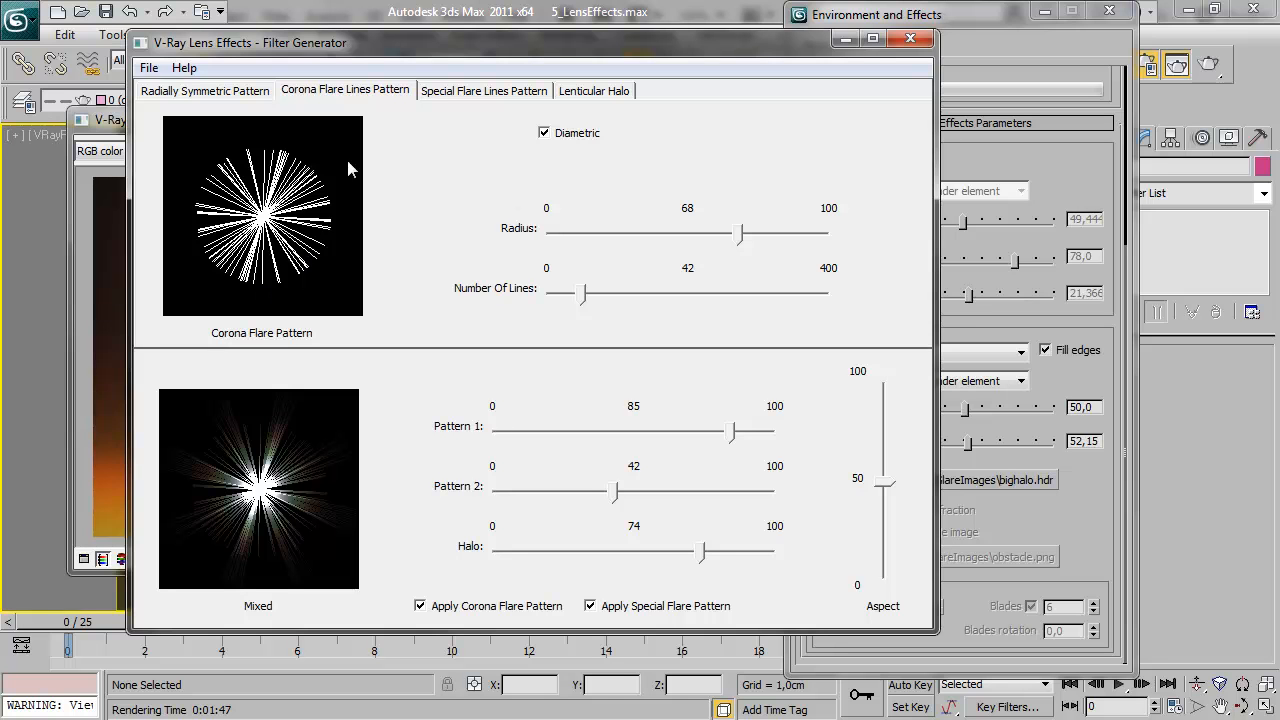
Enlarge the corona flare radius beyond 78 and increase its number of lines
left_click_drag(707, 243, 745, 245)
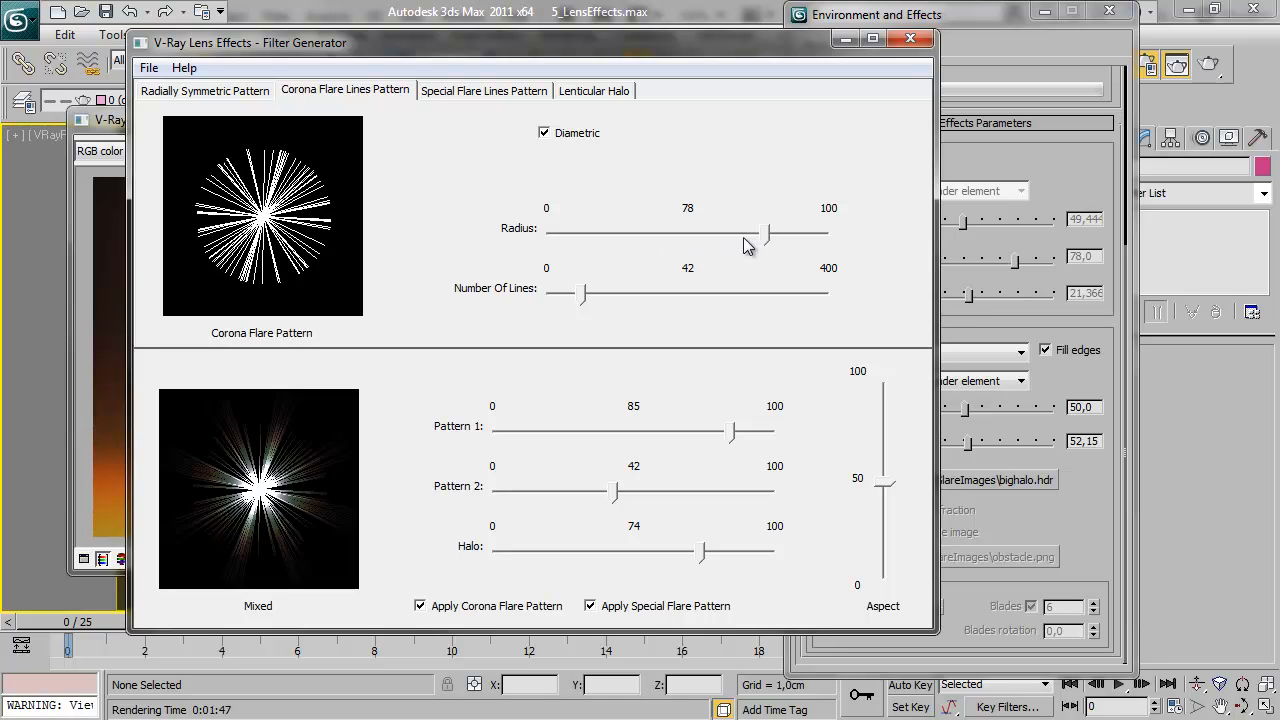
left_click(797, 245)
left_click_drag(729, 300, 606, 298)
Set the radially symmetric pattern's Shape to 30 and review the corona, special flare and halo settings
left_click(230, 92)
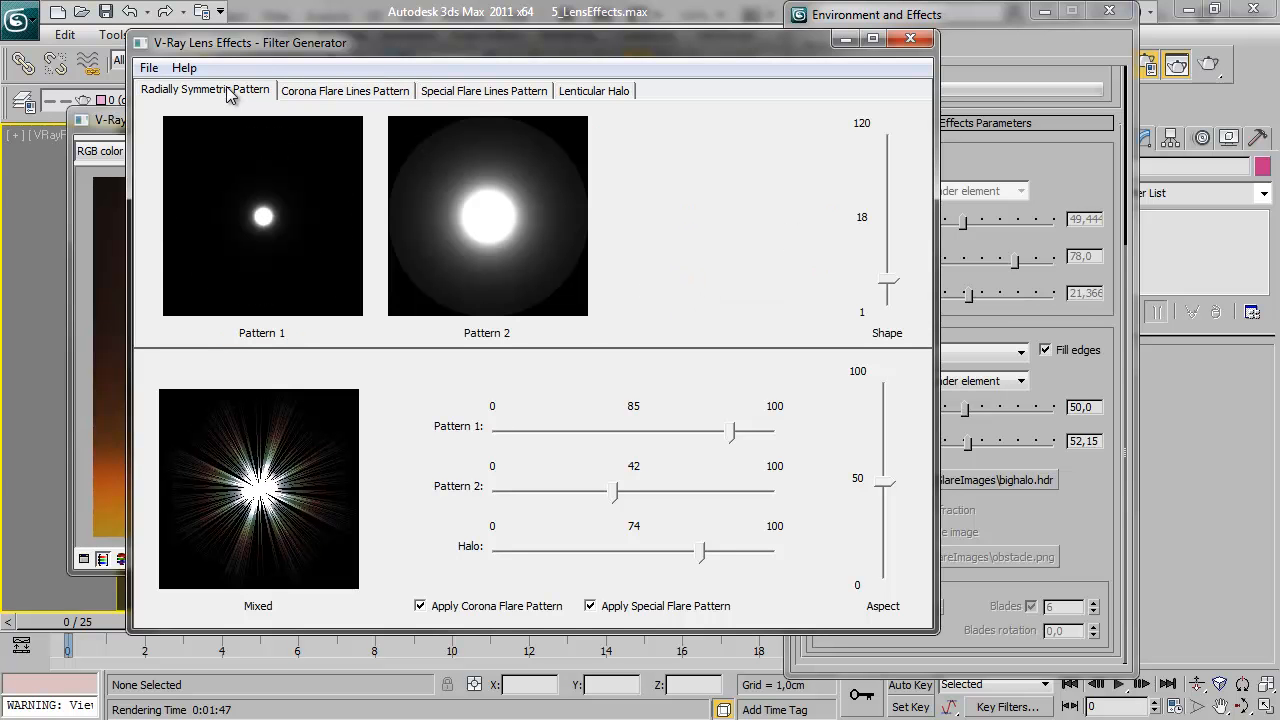
left_click_drag(886, 286, 872, 258)
left_click(338, 92)
left_click(466, 91)
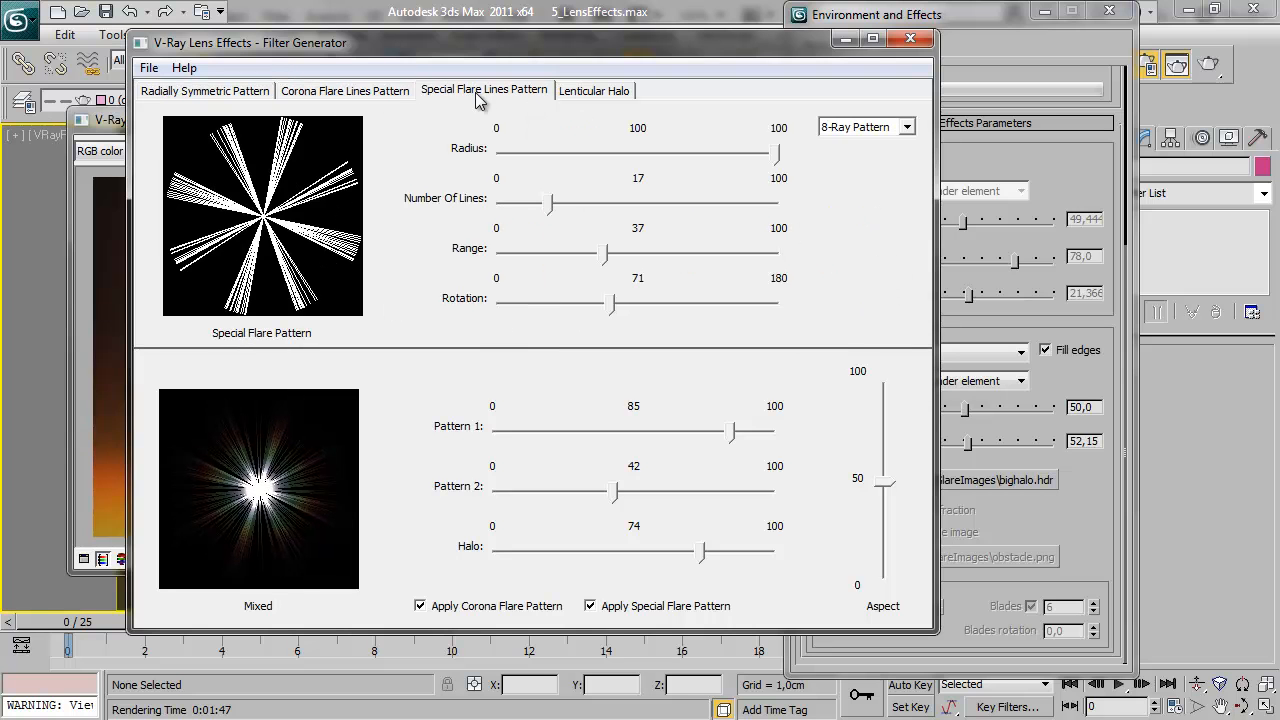
left_click(595, 91)
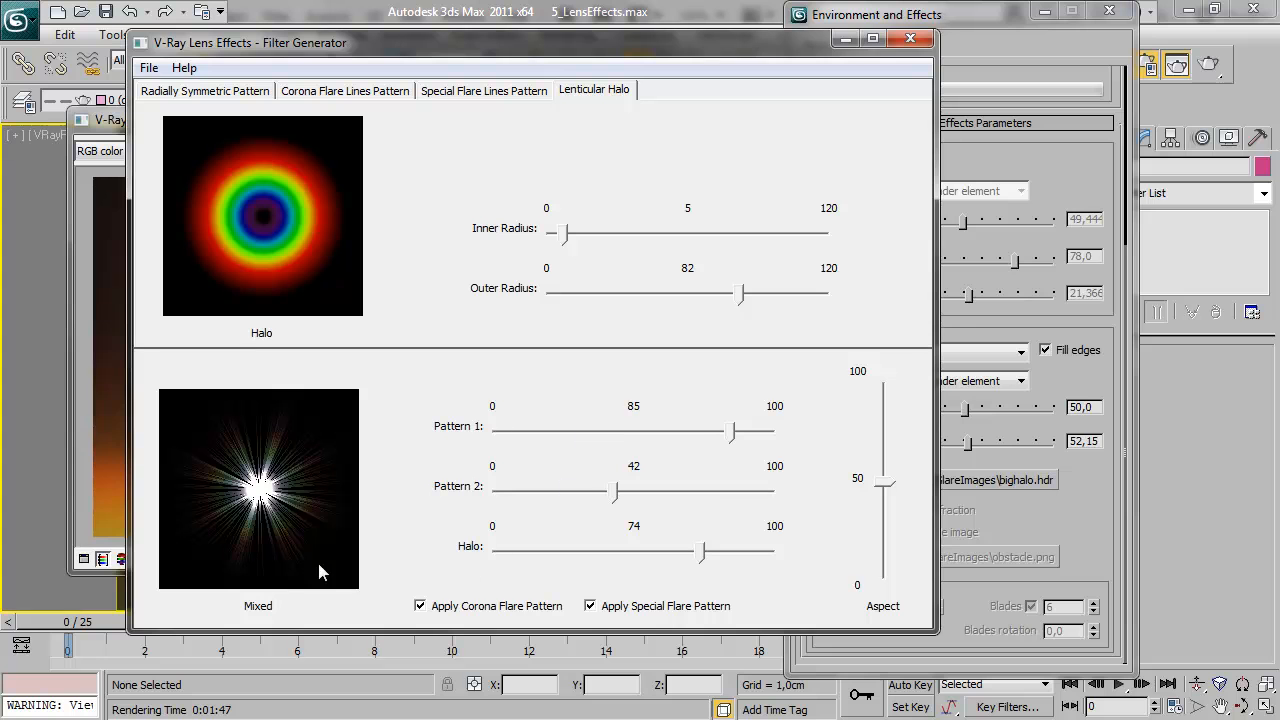
Try mixing the filter with Pattern 1 at 73 and Pattern 2 at 95
left_click(533, 432)
left_click(533, 432)
left_click_drag(668, 434, 699, 432)
left_click_drag(614, 491, 760, 491)
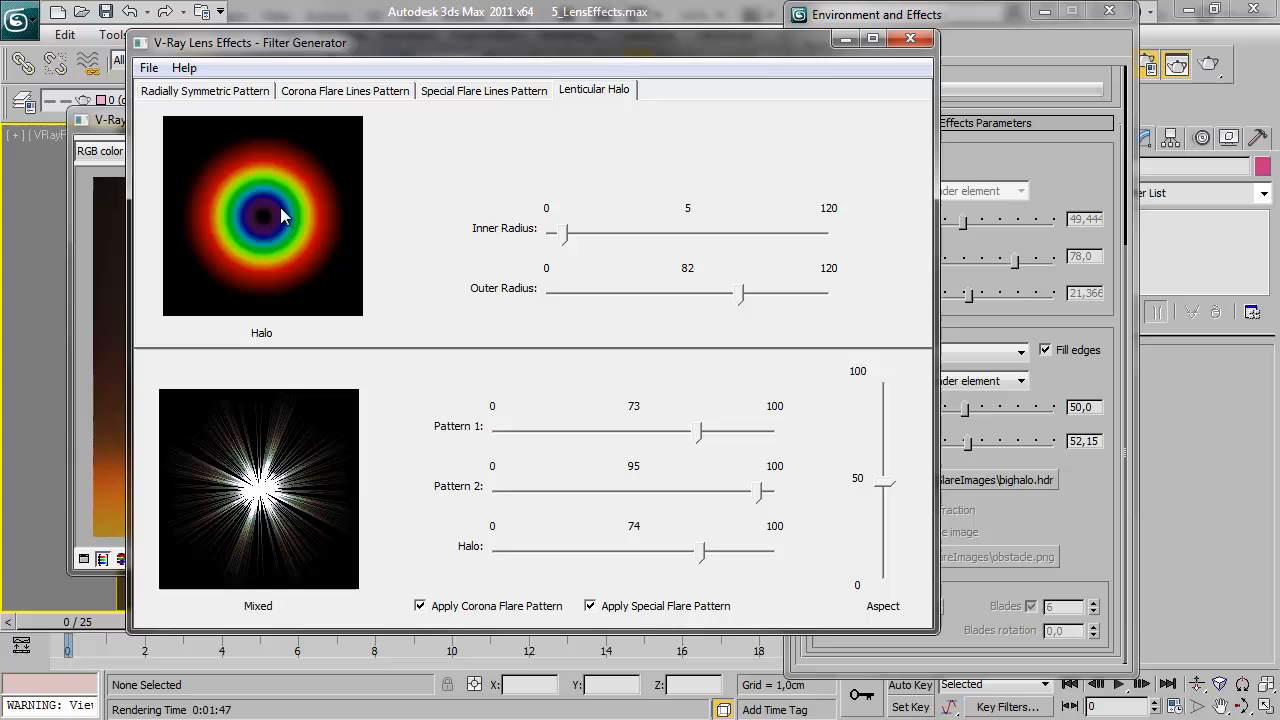
Set the filter mix to Pattern 1 at 49, Pattern 2 at 17 and Halo at 100
left_click(200, 90)
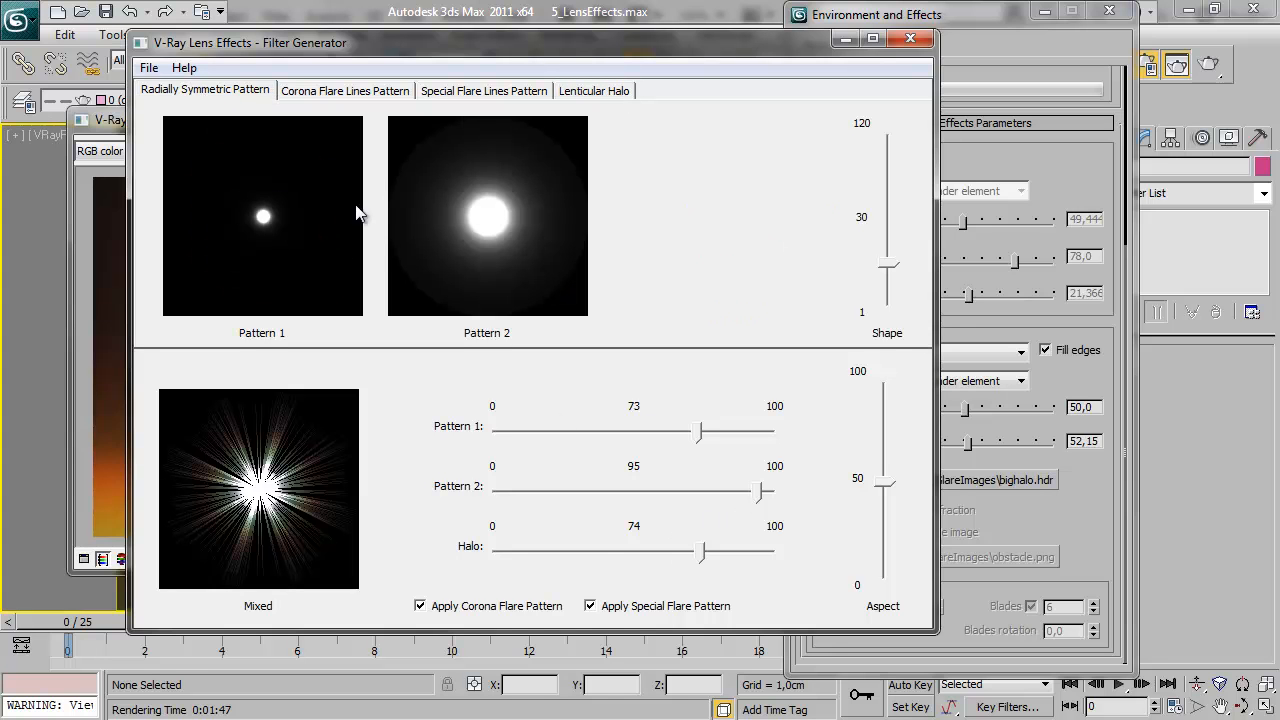
left_click_drag(693, 432, 634, 432)
left_click_drag(753, 491, 542, 491)
mouse_move(633, 430)
left_mouse_down()
mouse_move(576, 432)
mouse_move(633, 437)
left_mouse_up()
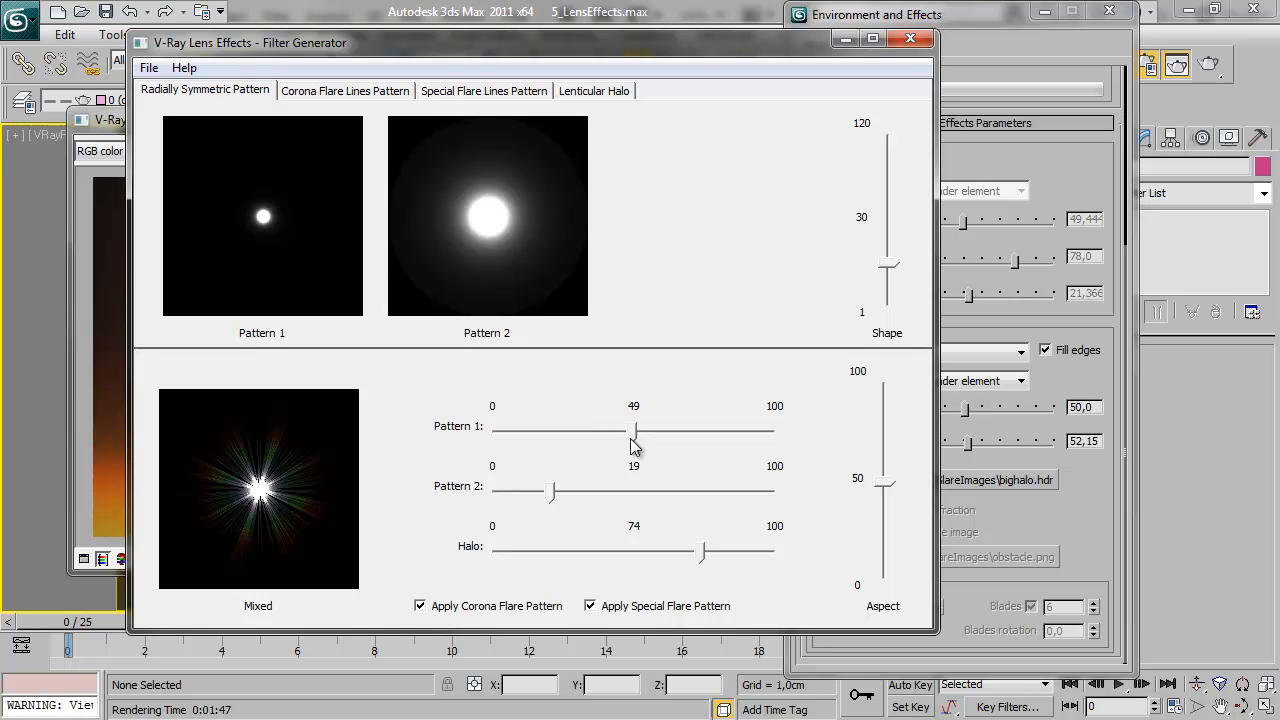
left_click_drag(697, 555, 853, 560)
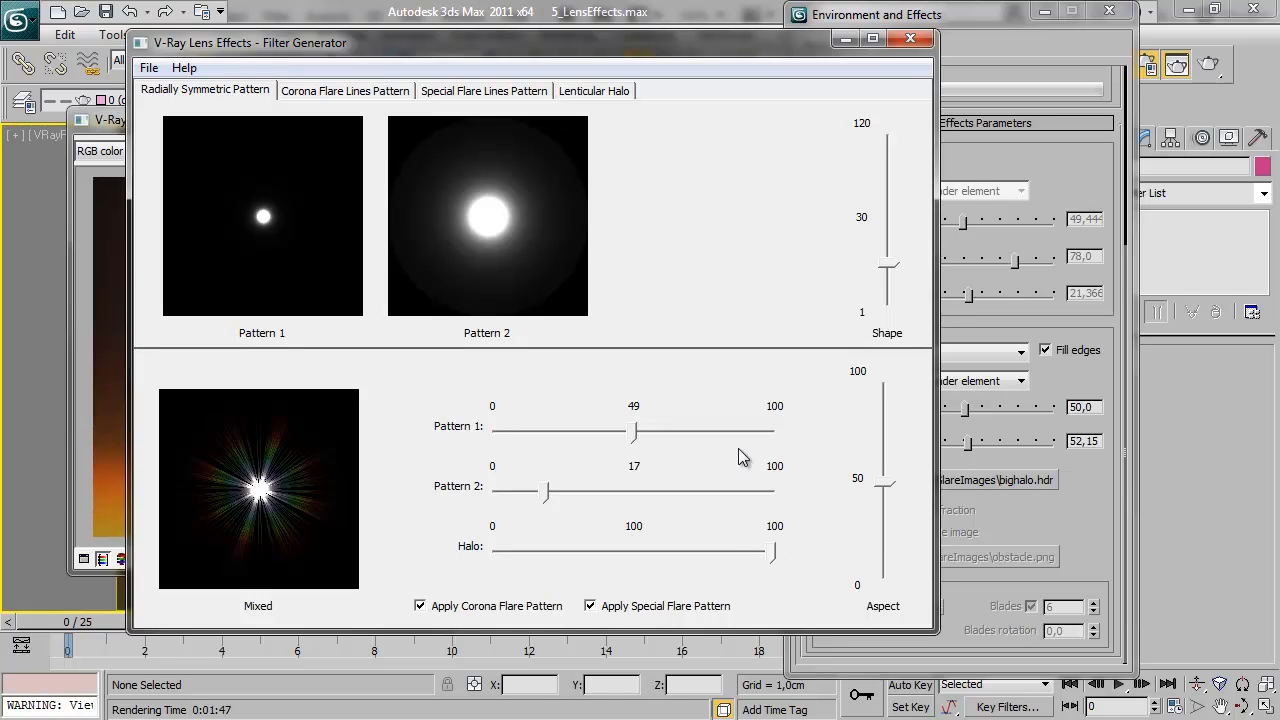
Compare the mixed filter with the corona and special flare patterns off and on, keeping both applied and Aspect at 50
left_click(437, 611)
left_click(592, 607)
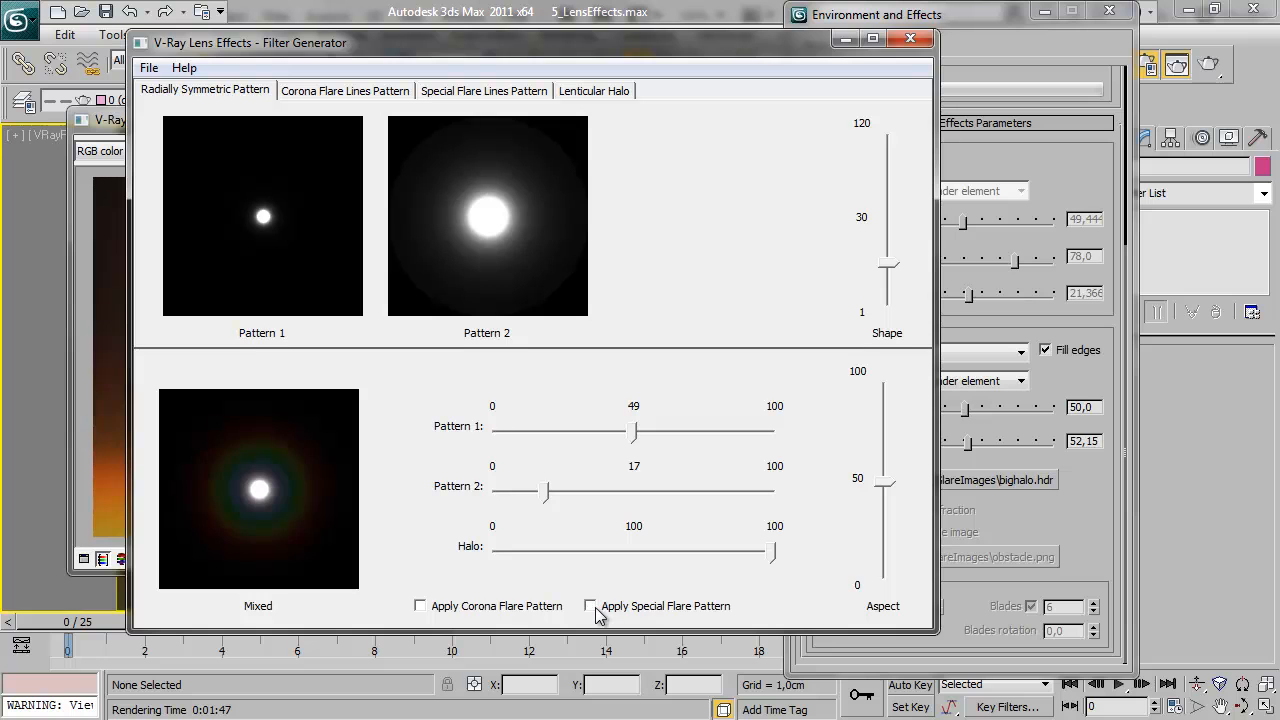
left_click(452, 613)
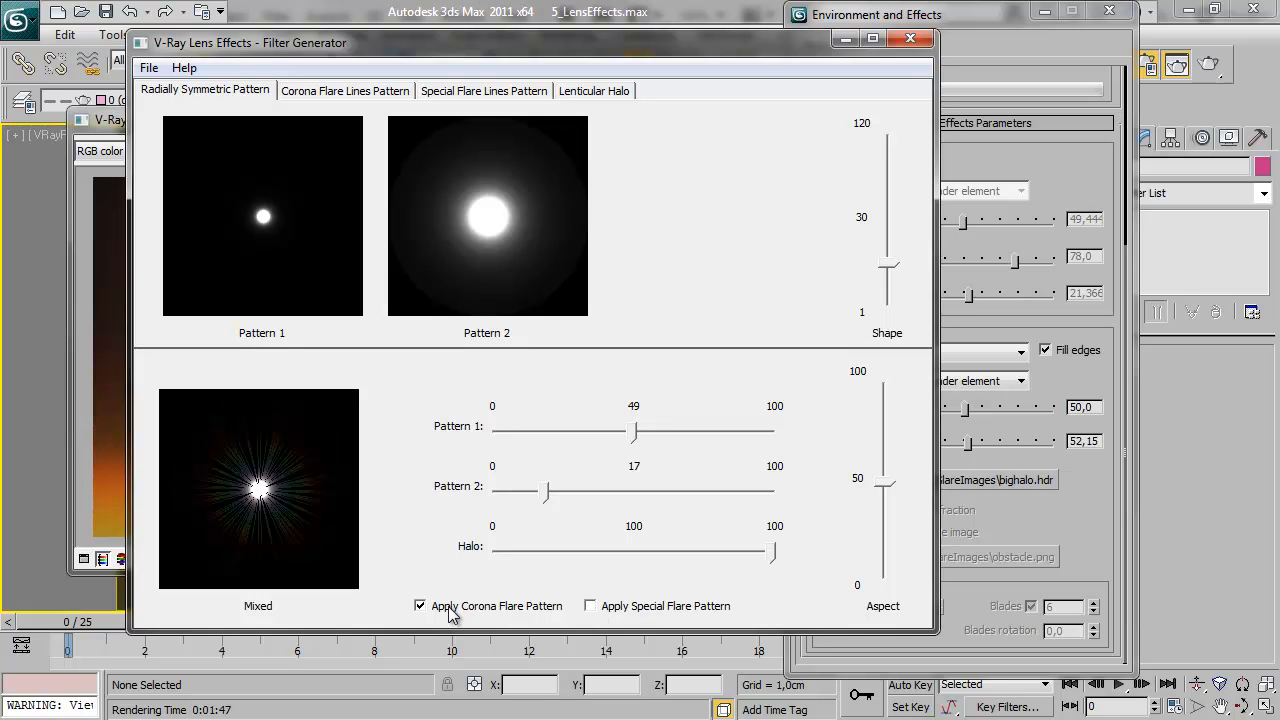
left_click(607, 615)
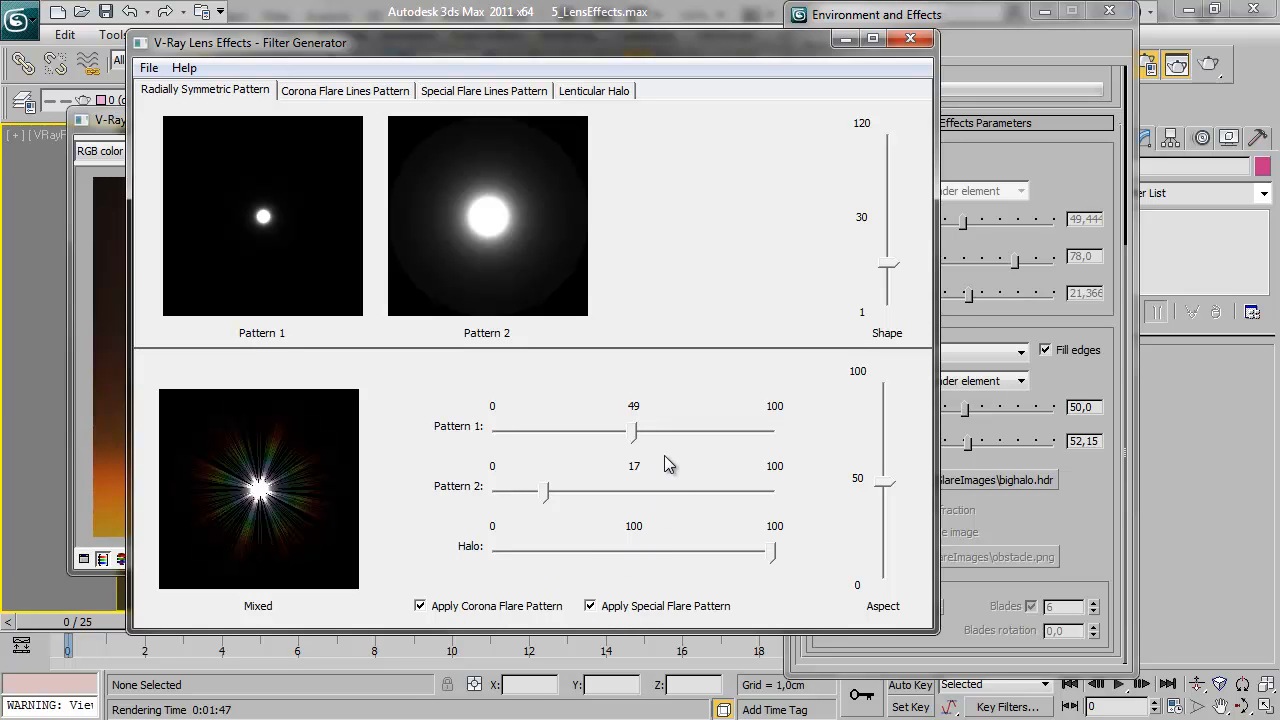
mouse_move(883, 485)
left_mouse_down()
mouse_move(880, 561)
mouse_move(877, 409)
mouse_move(876, 578)
mouse_move(883, 458)
mouse_move(884, 537)
mouse_move(885, 490)
left_mouse_up()
Export the mixed filter as a 200x200 HDR file named smpm in the GlareImages folder
left_click(152, 70)
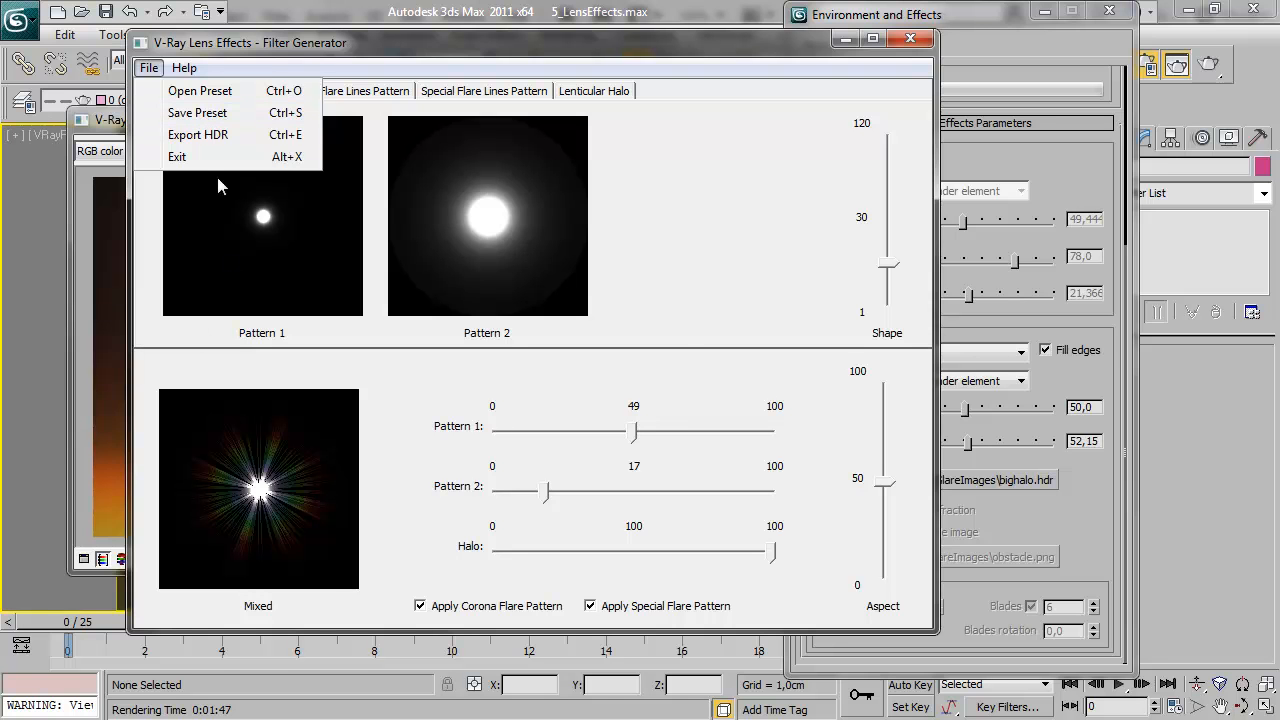
left_click(210, 136)
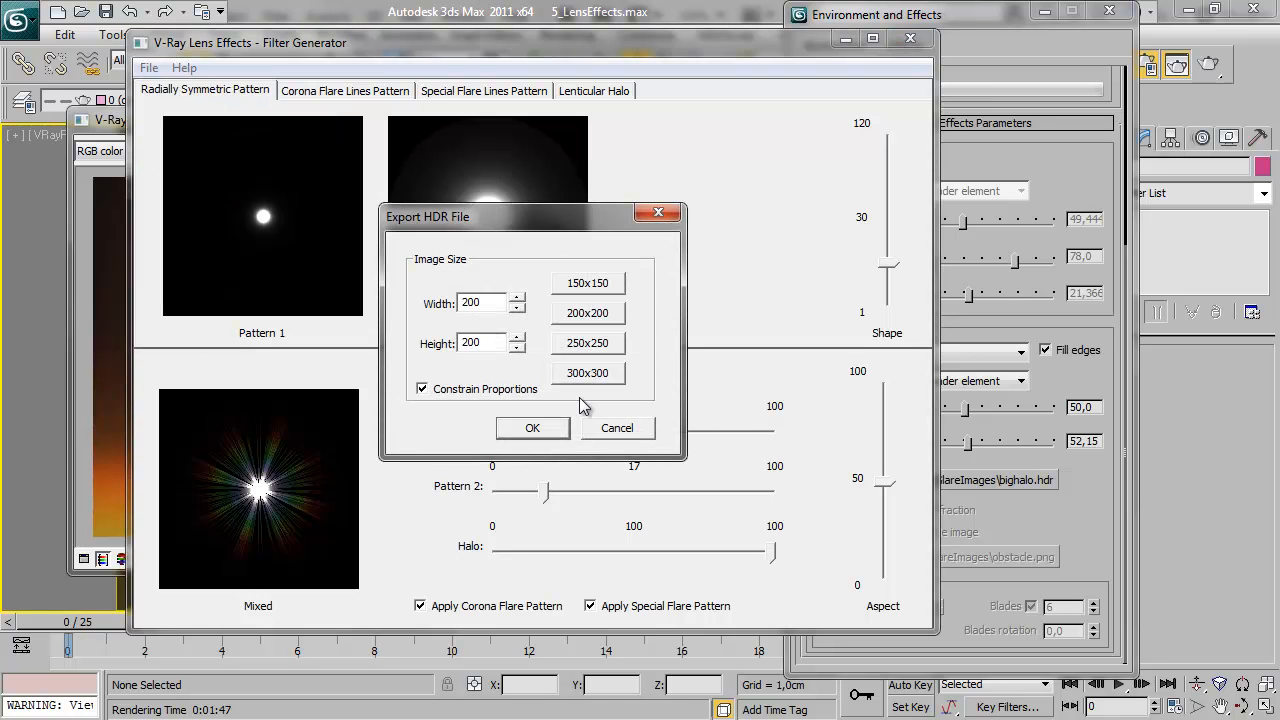
left_click(533, 428)
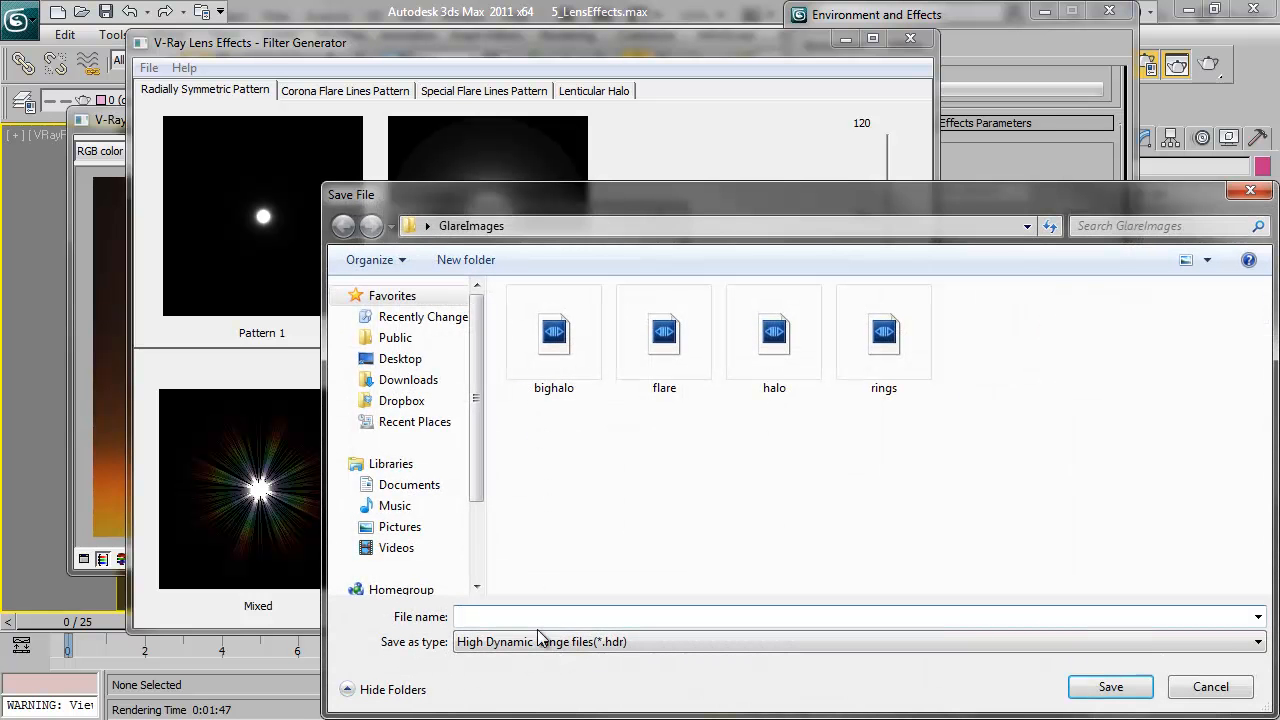
type("smp")
type("mple")
key("Return")
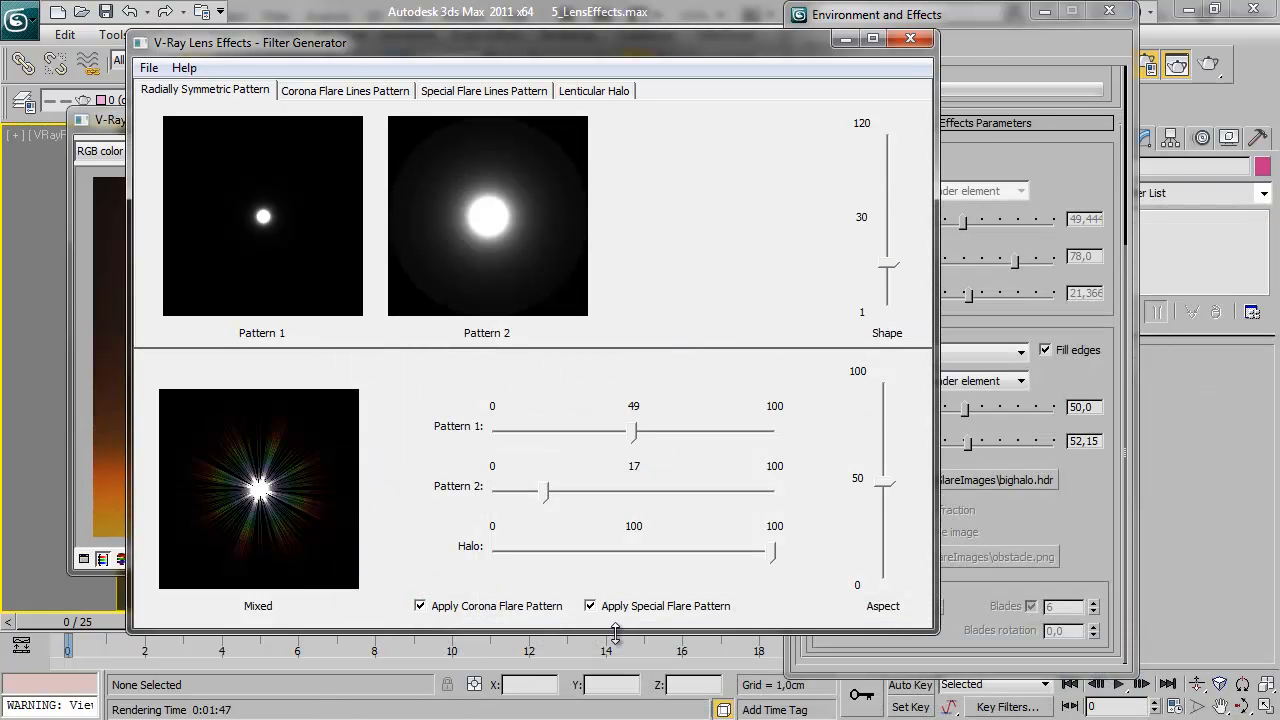
Load sample.hdr from the GlareImages folder as the glare bitmap, keeping the 16 bit/chan Linear storage
left_click(1104, 521)
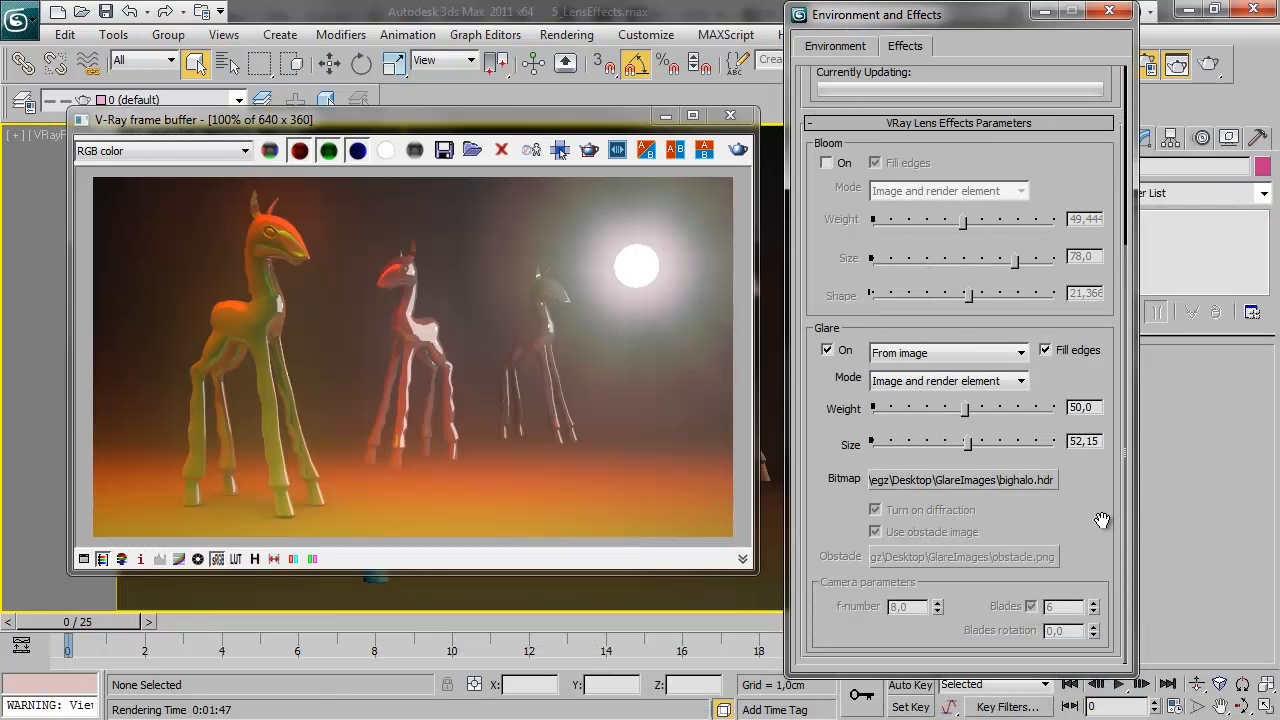
left_click(1032, 480)
double_click(875, 185)
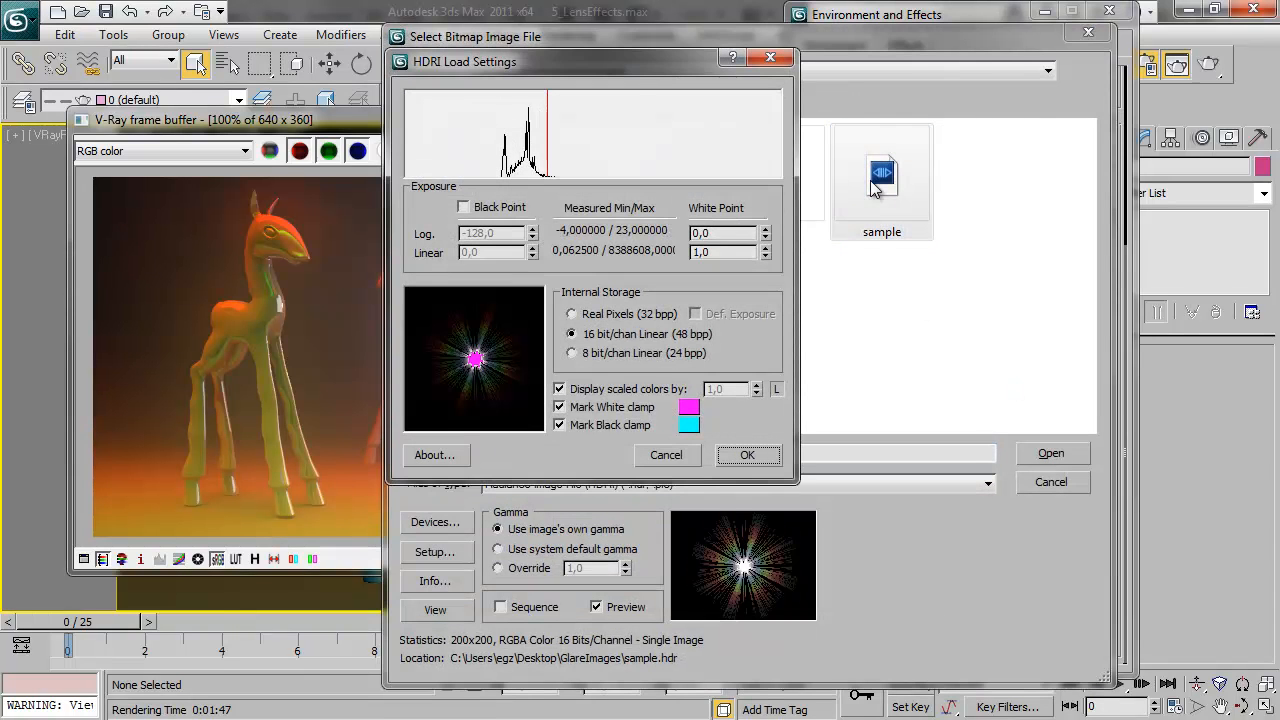
left_click(747, 456)
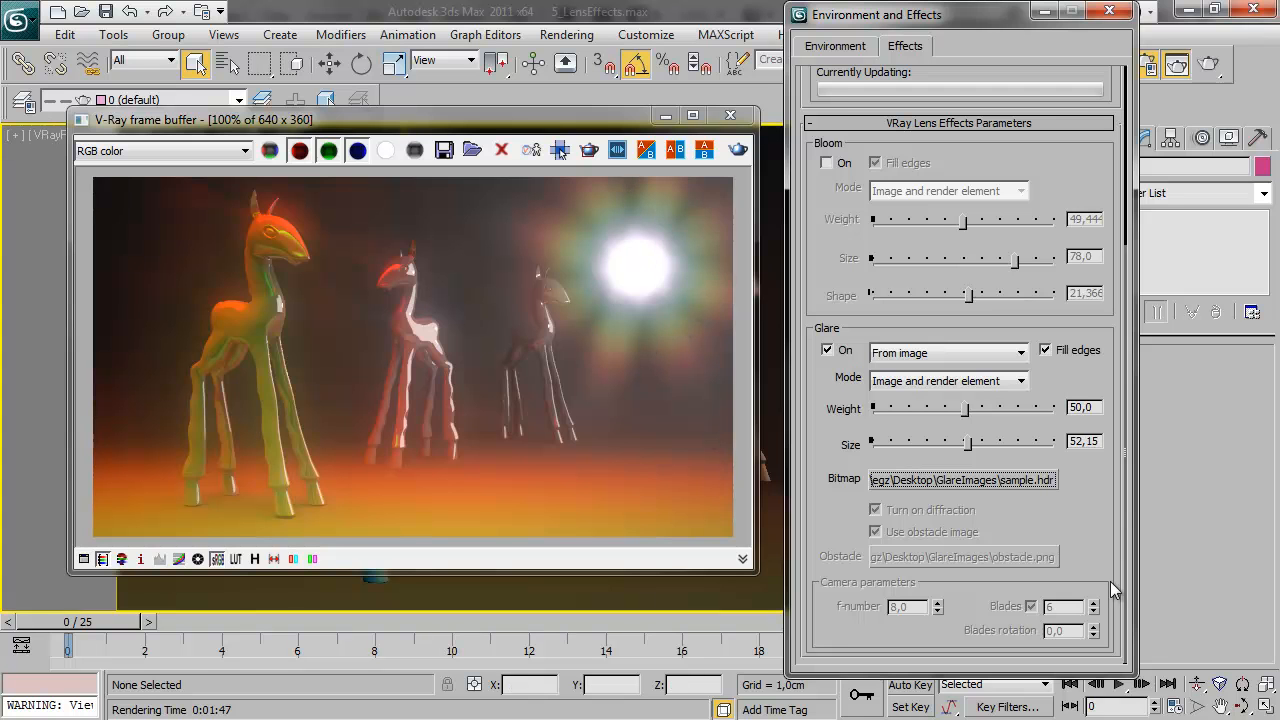
left_click_drag(953, 412, 950, 452)
left_click_drag(1010, 446, 1036, 447)
left_click(916, 446)
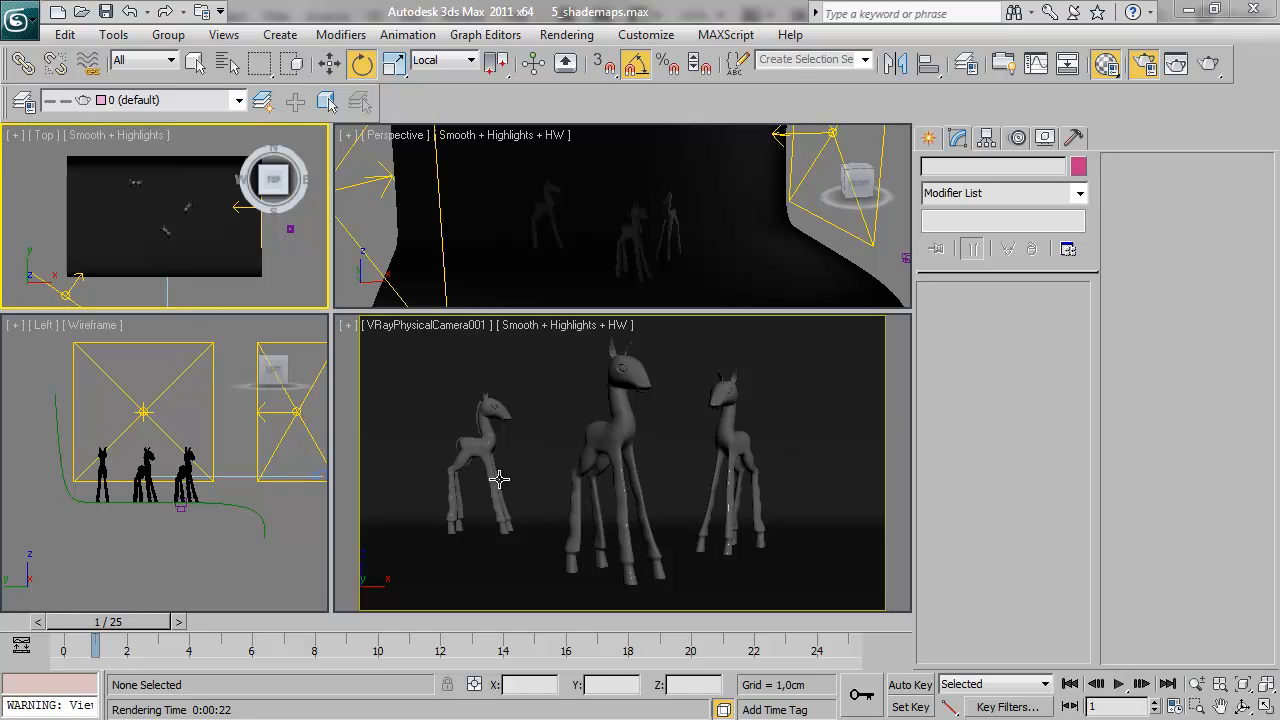
Select the Camera selection set and render the physical camera view, keeping the render clear of the camera parameters
mouse_move(105, 622)
left_mouse_down()
mouse_move(345, 638)
mouse_move(96, 637)
left_mouse_up()
key("e")
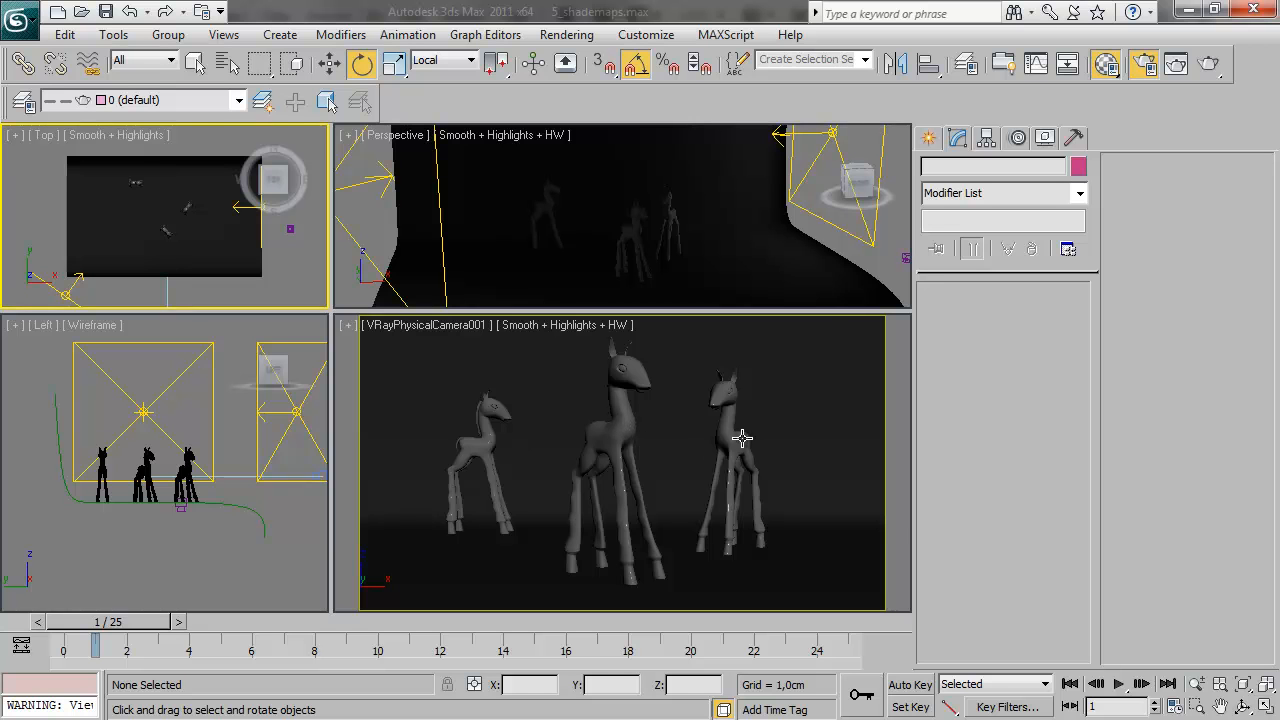
left_click(838, 58)
left_click(866, 61)
left_click(800, 80)
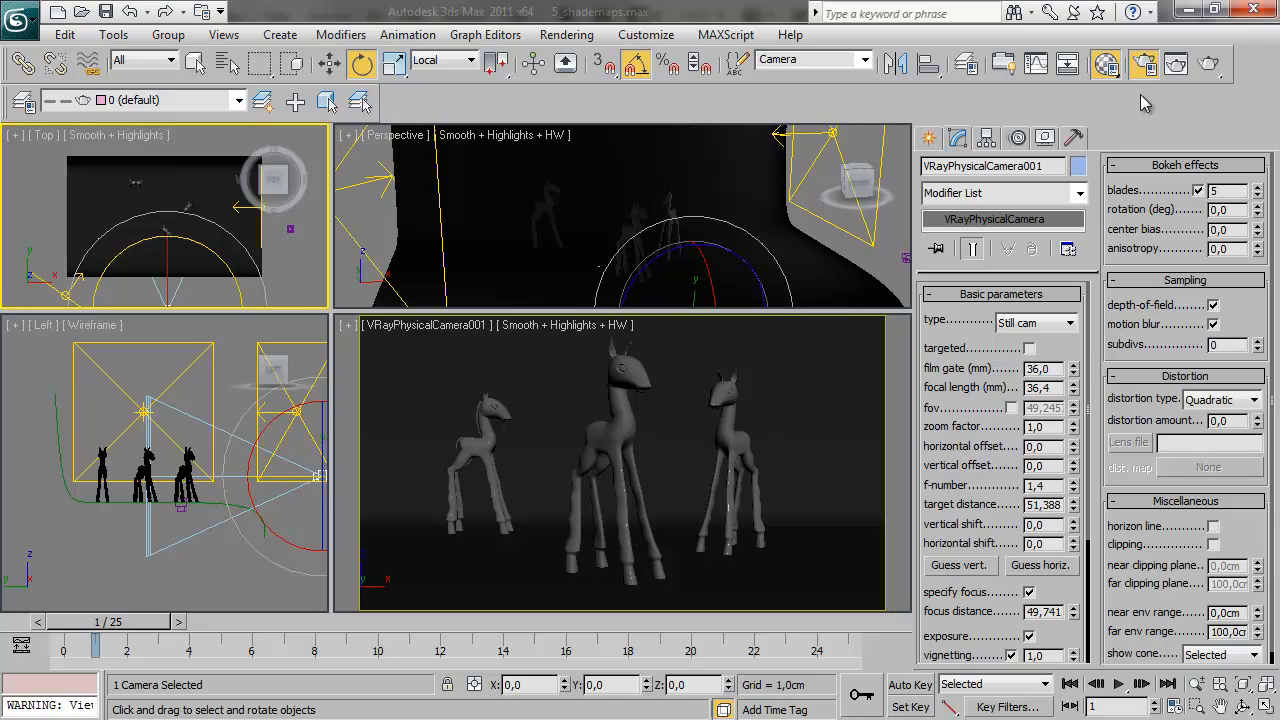
left_click(1208, 63)
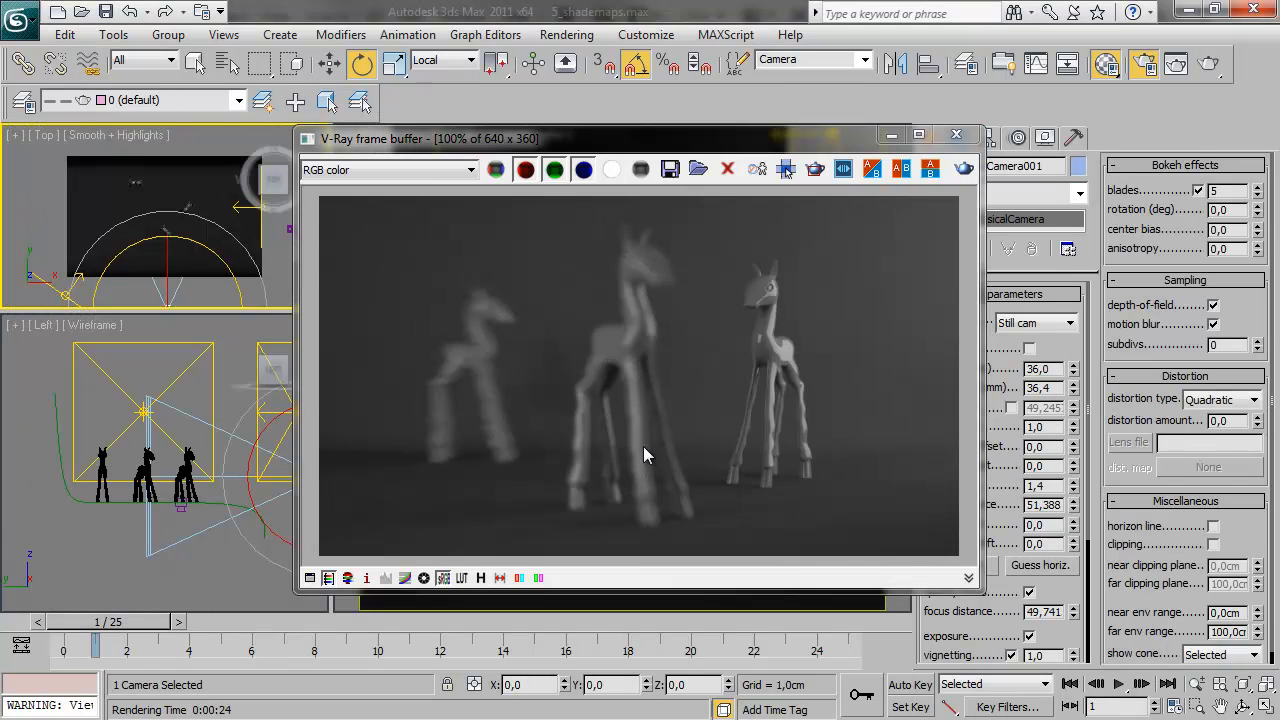
left_click_drag(657, 140, 493, 133)
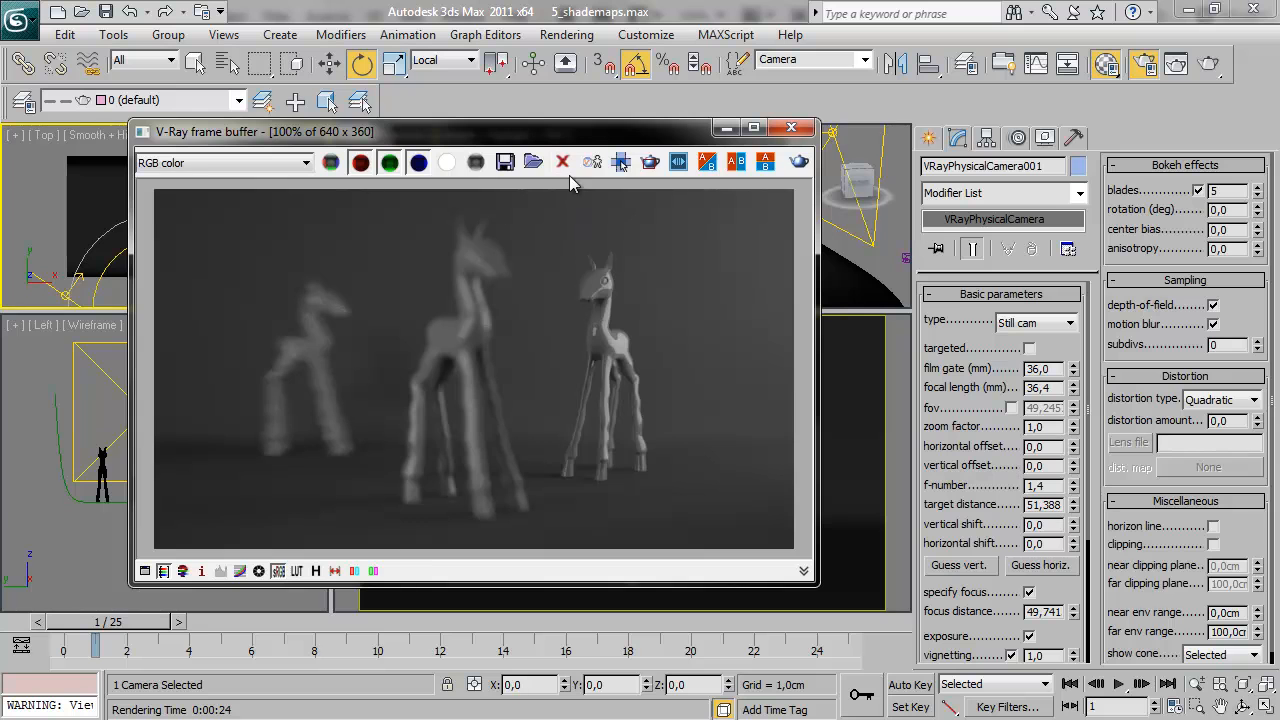
left_click_drag(561, 129, 484, 115)
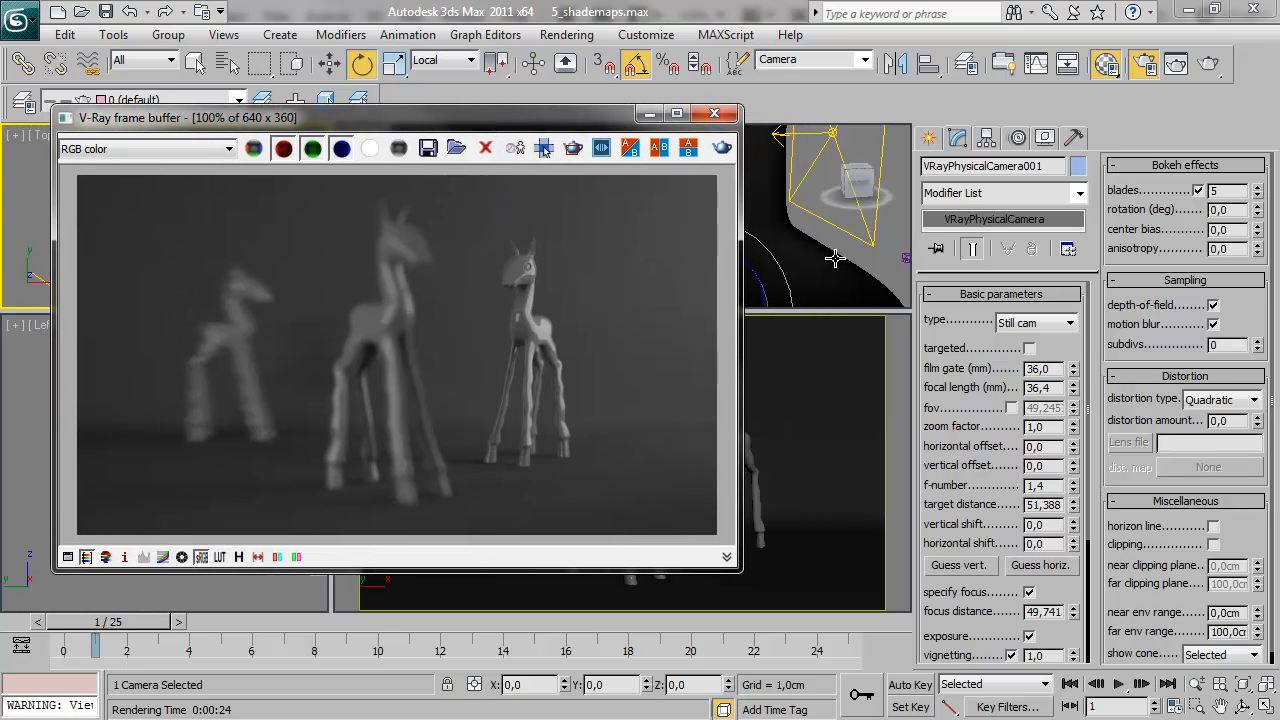
Select the VRayStereoscopic helper in the Perspective view and enable its stereoscopic effect
left_click(905, 258)
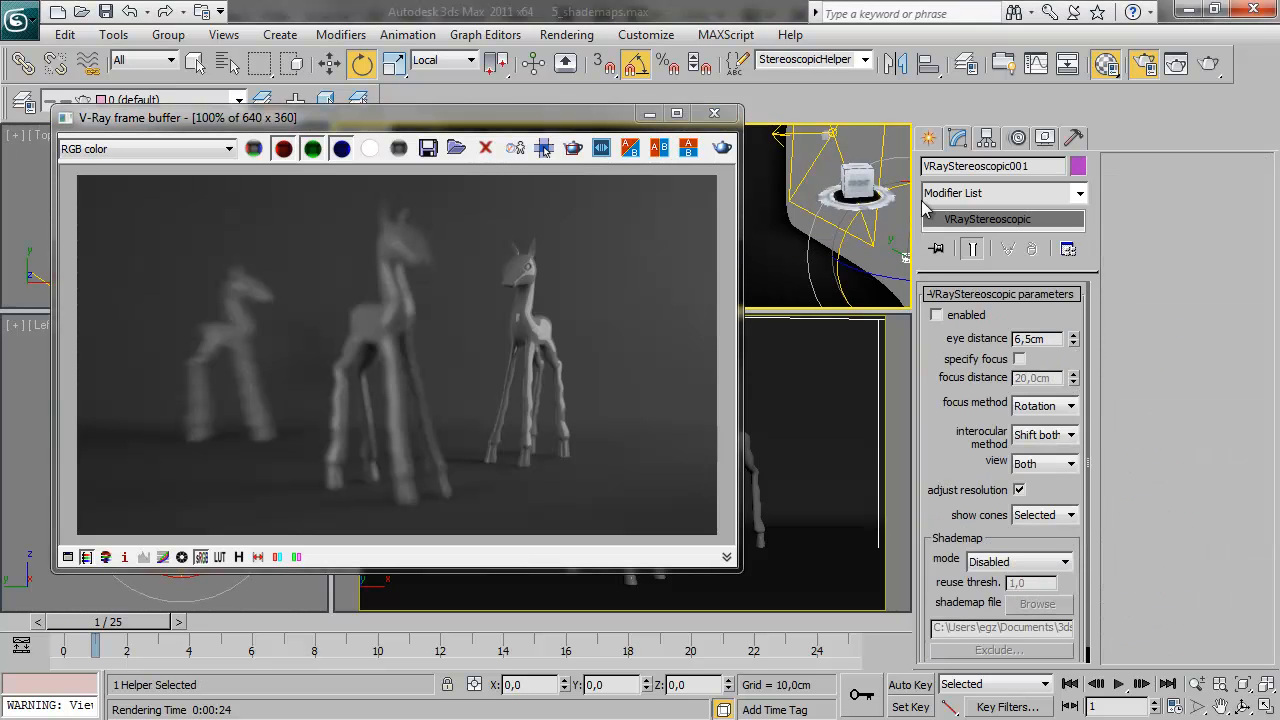
left_click(931, 137)
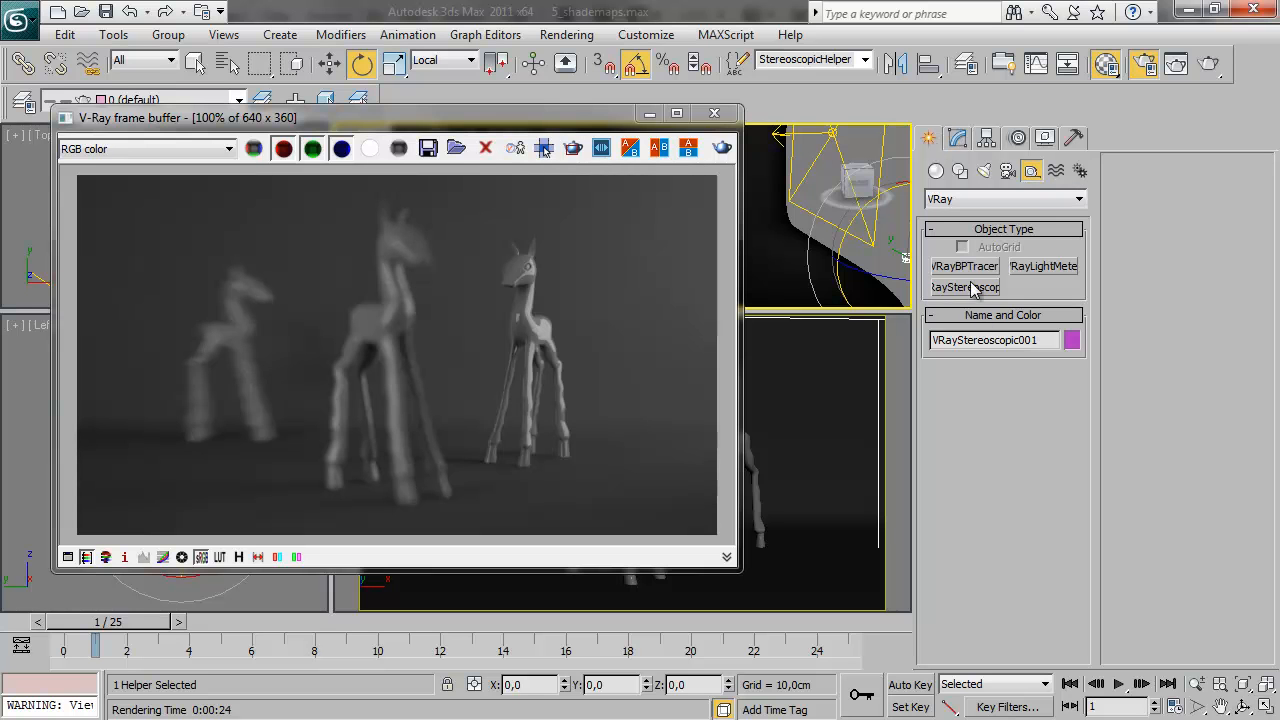
left_click(957, 137)
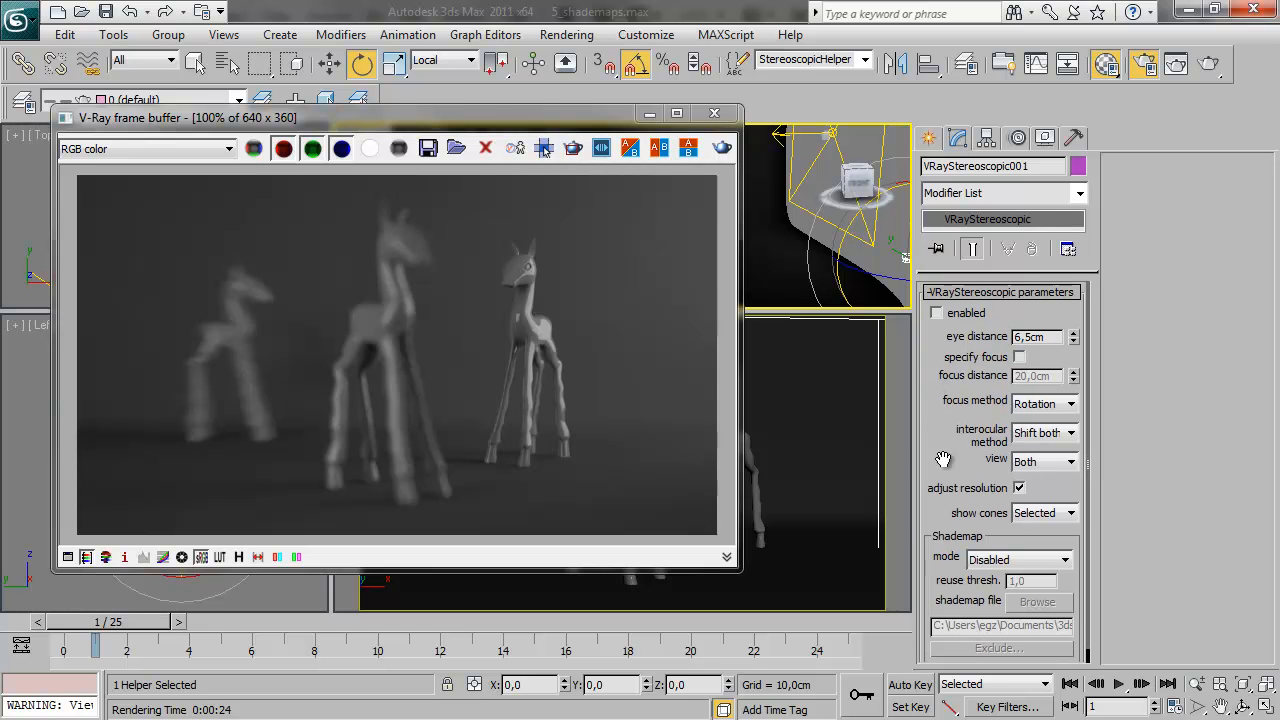
left_click(937, 316)
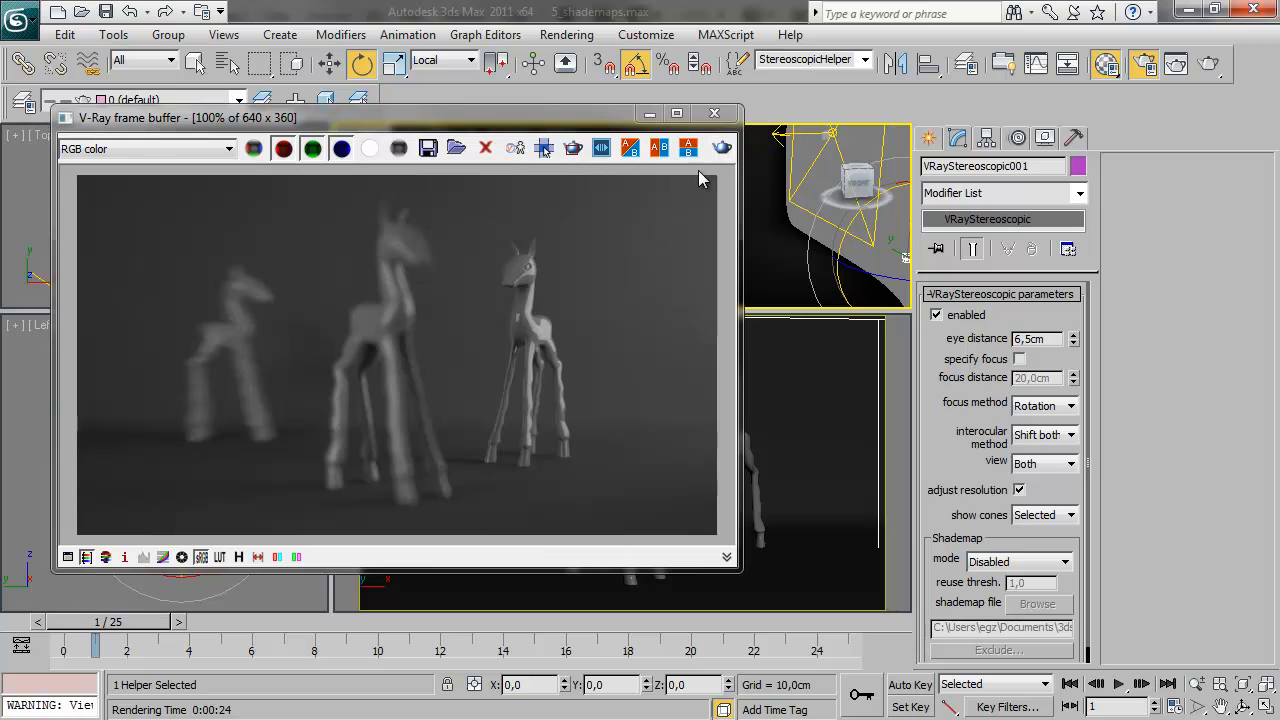
Render the stereoscopic left and right views and enlarge the frame buffer clear of the helper's shademap settings
left_click(722, 147)
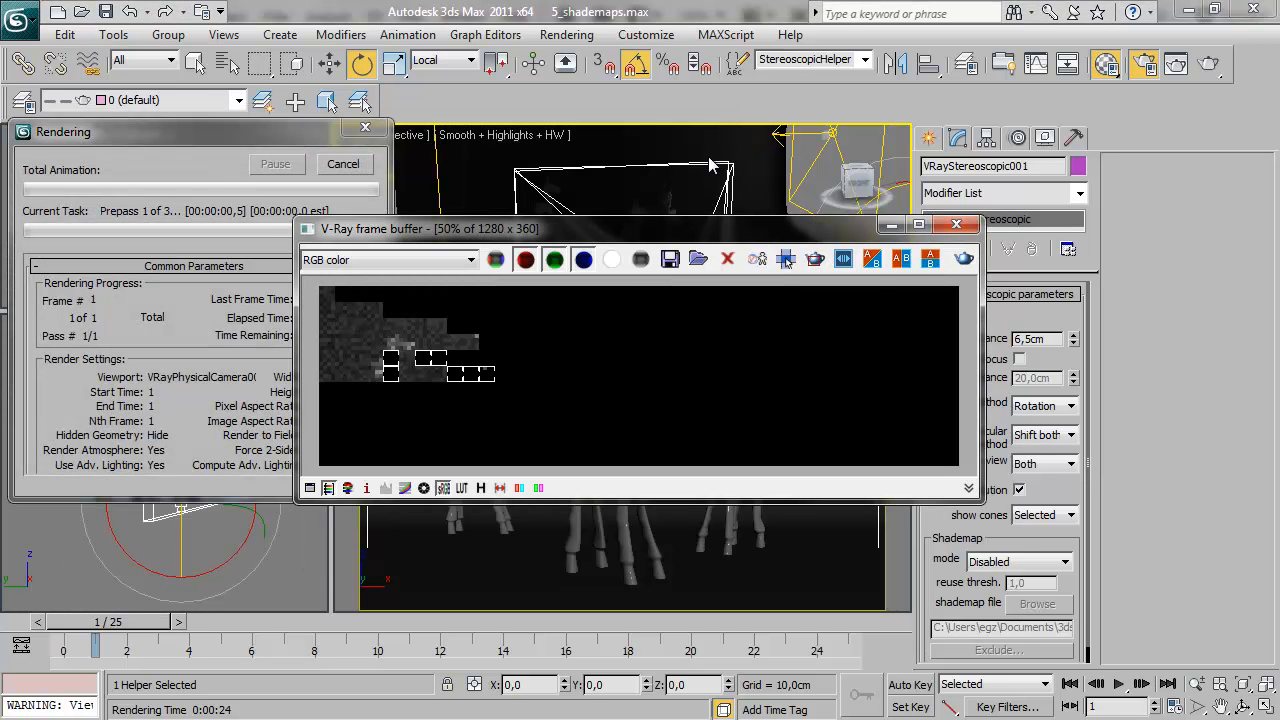
left_click_drag(656, 230, 473, 143)
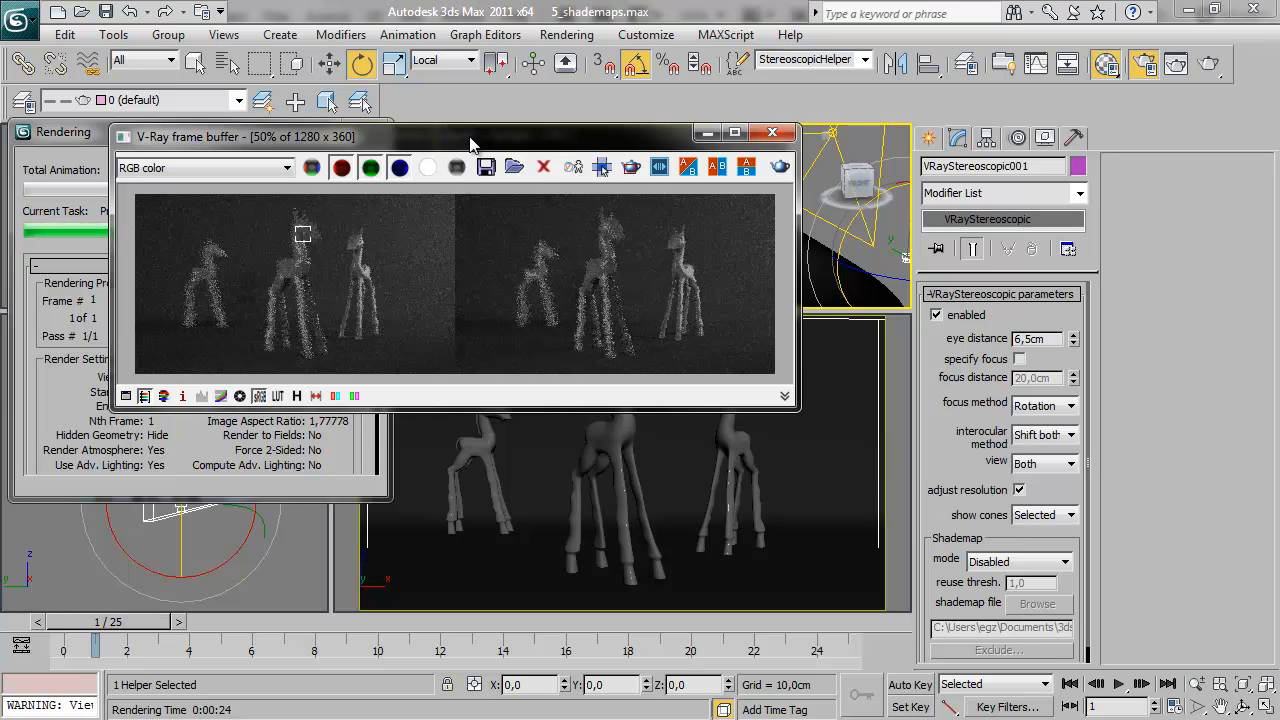
left_click_drag(470, 143, 527, 170)
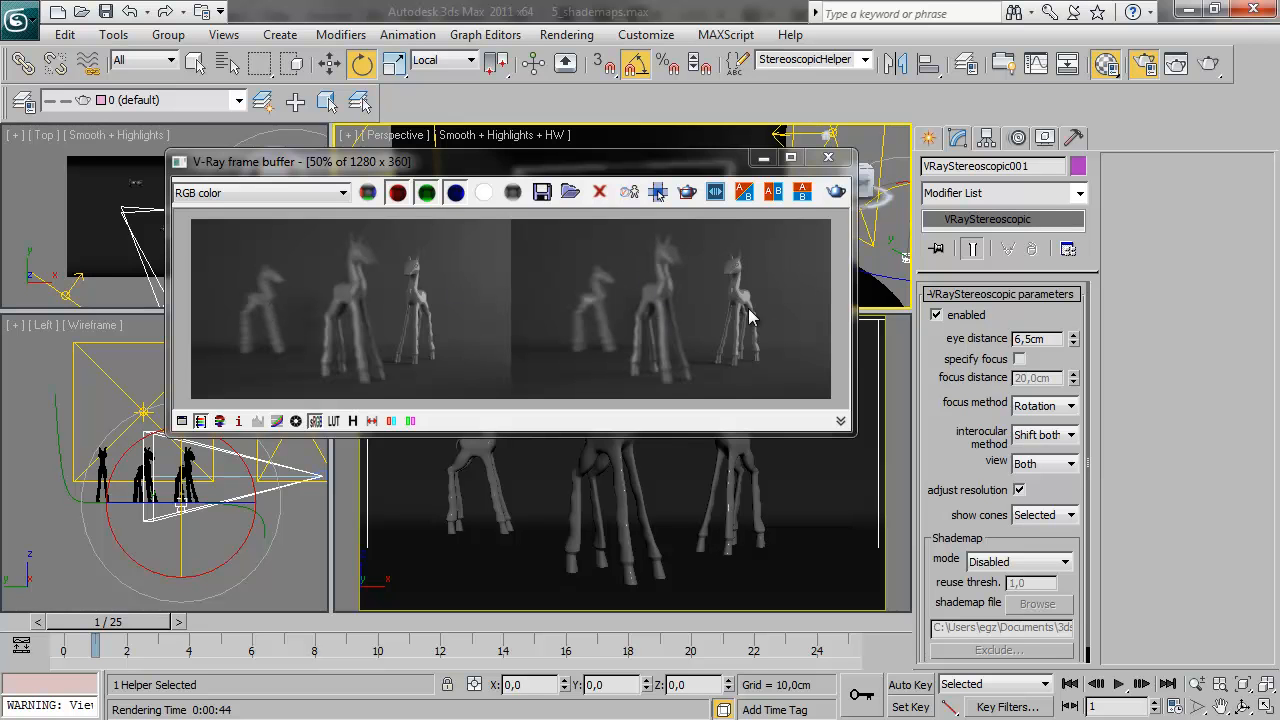
left_click_drag(552, 164, 487, 151)
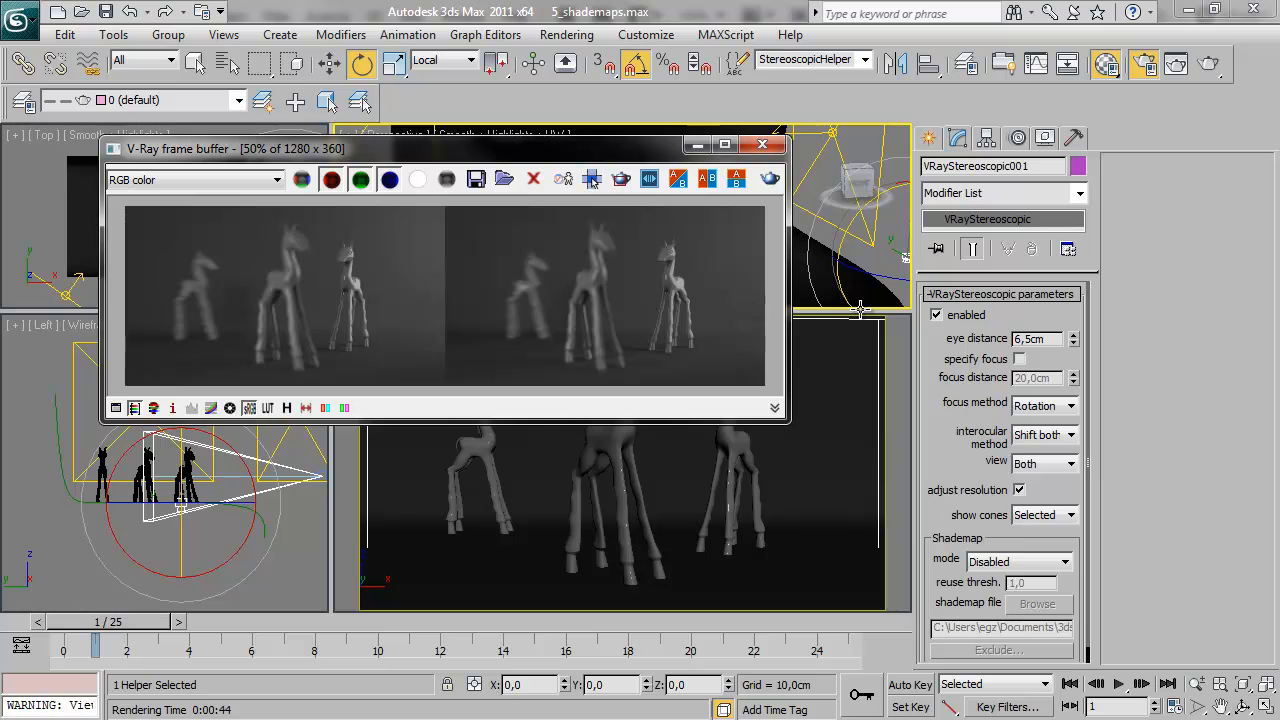
left_click_drag(948, 557, 951, 497)
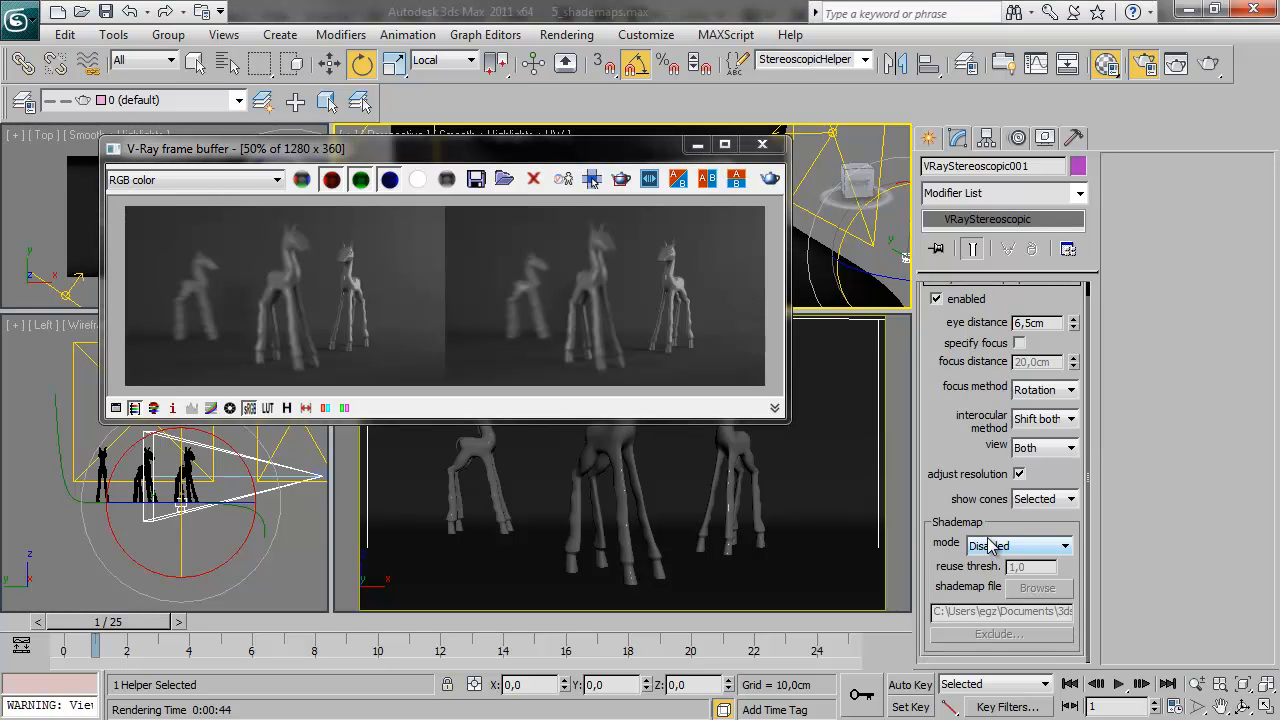
left_click_drag(473, 156, 441, 127)
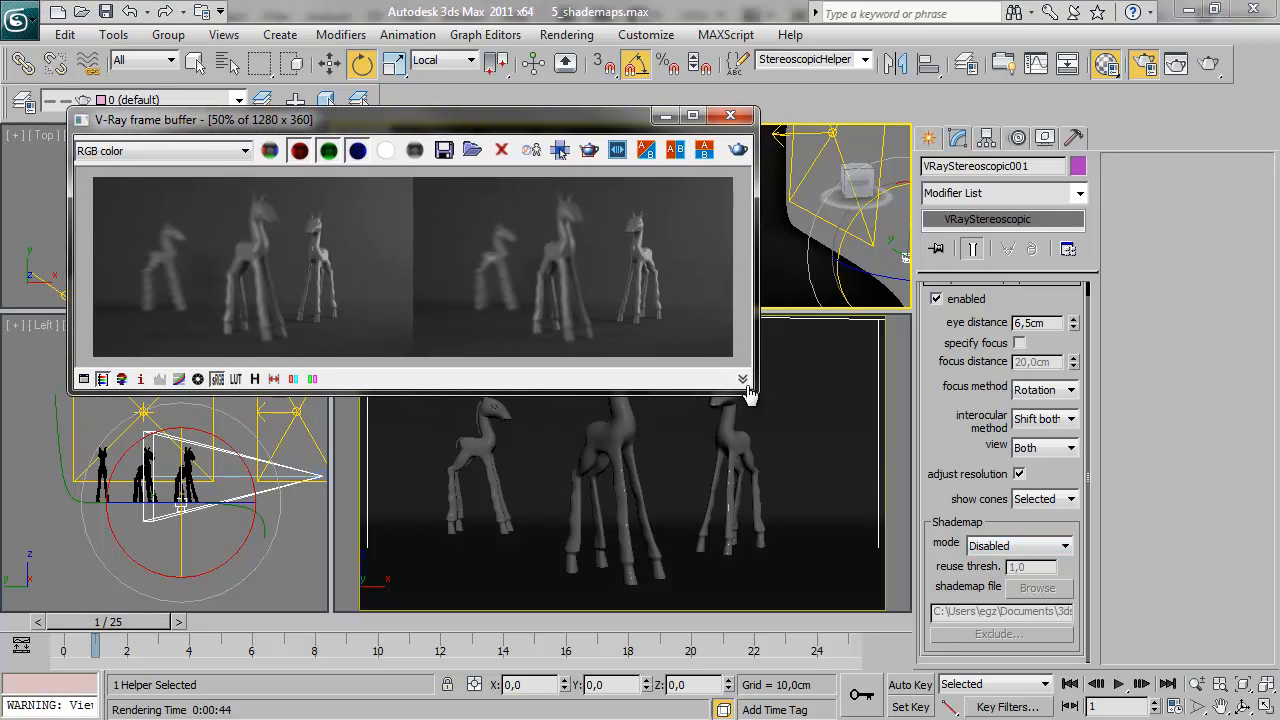
left_click_drag(752, 390, 880, 580)
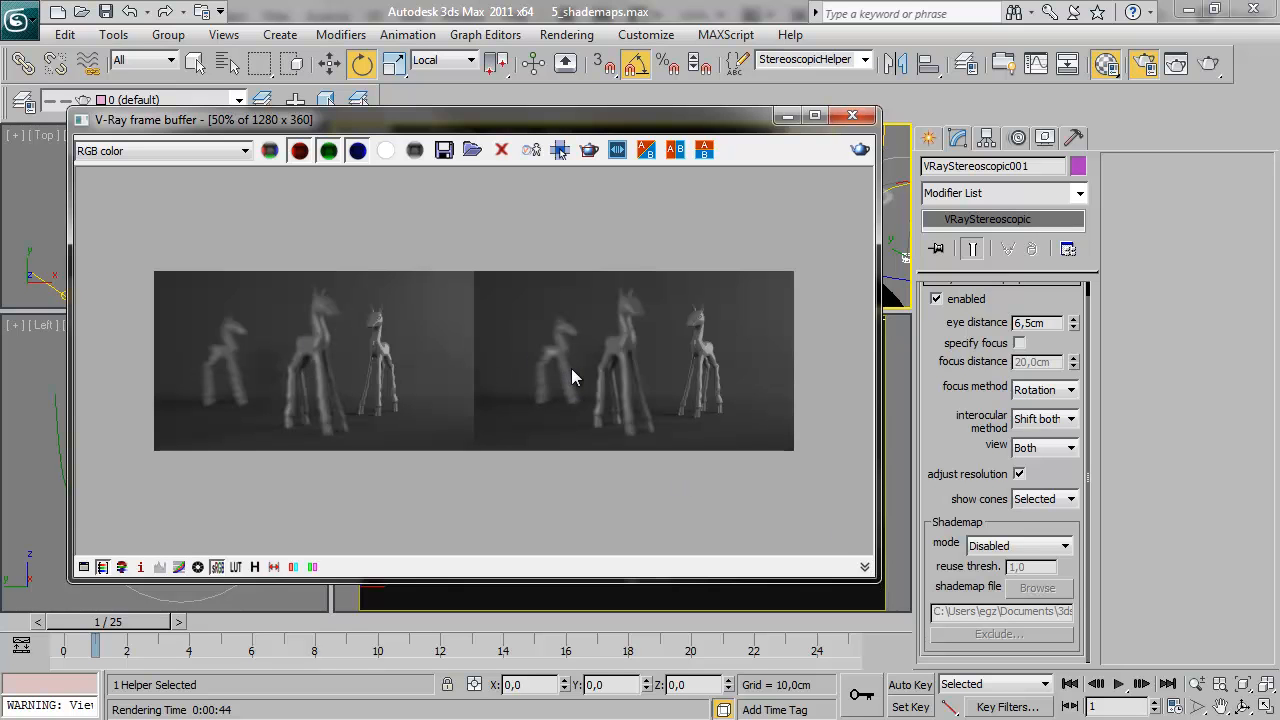
Render the shade map in Render shade map mode, using the file name shademap in the Final folder
left_click(1045, 554)
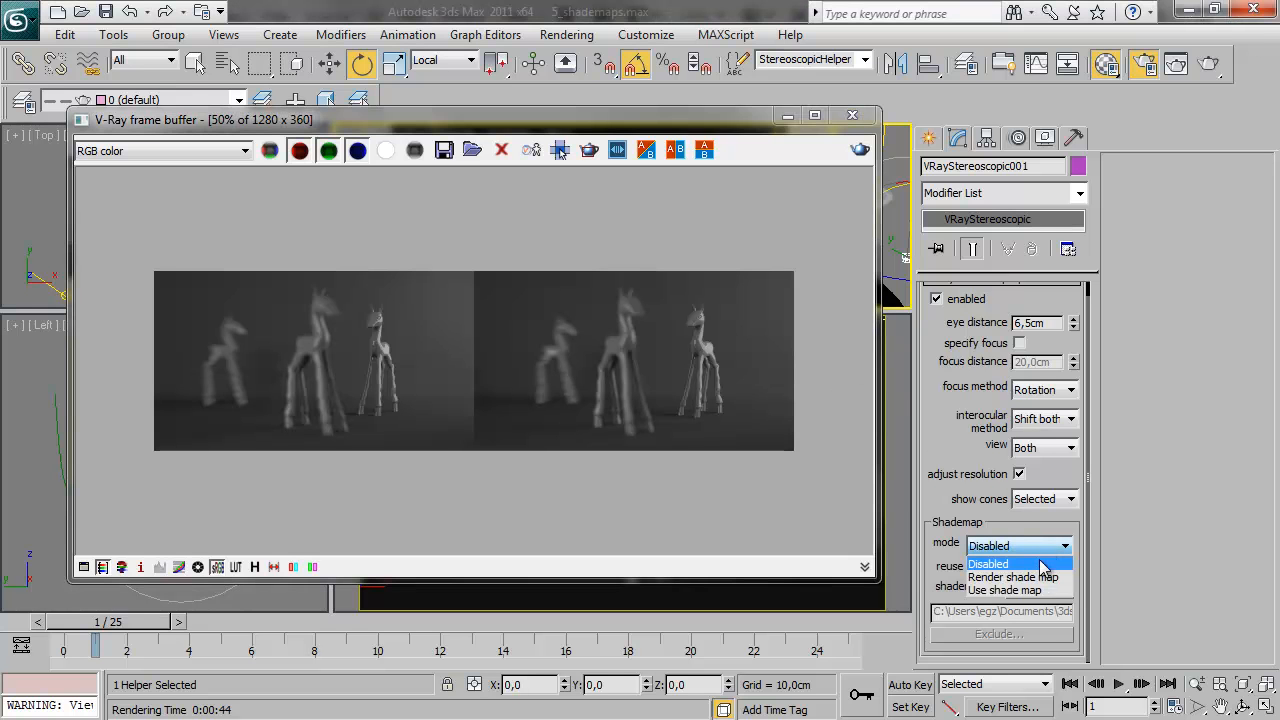
left_click(1040, 578)
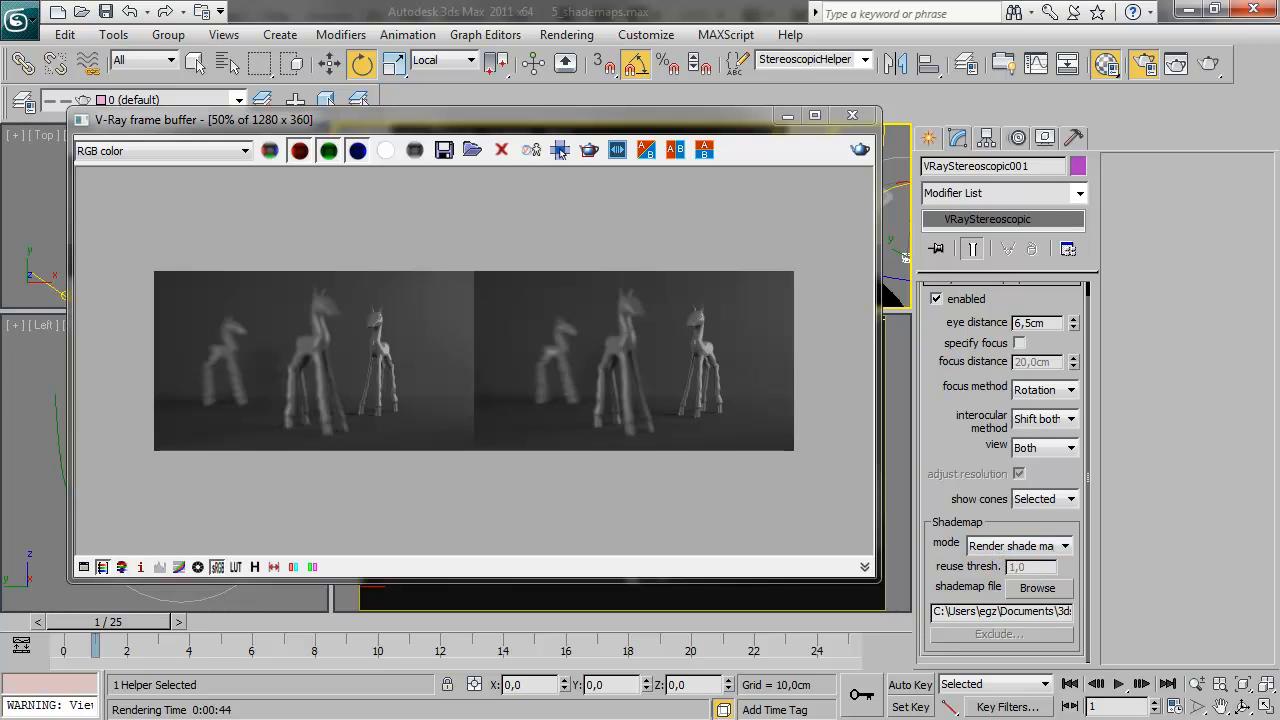
left_click_drag(1279, 240, 205, 103)
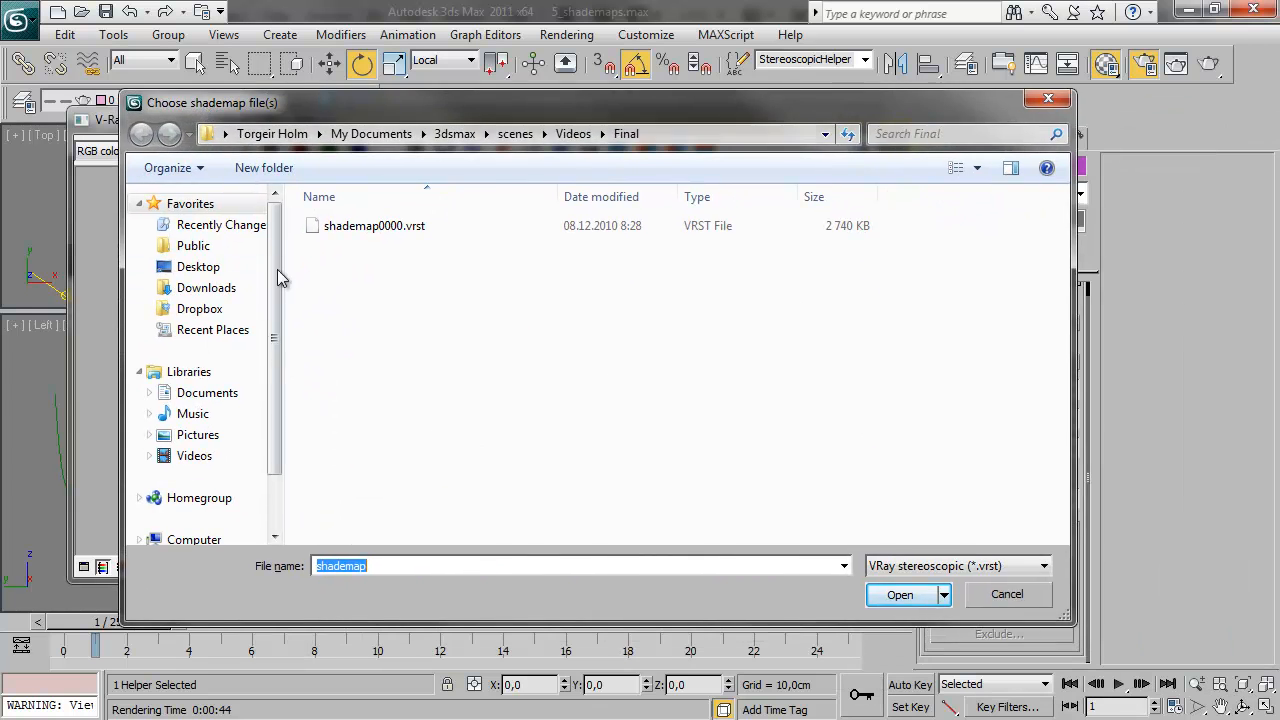
left_click(900, 594)
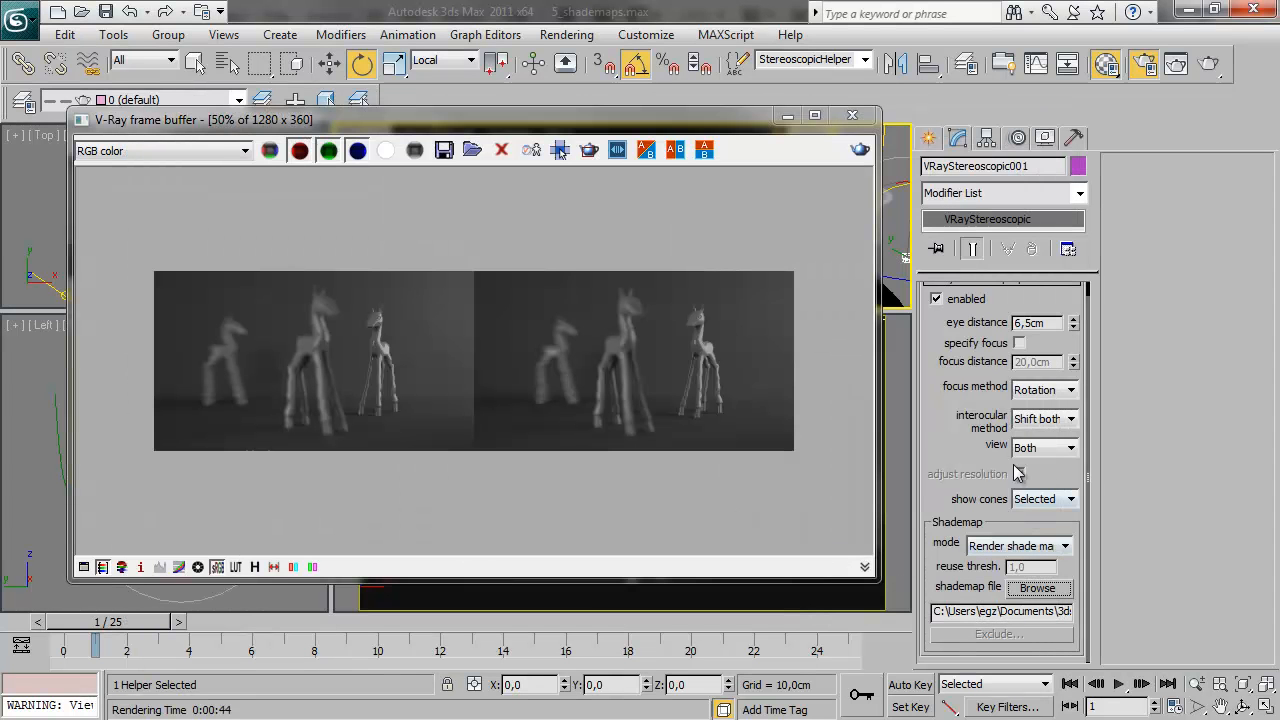
left_click(860, 151)
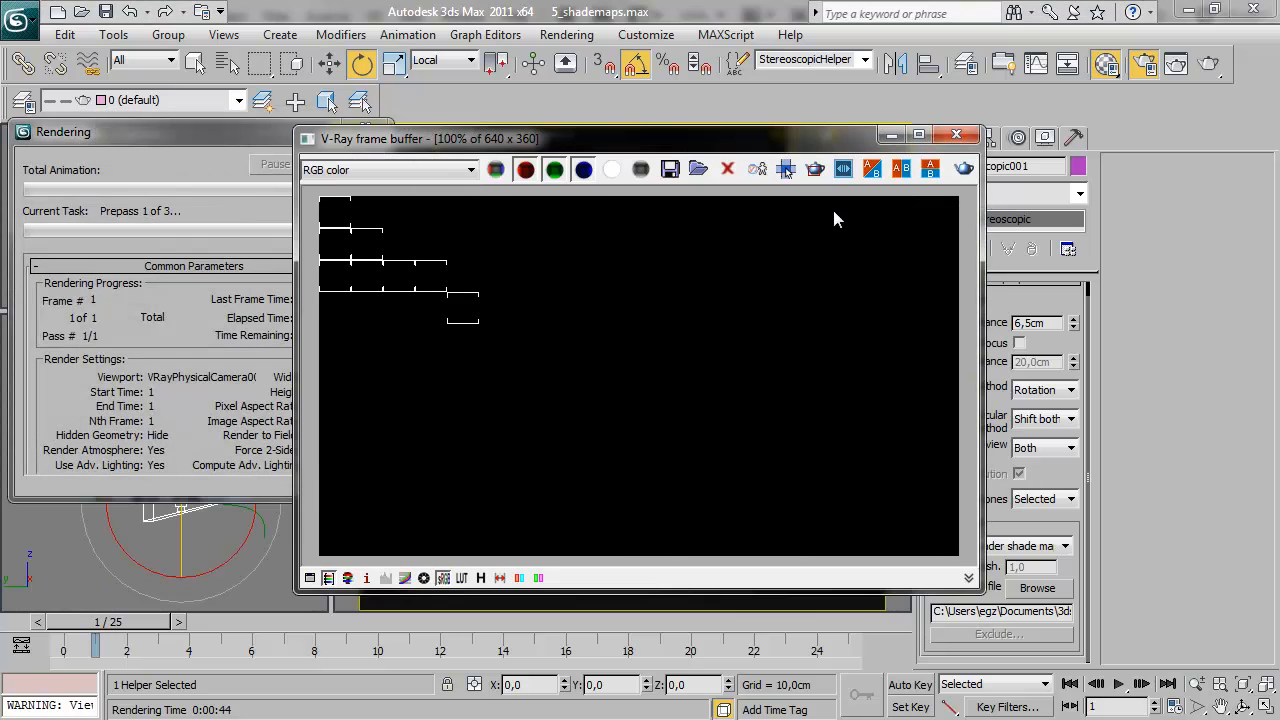
left_click_drag(713, 151, 623, 144)
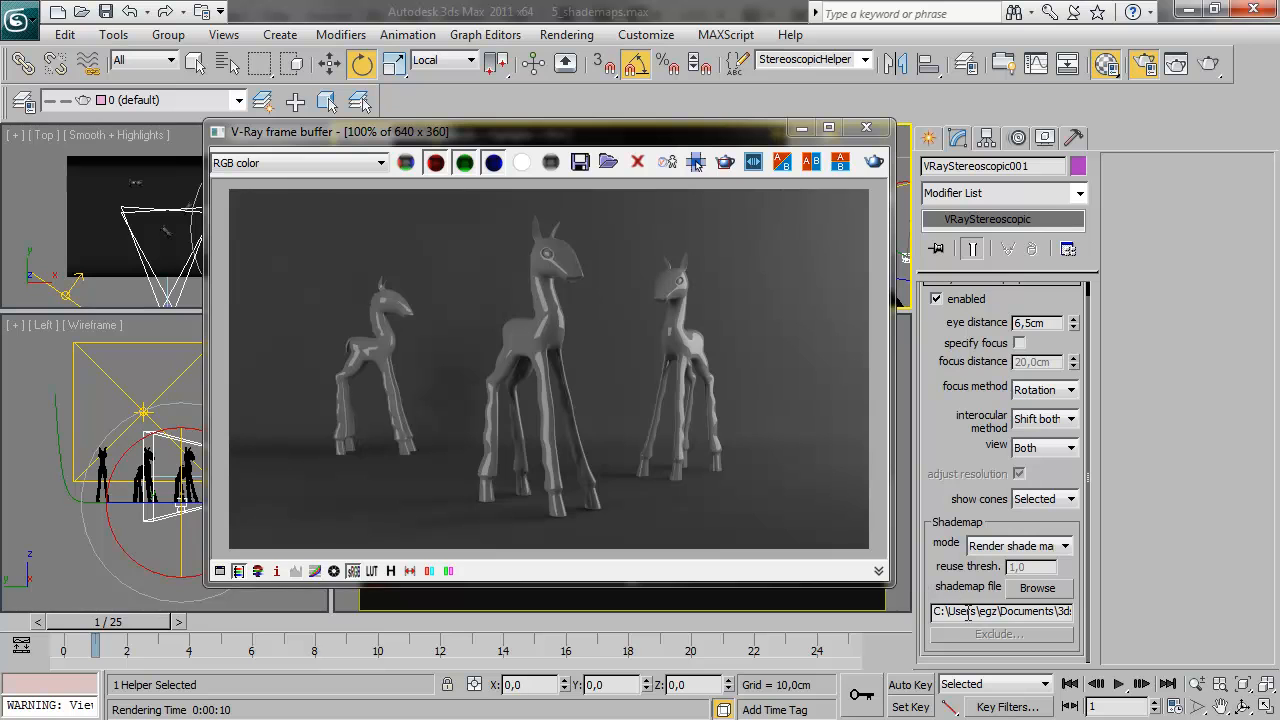
Switch the shademap mode to Use shade map and render the stereo pair with reuse threshold 1,0
left_click(1066, 546)
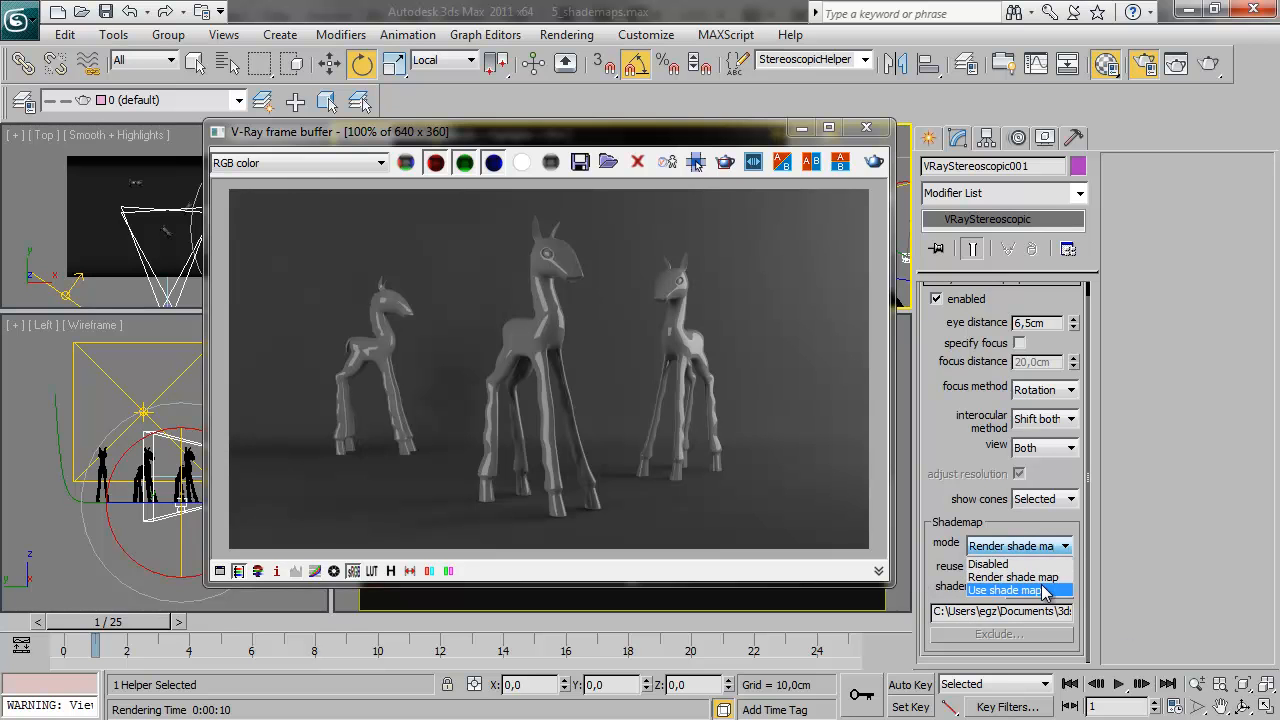
left_click(1010, 590)
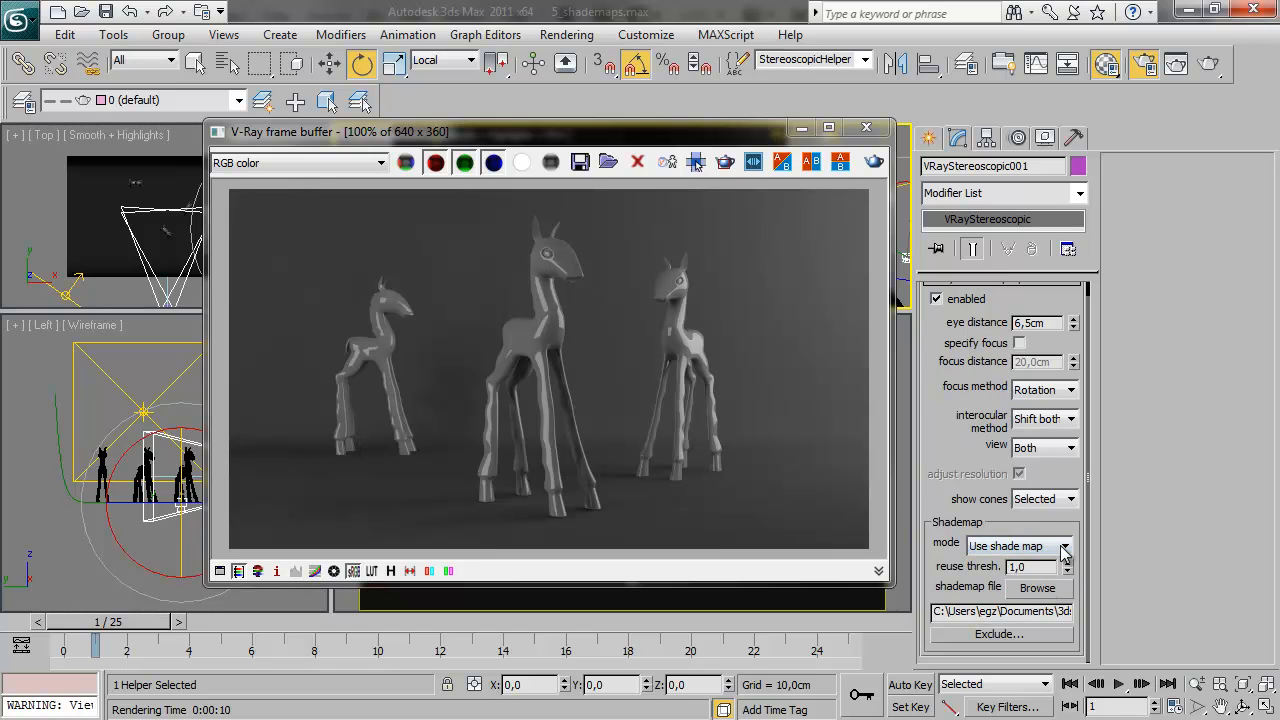
left_click(876, 165)
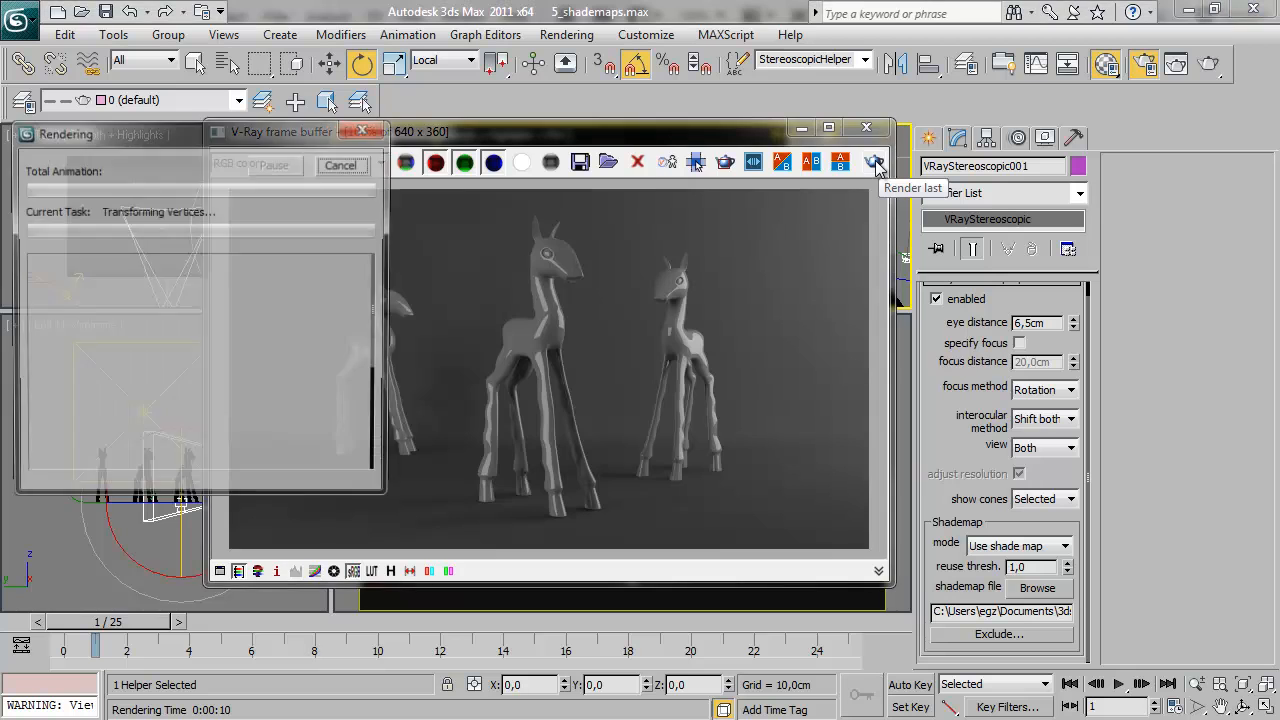
left_click_drag(764, 233, 718, 212)
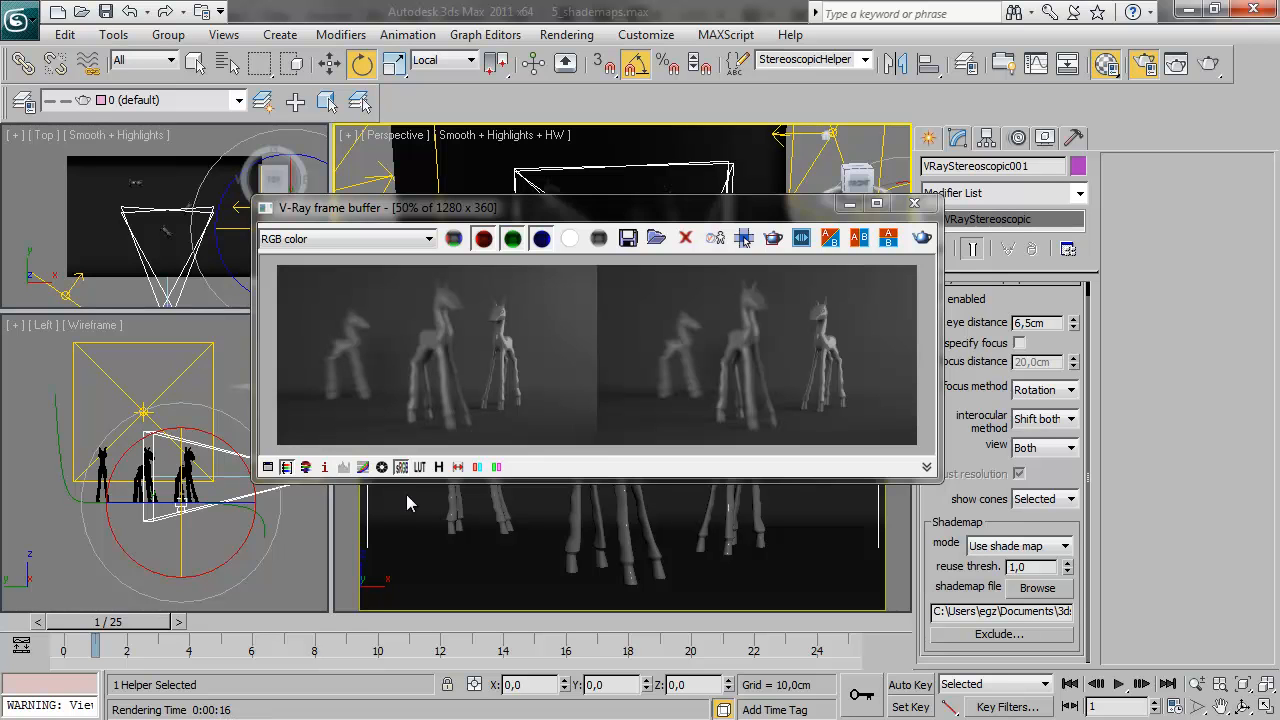
View the stereo render as a red/cyan anaglyph at 100% in a taller frame buffer
left_click(477, 467)
double_click(557, 358)
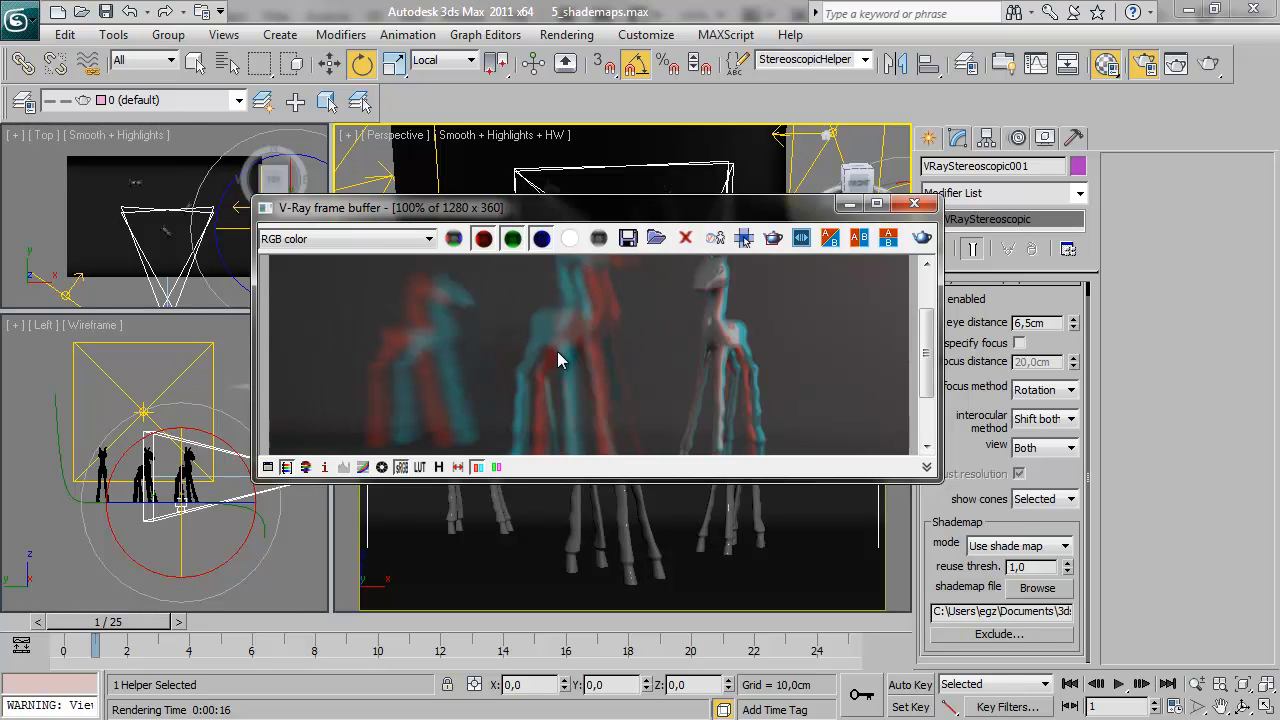
left_click_drag(588, 202, 588, 76)
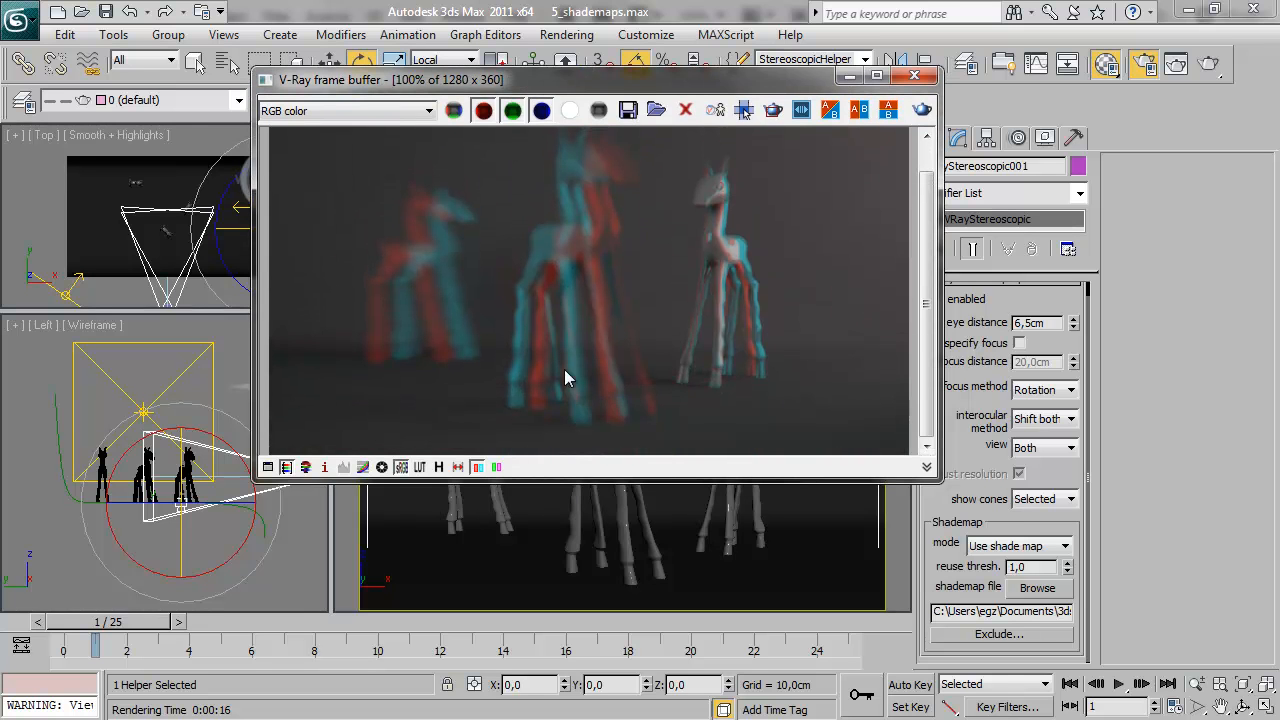
left_click_drag(557, 482, 567, 596)
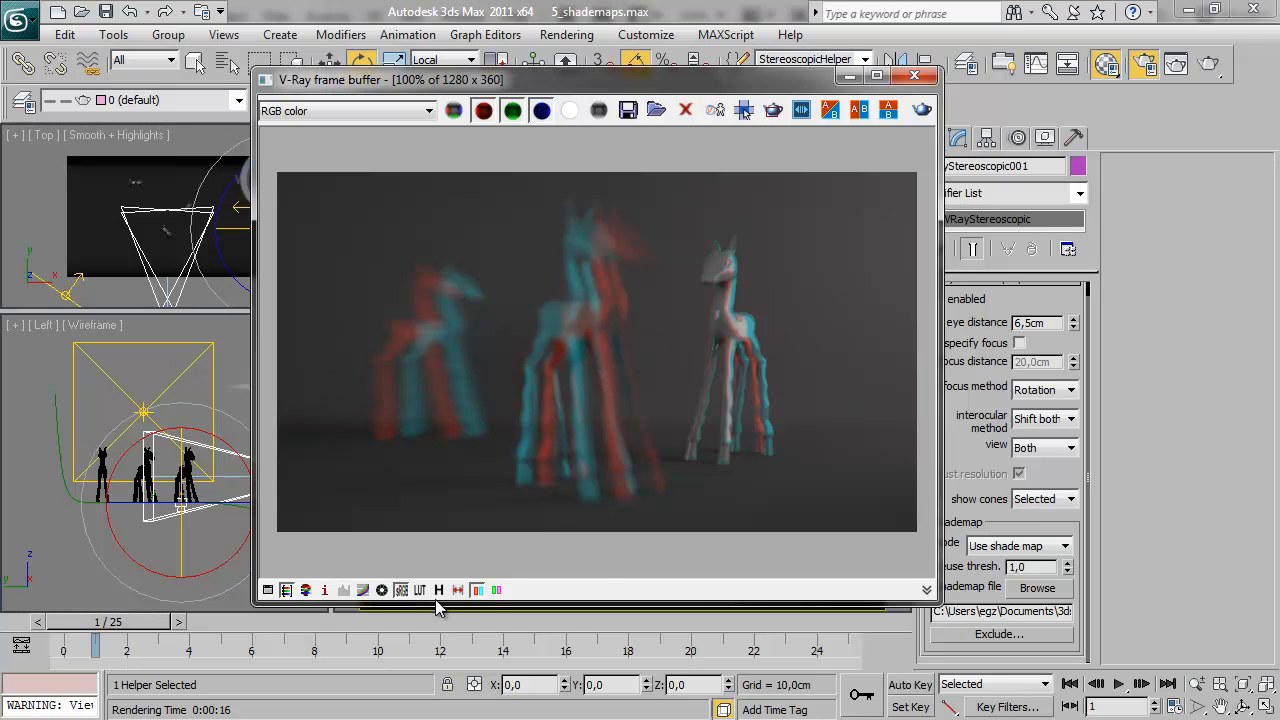
Turn off the red/cyan display and compare the left-eye and right-eye images at 100%
left_click(476, 590)
left_click_drag(612, 572, 394, 566)
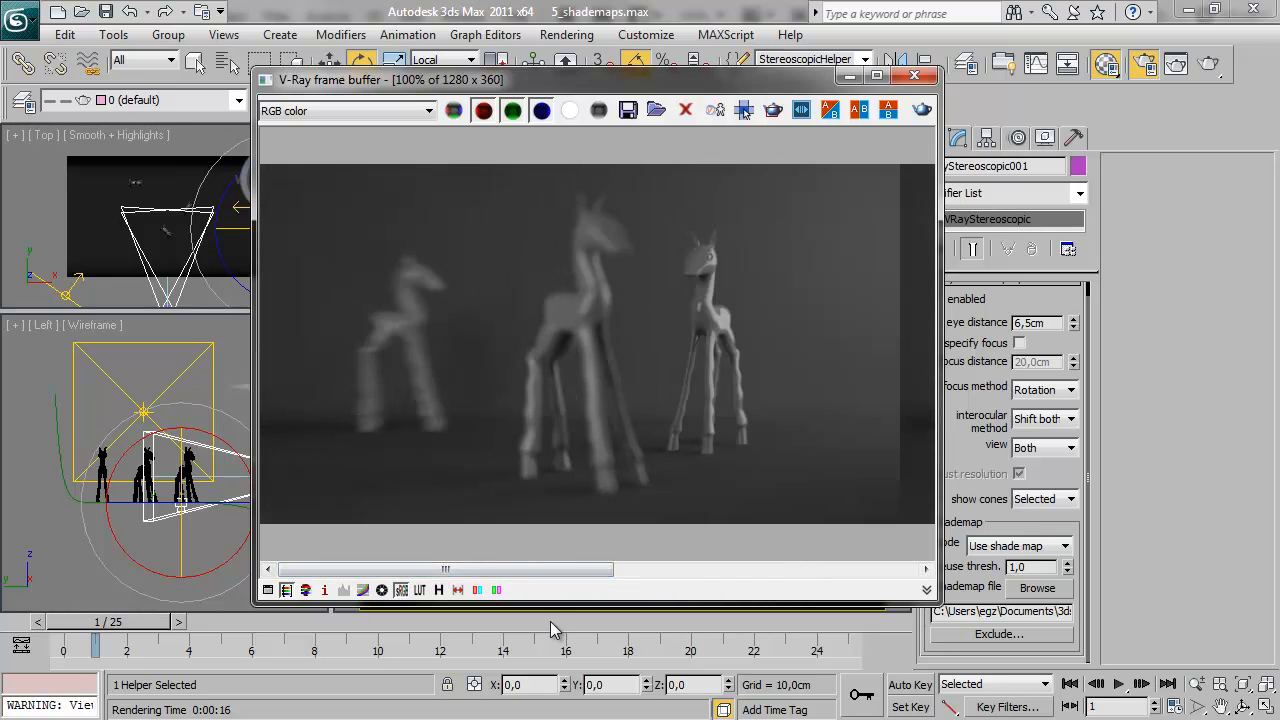
left_click_drag(498, 570, 469, 571)
left_click_drag(580, 568, 894, 571)
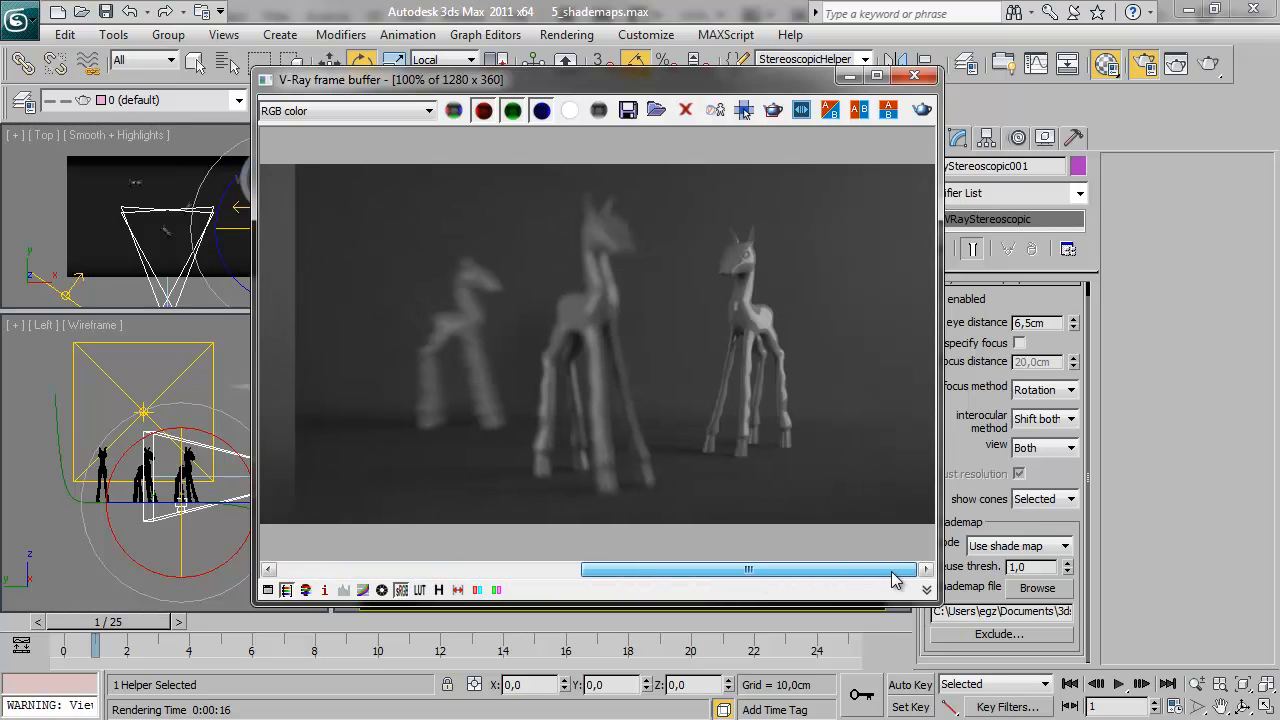
Switch back and forth between the two eye images of the stereo render to inspect their blur and edges
left_click_drag(737, 571, 372, 540)
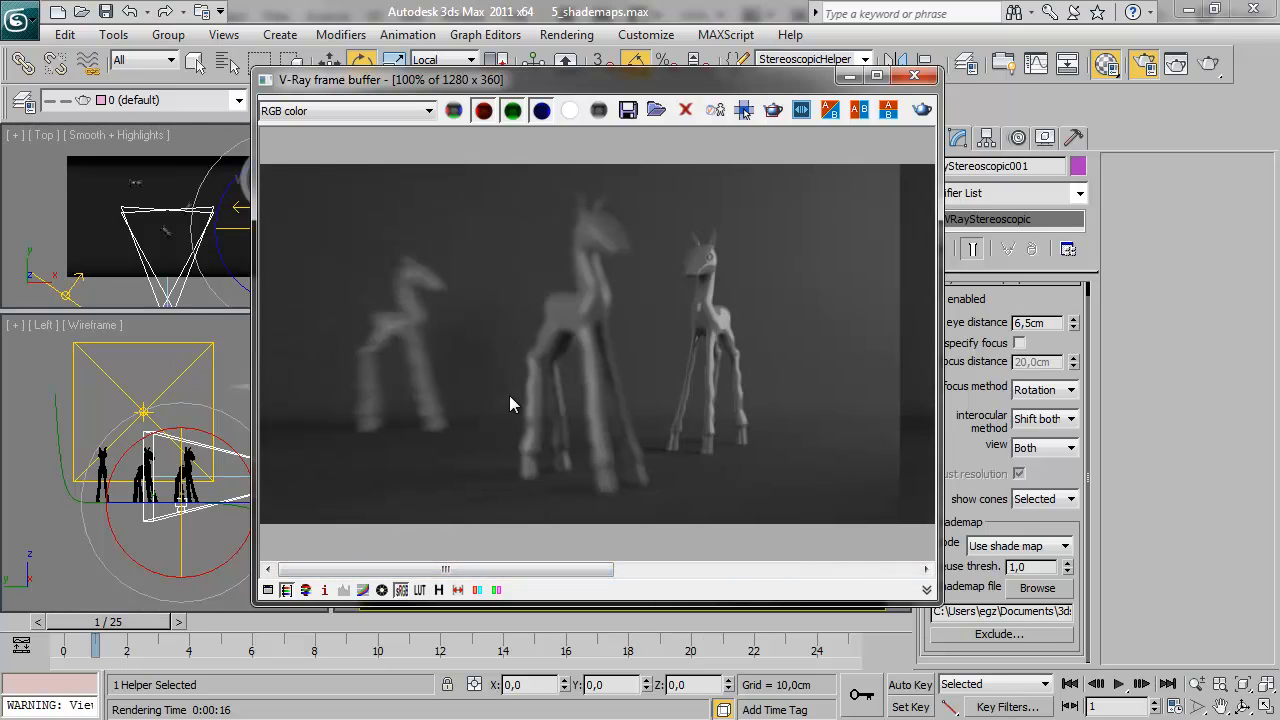
left_click_drag(588, 571, 916, 570)
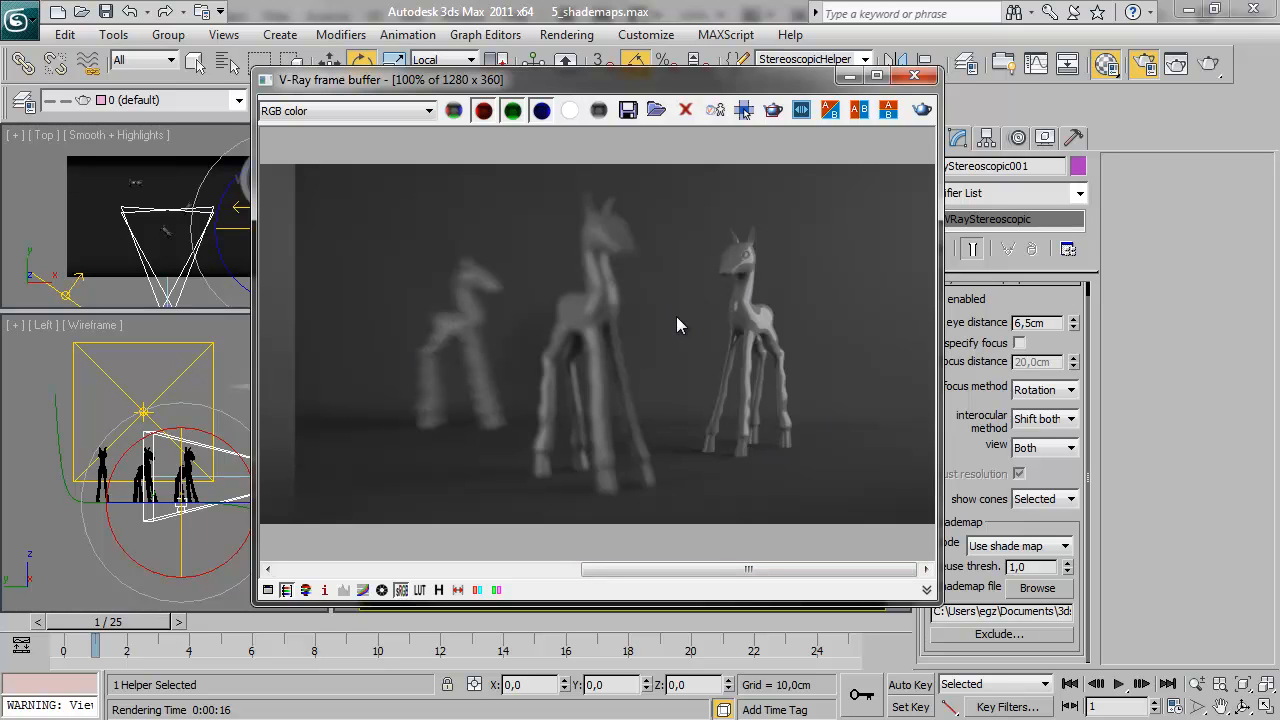
left_click_drag(716, 568, 386, 565)
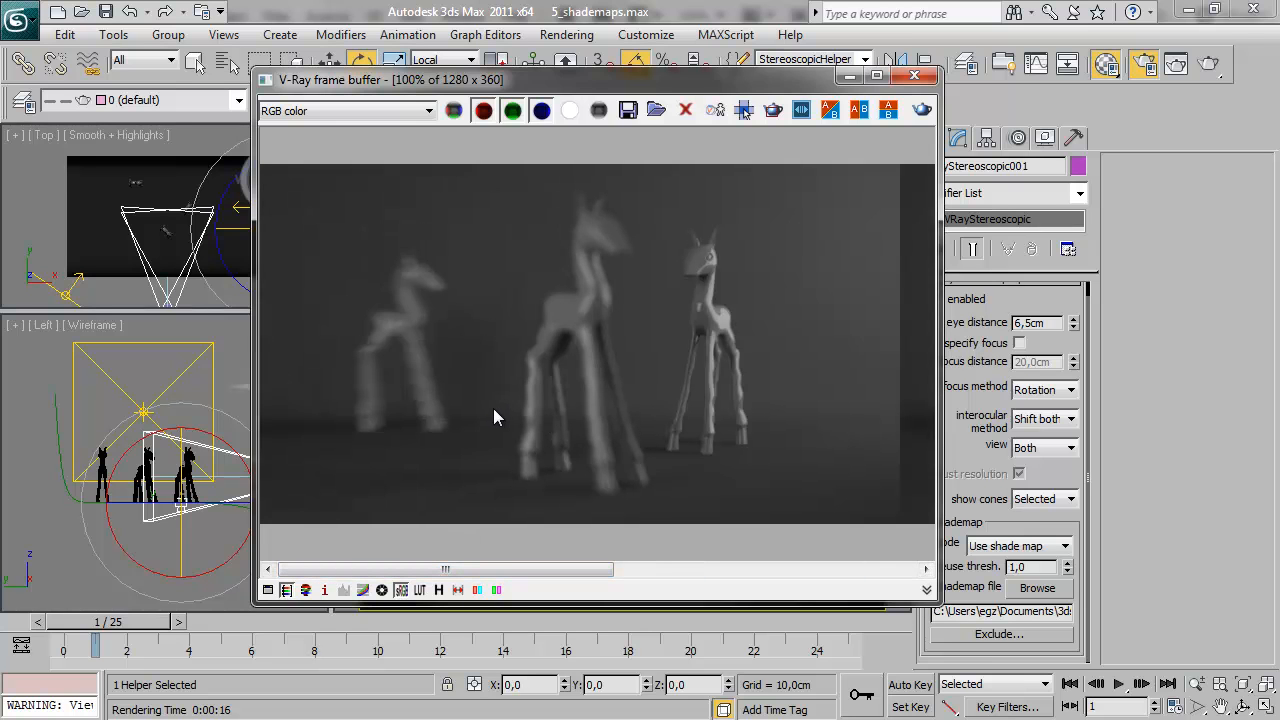
Set the stereoscopic helper to the Left view with 0,0cm eye distance and render it from the existing shade map
left_click_drag(570, 79, 427, 74)
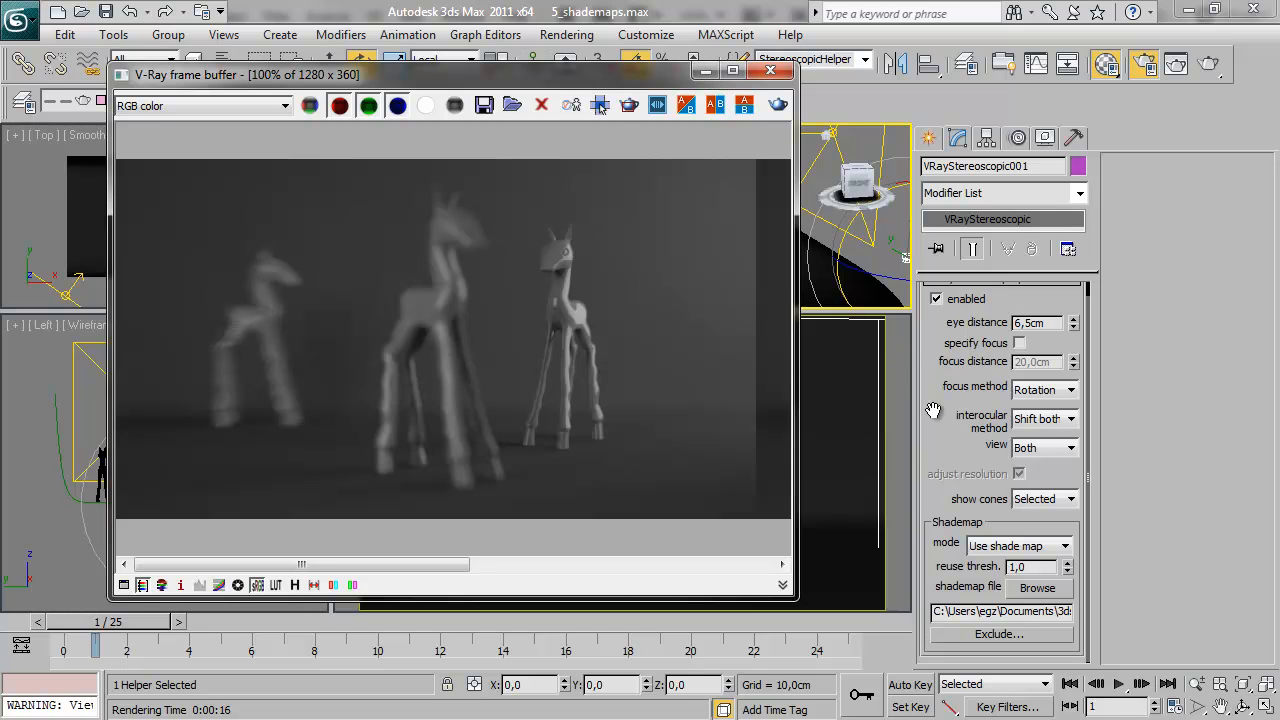
mouse_move(965, 446)
left_mouse_down()
mouse_move(965, 461)
mouse_move(963, 438)
left_mouse_up()
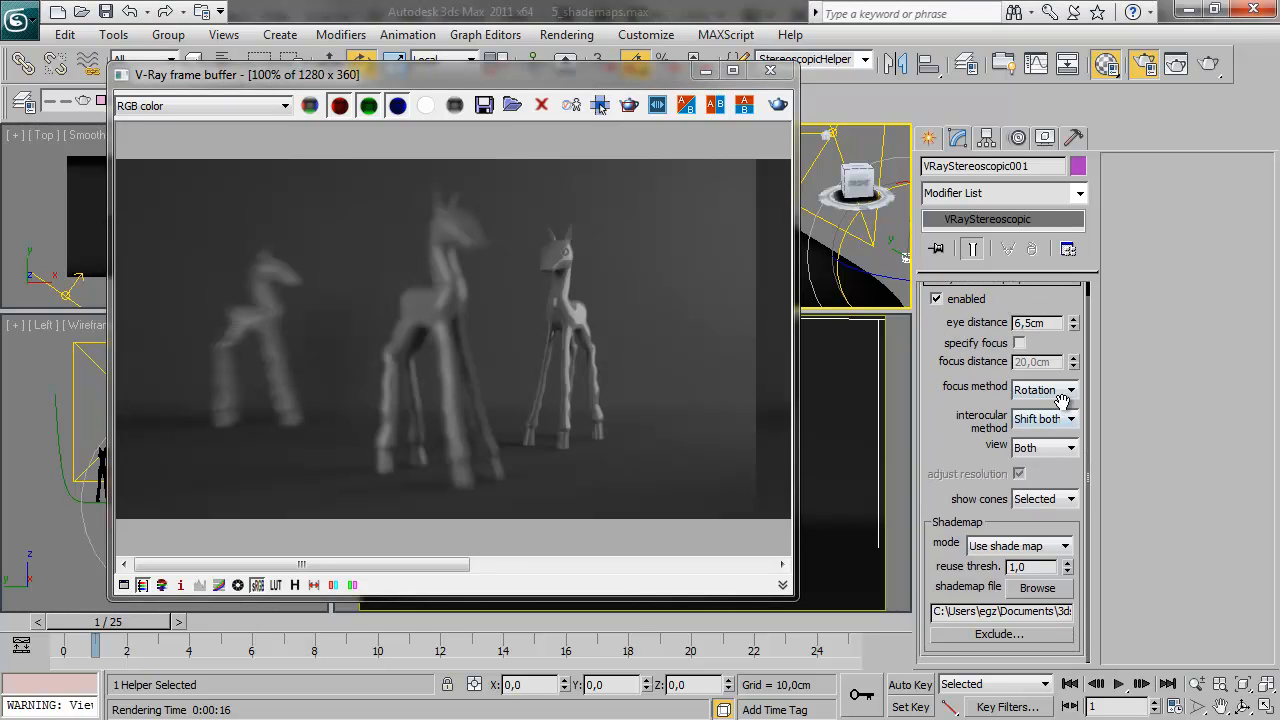
left_click(1070, 448)
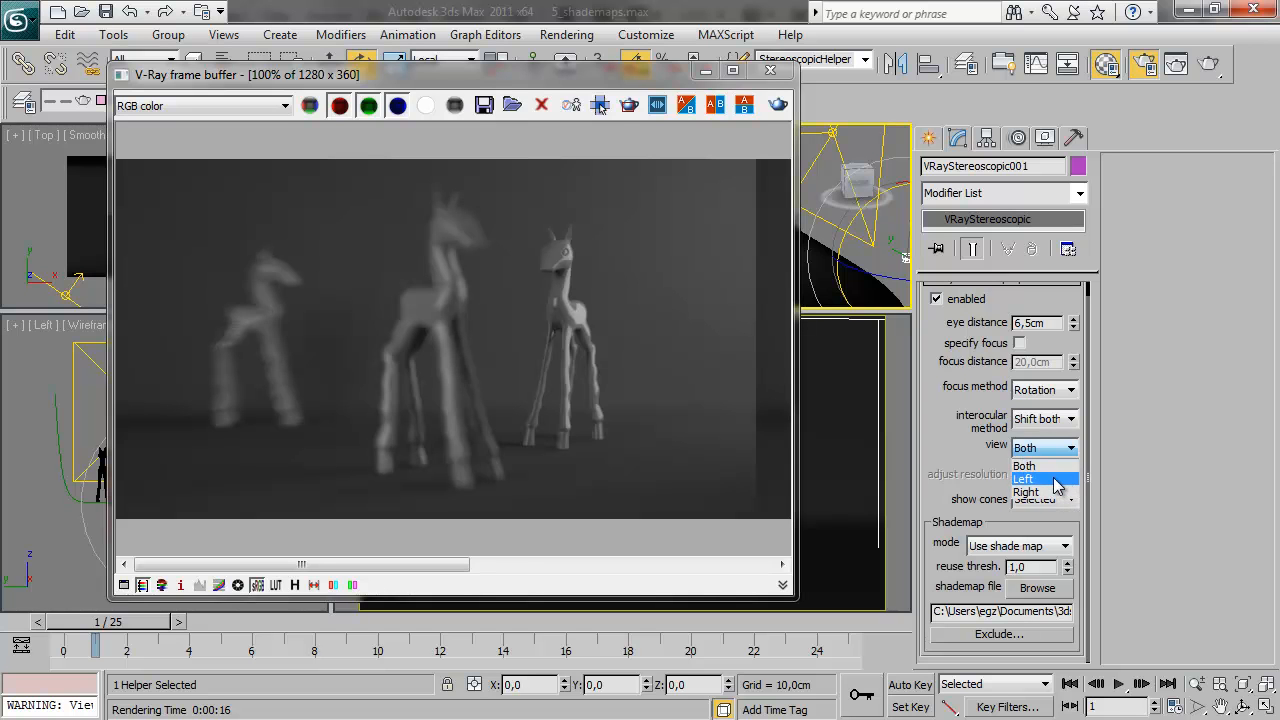
left_click(1053, 479)
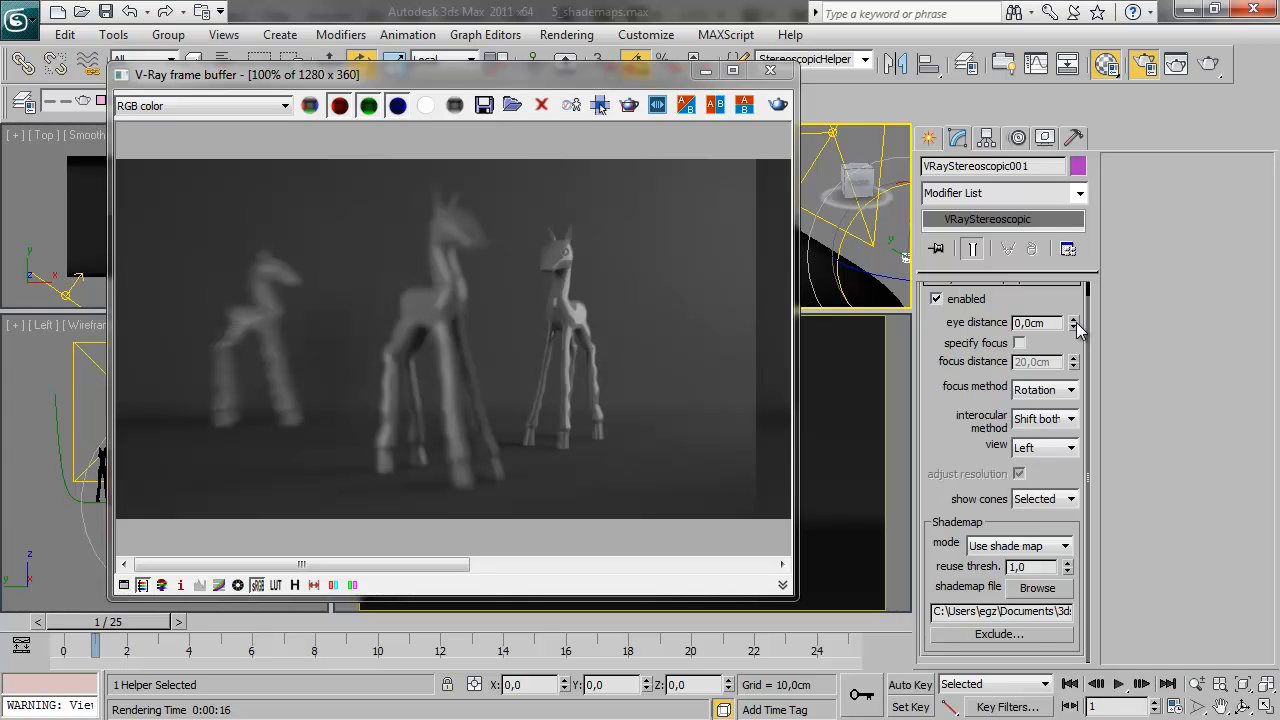
left_click(779, 105)
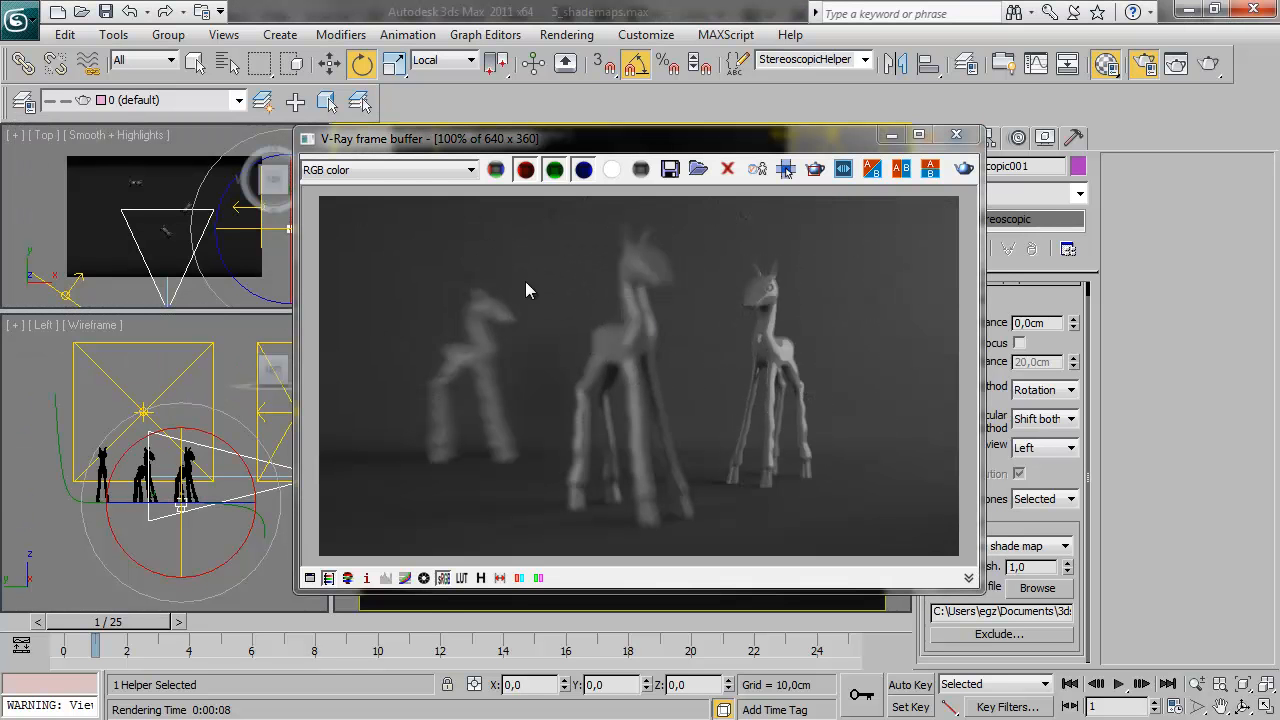
left_click_drag(668, 147, 486, 133)
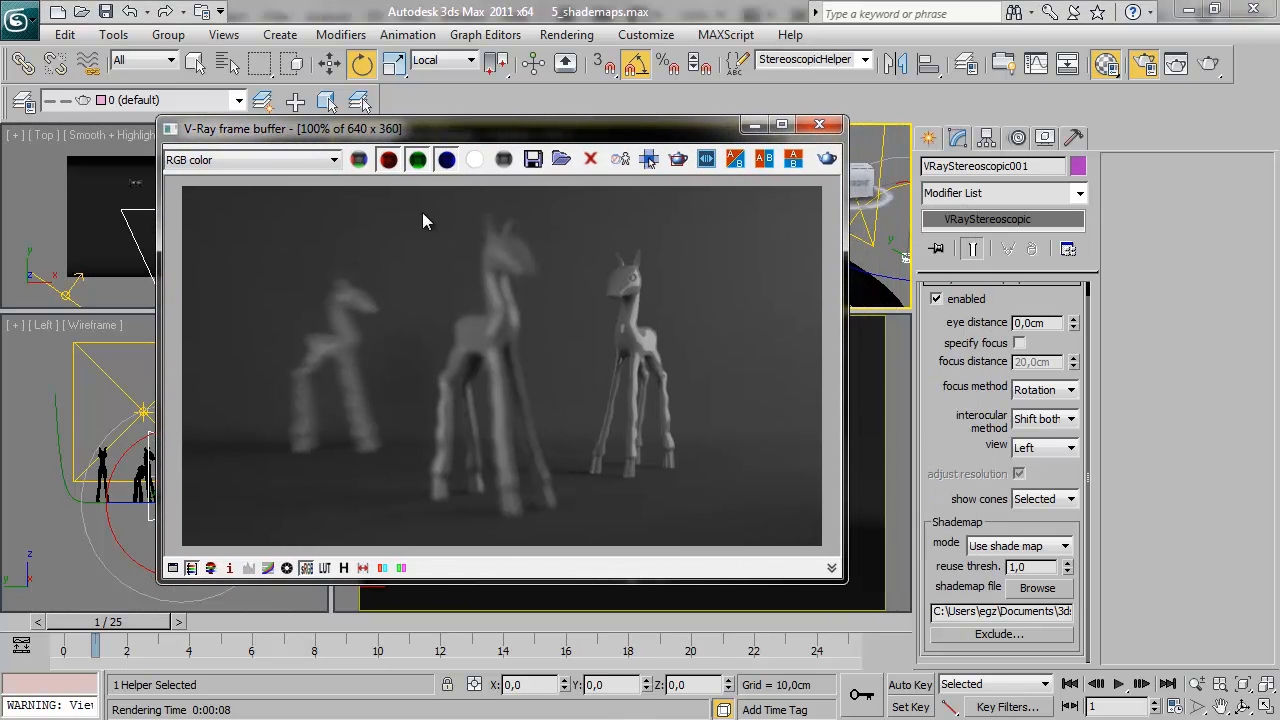
left_click_drag(474, 125, 354, 119)
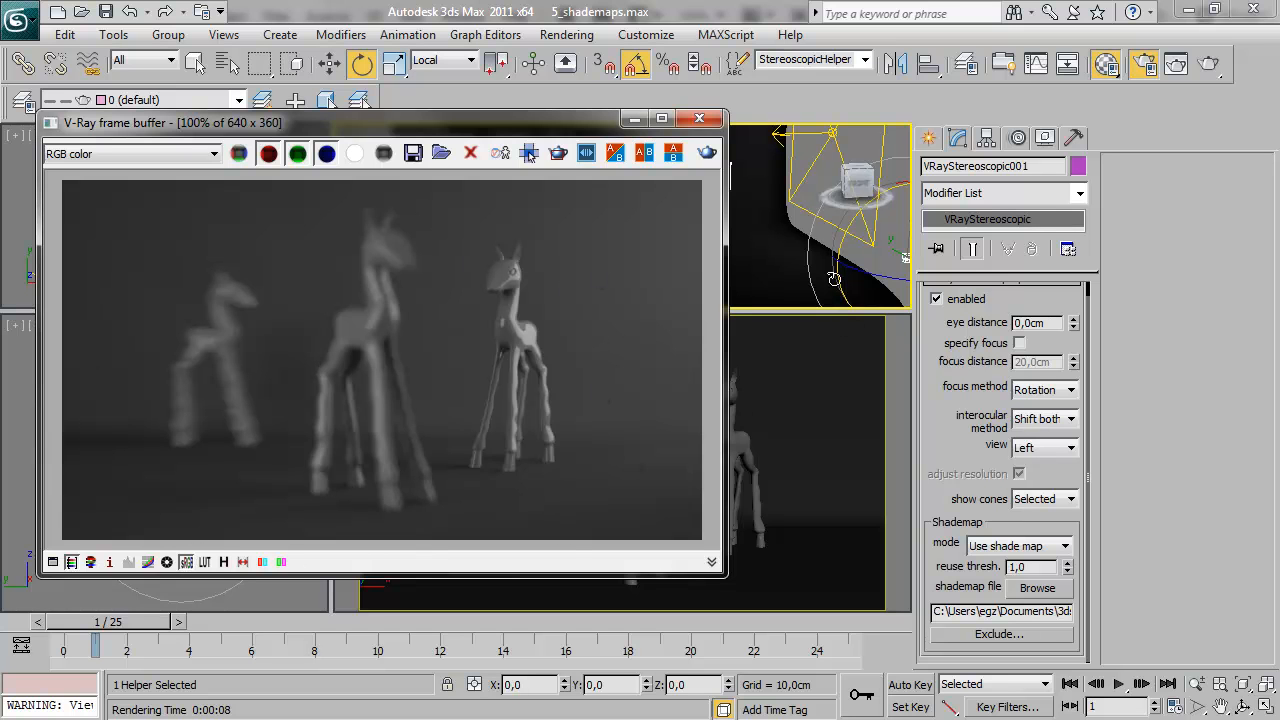
Select the Camera selection set and set the physical camera's f-number to 2,8
left_click(865, 59)
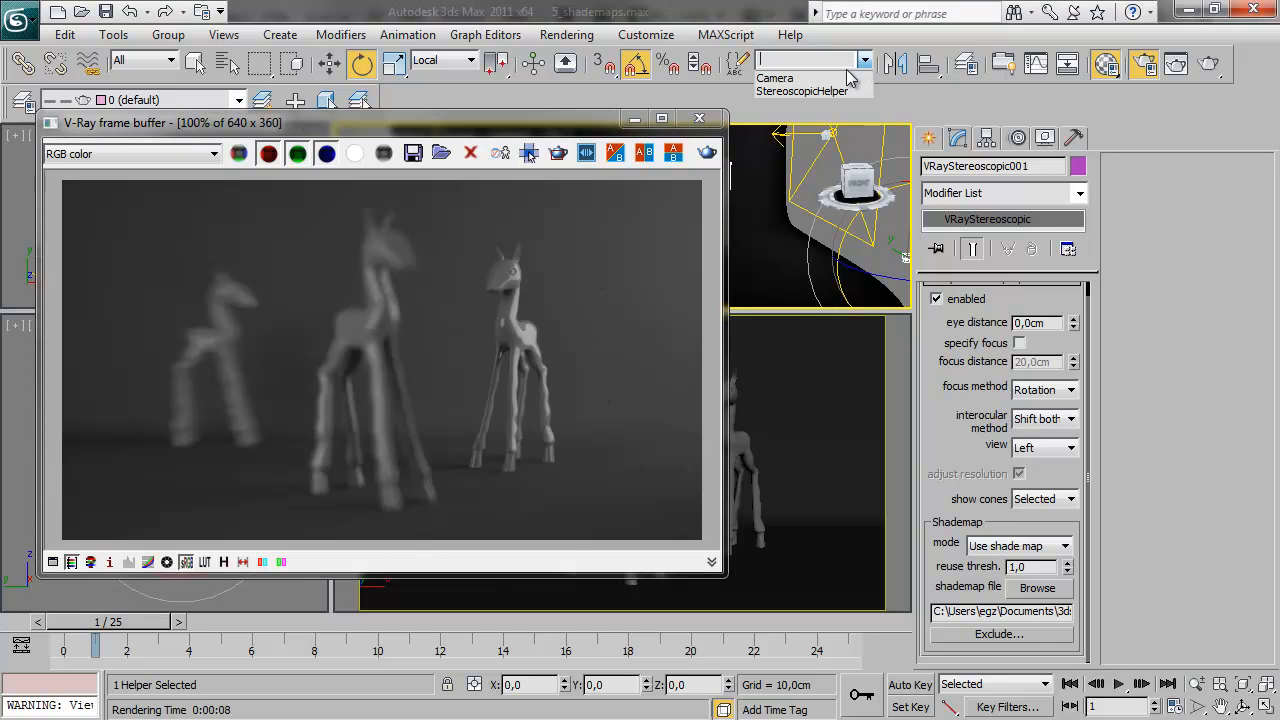
left_click(855, 80)
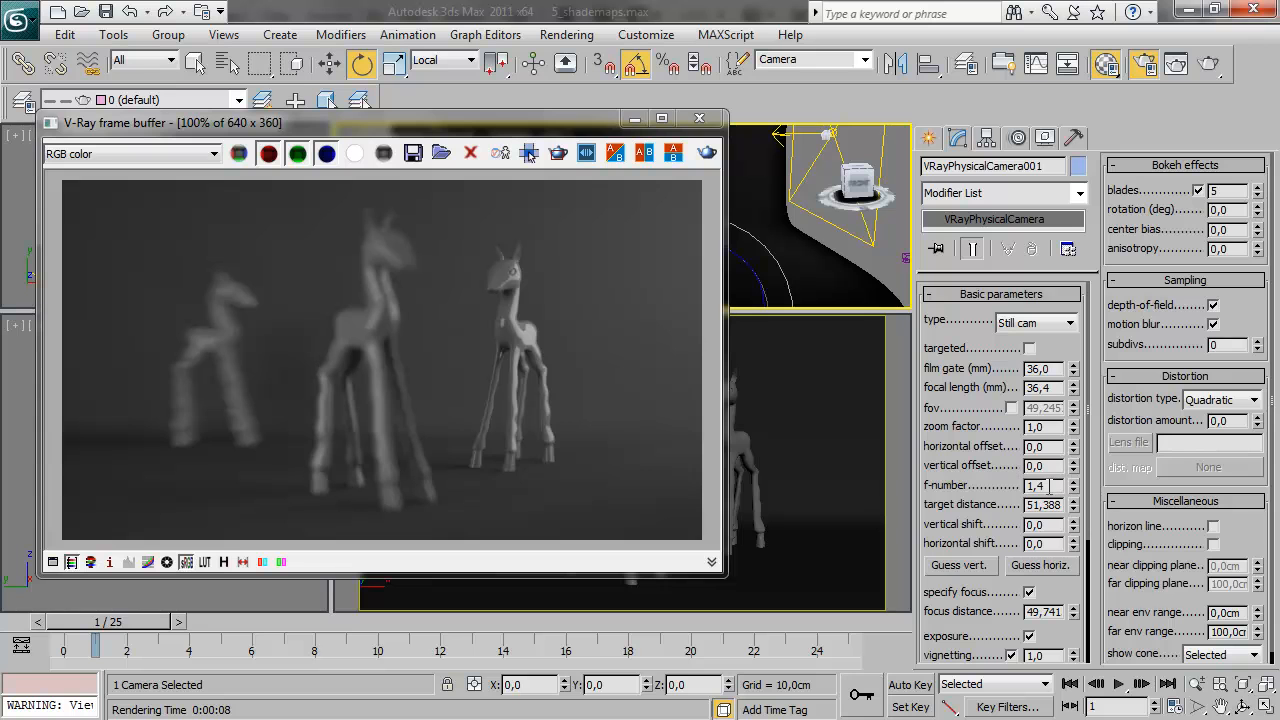
scroll(1070, 636, "down", 5)
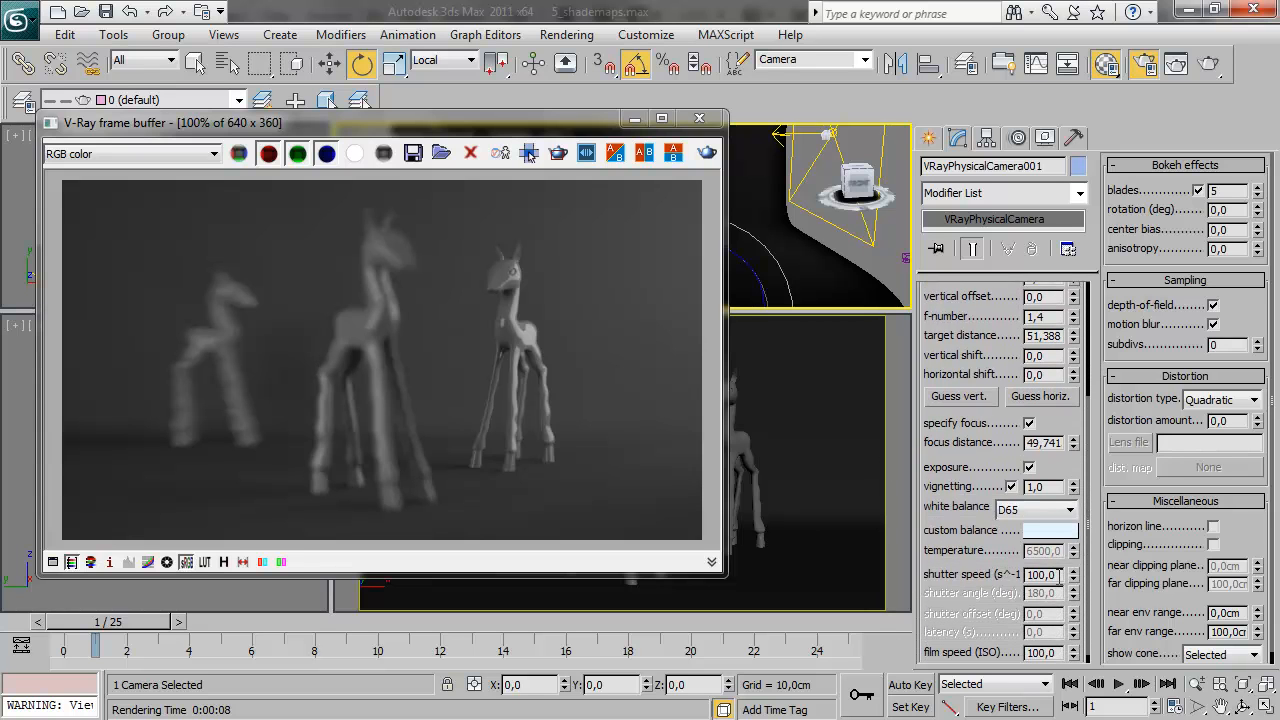
left_click_drag(1070, 422, 1065, 533)
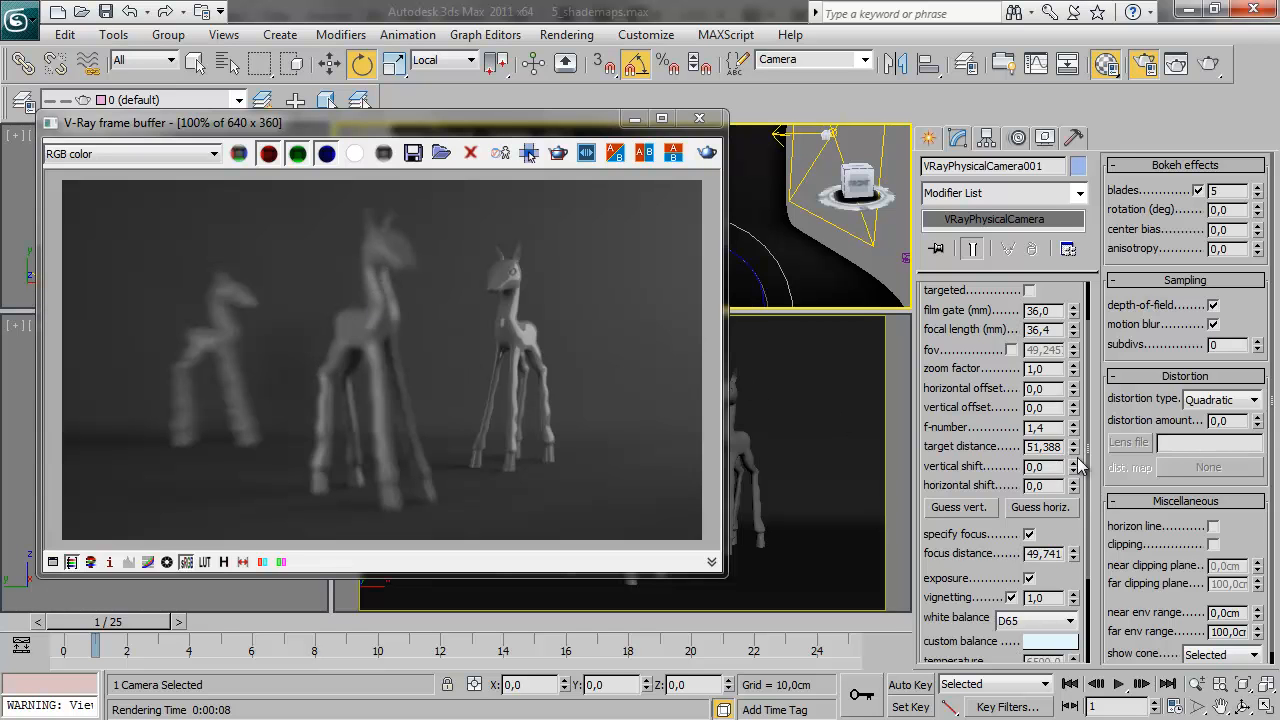
double_click(1040, 427)
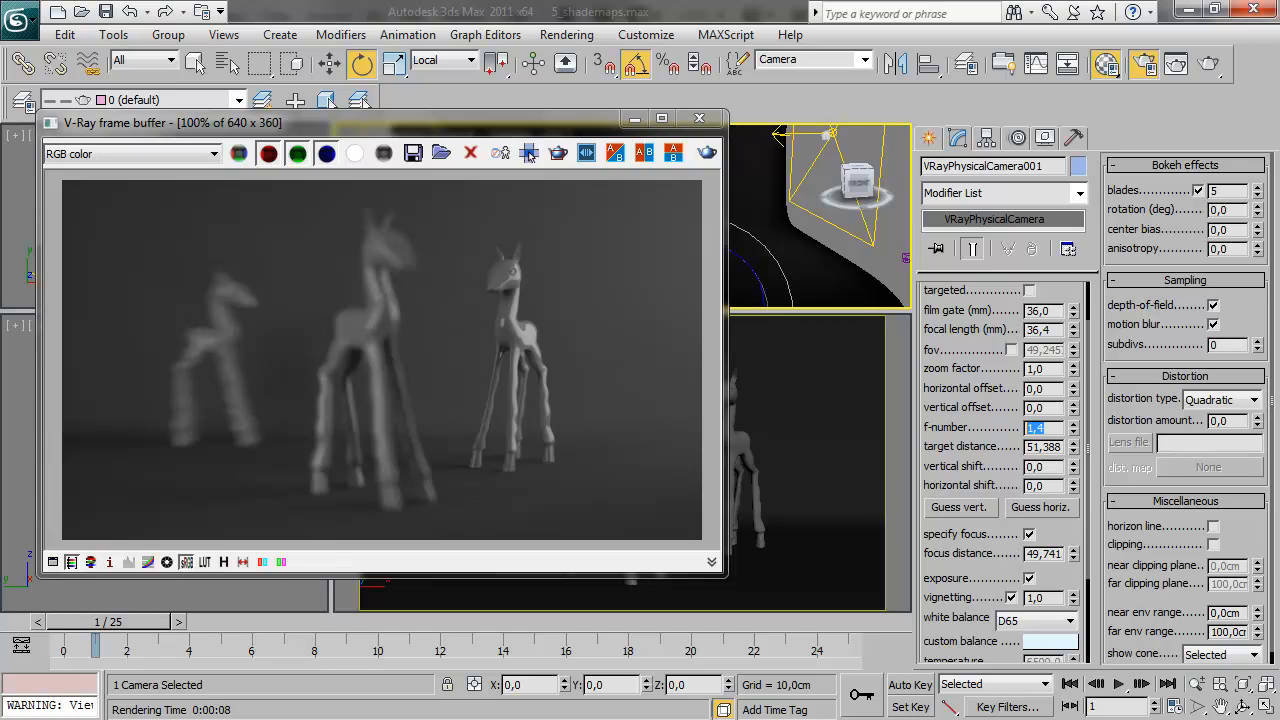
type("2,8")
Set the camera's shutter speed to 25 and render again from the shade map
left_click_drag(1073, 534, 1065, 372)
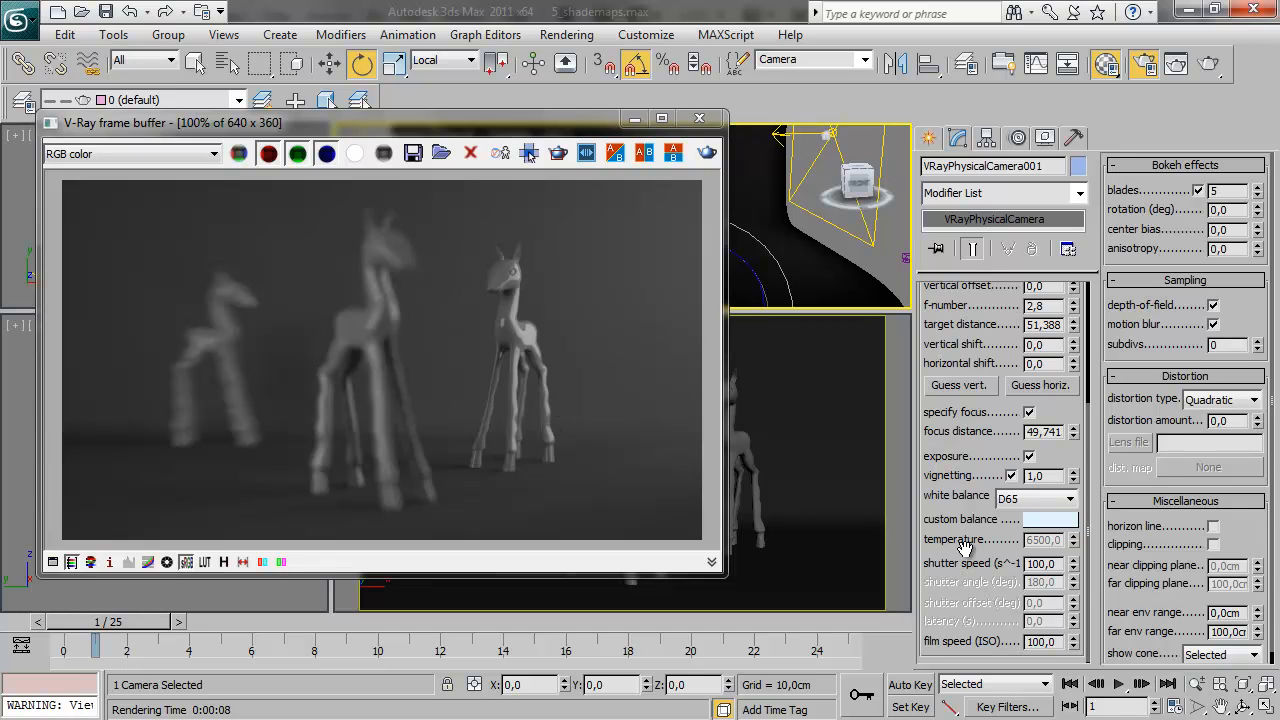
double_click(1035, 564)
type("25")
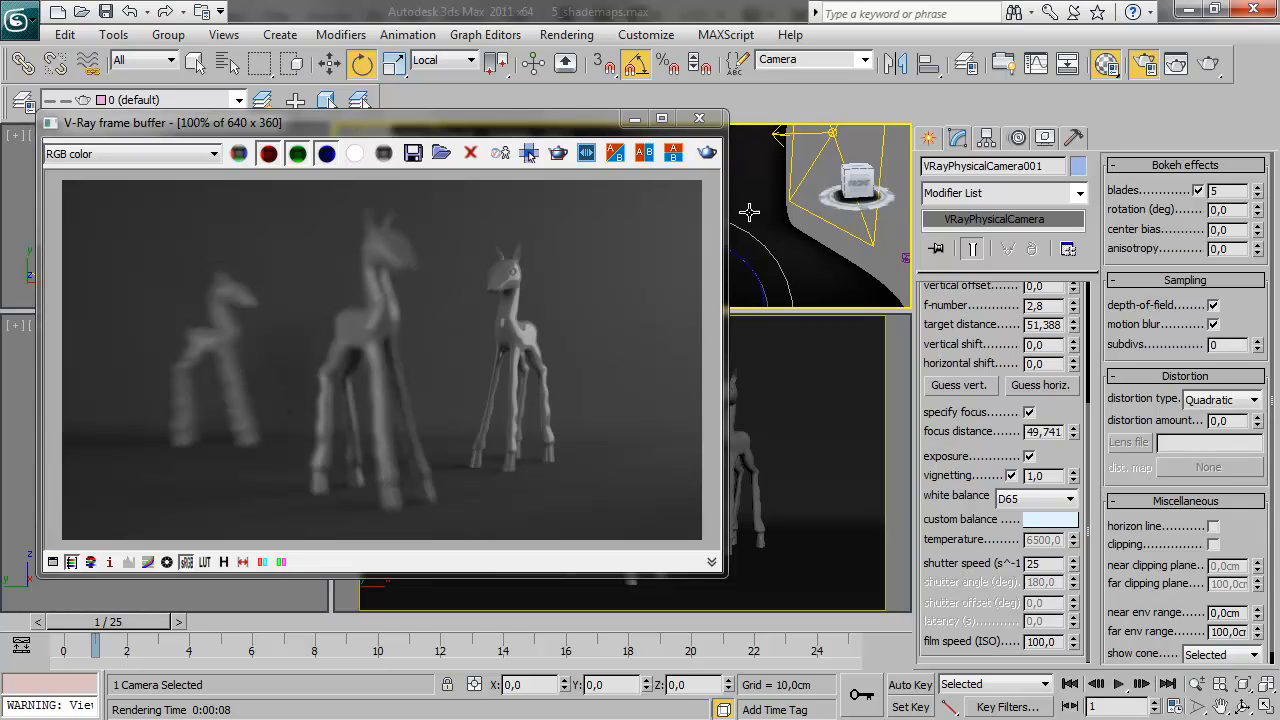
left_click(707, 153)
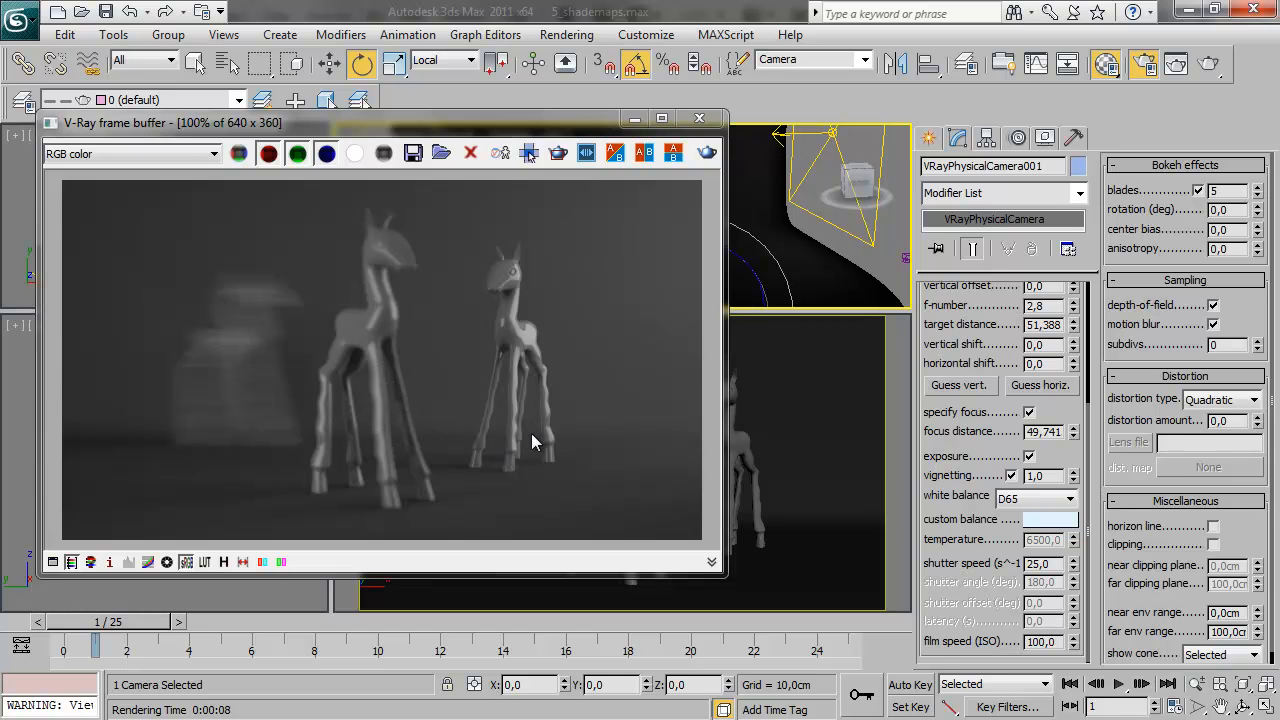
Set the camera's f-number to 1 and shutter speed to 200, and render the giraffes again
scroll(1052, 408, "up", 2)
double_click(1045, 368)
type("1")
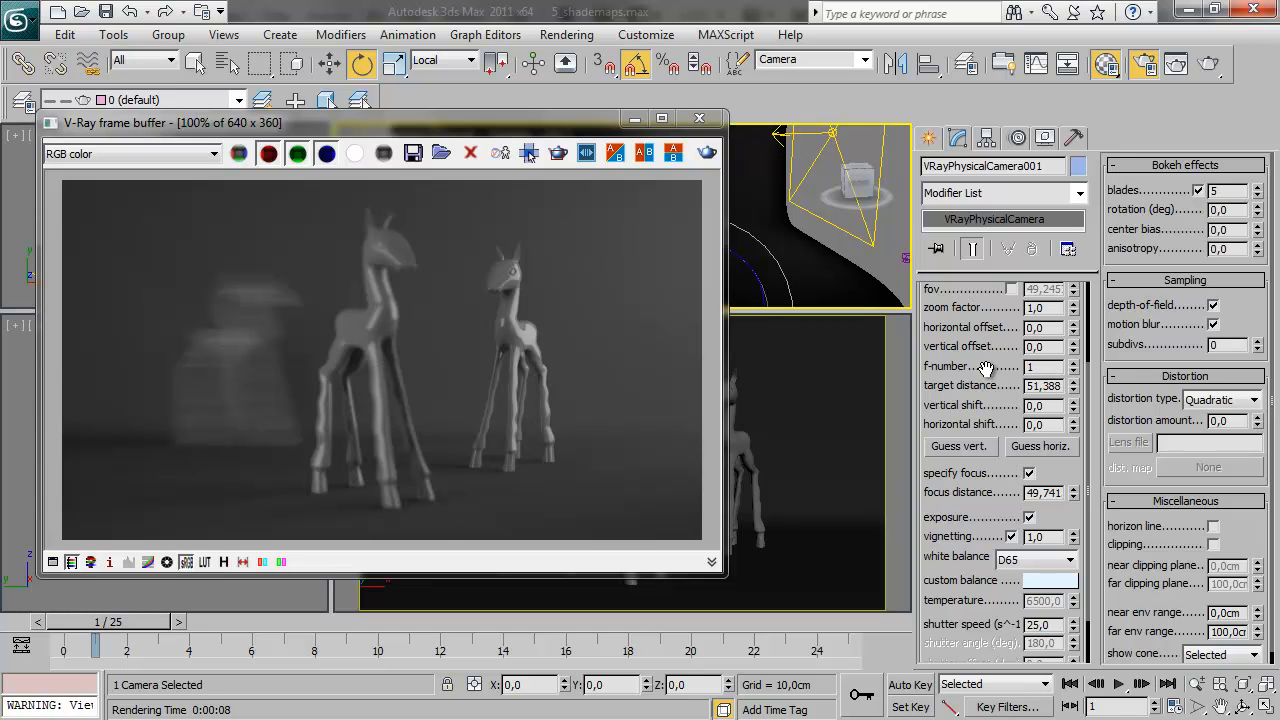
double_click(1040, 624)
type("200")
left_click(703, 156)
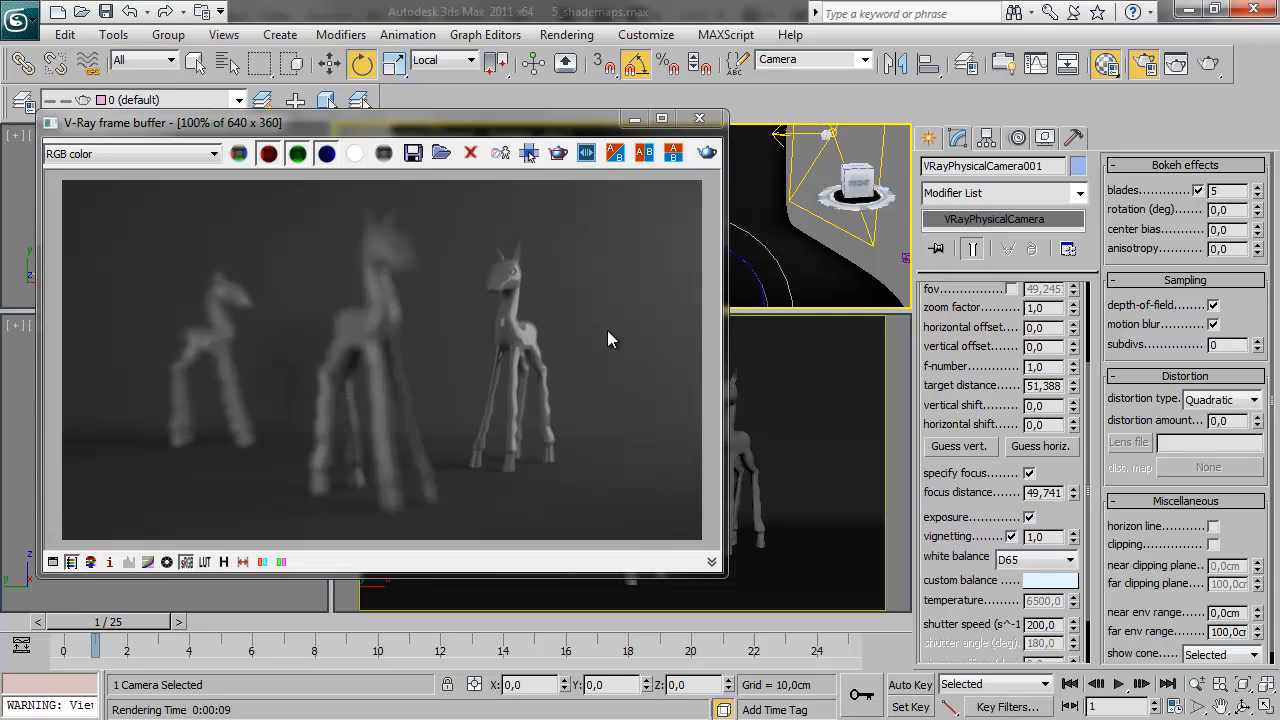
Shorten the camera's focus distance to about 38,68 cm to focus on the middle giraffe, and render
left_click_drag(1053, 517, 1057, 415)
left_click_drag(486, 127, 765, 103)
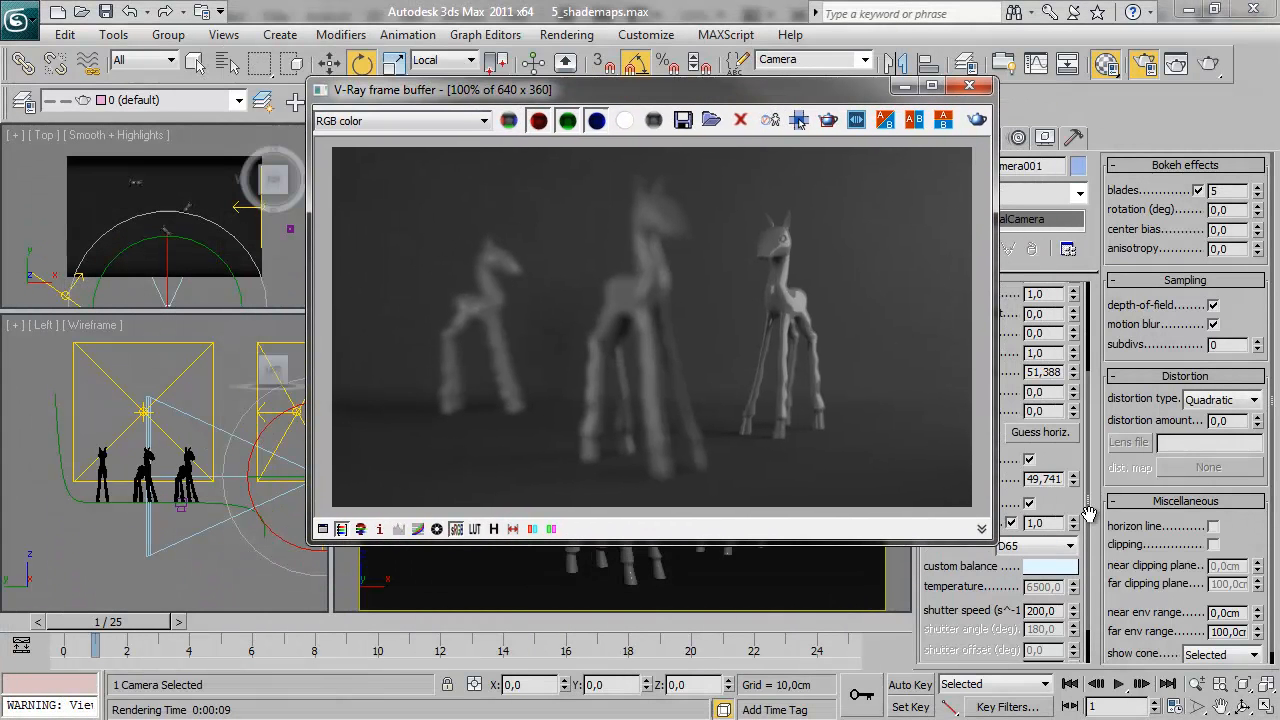
left_click_drag(1074, 477, 1087, 501)
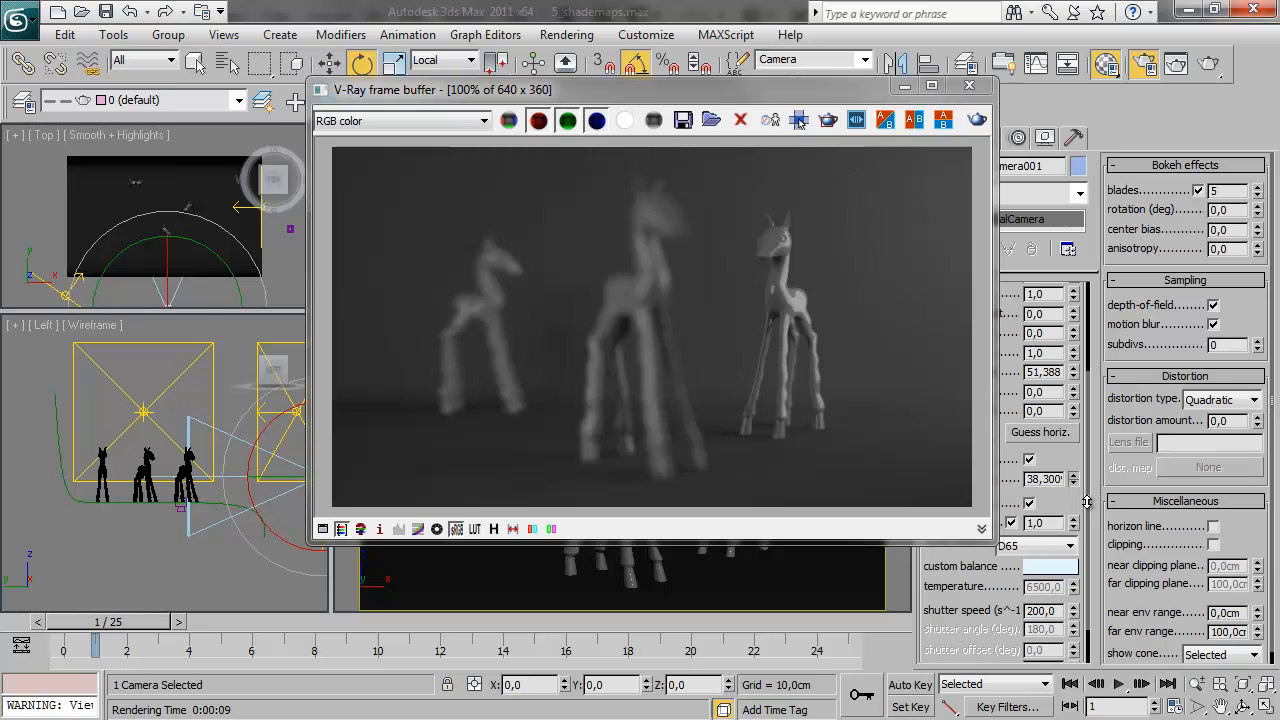
left_click(904, 86)
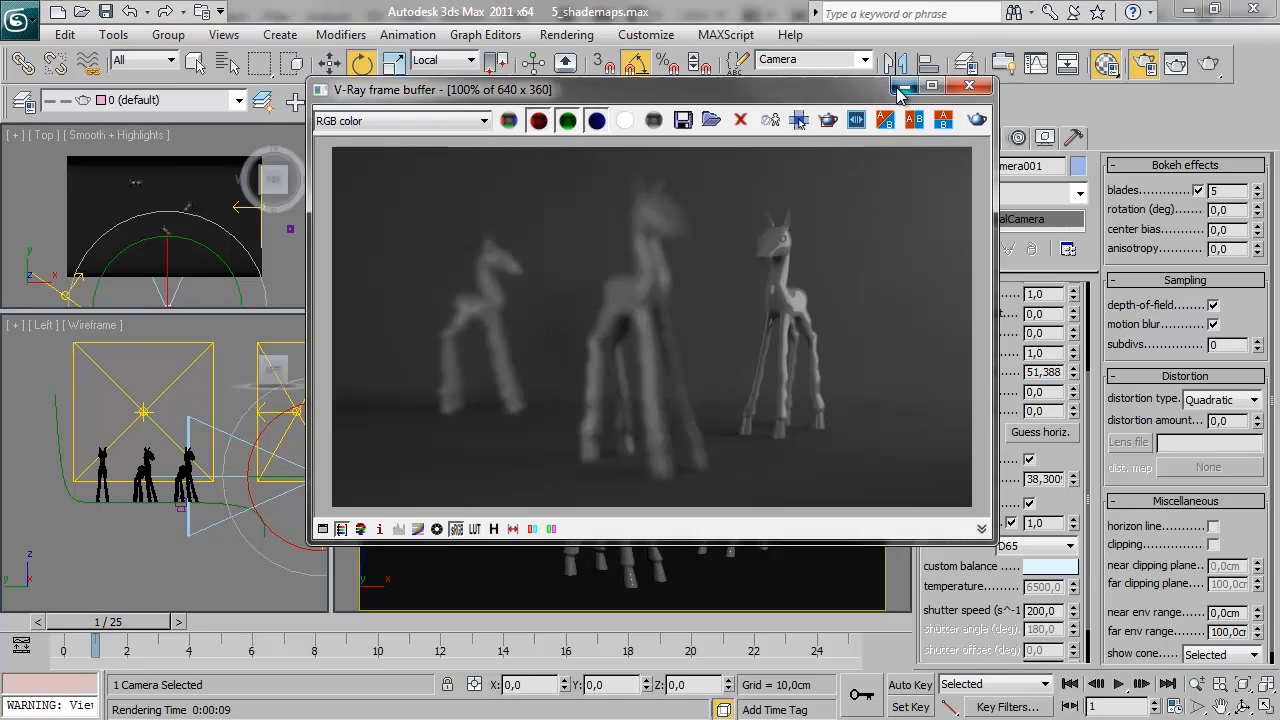
mouse_move(1076, 481)
left_mouse_down()
mouse_move(1068, 411)
mouse_move(1079, 482)
left_mouse_up()
left_click(1209, 66)
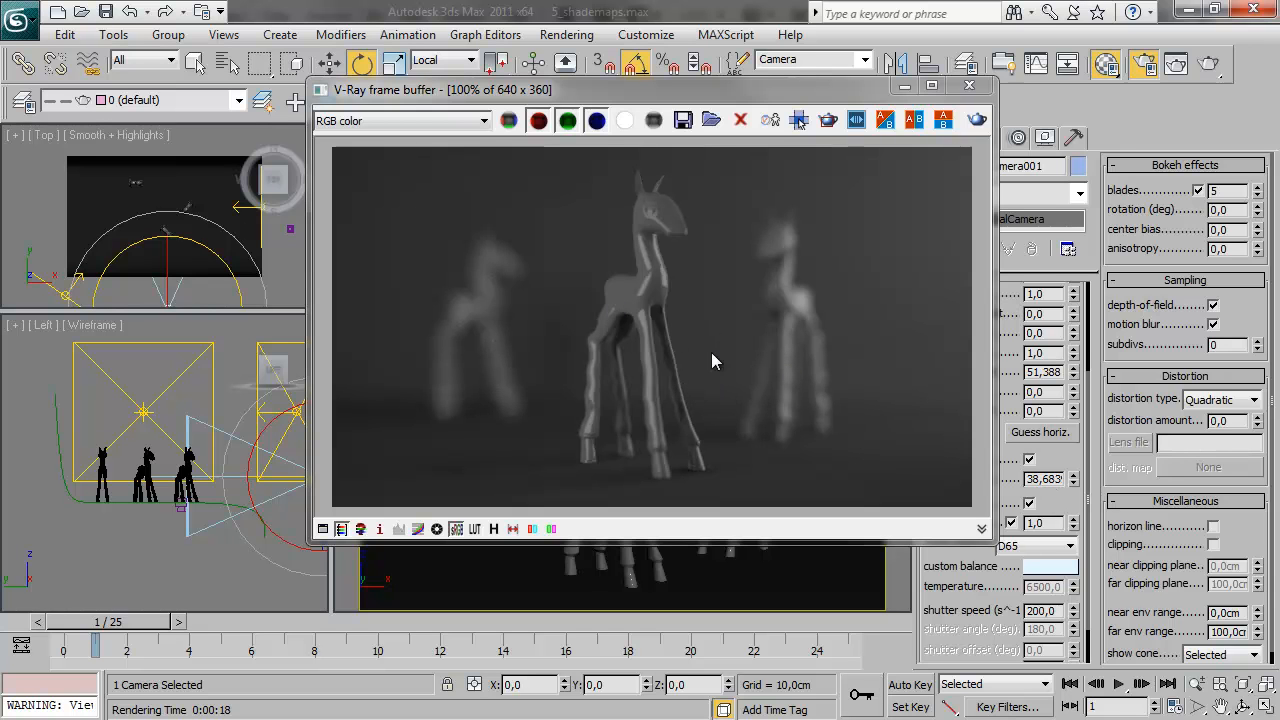
Select the StereoscopicHelper set and examine the saved shademap files in the Final folder without choosing one
left_click_drag(671, 87, 514, 146)
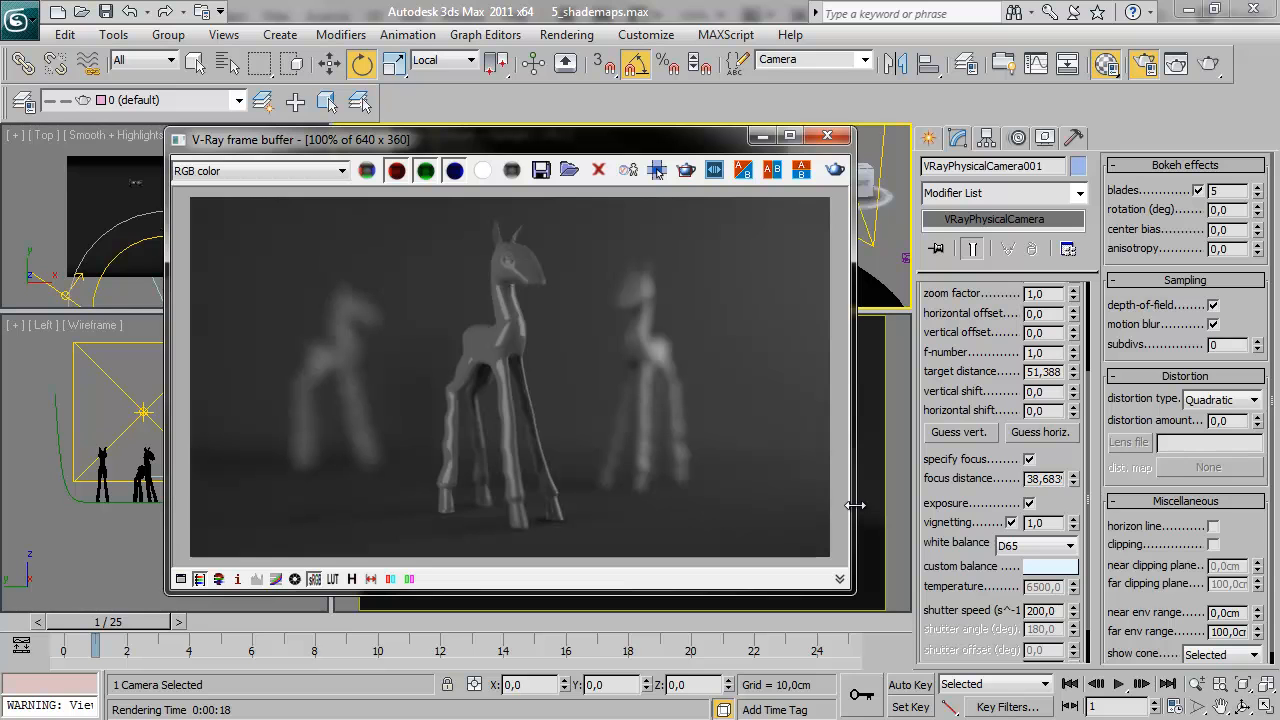
left_click(853, 59)
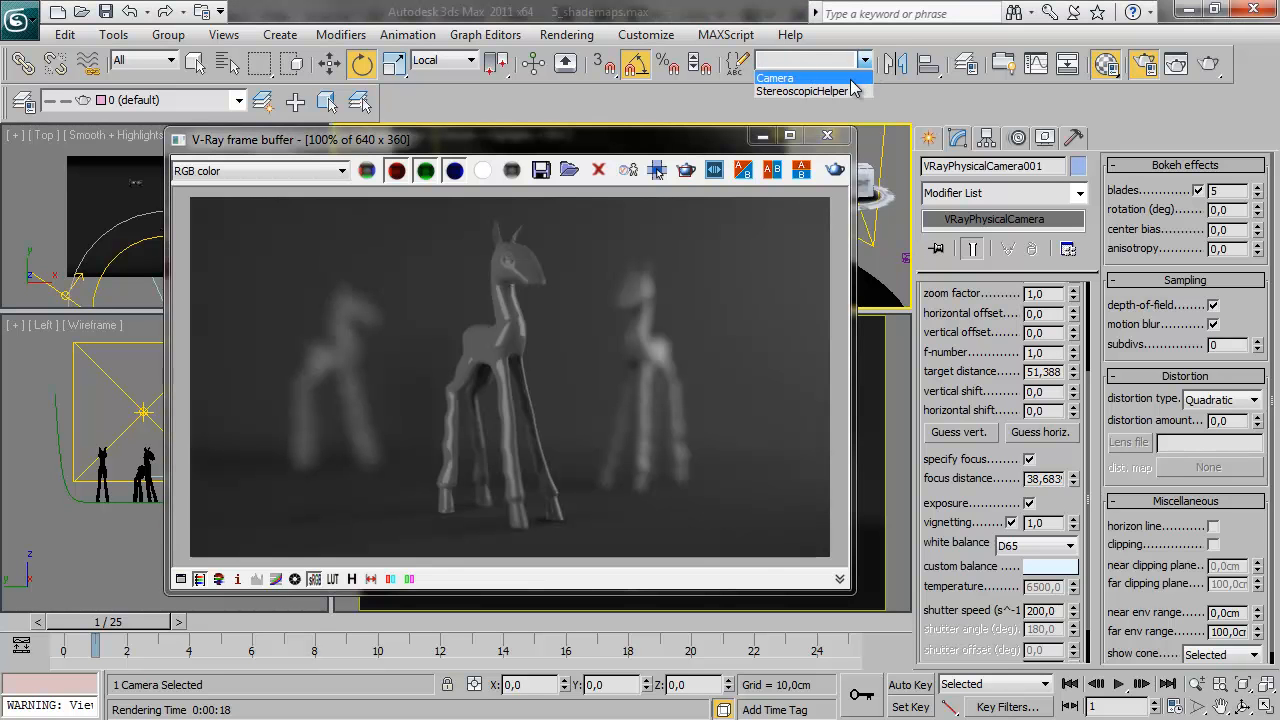
left_click(810, 90)
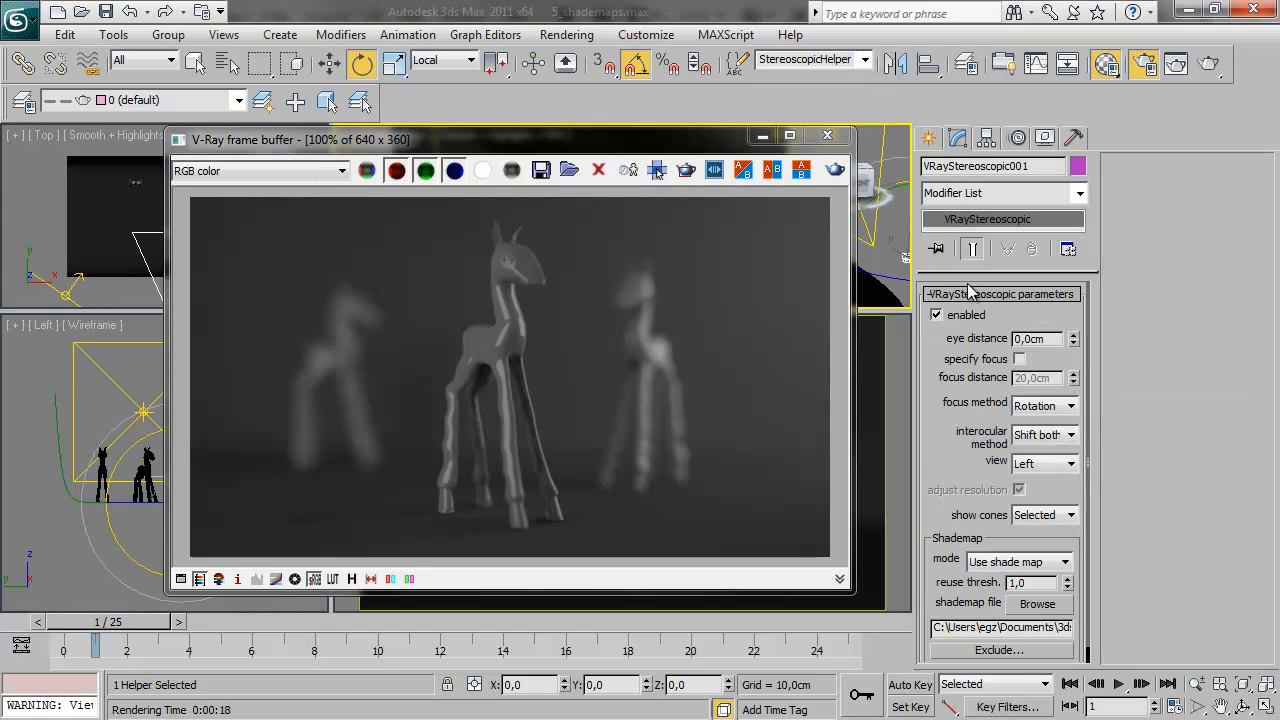
left_click(1037, 604)
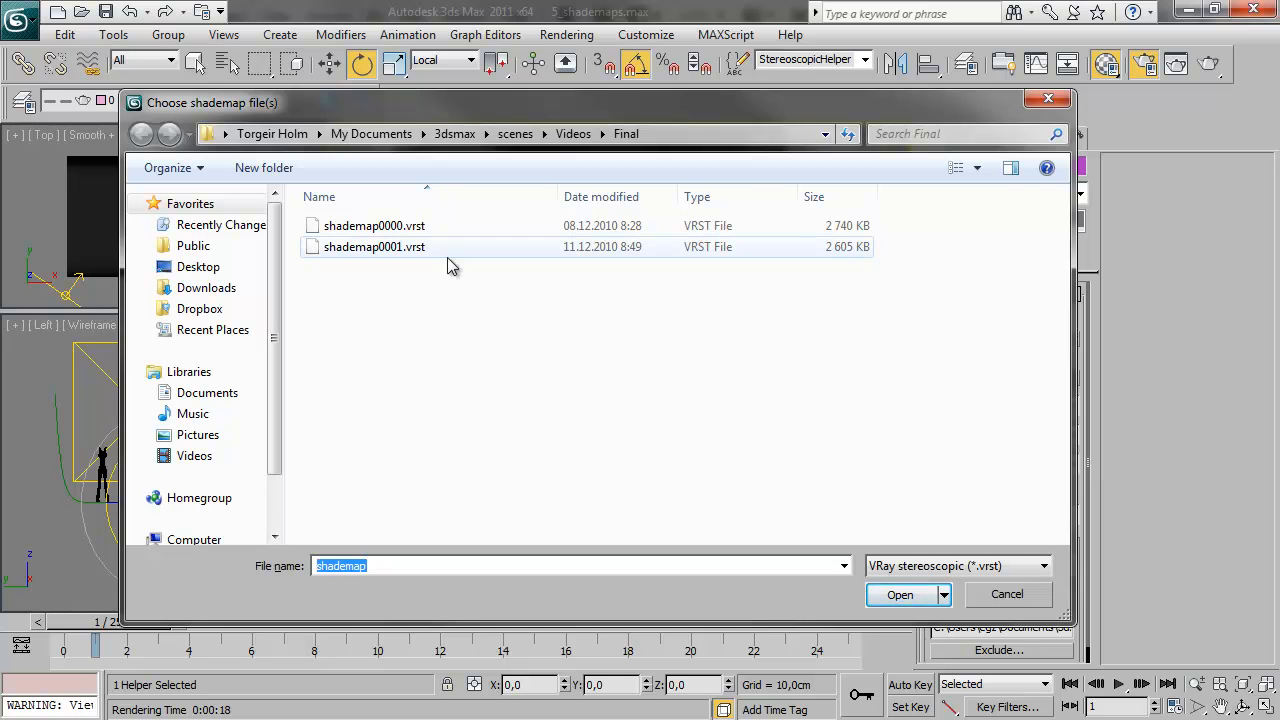
left_click(987, 598)
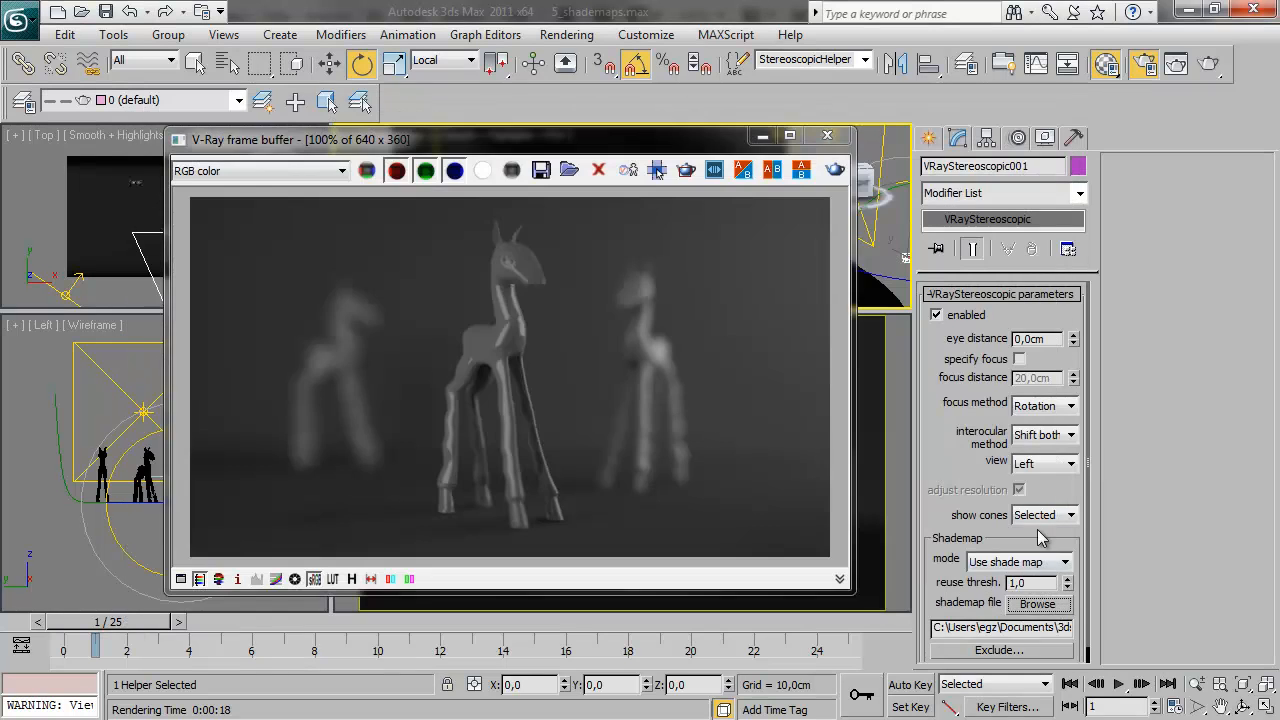
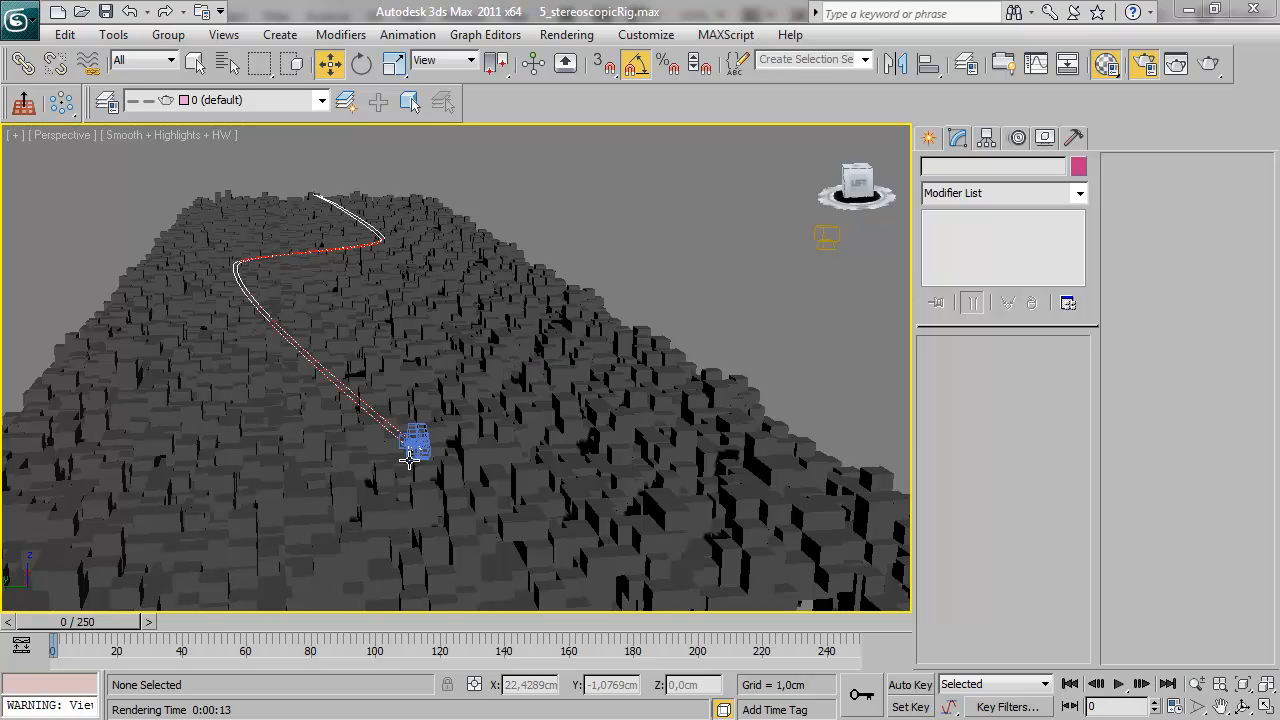
Scrub through the camera rig's animation along the path, show all four viewports, and stop at frame 41
left_click_drag(90, 624, 353, 640)
key("w")
key("alt+w")
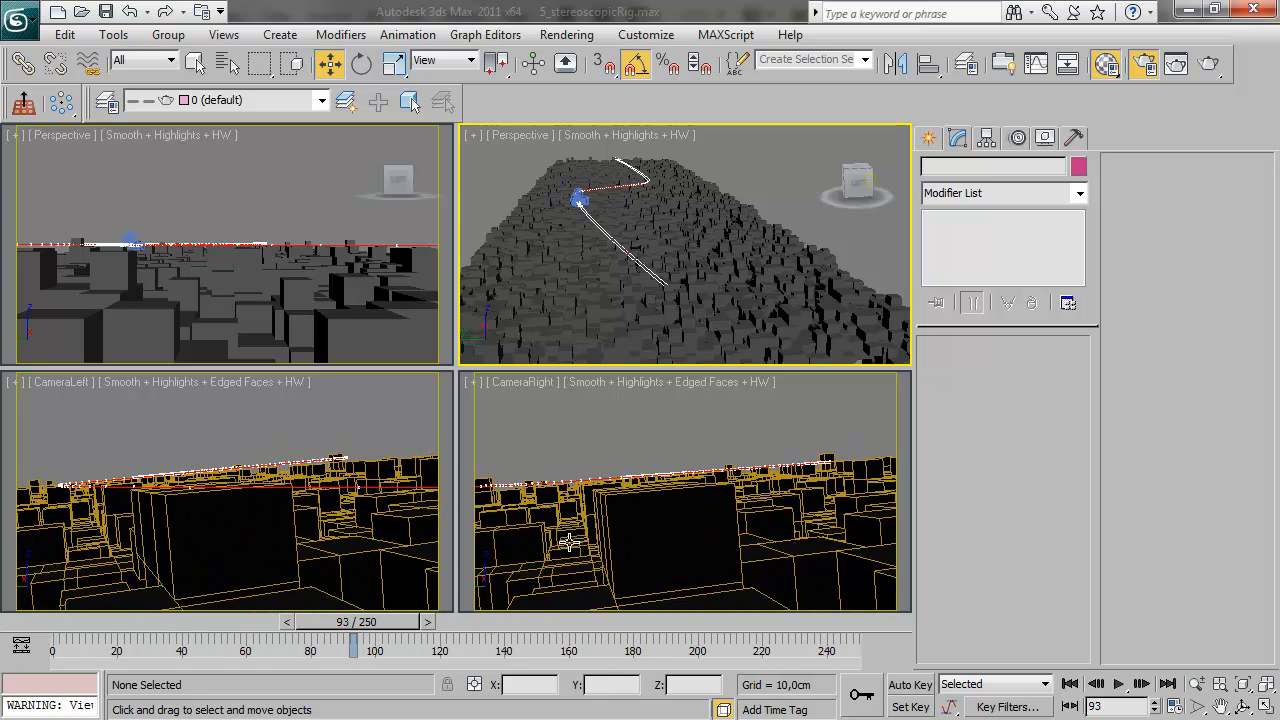
left_click_drag(388, 626, 234, 630)
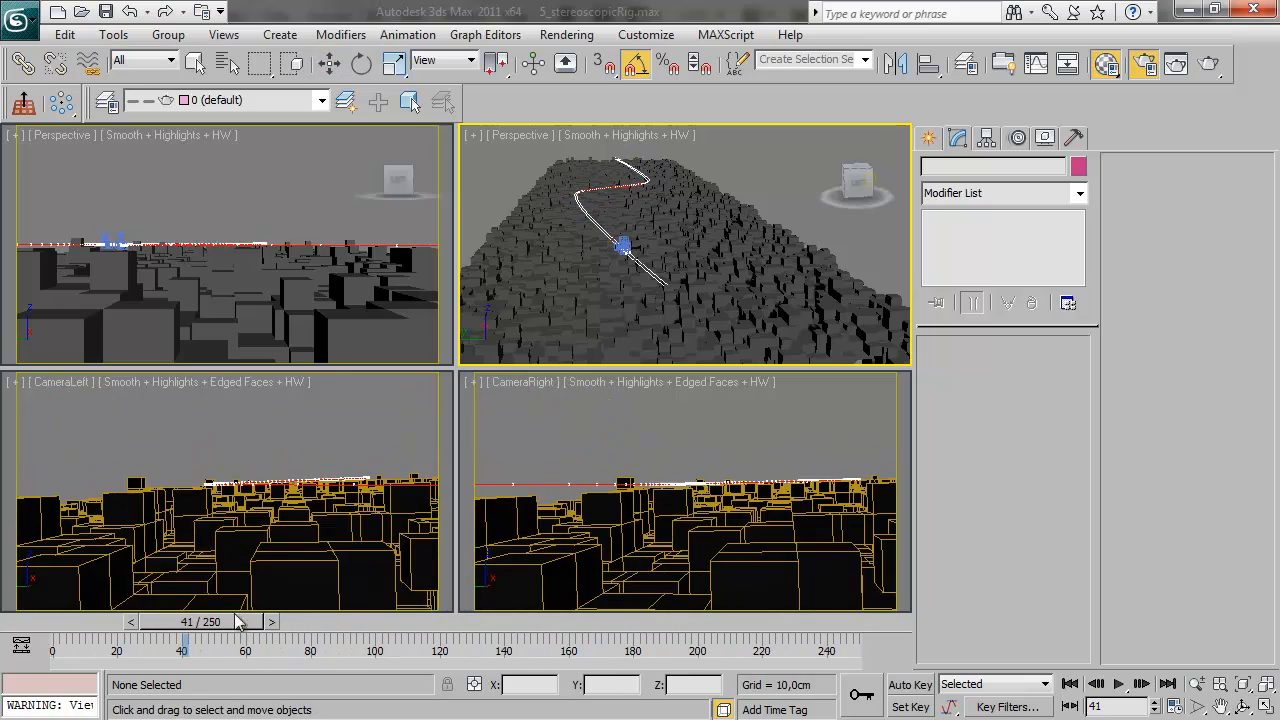
Place a VRayStereoRig system in the perspective view, above the field of boxes
middle_click_drag(677, 263, 743, 197)
left_click(764, 172)
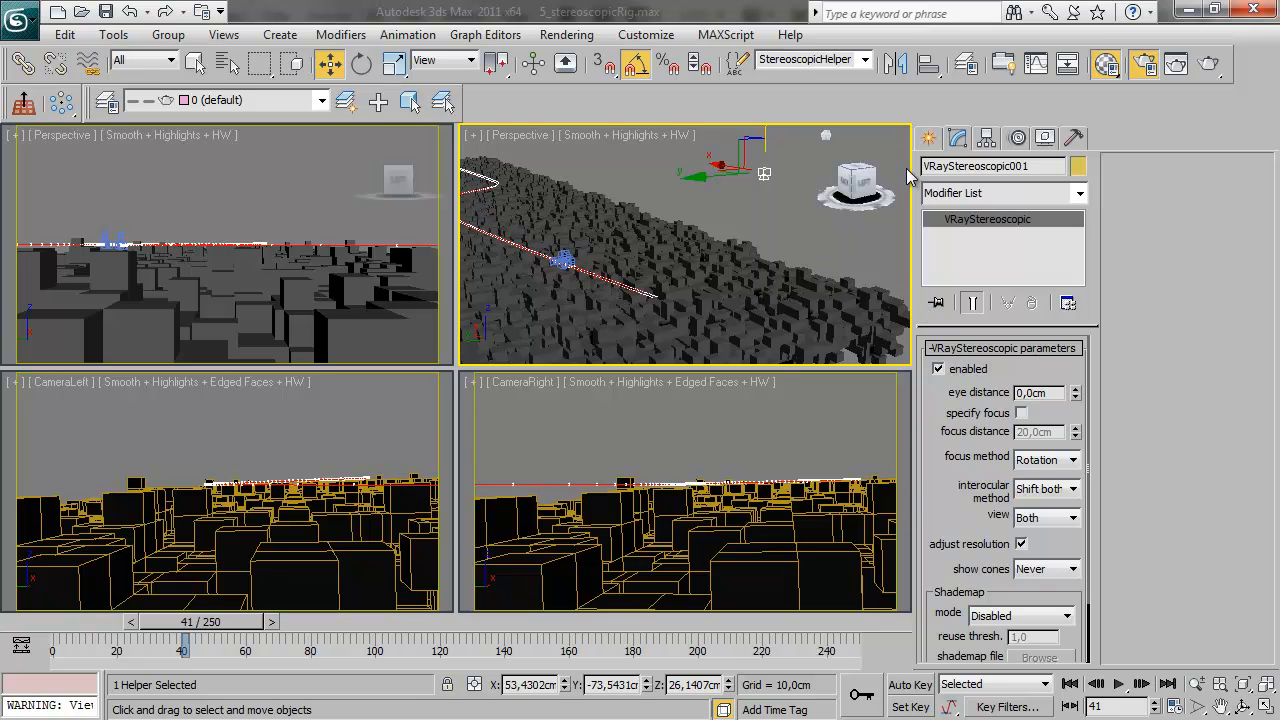
left_click(929, 138)
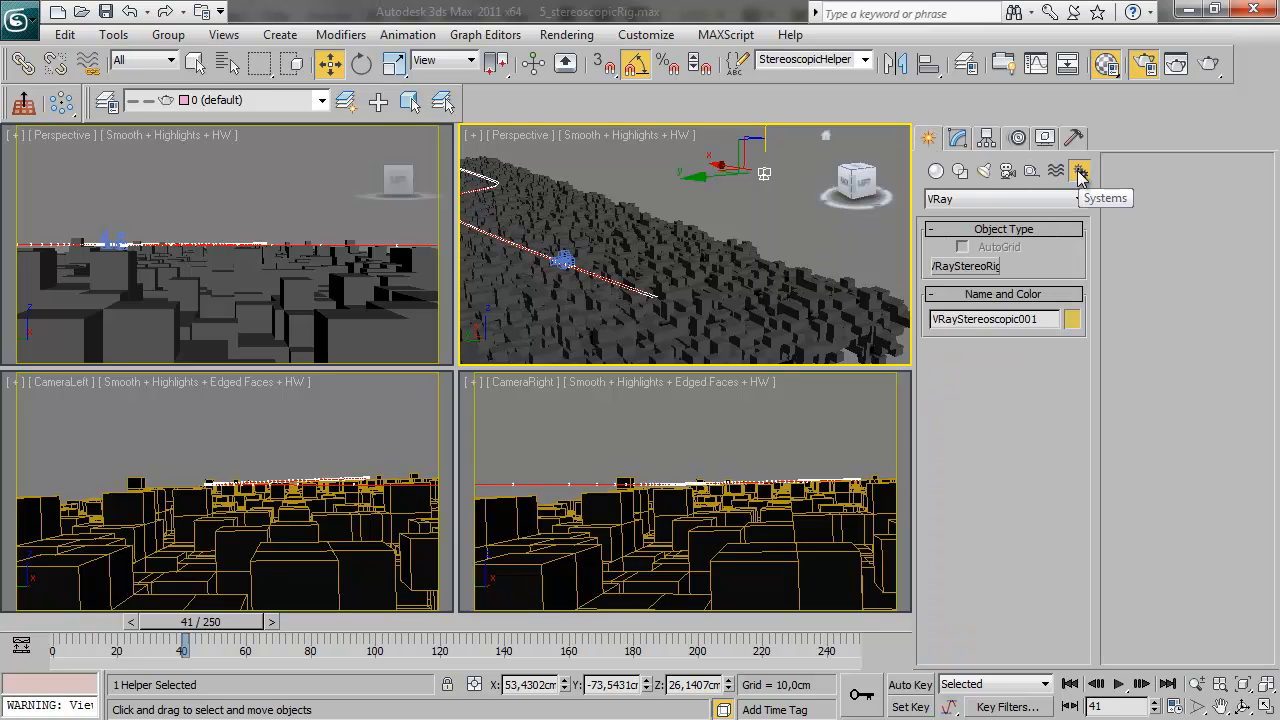
left_click(1029, 197)
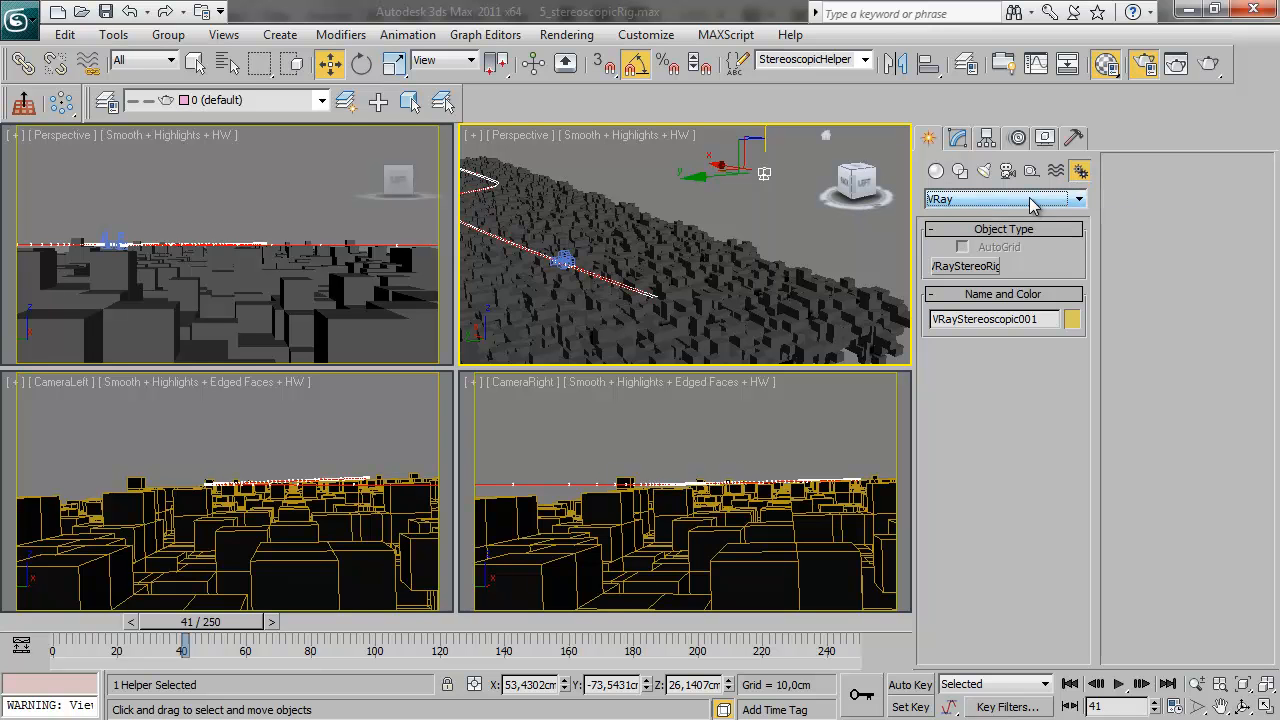
left_click(973, 268)
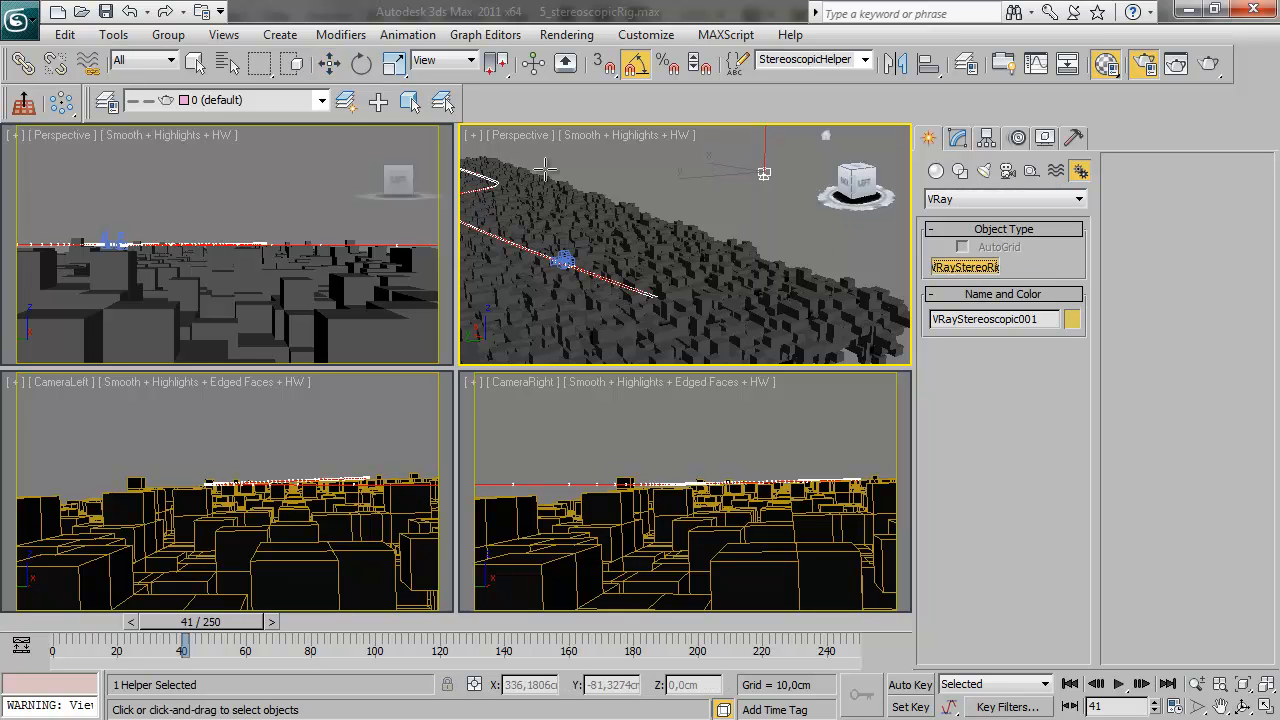
left_click_drag(572, 152, 618, 177)
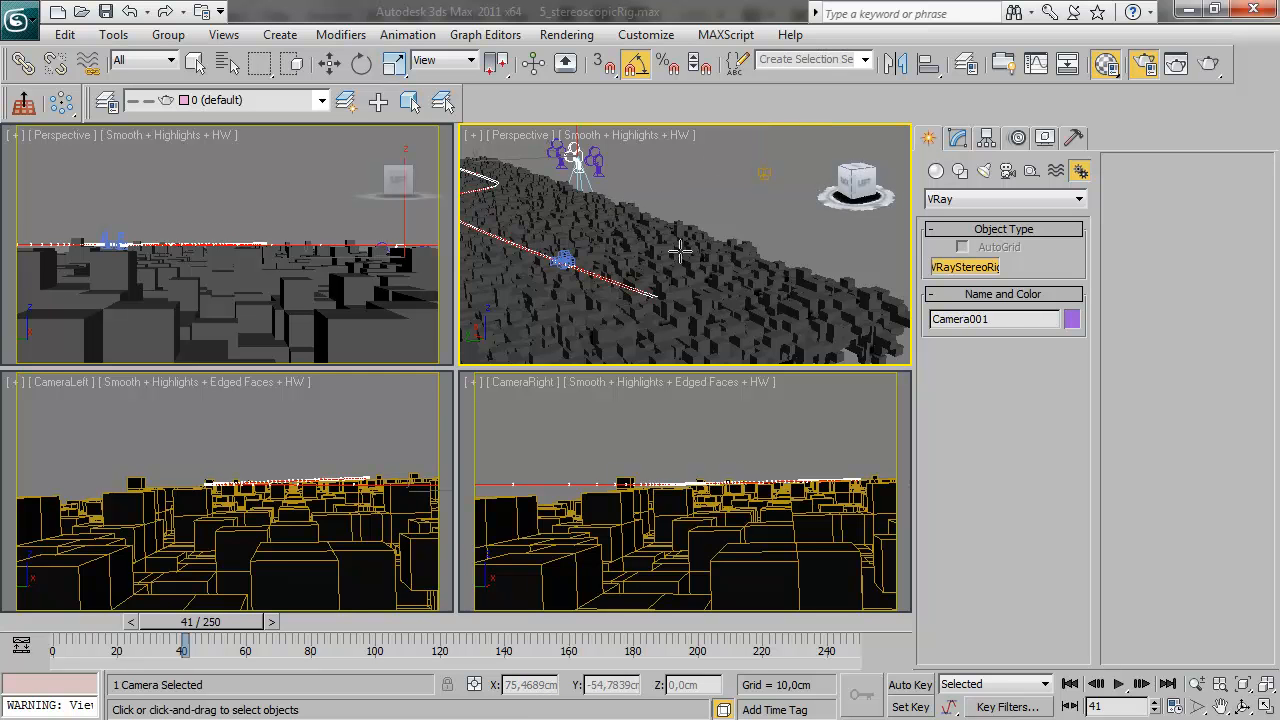
middle_click_drag(643, 193, 663, 229, "alt")
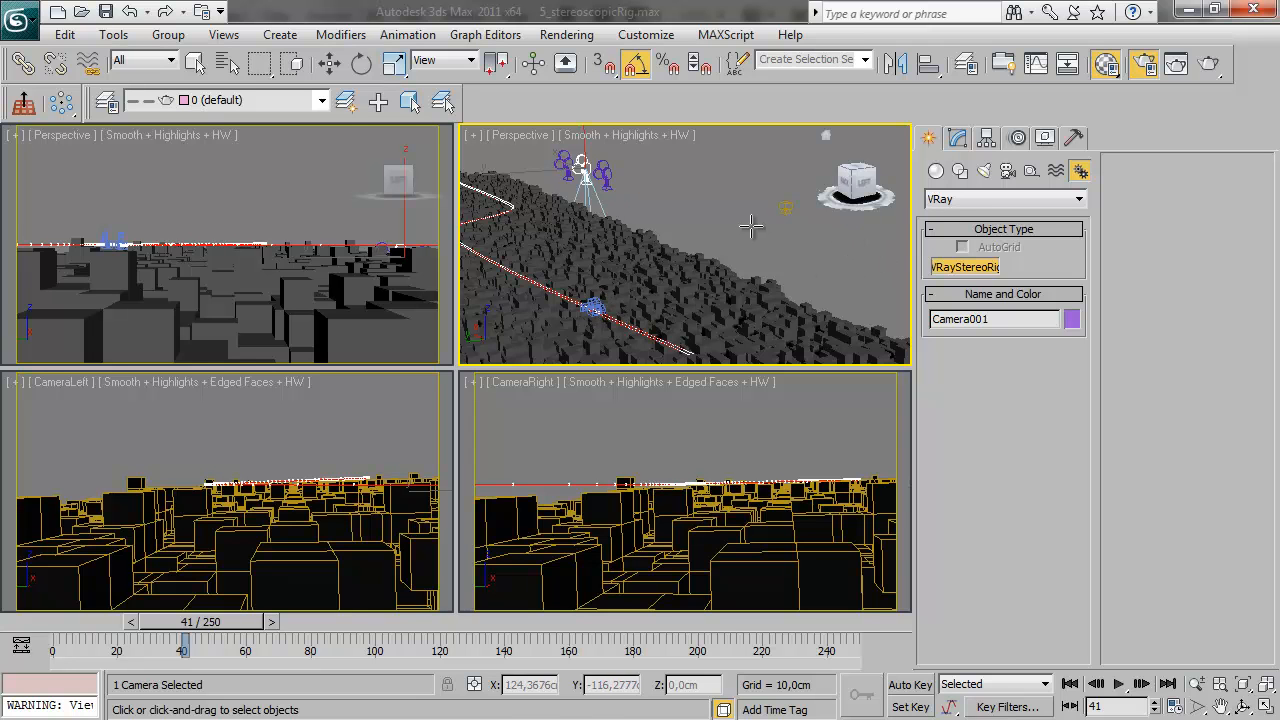
Replace the stereo rig's left and right cameras with CameraLeft and CameraRight in its motion parameters
left_click(1019, 139)
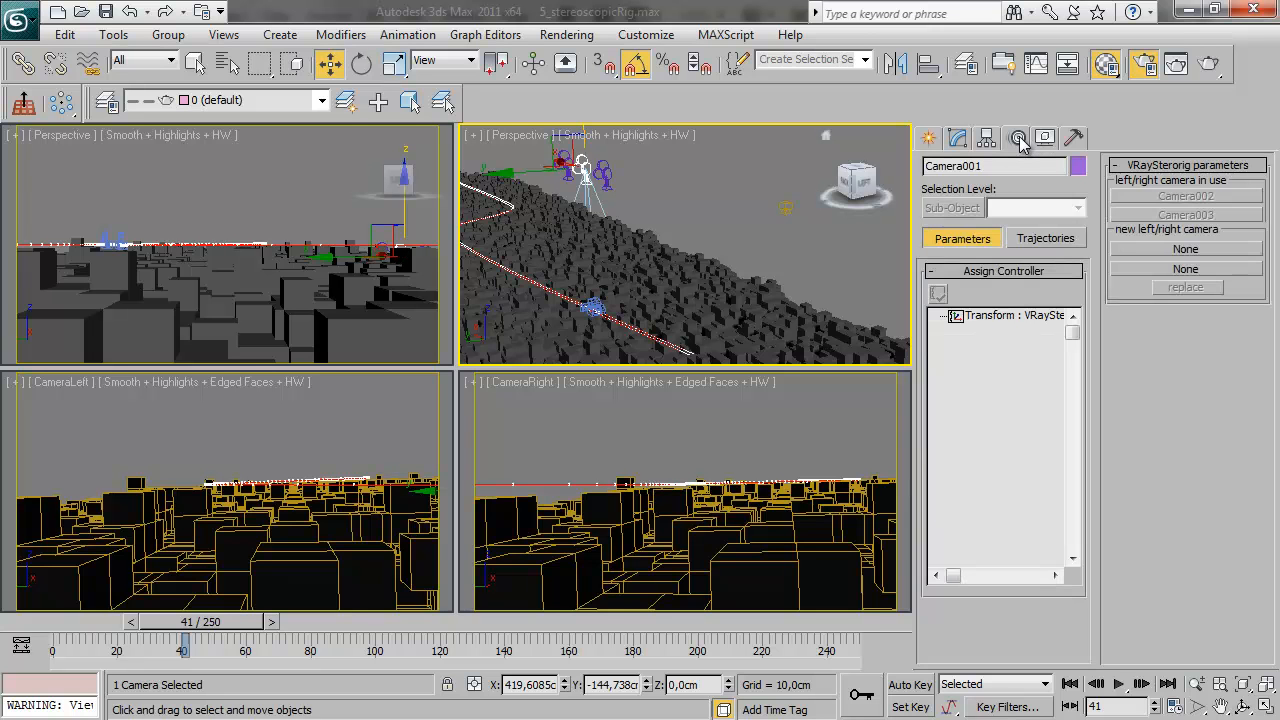
left_click(1012, 317)
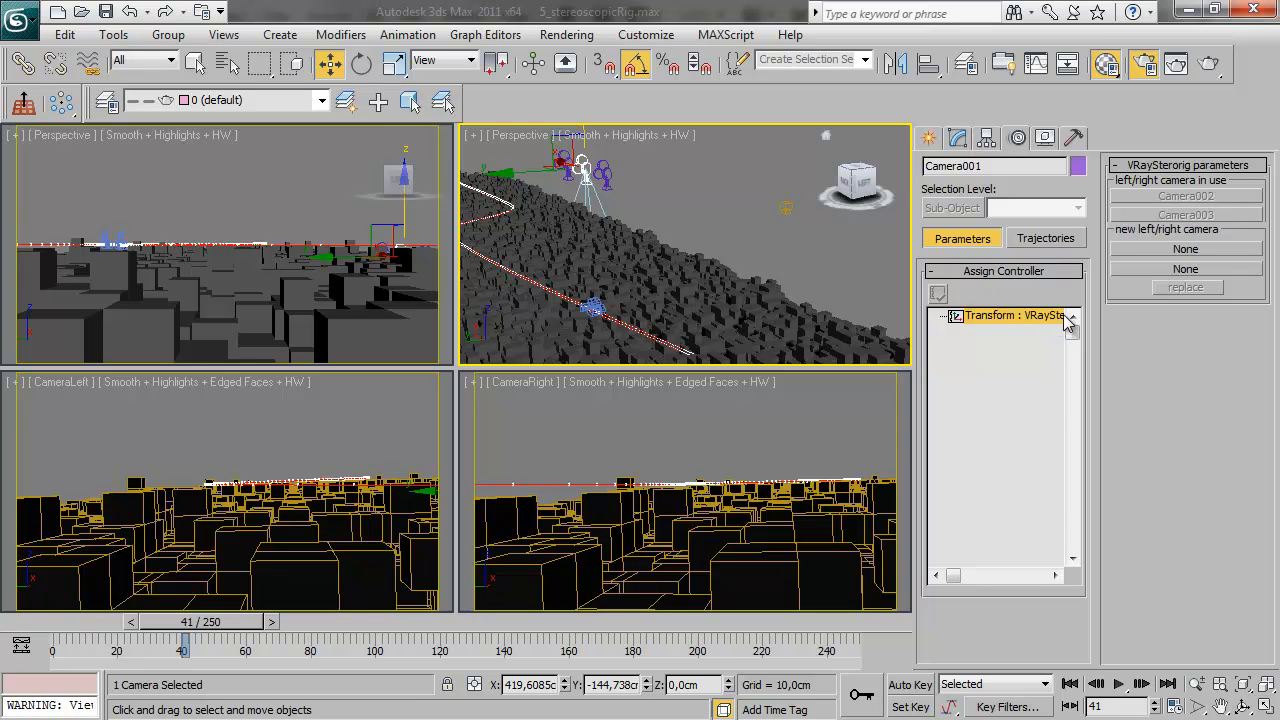
left_click(1185, 249)
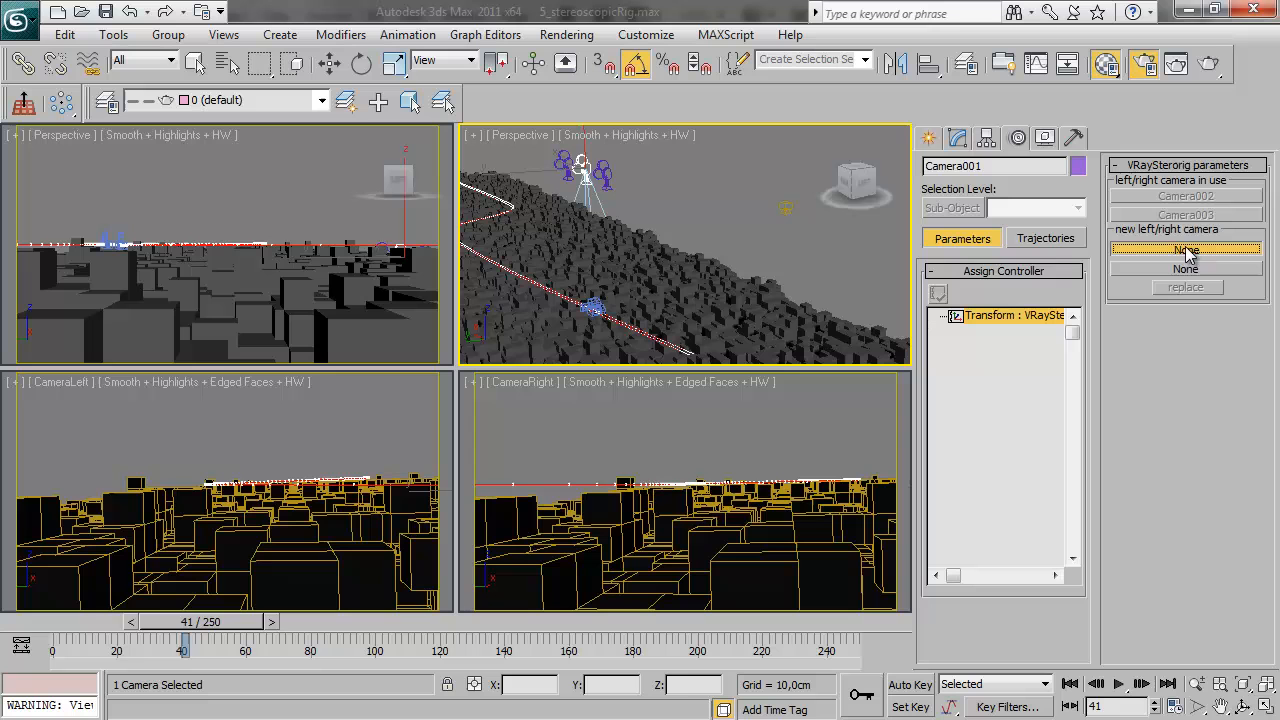
left_click(592, 308)
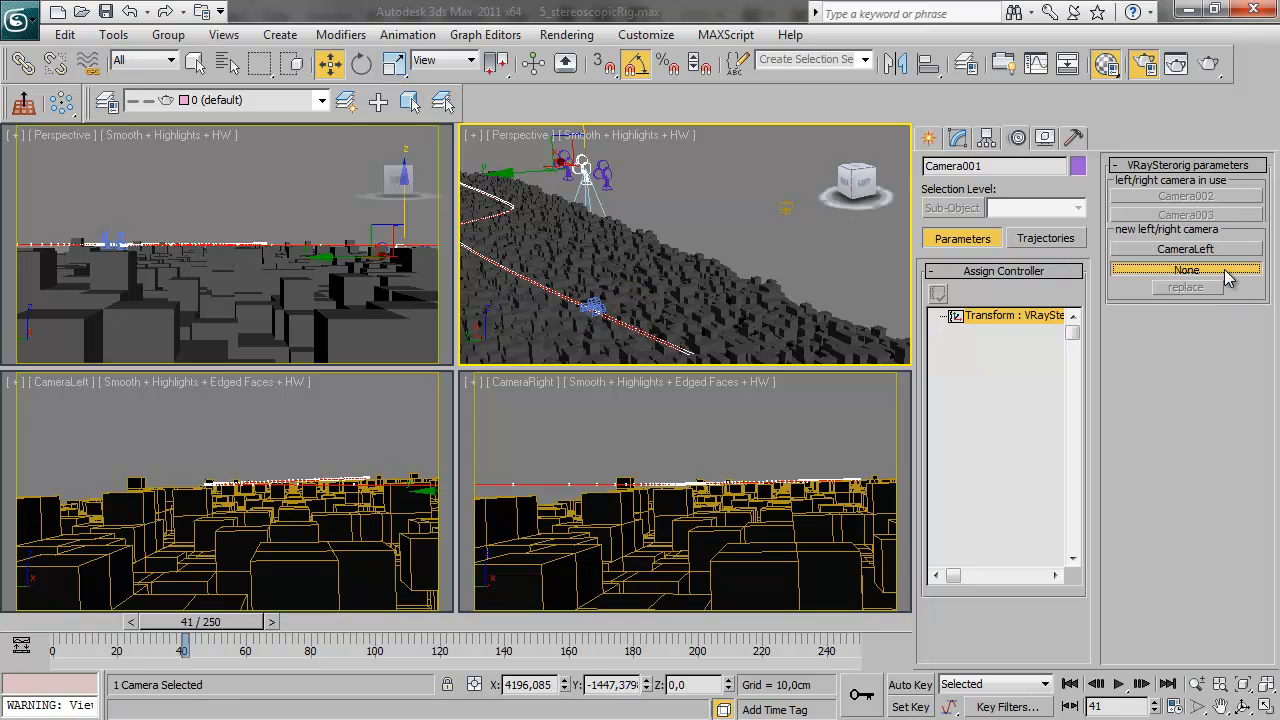
left_click(598, 309)
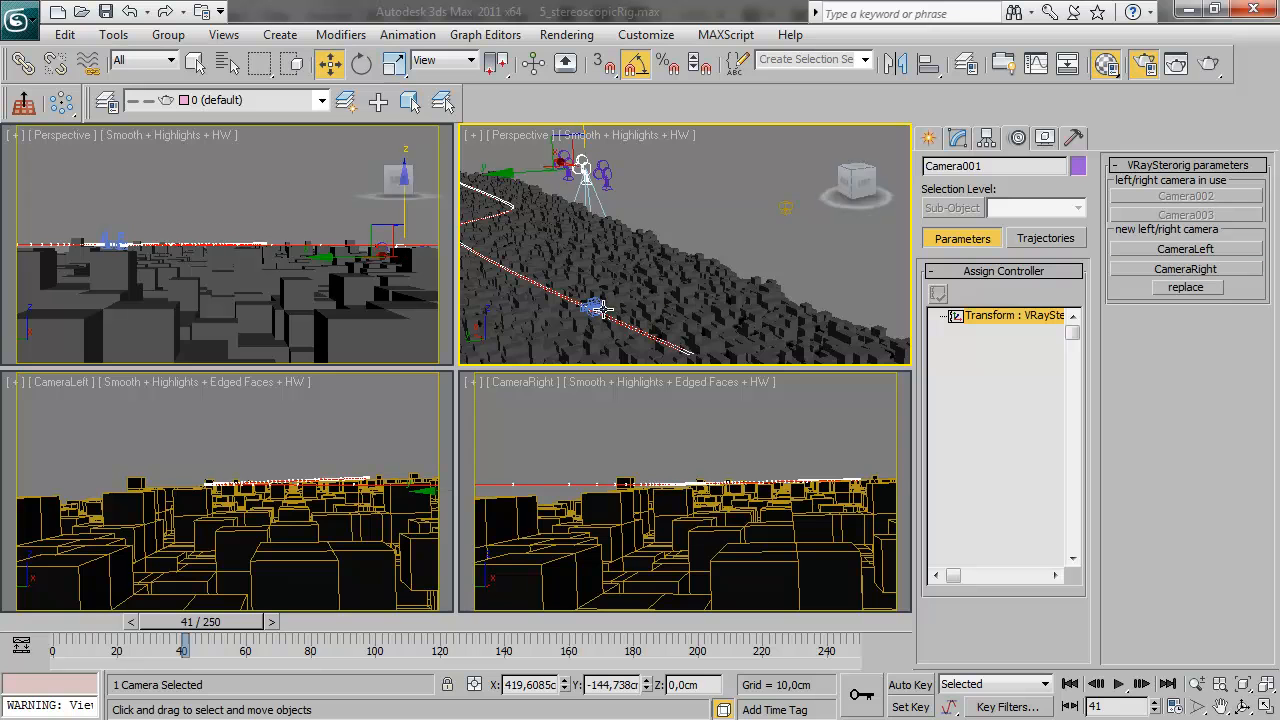
left_click(1197, 293)
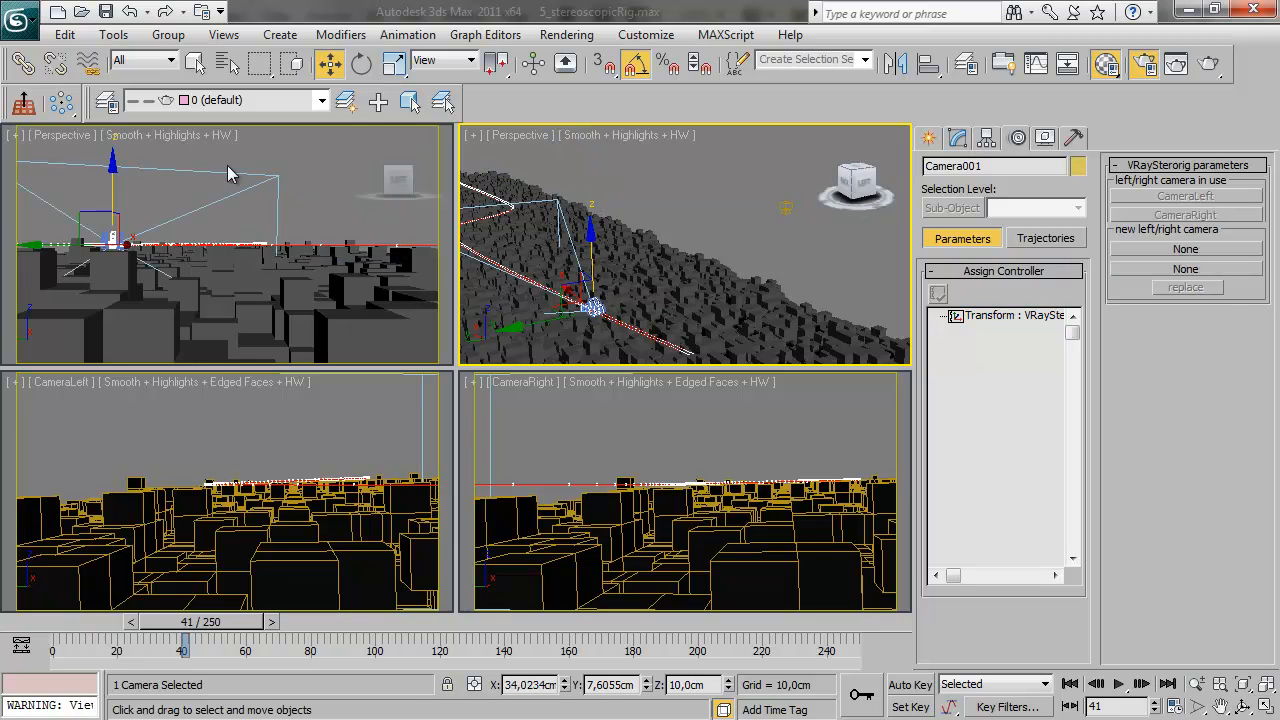
Show Camera001 in the unused side-on perspective viewport and scrub the animation to frame 54
left_click(57, 148)
key("c")
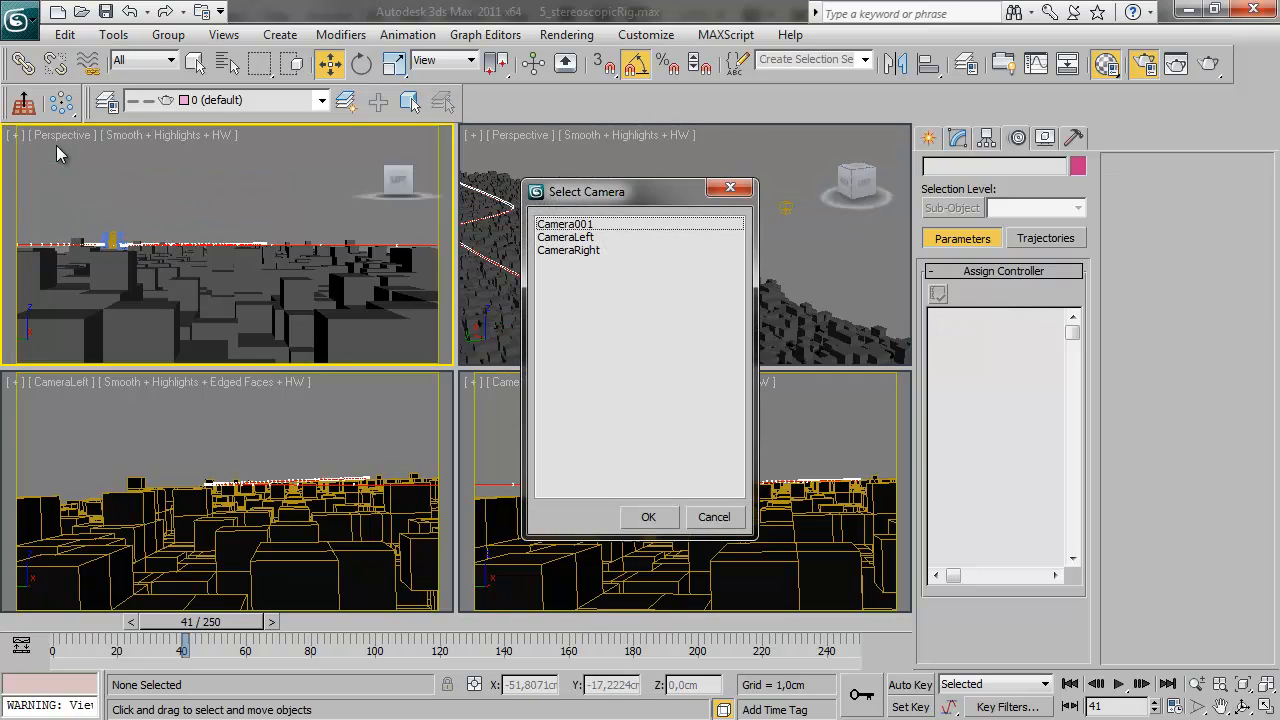
double_click(584, 224)
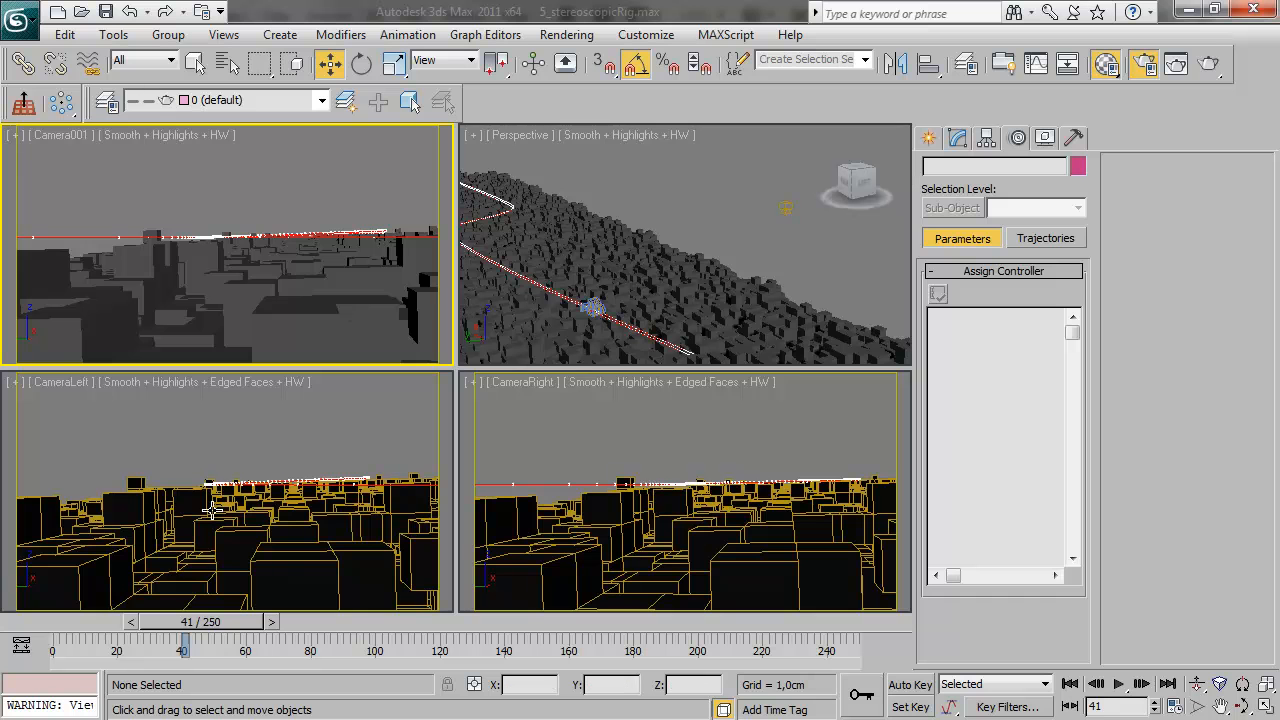
left_click_drag(203, 627, 228, 645)
key("w")
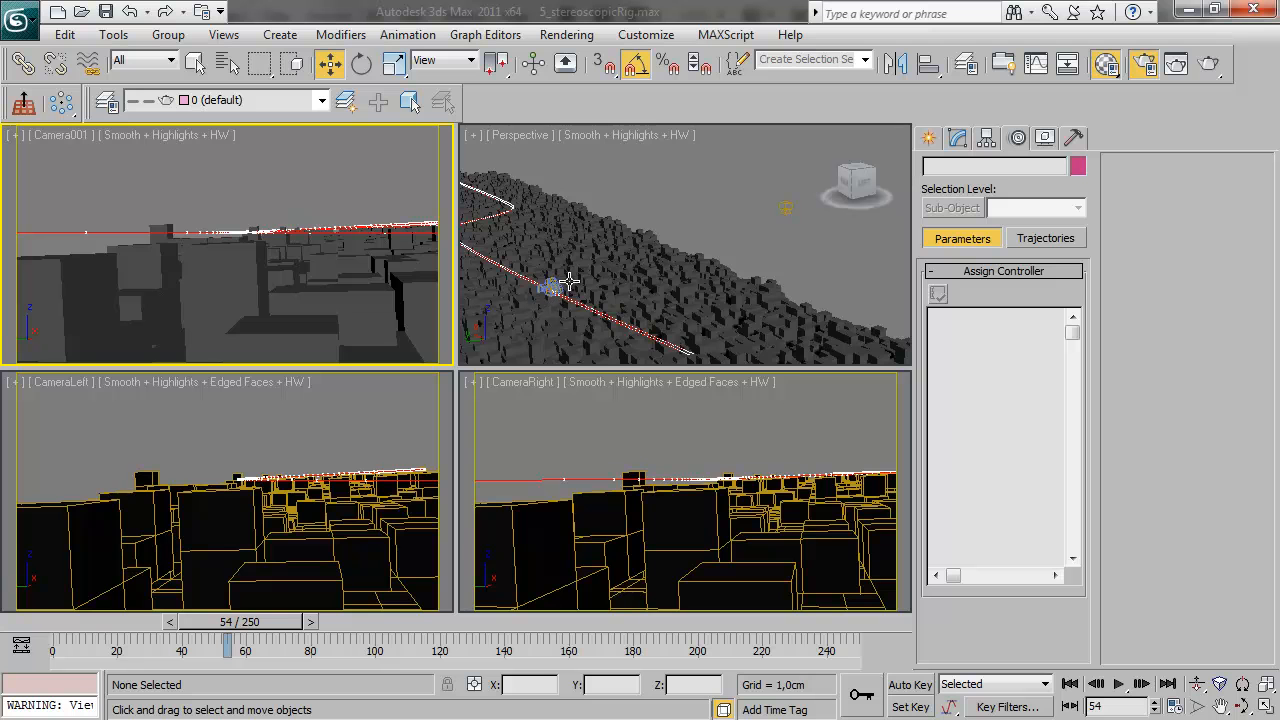
Select the VRayStereoscopic helper, render the Camera001 view, and show the stereo pair as a red/cyan anaglyph
left_click(783, 203)
left_click(952, 138)
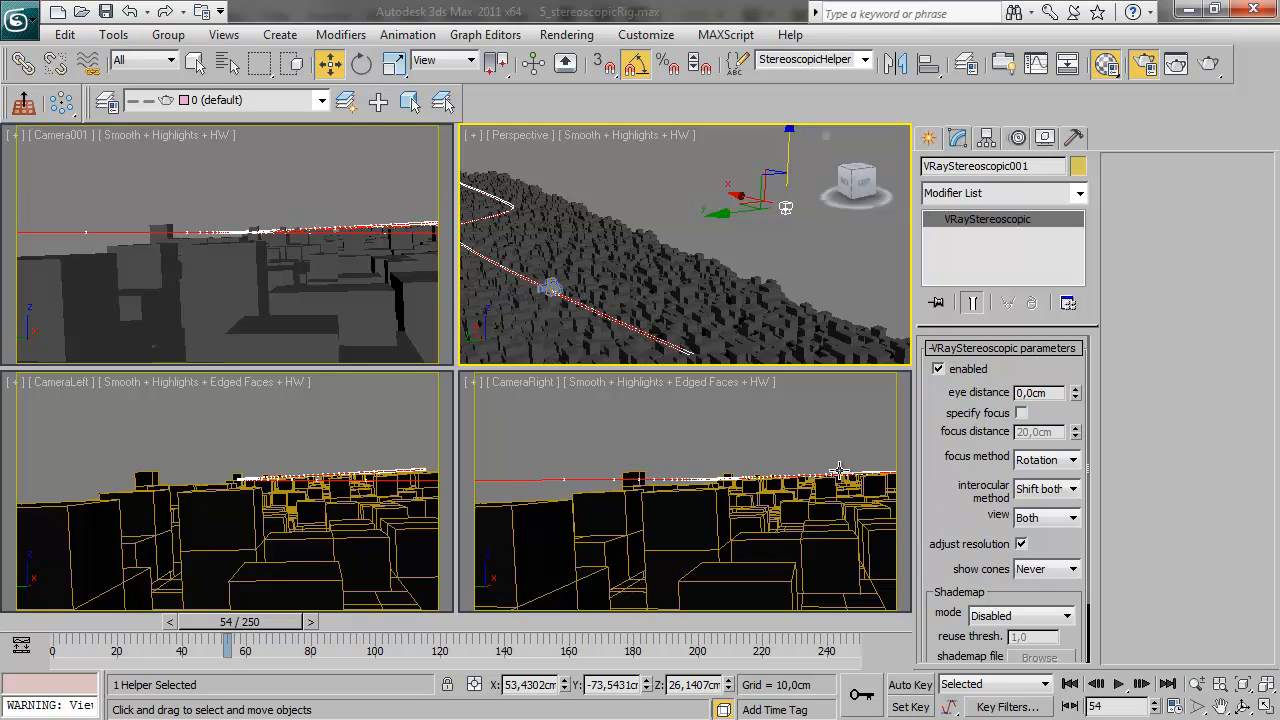
right_click(130, 176)
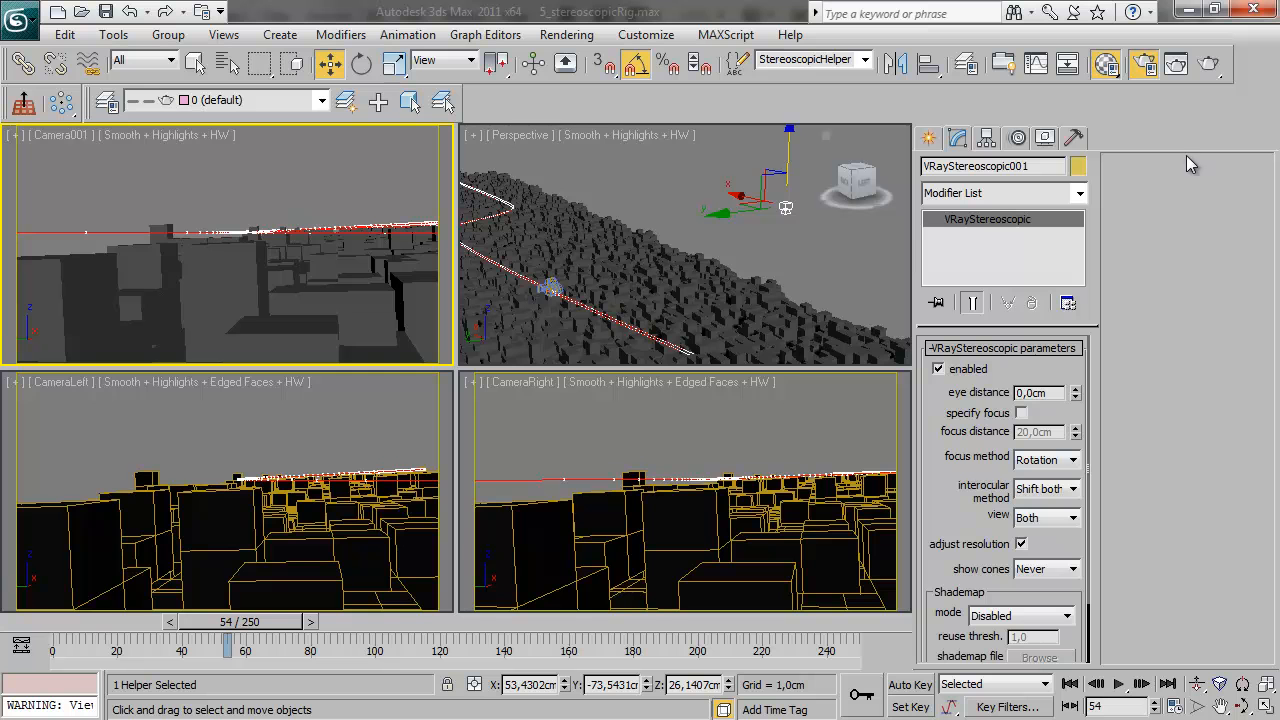
left_click(1208, 63)
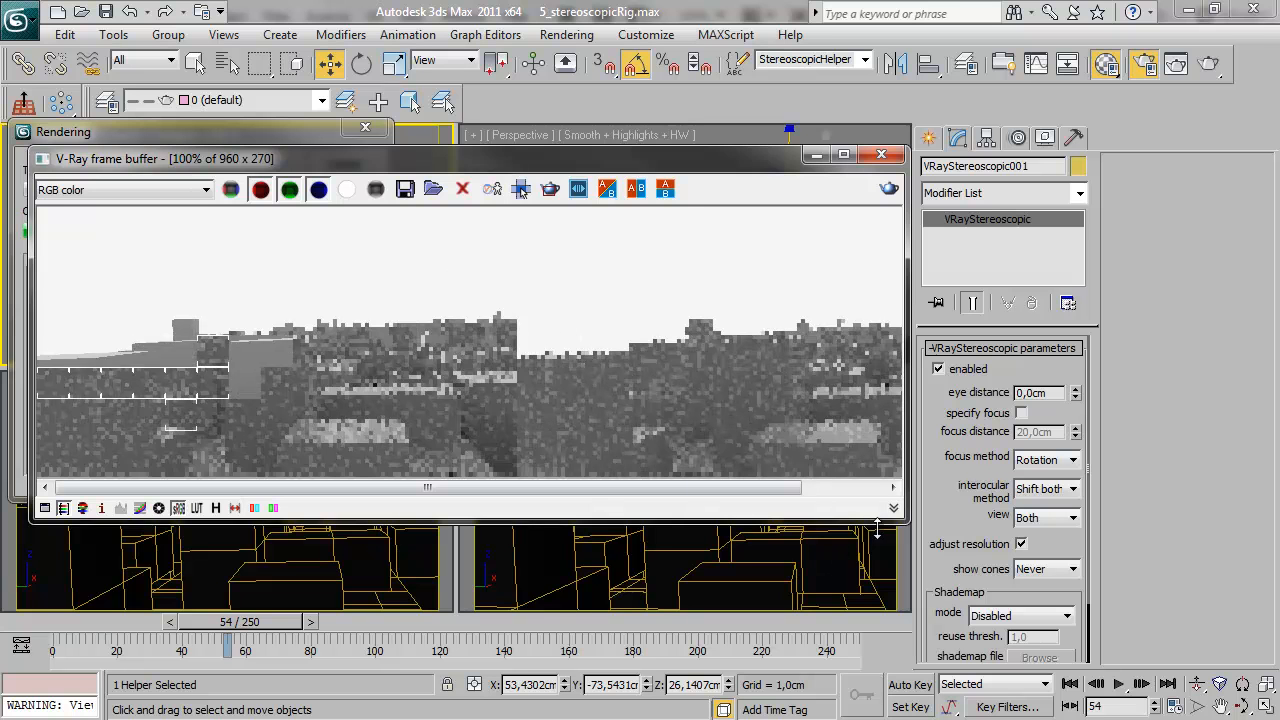
left_click_drag(906, 520, 990, 553)
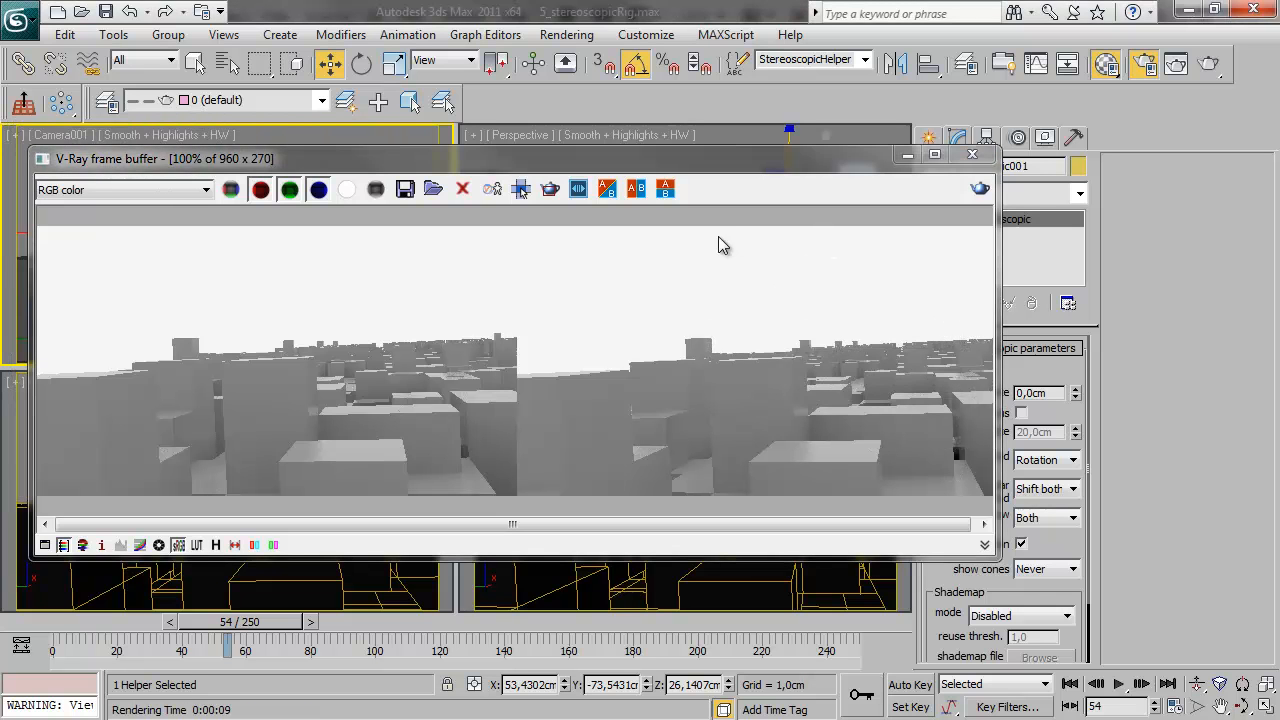
left_click(255, 545)
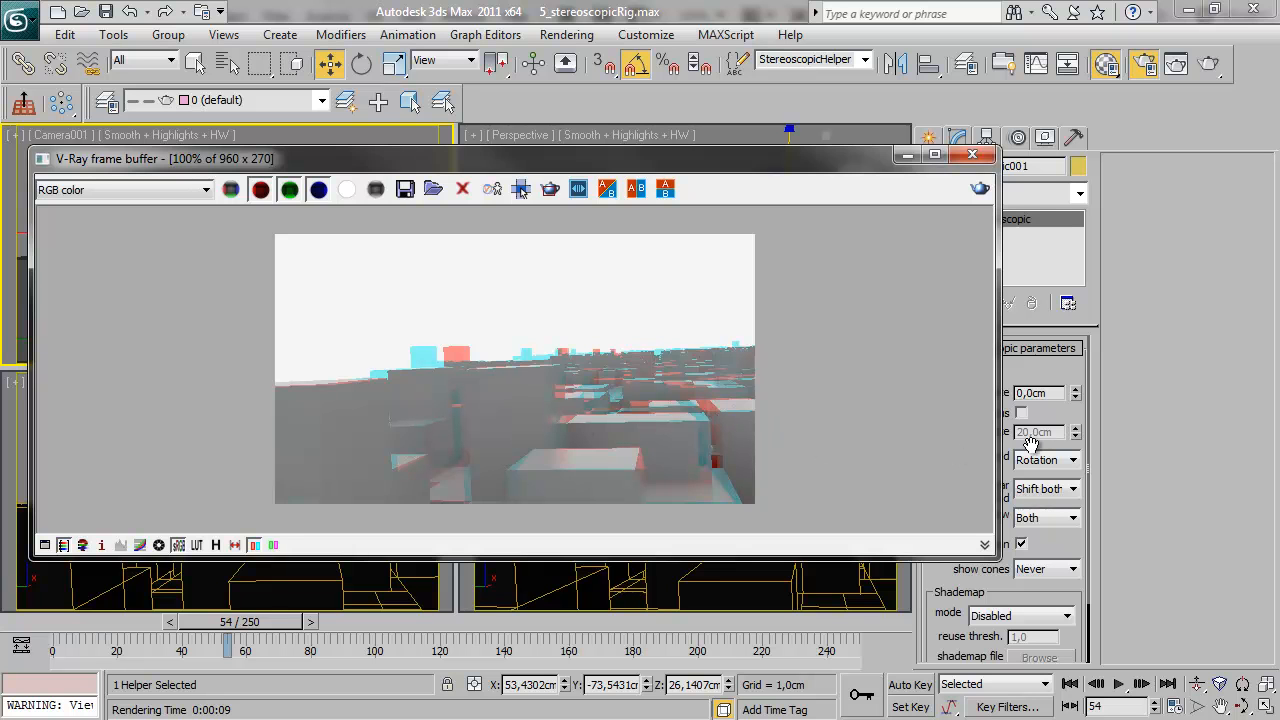
Set the VRayStereoscopic helper's eye distance to 20 cm and render the view again
left_click_drag(815, 162, 751, 105)
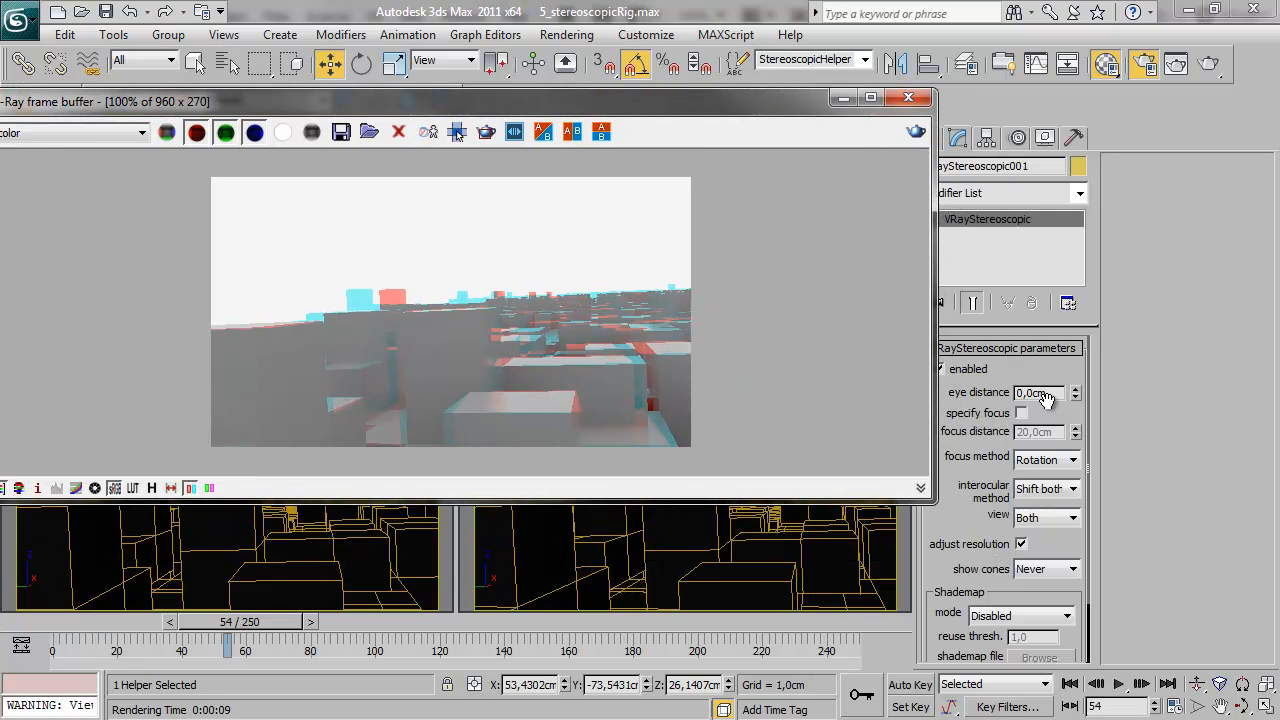
left_click_drag(1075, 396, 927, 354)
type("20")
key("Return")
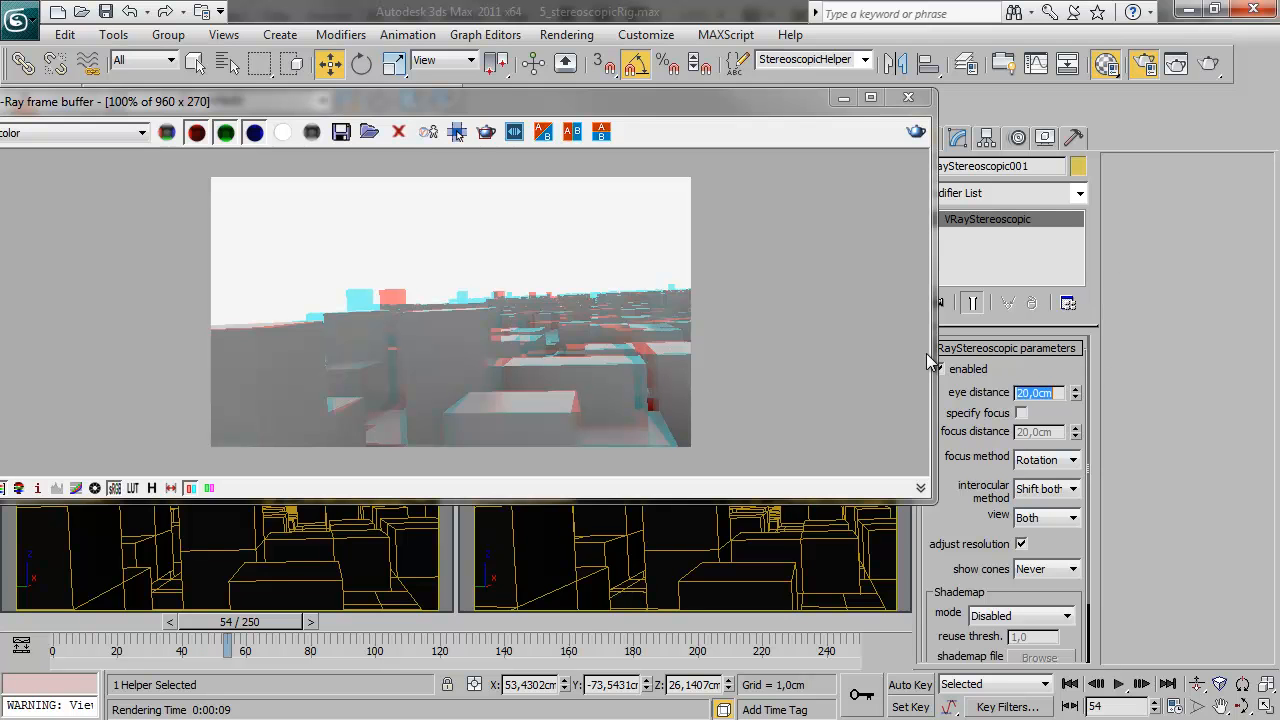
left_click(916, 132)
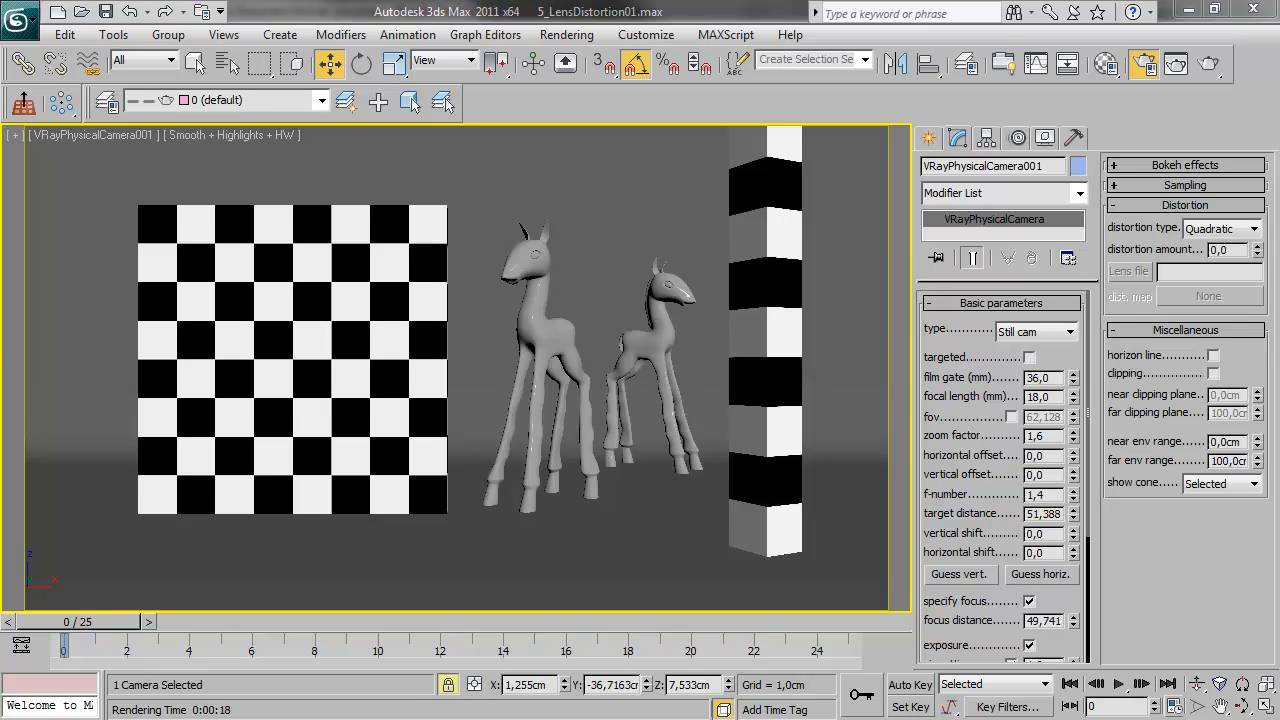
Render the undistorted checkerboard and giraffe scene and save the image to the render history
left_click(1208, 63)
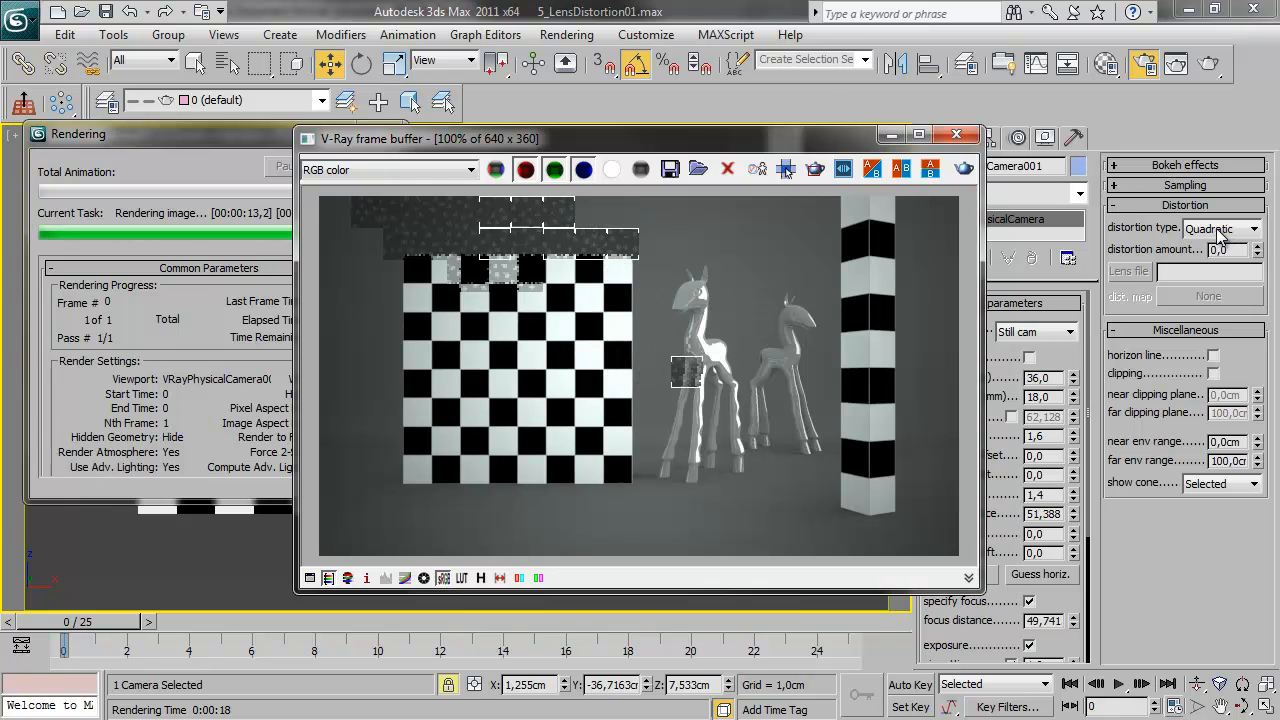
left_click(481, 577)
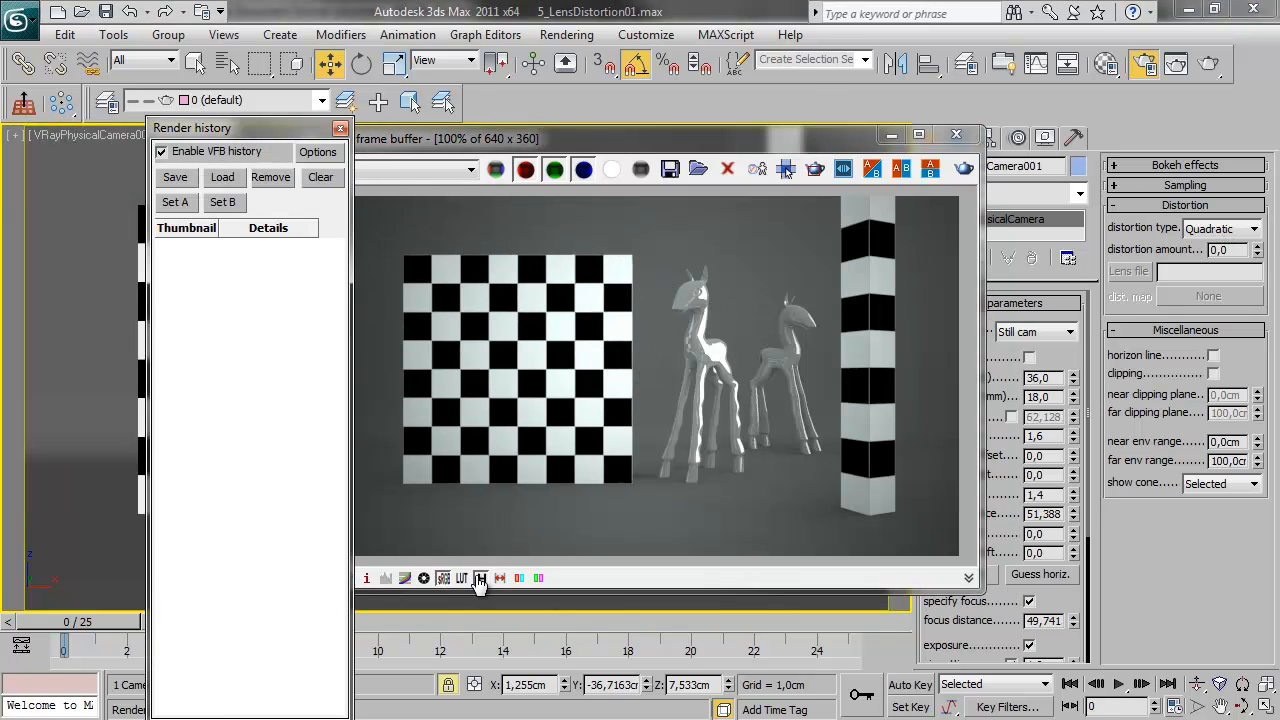
left_click(177, 178)
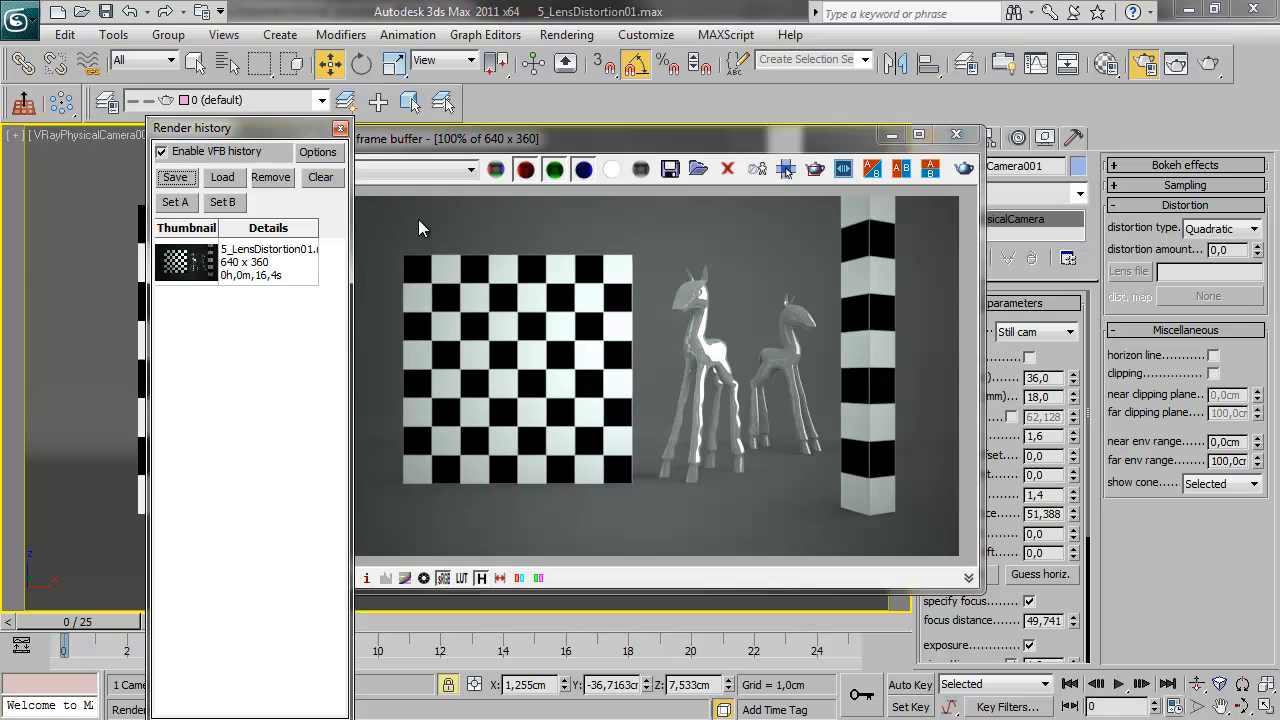
left_click(557, 142)
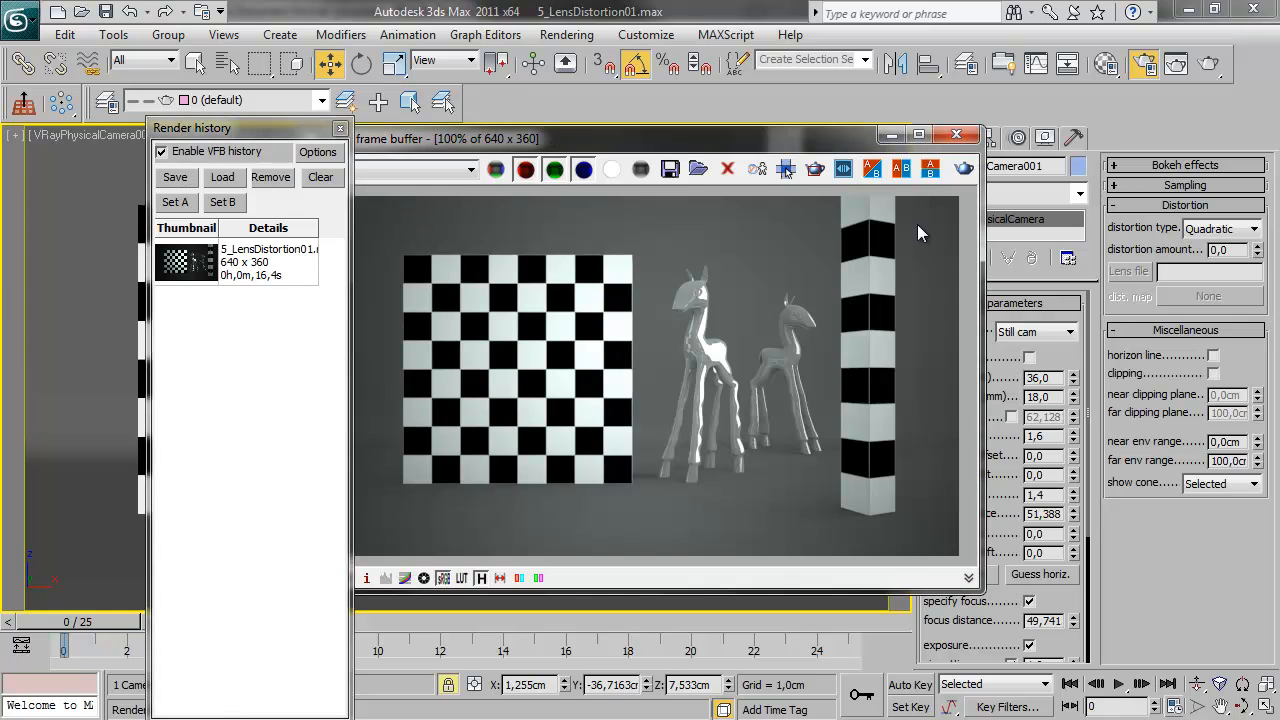
Try a Quadratic lens distortion with an amount of 0,54 on the physical camera
left_click(1254, 229)
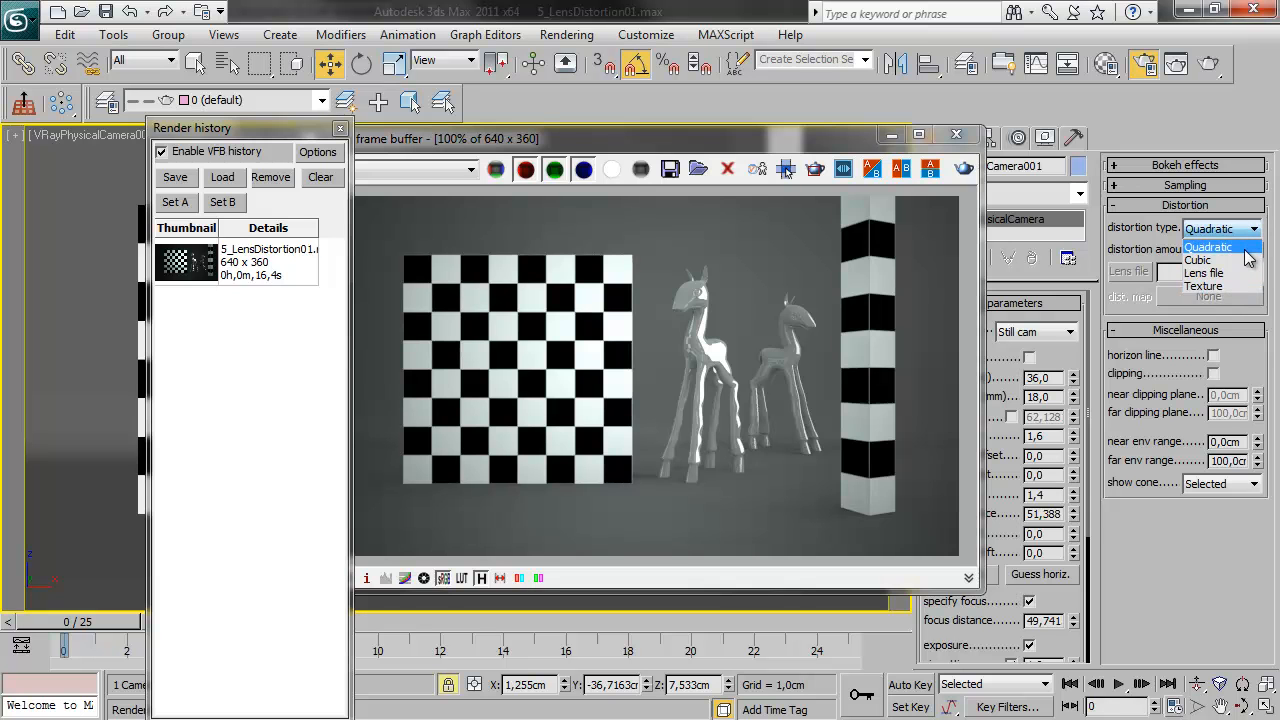
left_click(1210, 247)
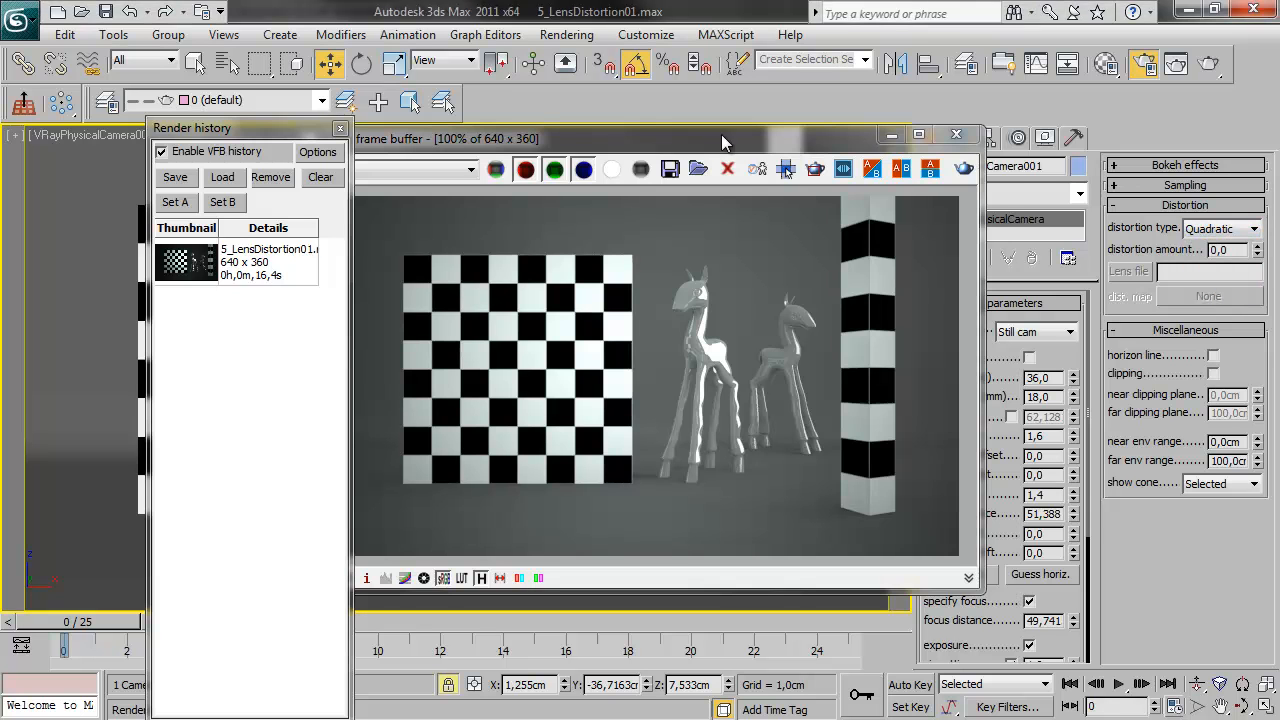
left_click_drag(790, 140, 709, 142)
left_click_drag(286, 131, 155, 83)
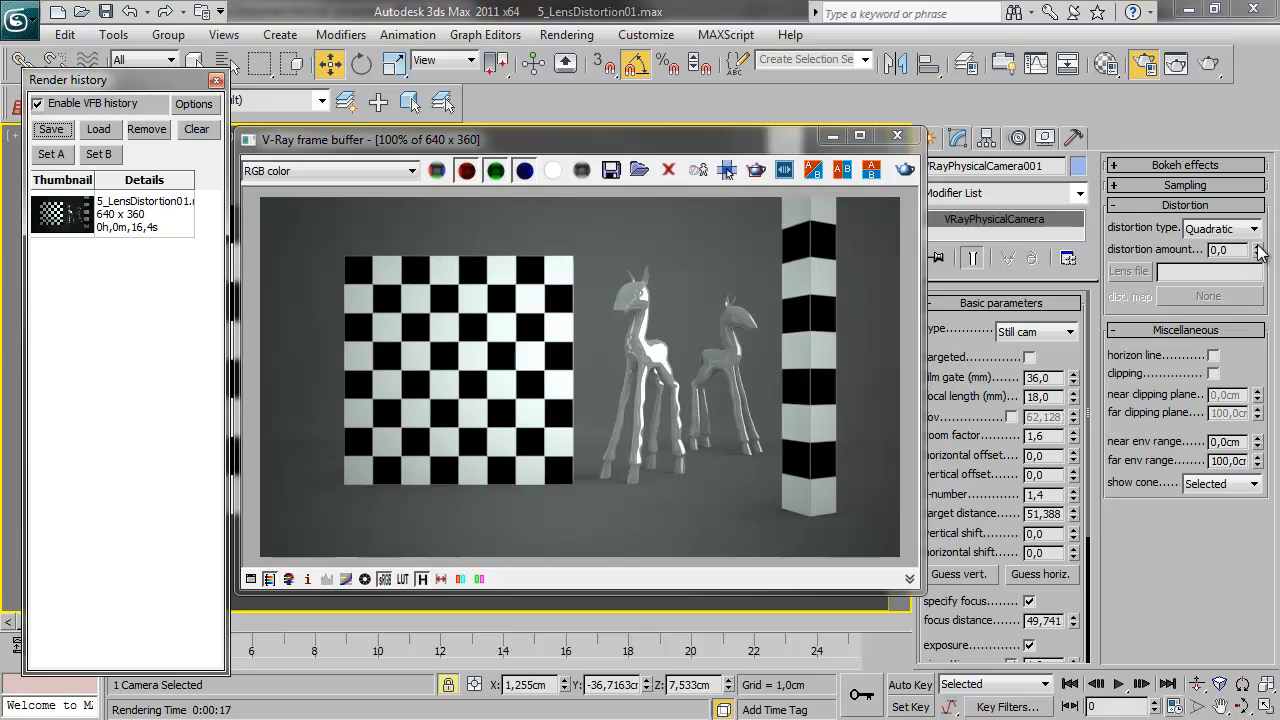
left_click_drag(1257, 252, 1258, 202)
left_click_drag(652, 138, 706, 258)
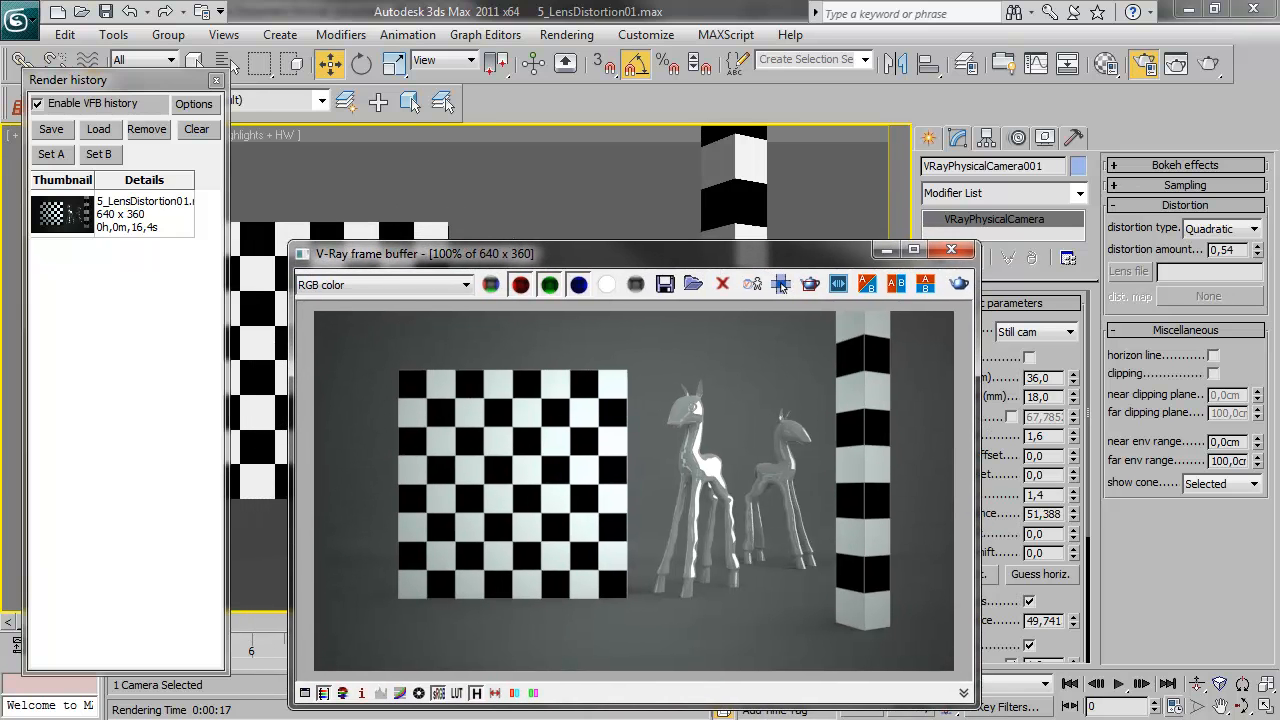
Set the physical camera's distortion amount to 0,05 and its distortion type to Cubic
left_click_drag(1257, 250, 1265, 318)
left_click(1255, 231)
left_click(1244, 260)
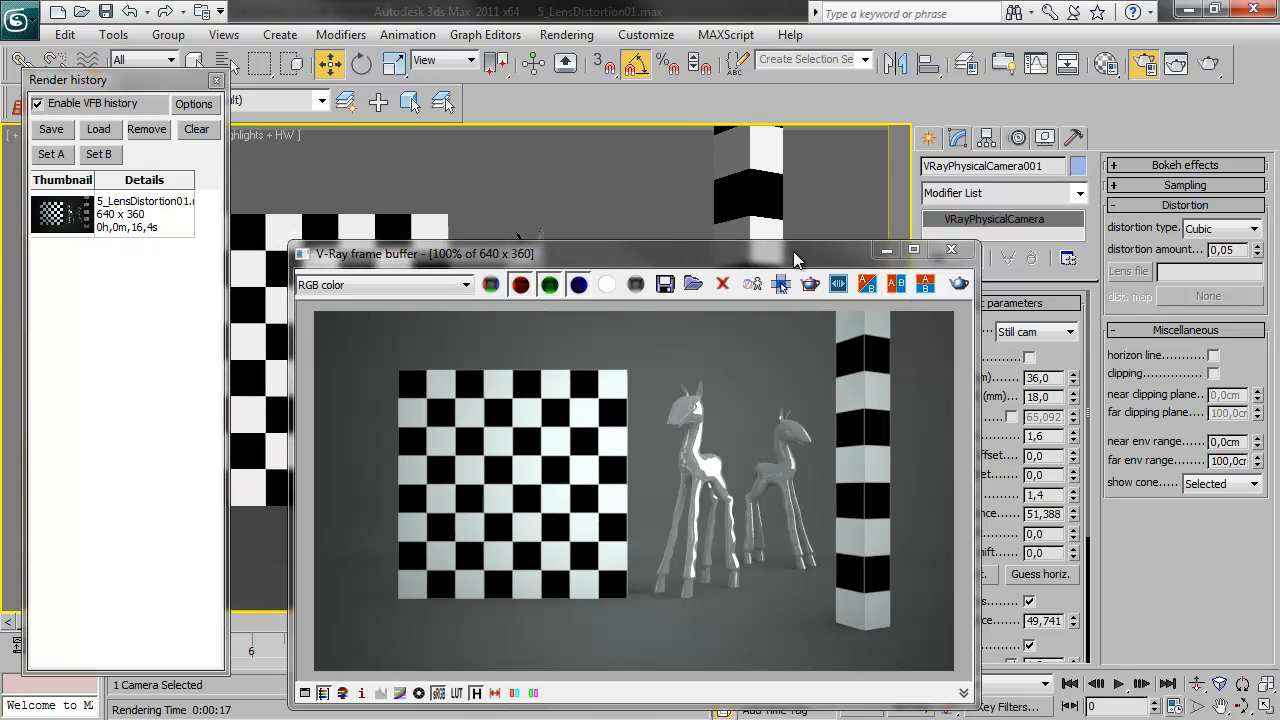
left_click_drag(793, 251, 779, 176)
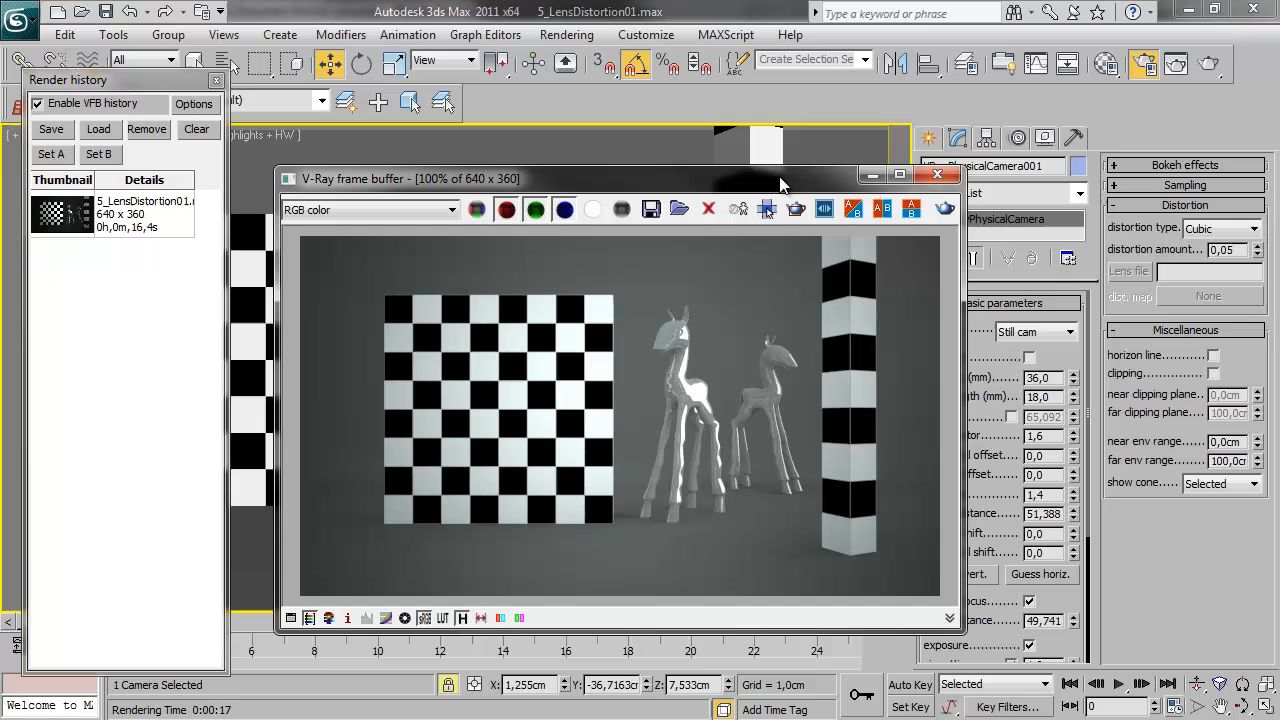
Render the view with the cubic lens distortion and switch the physical camera's distortion type to Quadratic
left_click(945, 211)
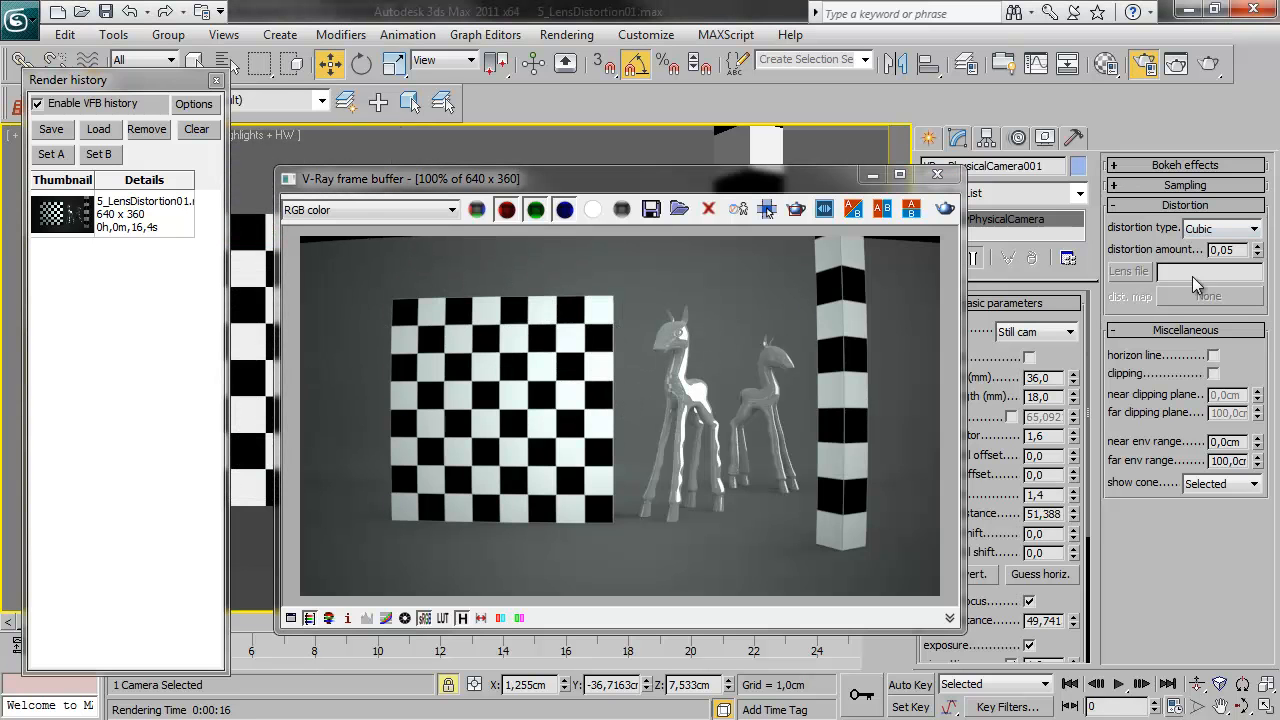
left_click(1230, 229)
left_click(1190, 249)
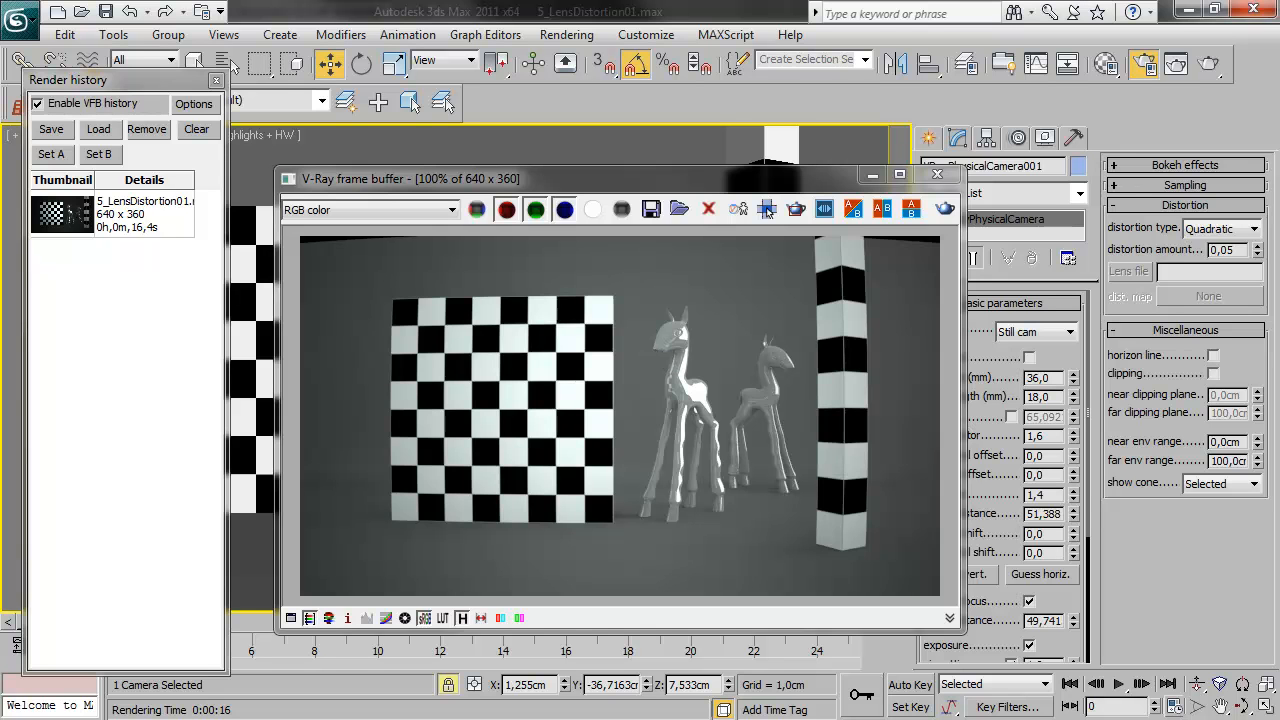
Switch to the Chaos Software lens analysis tool and view its printable calibration test chart for a 16:9 camera
left_click(767, 209)
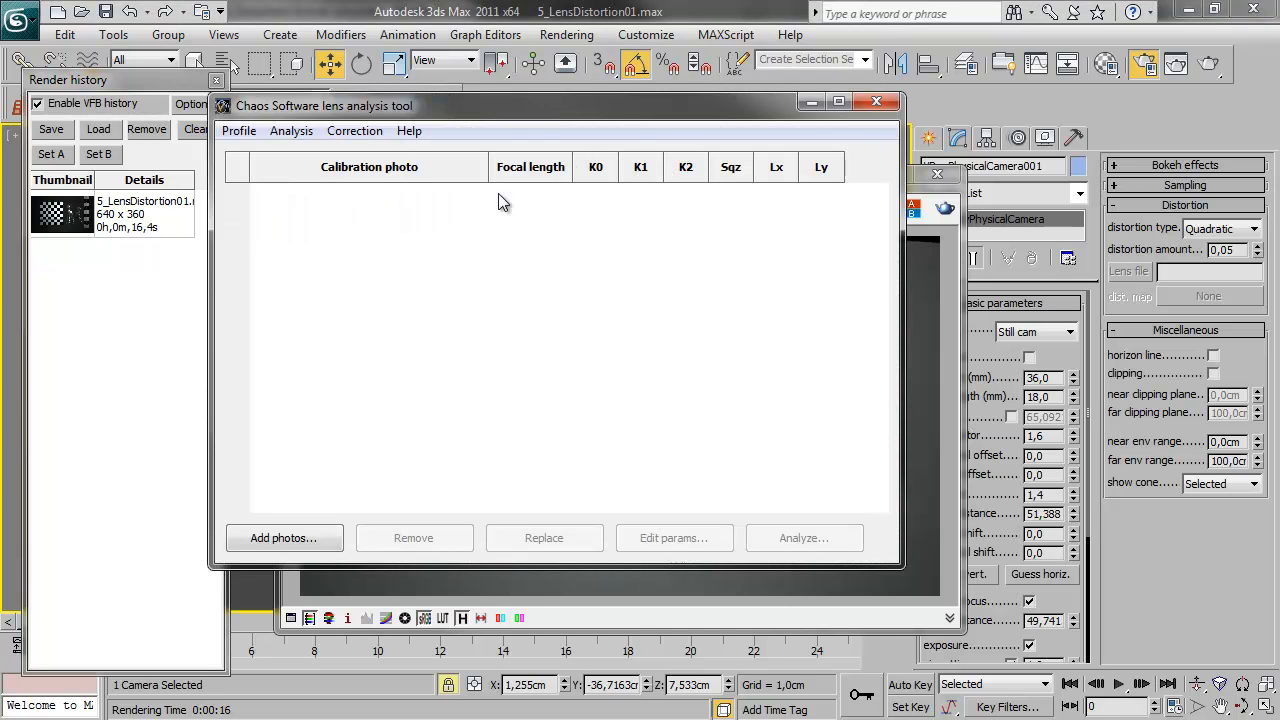
left_click_drag(400, 105, 436, 112)
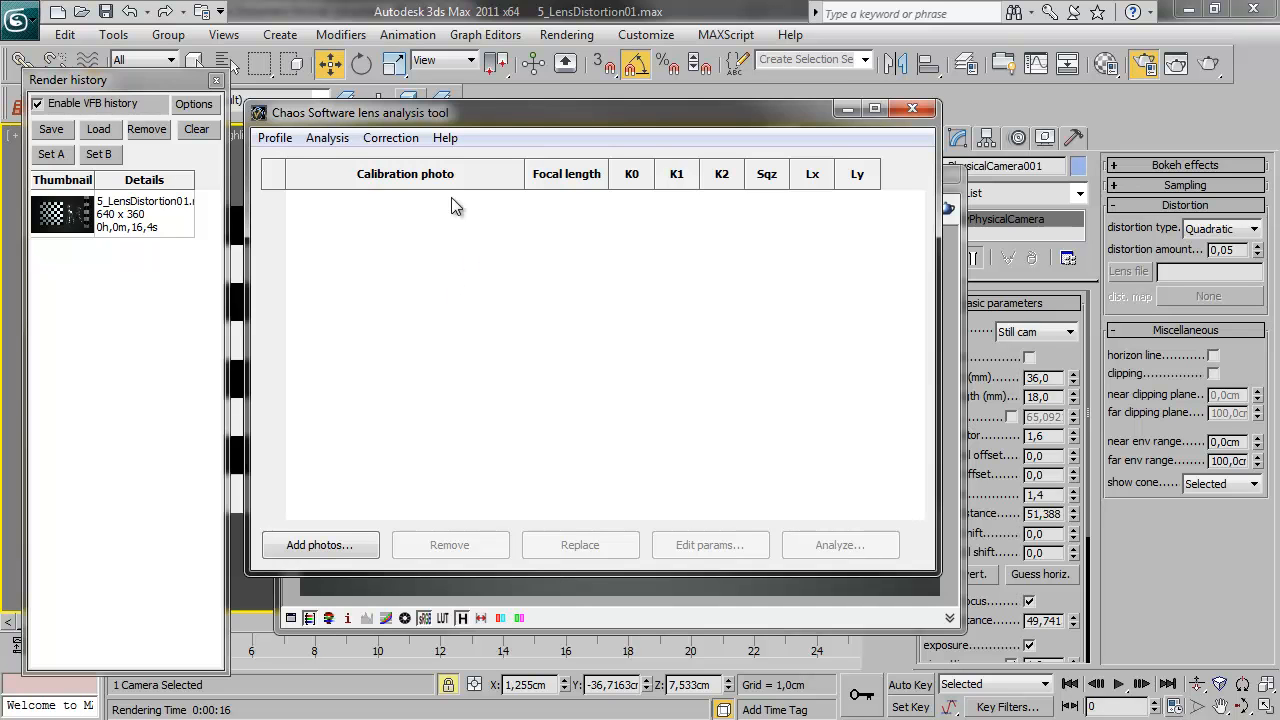
left_click(329, 139)
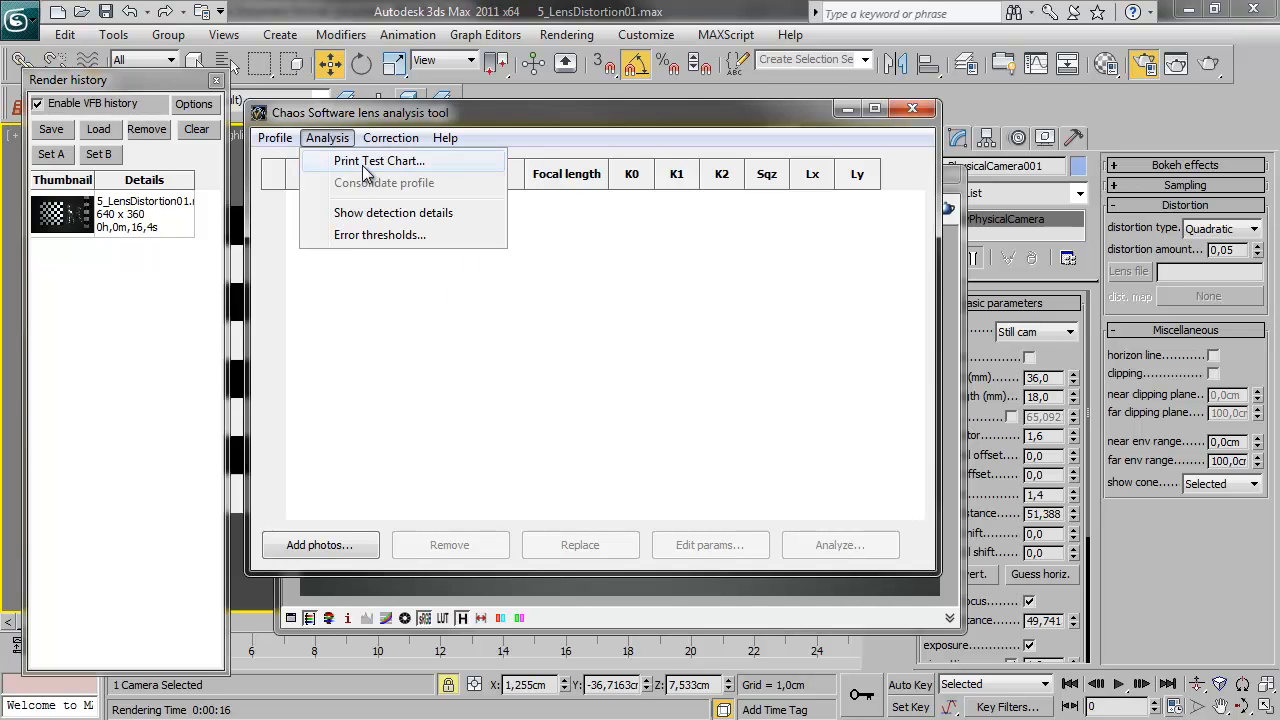
left_click(376, 162)
left_click_drag(616, 256, 628, 240)
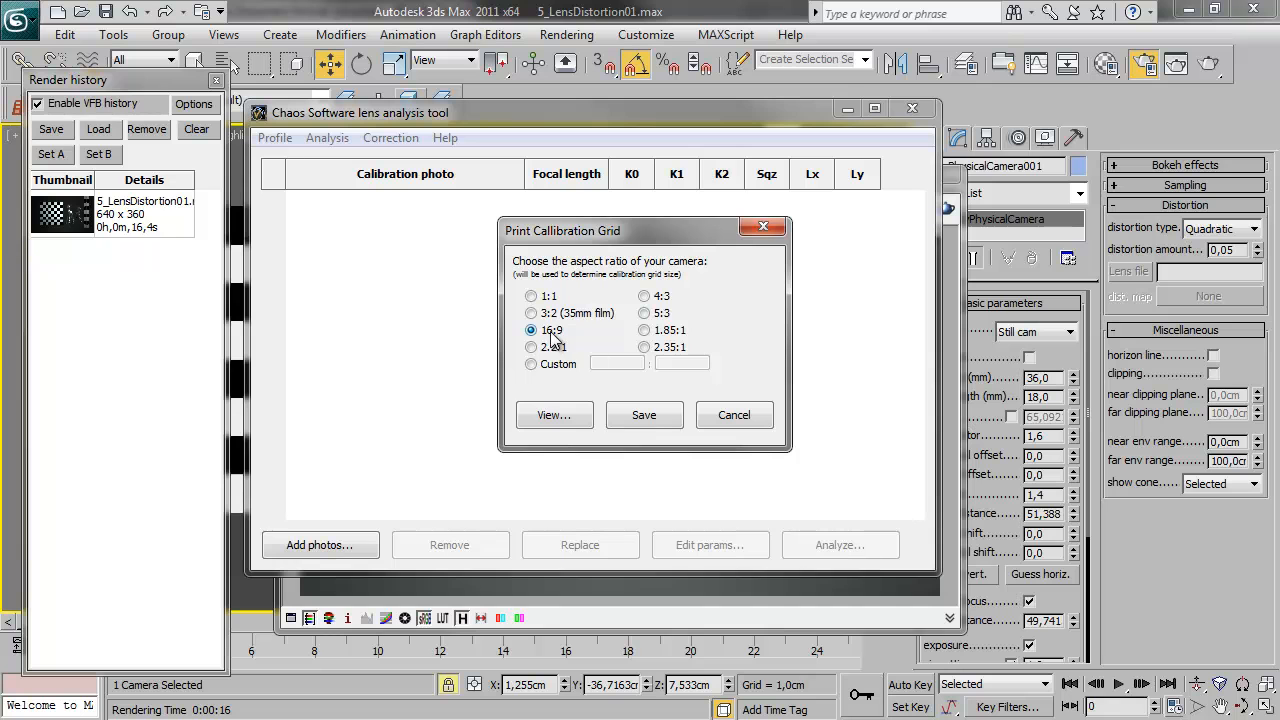
left_click(572, 423)
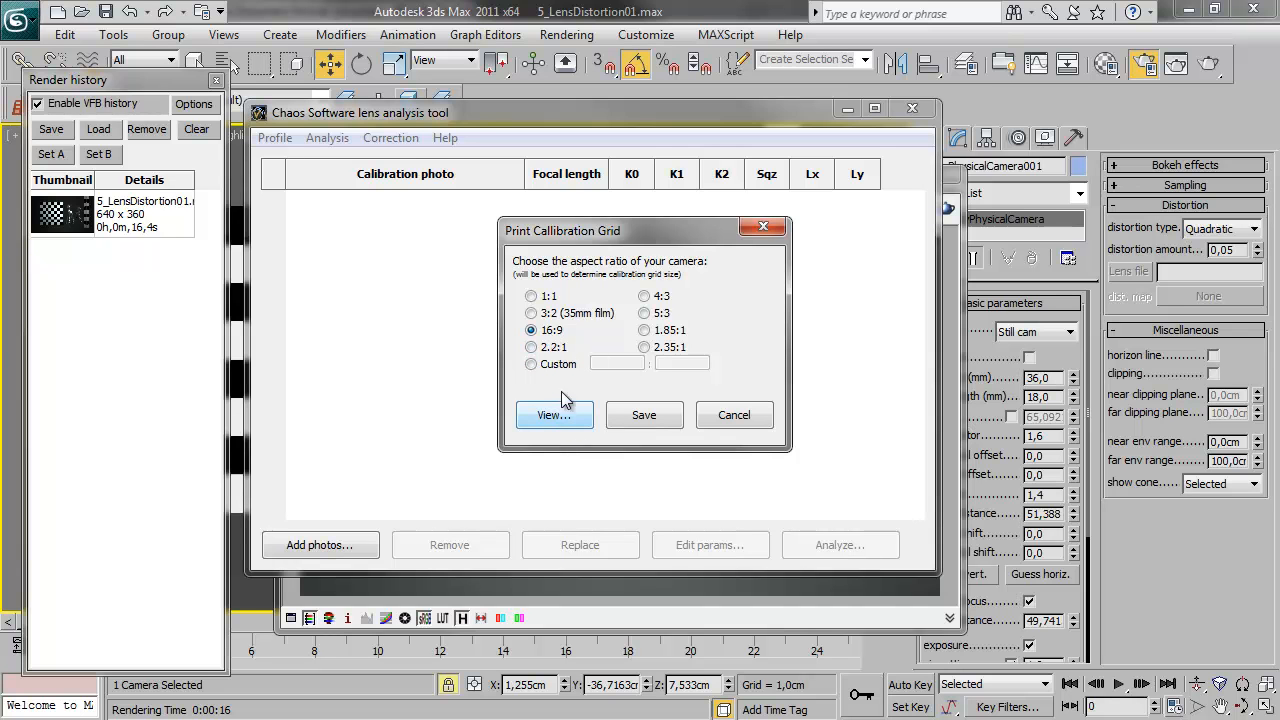
left_click_drag(571, 234, 555, 236)
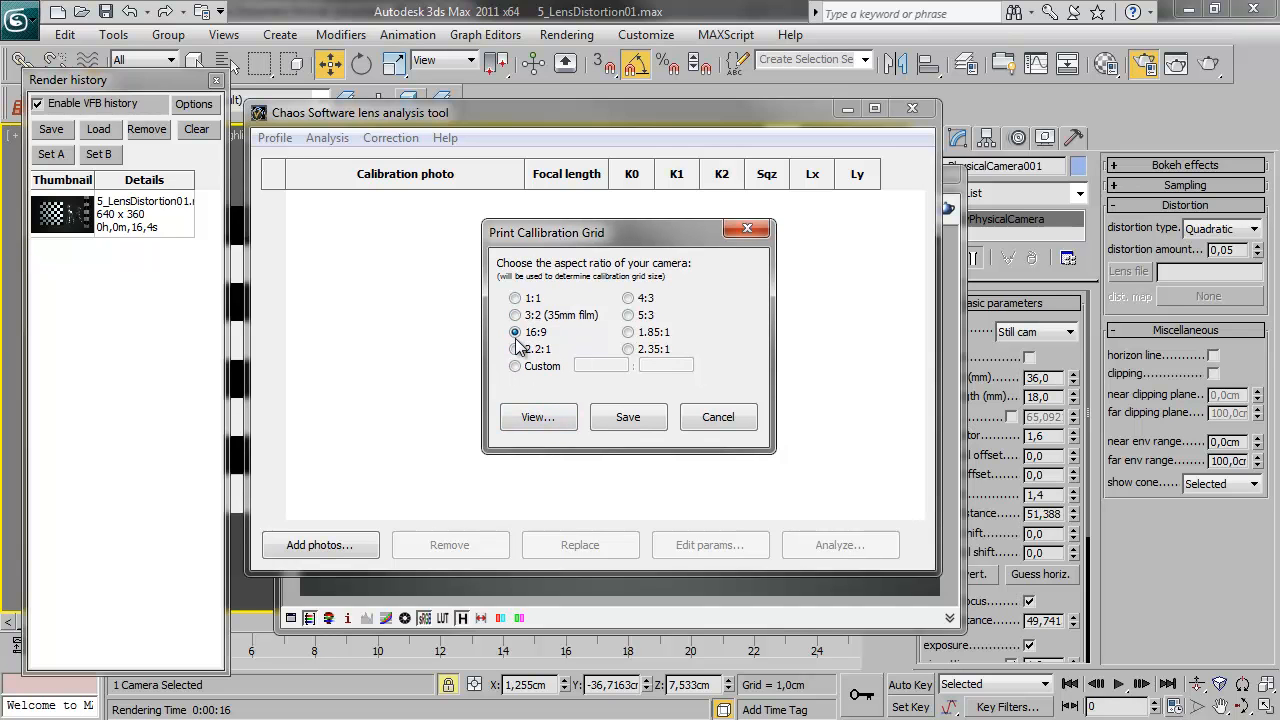
left_click(553, 420)
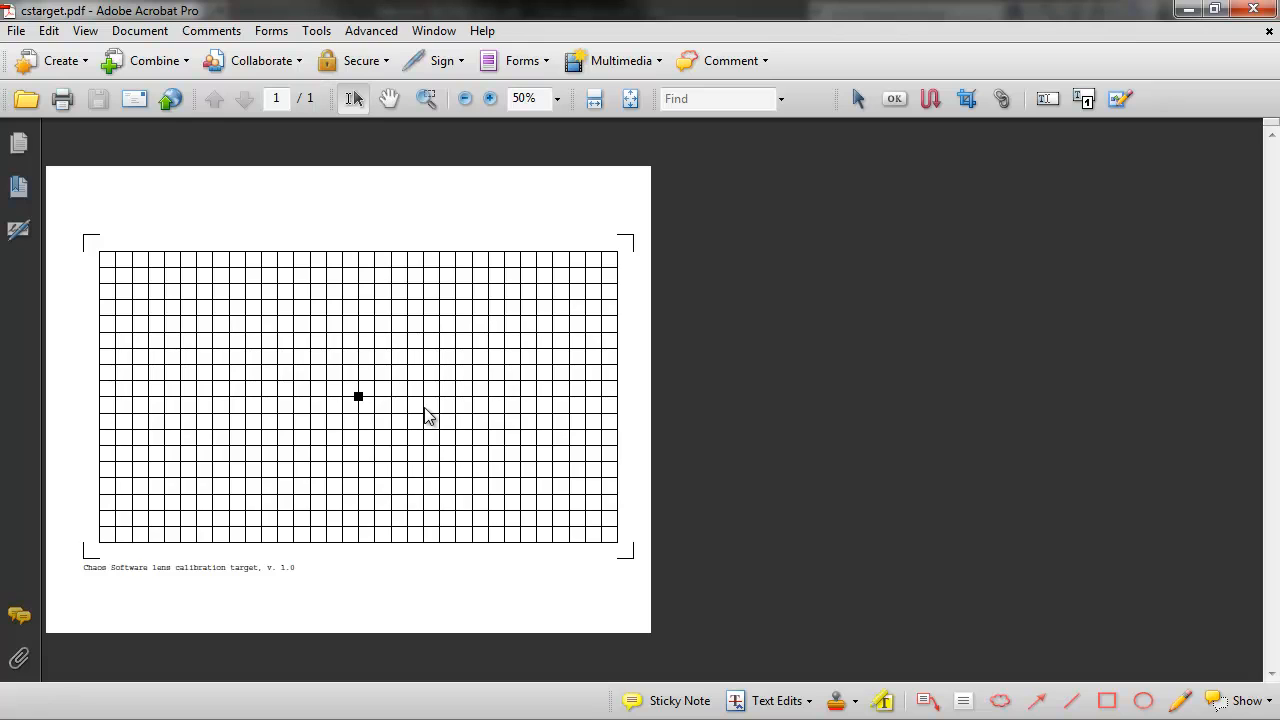
Inspect the calibration grid PDF full screen, and close it along with Acrobat Distiller and the calibration grid dialog
key("ctrl+l")
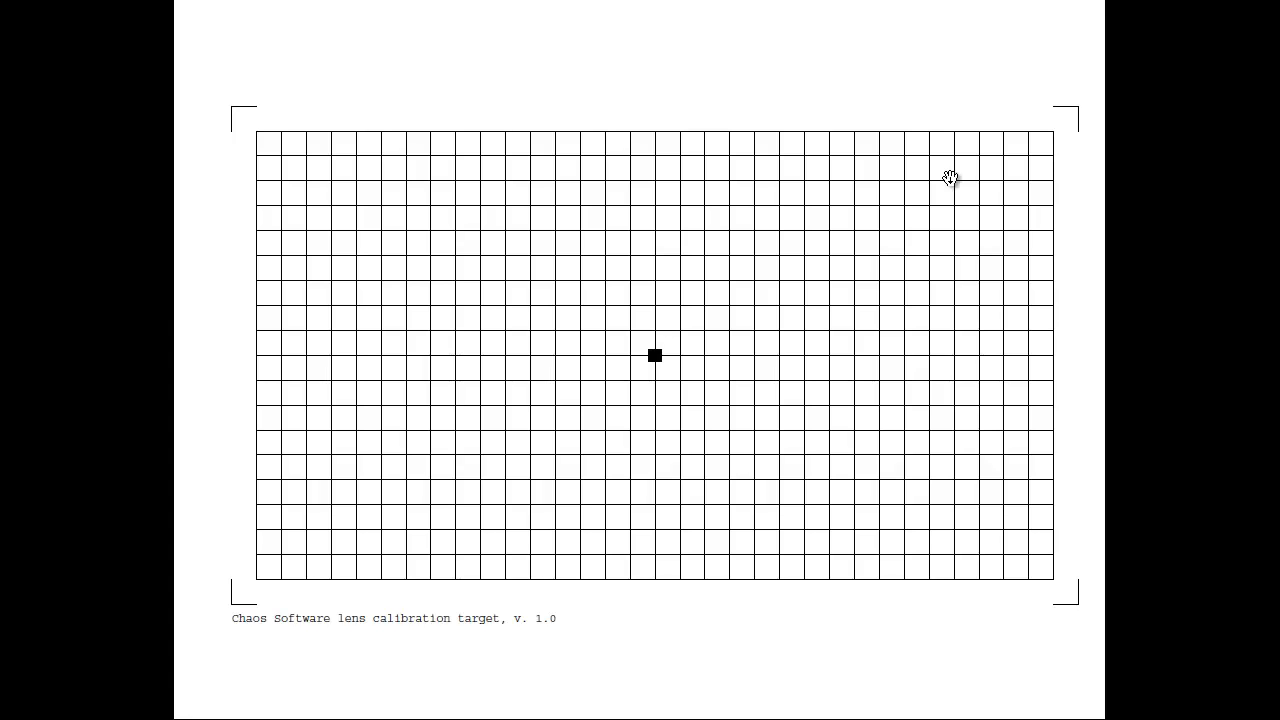
key("Escape")
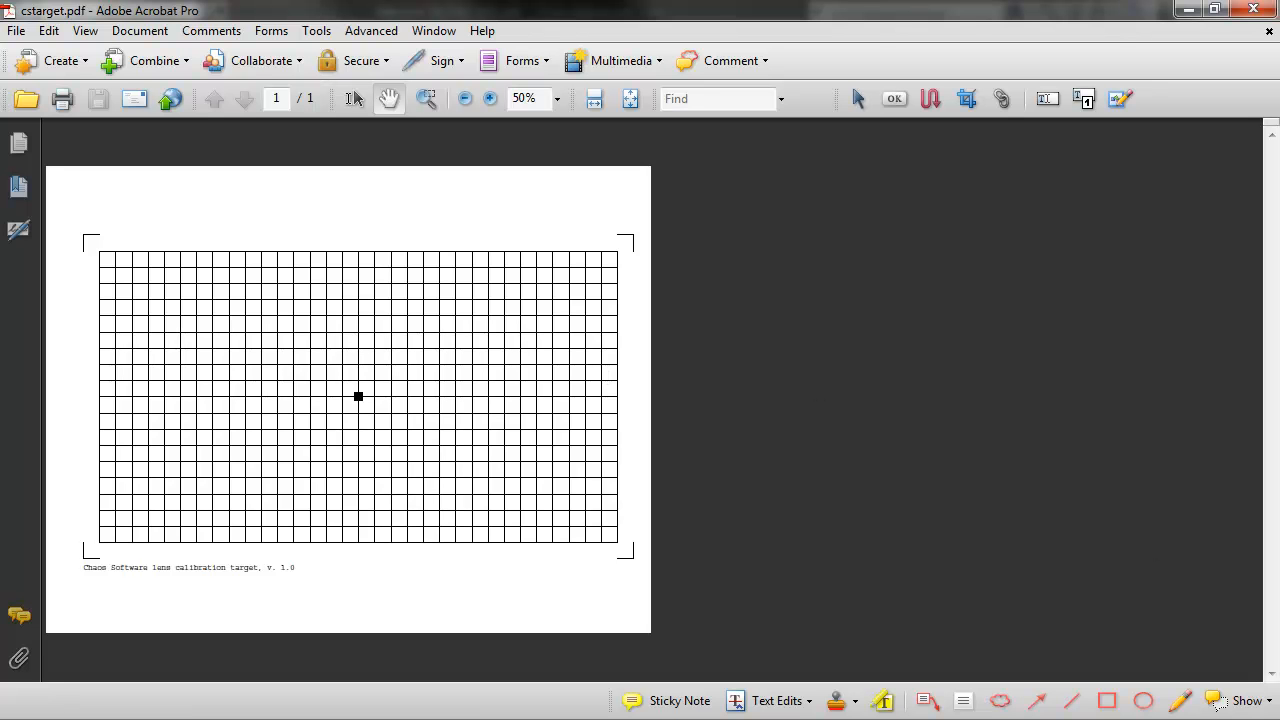
left_click(1254, 9)
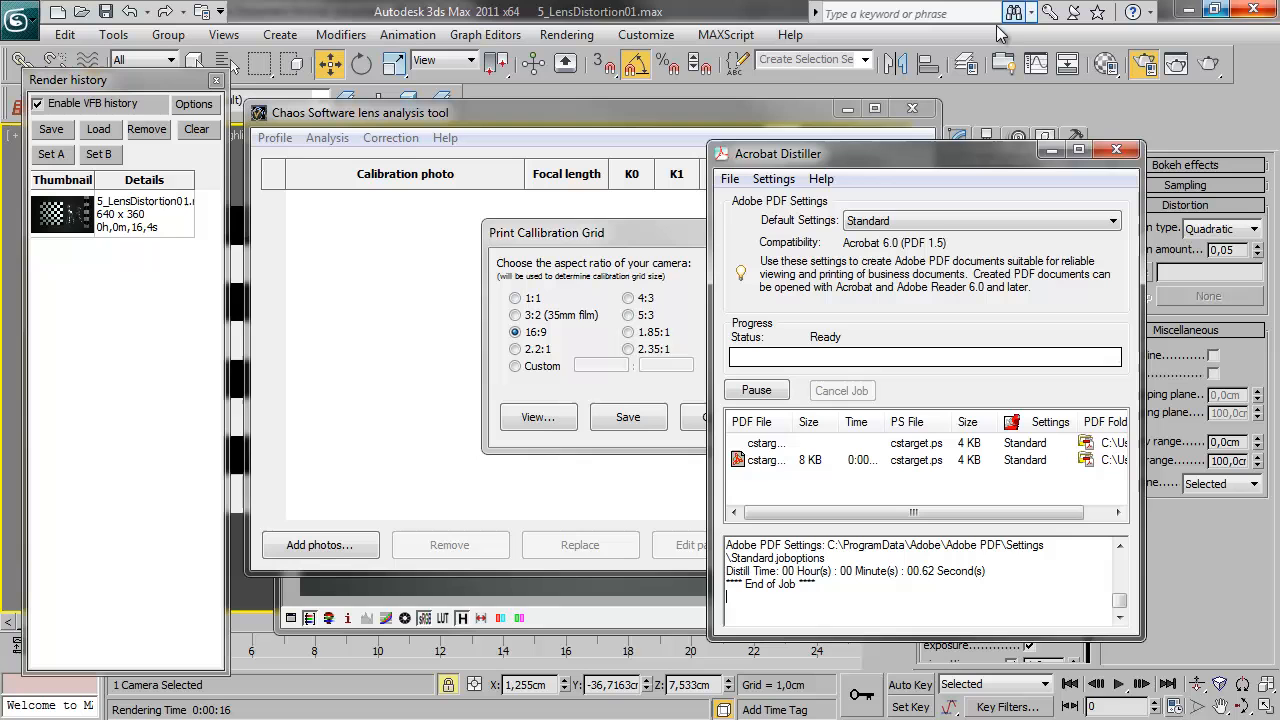
left_click(1117, 149)
left_click(716, 416)
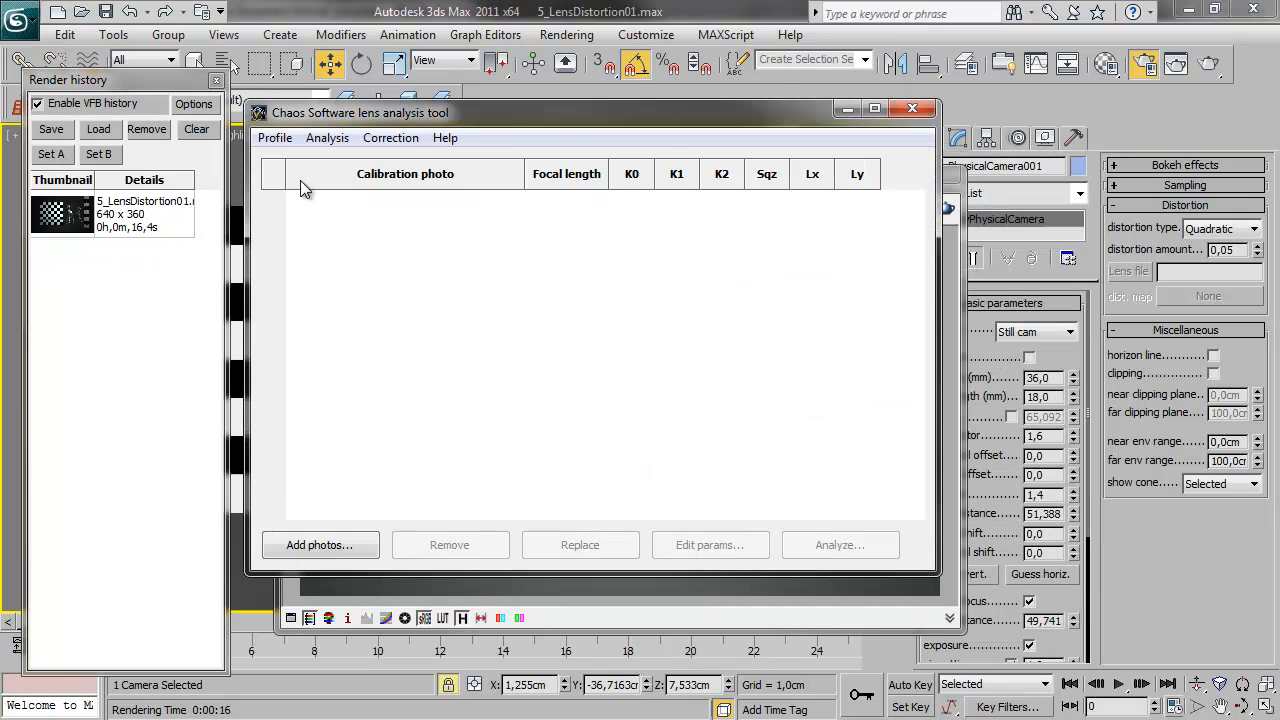
Add the calibration photo Canon_18mm_16-9_grid.jpg to the lens profile
left_click(277, 139)
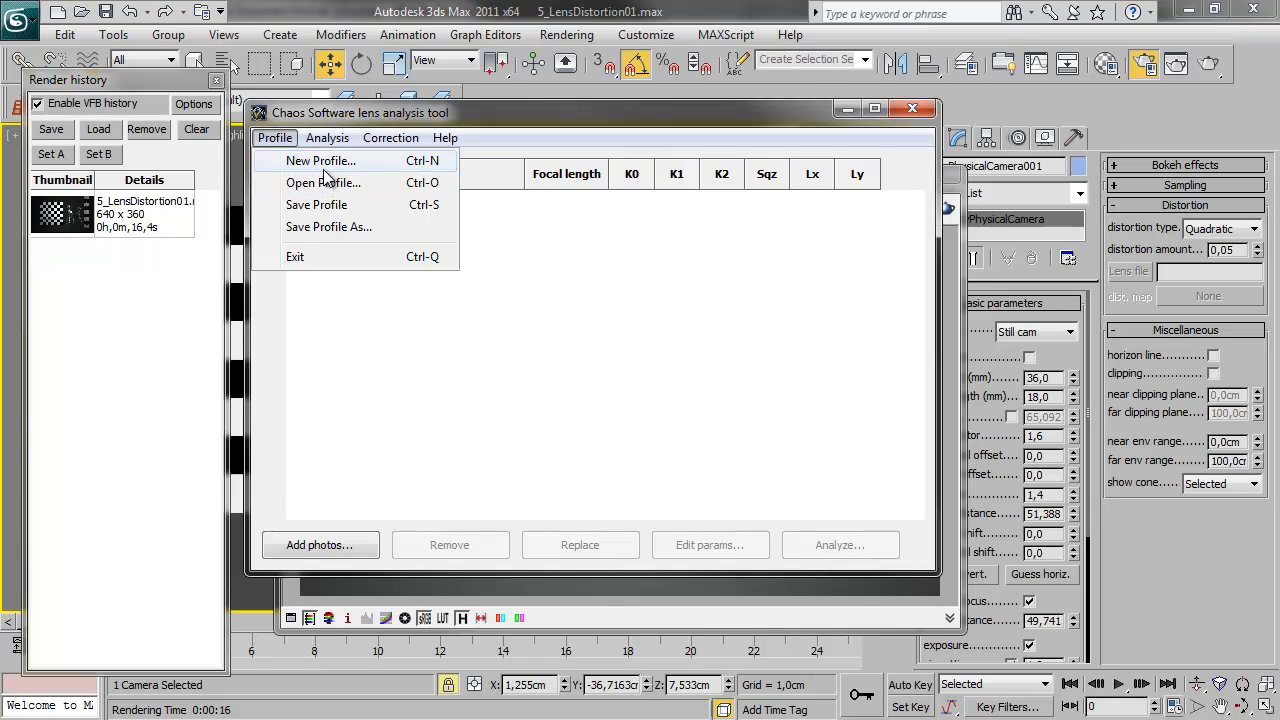
left_click(321, 546)
left_click(713, 318)
double_click(713, 318)
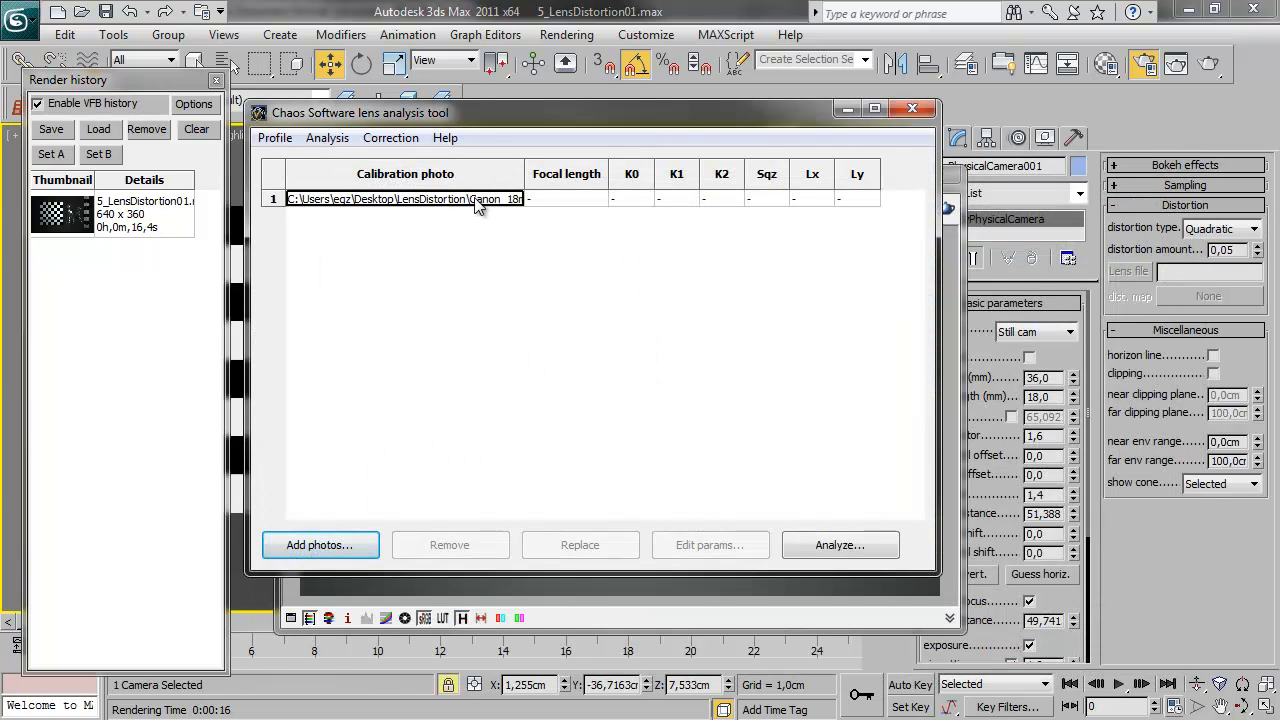
Set the calibration photo's focal length to 18 and analyze its lens distortion
left_click(533, 203)
double_click(535, 201)
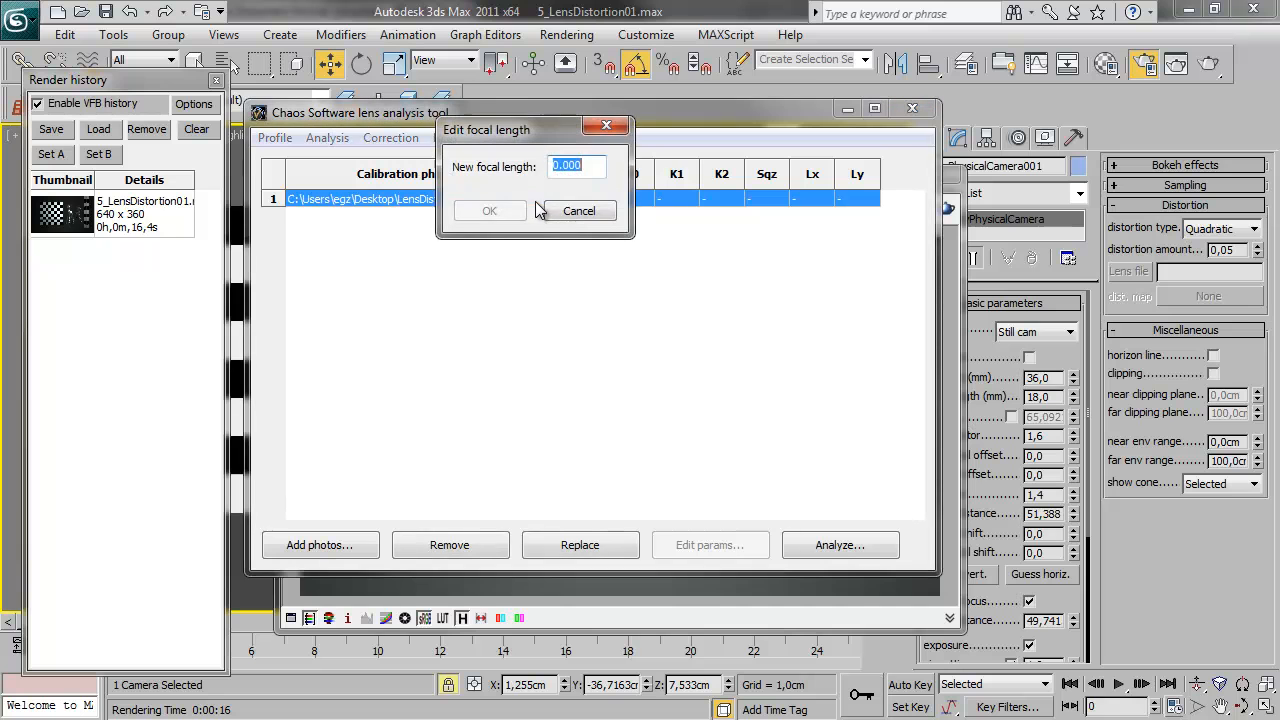
type("18")
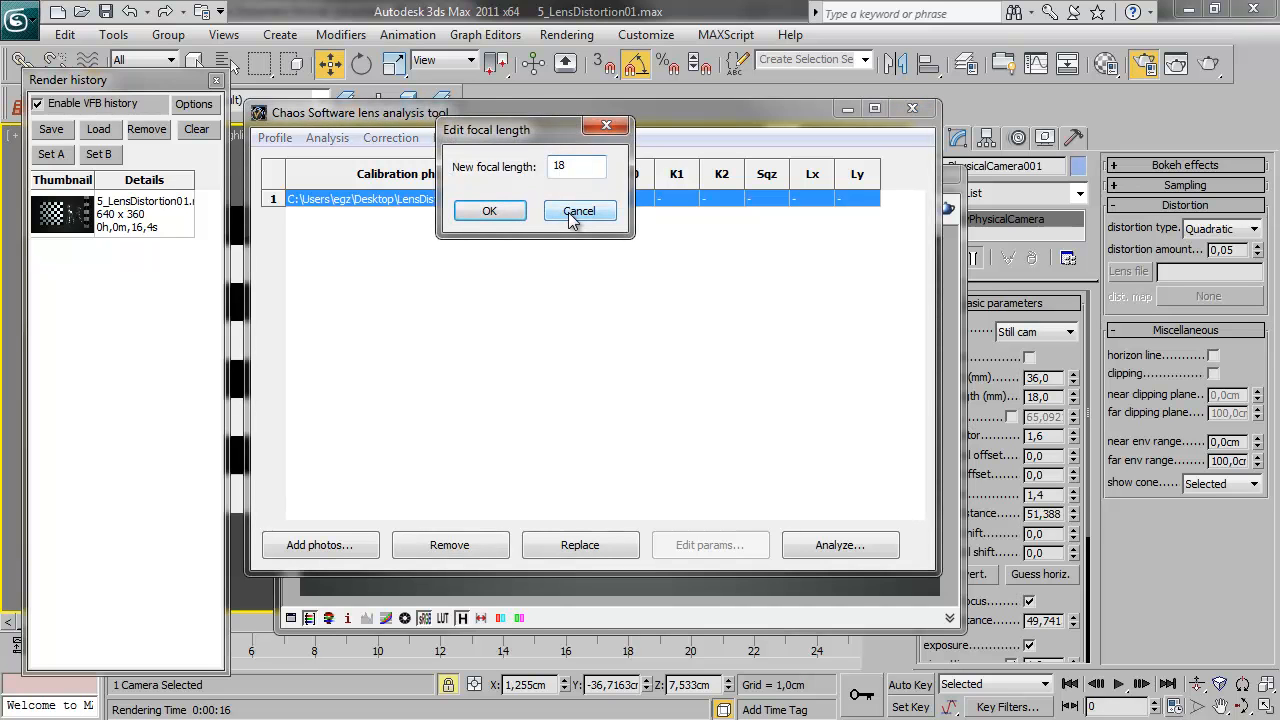
key("Return")
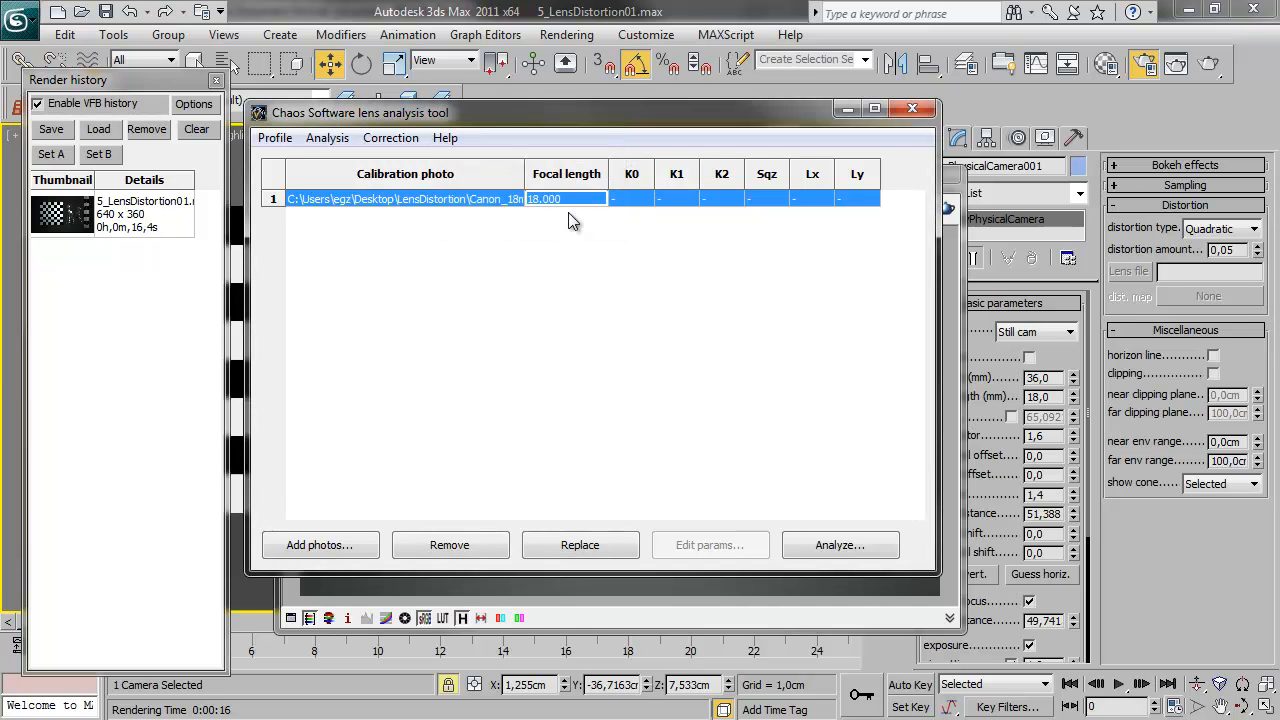
left_click(855, 545)
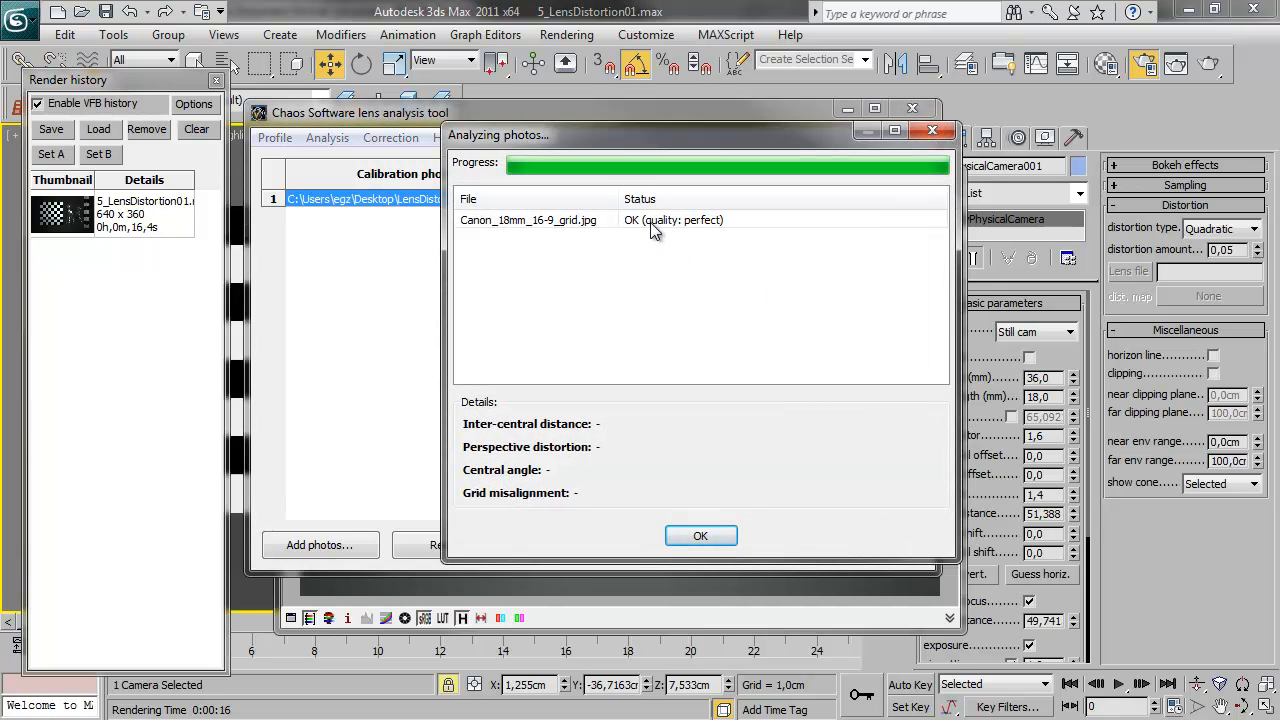
left_click(700, 535)
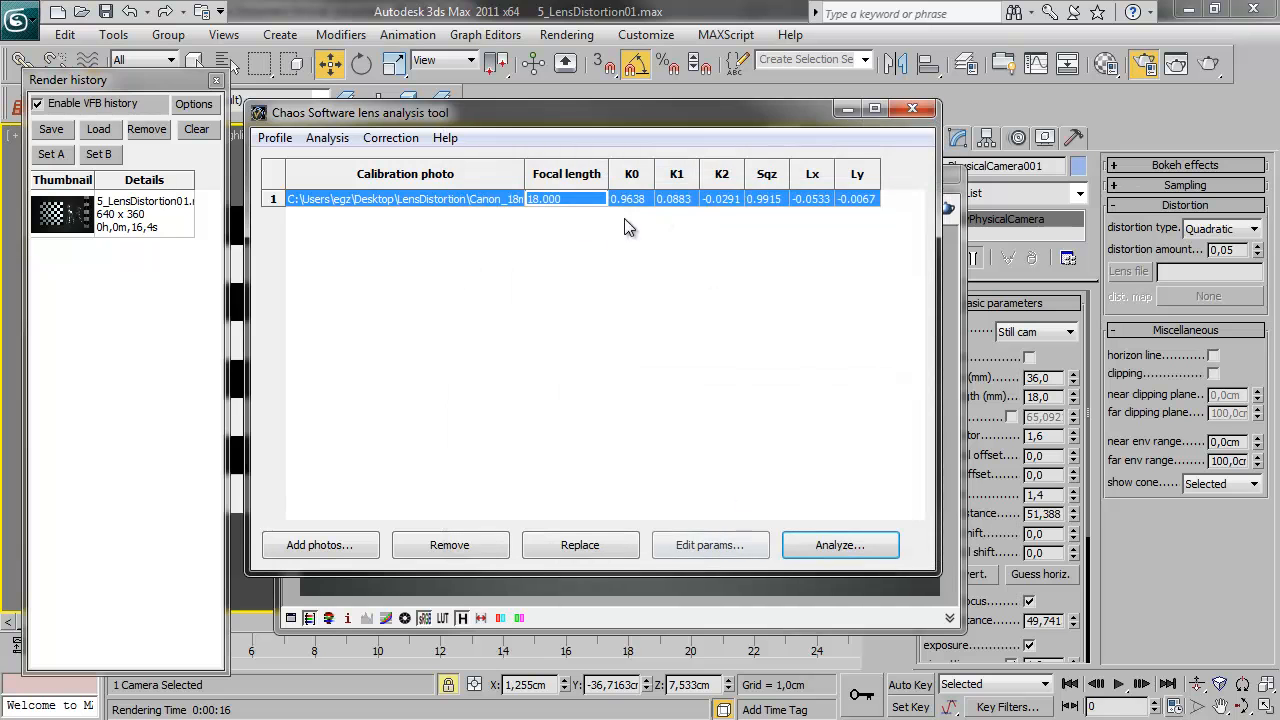
Test the correction by comparing the corrected and original calibration images, and close the preview
left_click(400, 138)
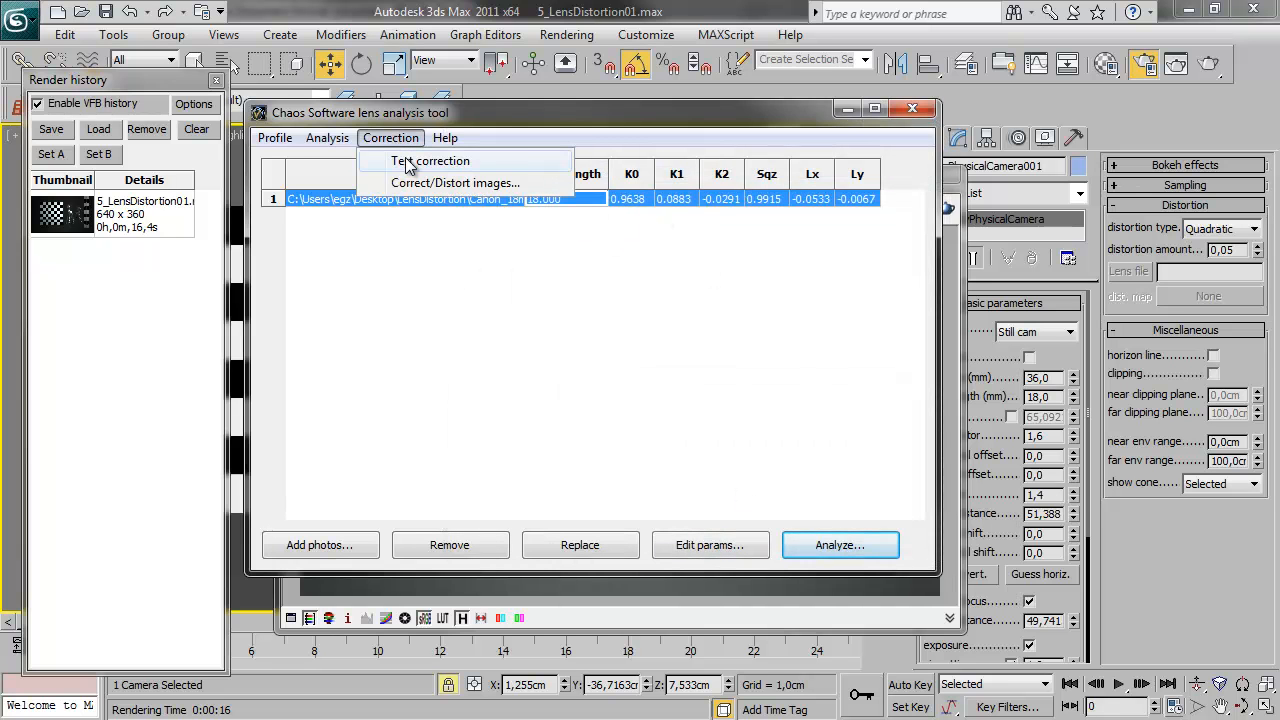
left_click(410, 161)
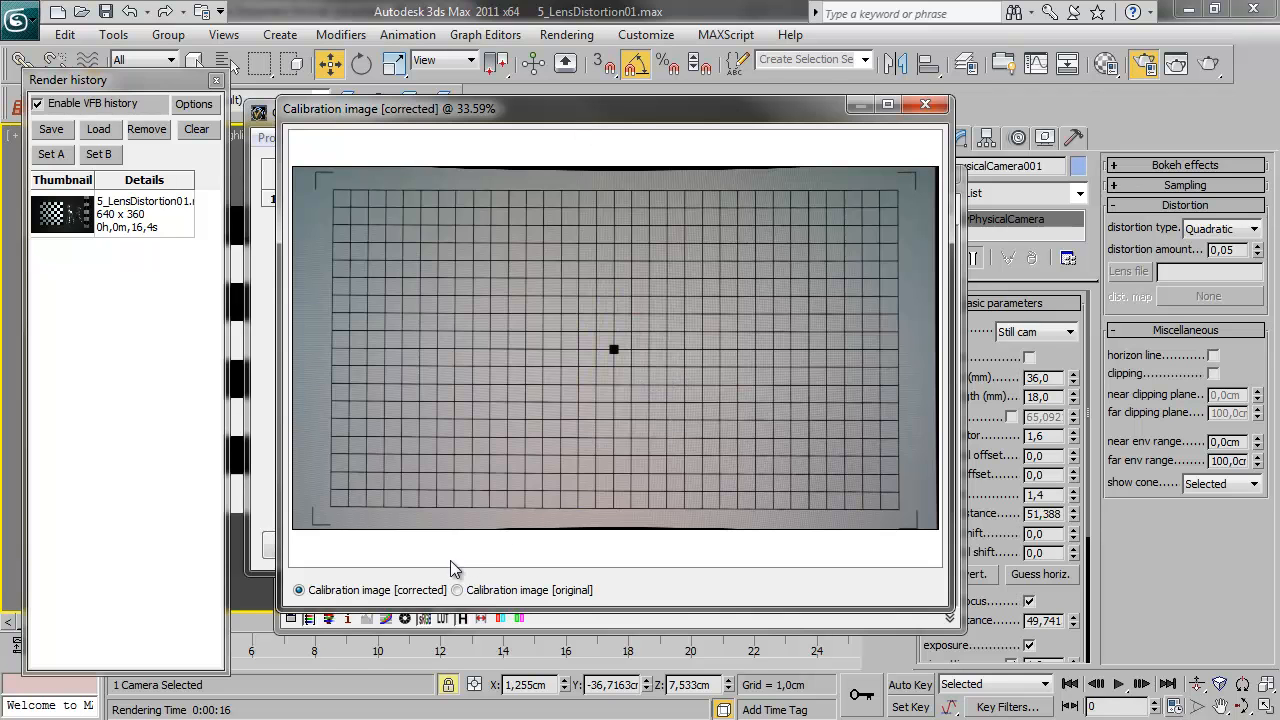
left_click(457, 590)
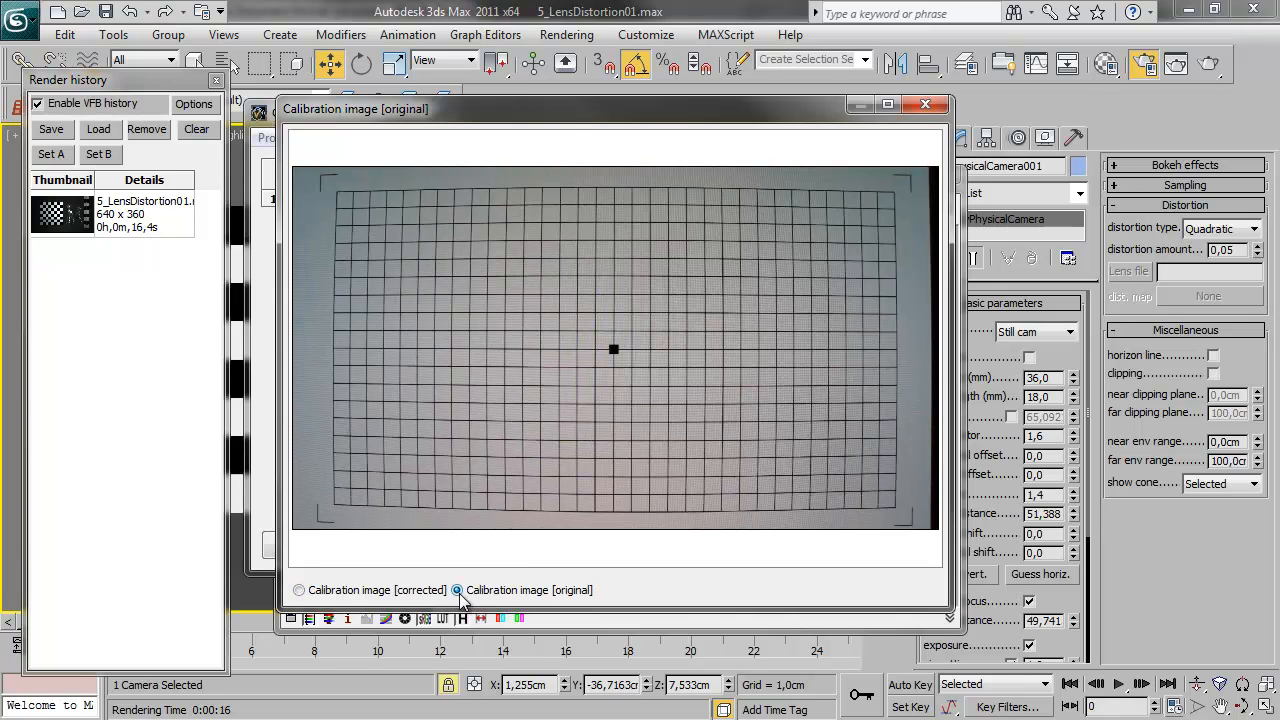
left_click(339, 591)
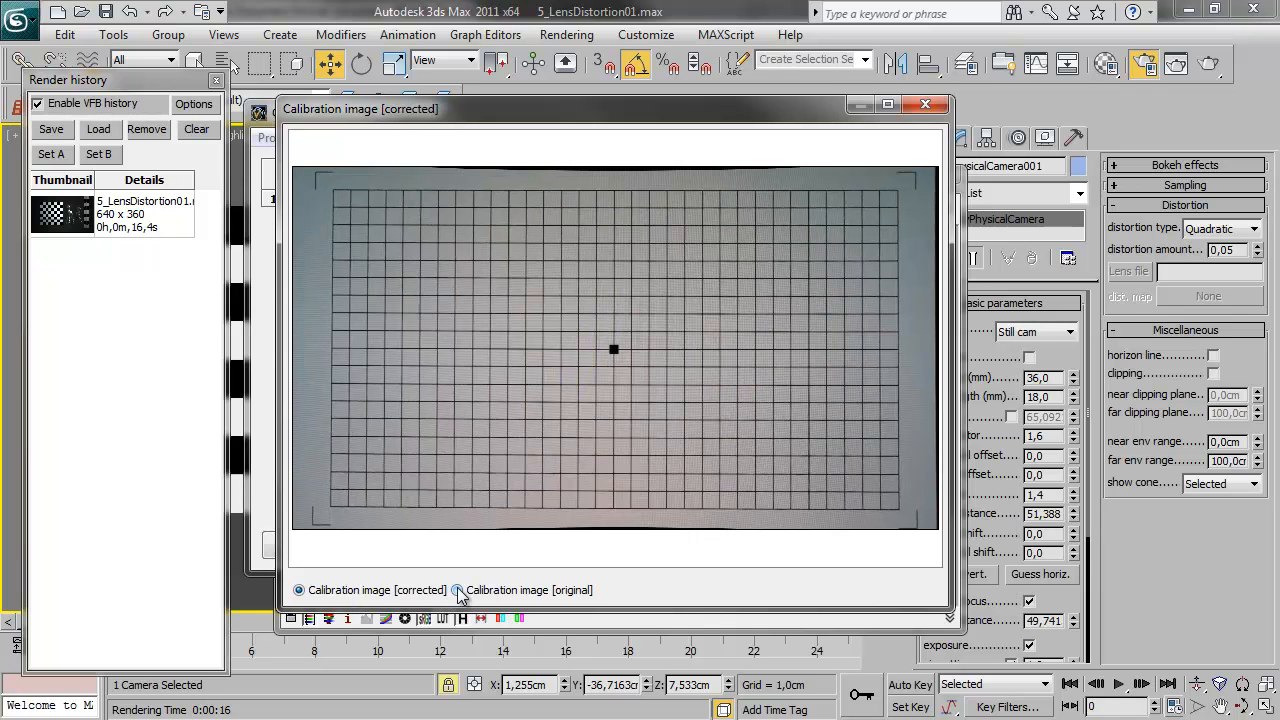
left_click(457, 590)
left_click(342, 593)
left_click(457, 590)
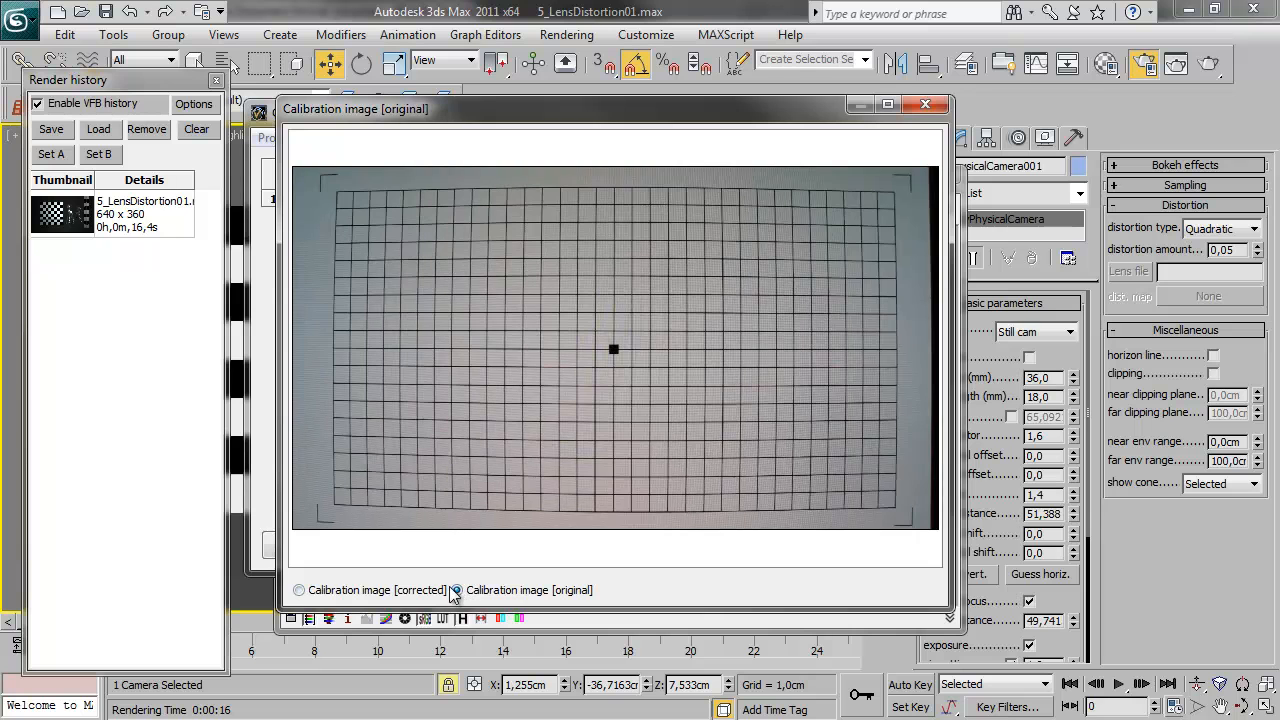
left_click(925, 104)
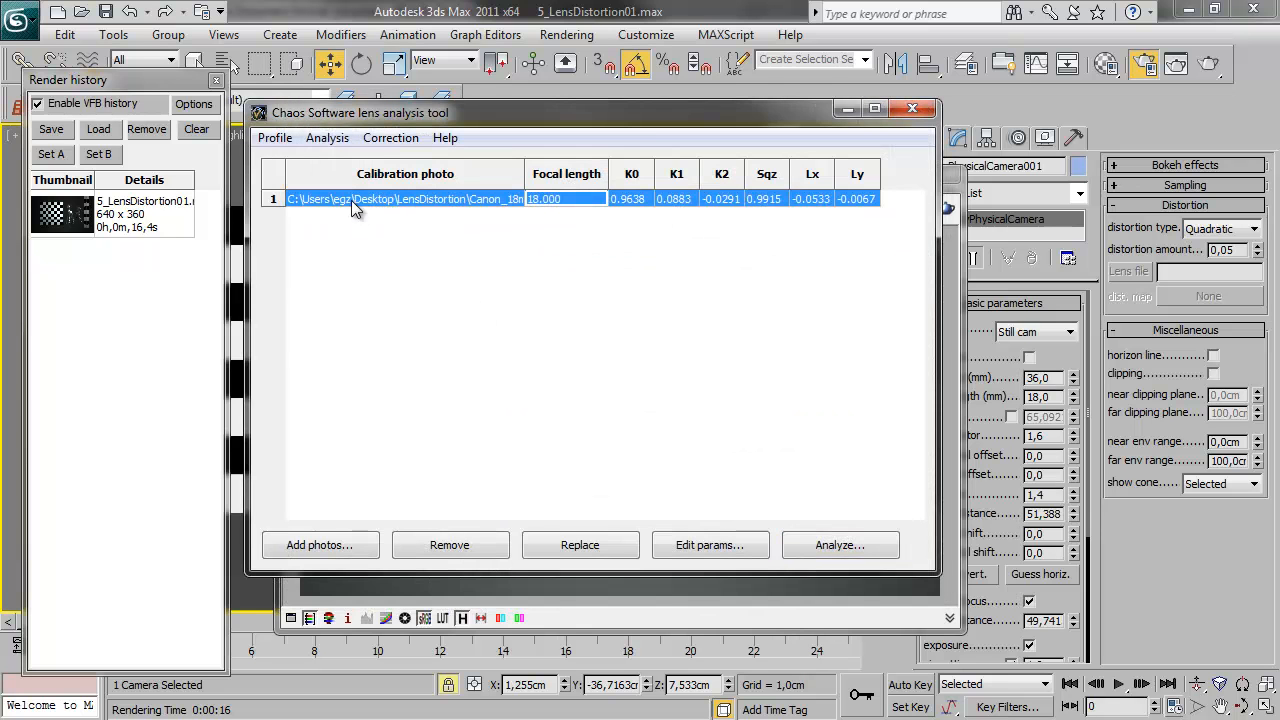
Save the lens profile as the V-Ray lens file Canon18mm_video in the LensDistortion folder
left_click(268, 138)
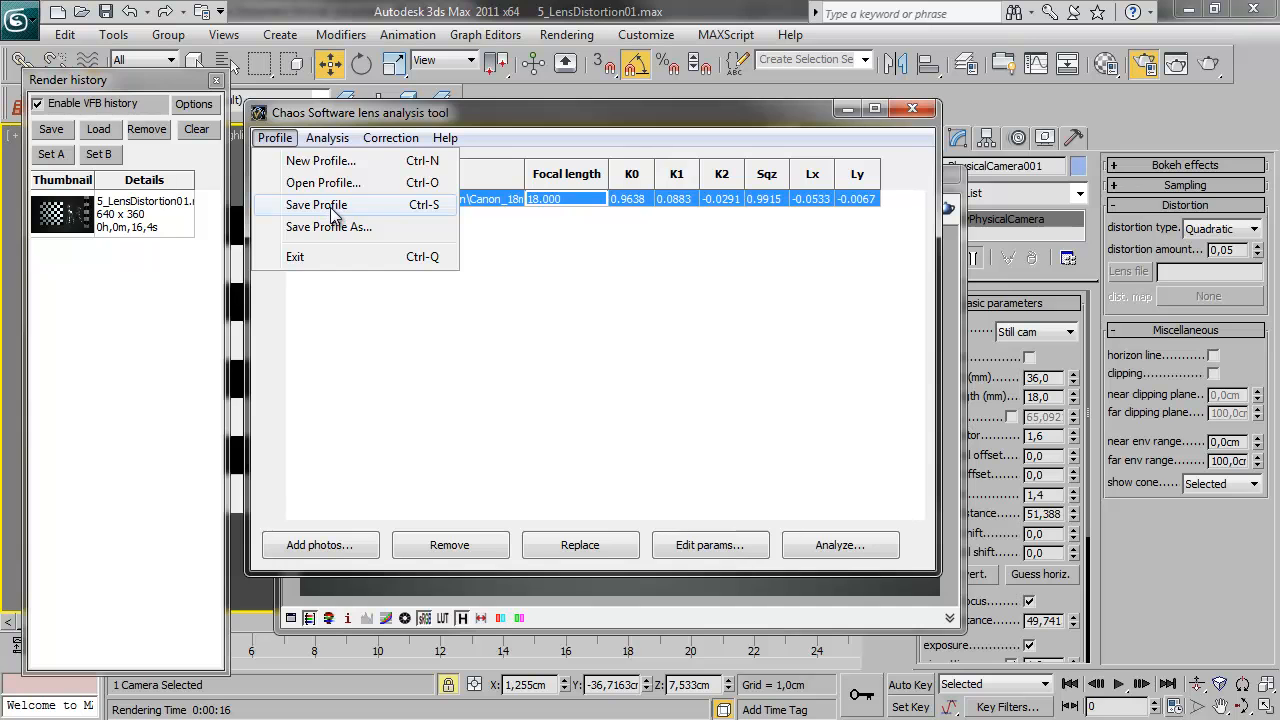
left_click(332, 208)
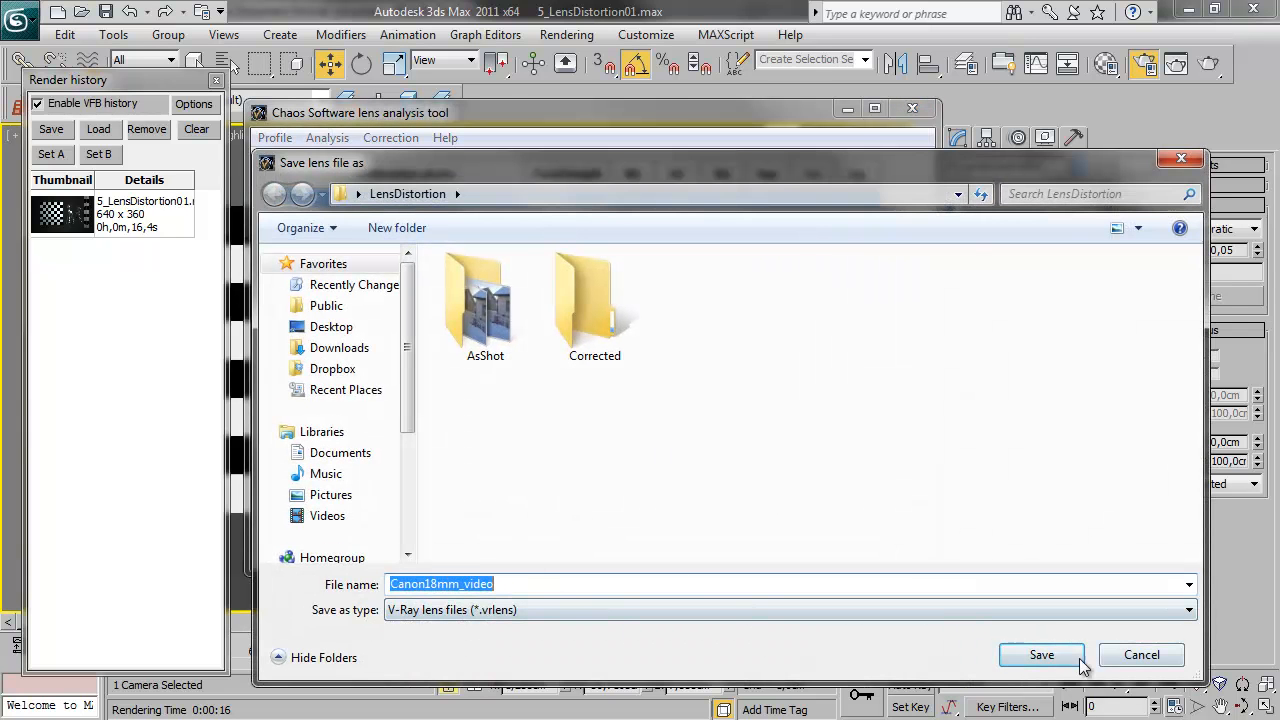
left_click(1041, 655)
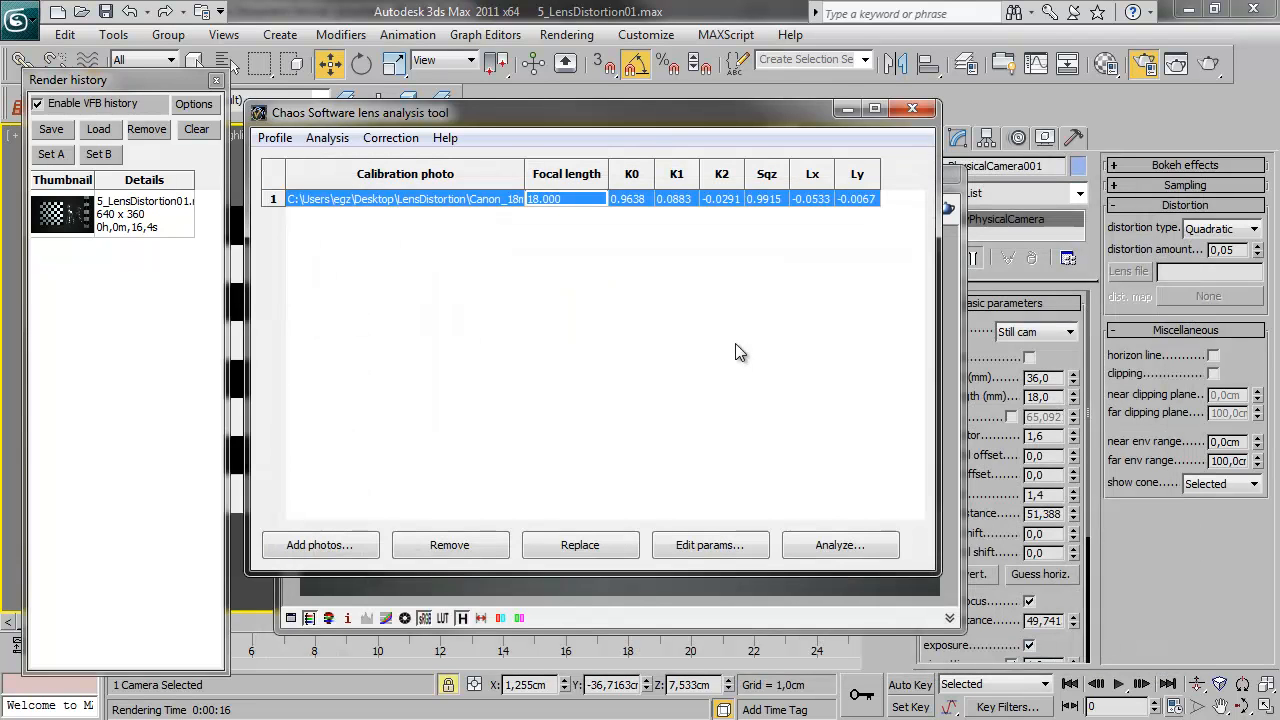
Switch back to 3ds Max, set the physical camera's distortion type to Lens file and load the lens profile
left_click(726, 10)
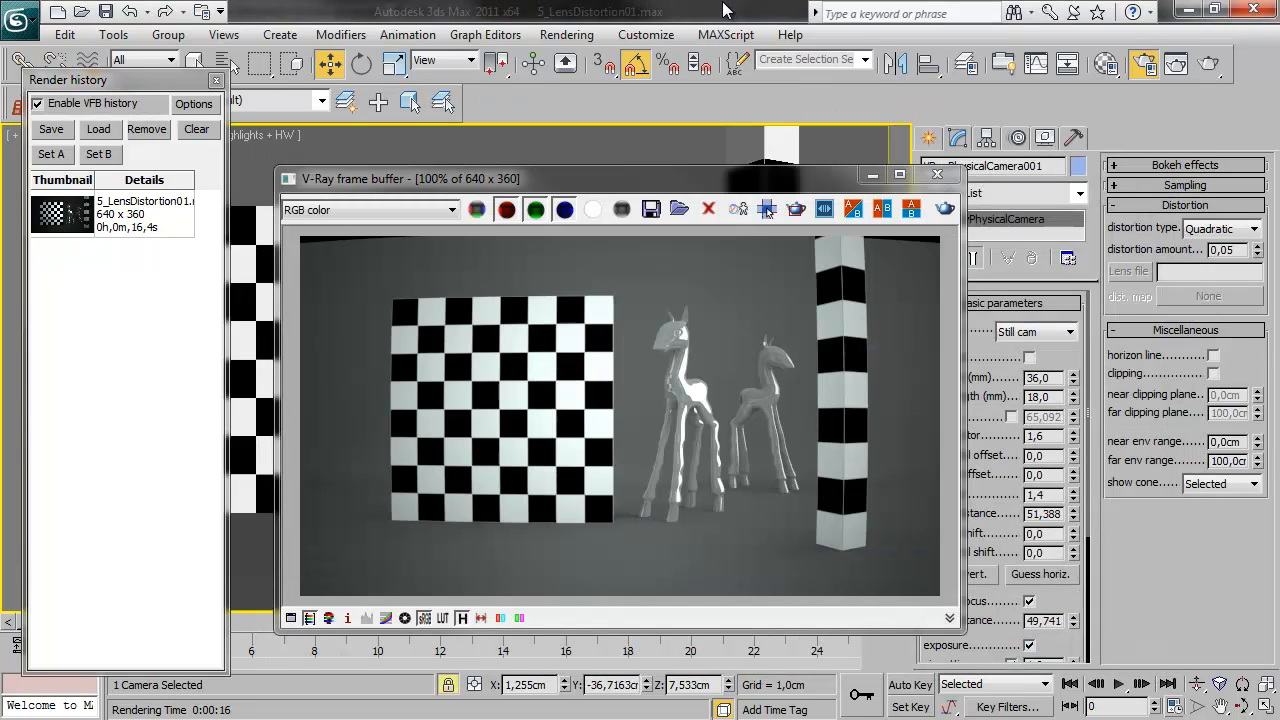
left_click_drag(721, 179, 657, 109)
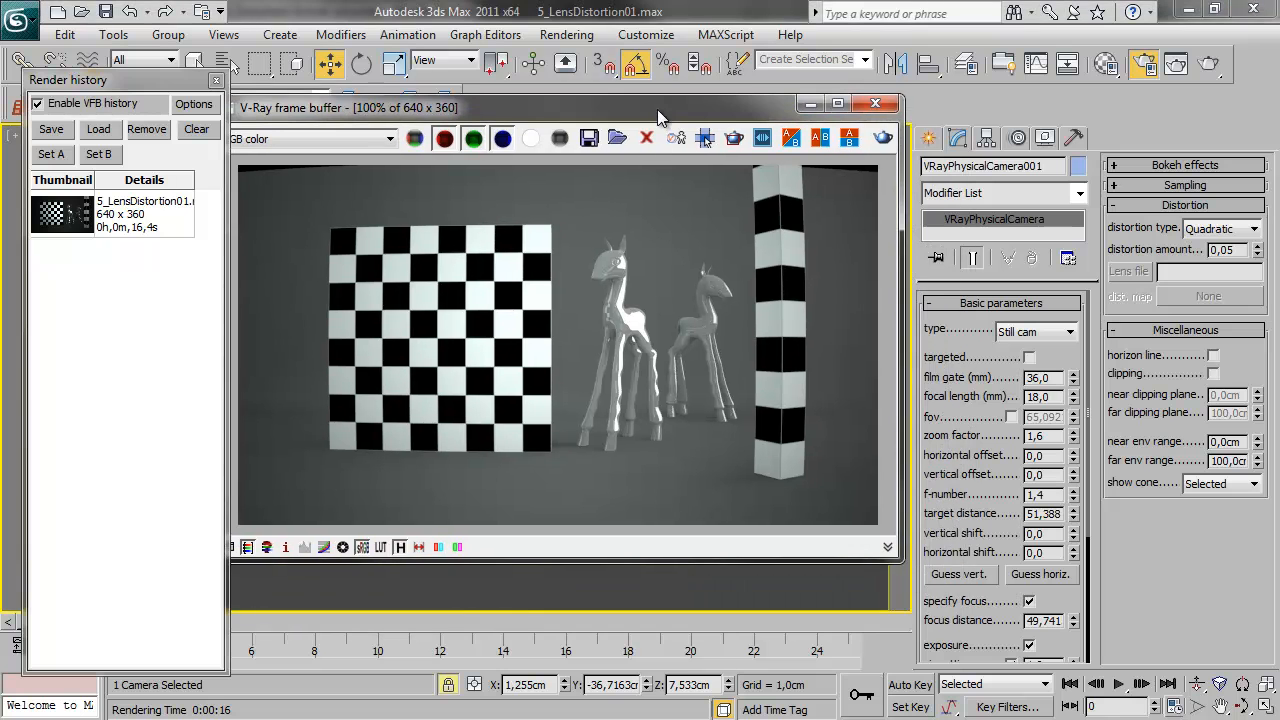
left_click(1250, 232)
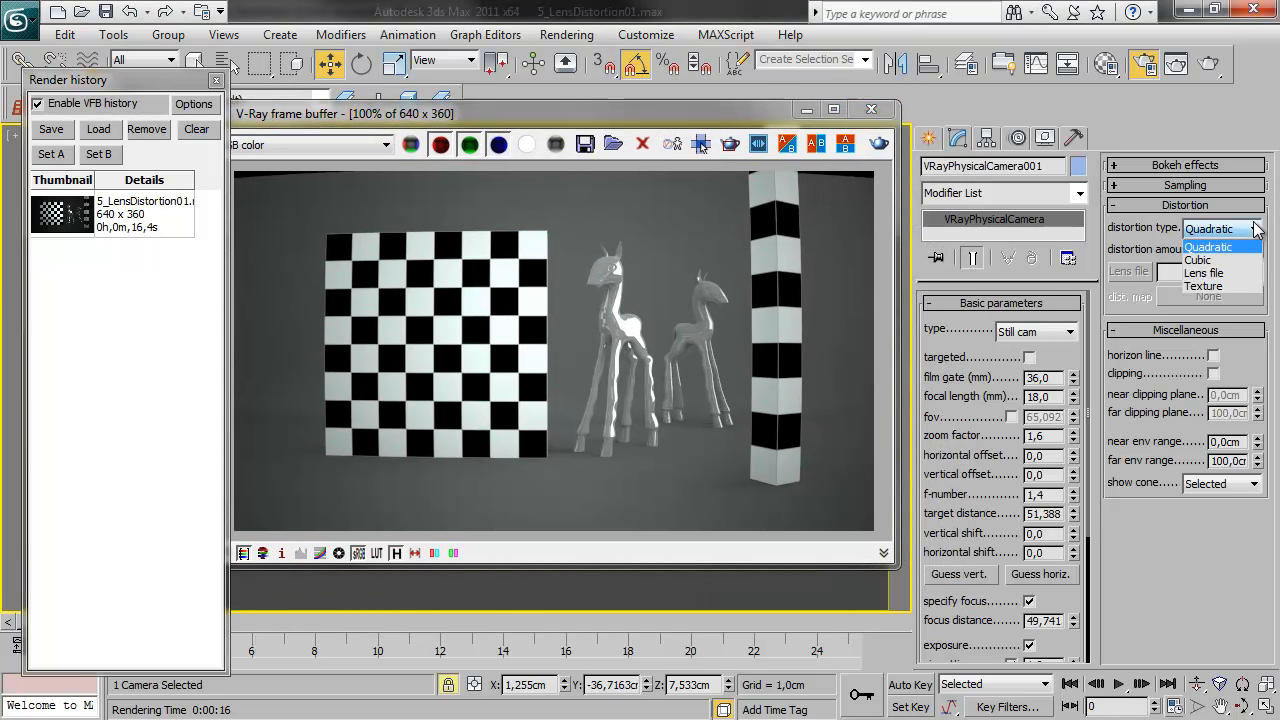
left_click(1231, 272)
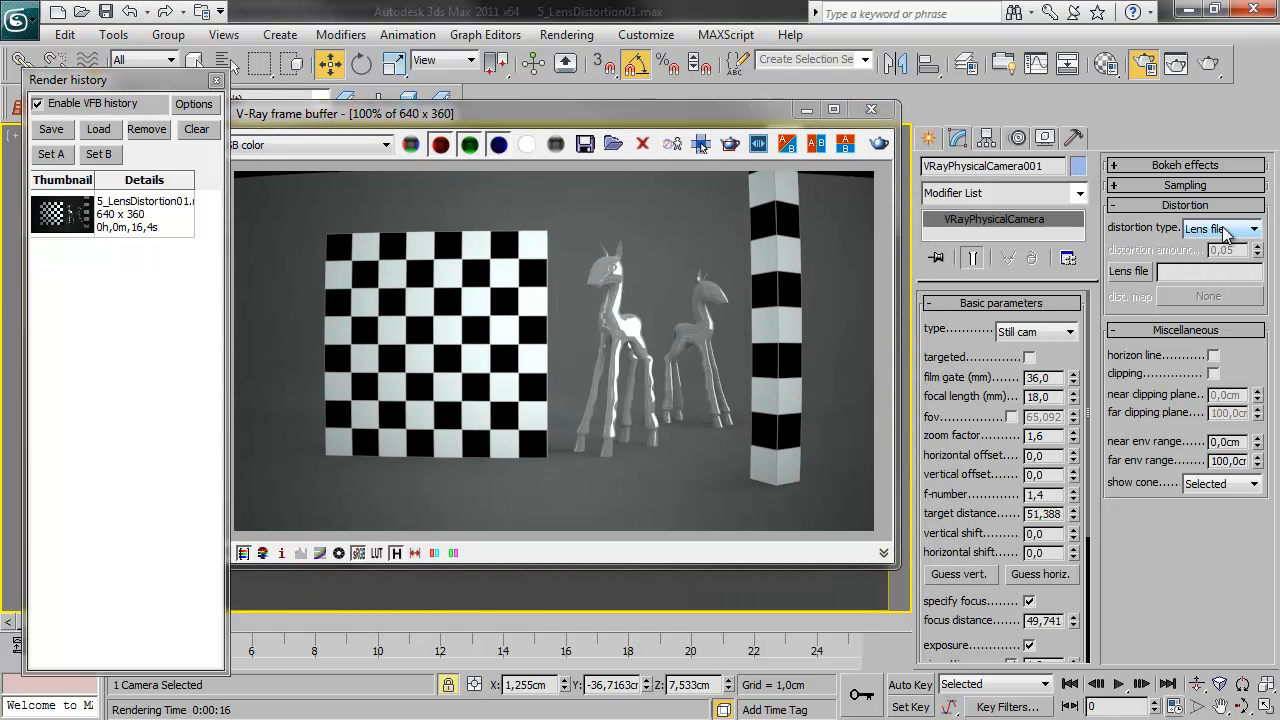
left_click(1127, 271)
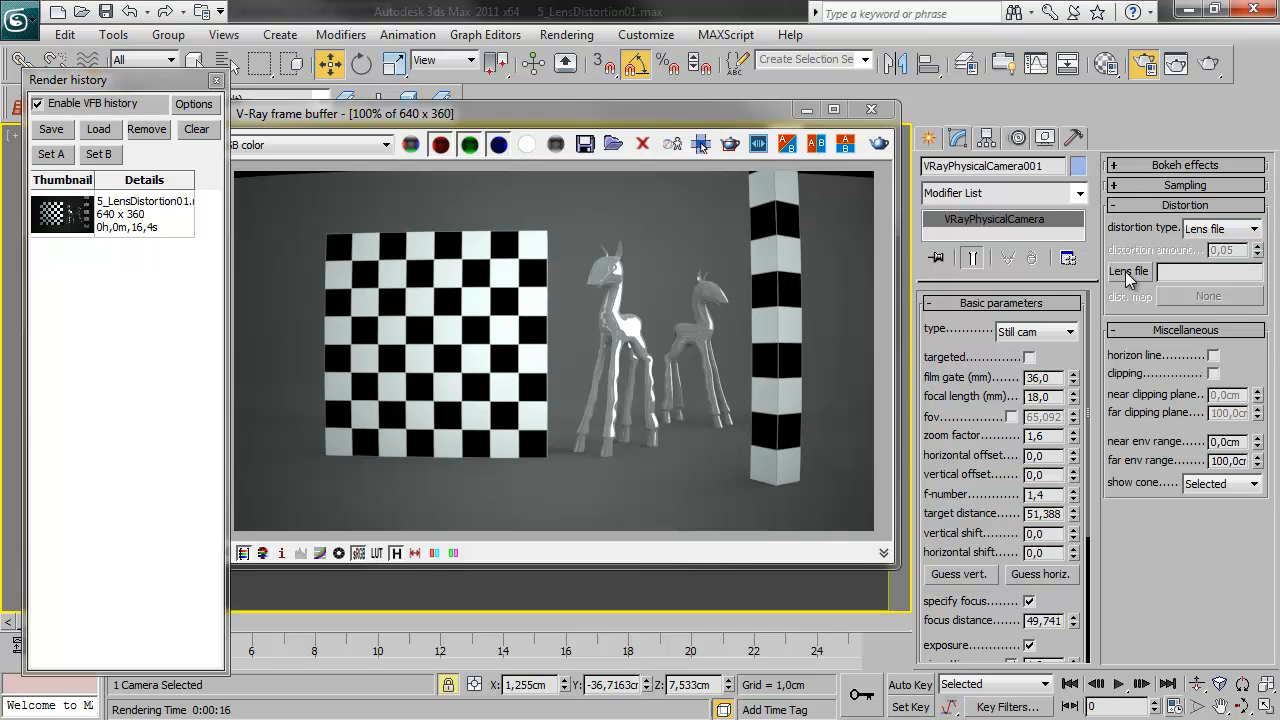
double_click(572, 245)
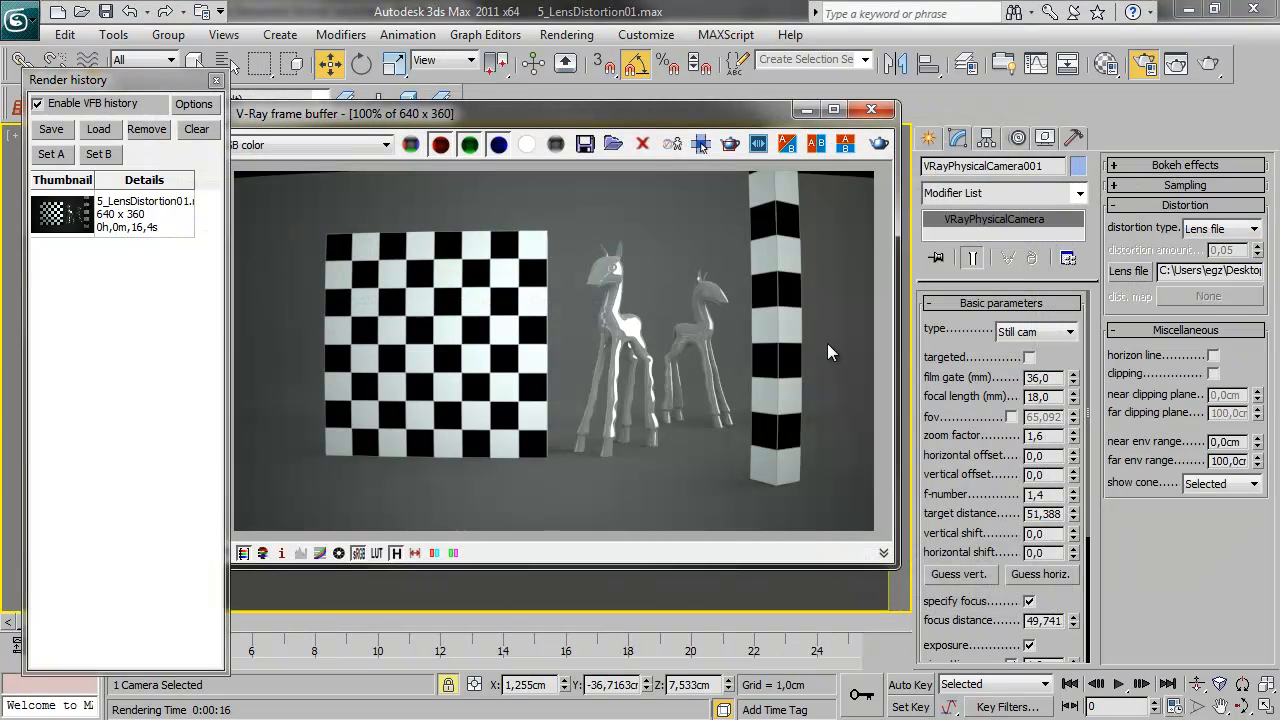
Render the checkerboard and giraffe scene with the lens file distortion
left_click(879, 143)
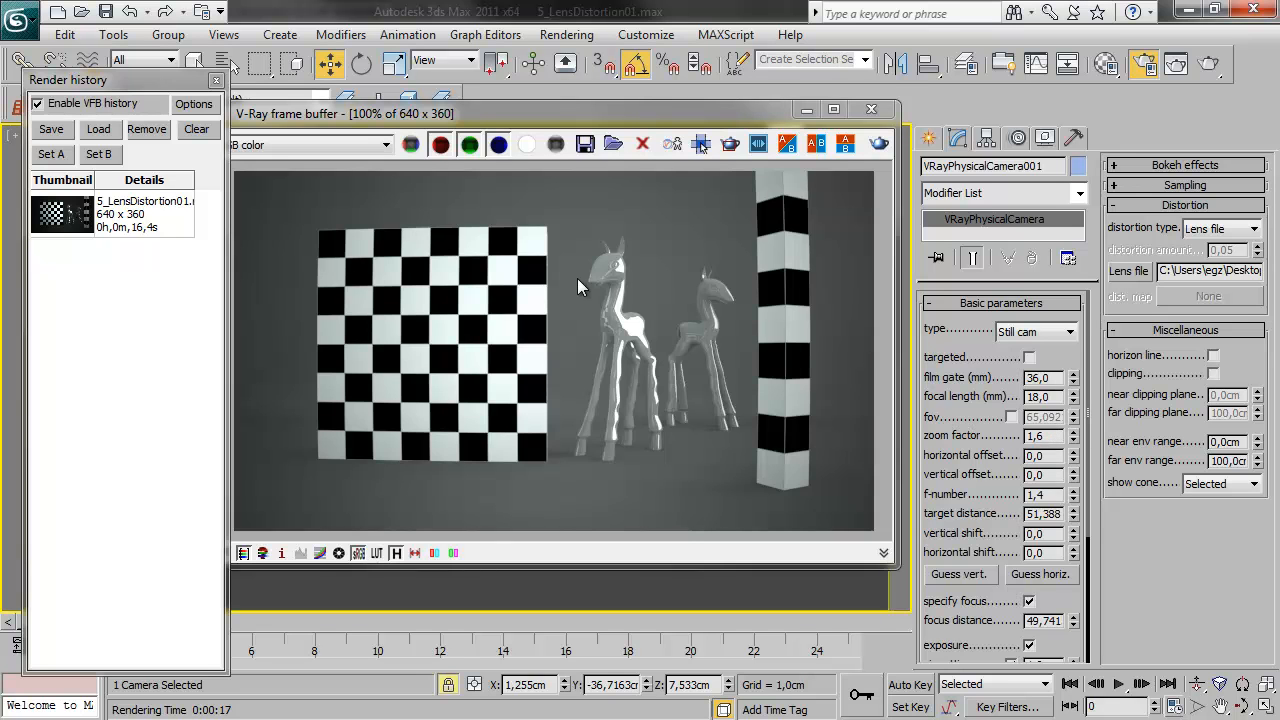
left_click_drag(446, 118, 476, 108)
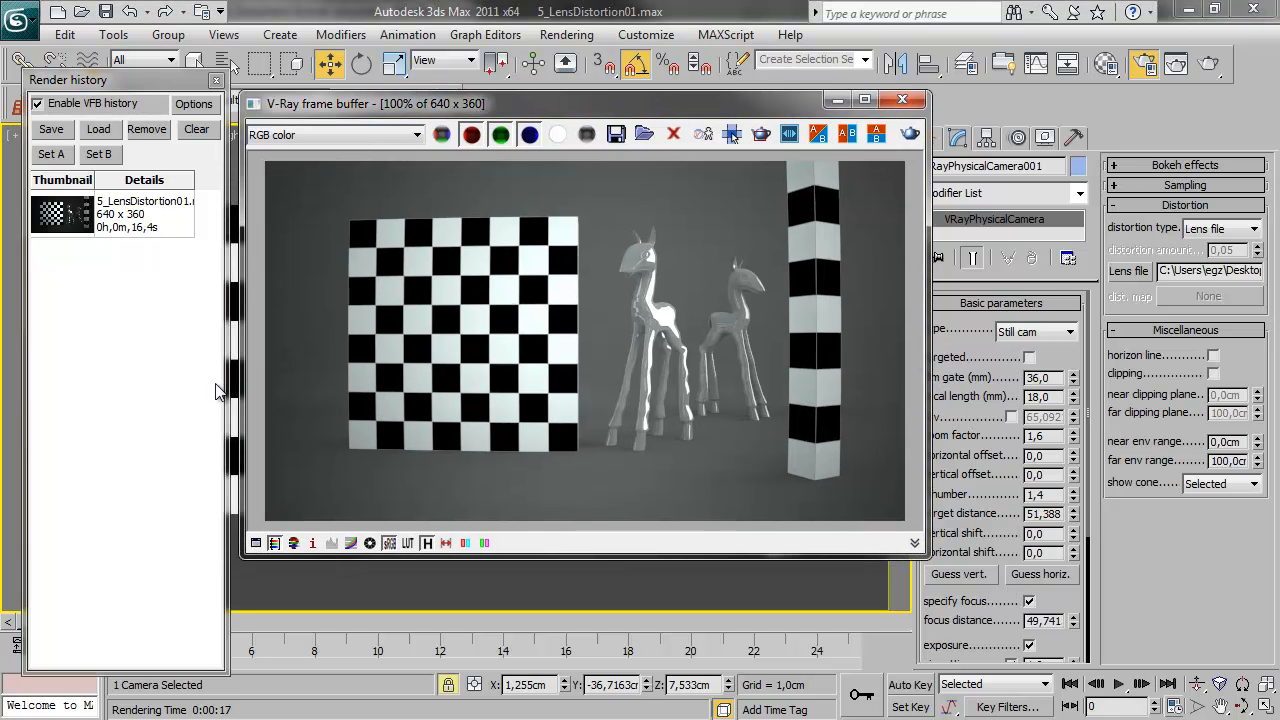
Save the new render to the render history and compare it with the previous render as A and B across a vertical split
left_click(55, 132)
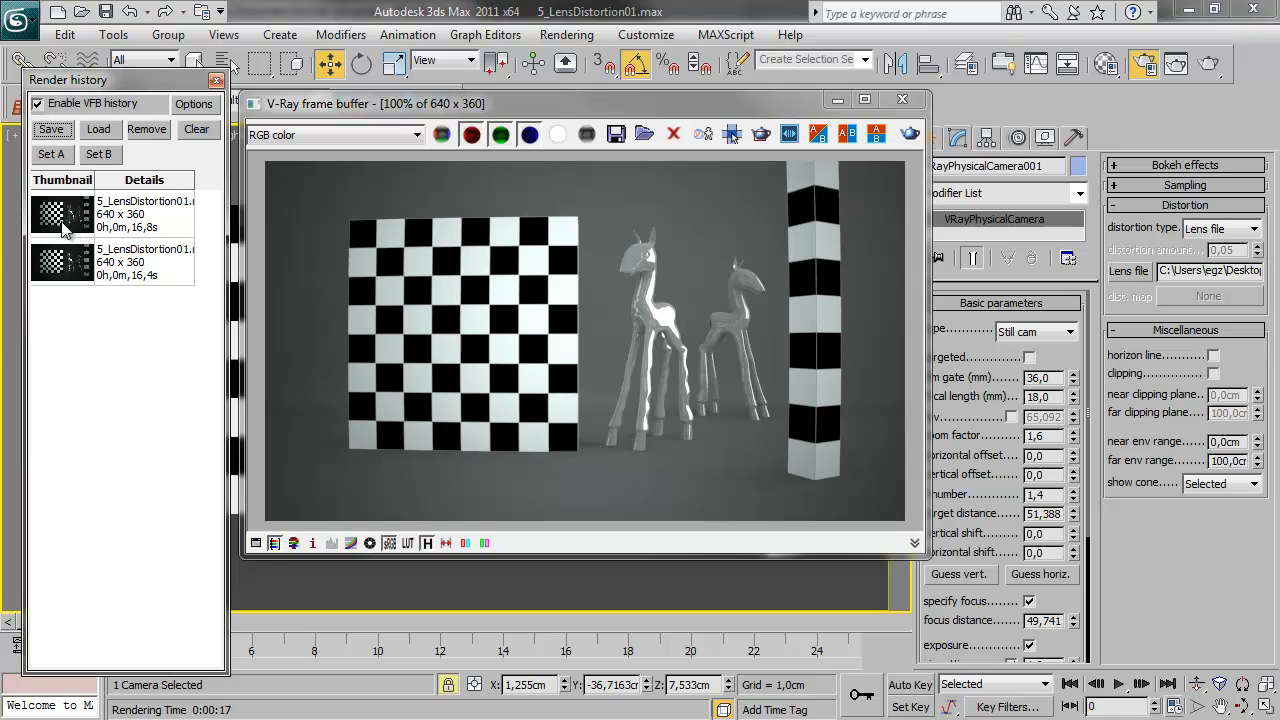
left_click(68, 228)
left_click(51, 154)
left_click(62, 262)
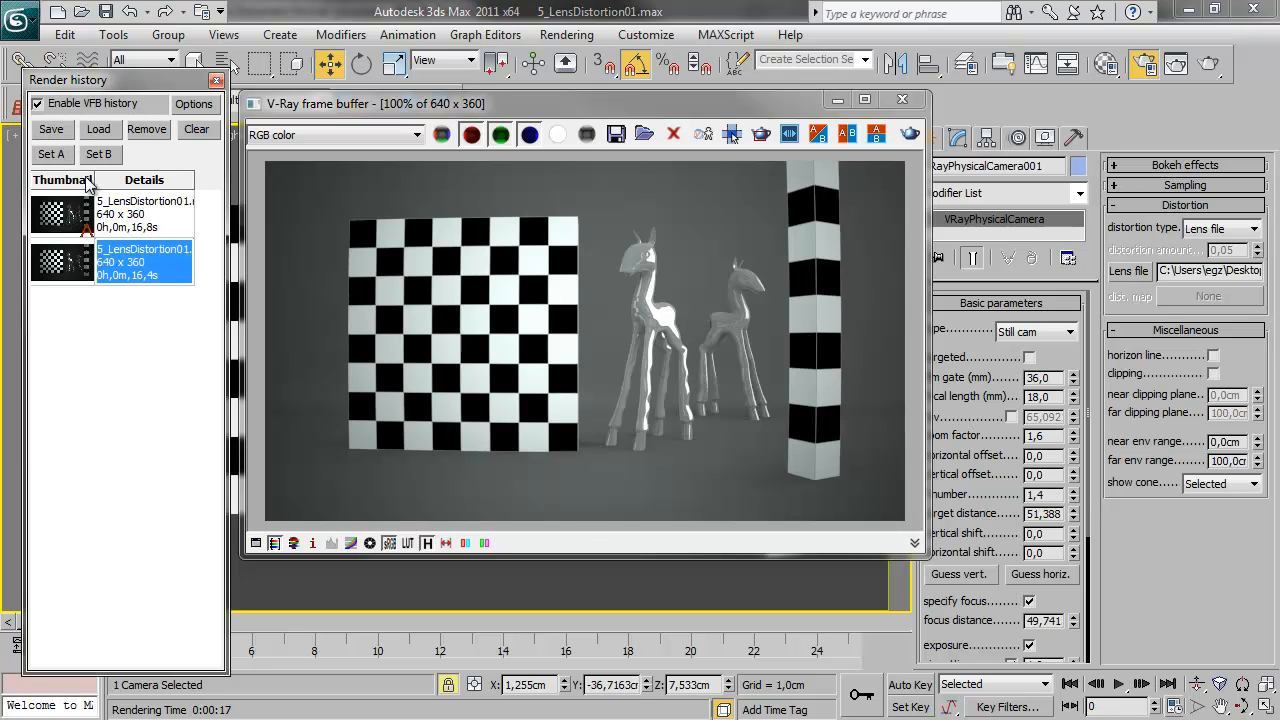
left_click(98, 154)
left_click_drag(589, 166, 403, 227)
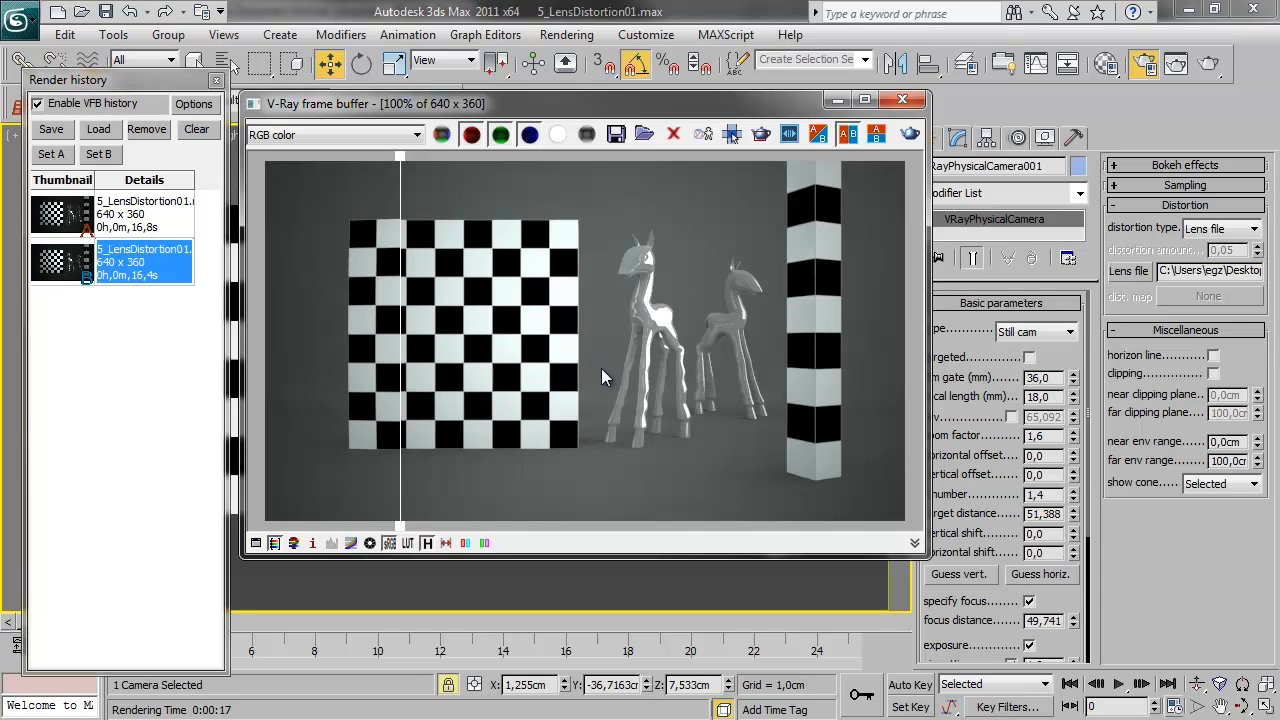
left_click(731, 134)
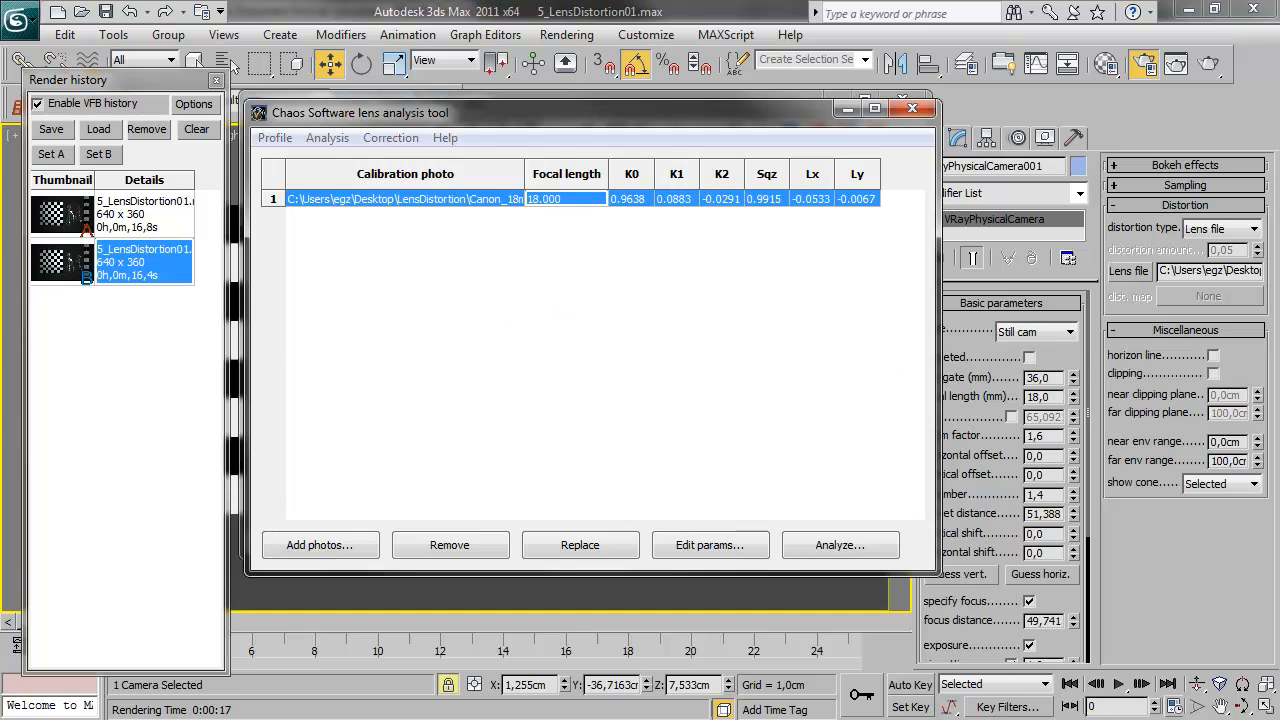
Switch to the Chaos Software lens analysis tool and start the Correct/Distort images command
key("alt+Tab")
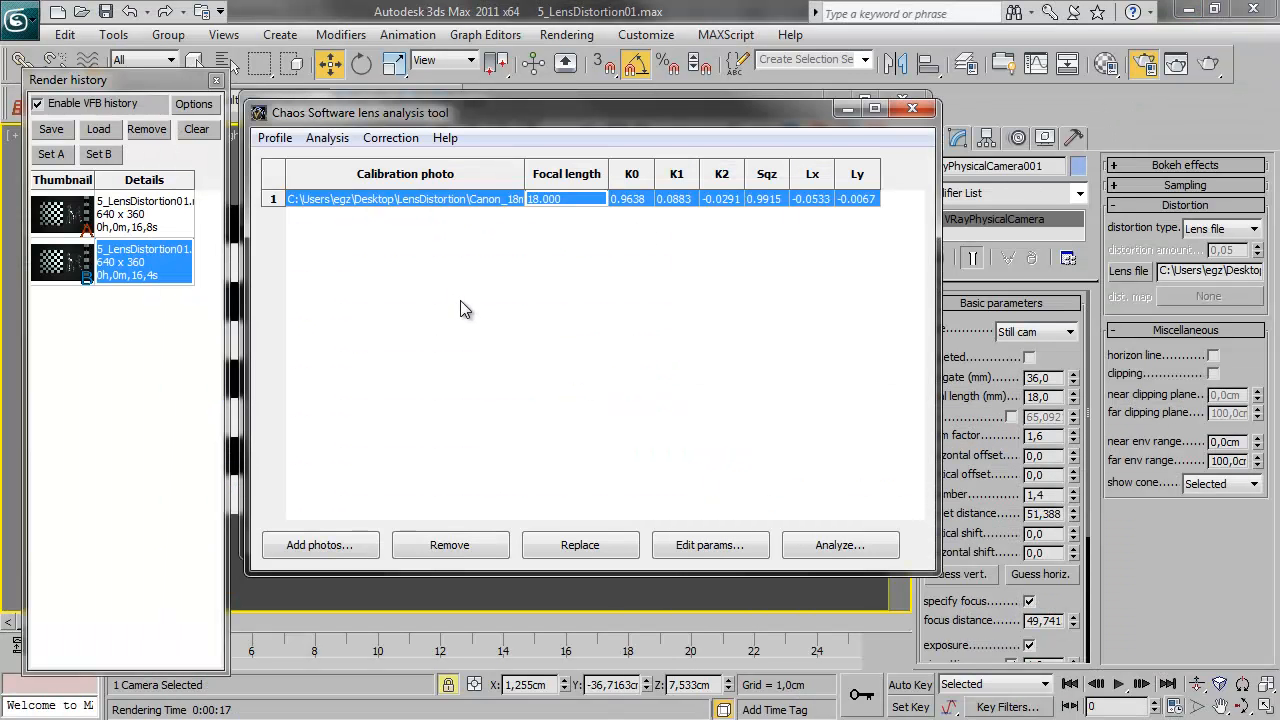
left_click(330, 140)
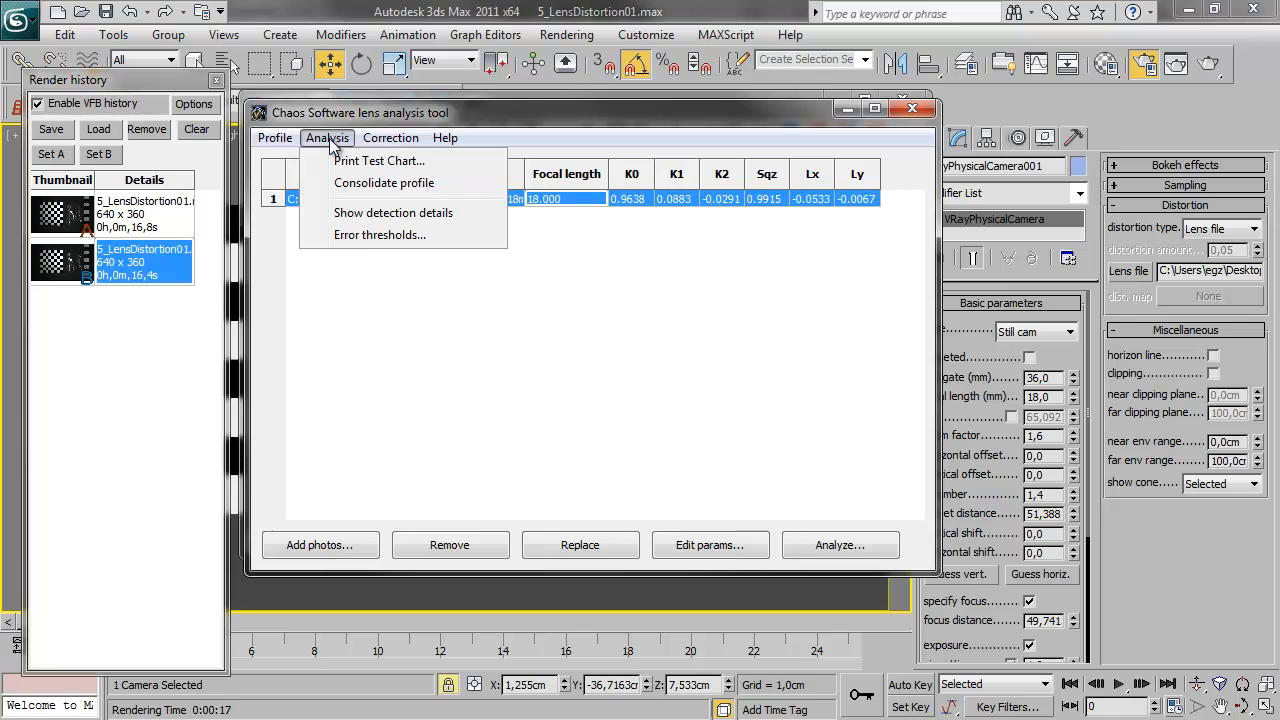
mouse_move(378, 140)
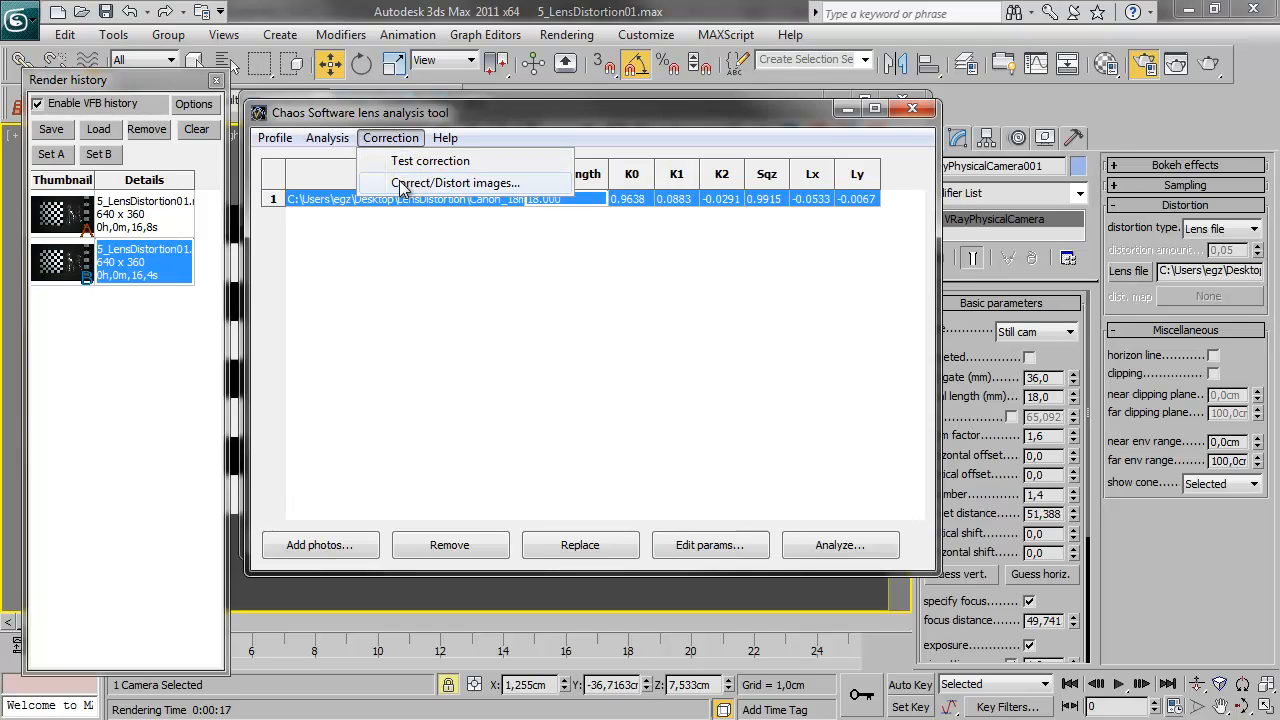
left_click(457, 186)
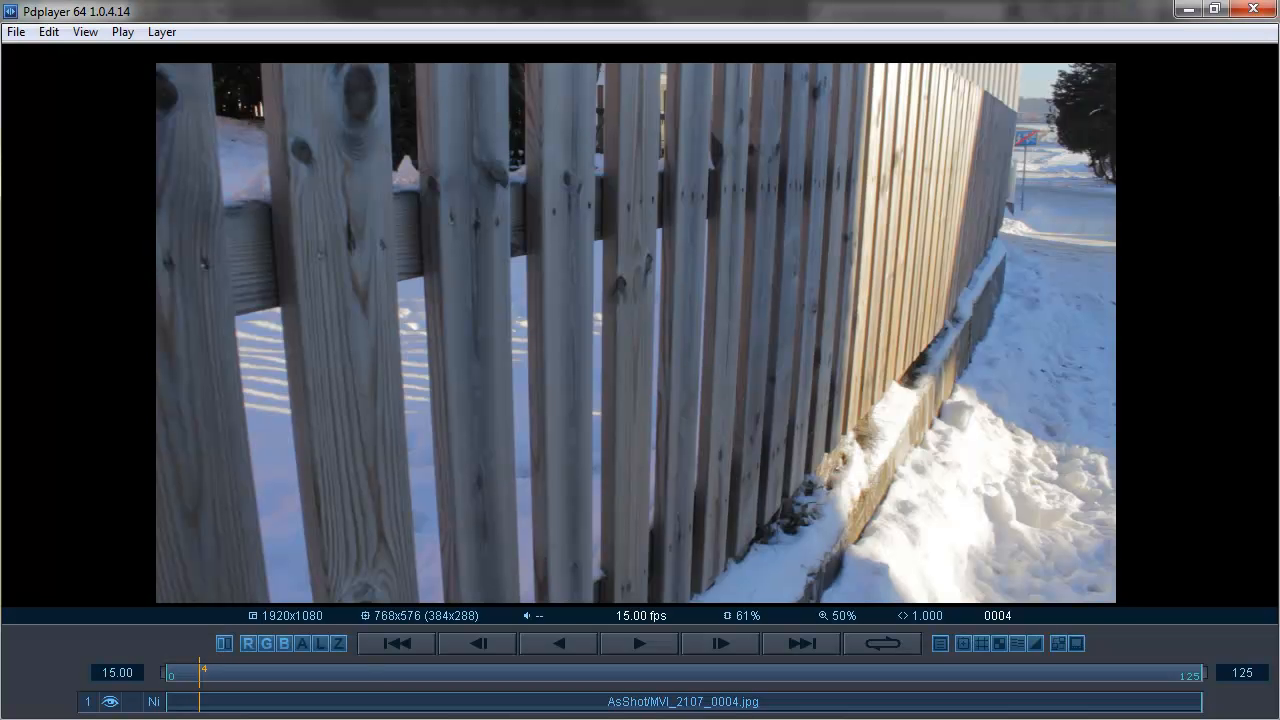
Scrub the AsShot image sequence in Pdplayer to examine the lens distortion in the fence footage, and minimize the player
left_click_drag(185, 679, 261, 668)
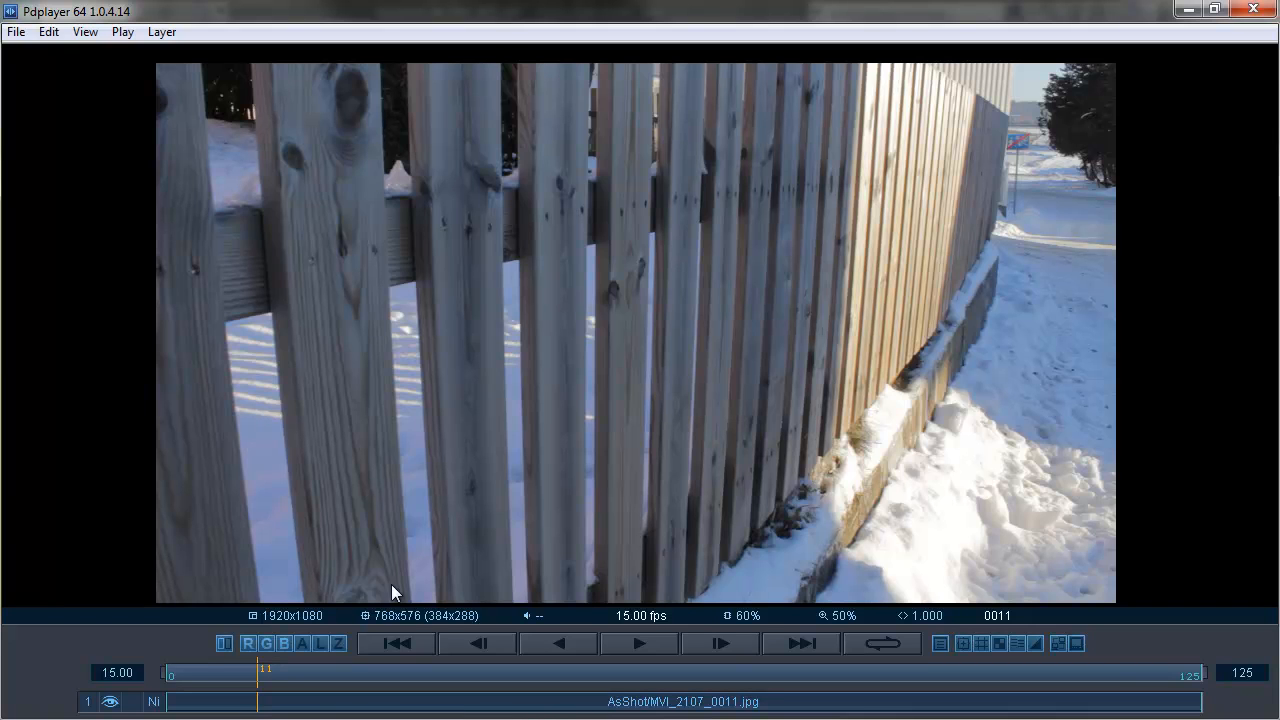
left_click_drag(262, 674, 149, 694)
mouse_move(374, 340)
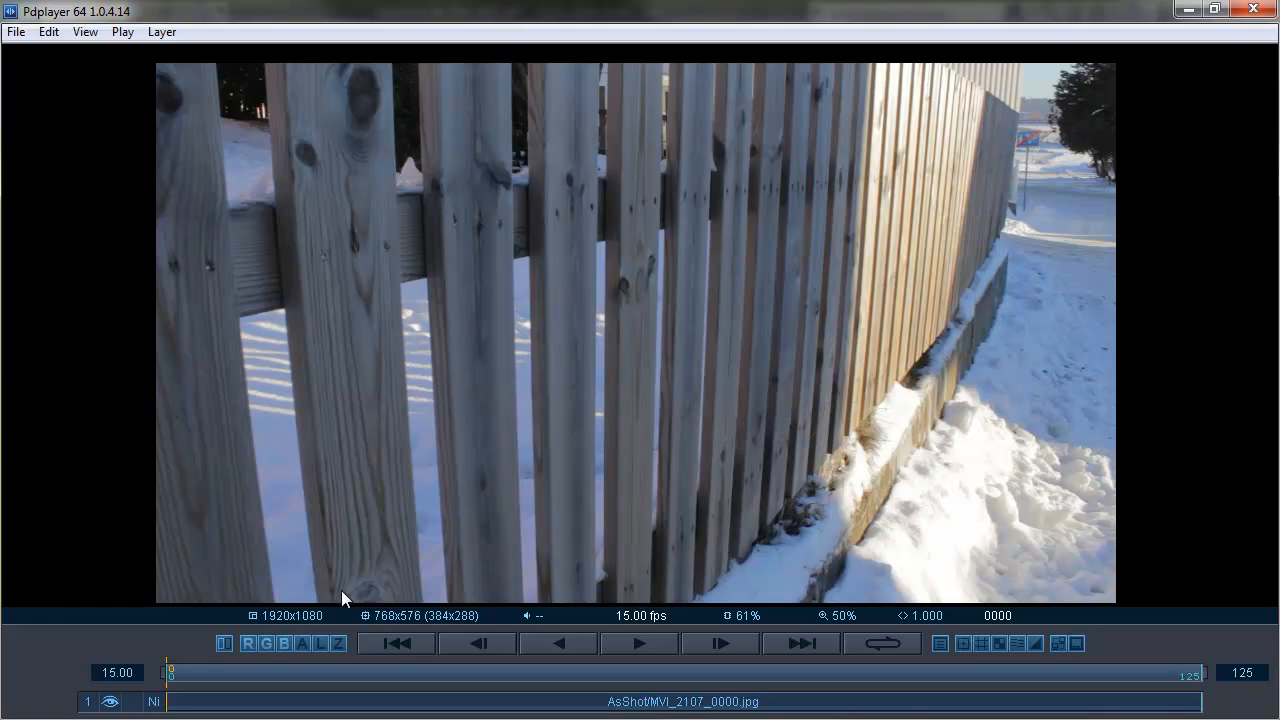
mouse_move(979, 411)
mouse_move(920, 362)
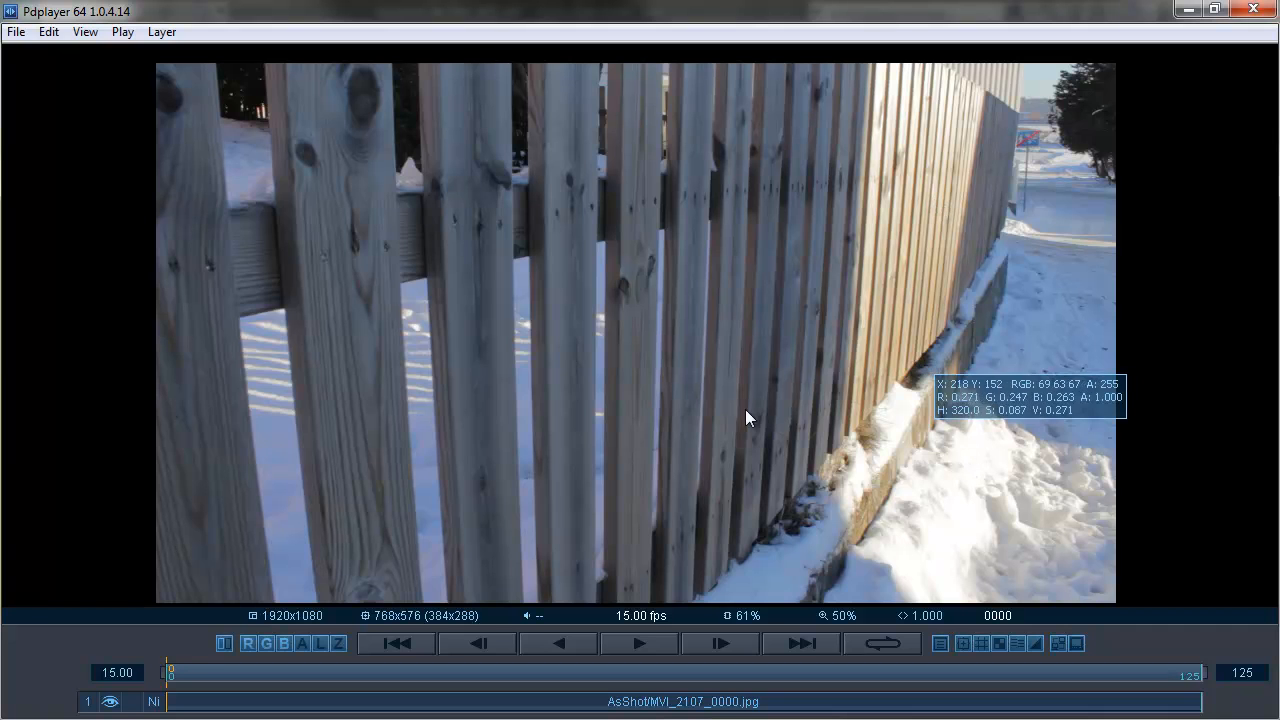
left_click(1189, 9)
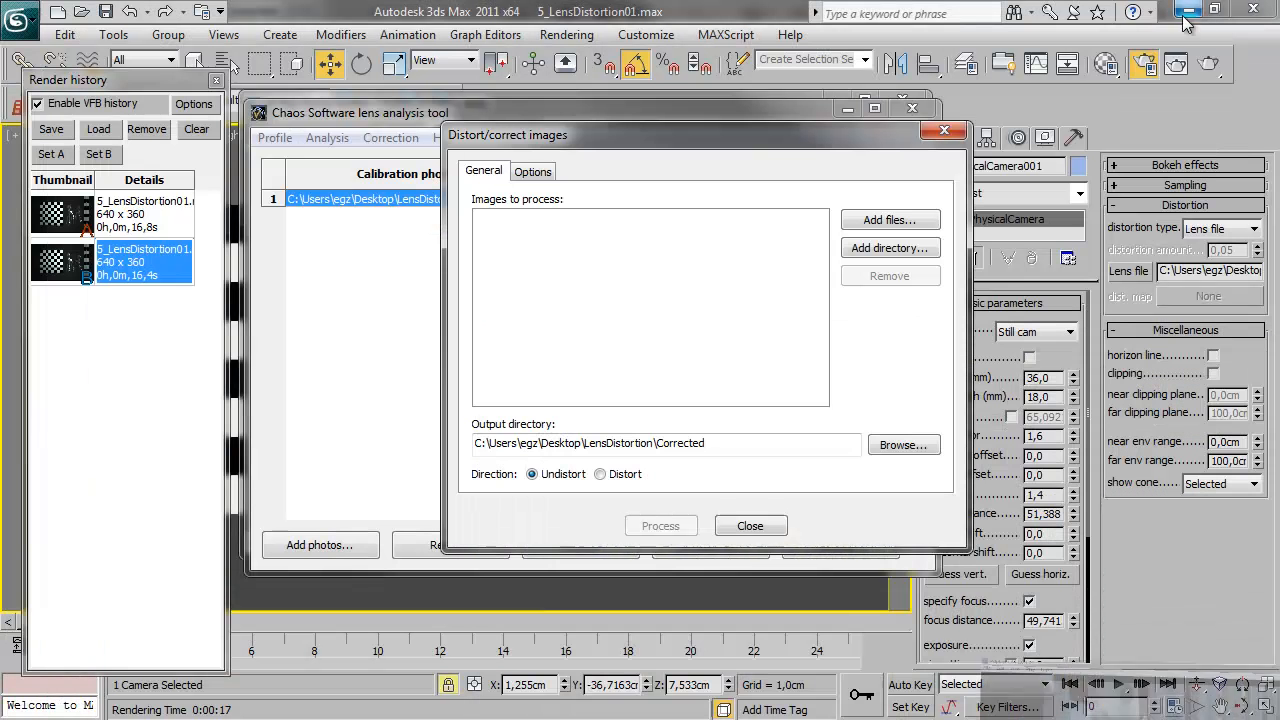
left_click(889, 219)
double_click(693, 300)
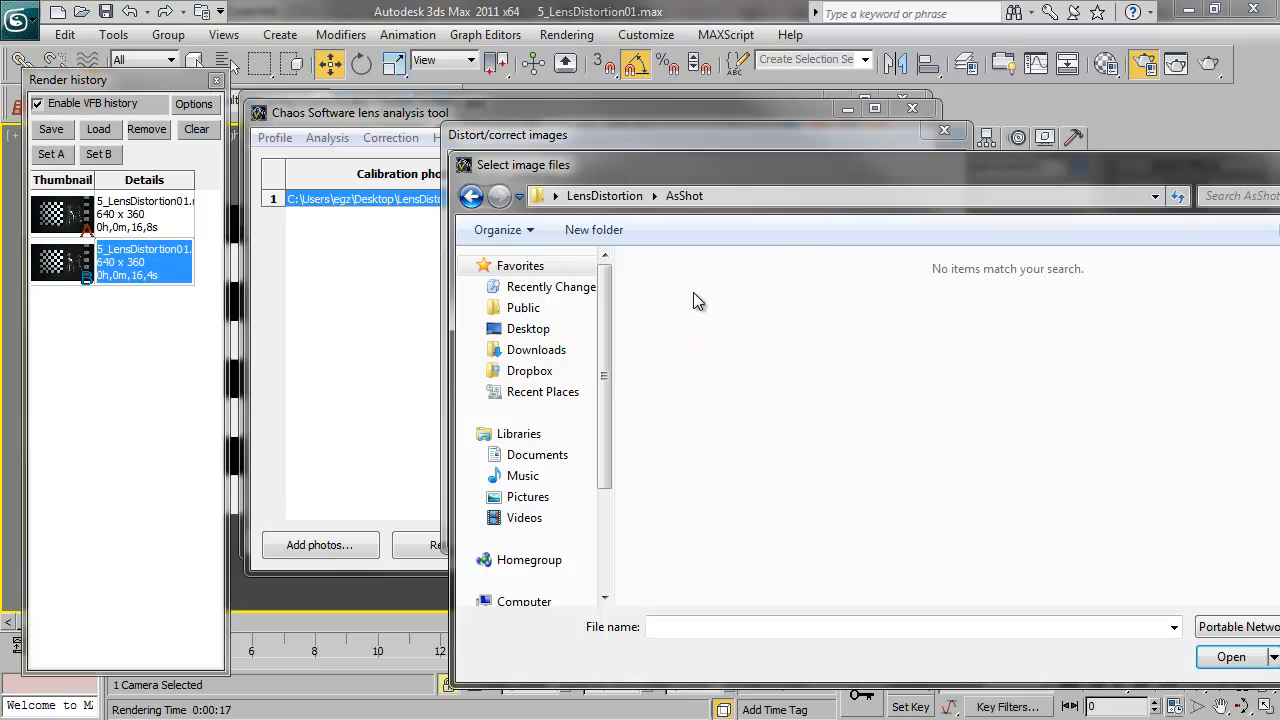
left_click_drag(1084, 177, 740, 112)
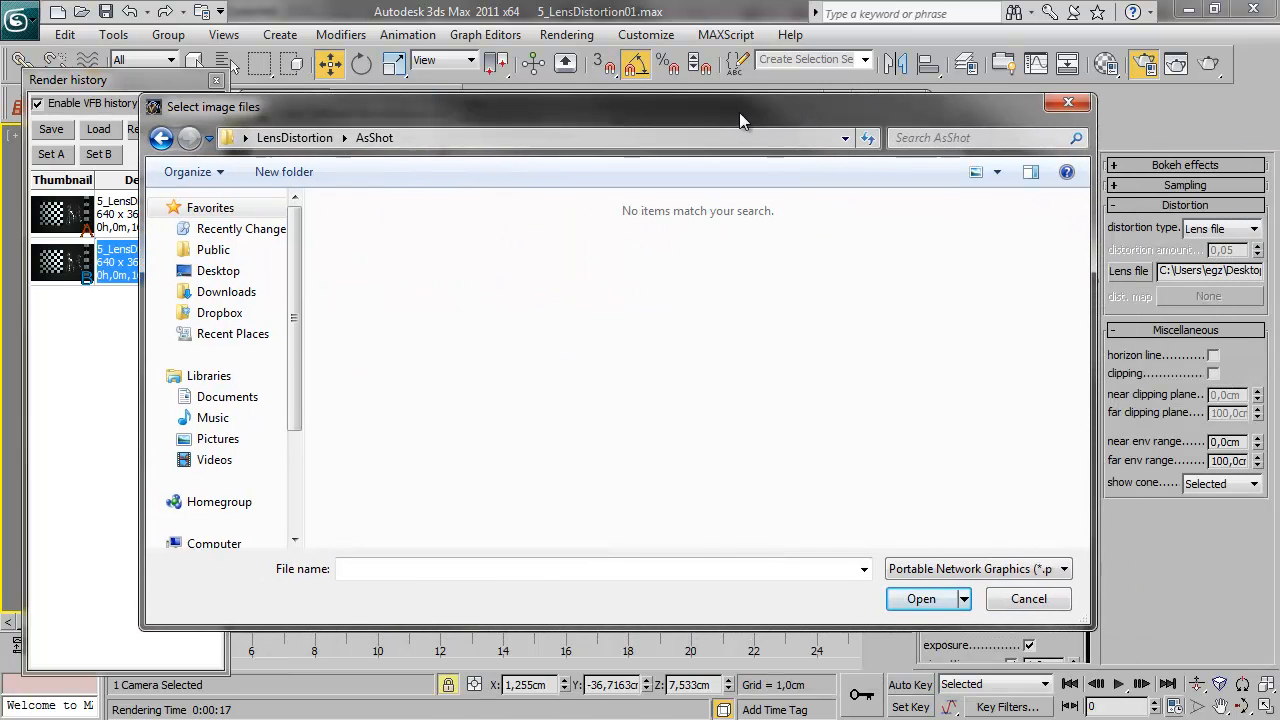
left_click(1014, 597)
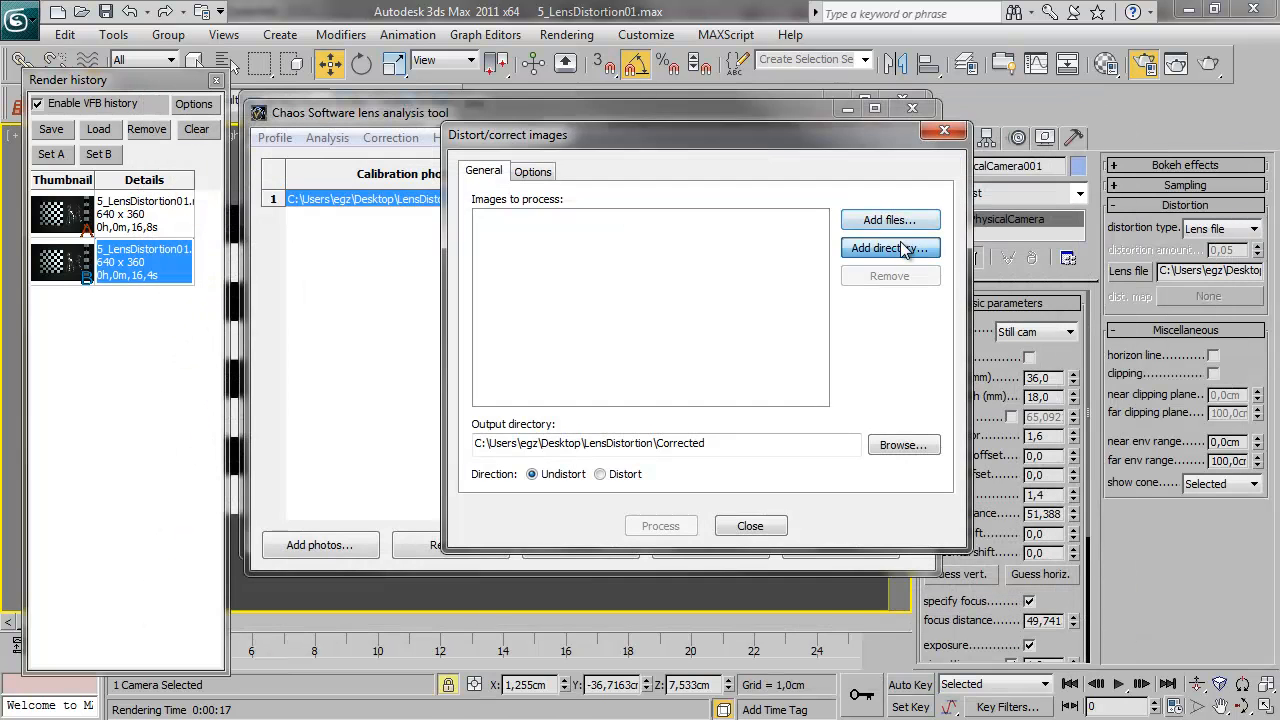
Add the LensDistortion\AsShot directory to the images to process, and process them with direction Undistort into the Corrected folder
left_click(889, 247)
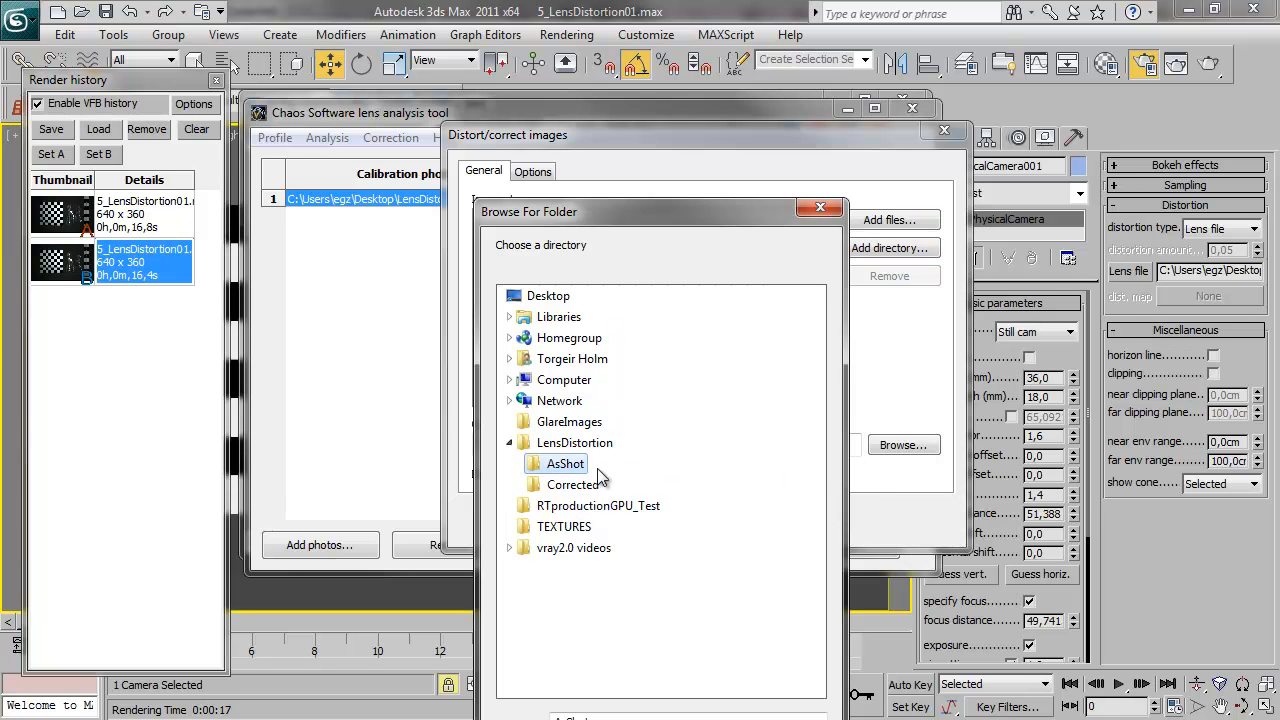
left_click_drag(640, 211, 595, 114)
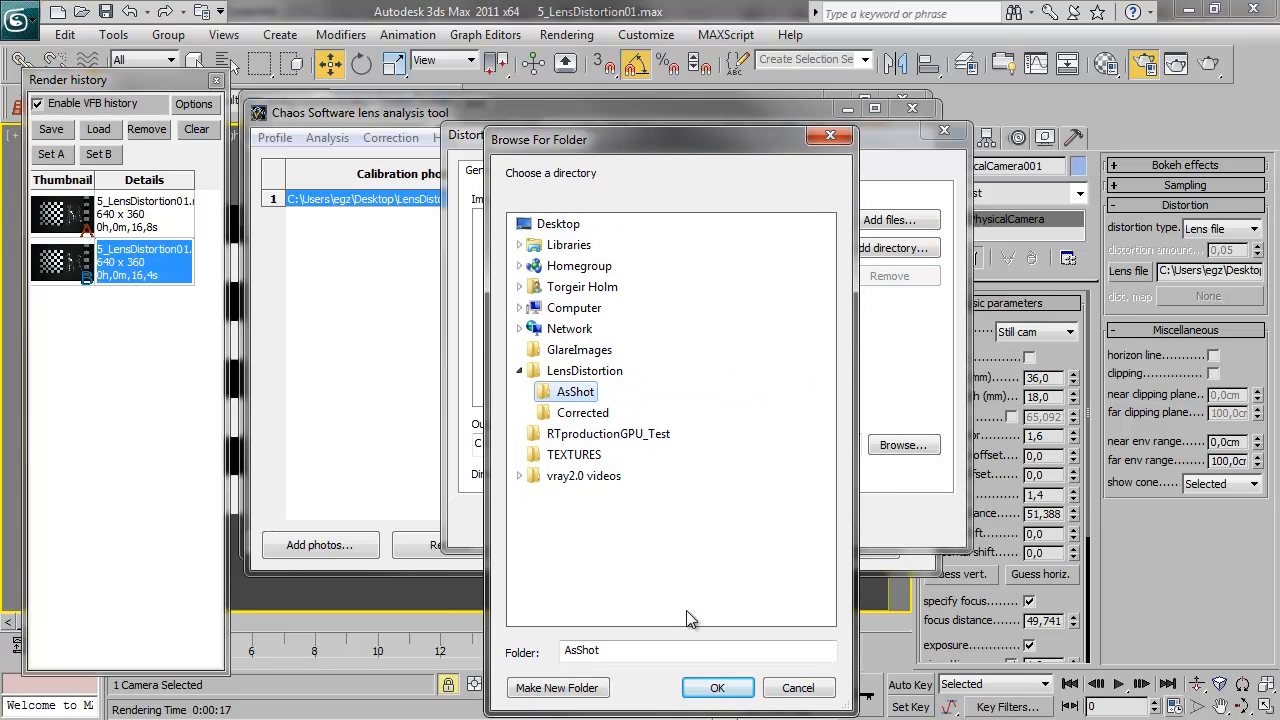
left_click(729, 686)
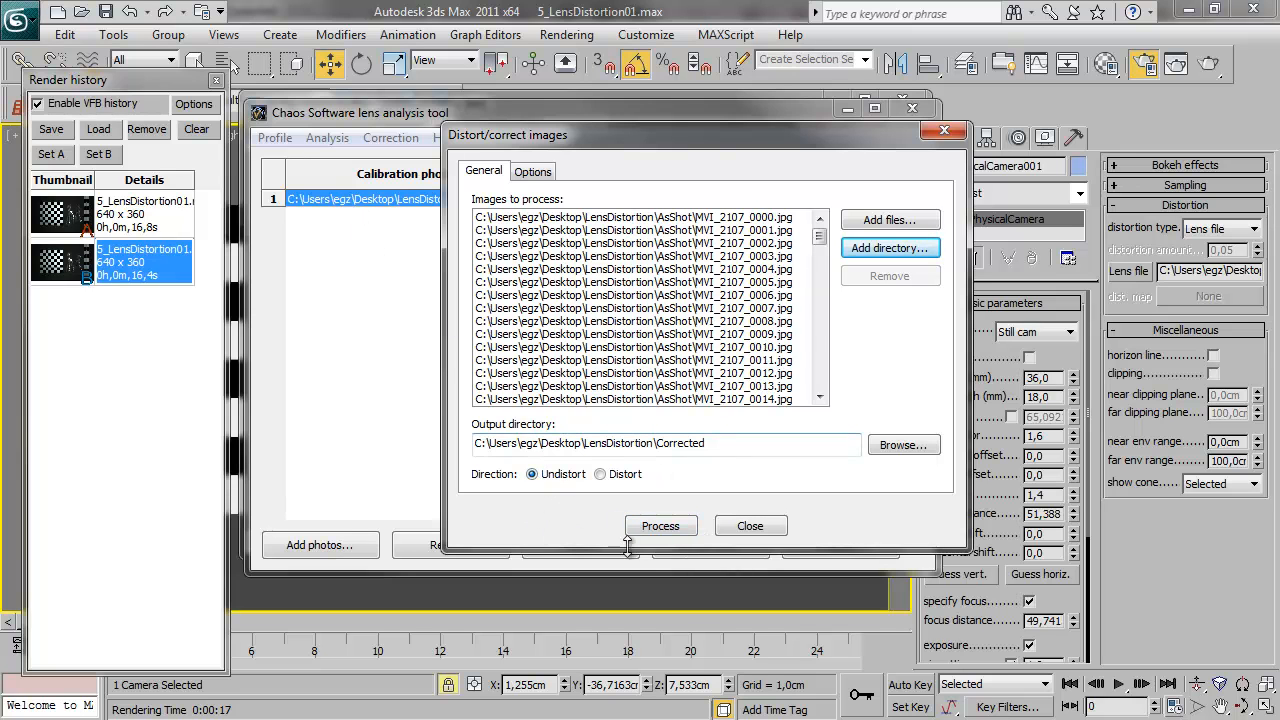
left_click(659, 527)
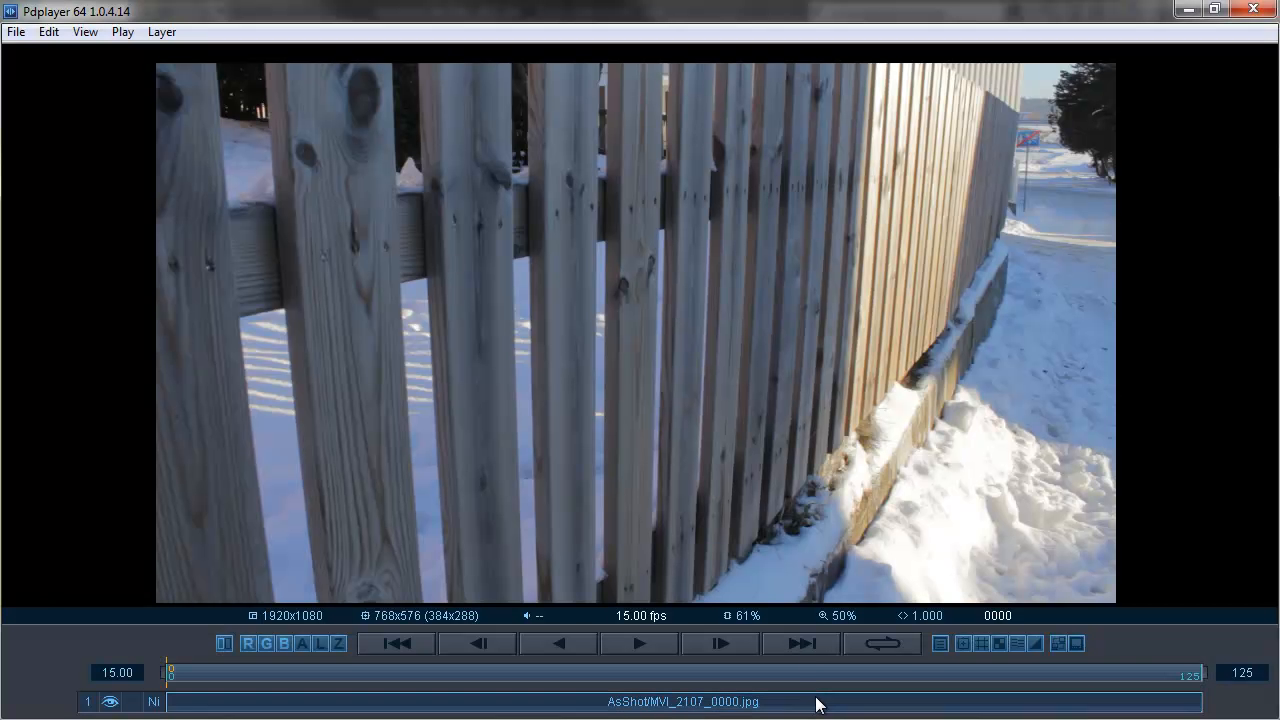
Switch to Pdplayer and add the MVI_2107 sequence from the Corrected folder as a new layer
double_click(828, 712)
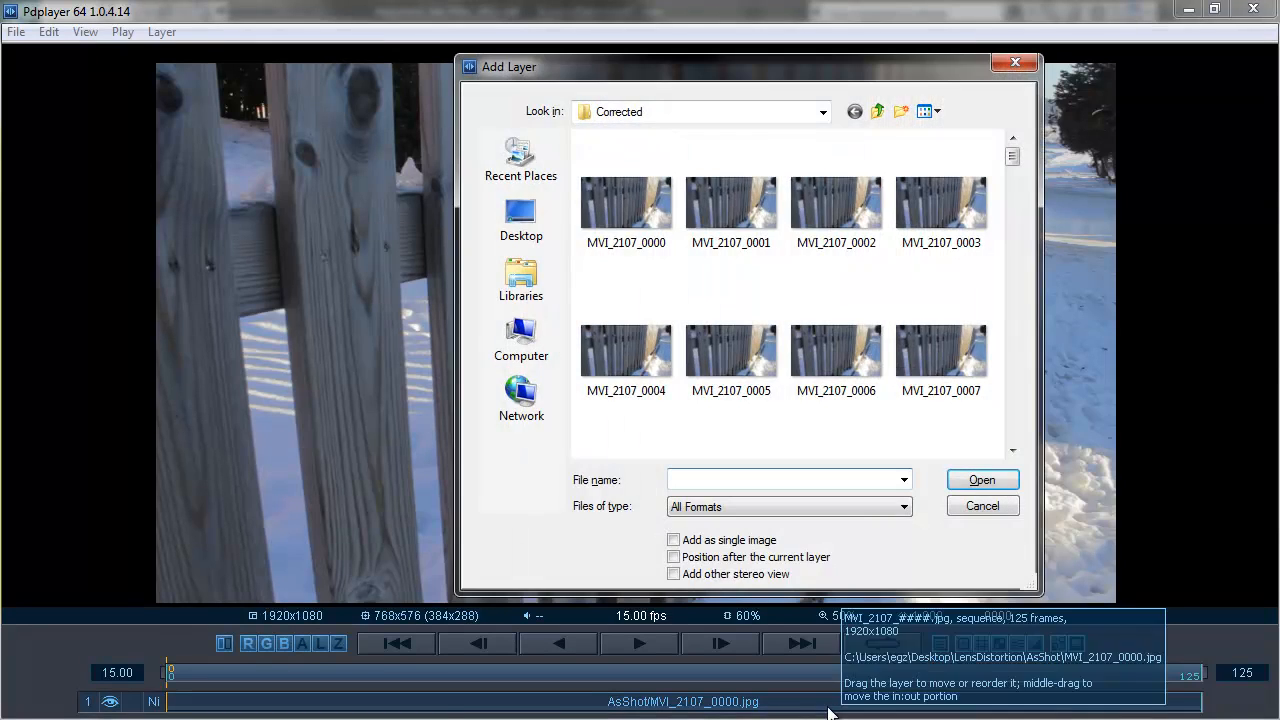
left_click(617, 207)
double_click(619, 207)
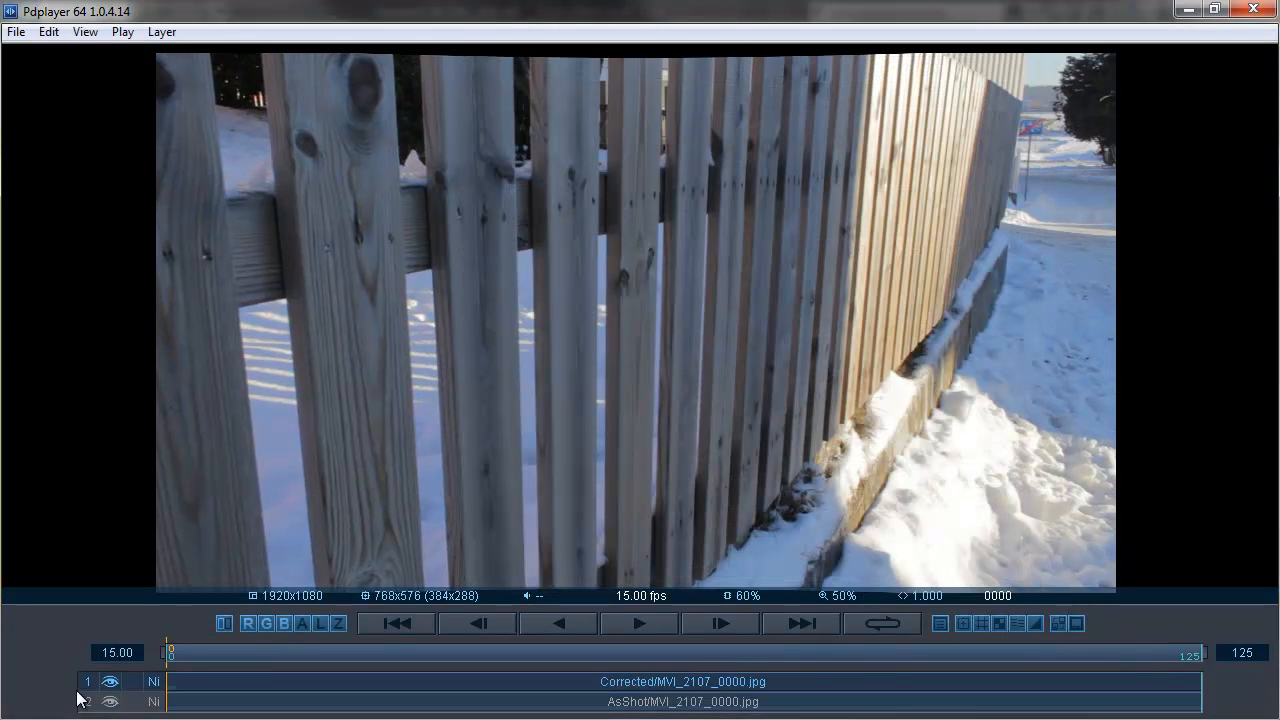
Compare the Corrected and AsShot footage at the first frame by toggling the Corrected layer's visibility, and scrub to frame 36
left_click_drag(173, 654, 157, 647)
left_click(110, 683)
left_click(109, 684)
left_click(110, 683)
left_click(110, 683)
left_click(110, 683)
left_click(110, 683)
left_click_drag(172, 655, 466, 680)
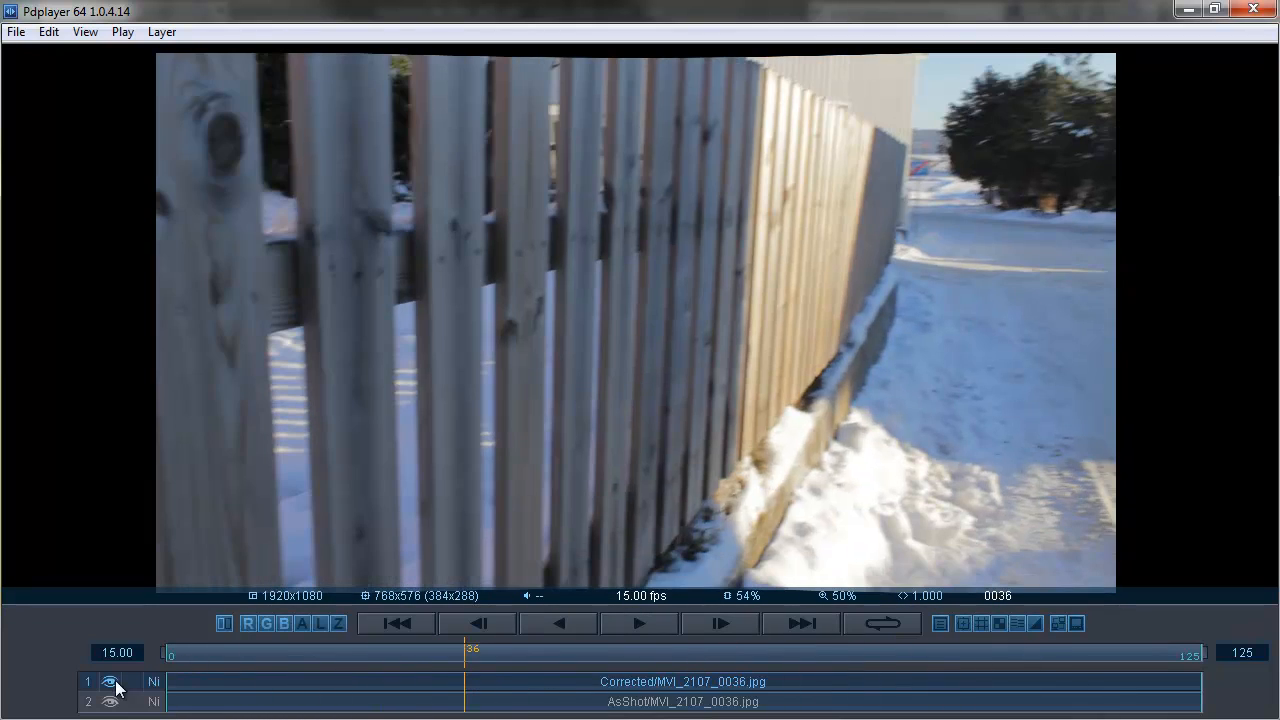
Set the Corrected layer's blend mode to Difference and examine the differences from the AsShot layer through to frame 73
left_click(153, 681)
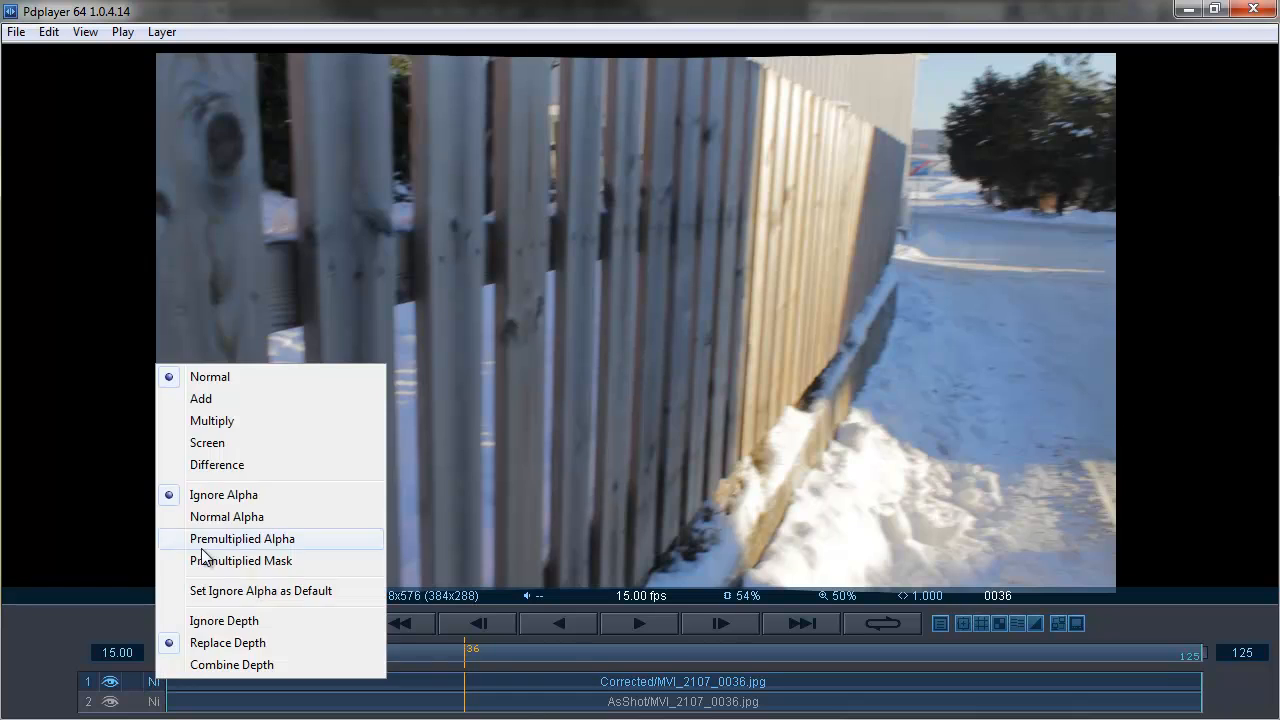
left_click(240, 475)
left_click_drag(463, 649, 563, 636)
left_click_drag(505, 670, 770, 652)
Return the Corrected layer to Normal blending and toggle its visibility to compare it with the AsShot layer at frame 73
left_click(166, 681)
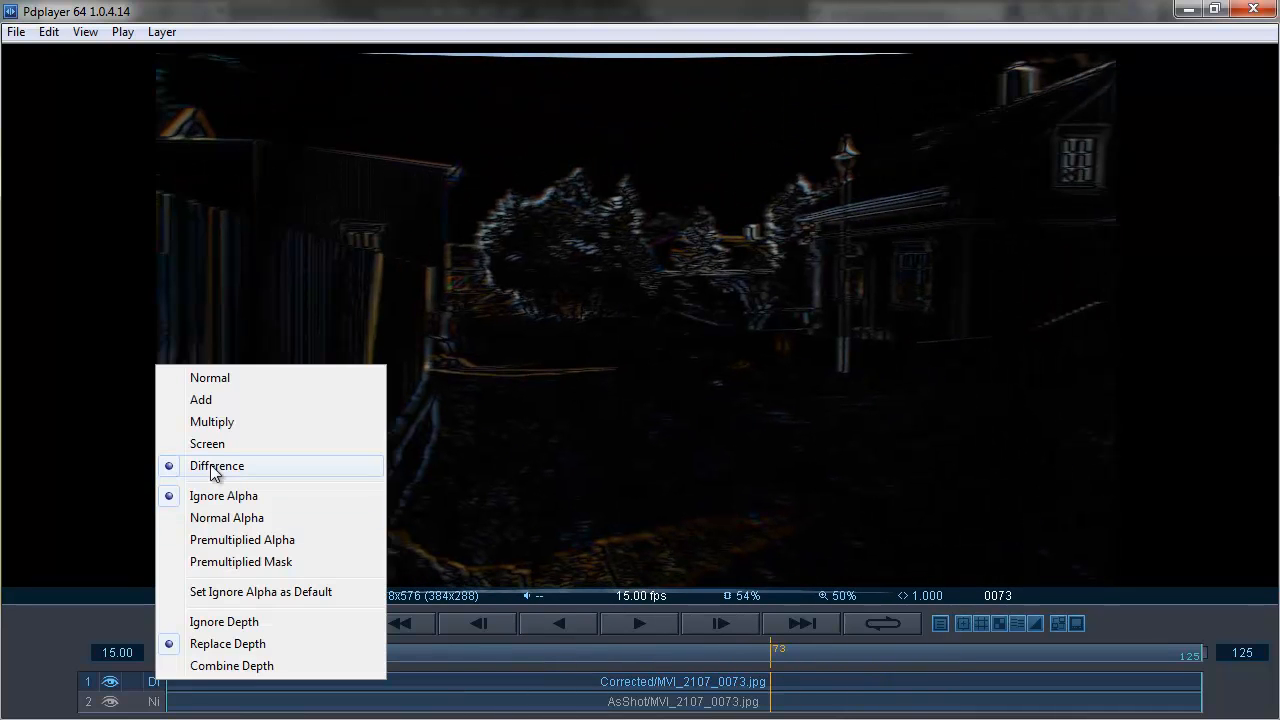
left_click(227, 380)
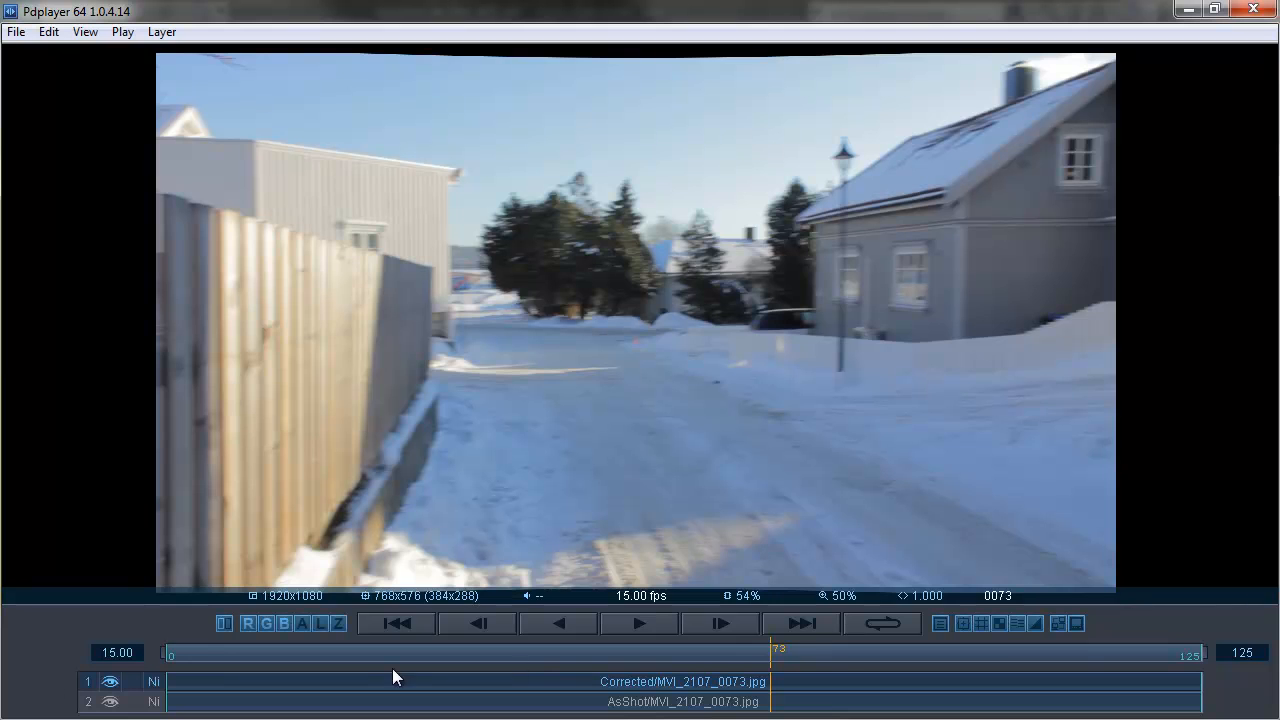
left_click(110, 681)
left_click(110, 681)
left_click(110, 681)
left_click(110, 681)
mouse_move(704, 556)
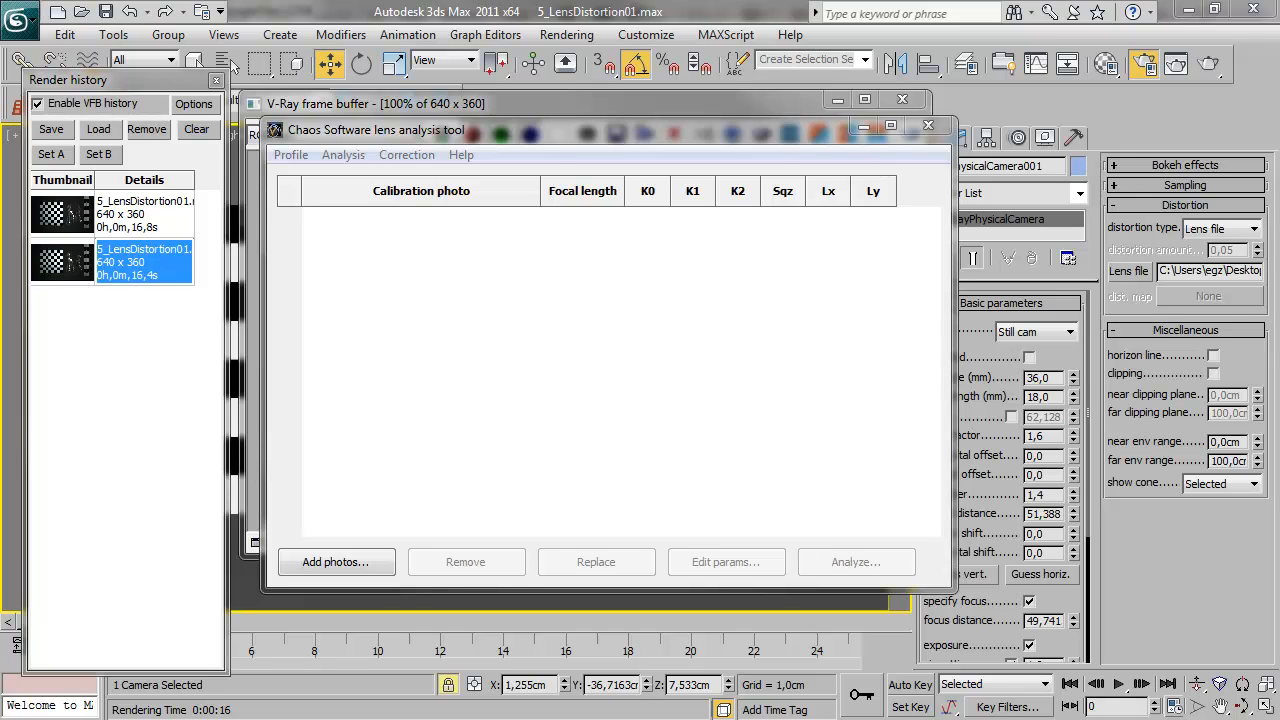
Add the nine calibration photos img_9782 to img_9792 from the ZoomLens folder to the empty lens profile and analyze them
left_click(362, 563)
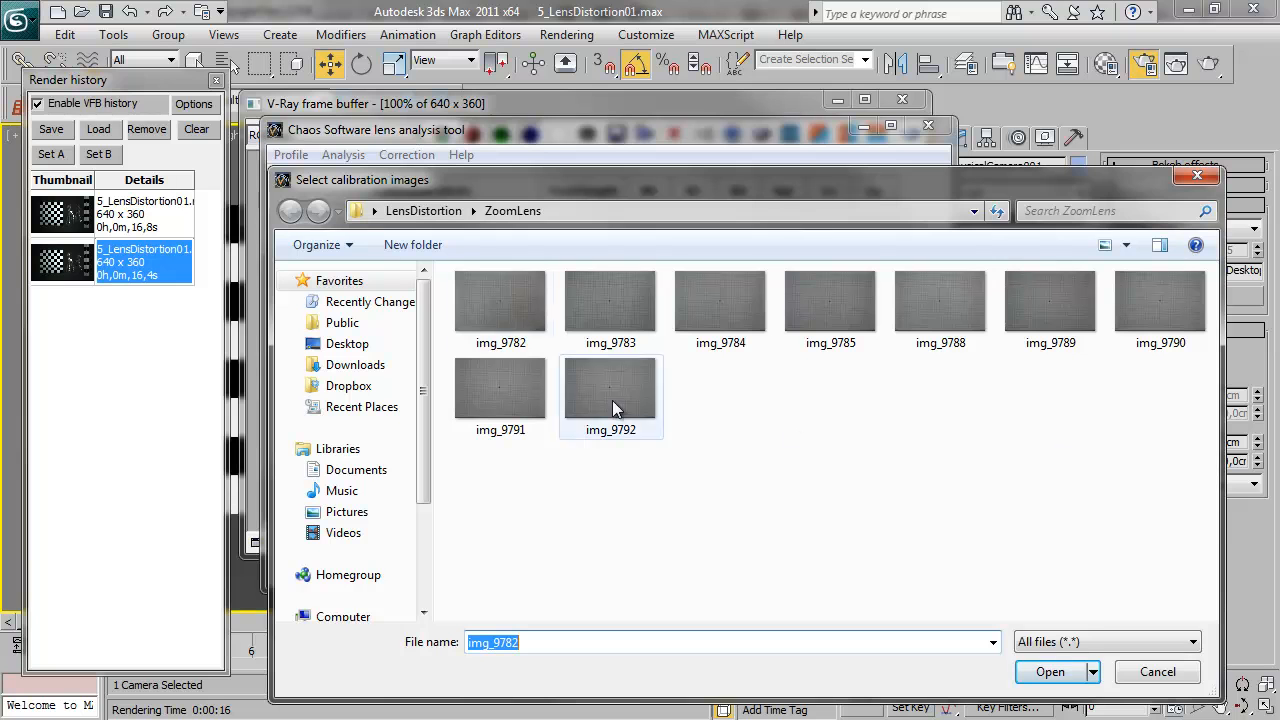
left_click_drag(1179, 502, 520, 292)
left_click(1045, 672)
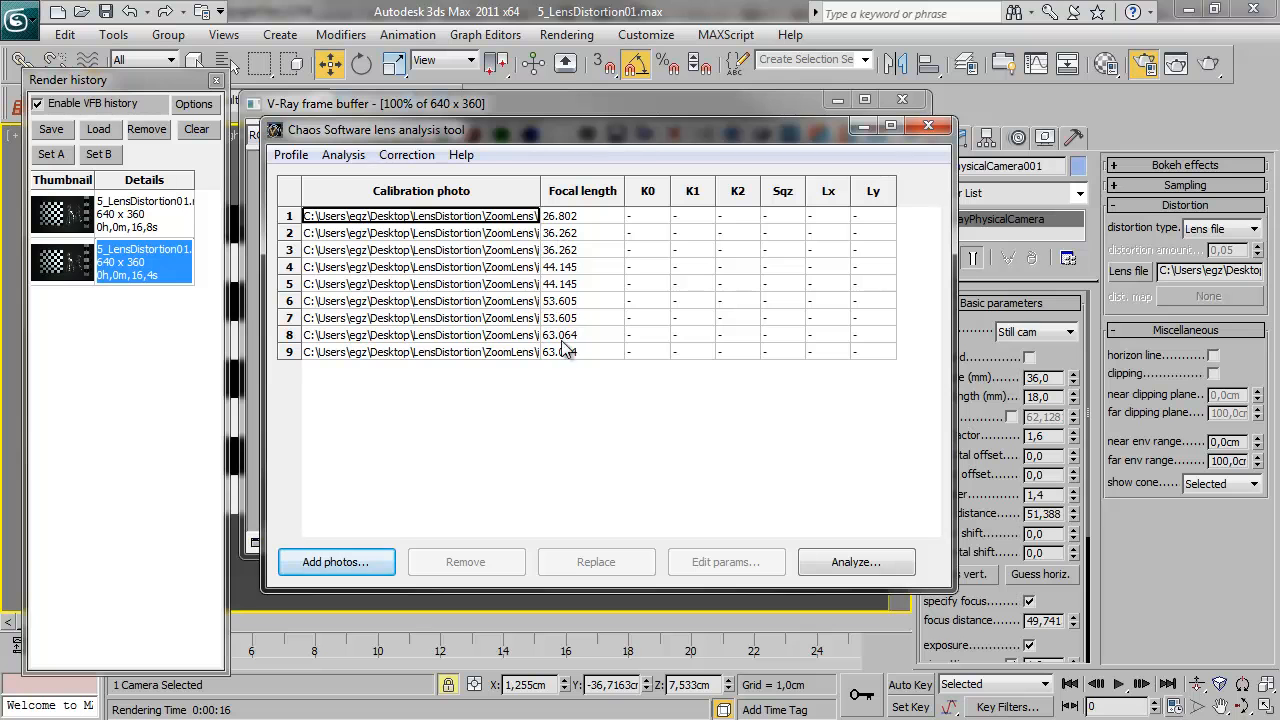
left_click(851, 562)
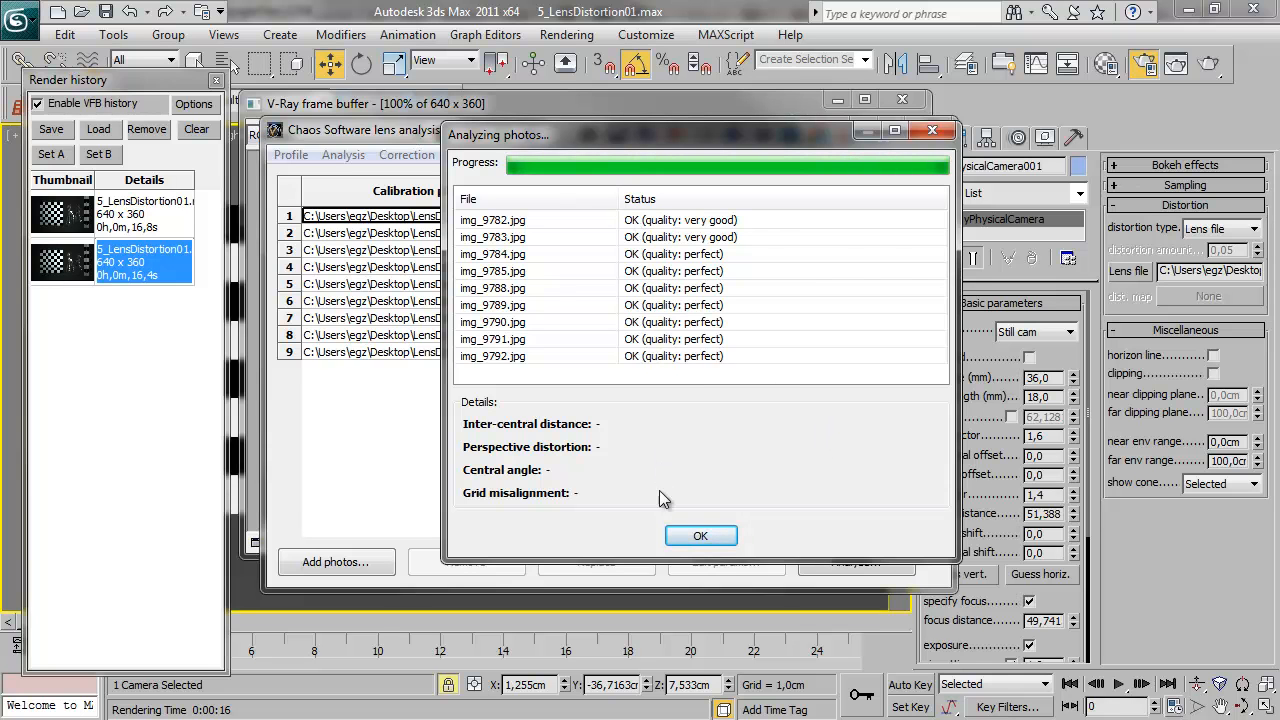
left_click(700, 538)
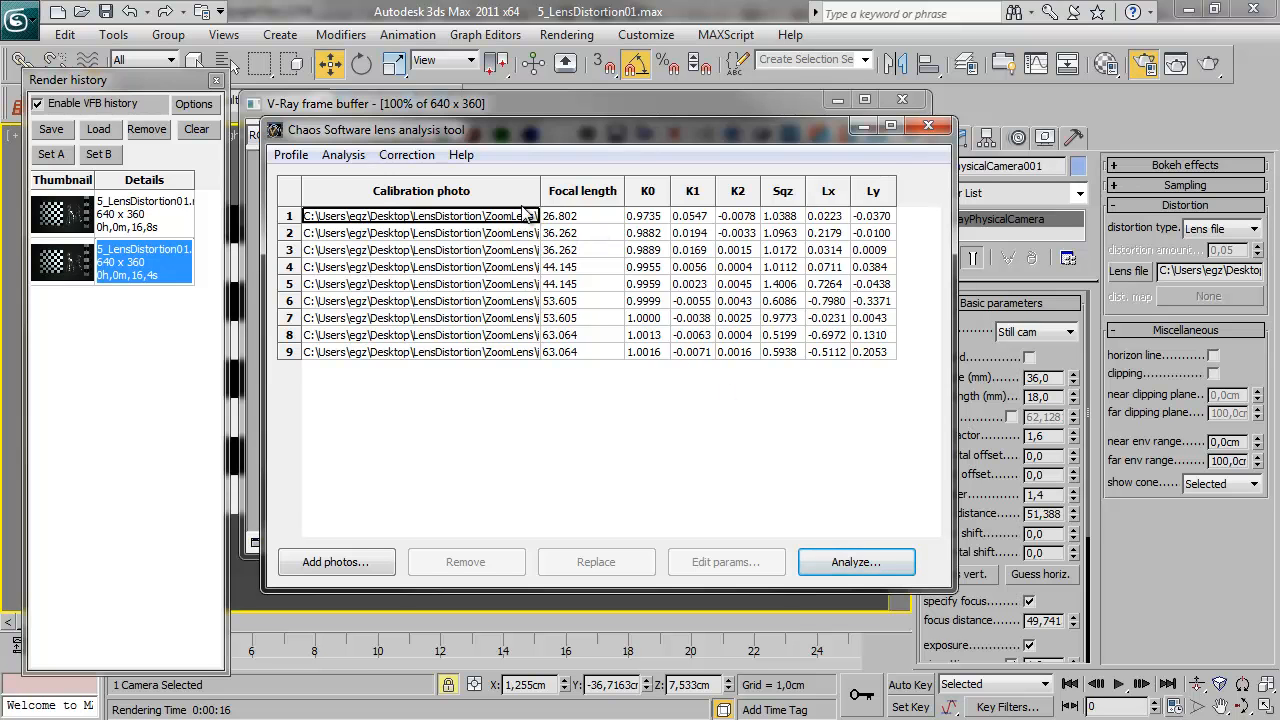
Consolidate the zoom lens profile so that each focal length has a single averaged entry
left_click(360, 160)
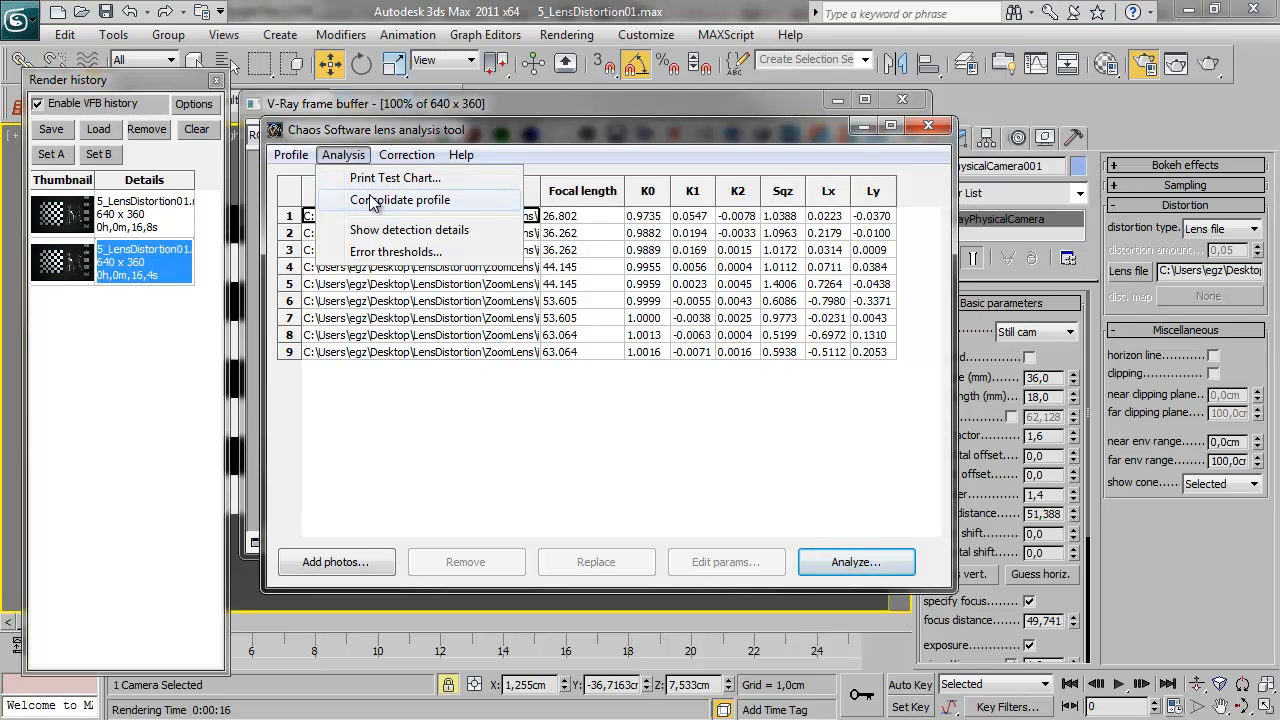
left_click(372, 201)
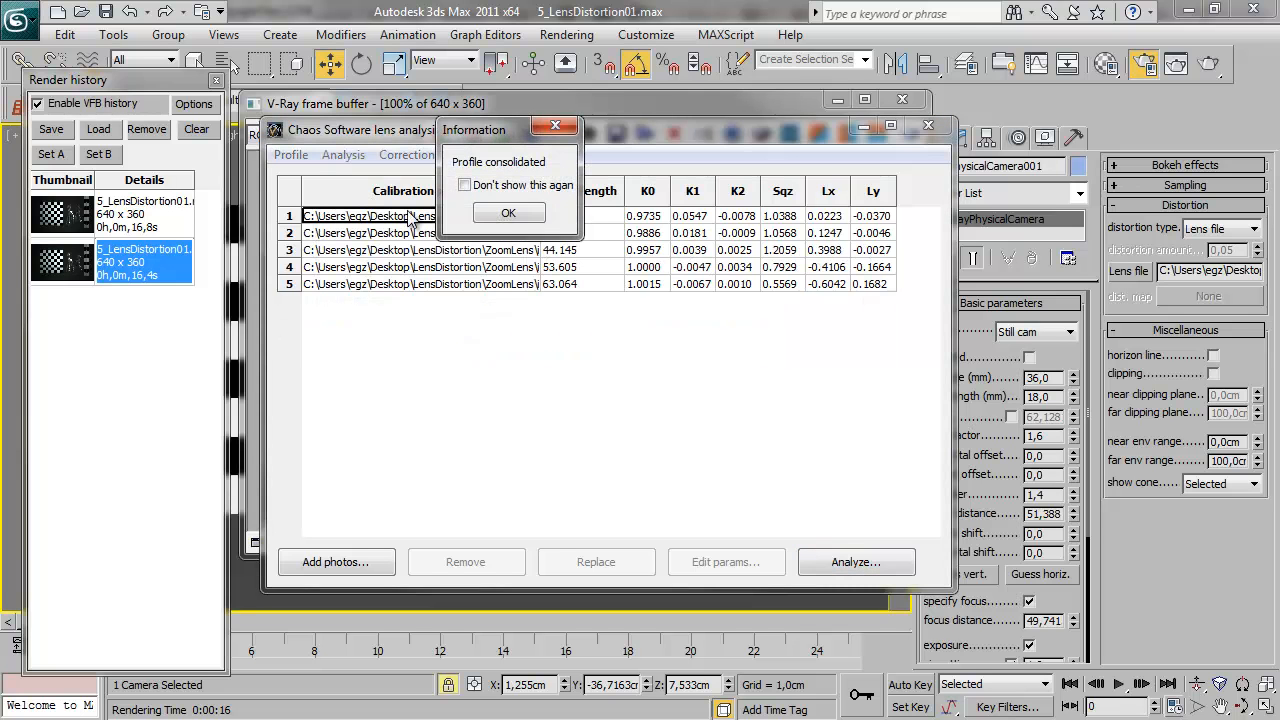
left_click(509, 214)
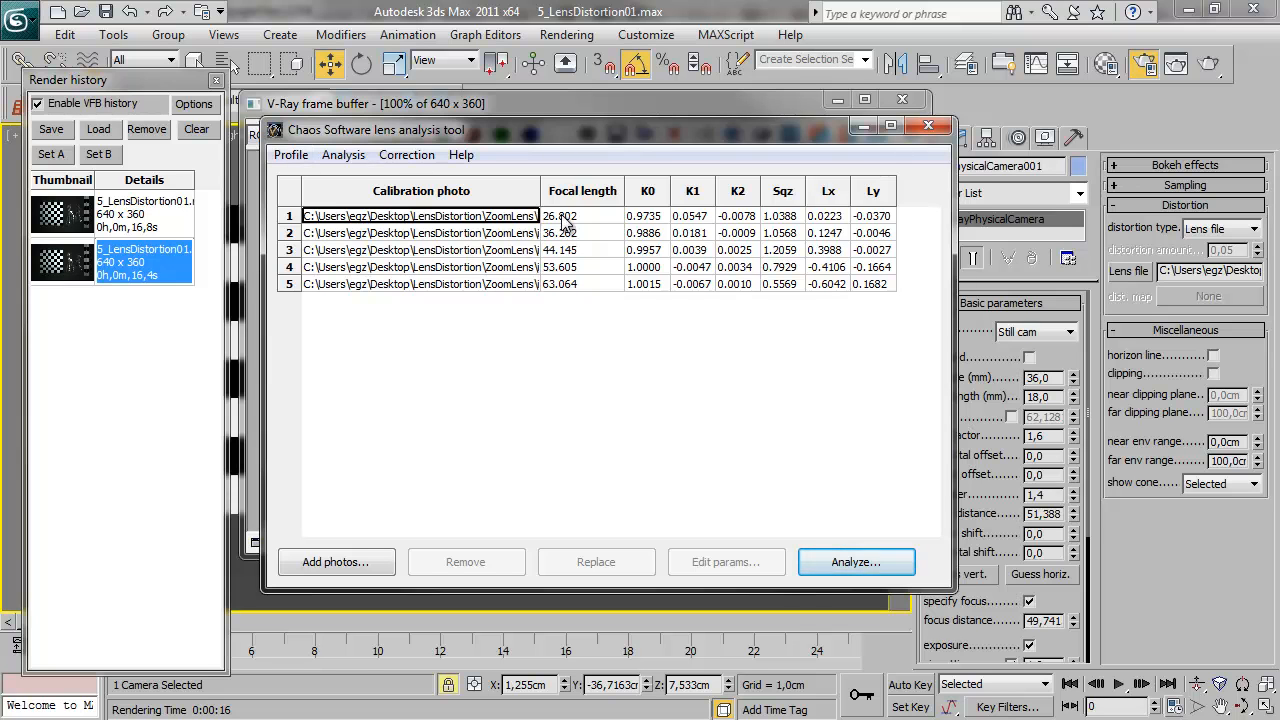
left_click(410, 158)
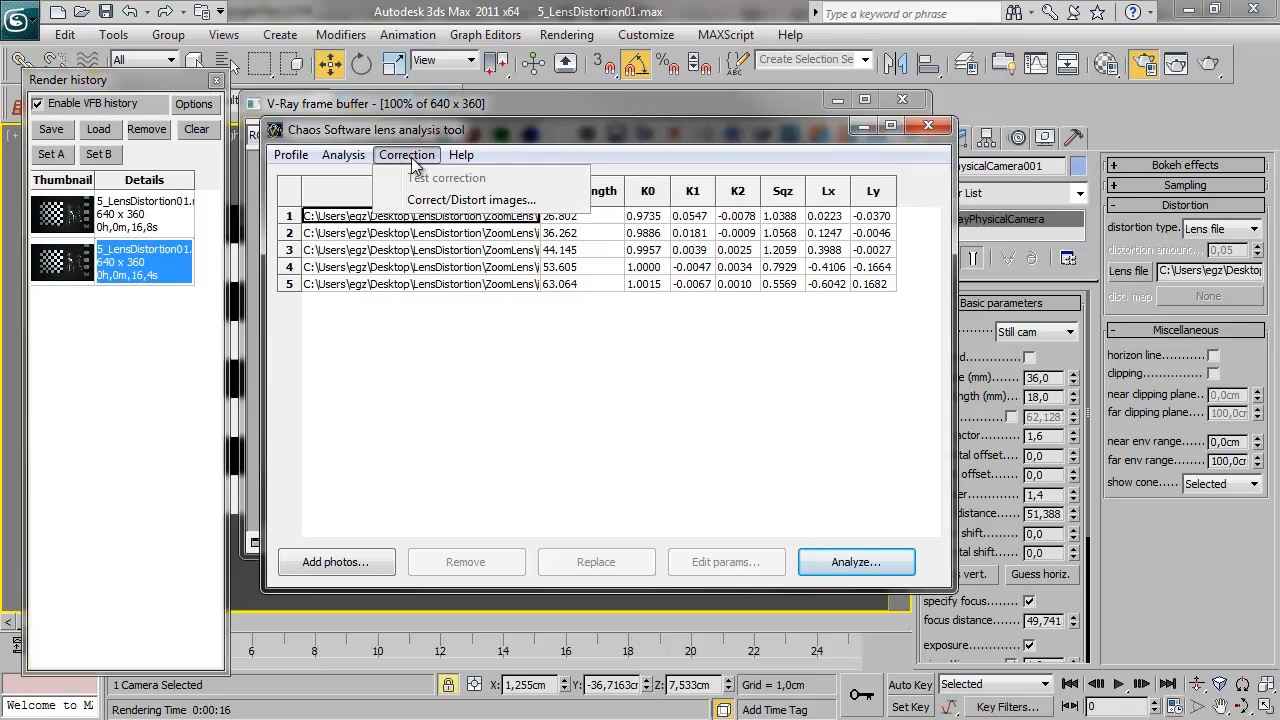
left_click(461, 268)
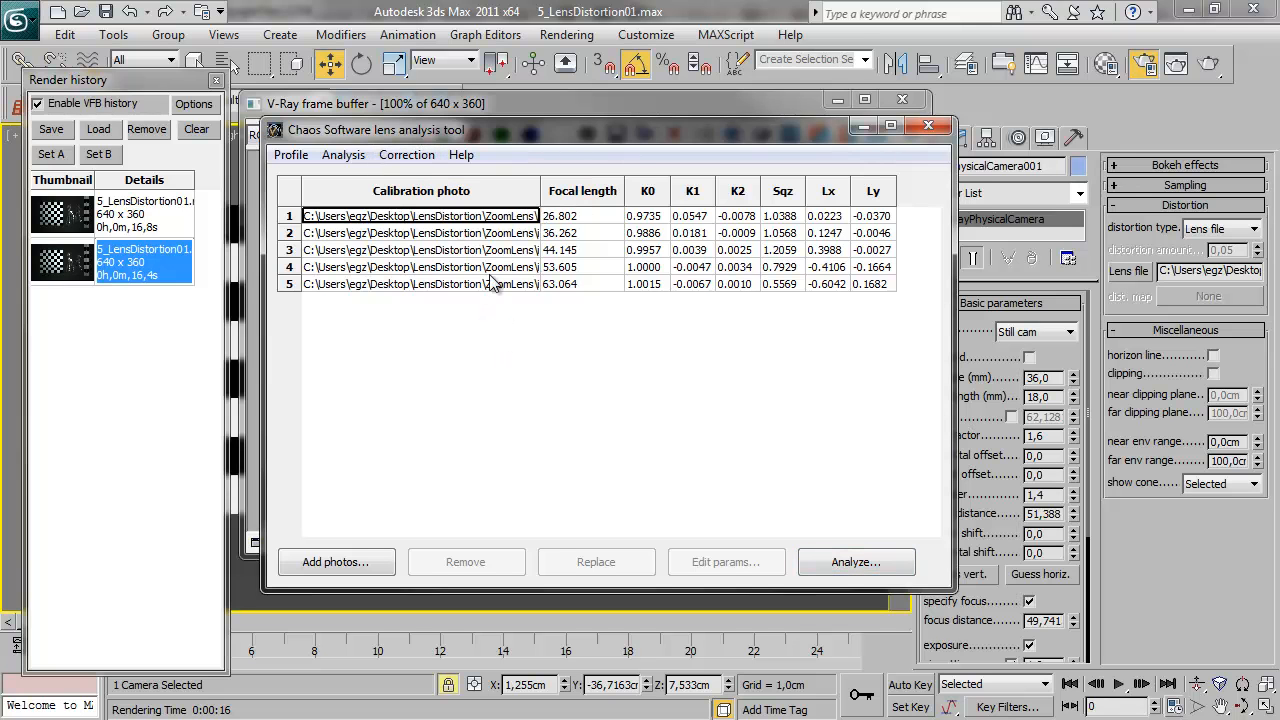
Save the consolidated zoom lens profile and close the lens analysis tool
left_click(291, 155)
left_click(330, 222)
double_click(965, 327)
left_click(695, 375)
left_click(928, 125)
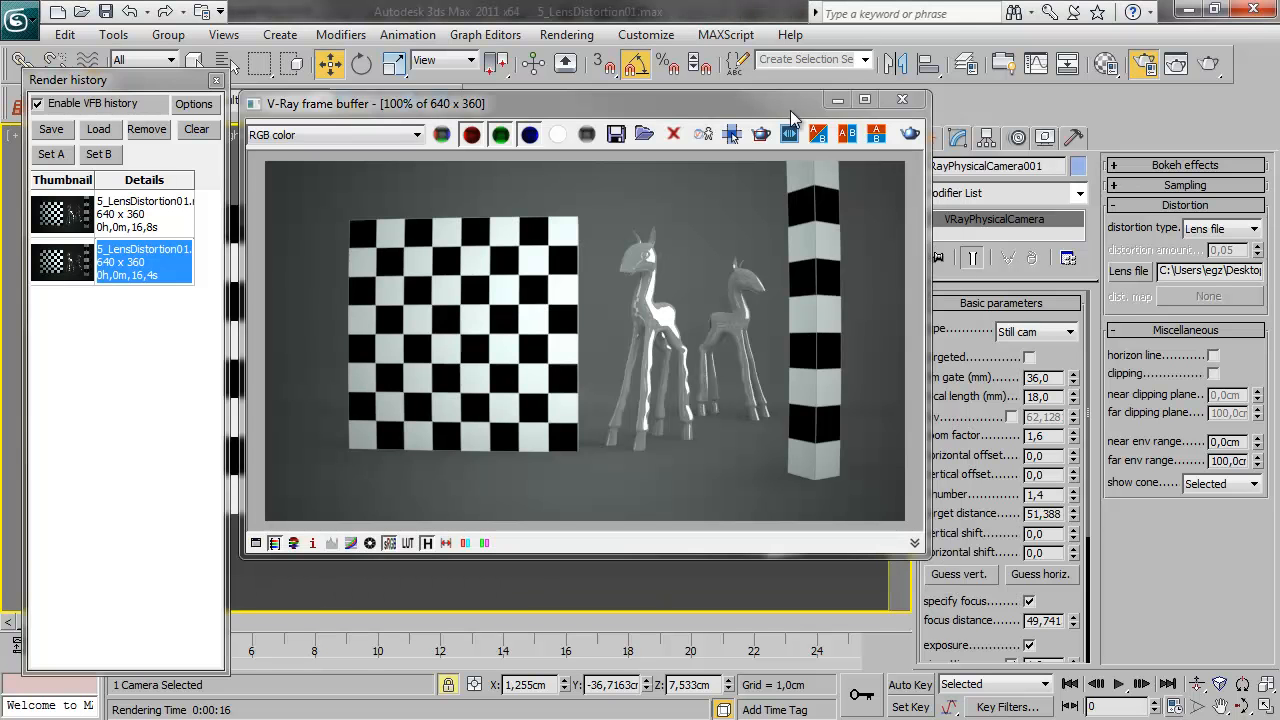
Load the saved zoom lens profile as the physical camera's lens file, set the focal length to 26 mm and re-render
left_click(1130, 275)
double_click(778, 251)
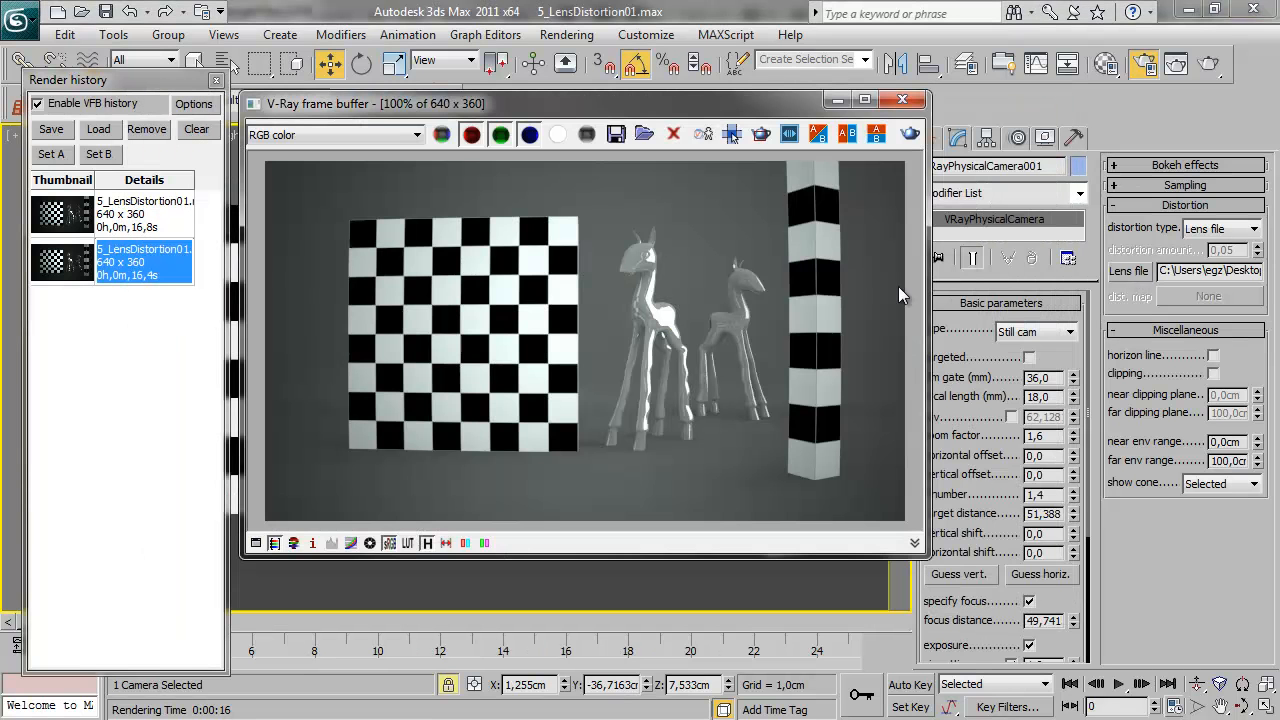
double_click(1040, 396)
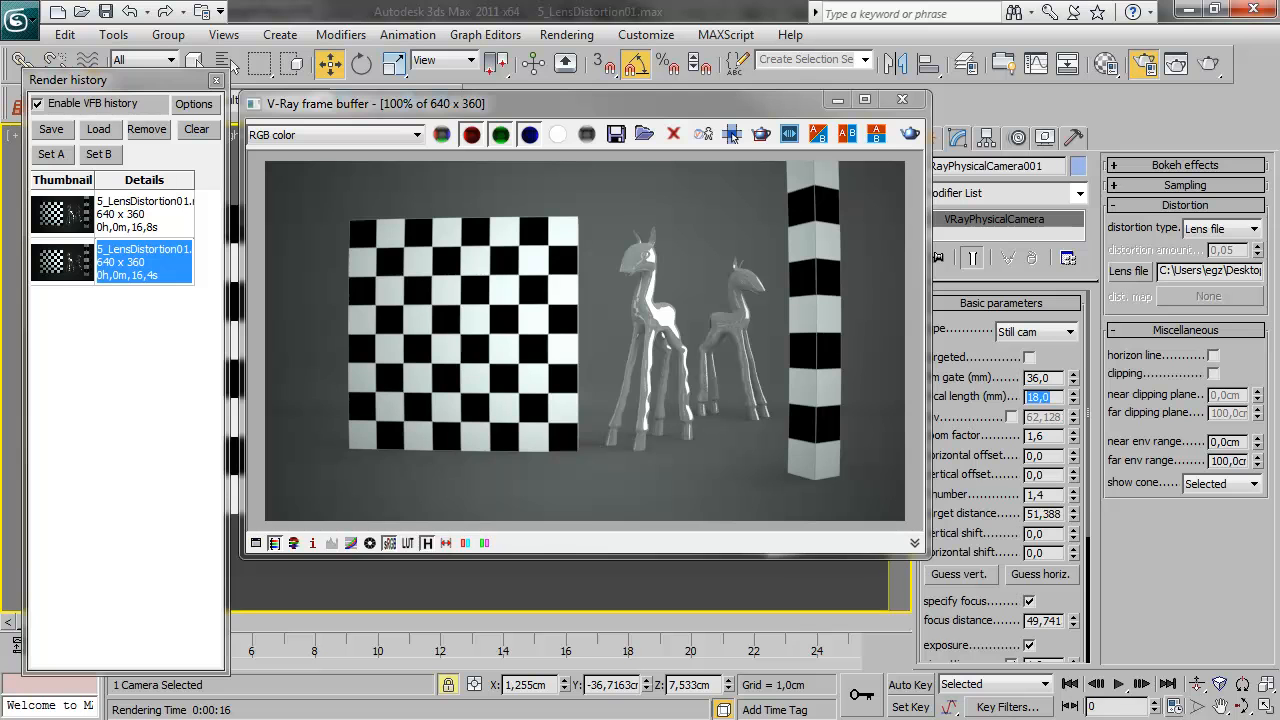
type("26")
key("Return")
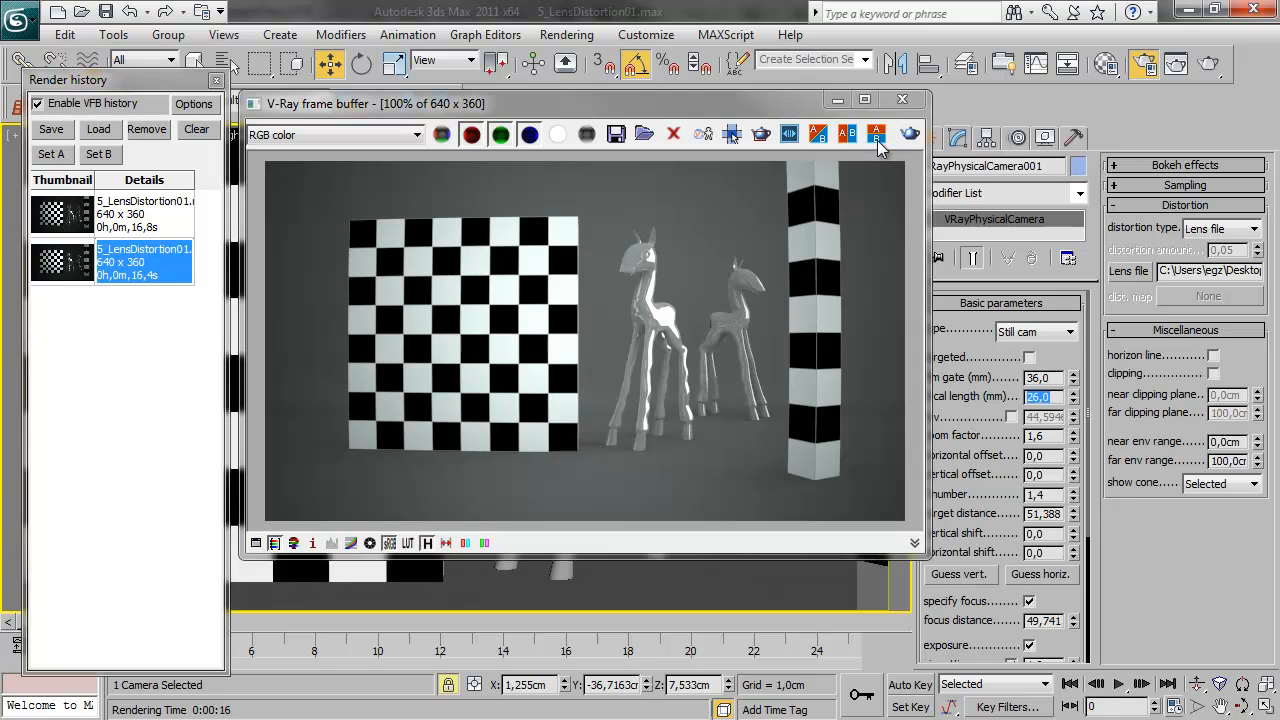
left_click(910, 134)
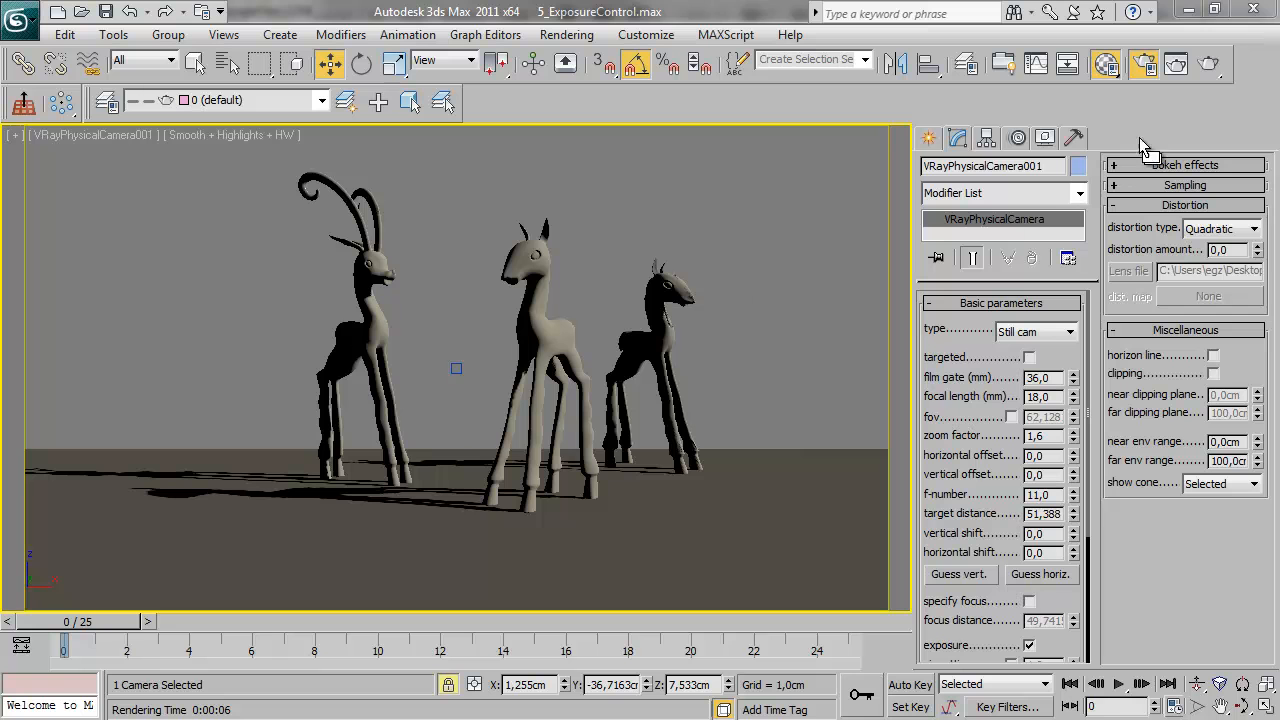
Render the VRayPhysicalCamera001 view of the exposure scene and review the camera's f-number, white balance and shutter speed settings
left_click(1208, 63)
left_click_drag(175, 132, 184, 164)
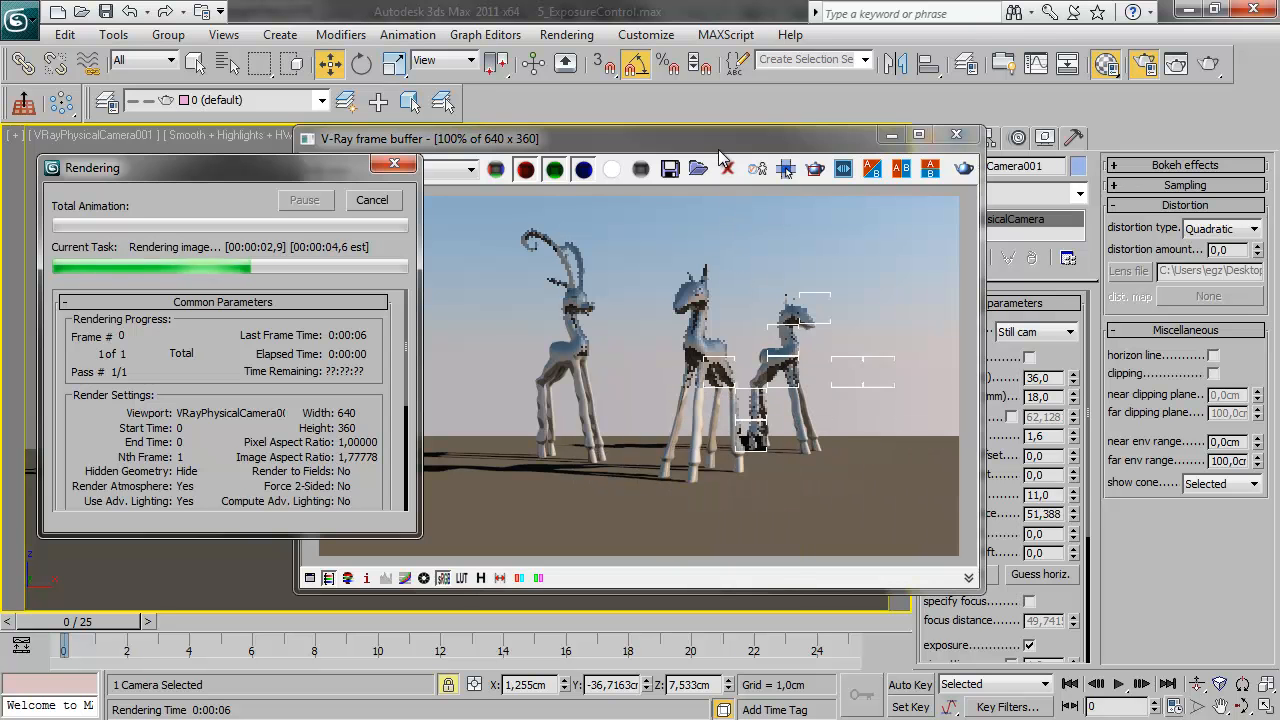
left_click_drag(720, 148, 638, 150)
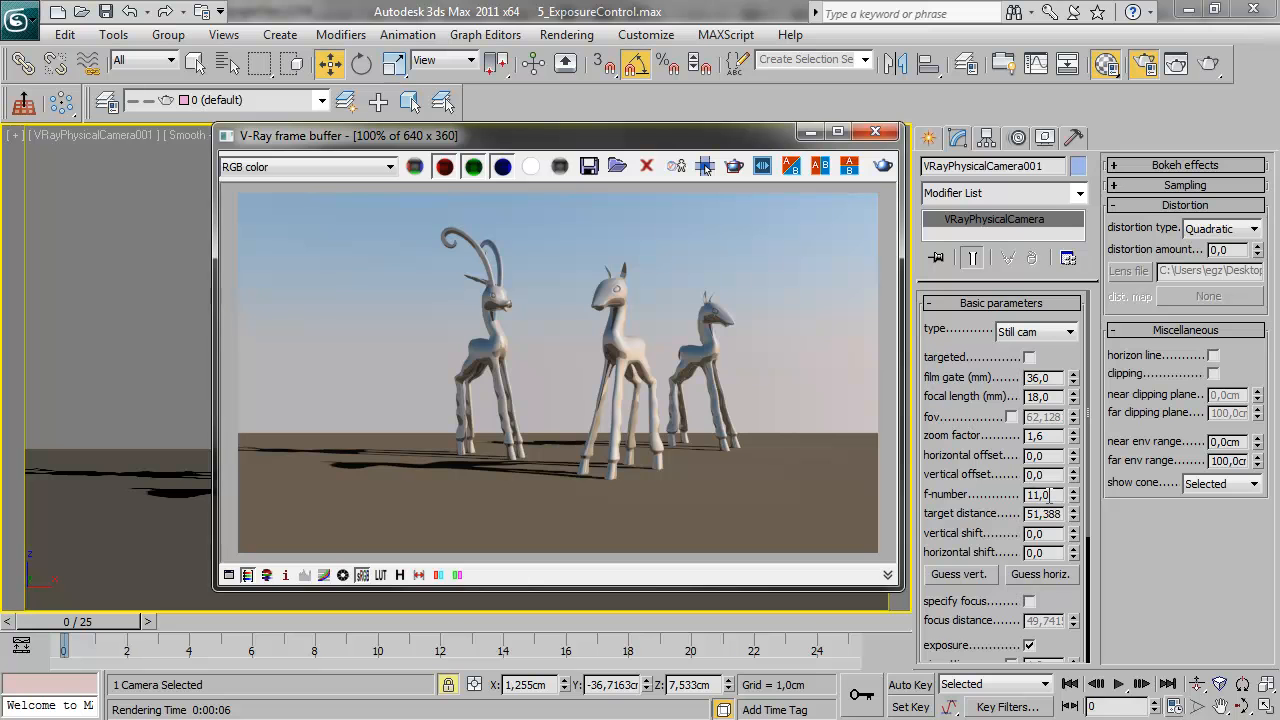
left_click_drag(1064, 585, 1089, 316)
left_click_drag(1072, 402, 1073, 468)
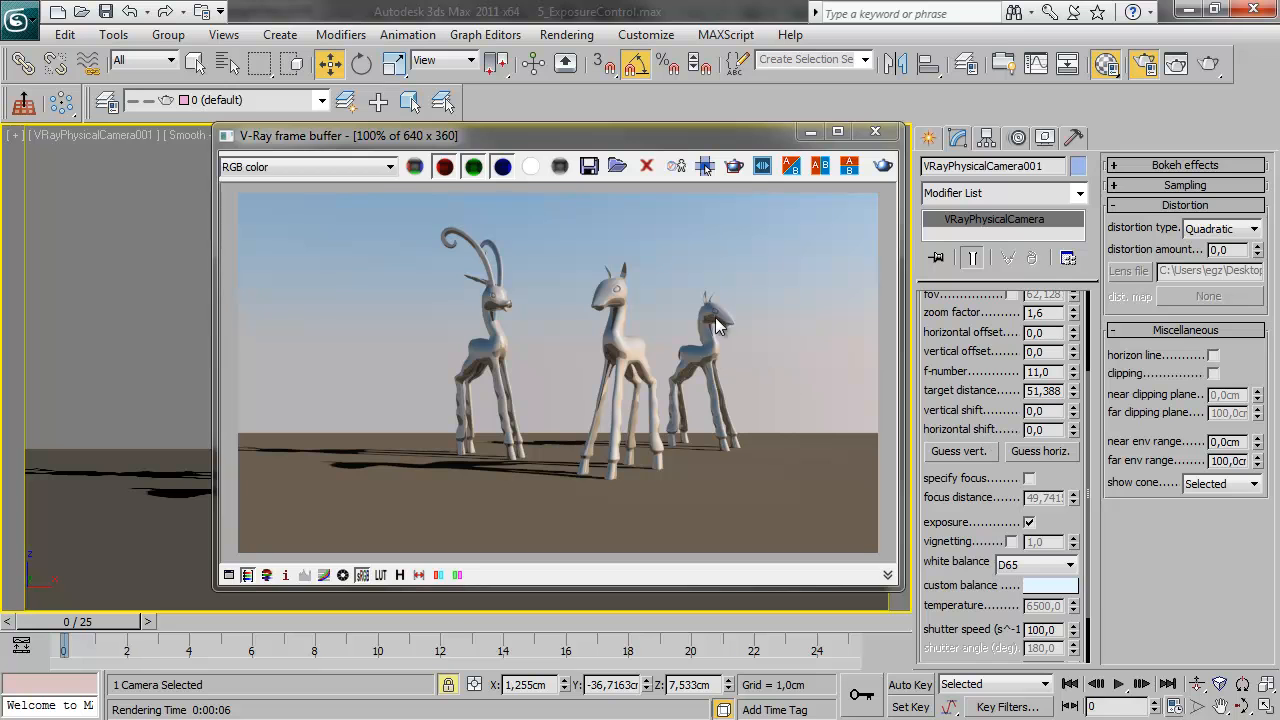
left_click_drag(345, 145, 315, 172)
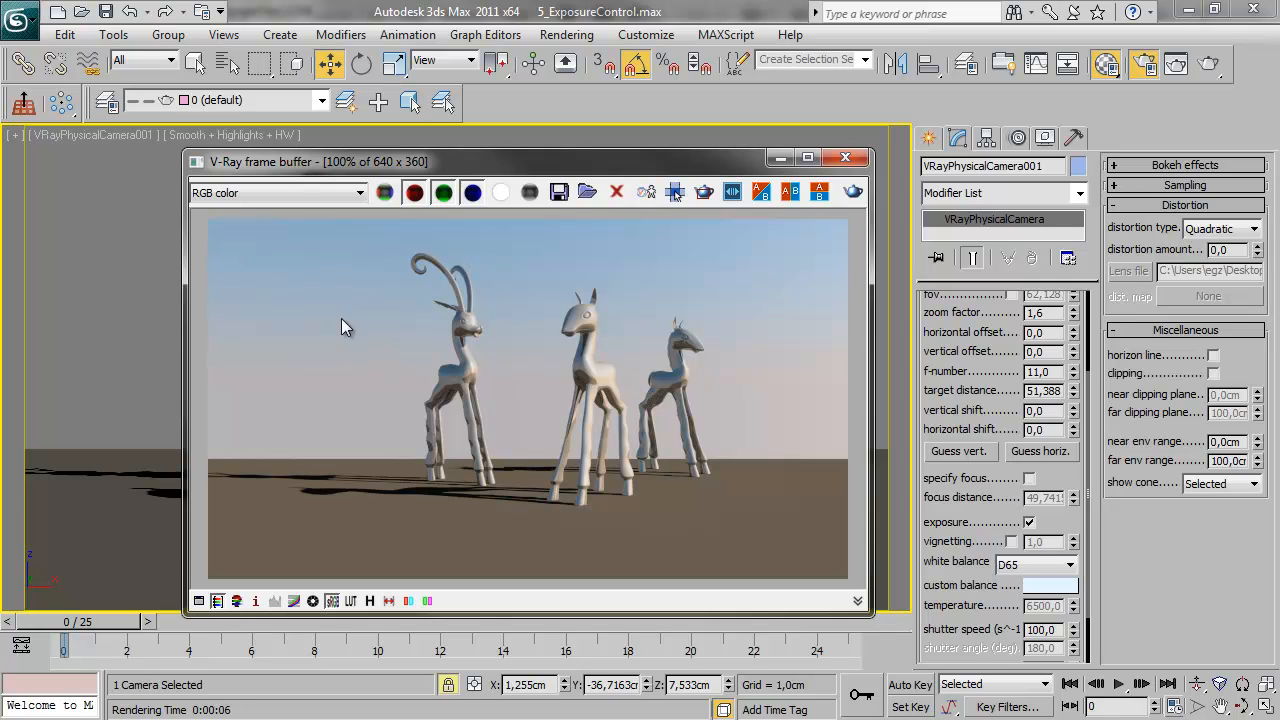
Switch the viewport to the standard camera Camera001 and render the scene from it
left_click(65, 134)
mouse_move(110, 158)
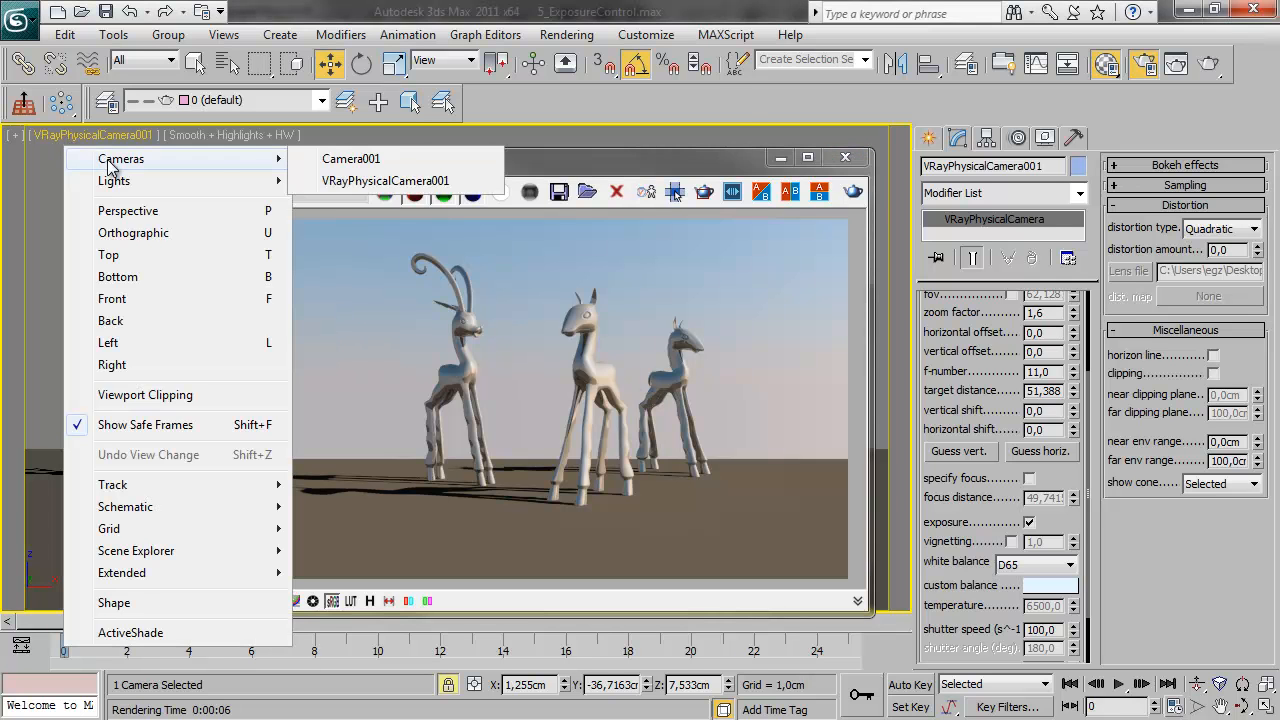
left_click(362, 153)
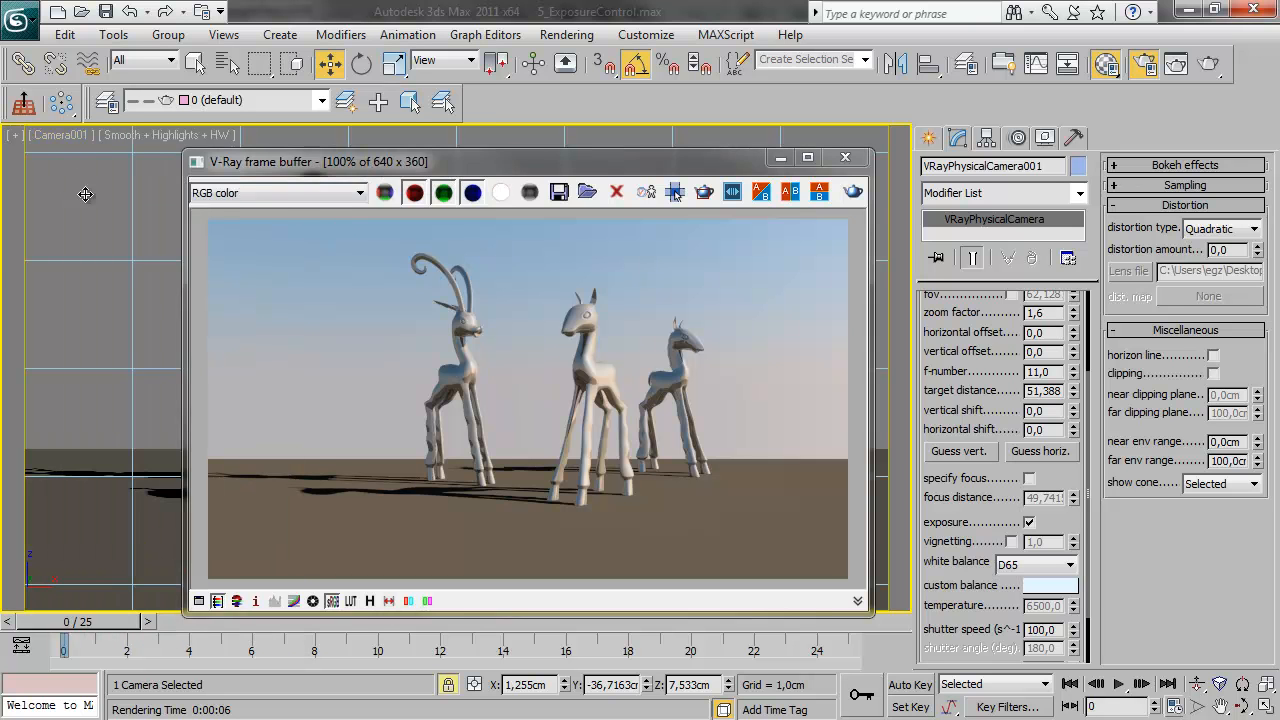
left_click_drag(722, 168, 689, 159)
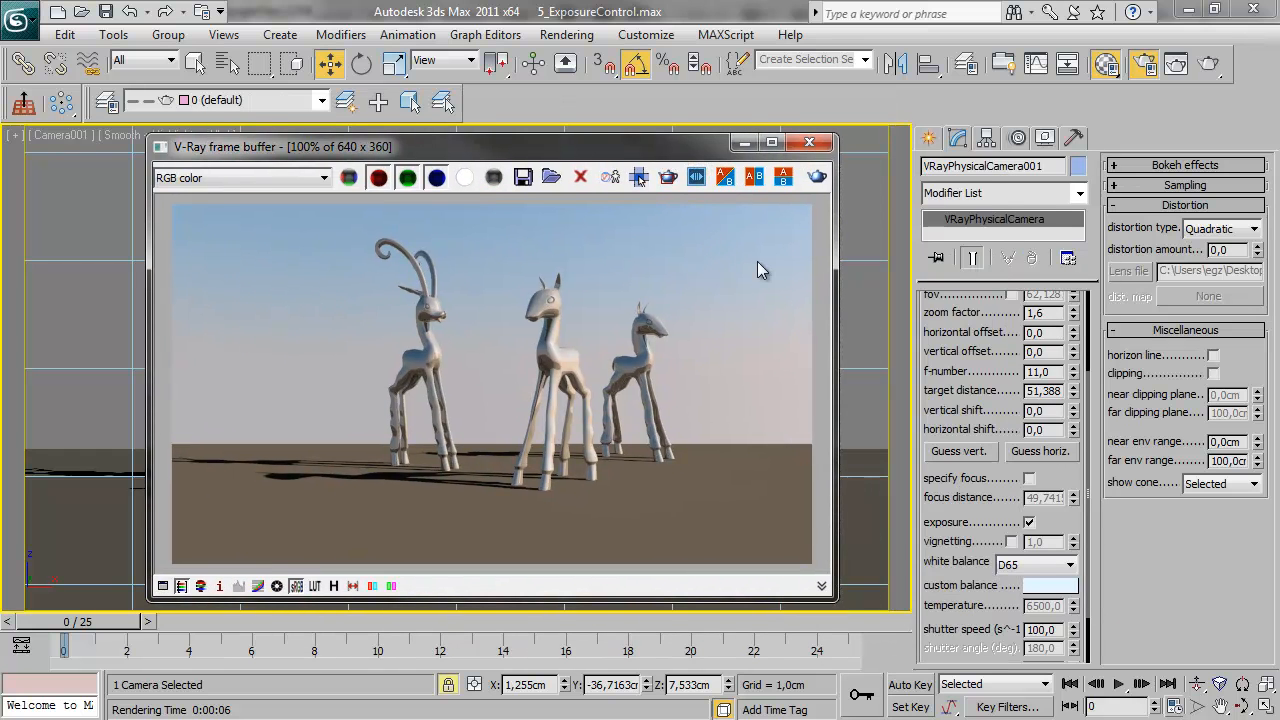
left_click(818, 177)
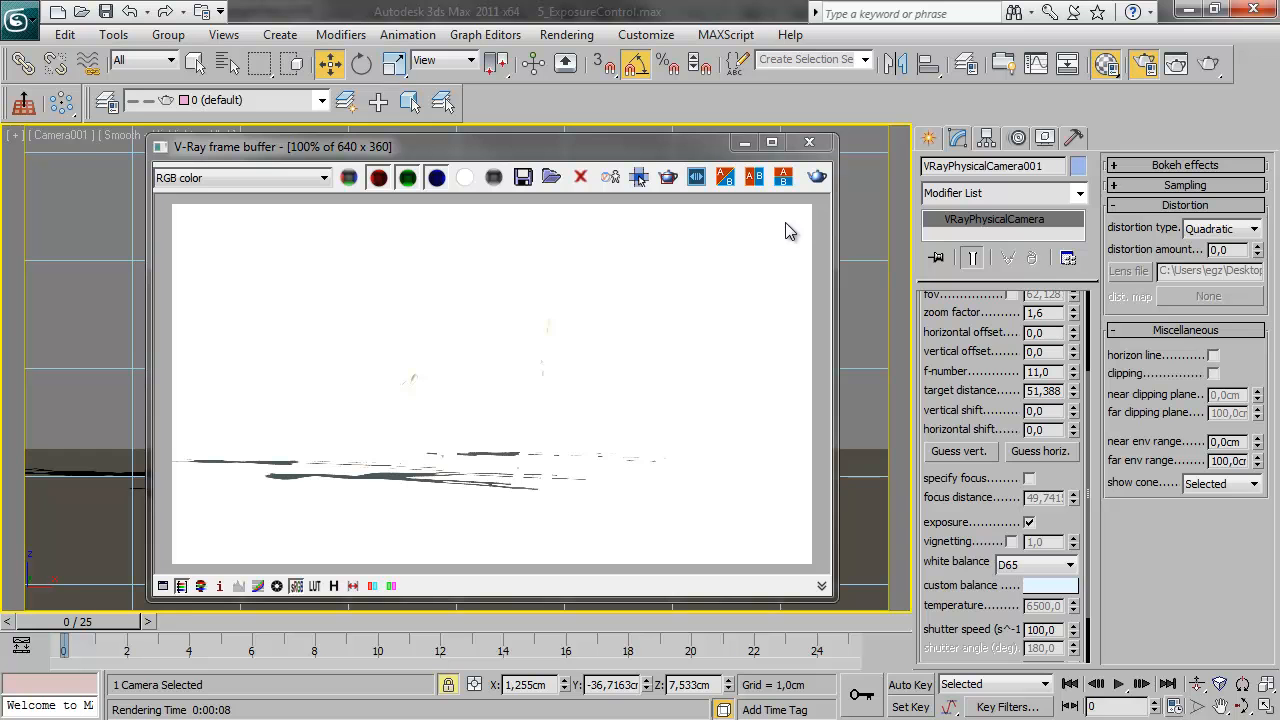
Try the frame buffer's exposure correction on the Camera001 render, inspect its exposure control in Color corrections, and turn it off
left_click(277, 586)
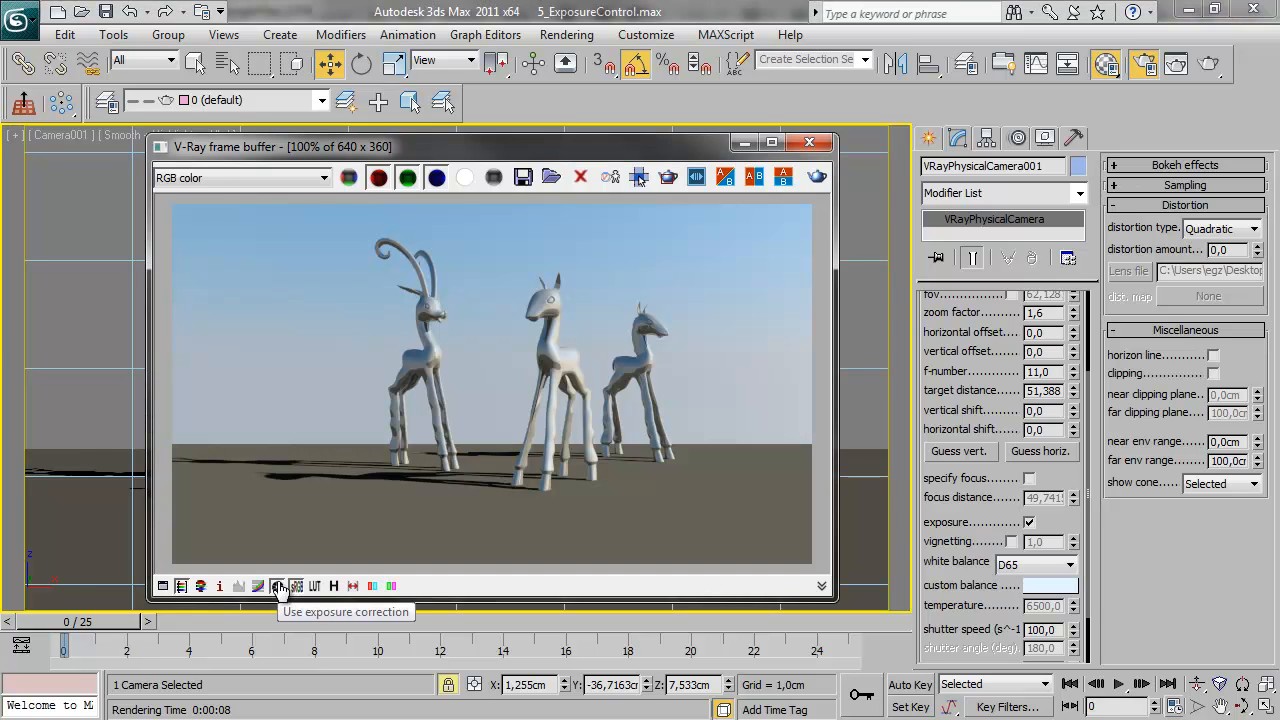
left_click(163, 586)
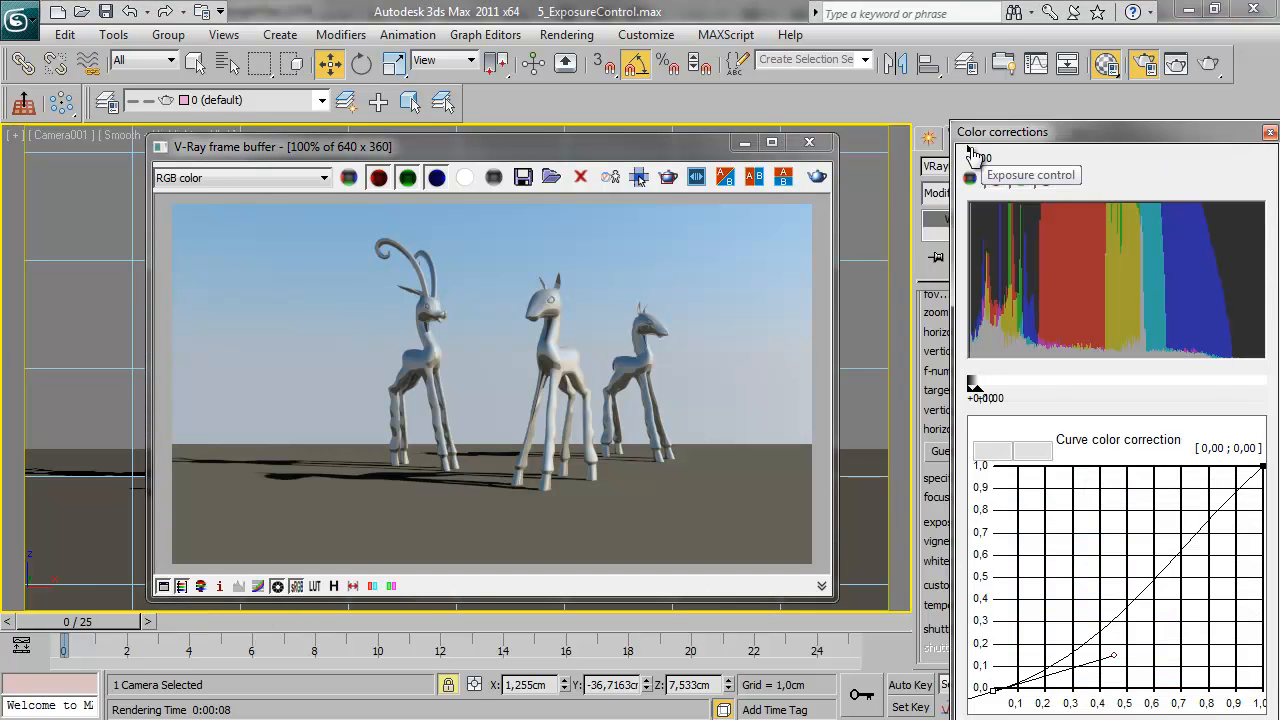
left_click_drag(963, 152, 886, 174)
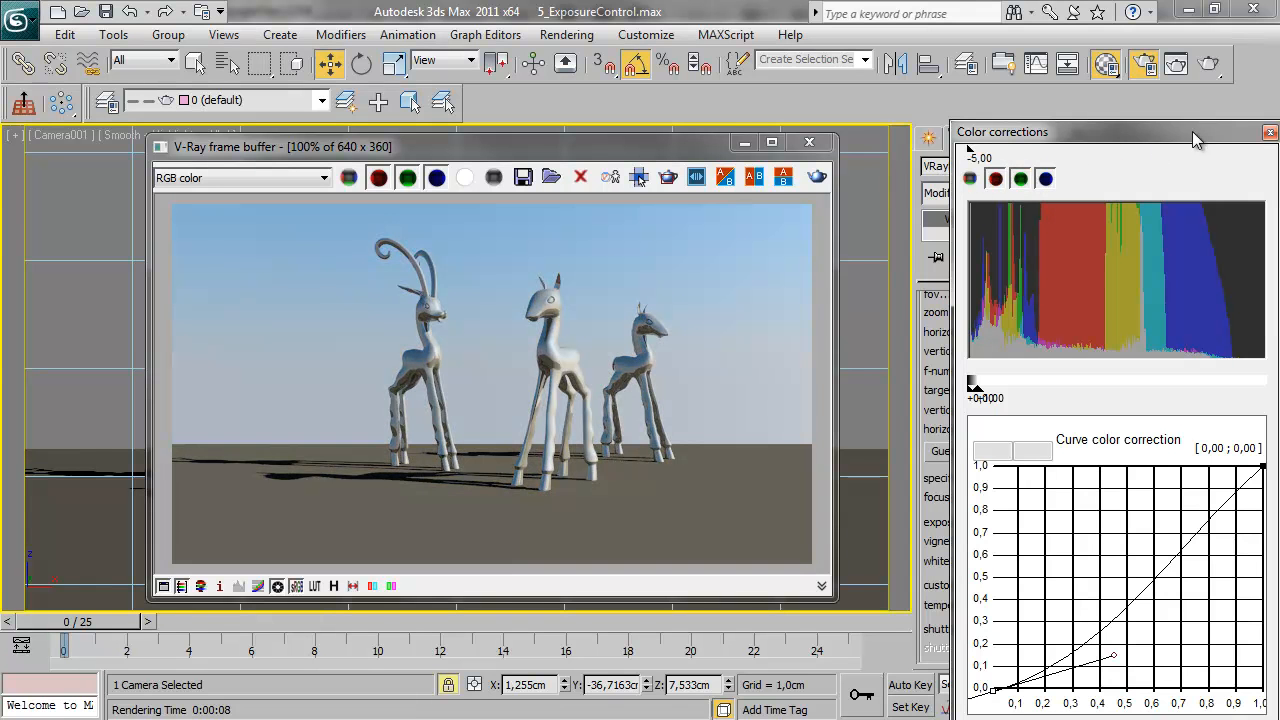
left_click(1270, 132)
left_click(278, 586)
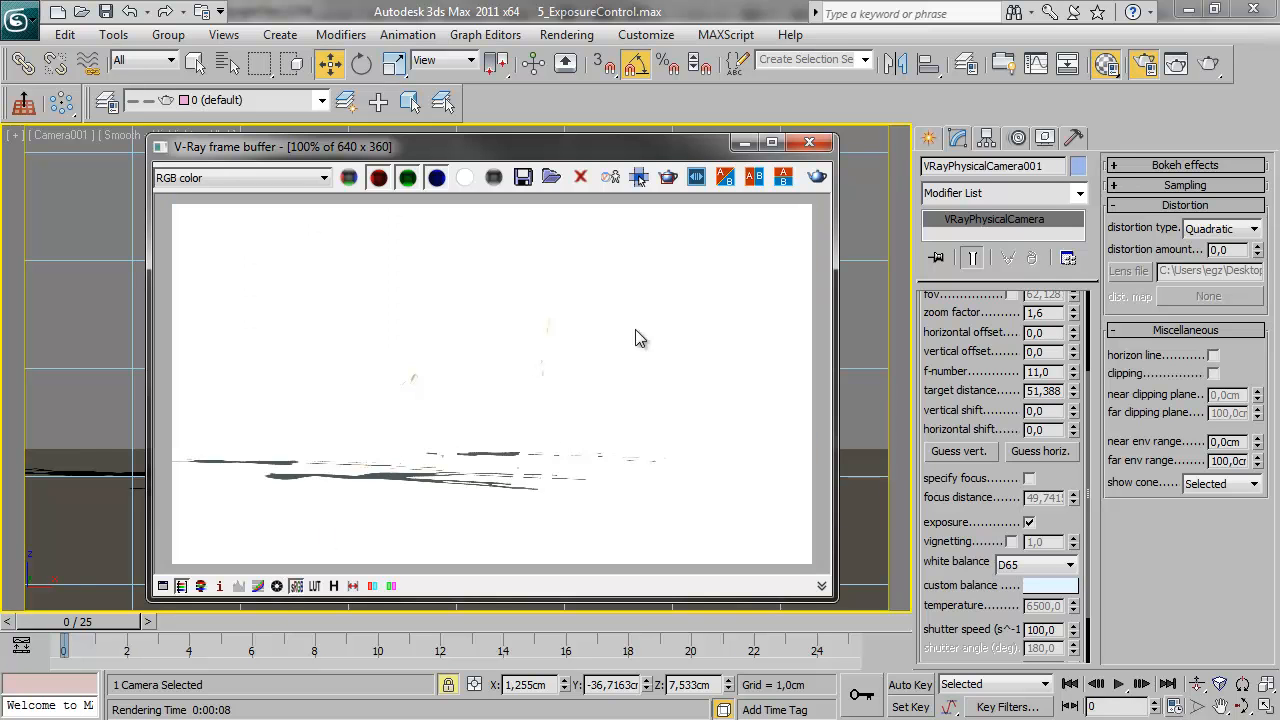
Assign VRay Exposure Control in the environment settings, review its modes and keep Photographic
left_click_drag(653, 158, 627, 159)
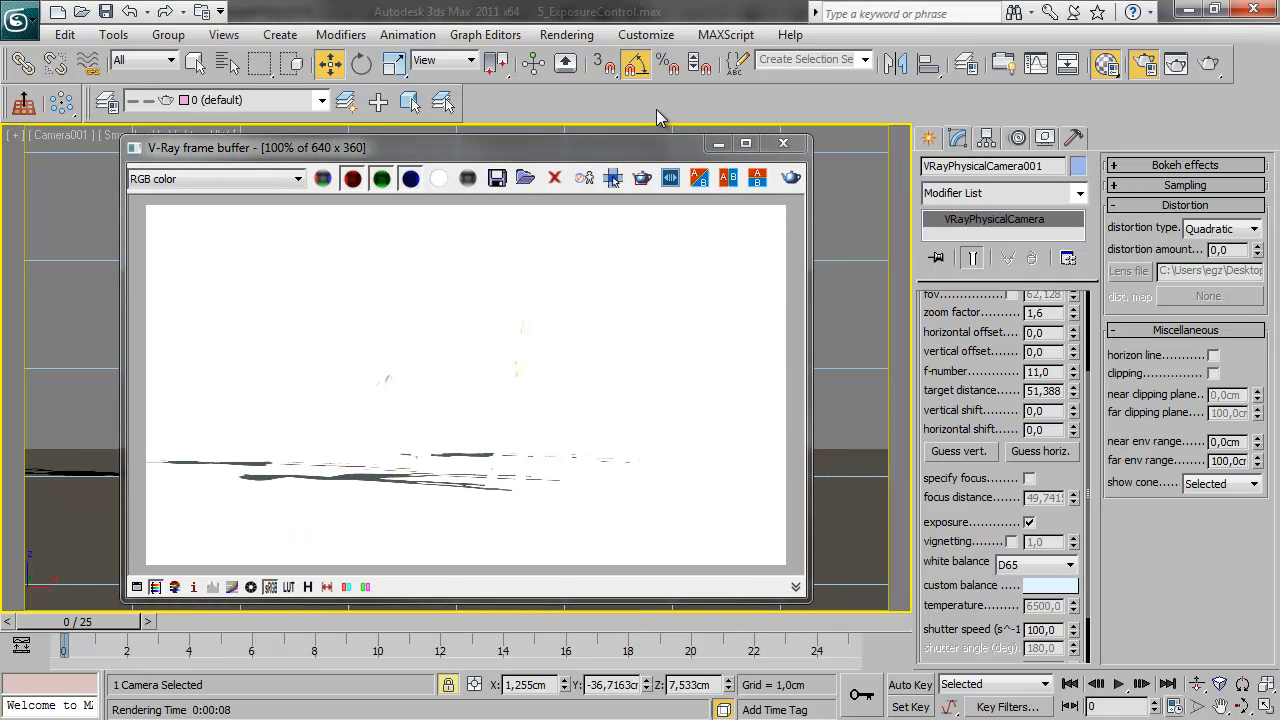
key("8")
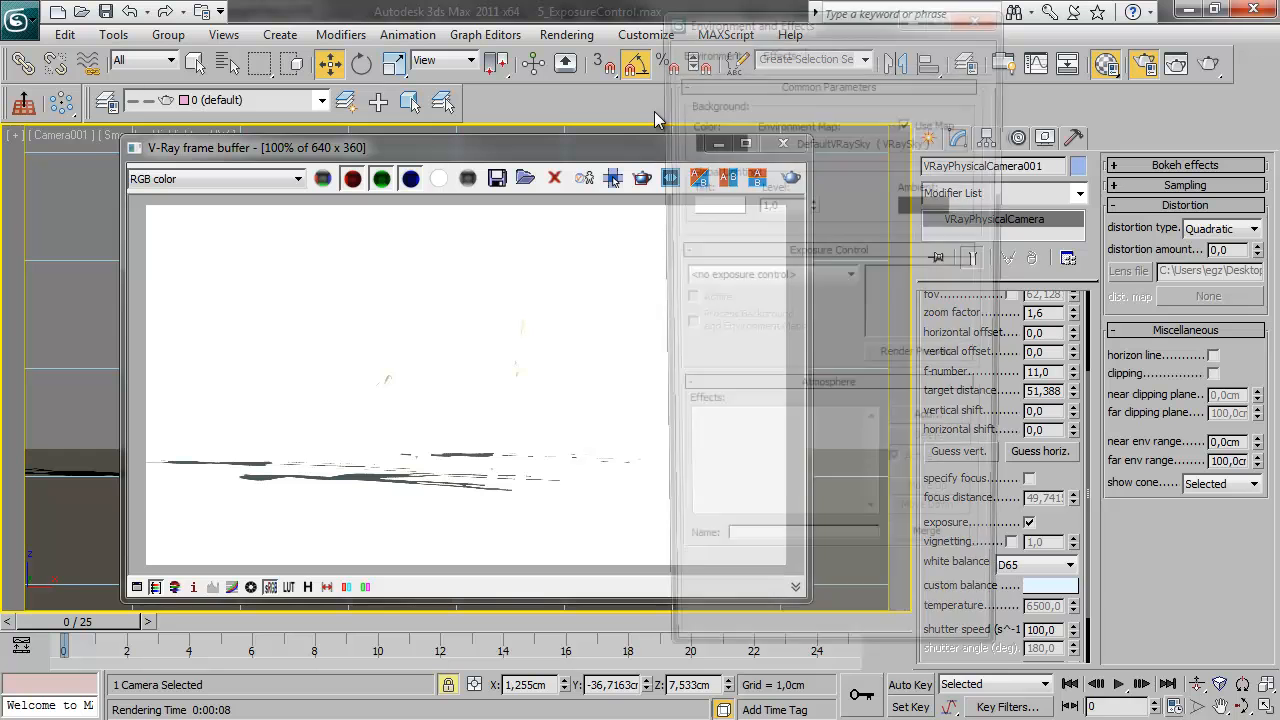
left_click(805, 278)
left_click(765, 373)
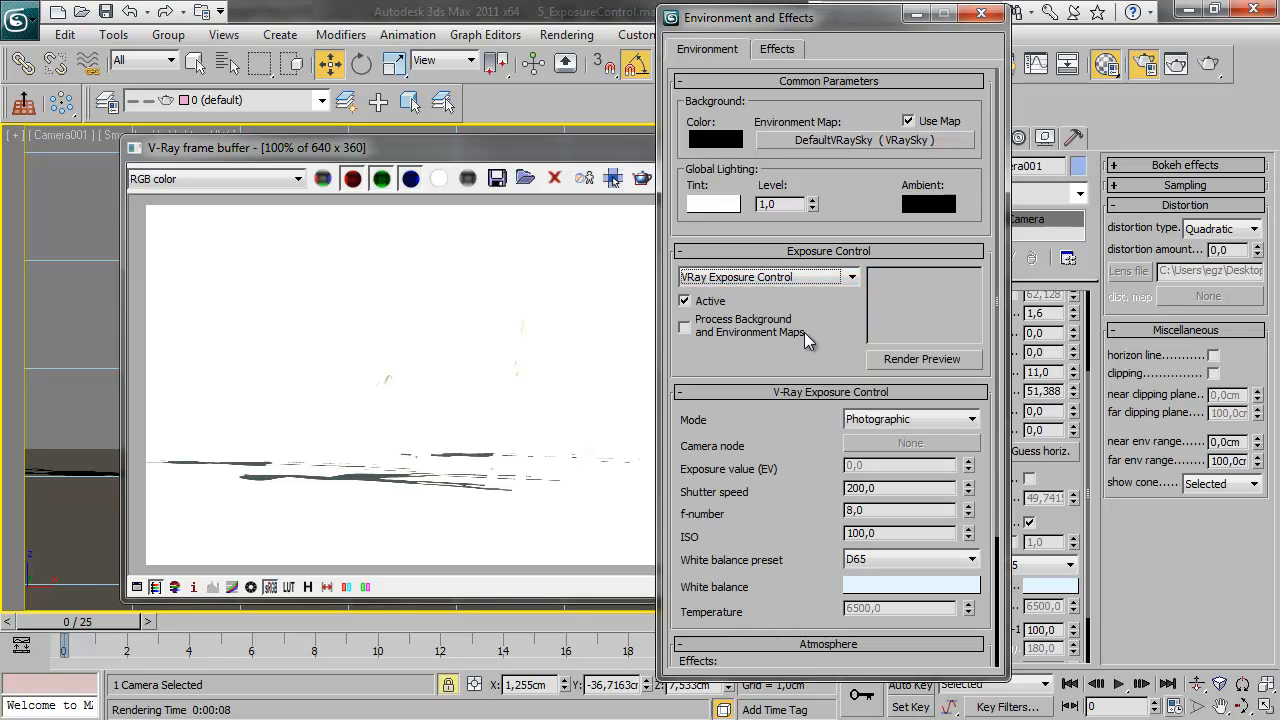
left_click_drag(808, 514, 821, 330)
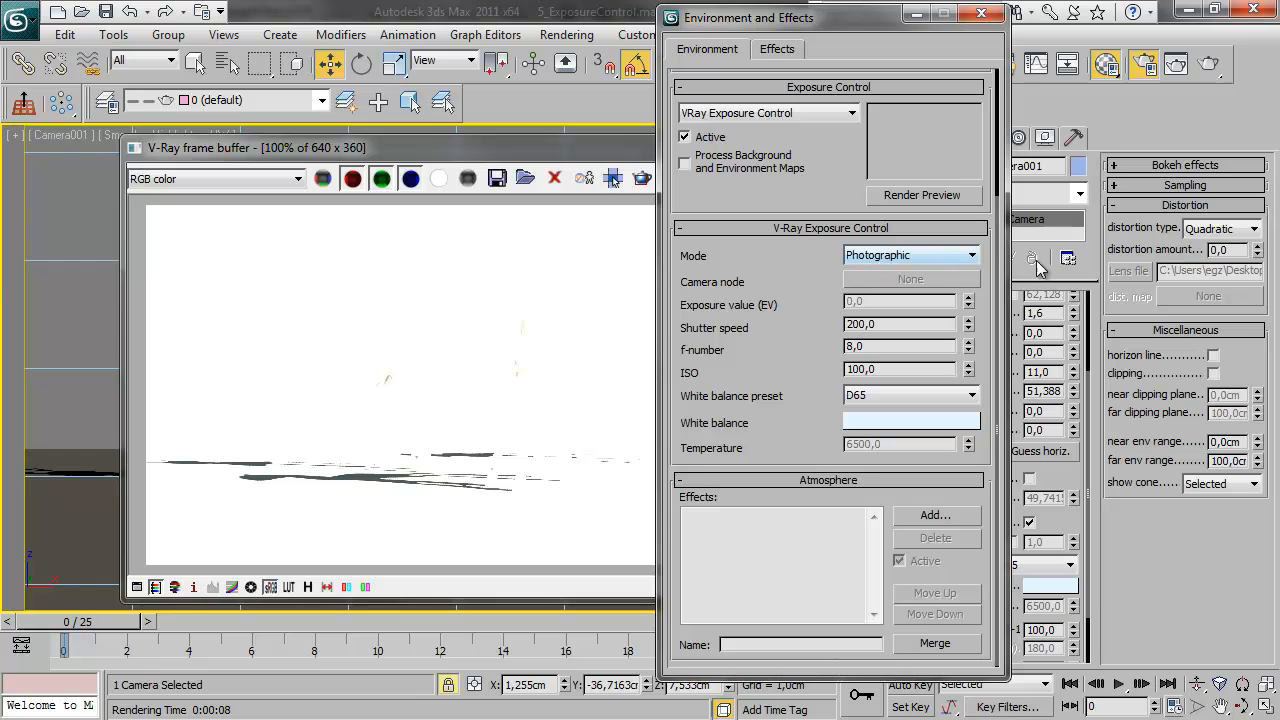
left_click(957, 262)
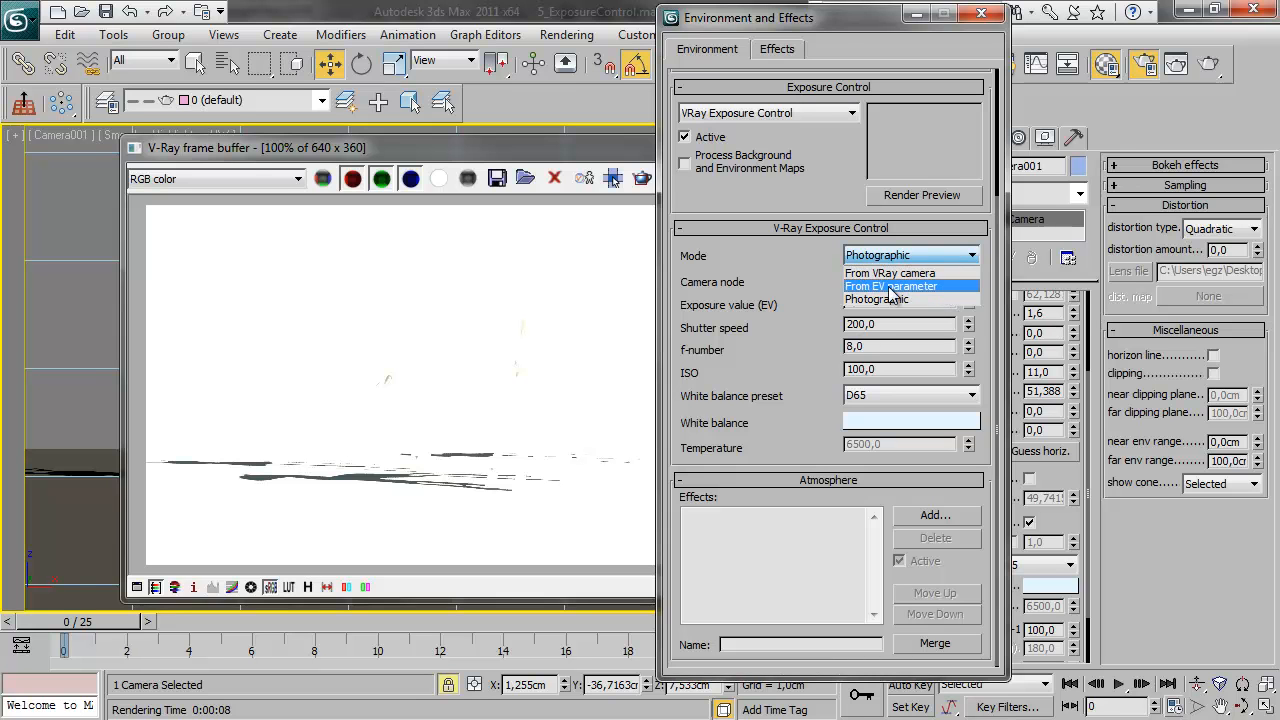
left_click(821, 266)
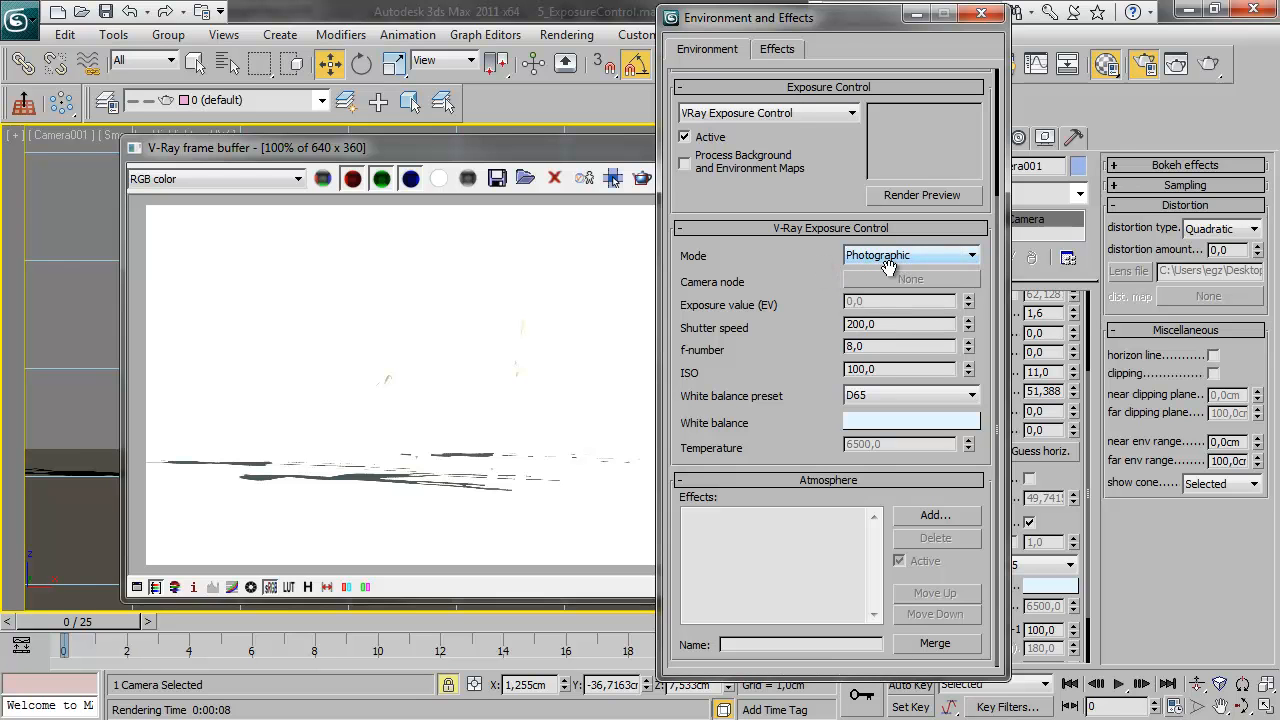
Set the exposure control's shutter speed to 100 and f-number to 11, and re-render the Camera001 view
left_click_drag(893, 324, 764, 322)
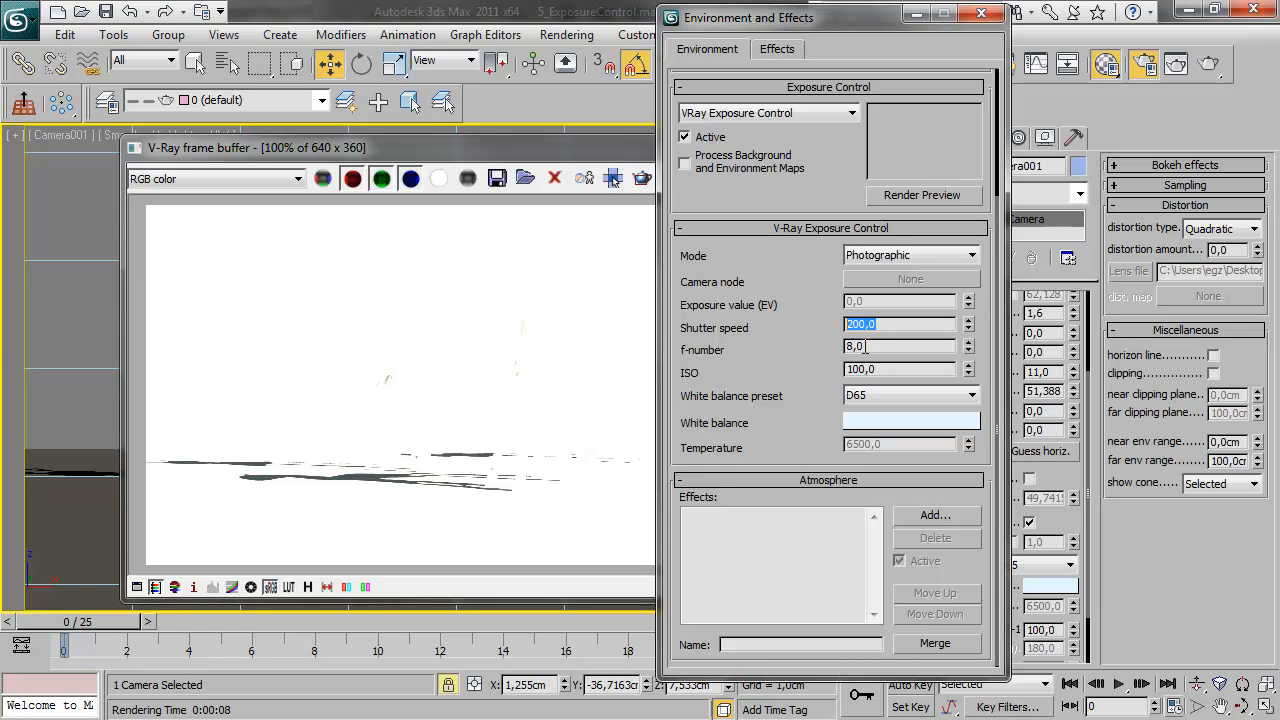
type("100")
double_click(875, 345)
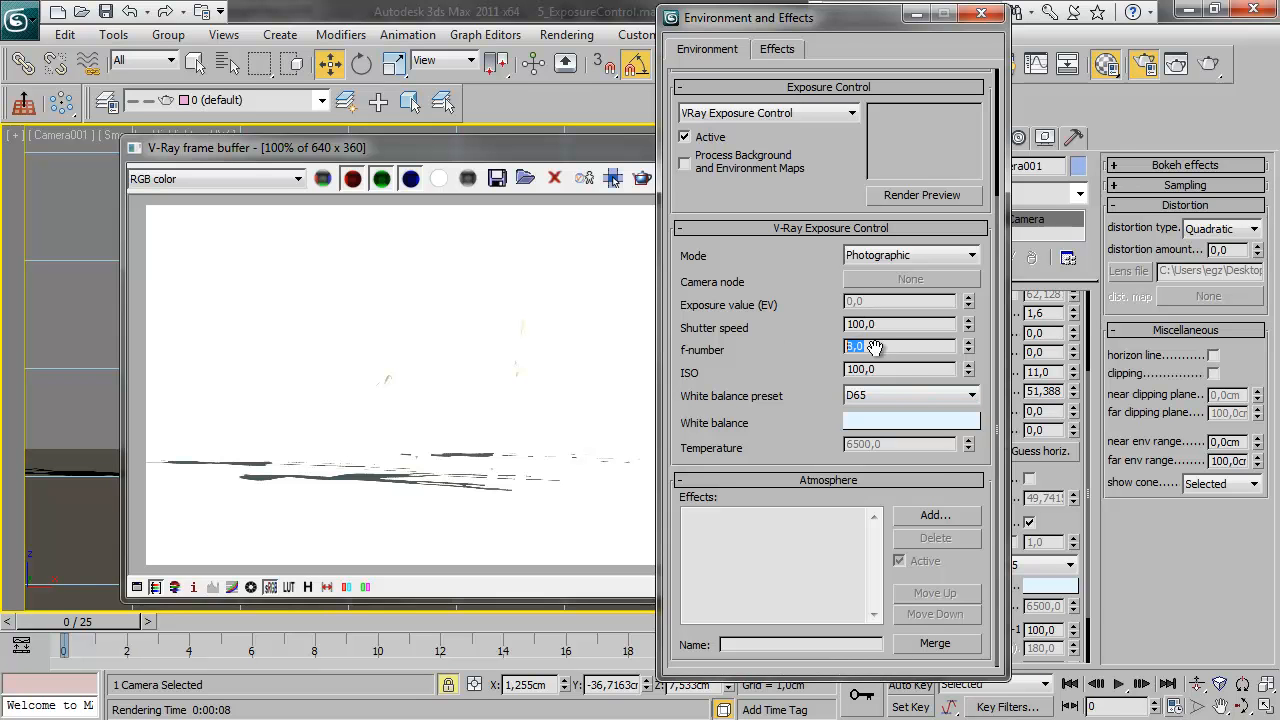
type("11")
left_click(563, 147)
left_click(791, 178)
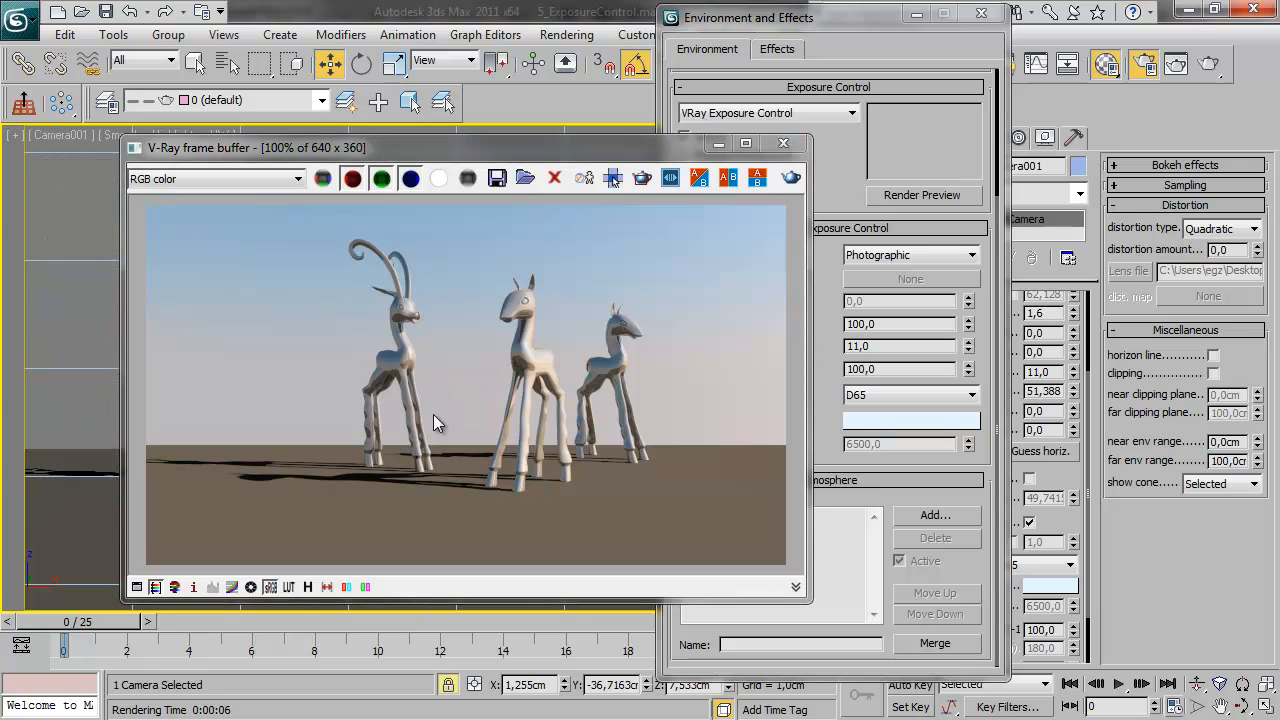
Set the exposure control mode to From VRay camera with VRayPhysicalCamera001 as its camera node, and re-render
left_click_drag(499, 158, 424, 151)
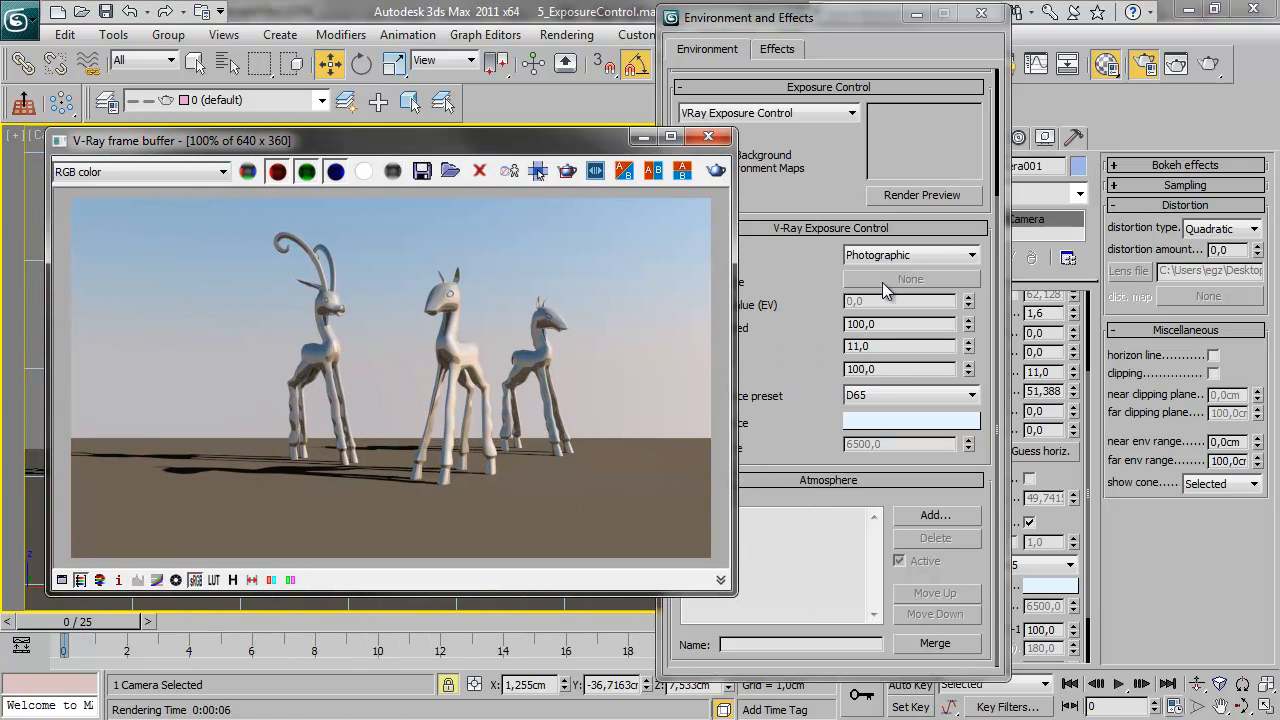
left_click(929, 256)
left_click(922, 274)
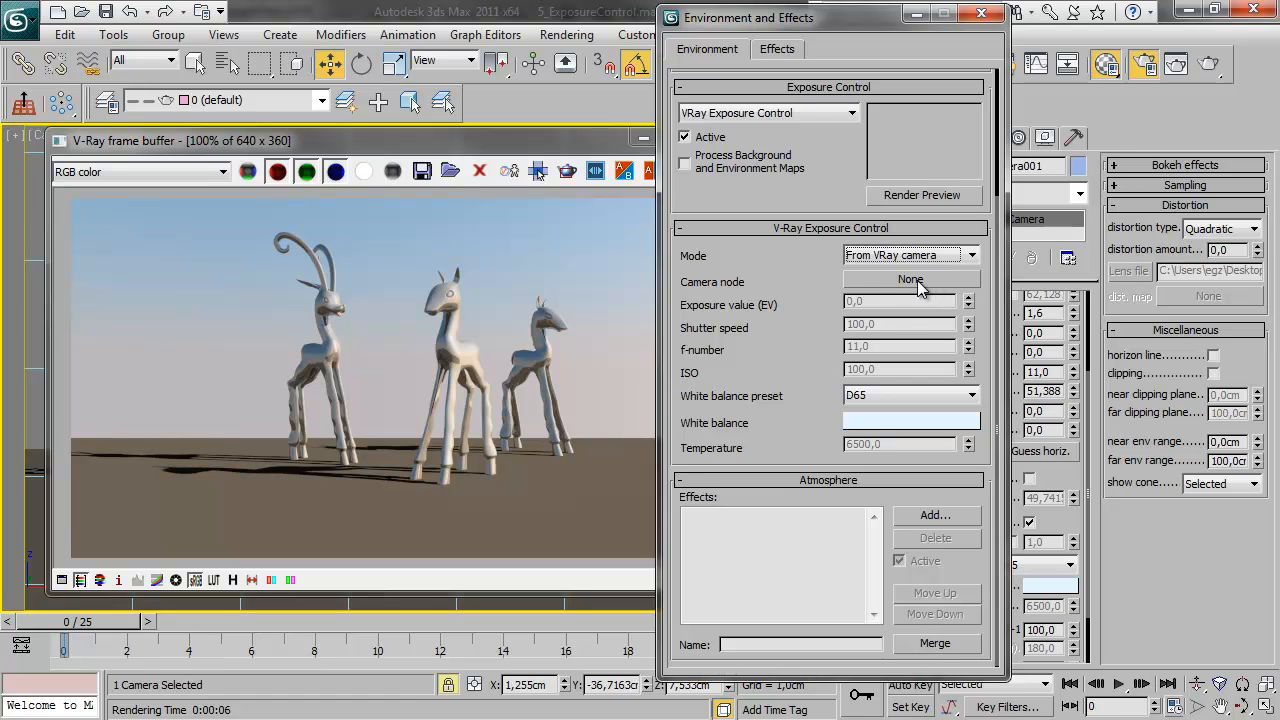
left_click(917, 280)
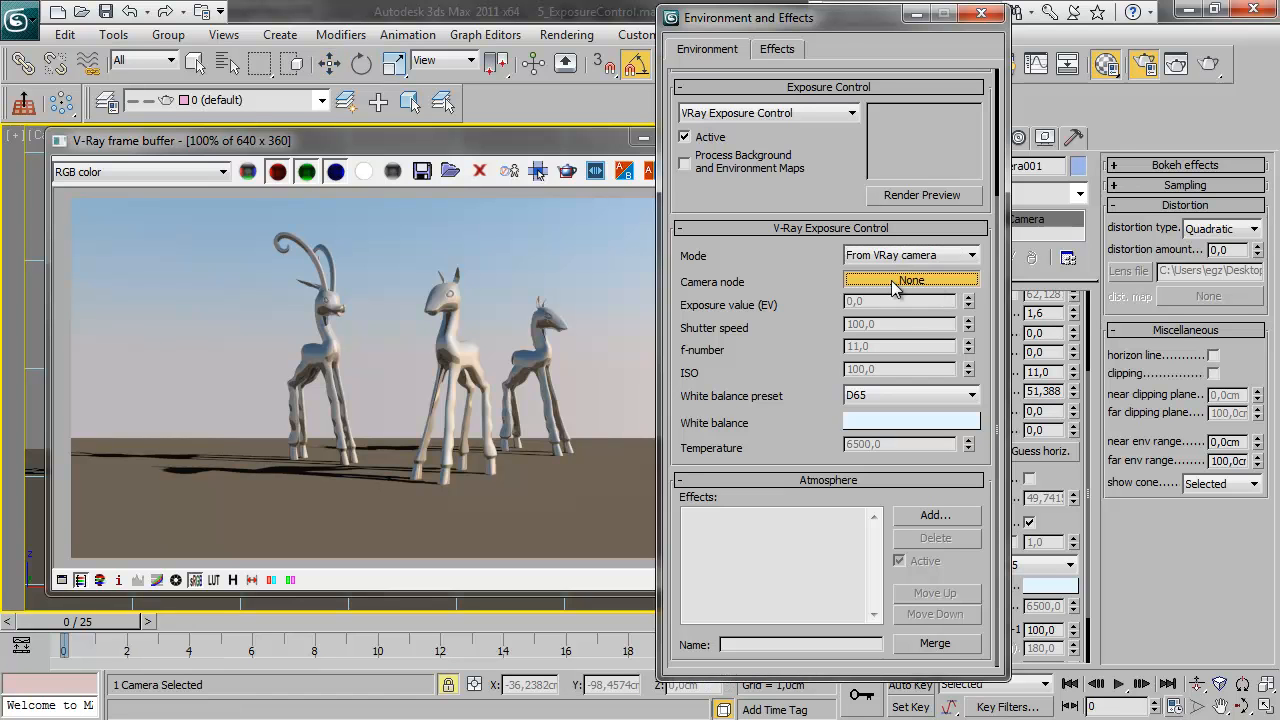
key("h")
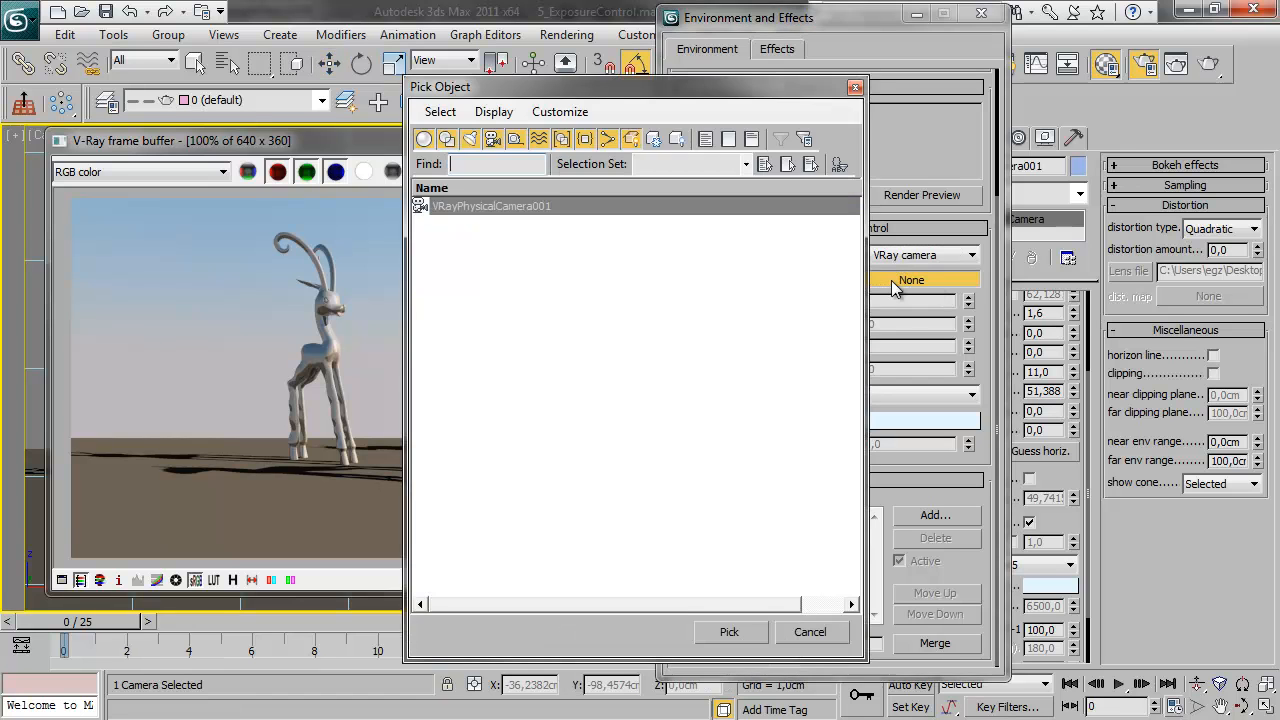
double_click(495, 205)
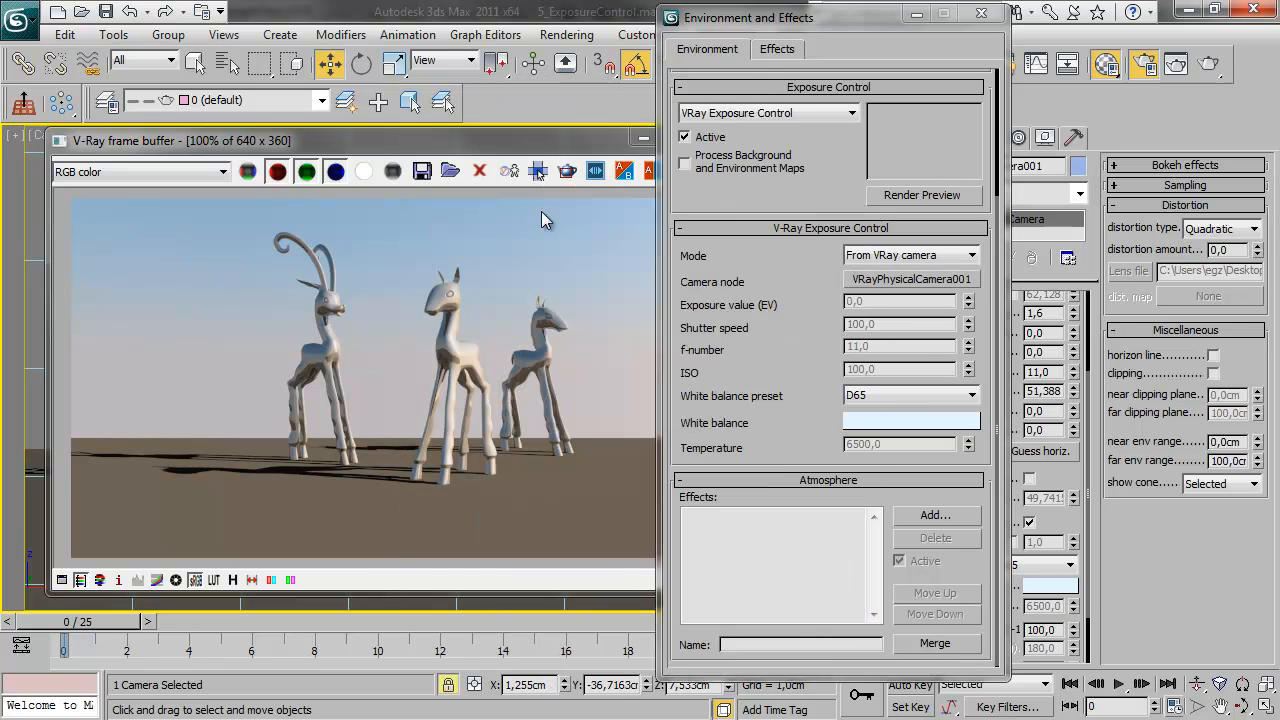
left_click(593, 178)
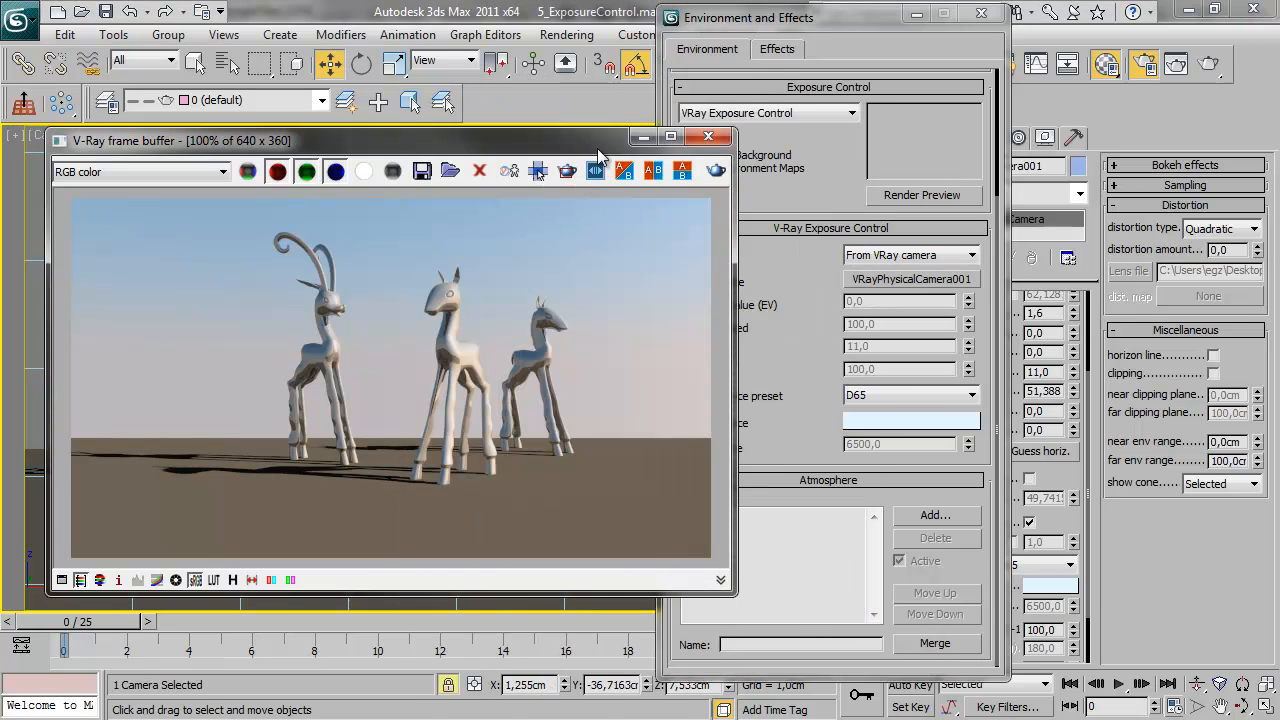
left_click(713, 176)
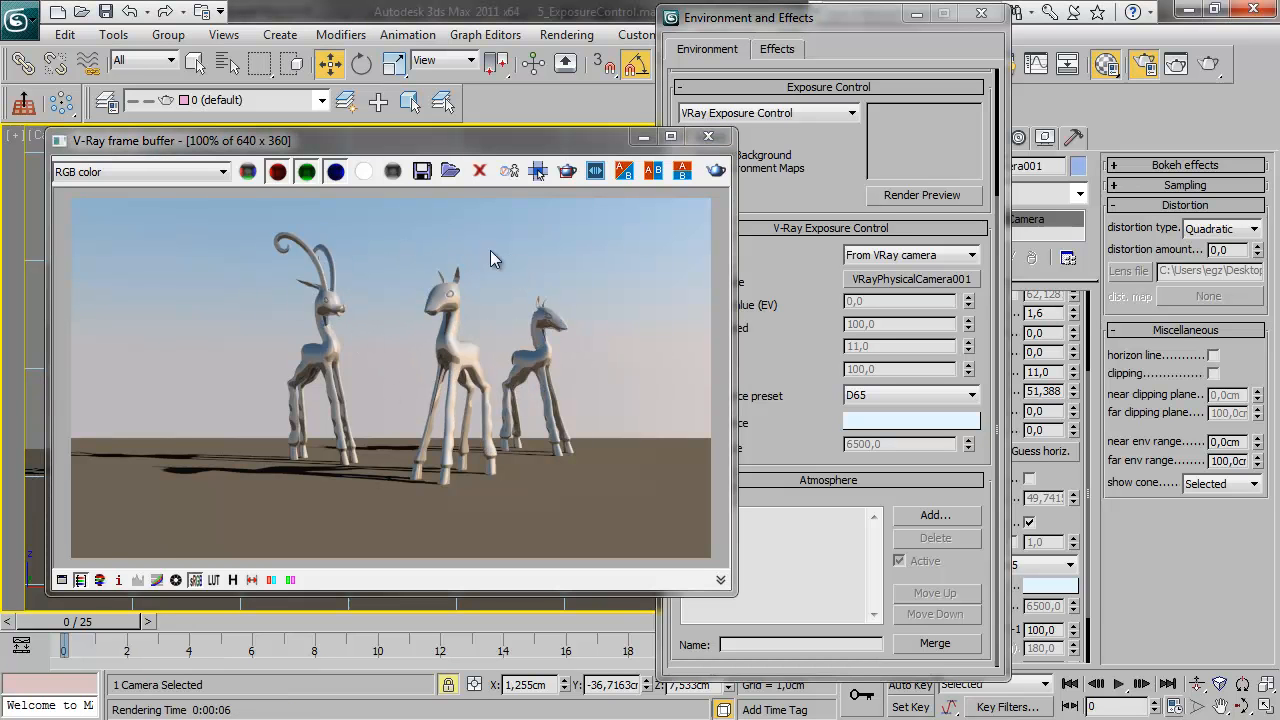
Close the frame buffer and environment windows, switch the viewport to the Front view and render the deer figures
left_click_drag(363, 142, 599, 172)
left_click(200, 280)
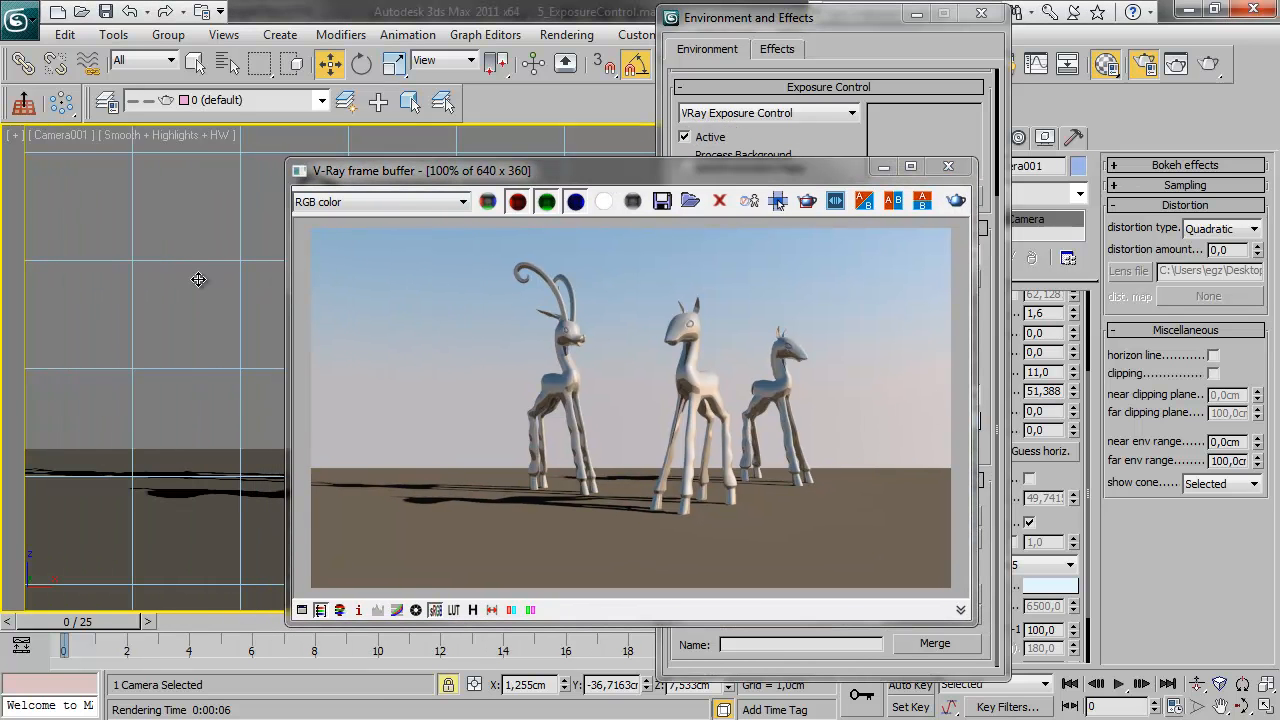
left_click(948, 166)
left_click(981, 13)
key("p")
middle_click_drag(566, 396, 725, 407, "alt")
key("f")
scroll(623, 471, "down", 5)
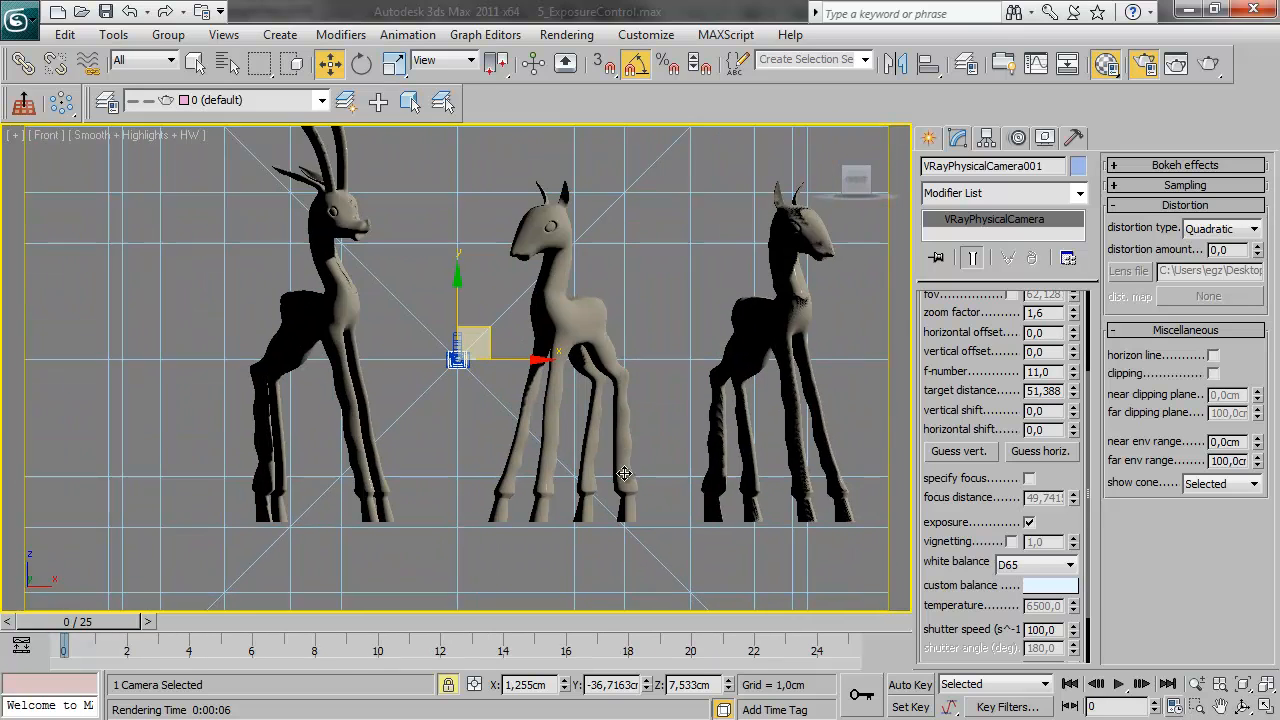
left_click(1208, 64)
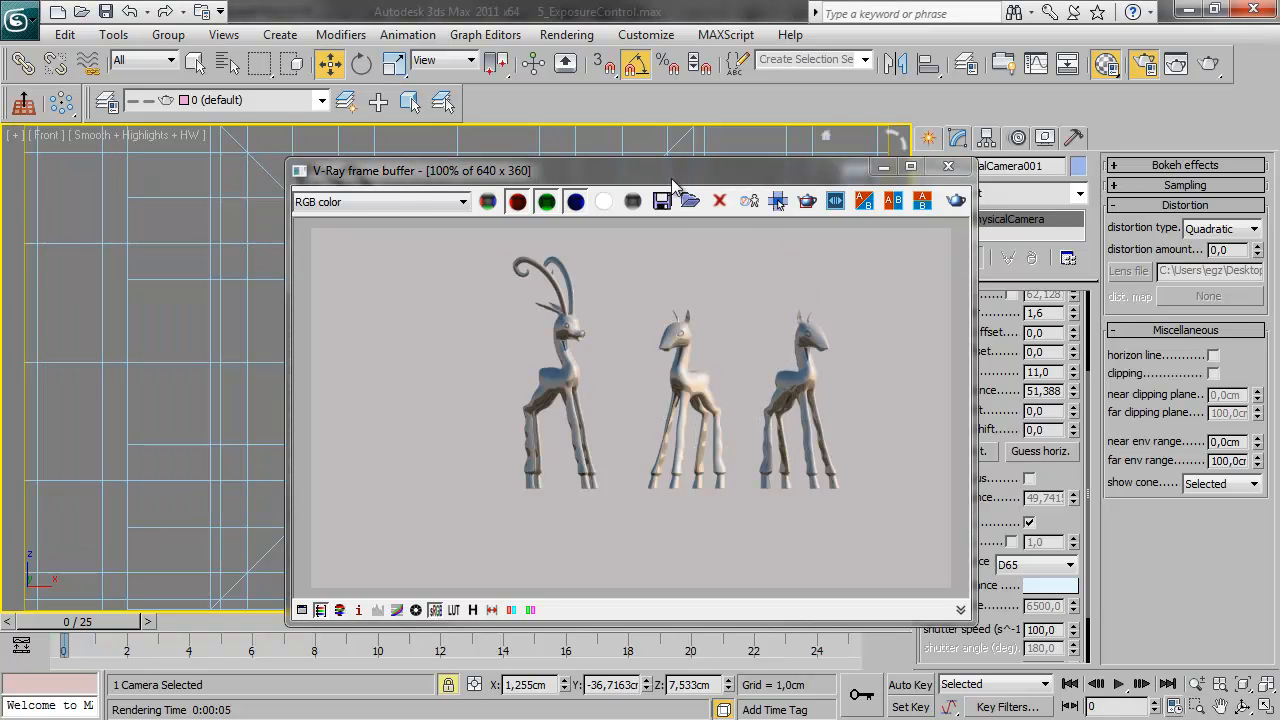
Reopen the environment and exposure settings and switch the viewport to the Camera001 view
left_click_drag(770, 180, 696, 159)
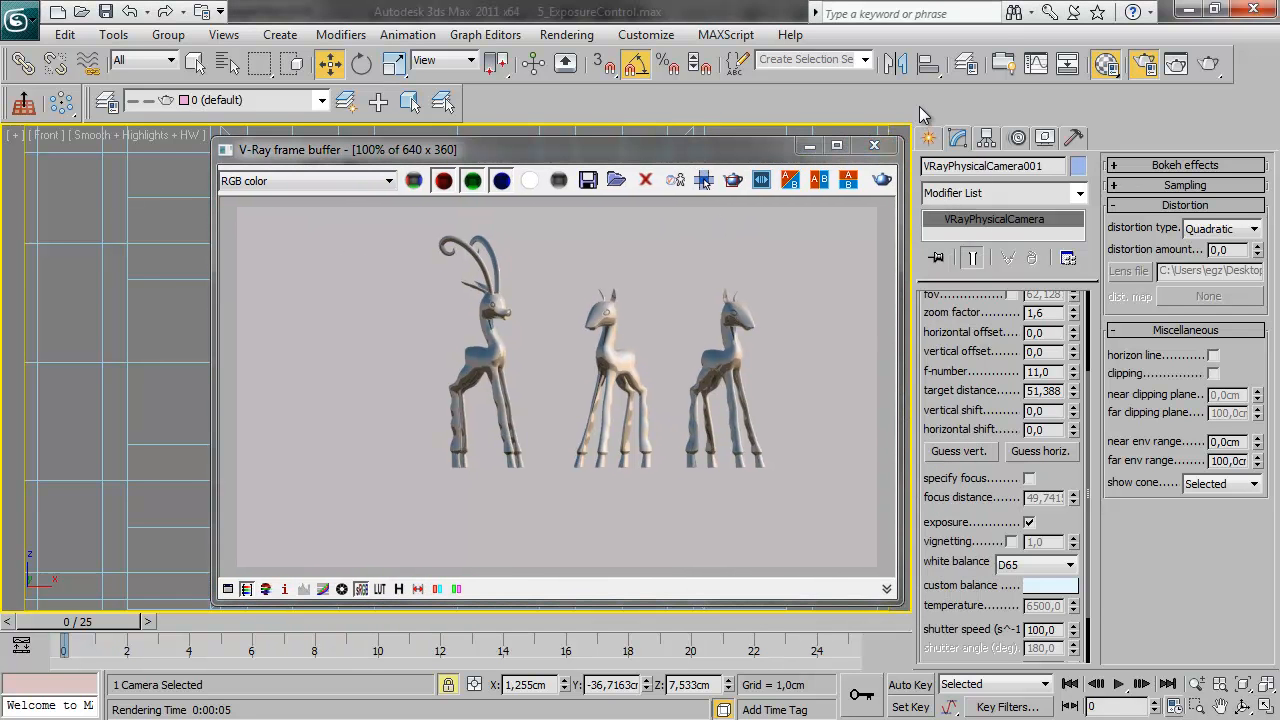
key("8")
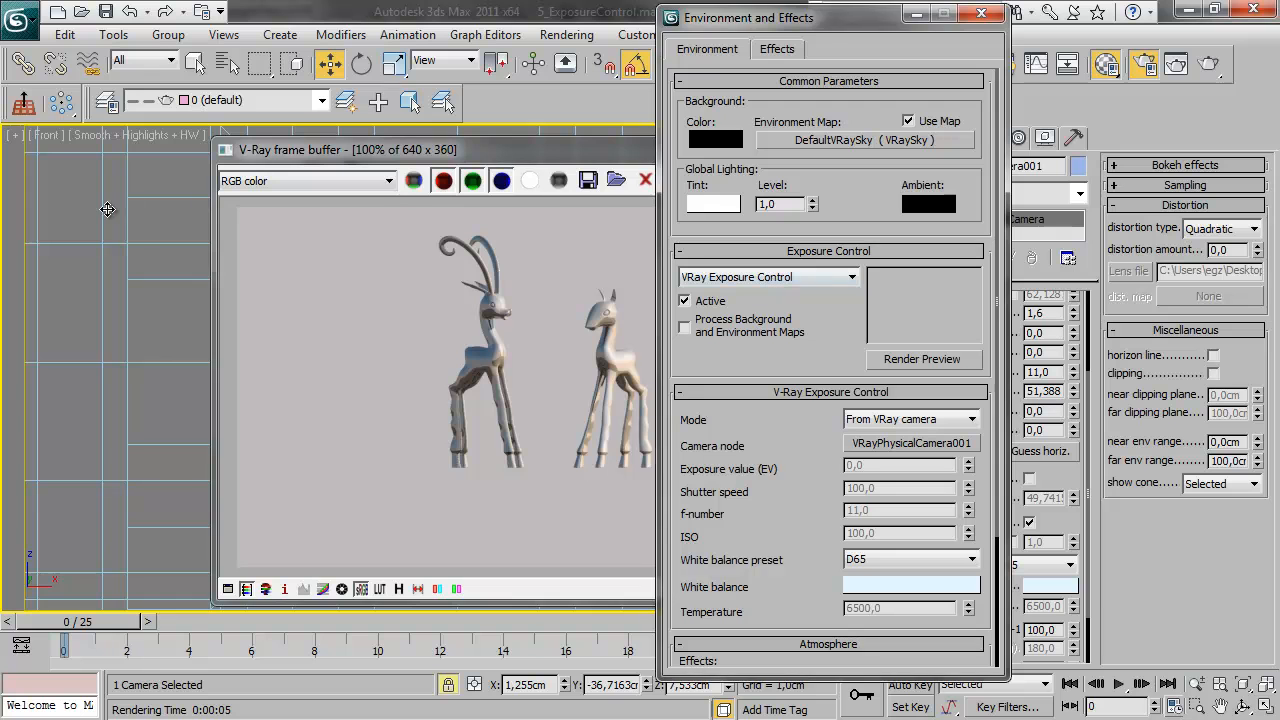
key("c")
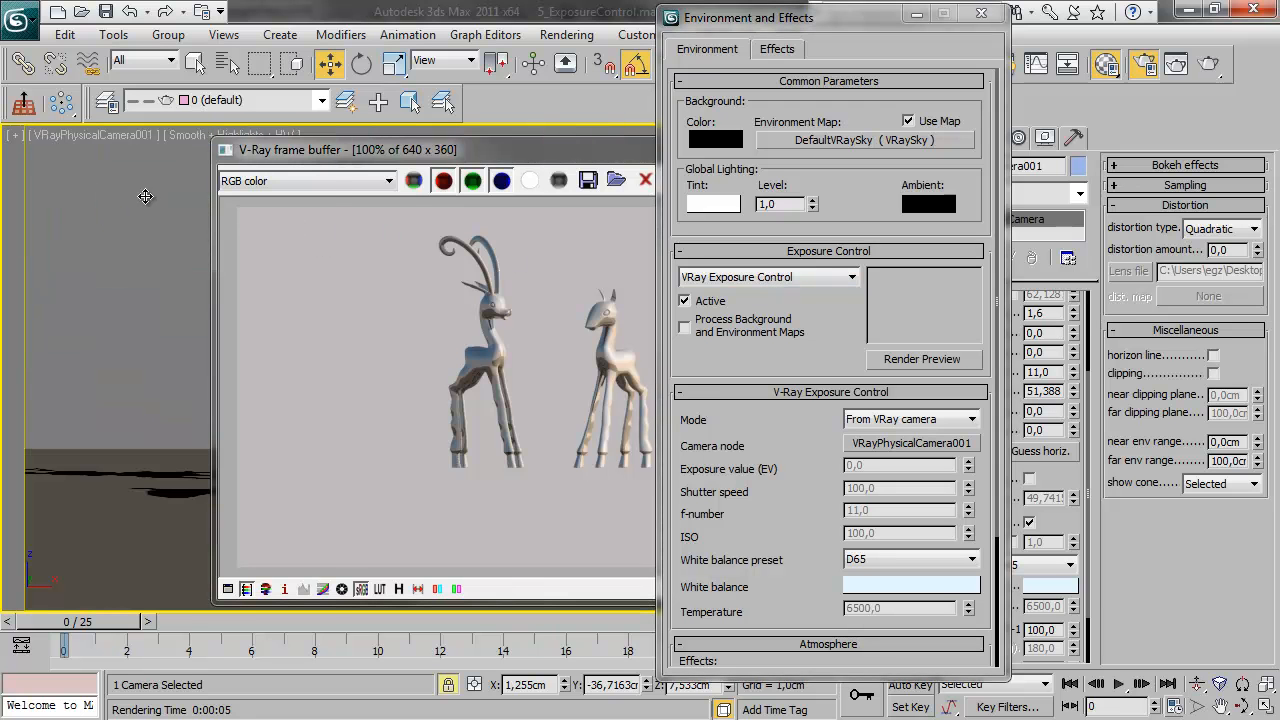
left_click(110, 135)
mouse_move(160, 156)
left_click(371, 160)
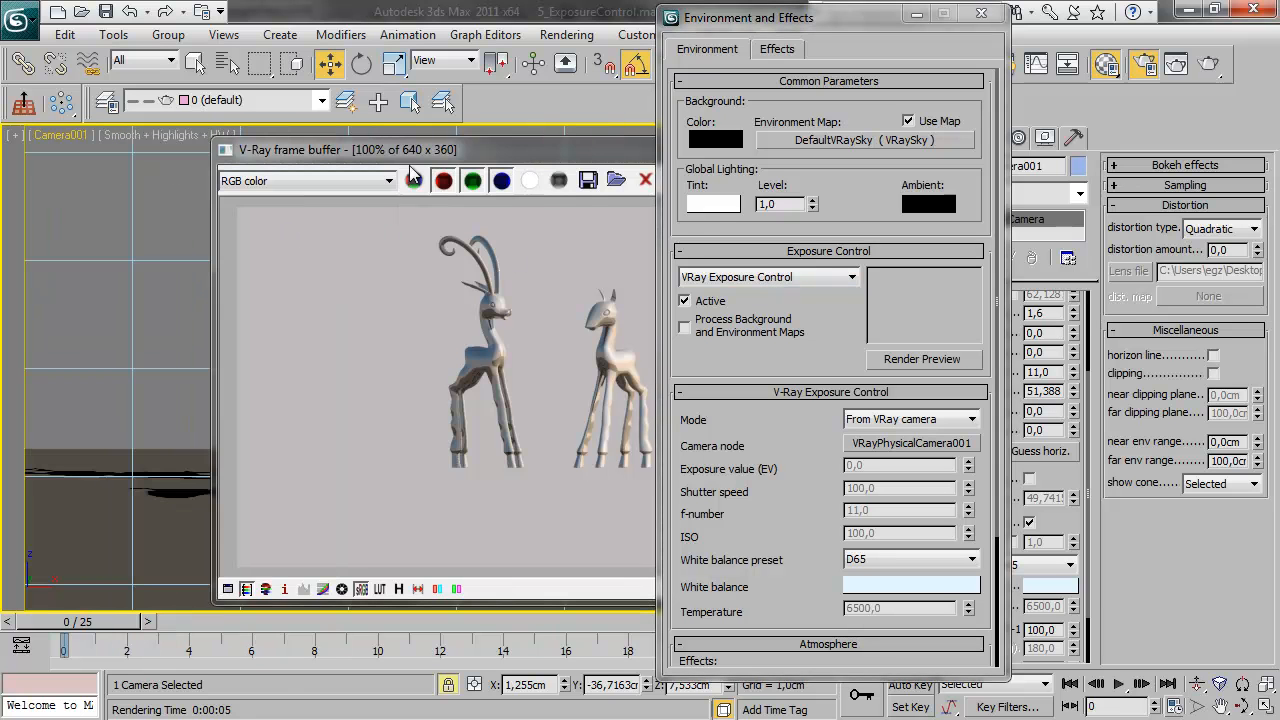
Set the V-Ray exposure control mode to From EV parameter, raise the exposure value to 2.23 and re-render
left_click(910, 420)
left_click(906, 450)
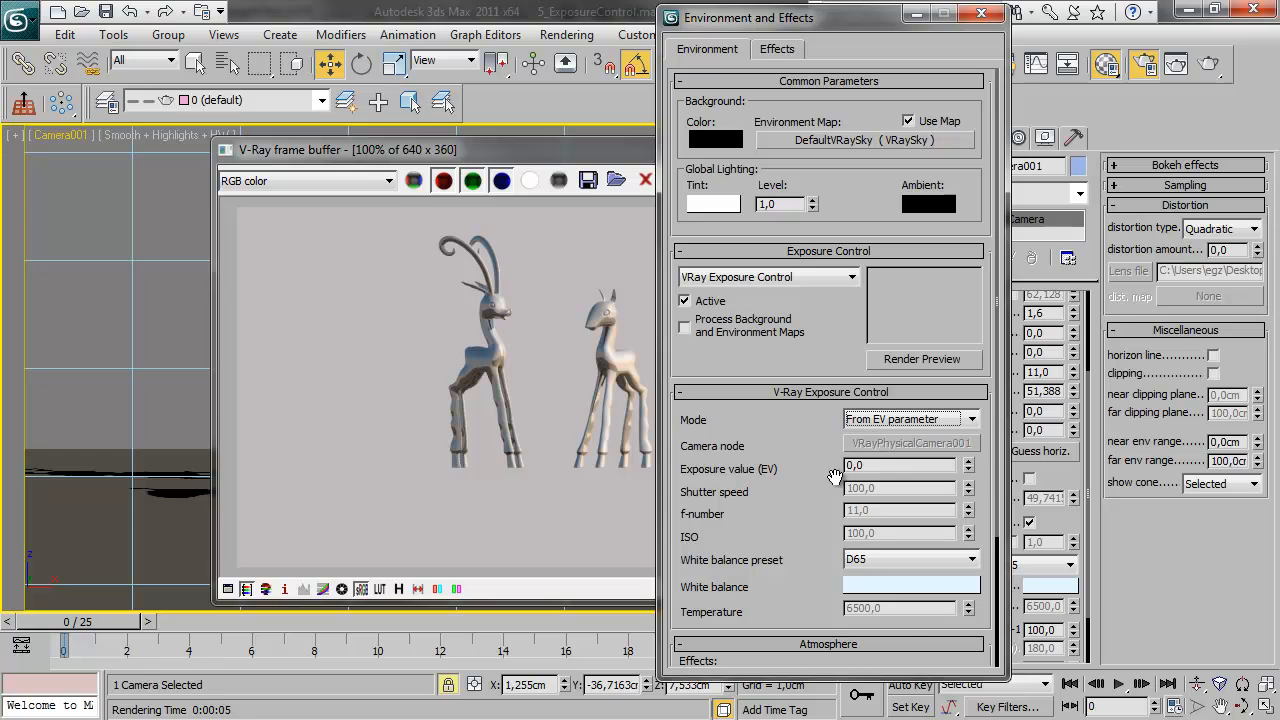
left_click(968, 462)
left_click_drag(967, 450, 969, 320)
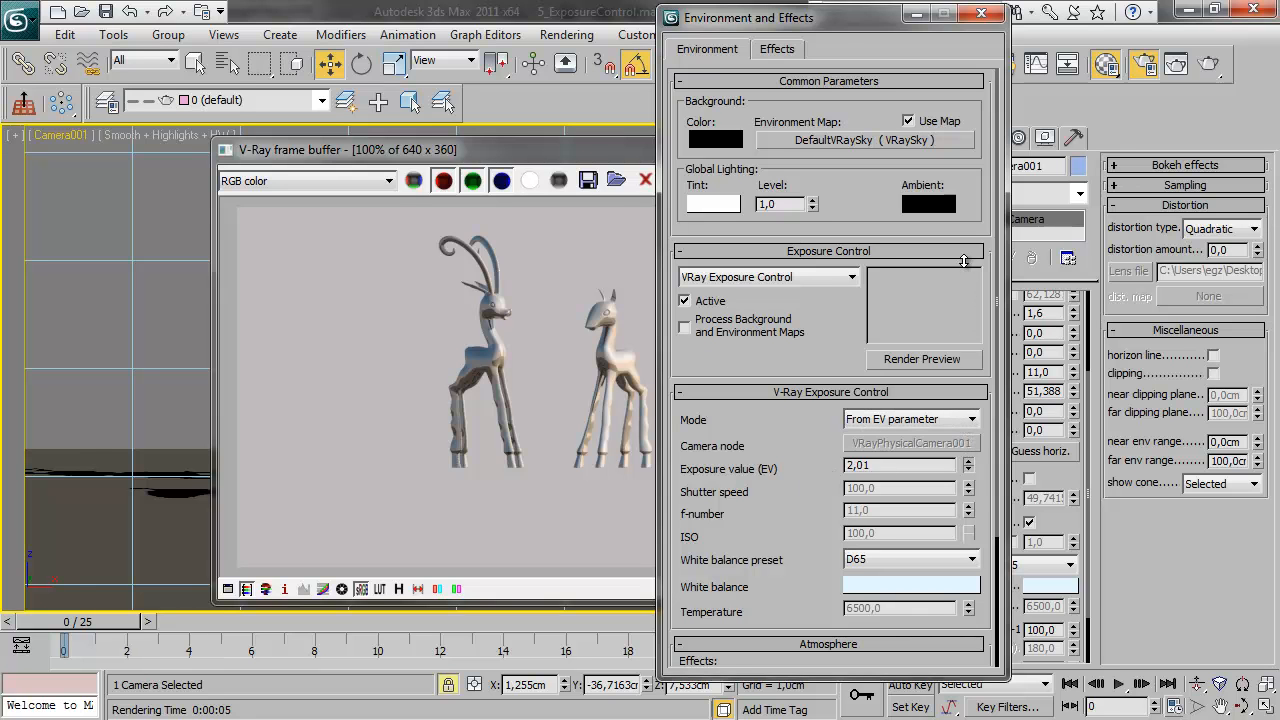
left_click(494, 156)
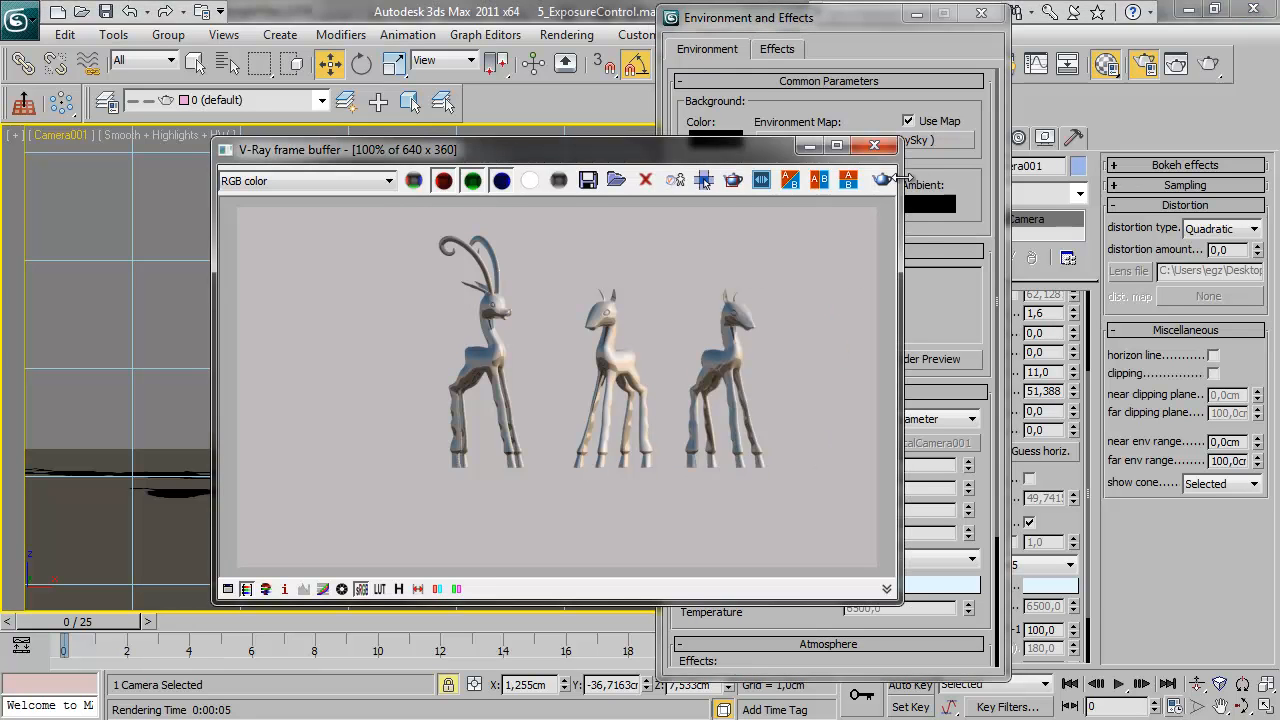
left_click(882, 179)
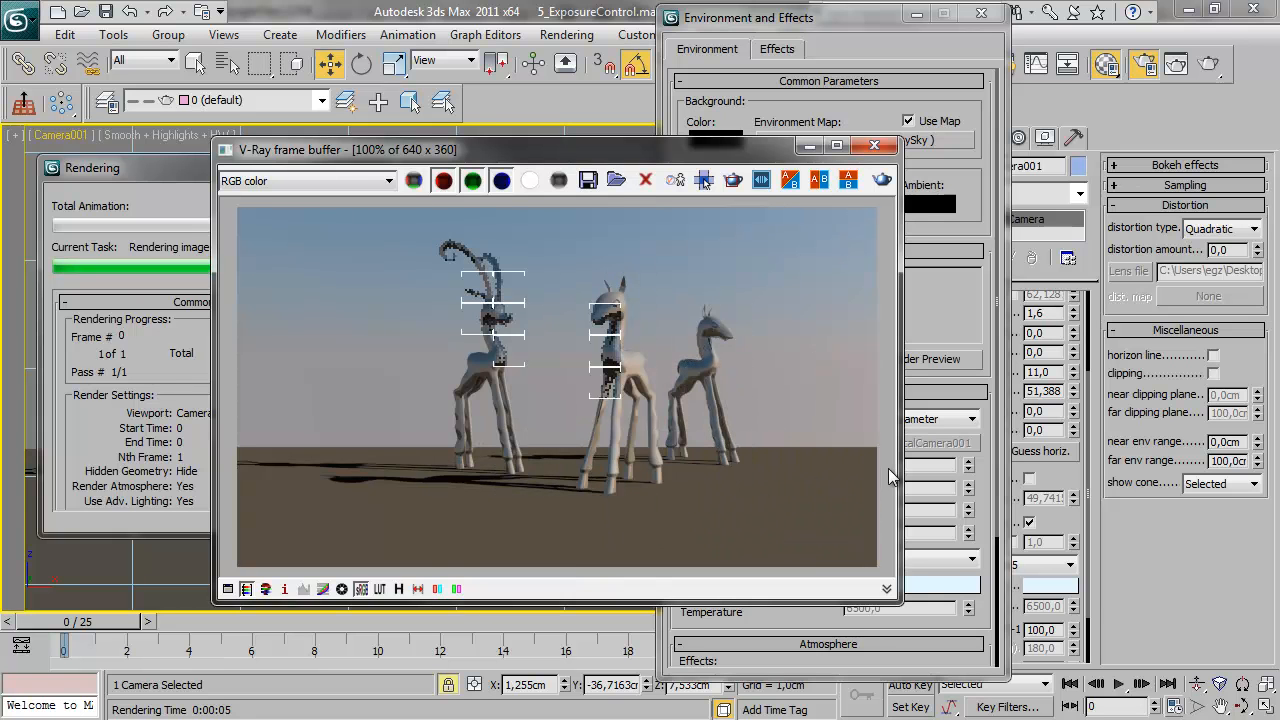
Lower the exposure value to 1.8509 and re-render the Camera001 view
left_click_drag(595, 158, 452, 123)
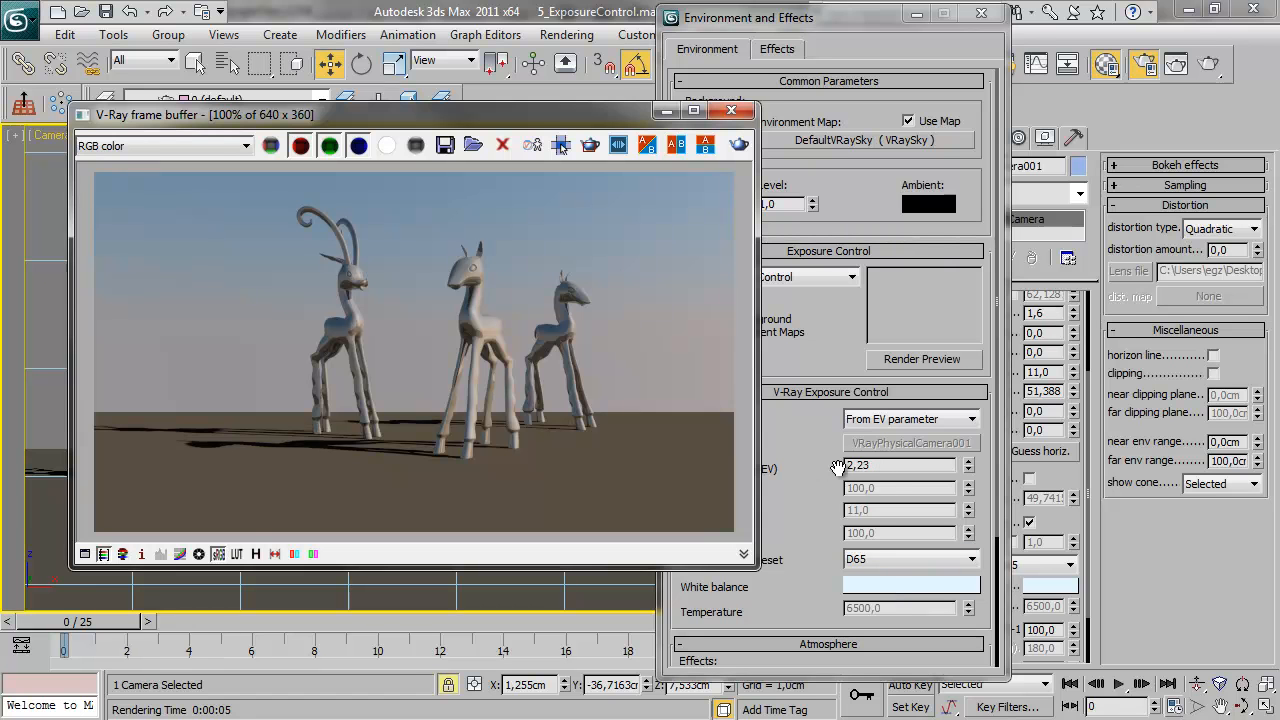
left_click_drag(970, 469, 970, 485)
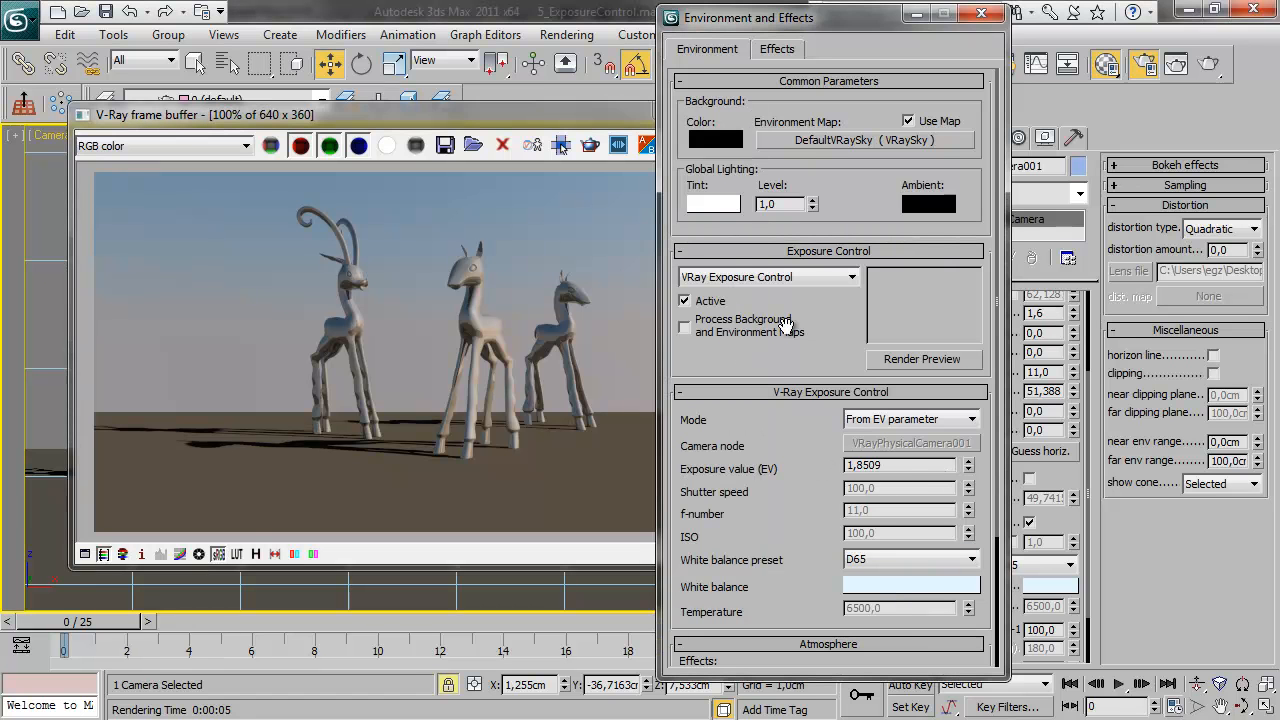
left_click(569, 128)
left_click(738, 145)
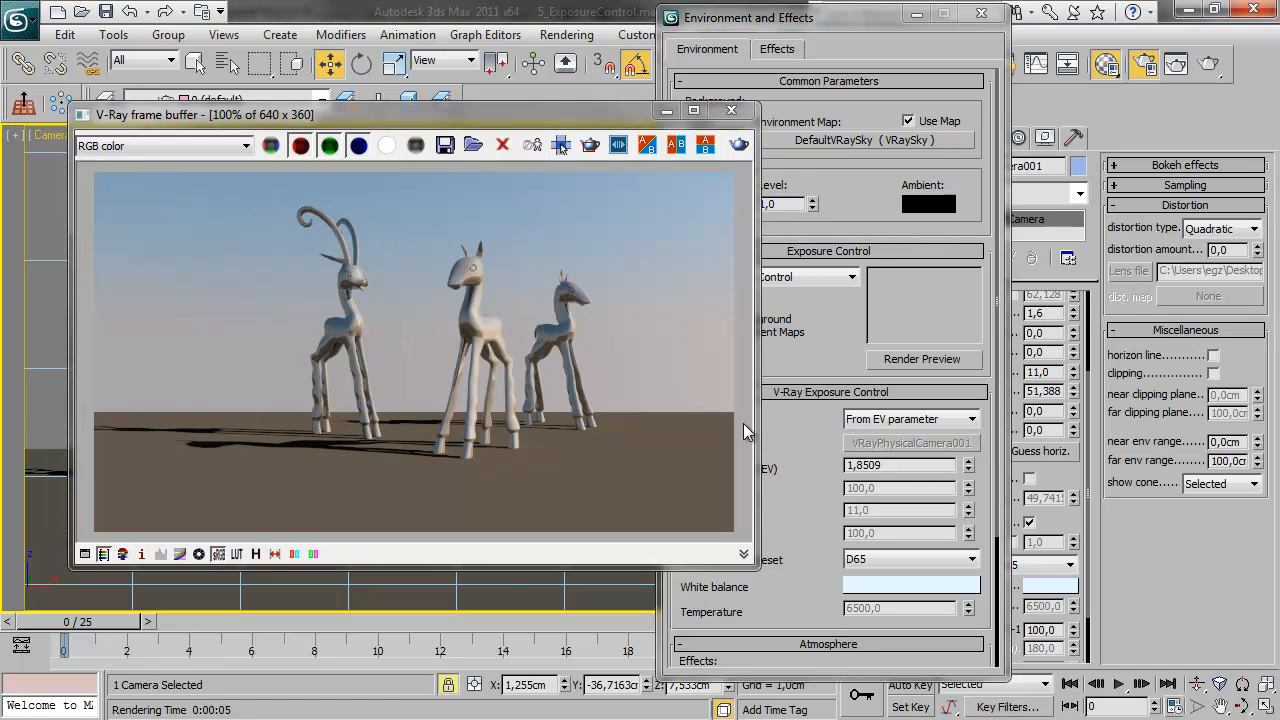
left_click(801, 423)
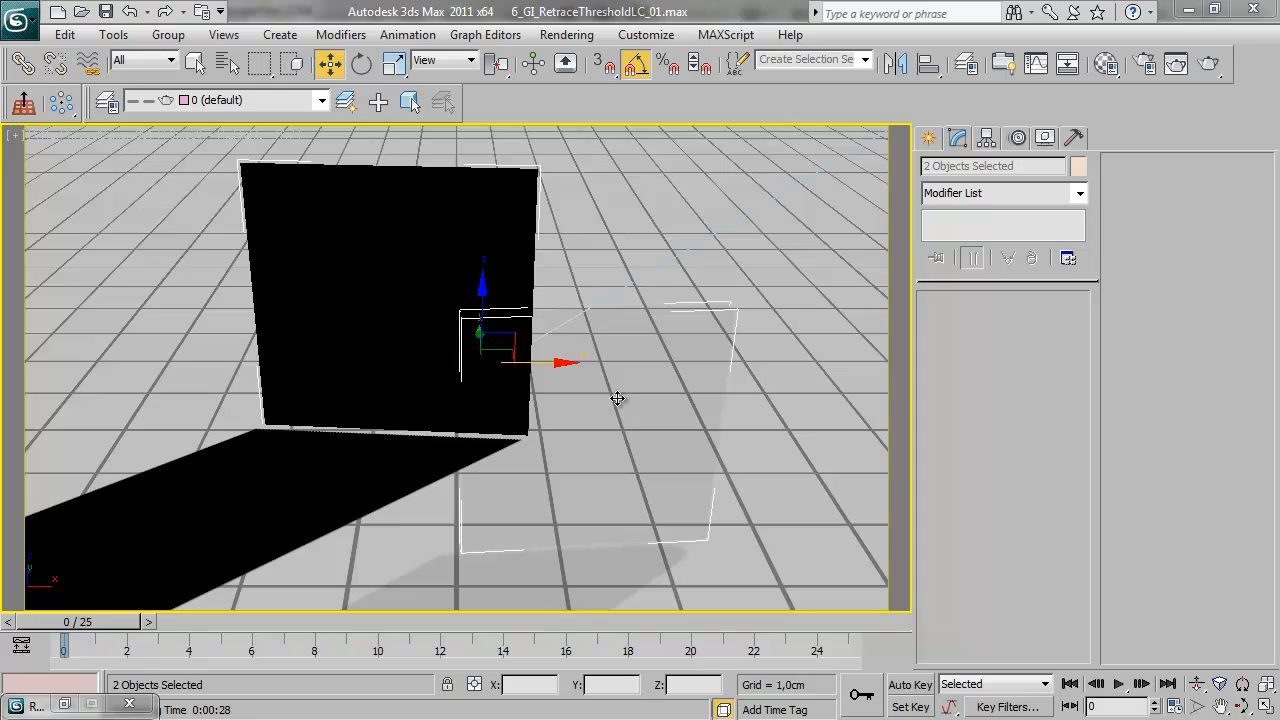
Render the glass panel scene 6_GI_RetraceThresholdLC_01 and position the frame buffer for viewing the result
left_click(1208, 63)
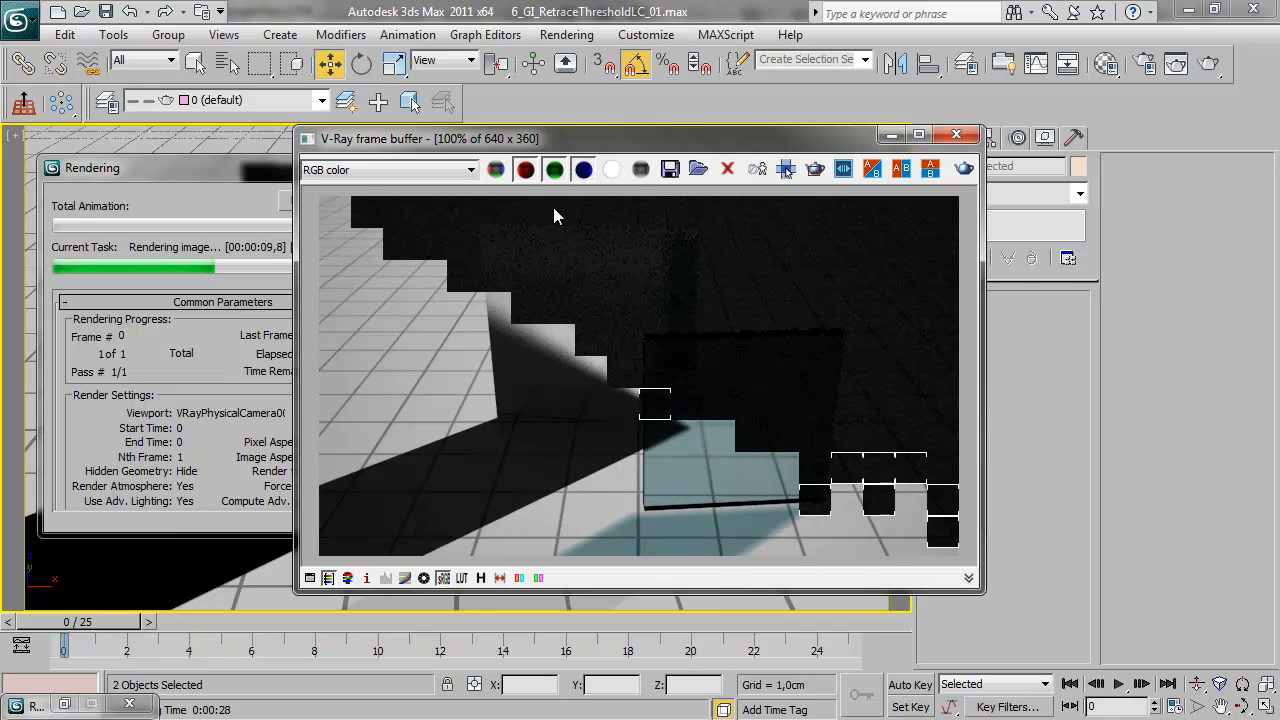
left_click_drag(622, 141, 372, 118)
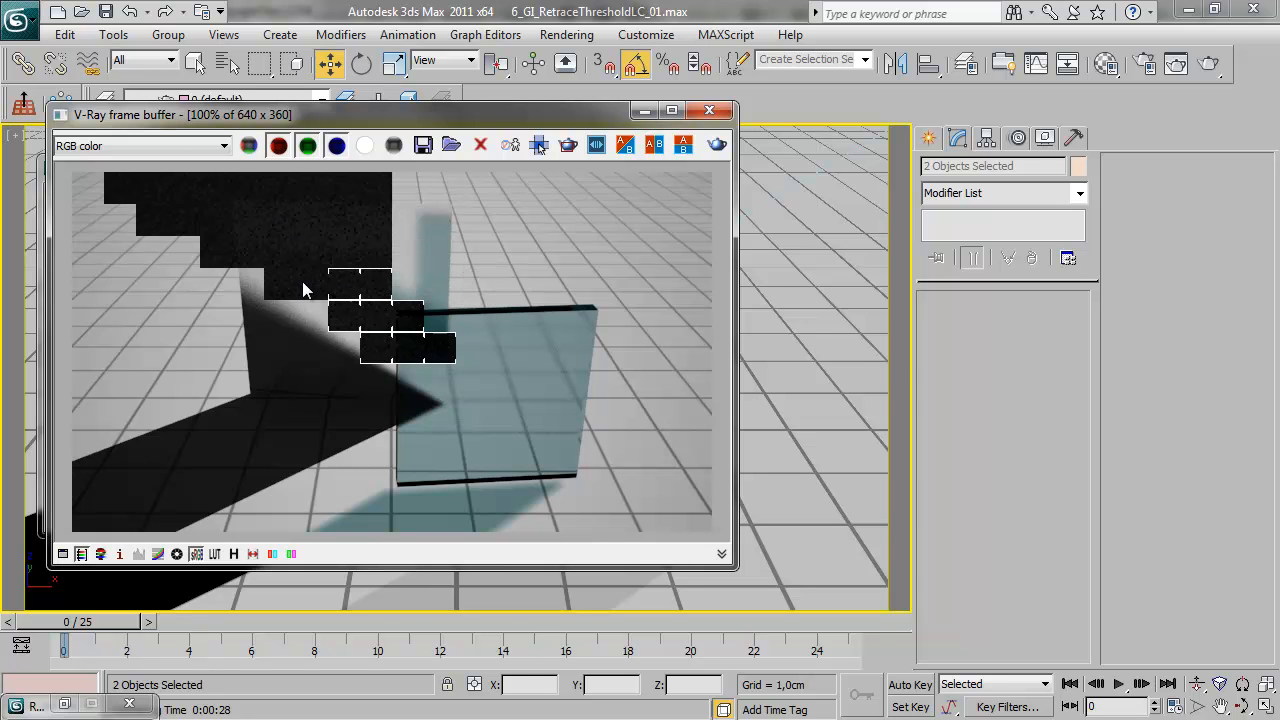
left_click_drag(399, 120, 510, 124)
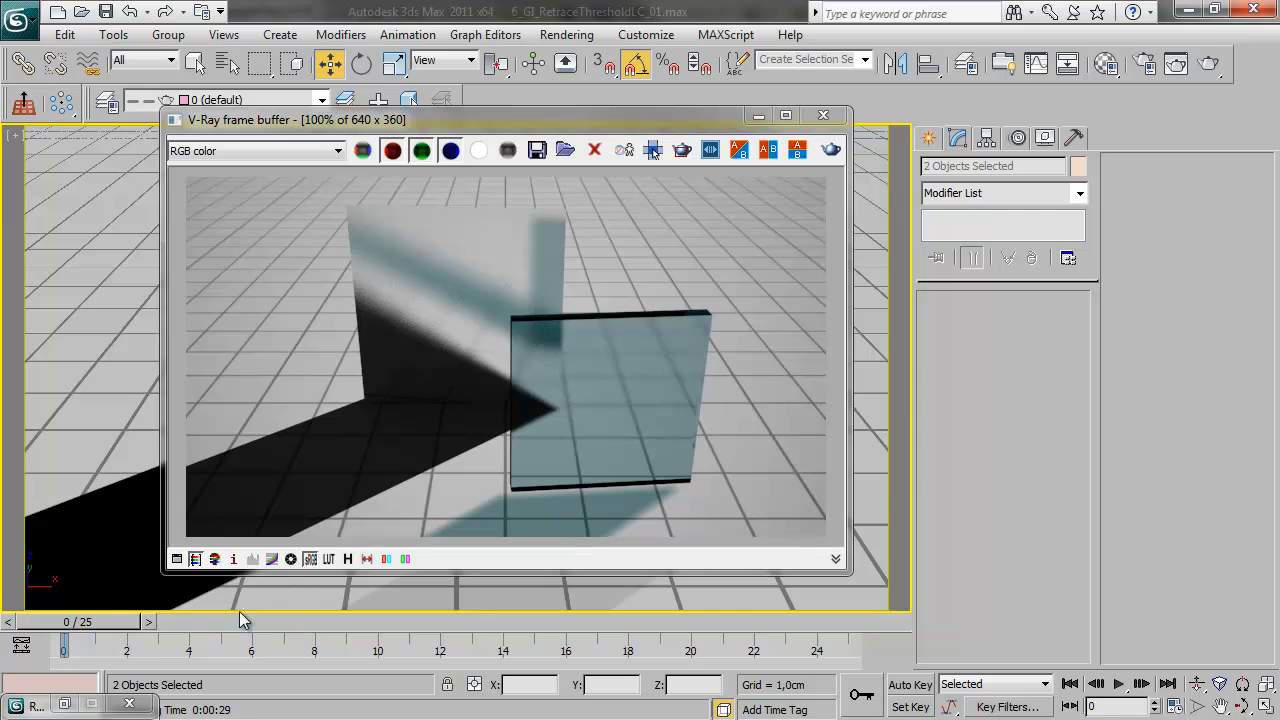
Restore the render setup's light cache settings and save the current render to the frame buffer's render history
left_click(64, 704)
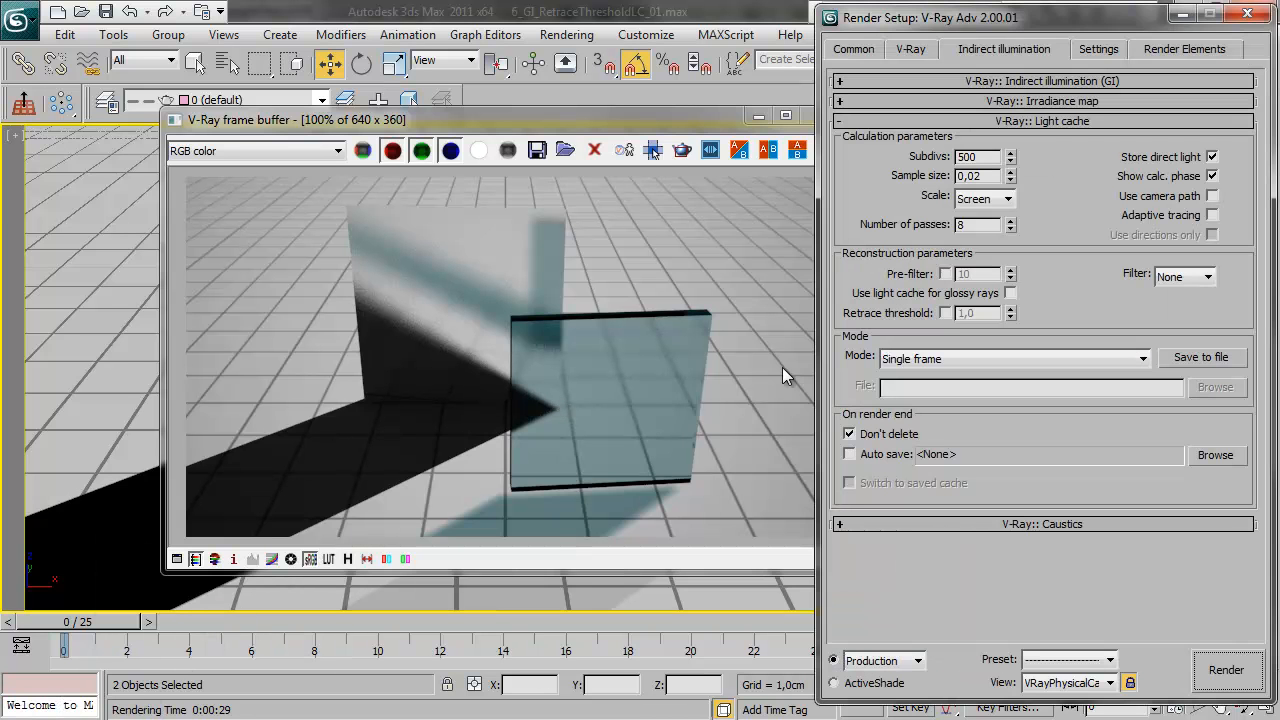
left_click_drag(681, 123, 663, 119)
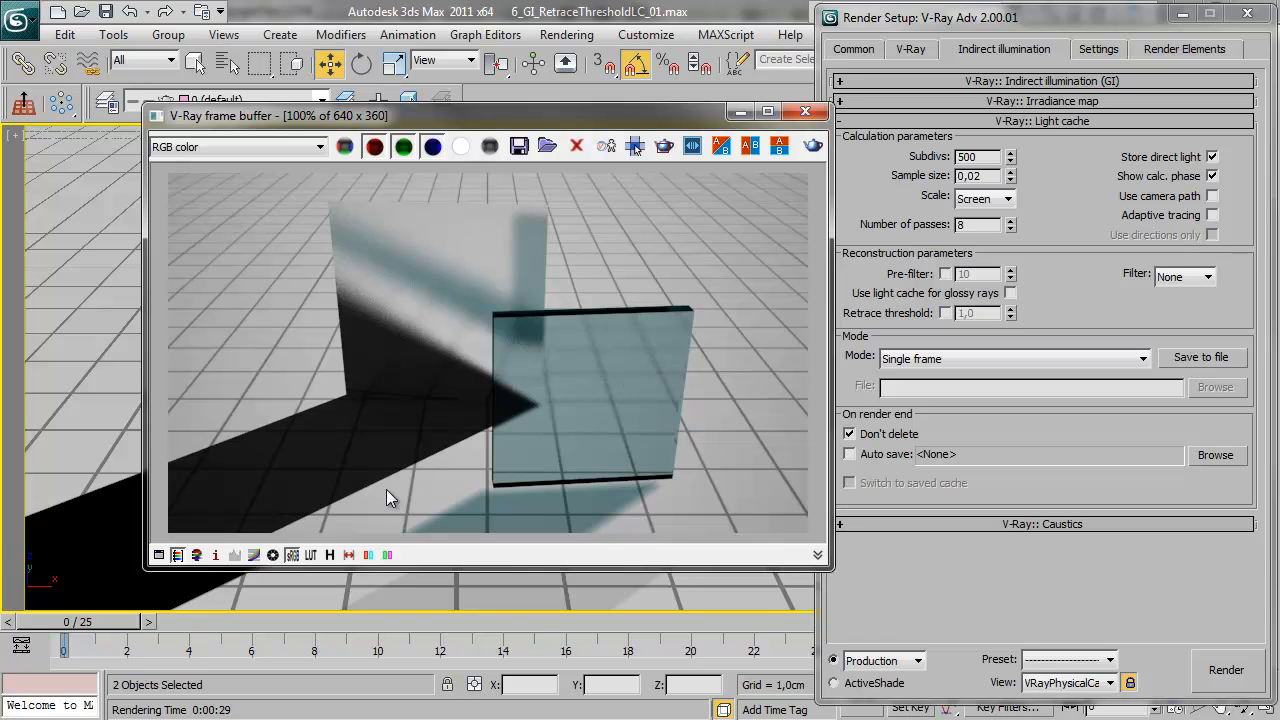
left_click(330, 554)
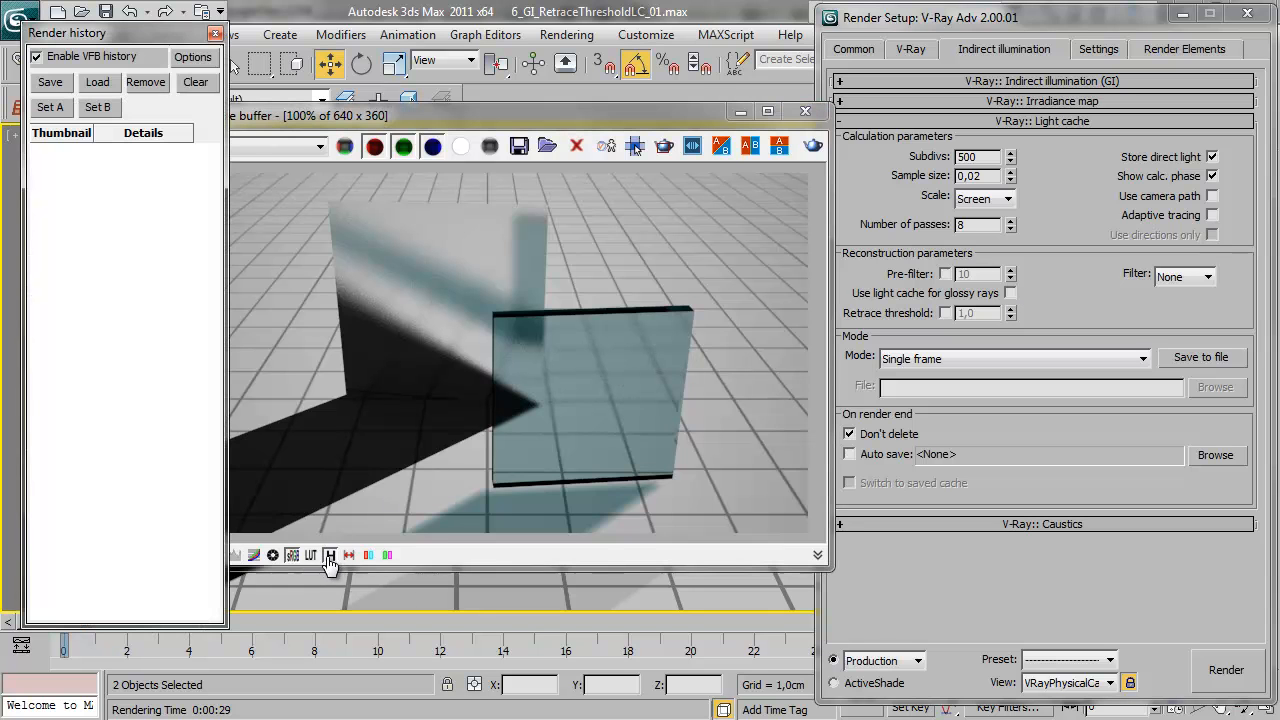
left_click(58, 86)
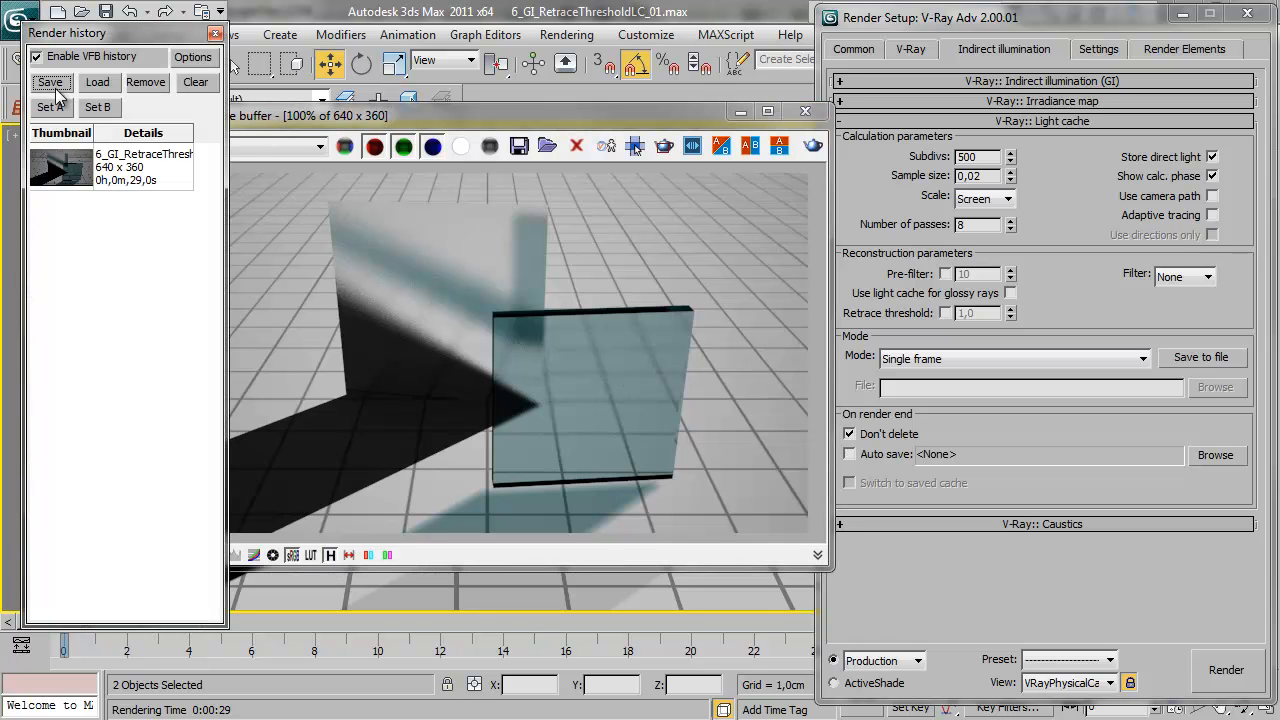
left_click(705, 118)
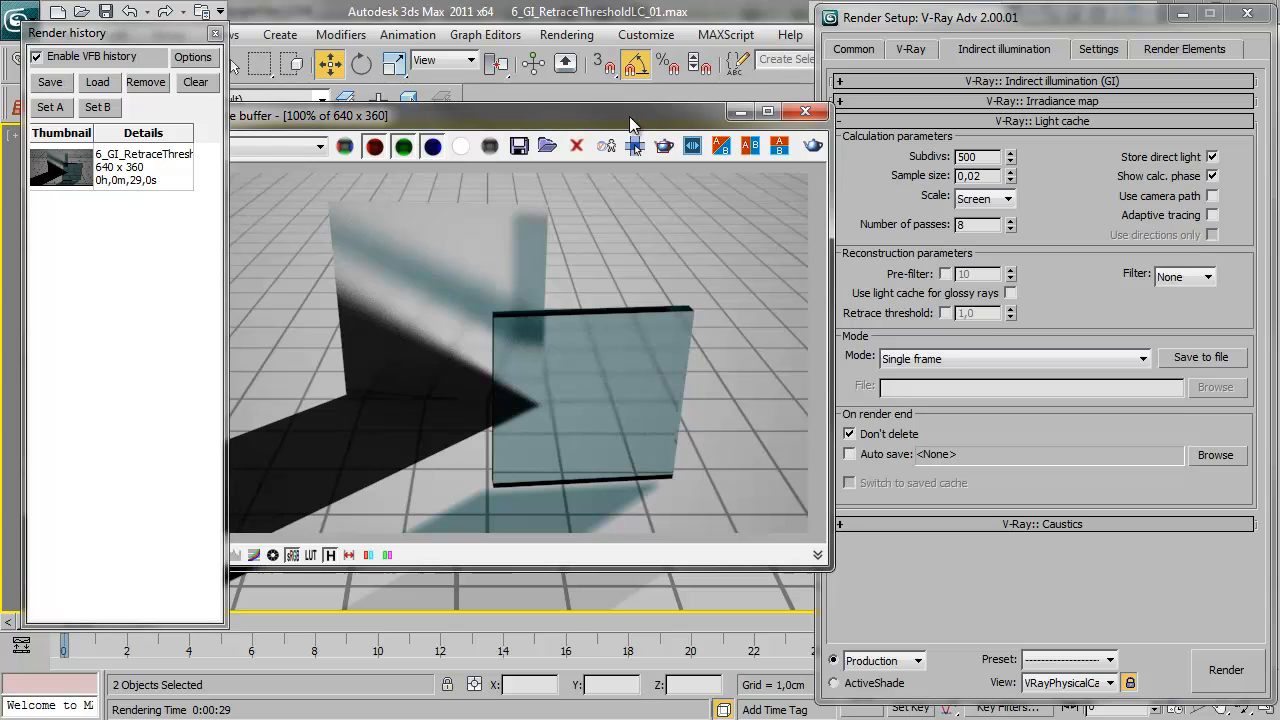
Enable Use light cache for glossy rays, re-render the scene and save the result to the render history
left_click(1010, 293)
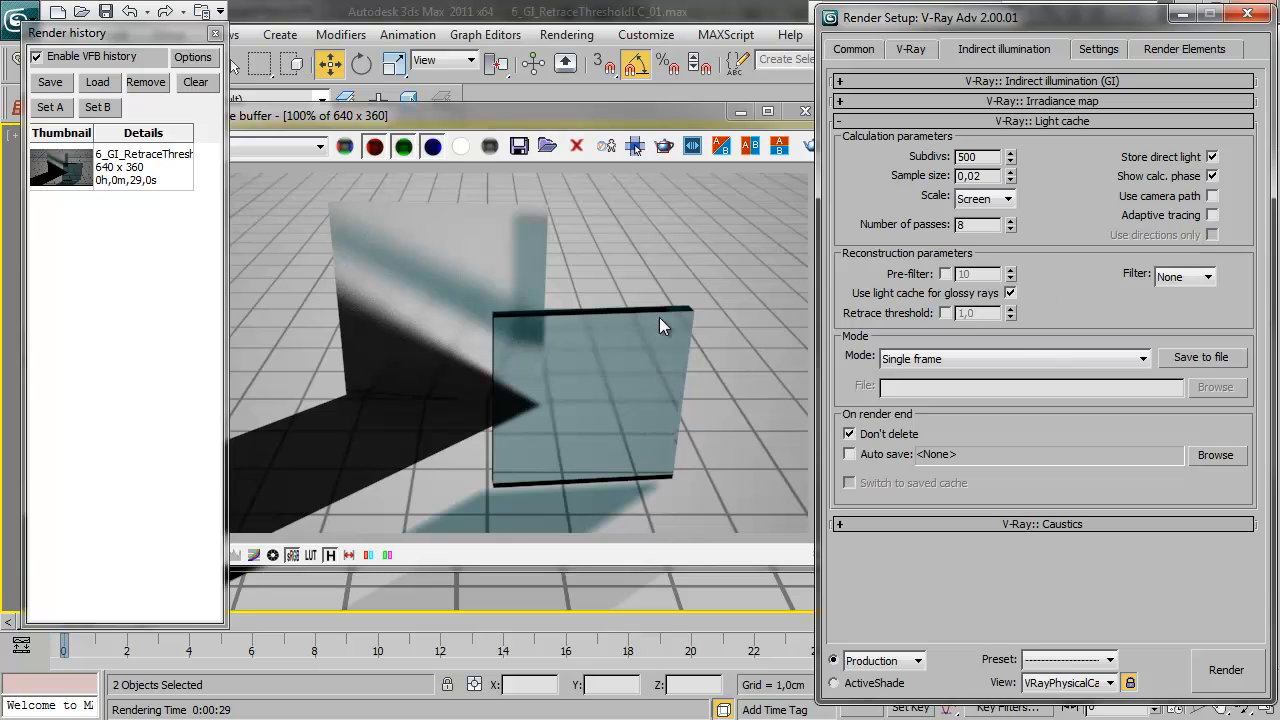
left_click(814, 150)
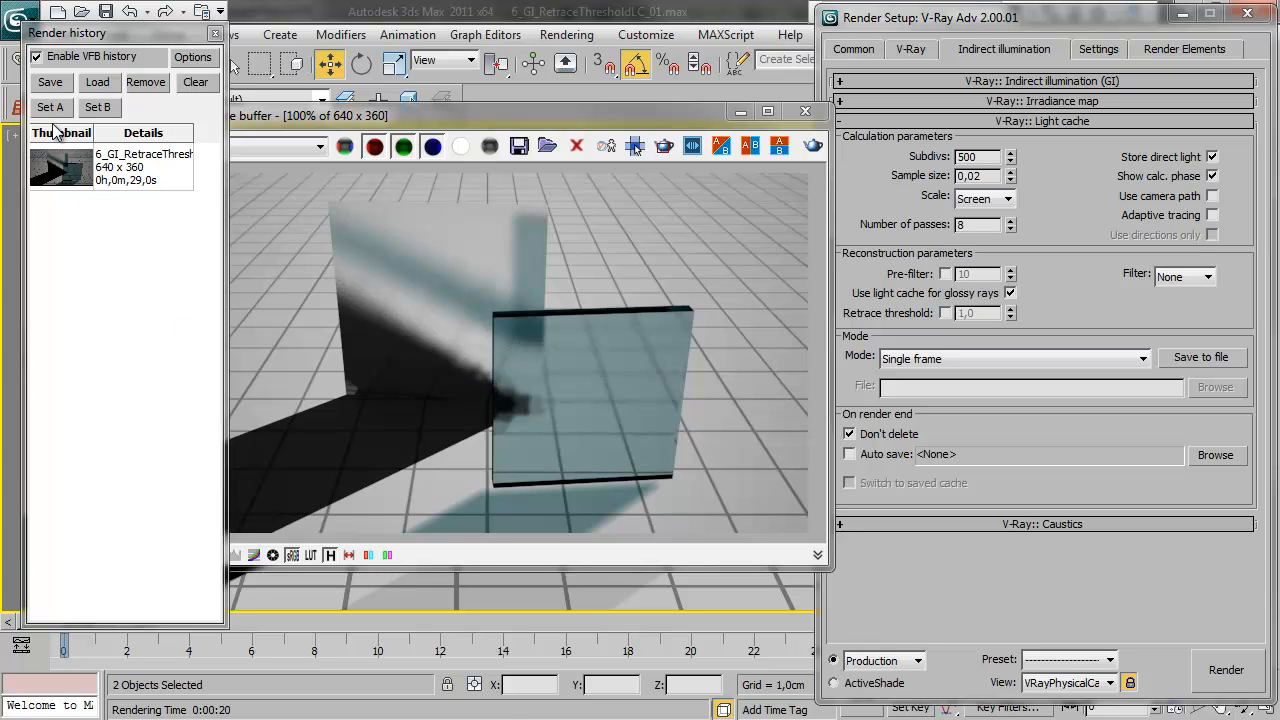
left_click(48, 82)
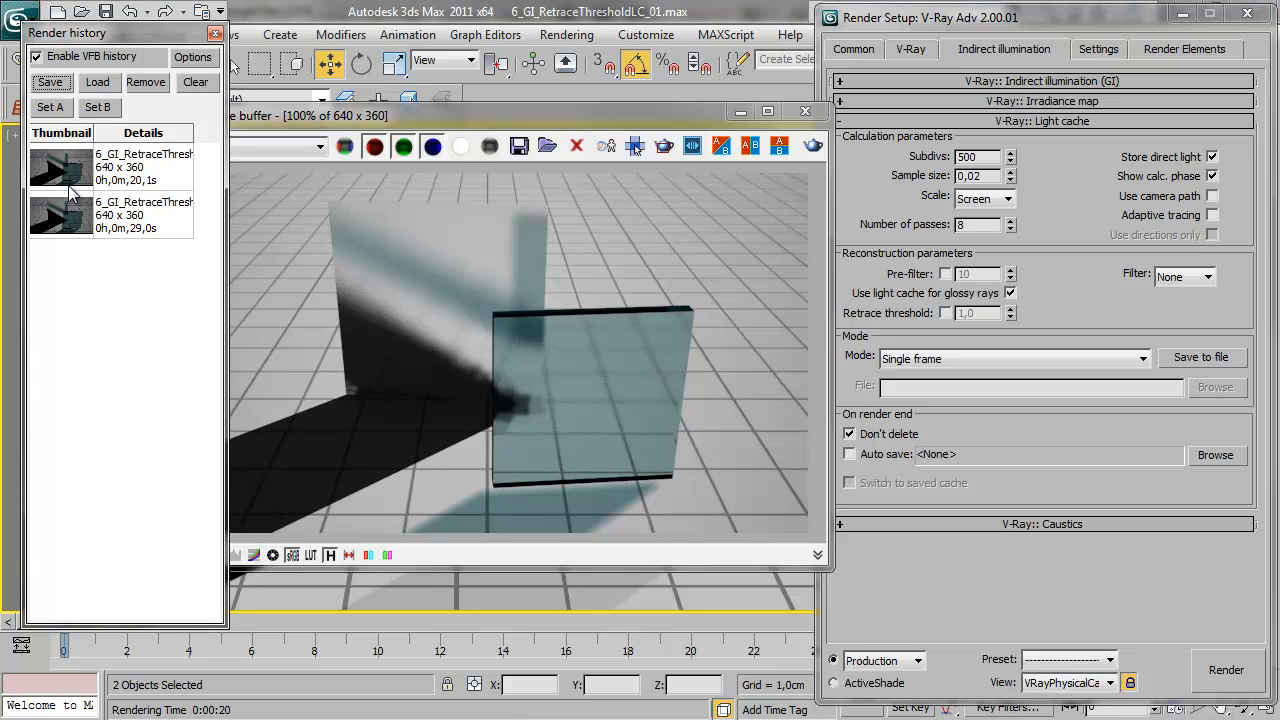
Compare the glossy-rays light cache render as A with the original render as B, moving the divider across the shadow tip
left_click(72, 172)
left_click(50, 107)
left_click(72, 212)
left_click(97, 107)
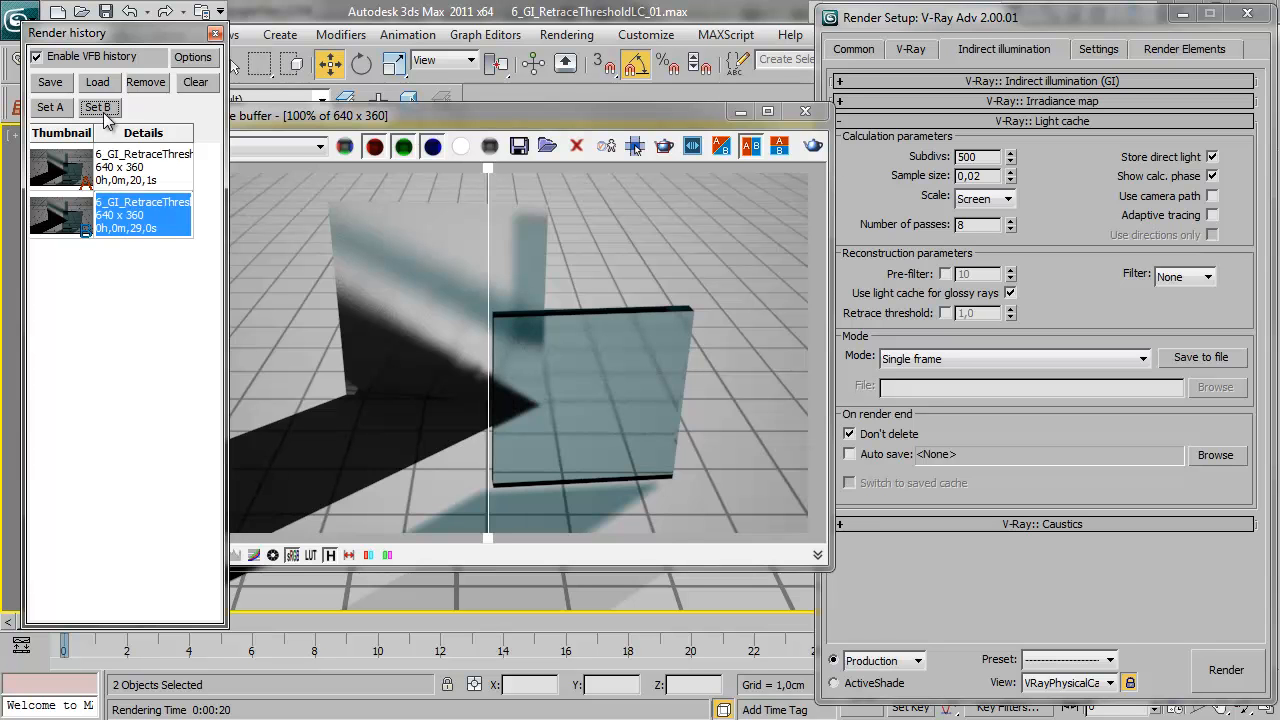
left_click_drag(492, 163, 524, 403)
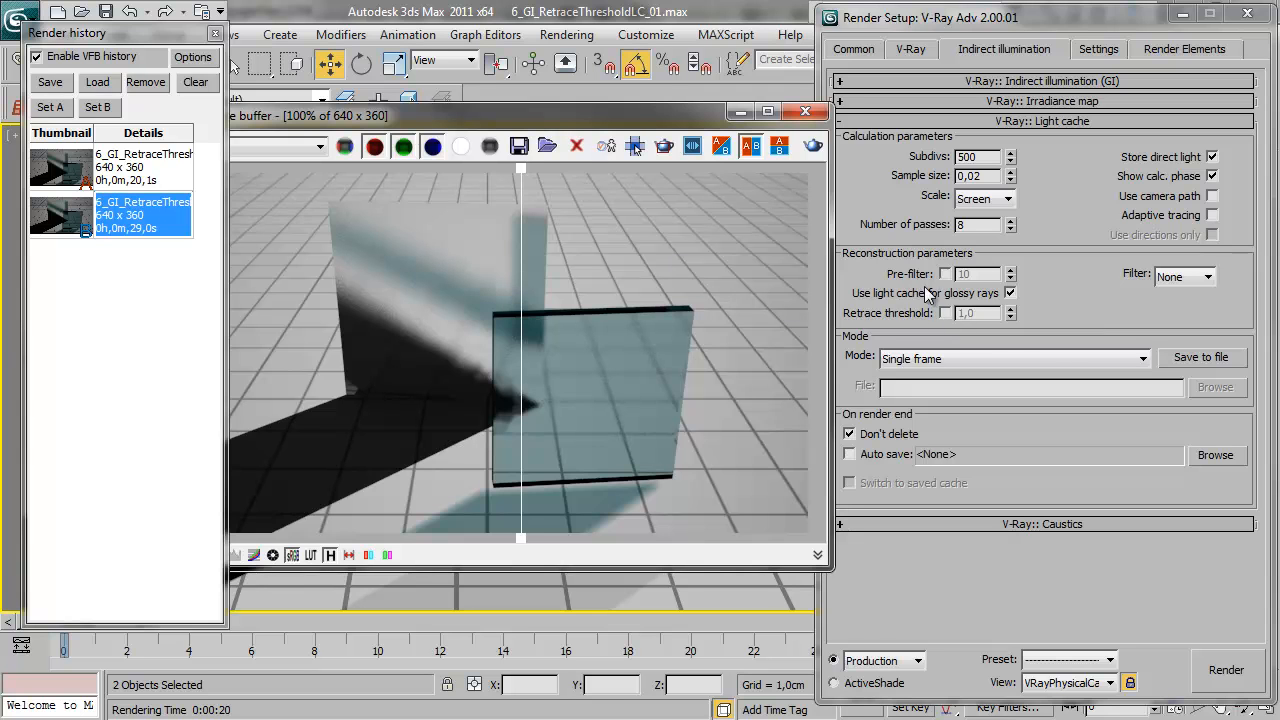
Enable the light cache Retrace threshold at 1.0, re-render and save the result to the render history
left_click(945, 314)
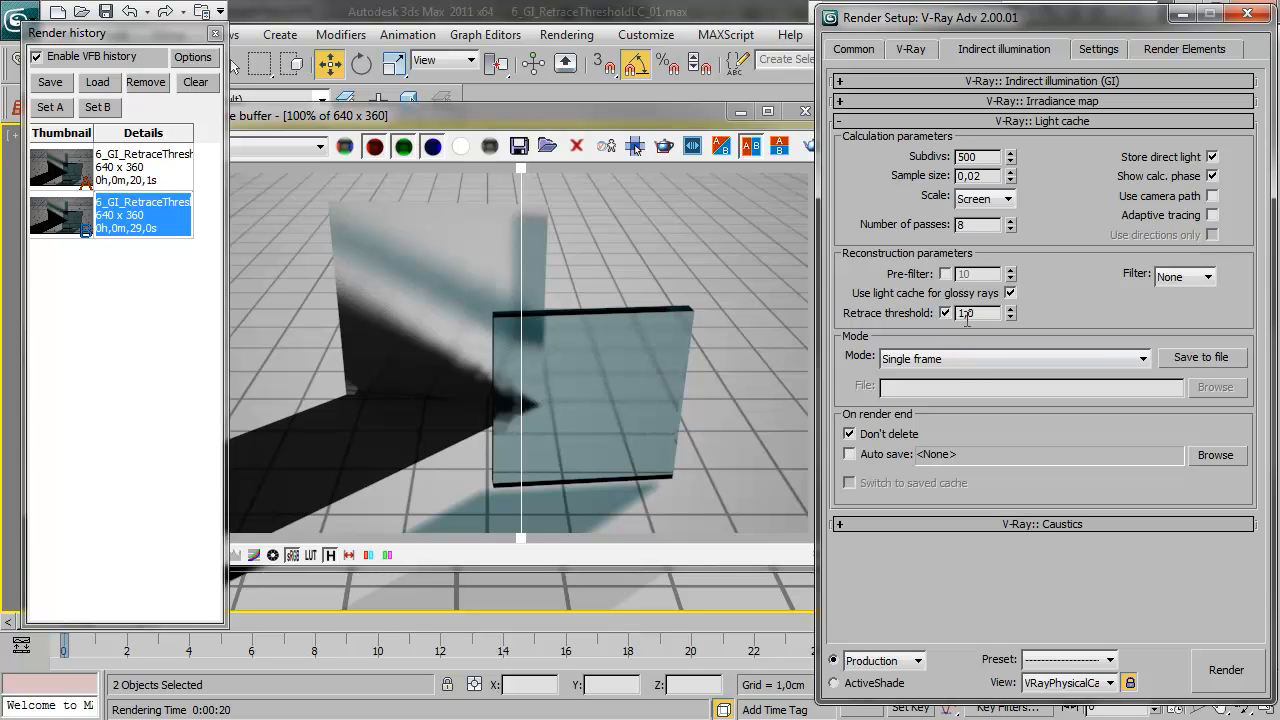
left_click_drag(516, 159, 746, 166)
left_click(812, 148)
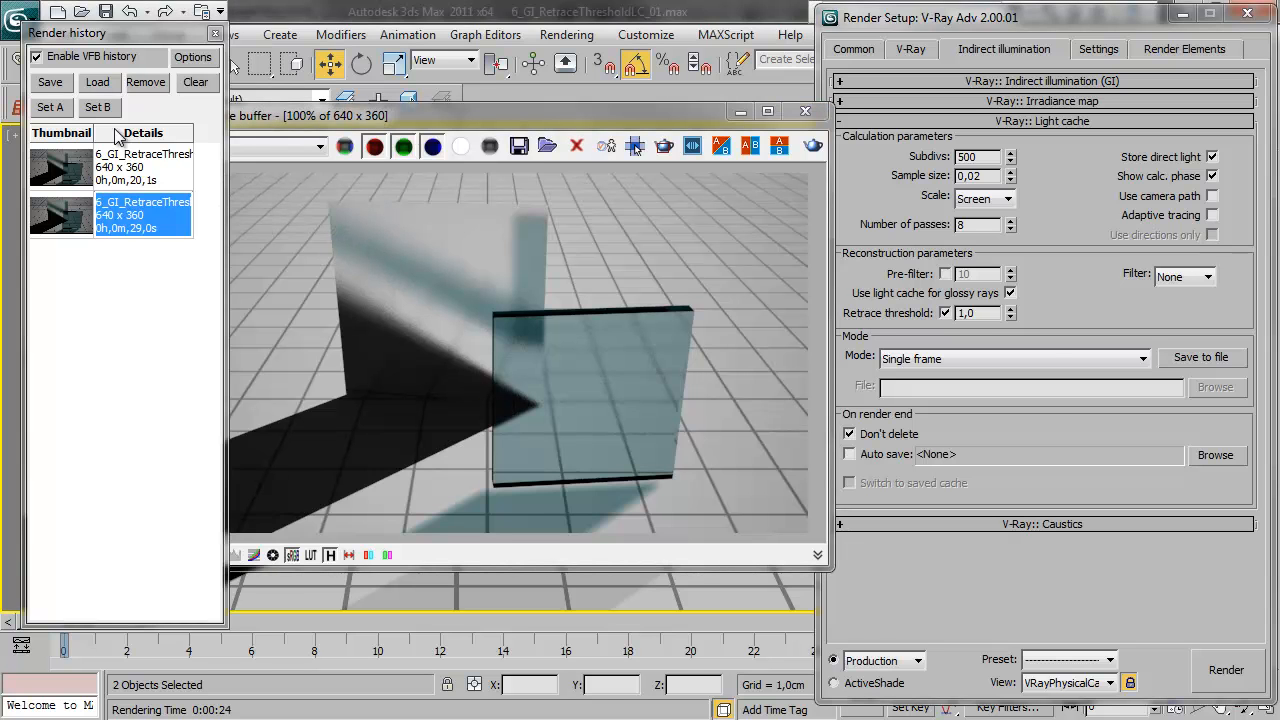
left_click(60, 86)
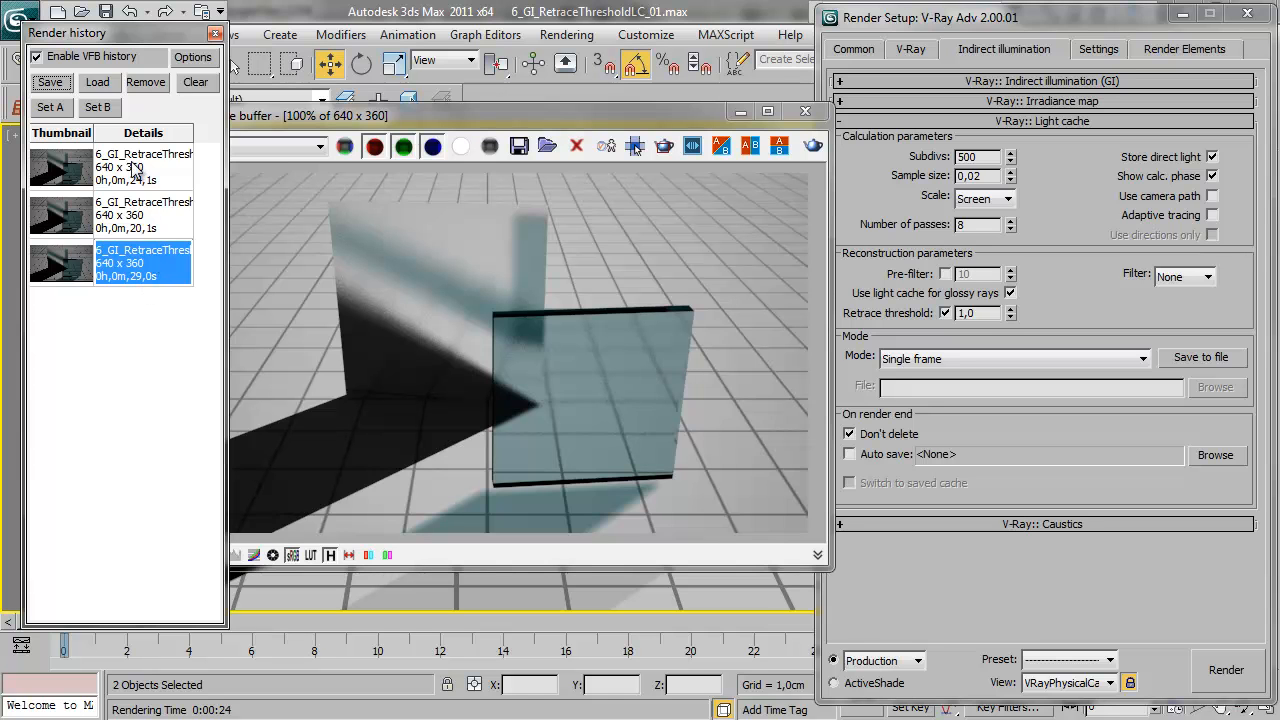
Load the render without retrace threshold from the history, then load the retrace threshold render to inspect the shadow corner
left_click(110, 214)
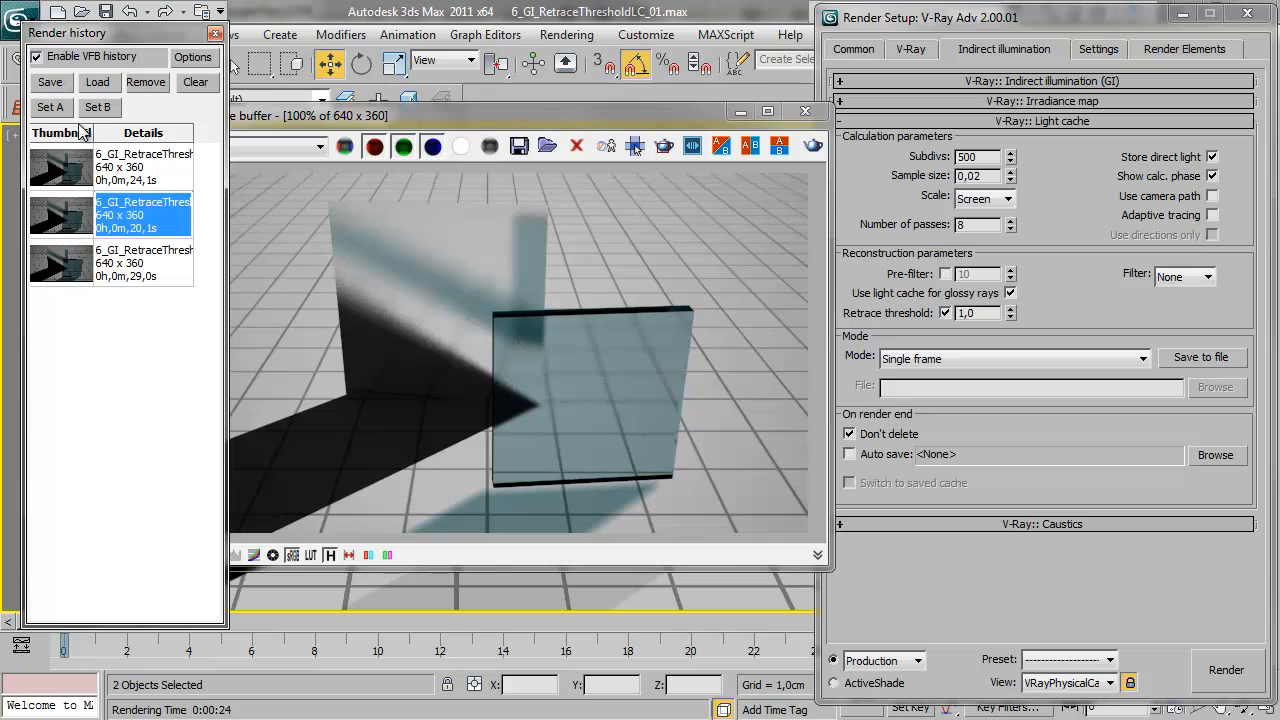
left_click(95, 83)
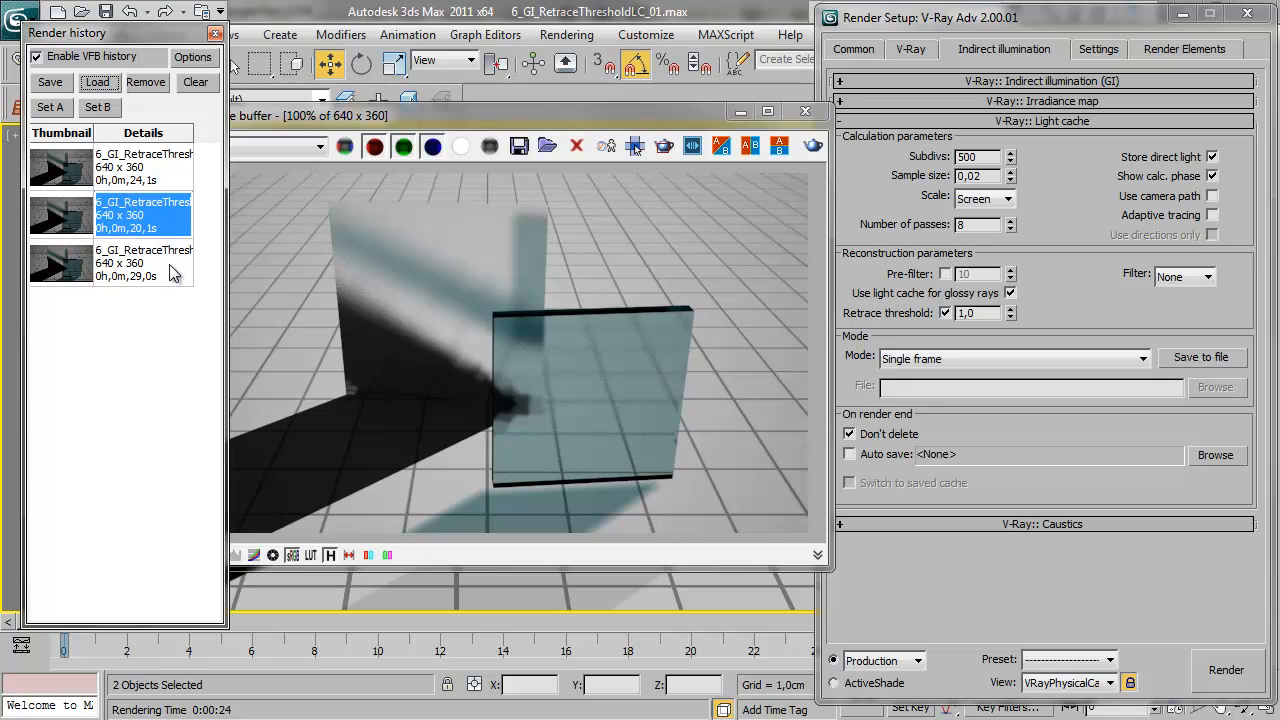
left_click(137, 166)
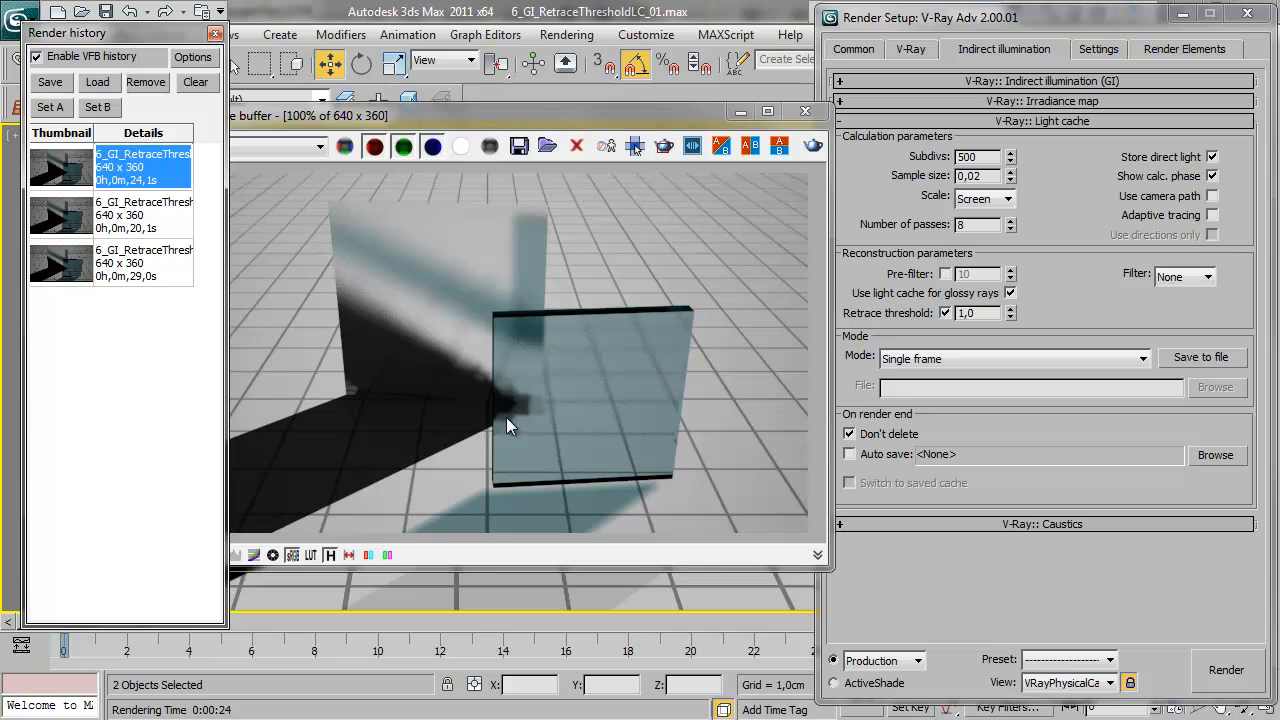
left_click(97, 83)
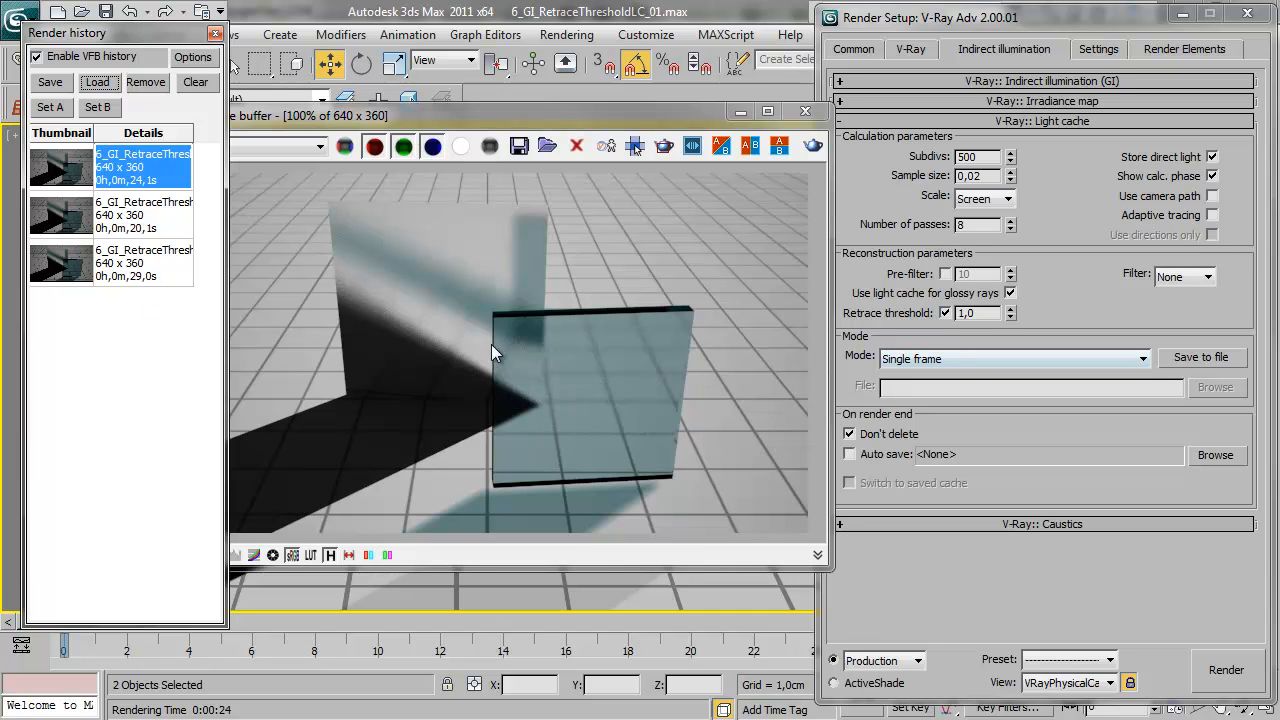
Compare the retrace threshold render as A with the original render as B, sweeping the divider across the shadow and glass
left_click(50, 107)
left_click(76, 282)
left_click(97, 107)
left_click_drag(746, 265, 390, 348)
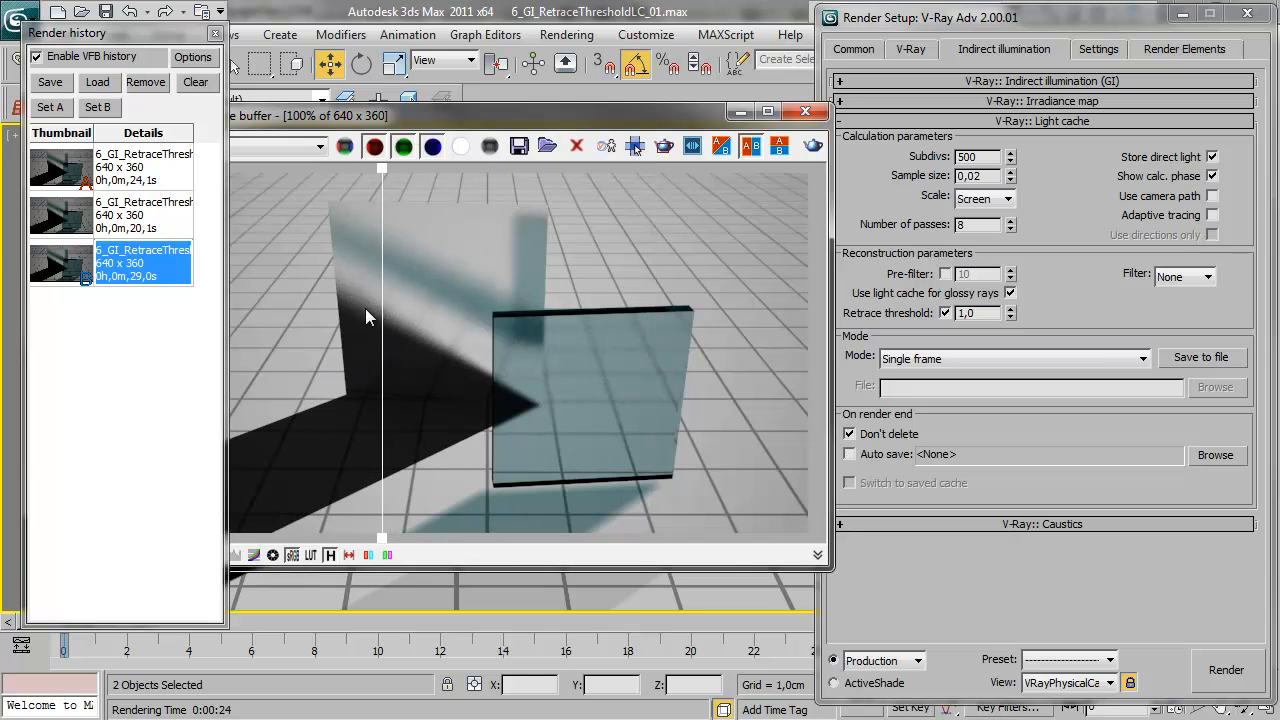
left_click_drag(418, 366, 562, 390)
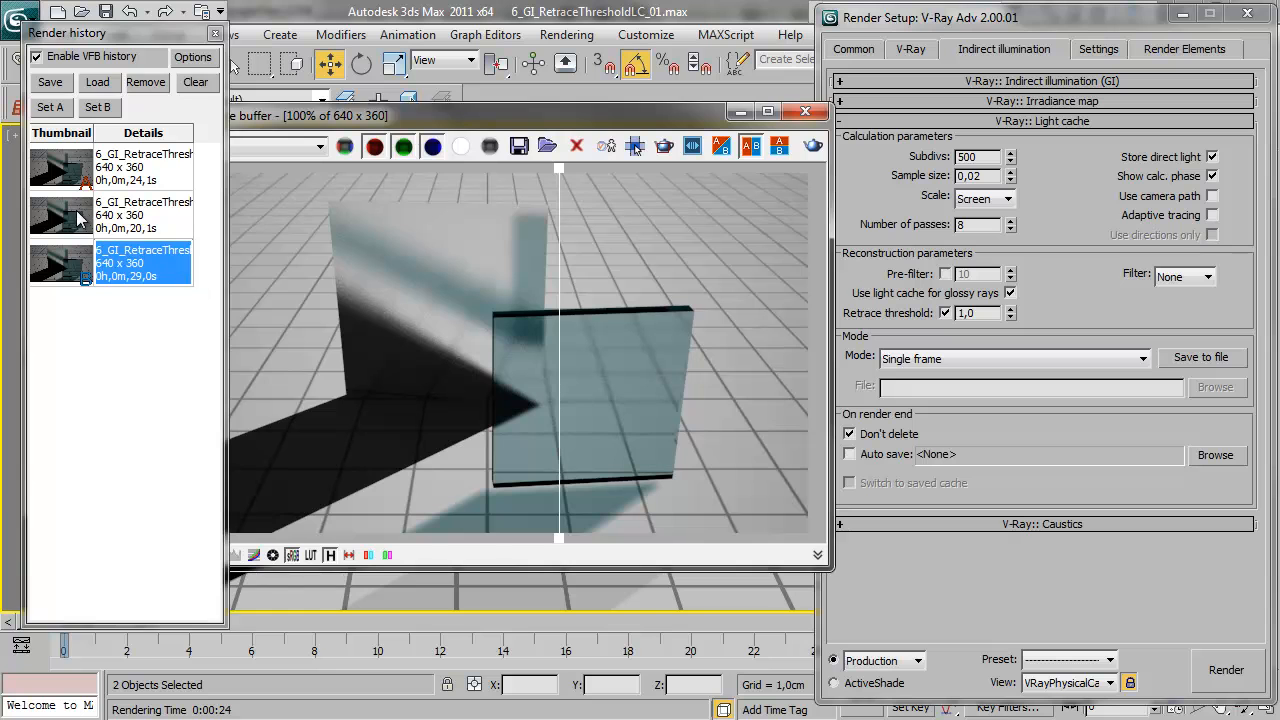
Replace image B with the glossy-rays render without retrace threshold and compare the shadow near the glass edge
left_click(143, 215)
left_click(100, 108)
left_click_drag(551, 386, 469, 431)
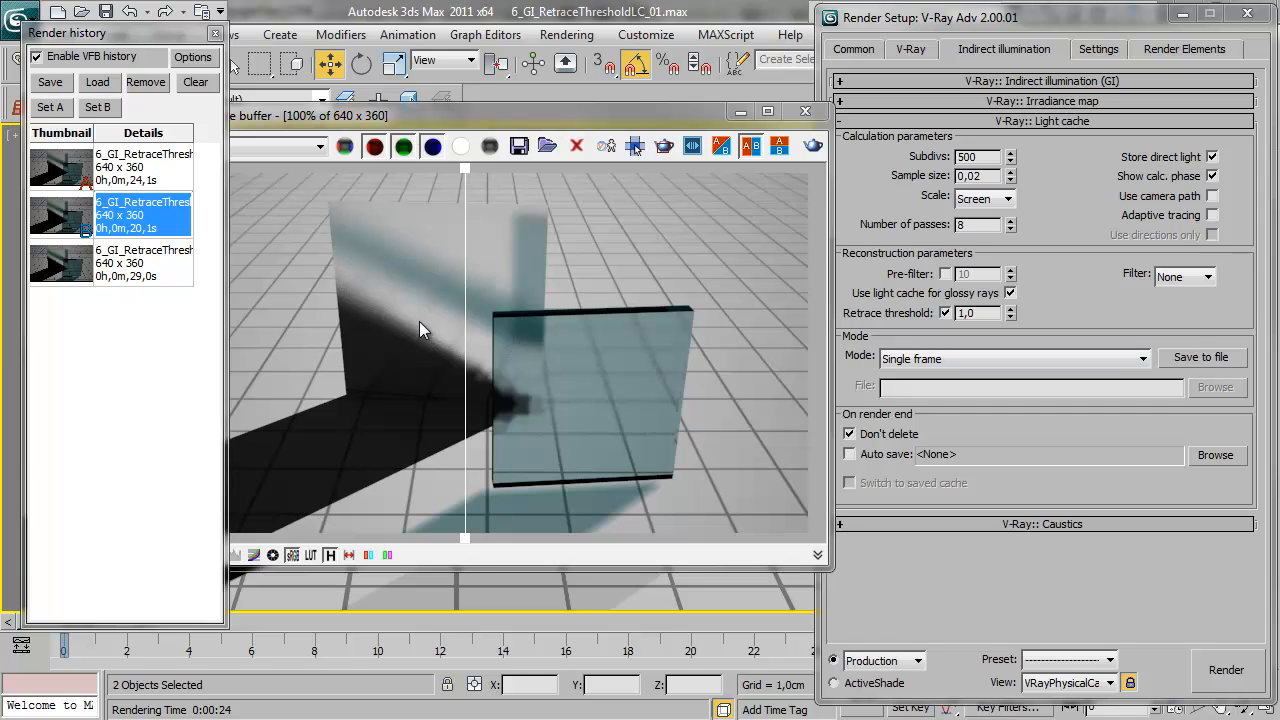
Set the light cache Retrace threshold to 0,5 and re-render the glass scene
left_click_drag(469, 326, 421, 350)
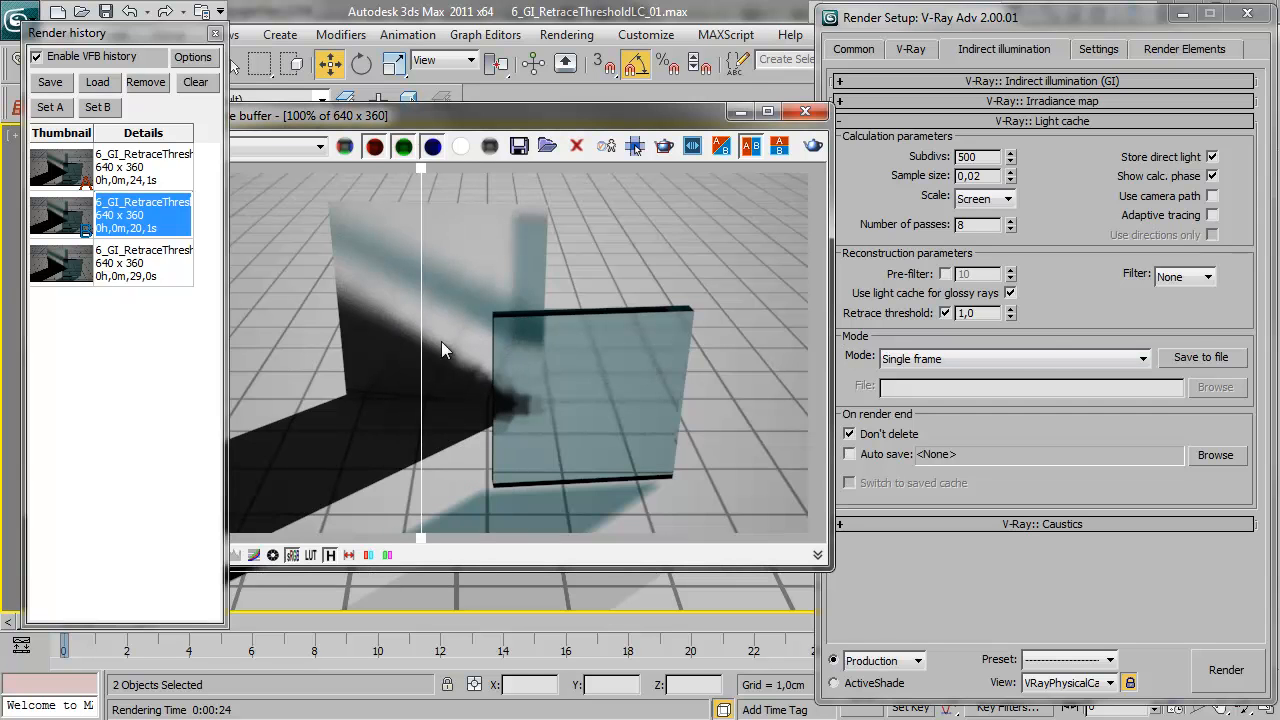
double_click(966, 313)
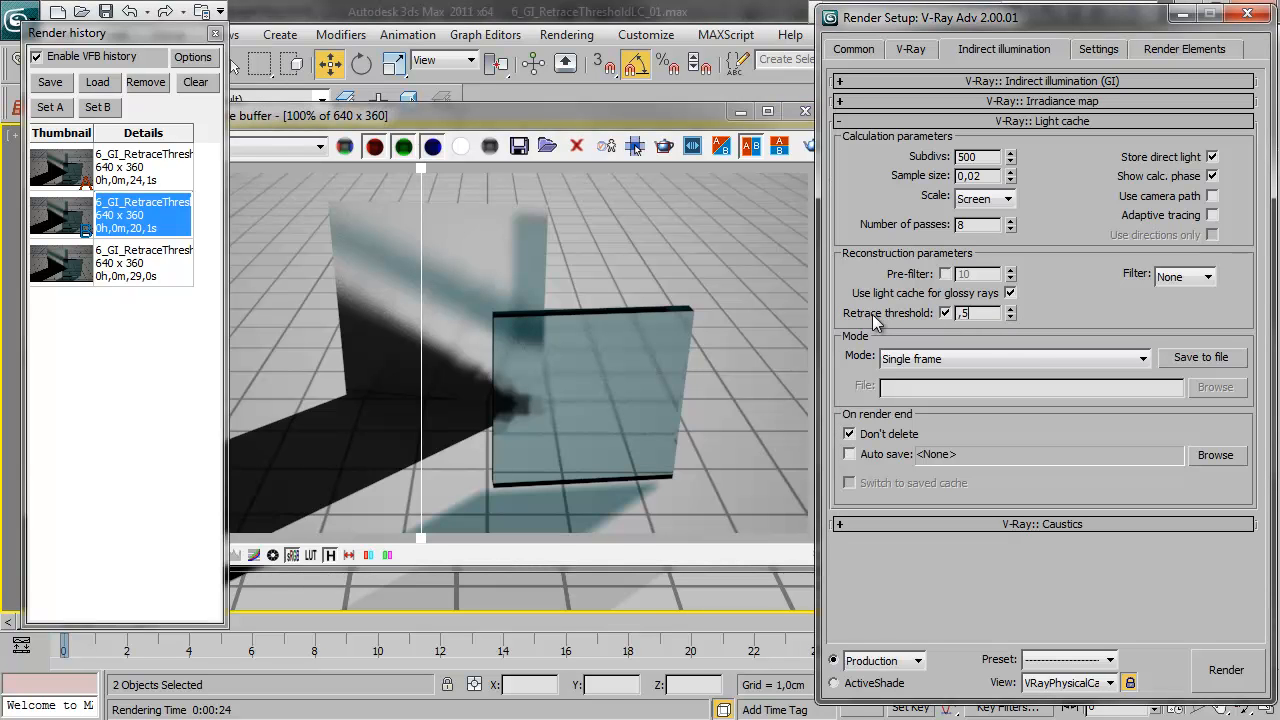
left_click(812, 148)
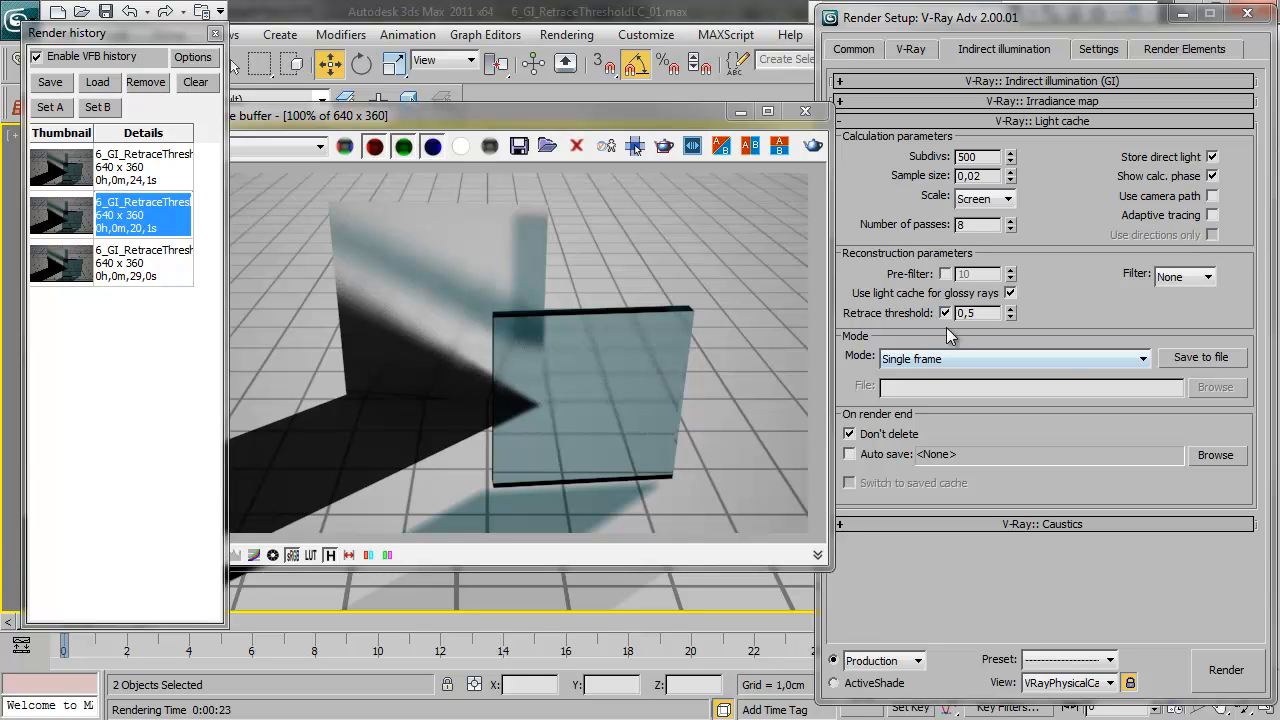
left_click(986, 312)
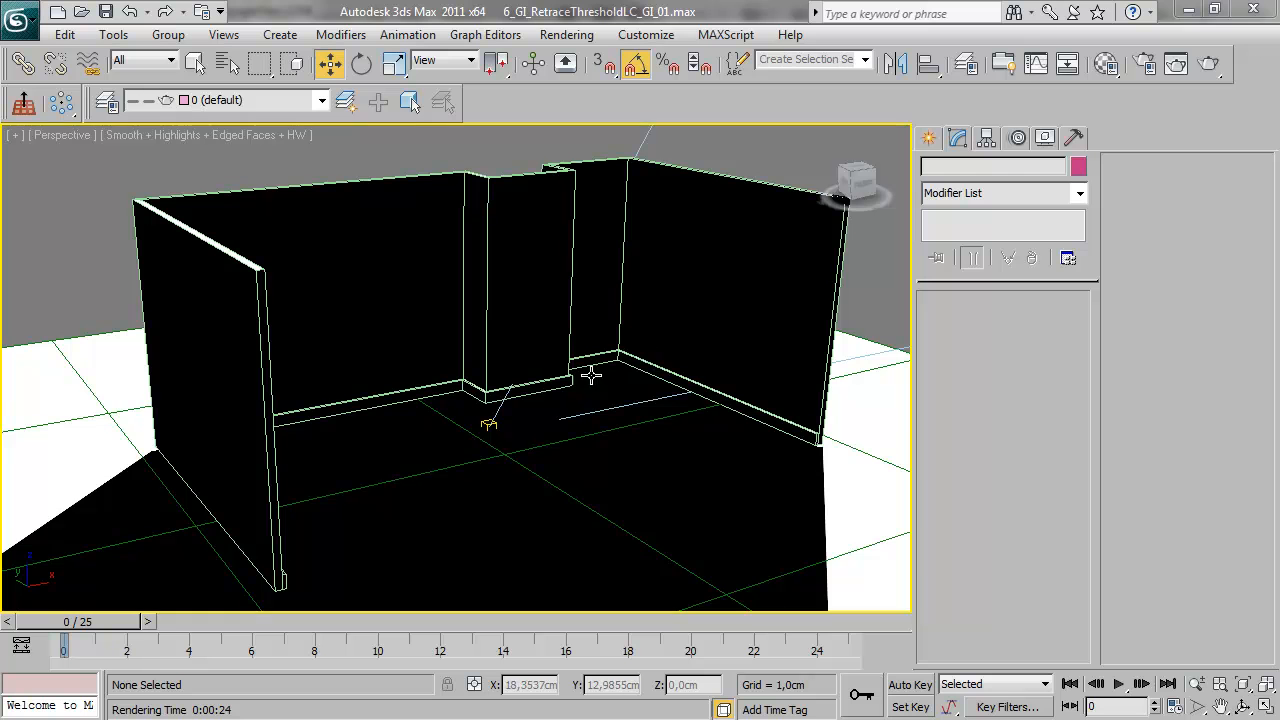
Look around the room model, return to the VRayPhysicalCamera001 view and render it with mouse tracking enabled in the frame buffer
middle_click_drag(567, 370, 499, 351)
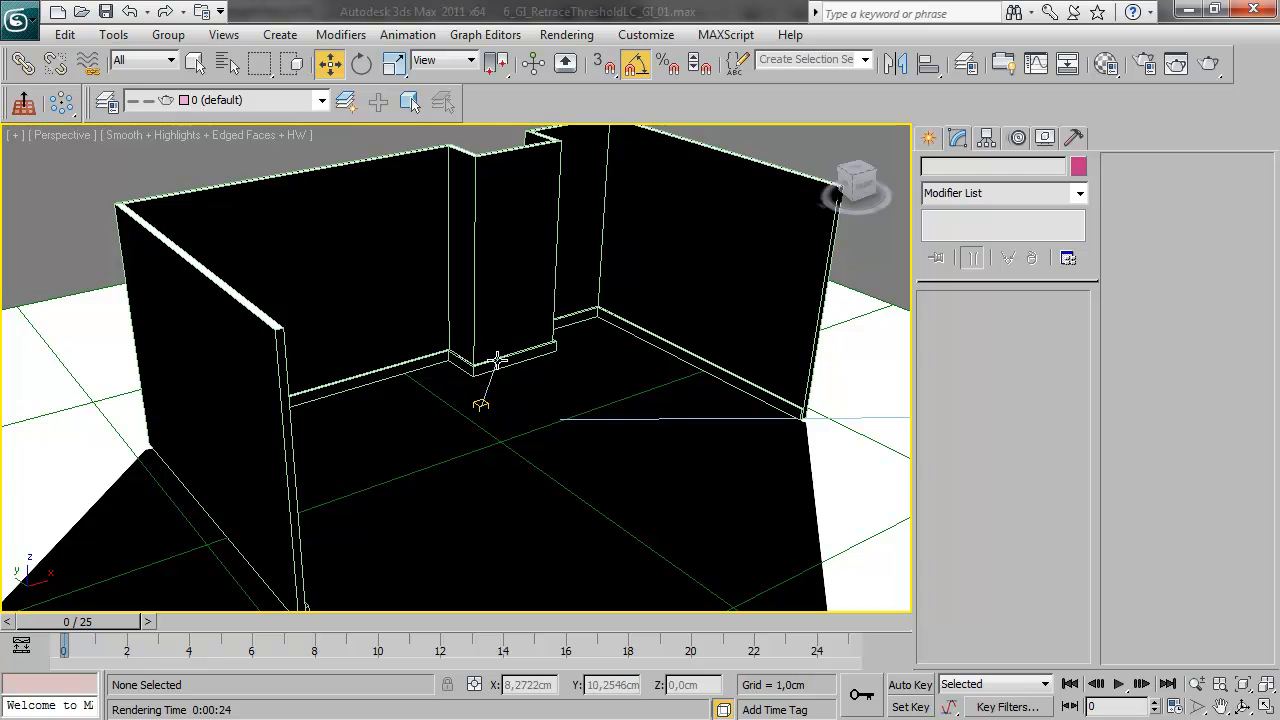
middle_click_drag(394, 342, 436, 235, "alt")
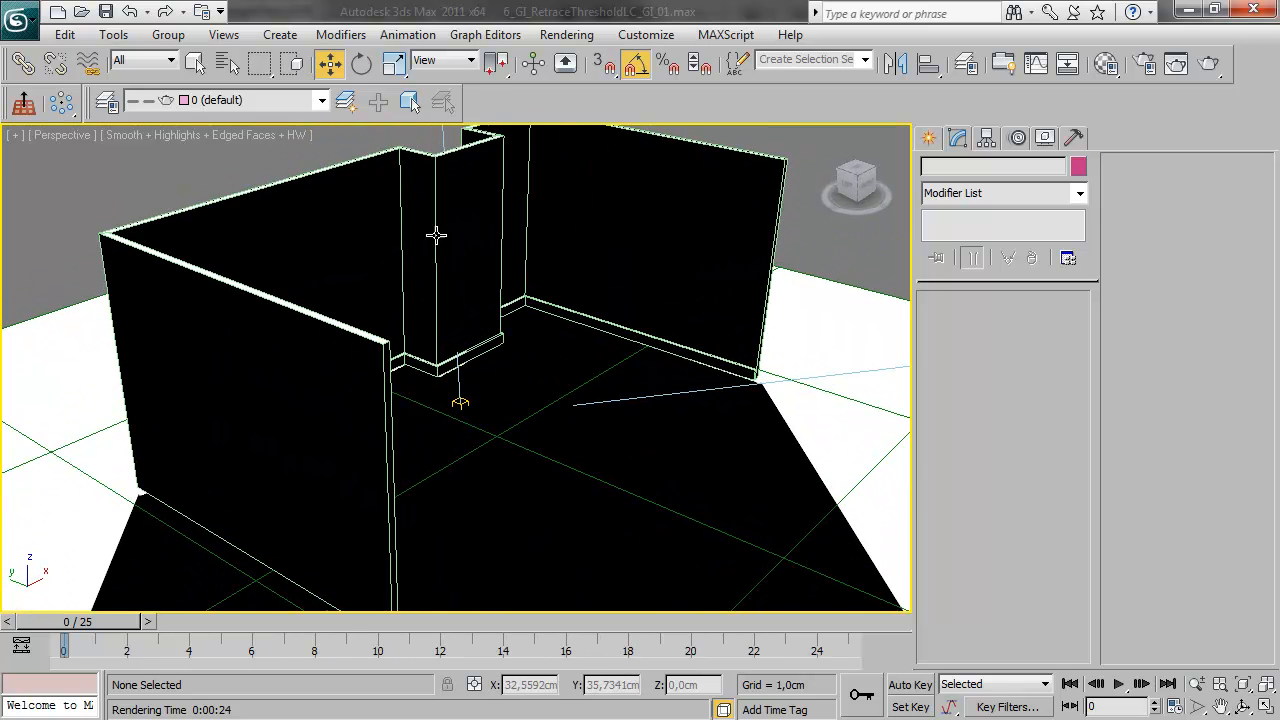
middle_click_drag(523, 424, 560, 429, "alt")
key("c")
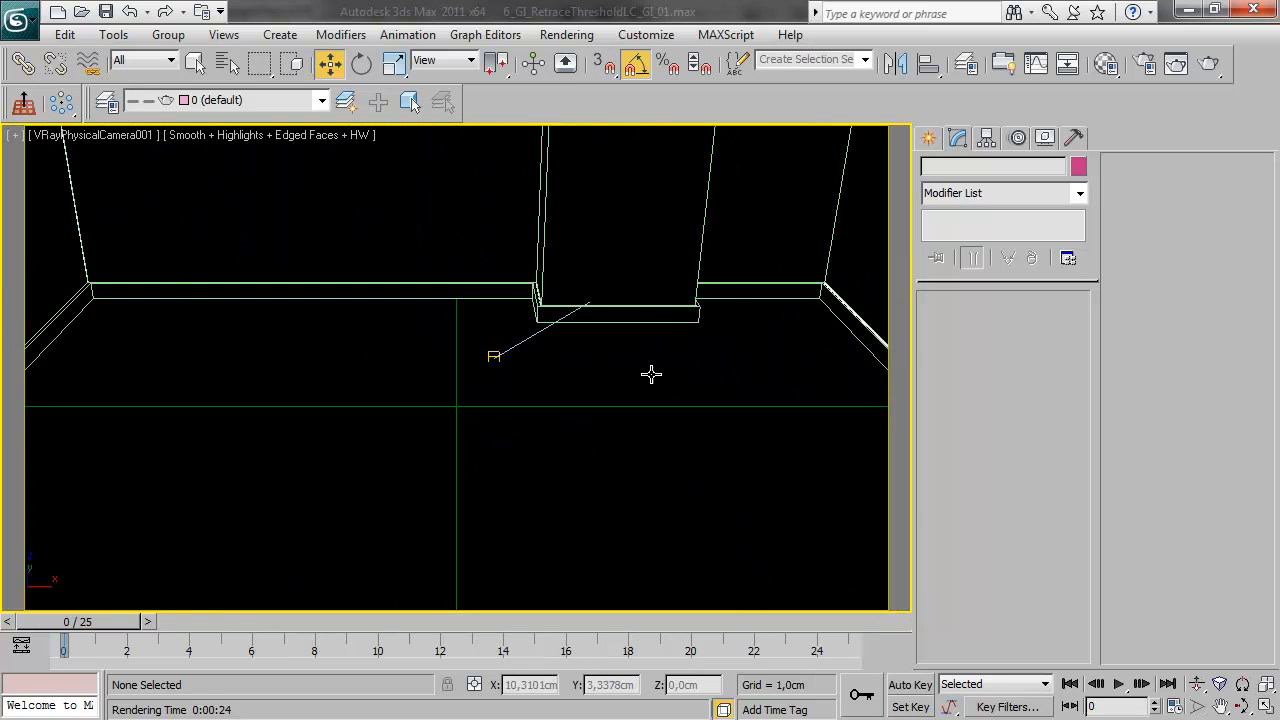
left_click(1208, 63)
left_click_drag(515, 101, 778, 118)
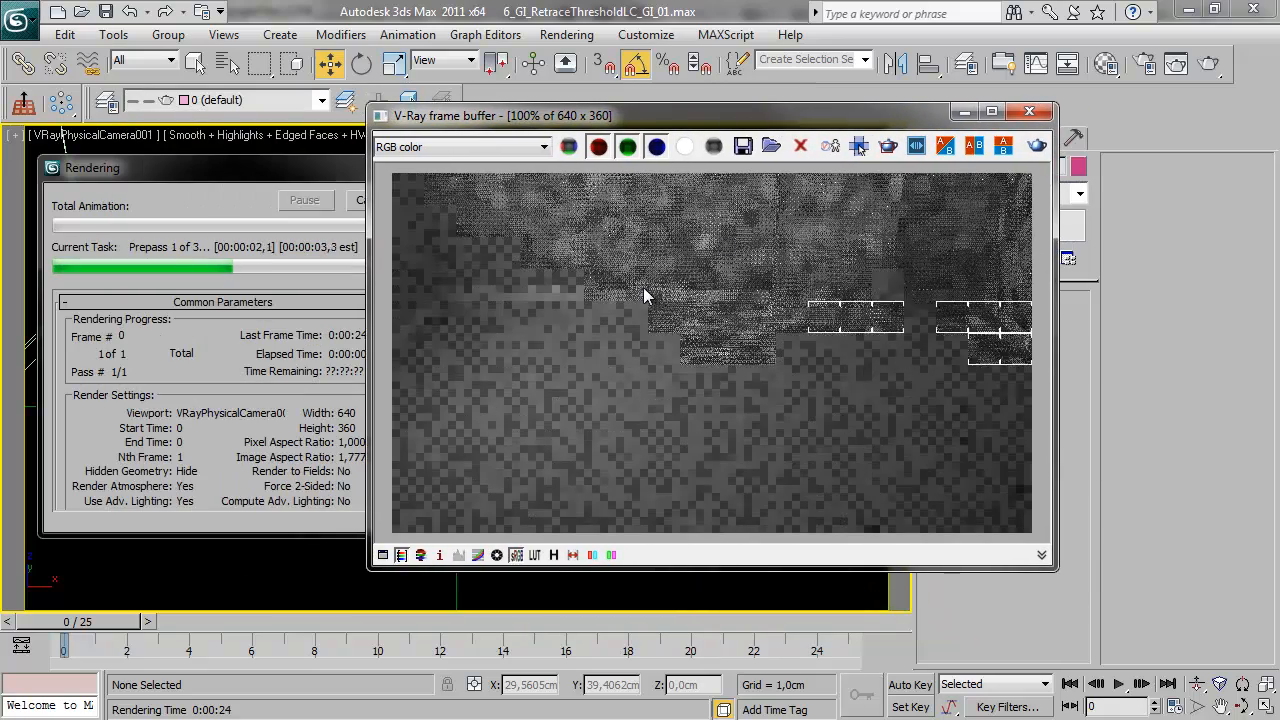
left_click(858, 146)
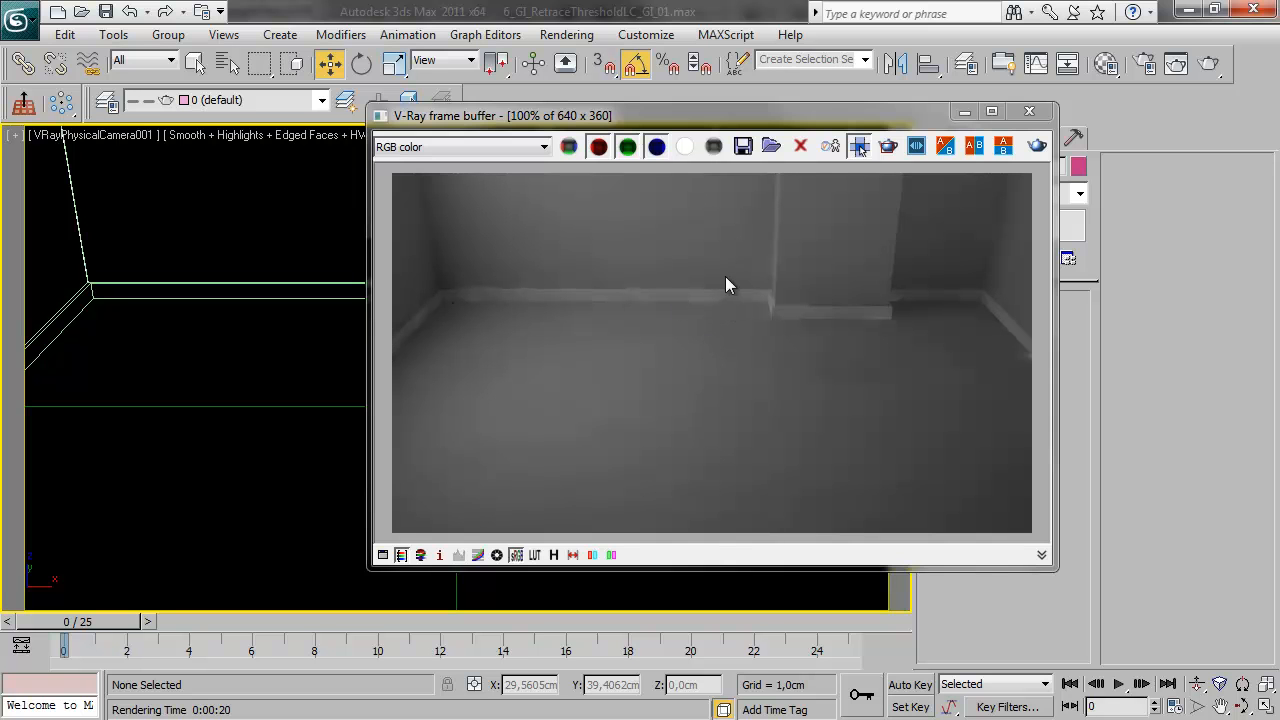
Enable the light cache Retrace threshold at 1,0 for the room scene and render it again
left_click_drag(738, 123, 495, 130)
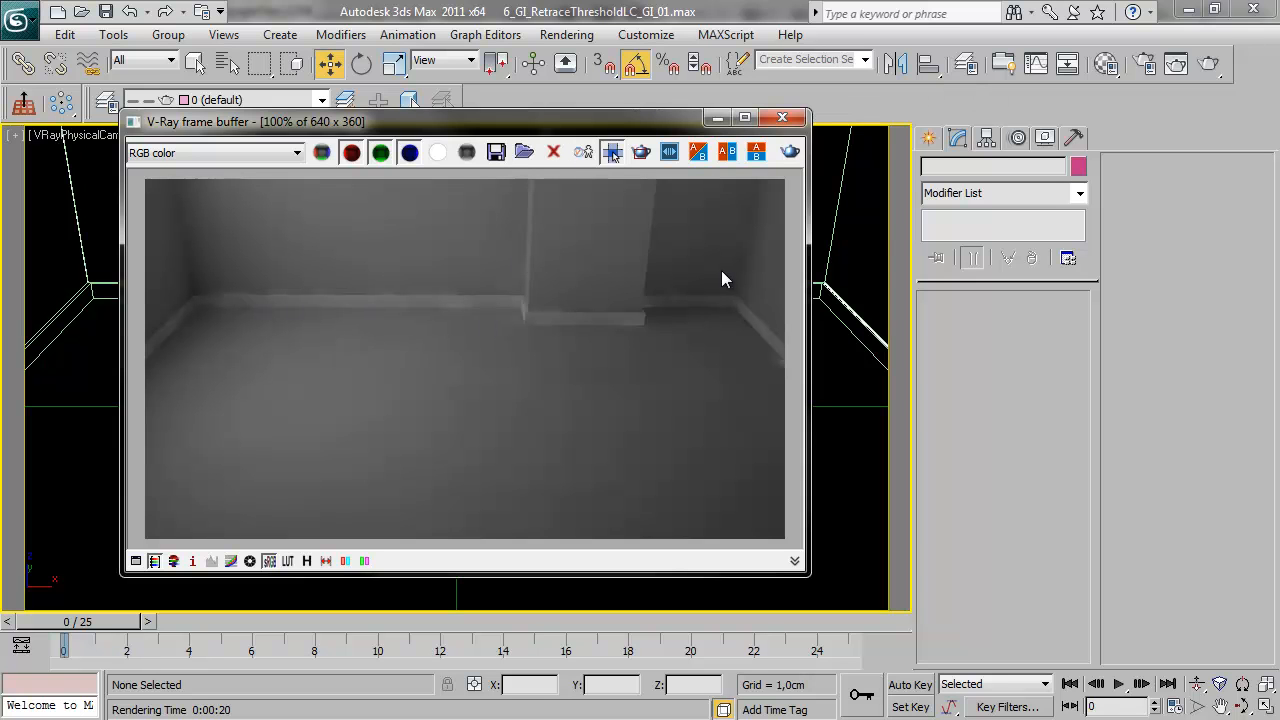
left_click(1145, 68)
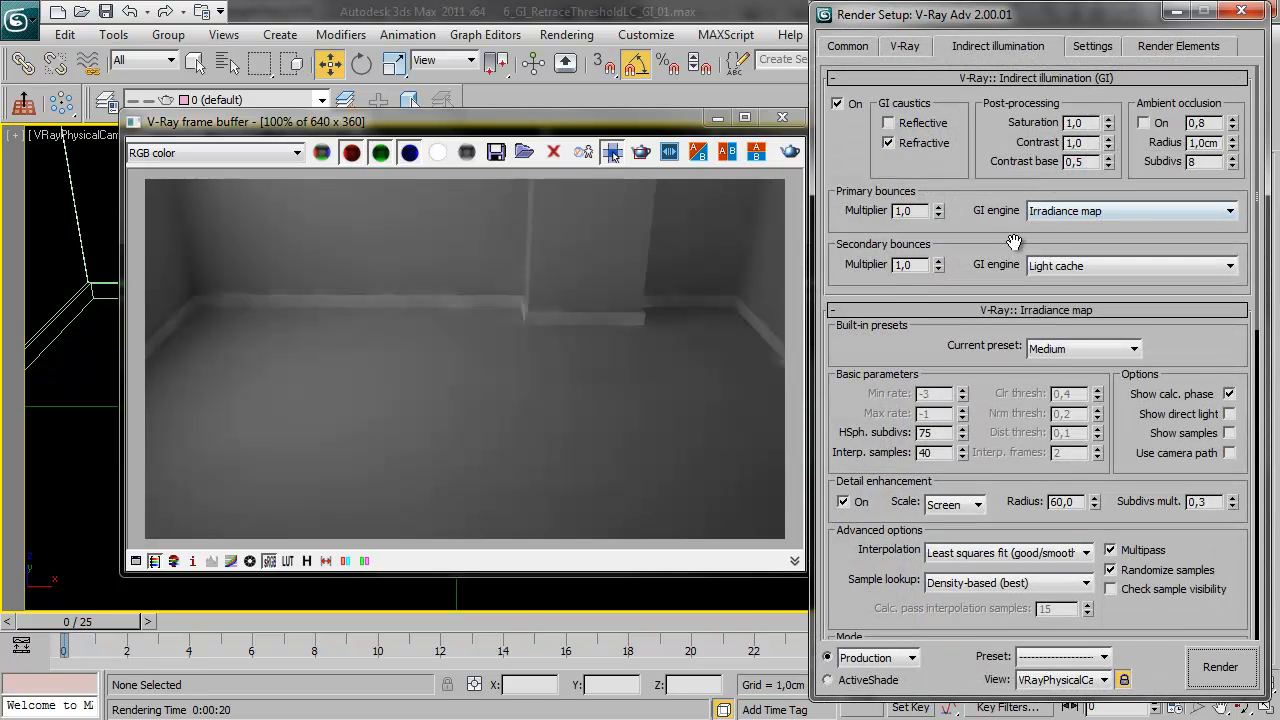
left_click(1015, 77)
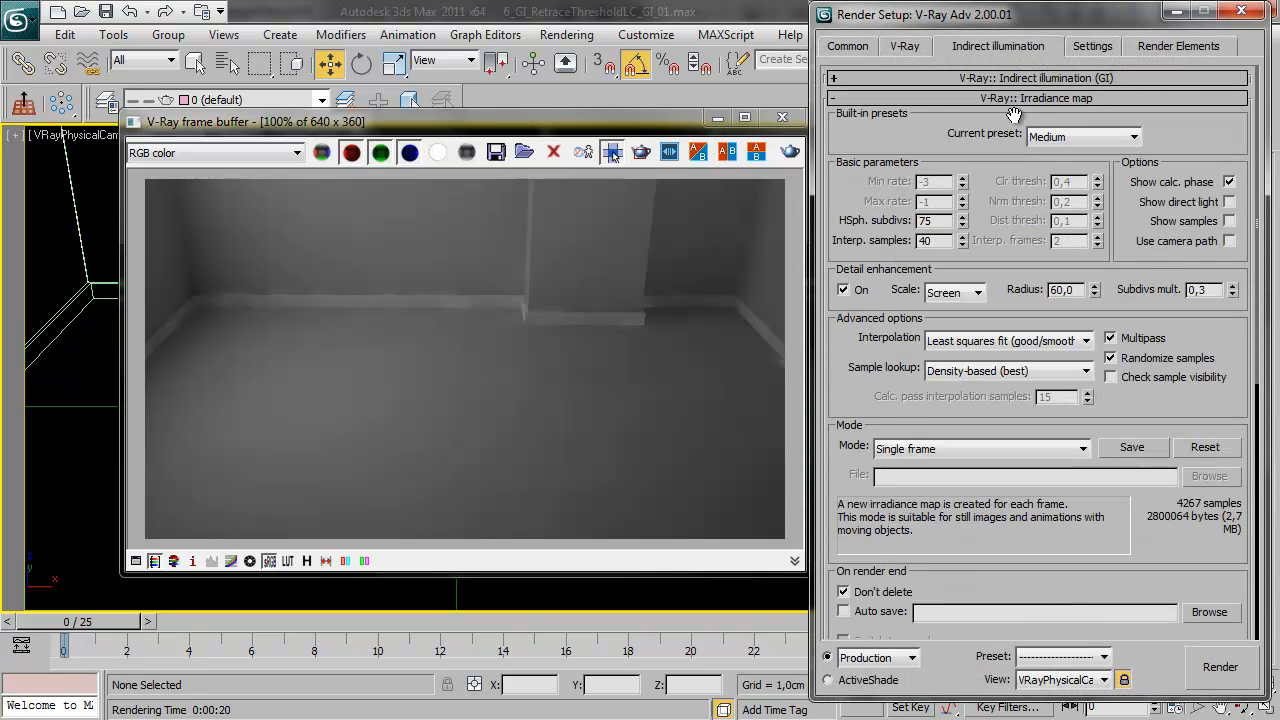
left_click(1014, 98)
left_click(1016, 118)
left_click(940, 310)
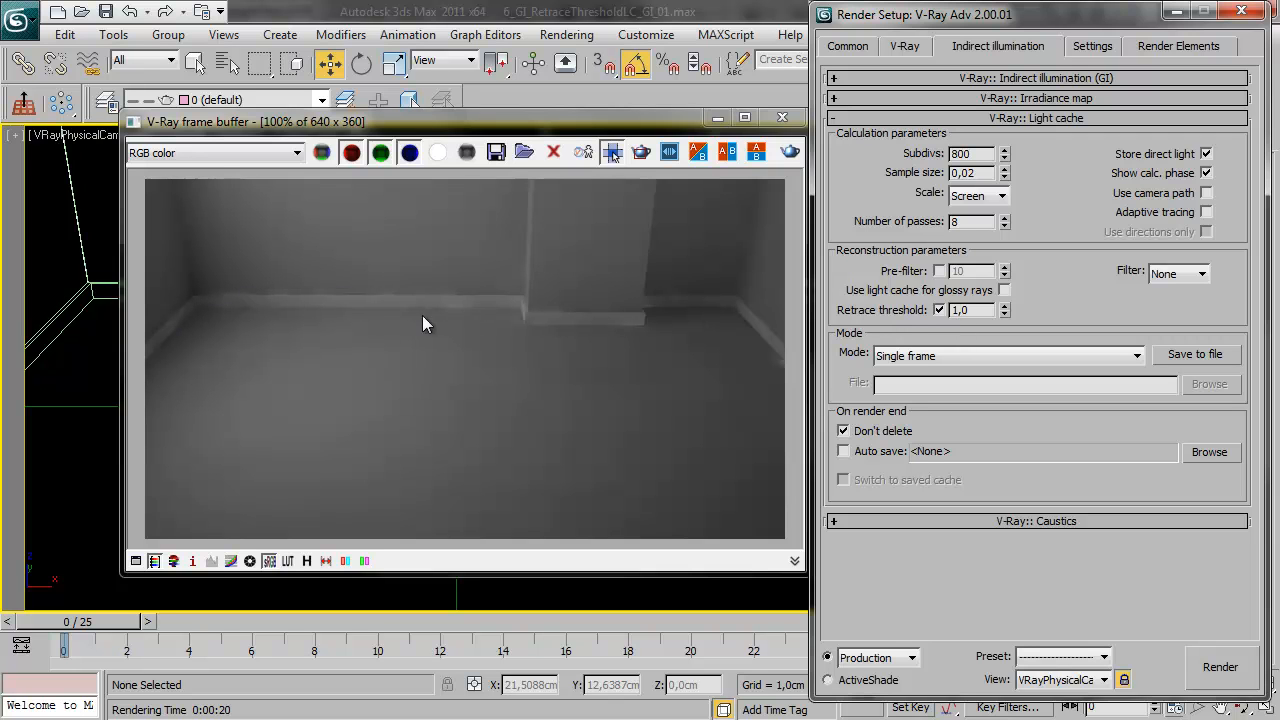
left_click(1220, 667)
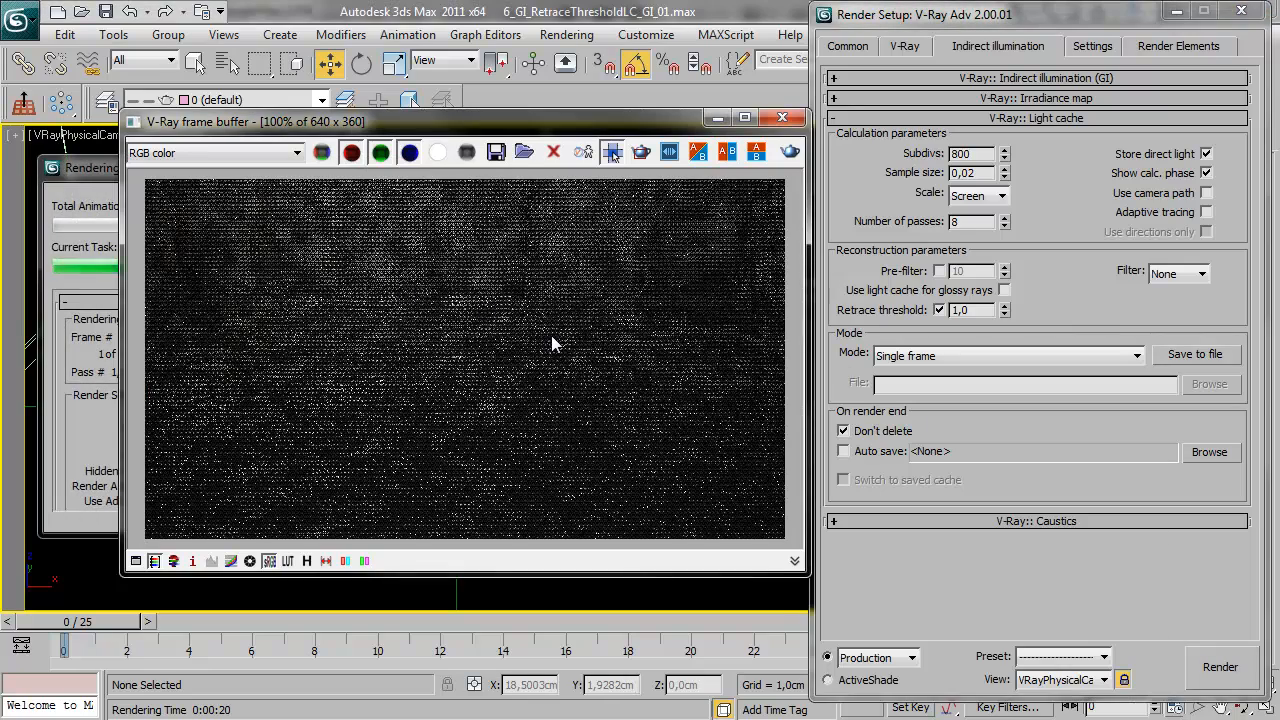
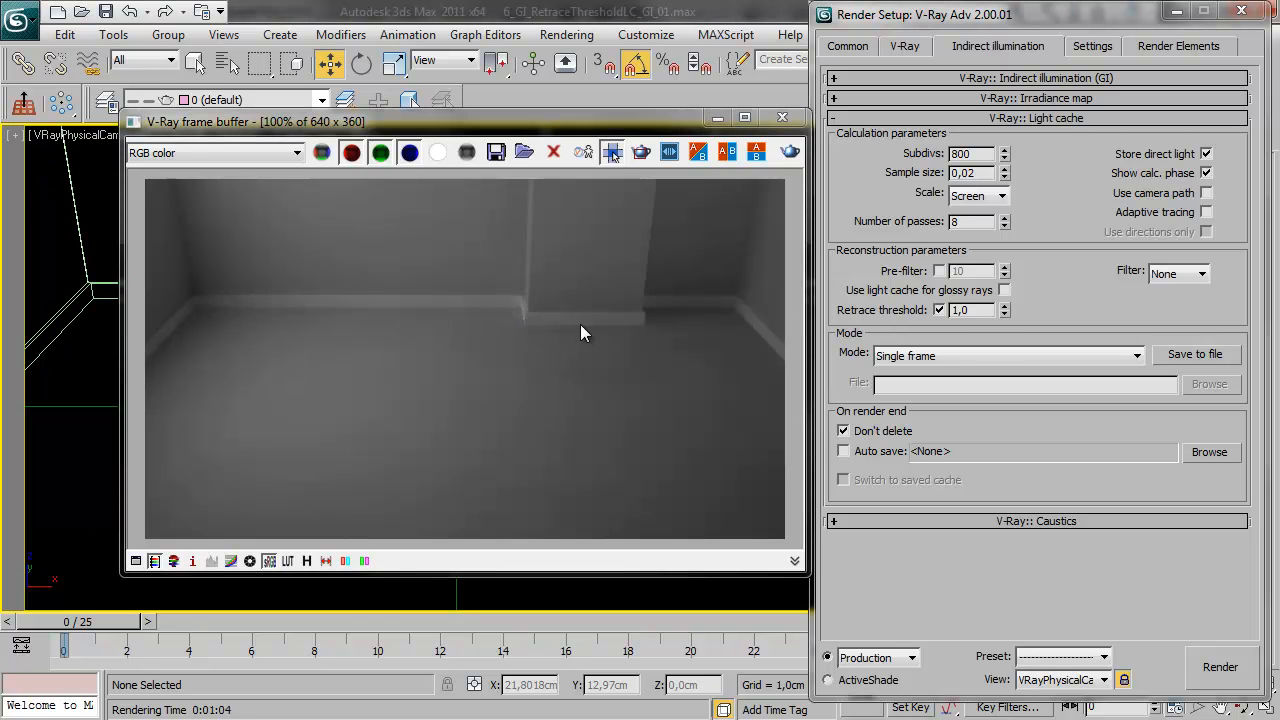
Examine the skirting board and wall corner in the retrace-threshold render of the room at 100% and 200% zoom
left_click(378, 297)
scroll(406, 310, "up", 1)
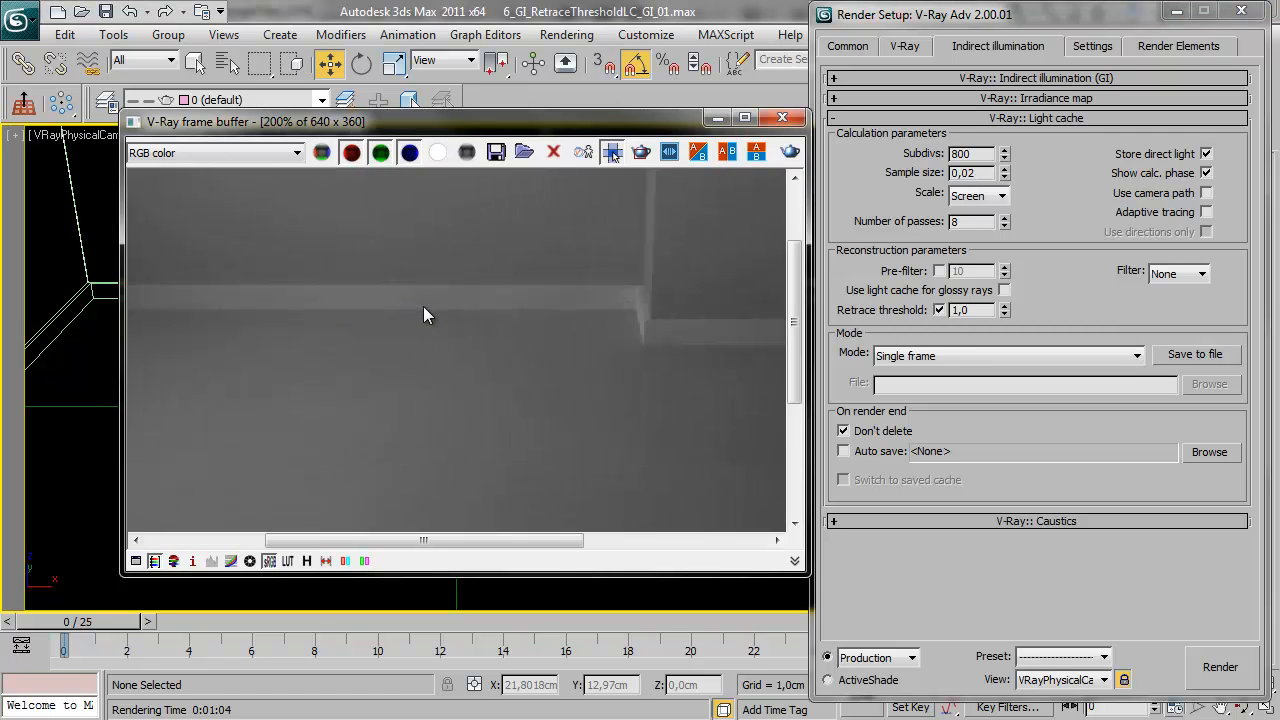
scroll(435, 308, "down", 1)
scroll(424, 314, "up", 1)
scroll(425, 315, "down", 1)
scroll(421, 306, "up", 1)
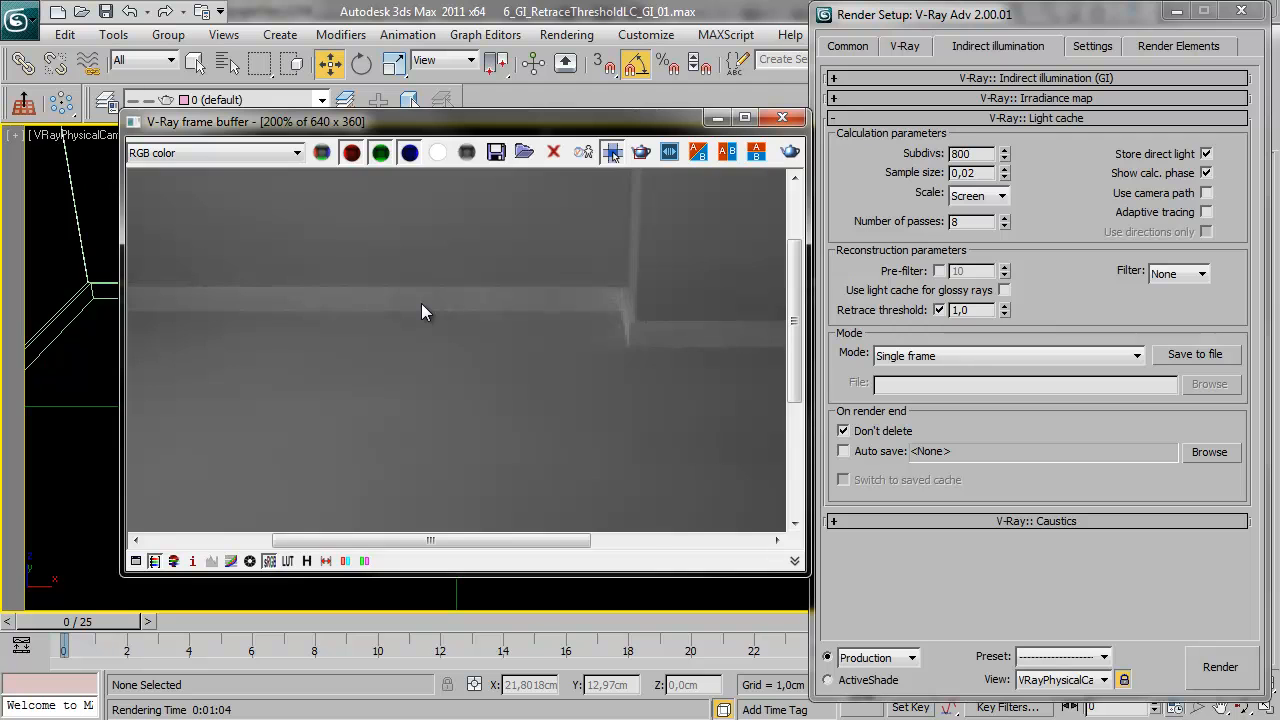
scroll(422, 304, "down", 1)
scroll(413, 305, "up", 1)
scroll(416, 302, "down", 1)
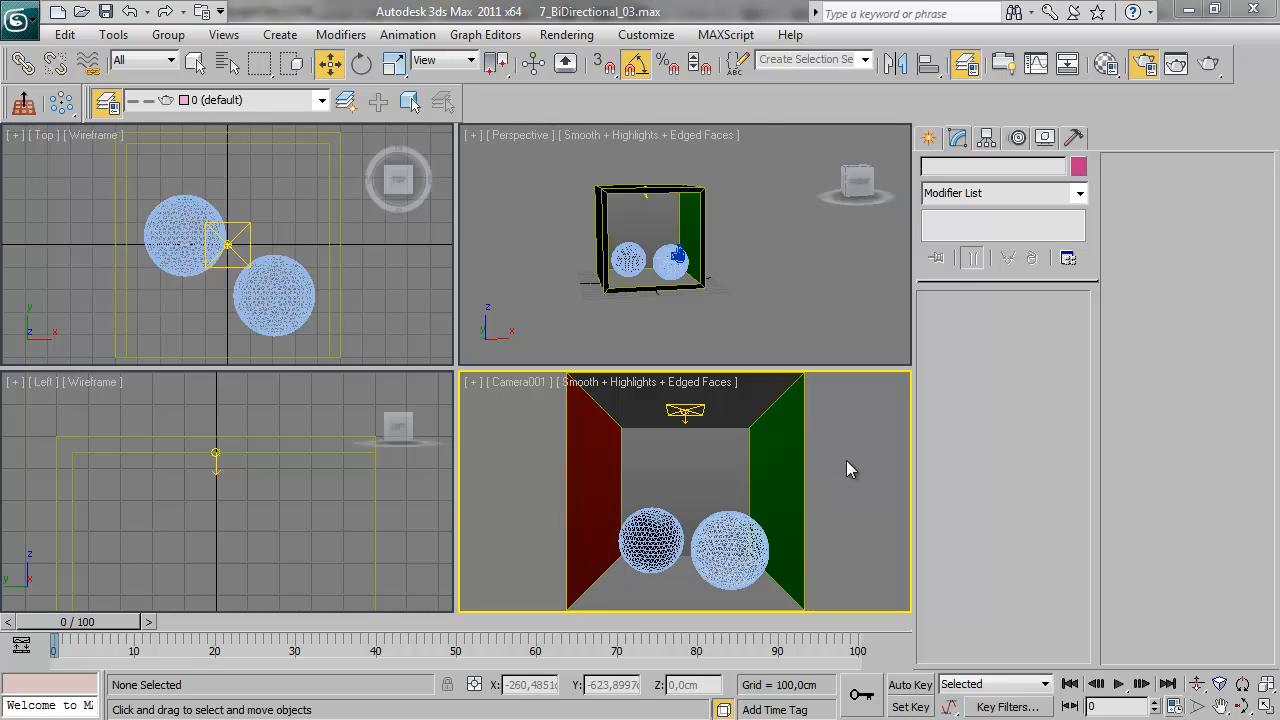
Create a VRayBPTracer helper in the empty space beside the room box in the Perspective view
left_click(929, 140)
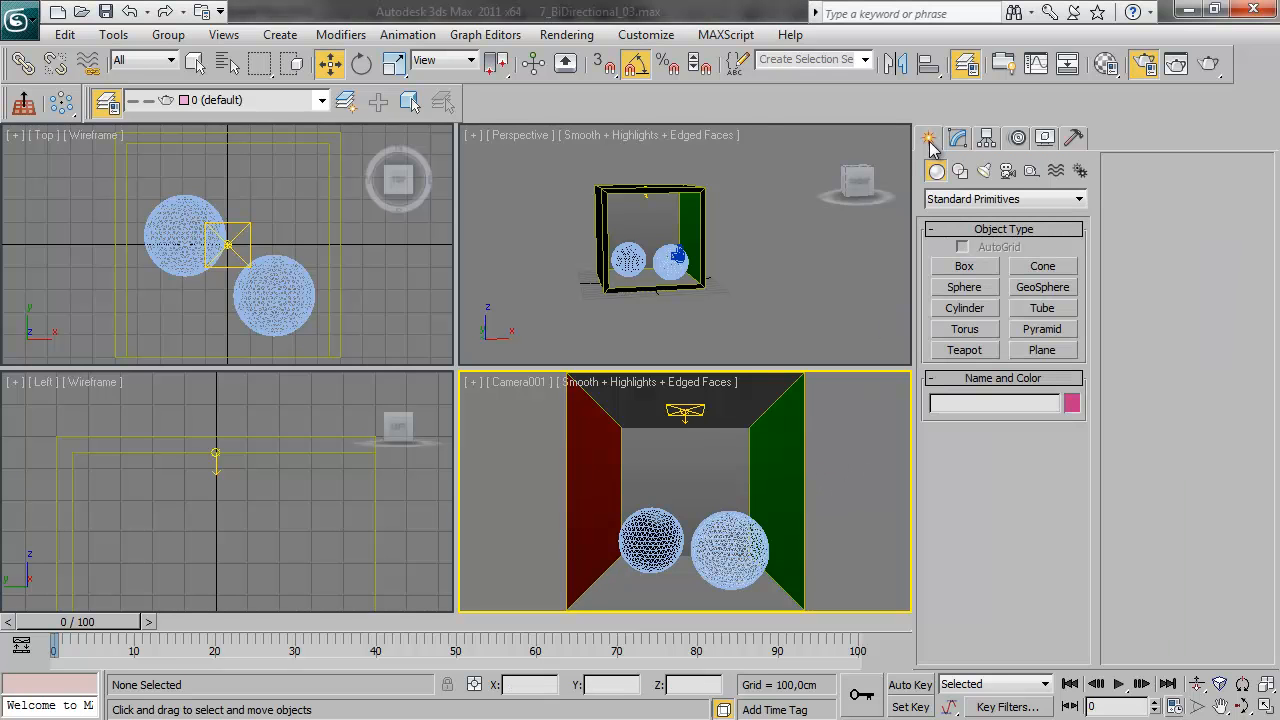
left_click(1031, 172)
left_click(1048, 199)
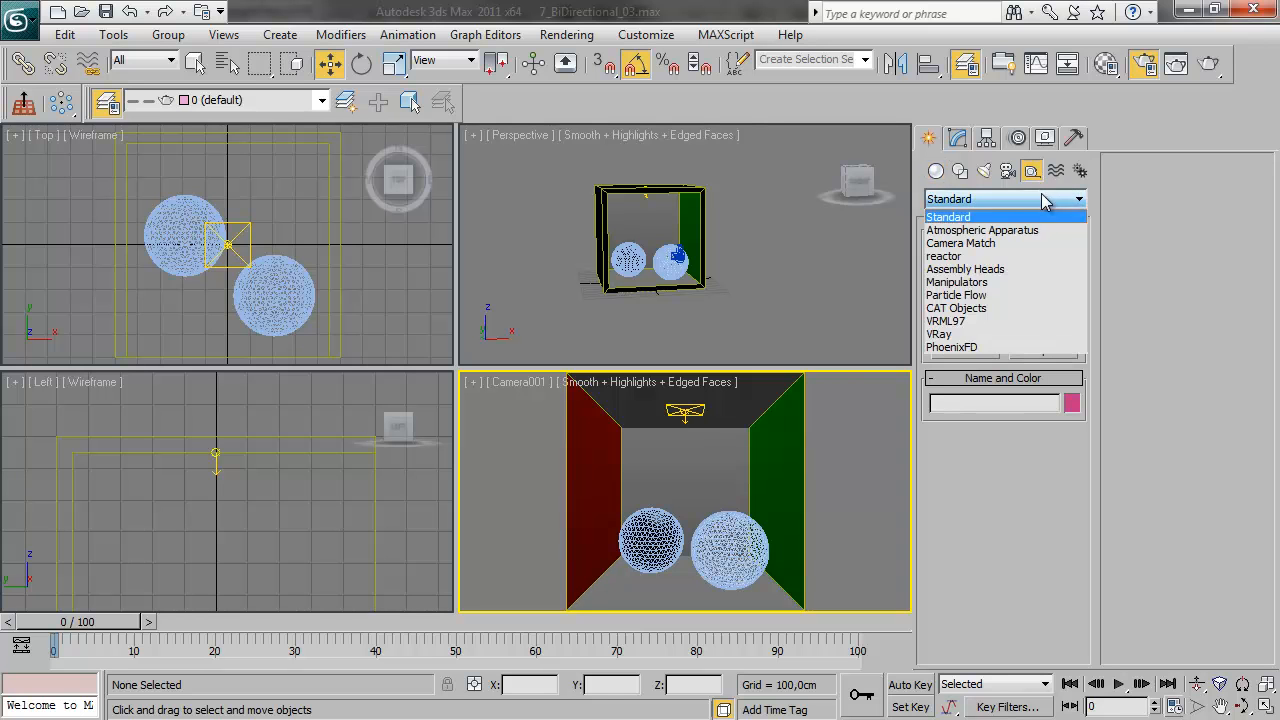
left_click(967, 336)
left_click(966, 270)
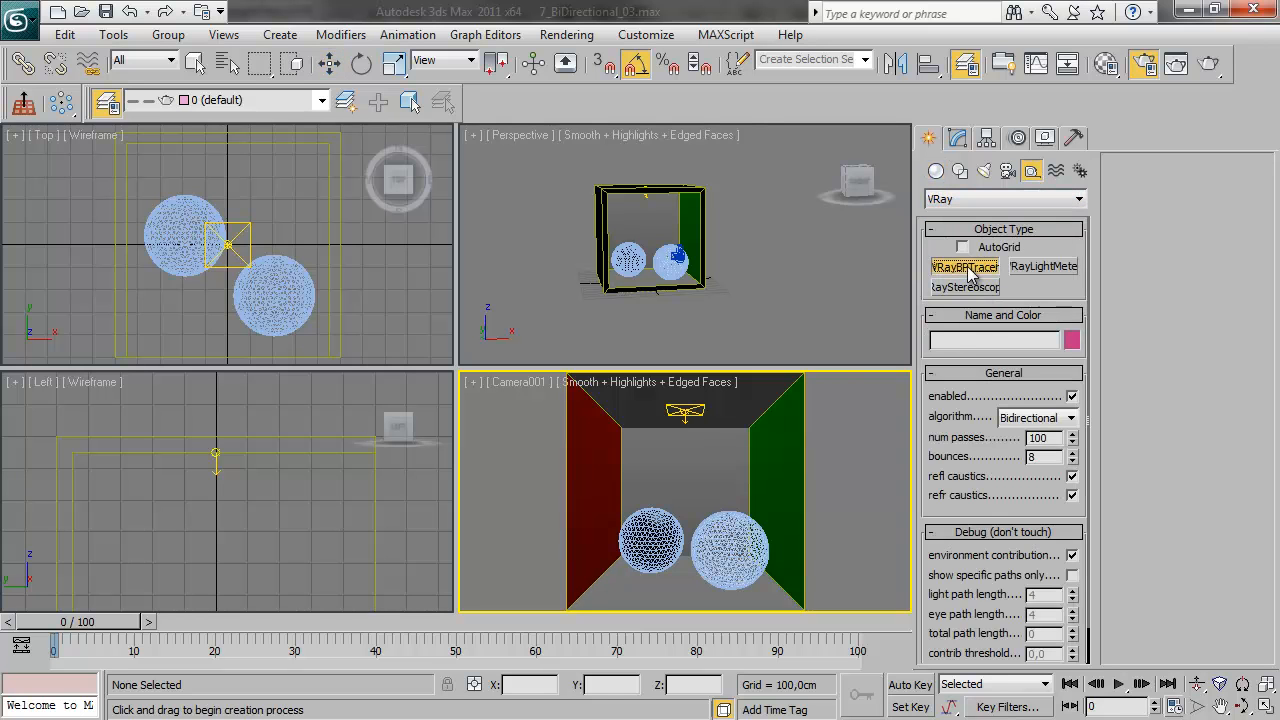
left_click(760, 235)
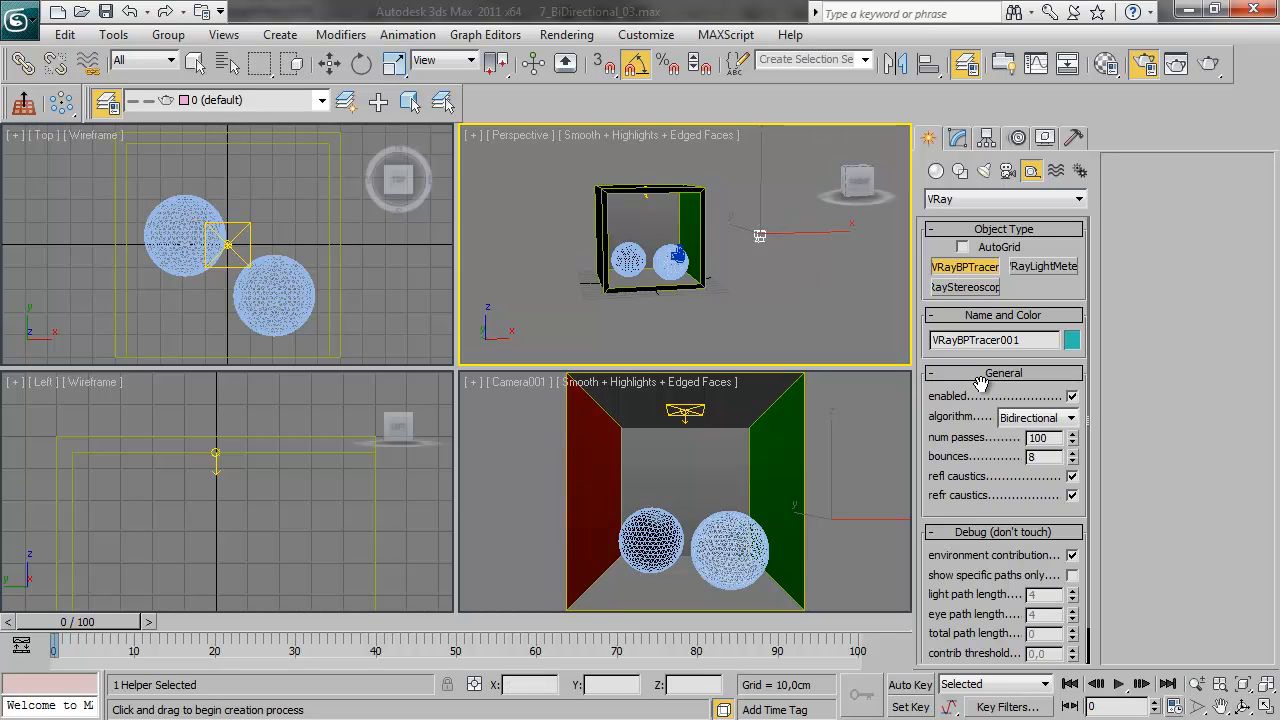
Review the VRayBPTracer's General and Debug parameters and the V-Ray indirect illumination settings
scroll(941, 510, "down", 2)
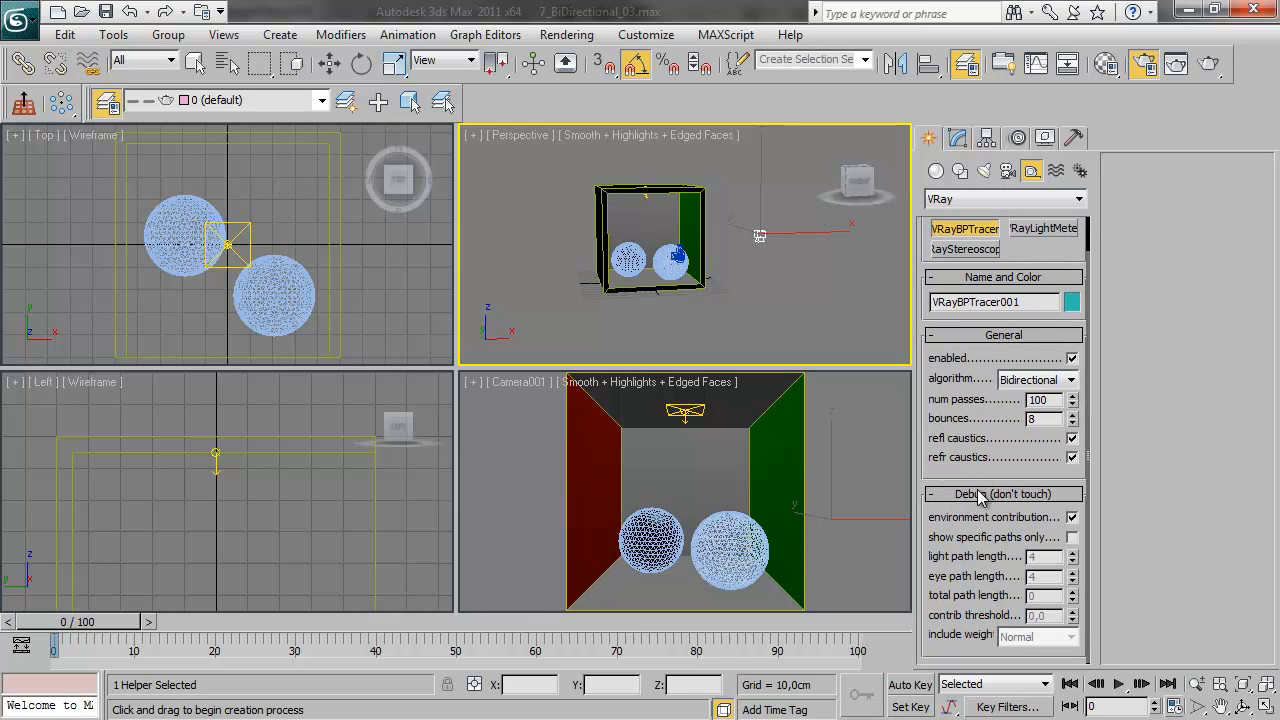
left_click_drag(962, 446, 962, 396)
left_click_drag(965, 367, 957, 424)
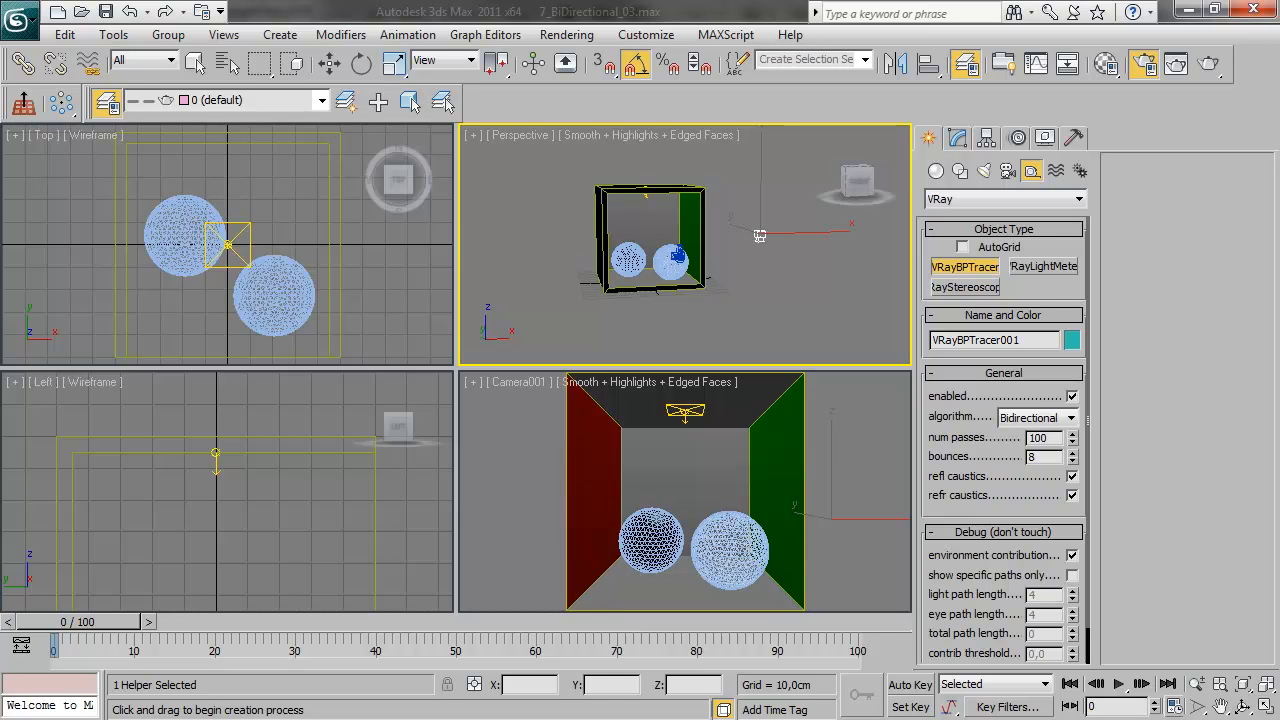
key("F10")
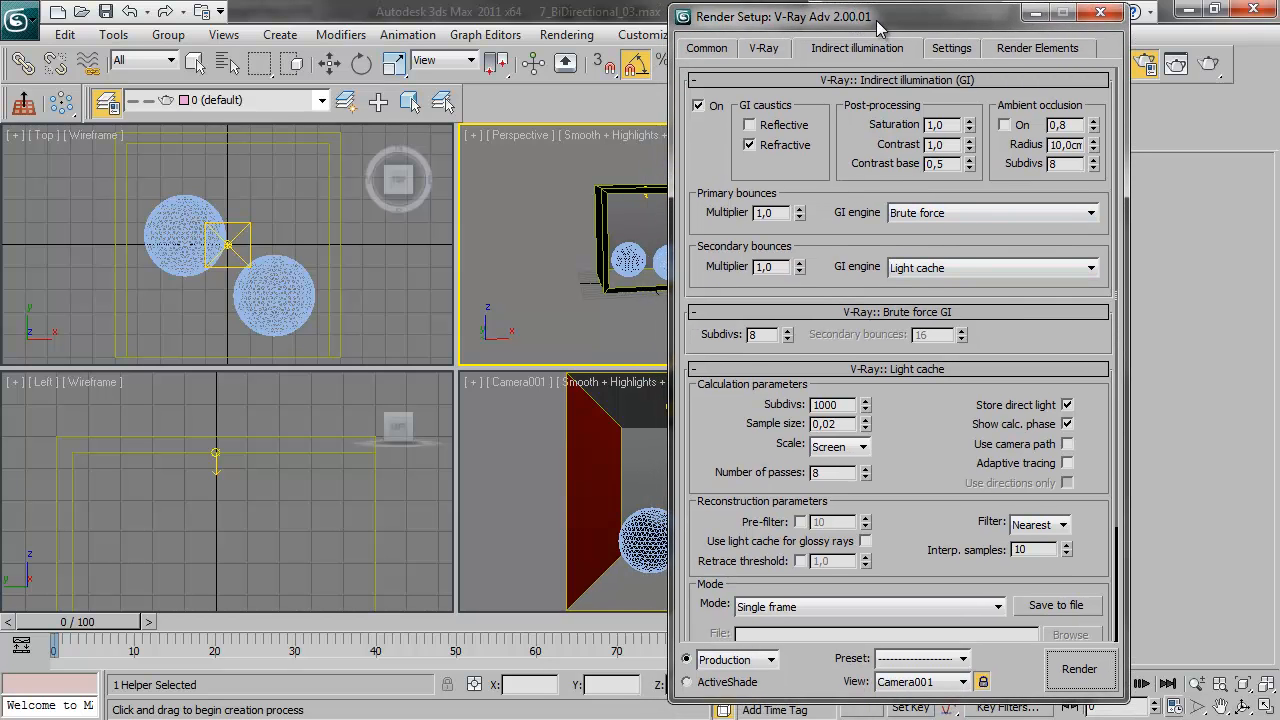
left_click_drag(878, 21, 1279, 60)
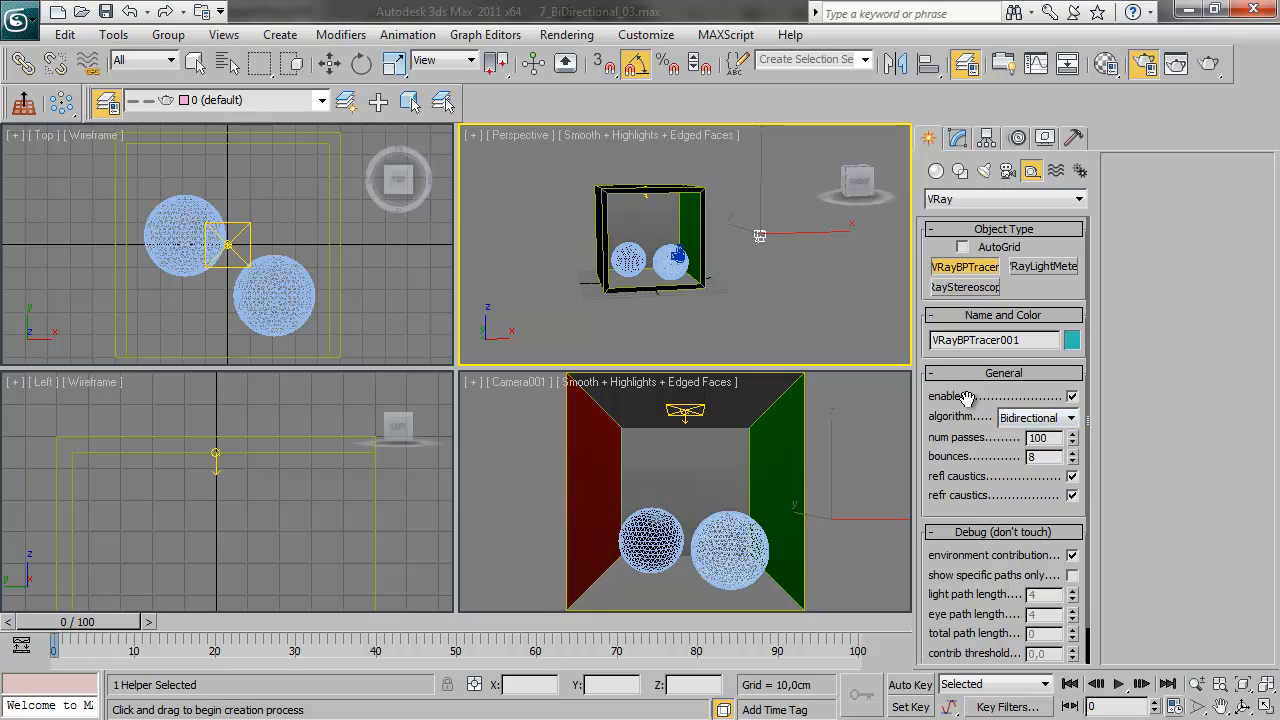
Check the VRayBPTracer's enabled option and available algorithms, keeping it enabled and set to Bidirectional
left_click(1072, 397)
left_click(1072, 397)
left_click(1040, 424)
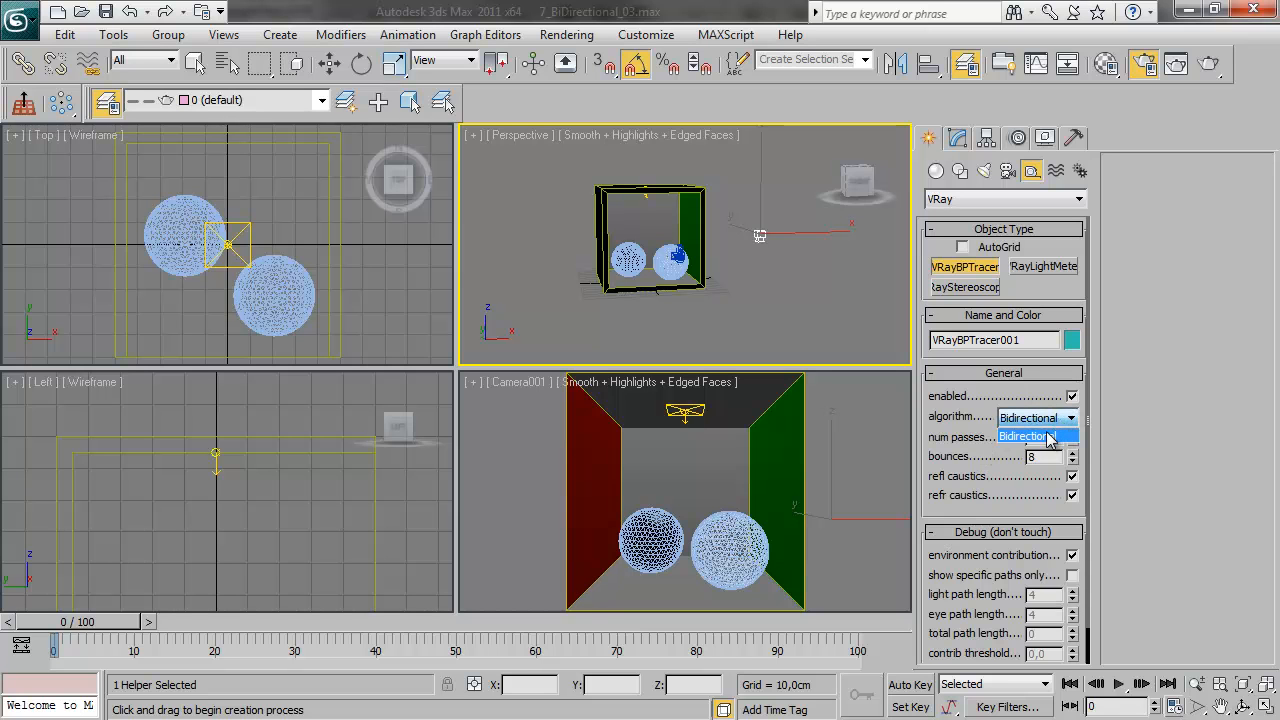
left_click(1045, 434)
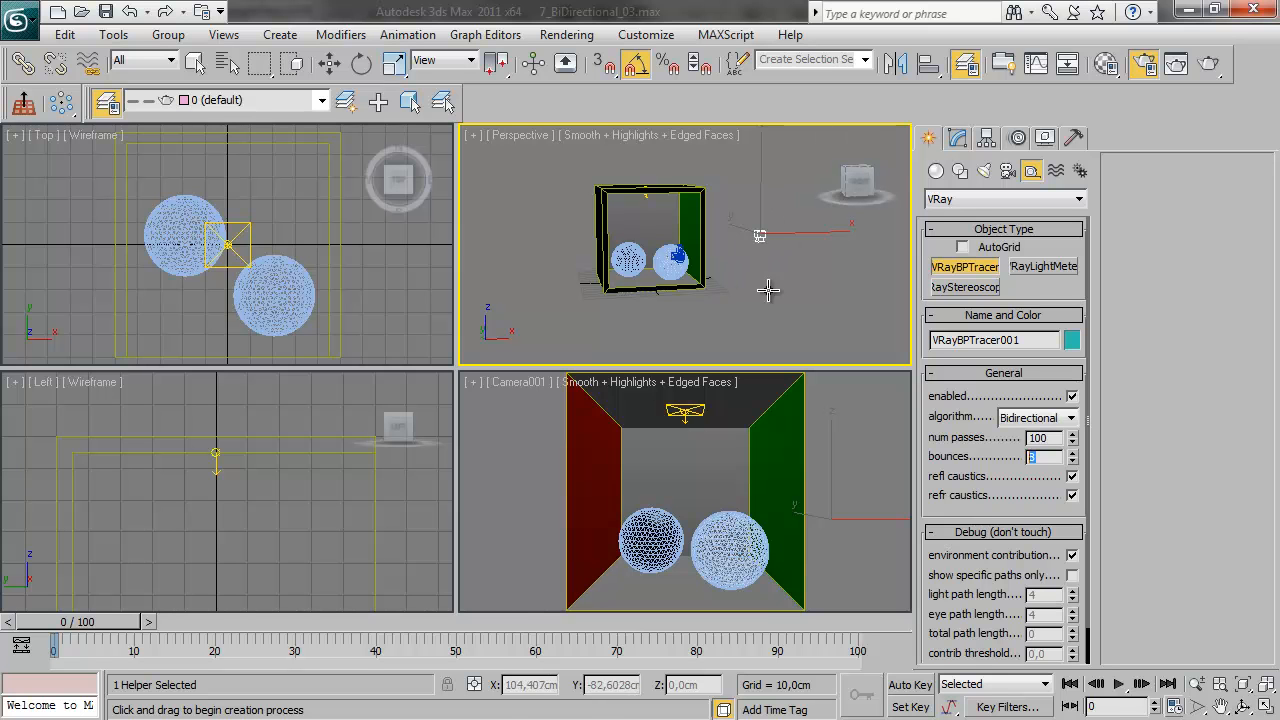
Render the two-sphere box scene with the bidirectional tracer and check the image and render progress
left_click(1208, 63)
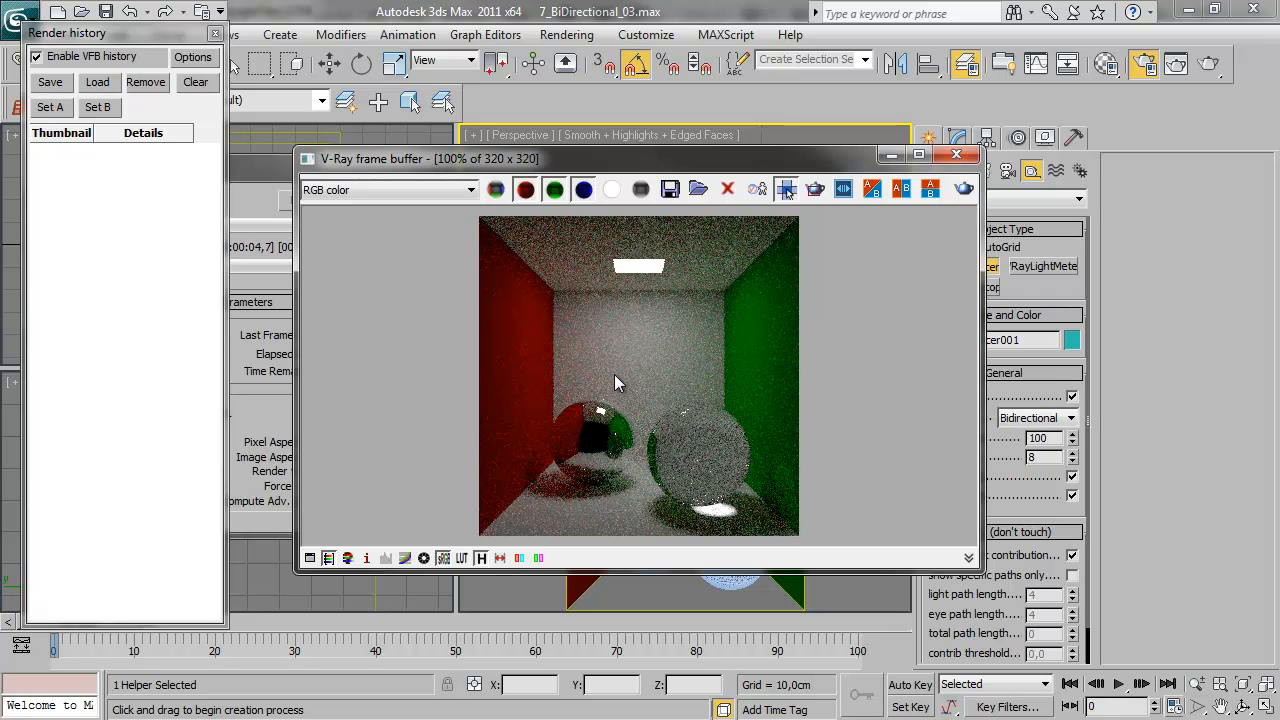
left_click_drag(684, 170, 601, 117)
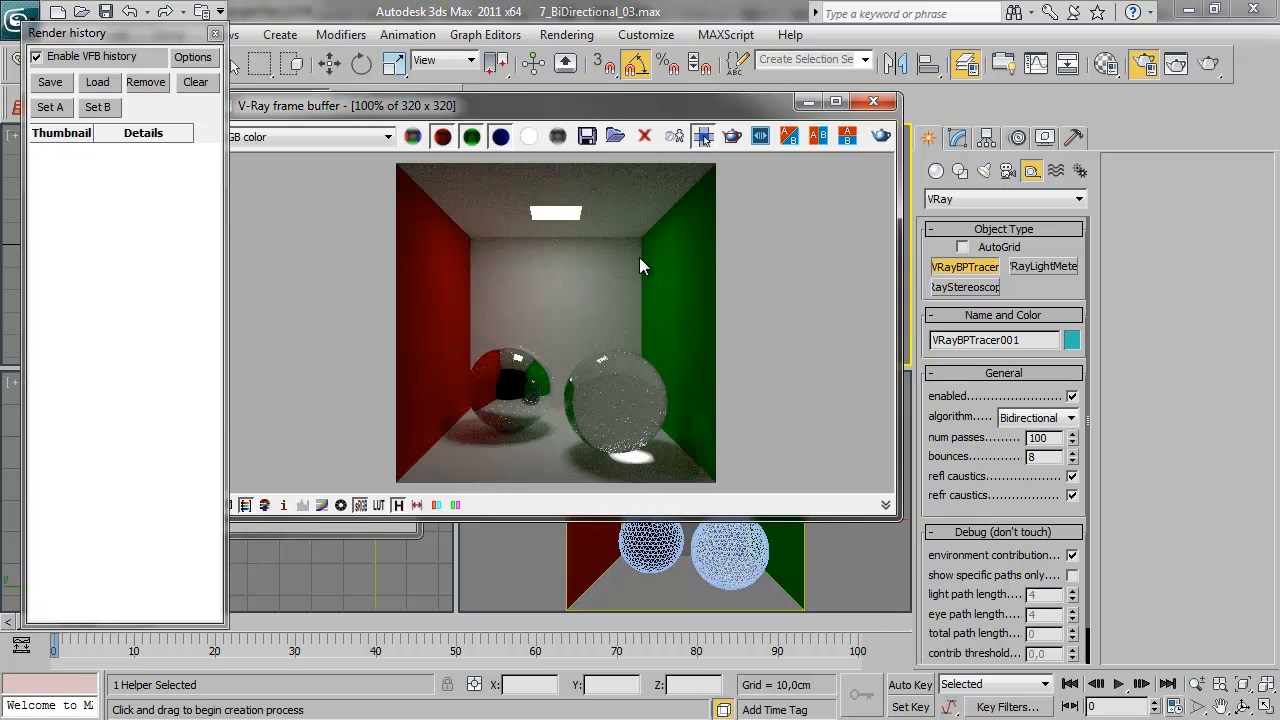
left_click_drag(522, 110, 660, 149)
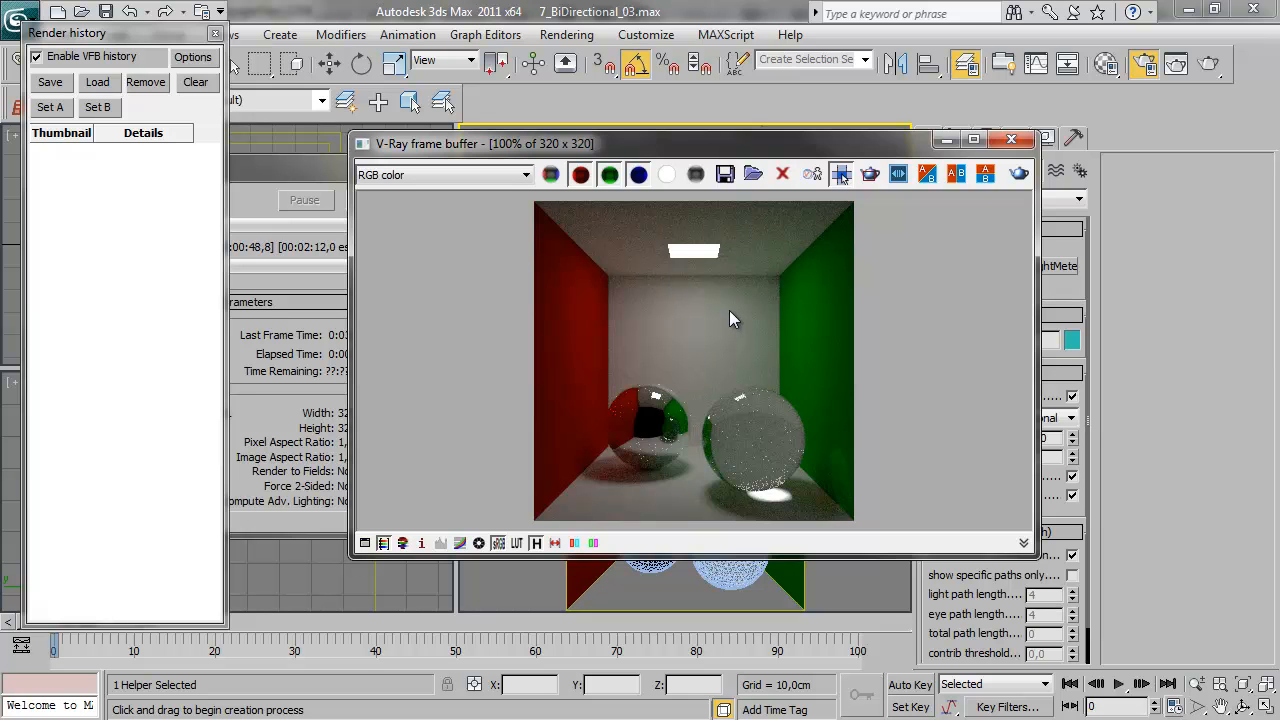
left_click(313, 170)
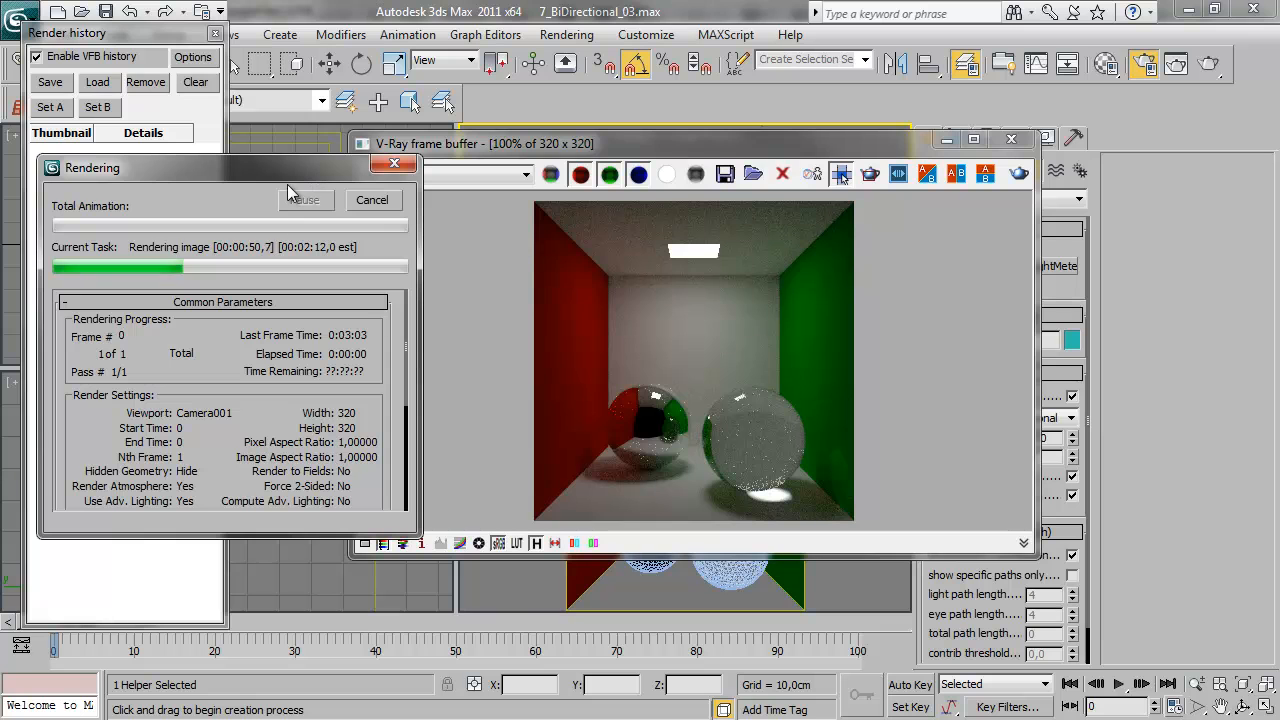
left_click(929, 296)
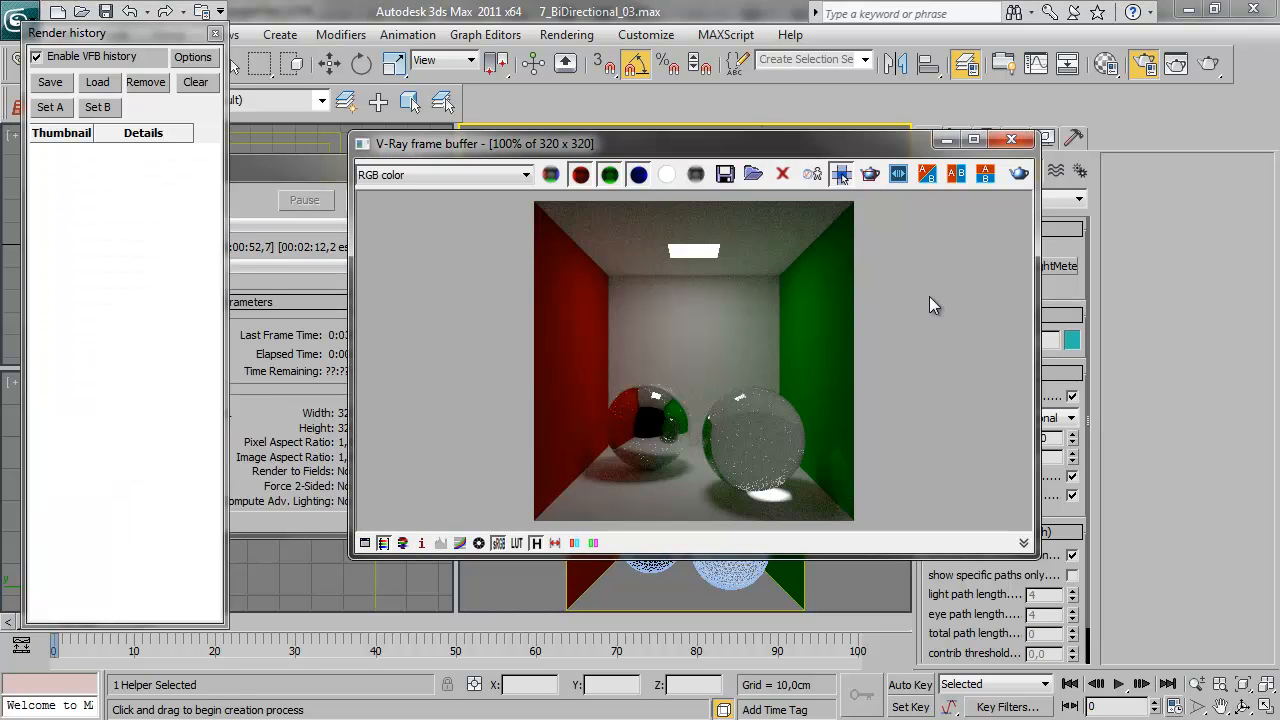
Stop the running bidirectional render and close the frame buffer
left_click(305, 175)
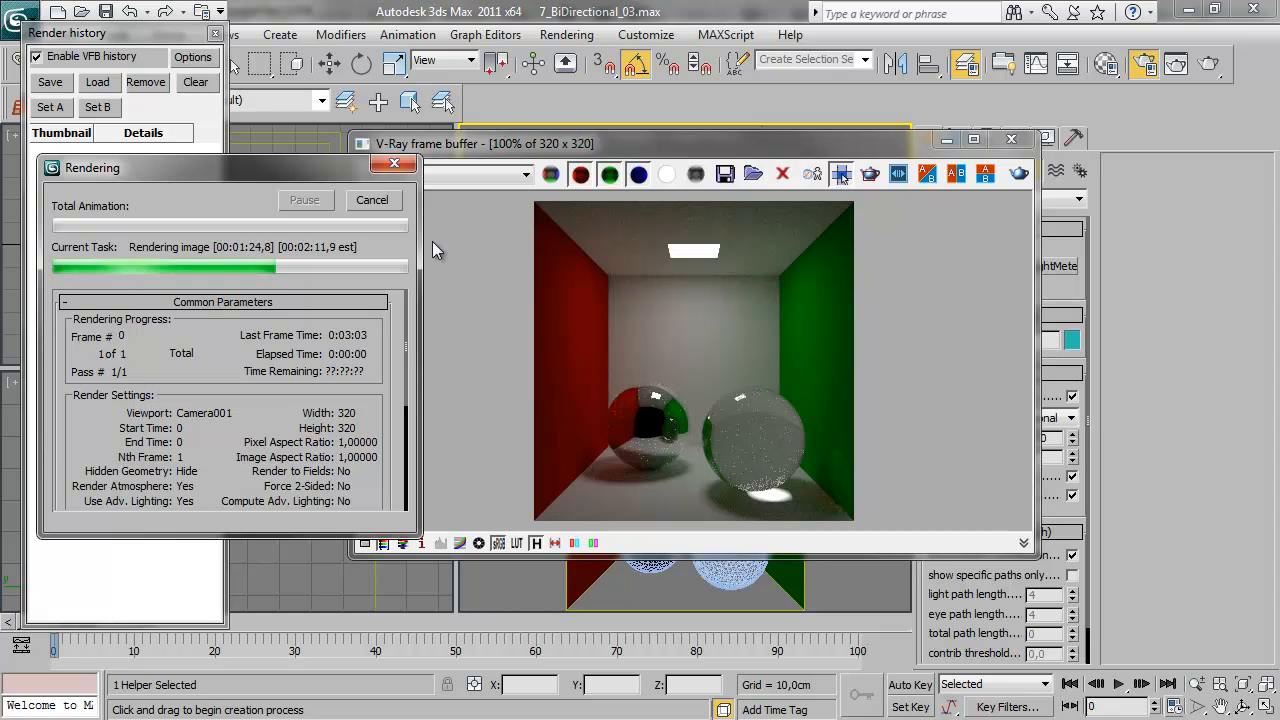
left_click(374, 201)
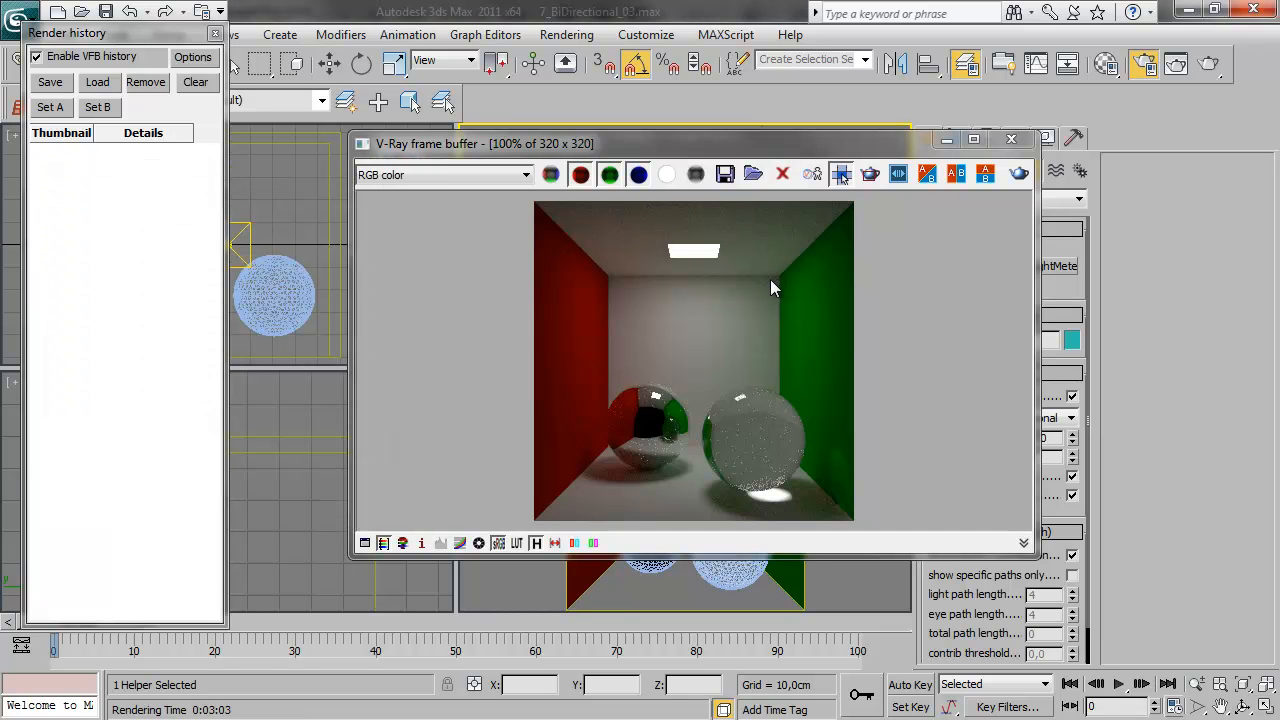
left_click_drag(792, 150, 769, 177)
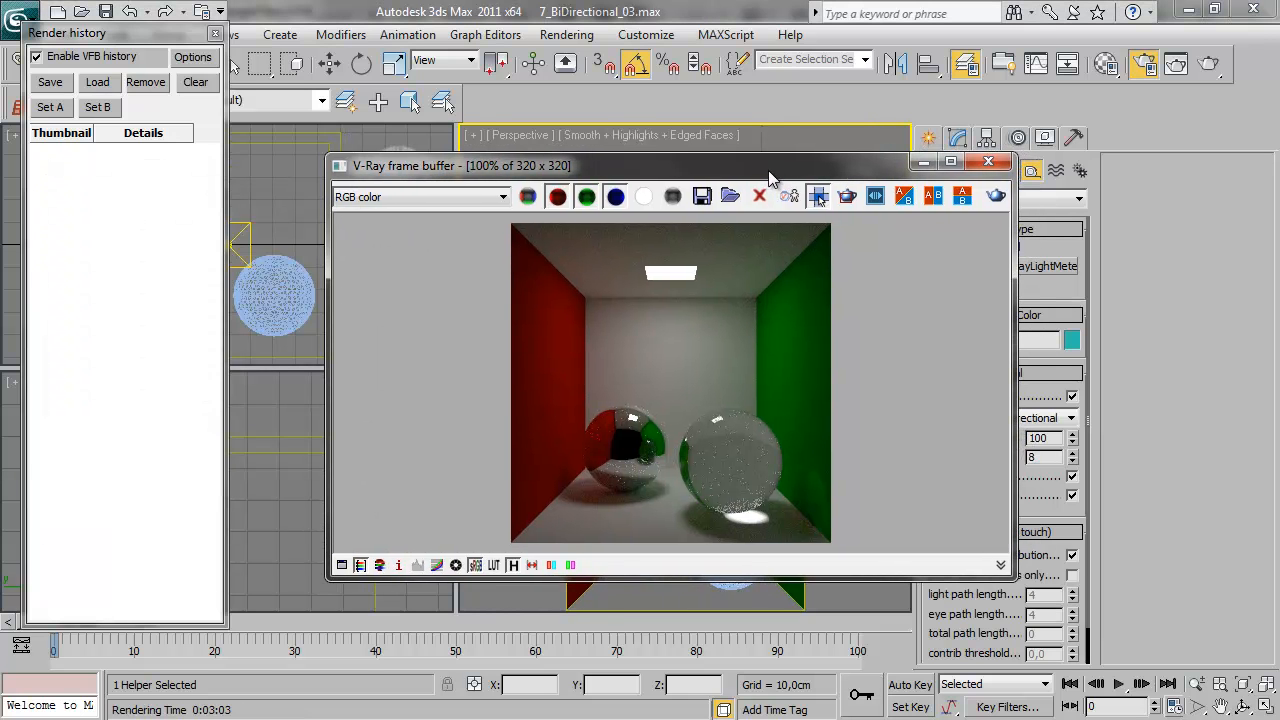
left_click(988, 161)
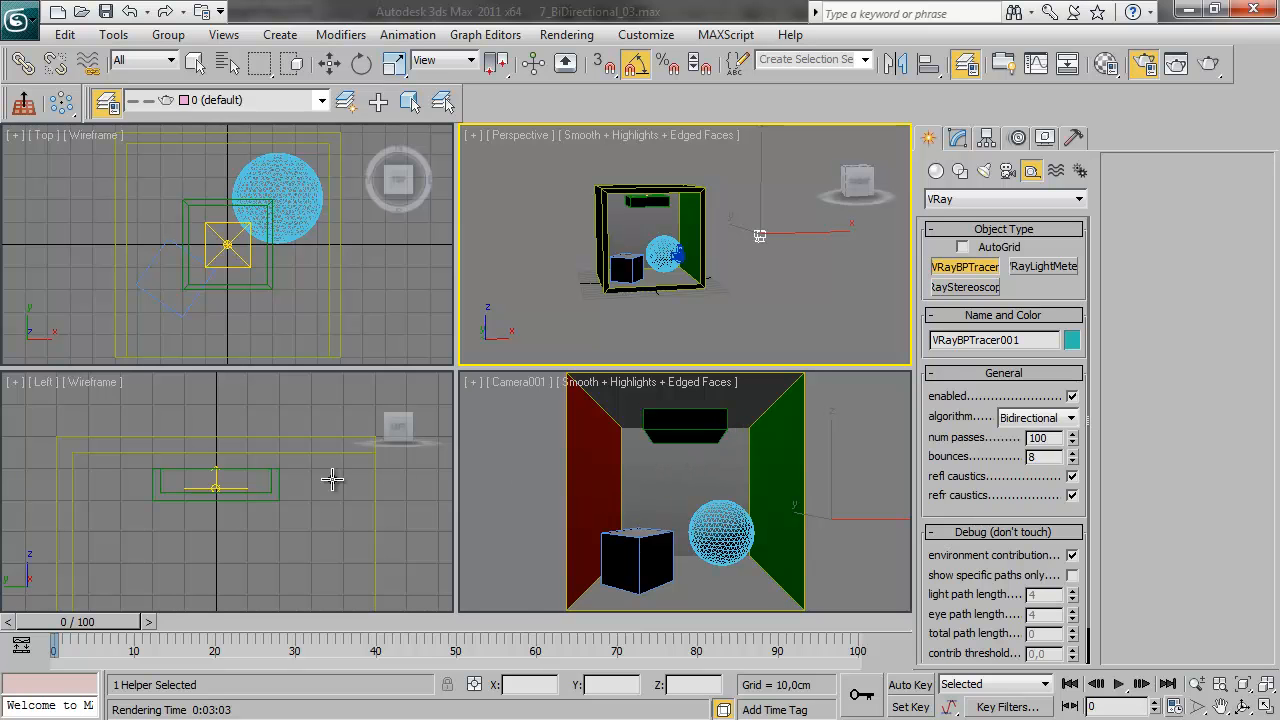
Inspect the lamp and objects in the Left view and disable the VRayBPTracer helper
middle_click_drag(278, 521, 275, 458)
scroll(267, 467, "down", 2)
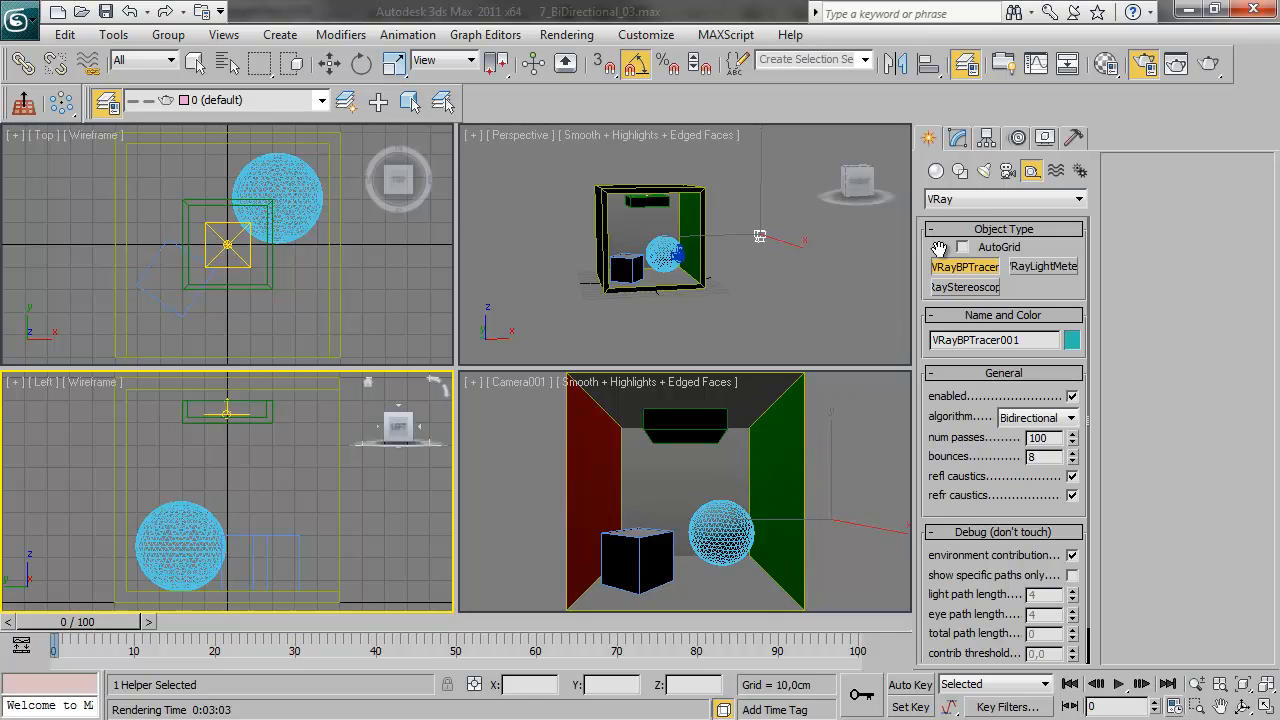
left_click(955, 141)
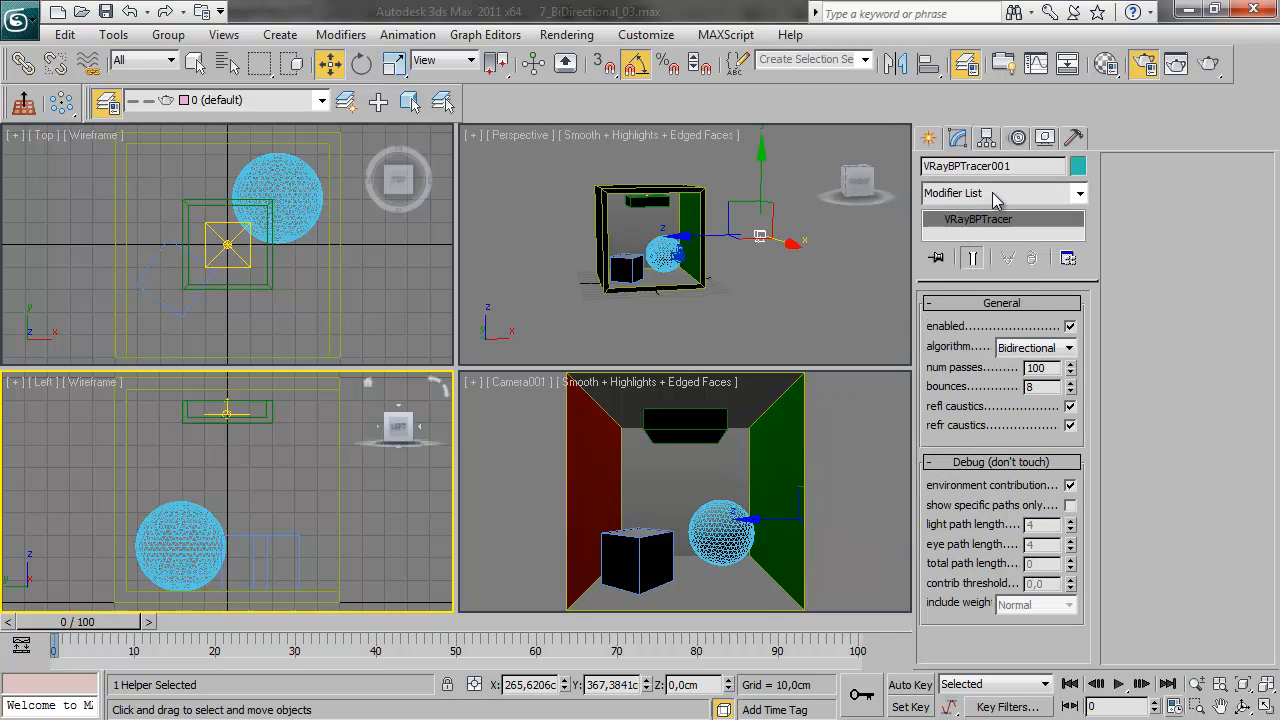
left_click(1070, 327)
Render the Camera001 view with Brute force primary and Light cache secondary bounces and save the image to the render history
left_click_drag(1075, 43, 919, 1)
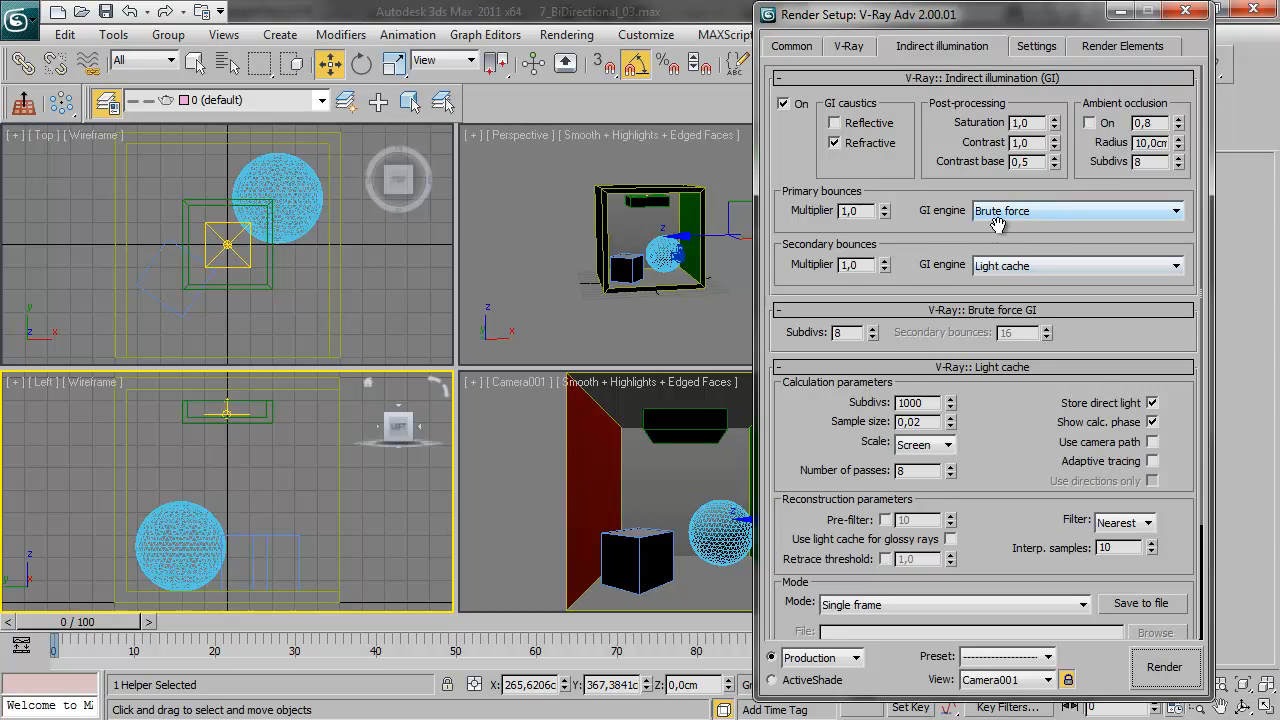
left_click_drag(988, 458, 997, 391)
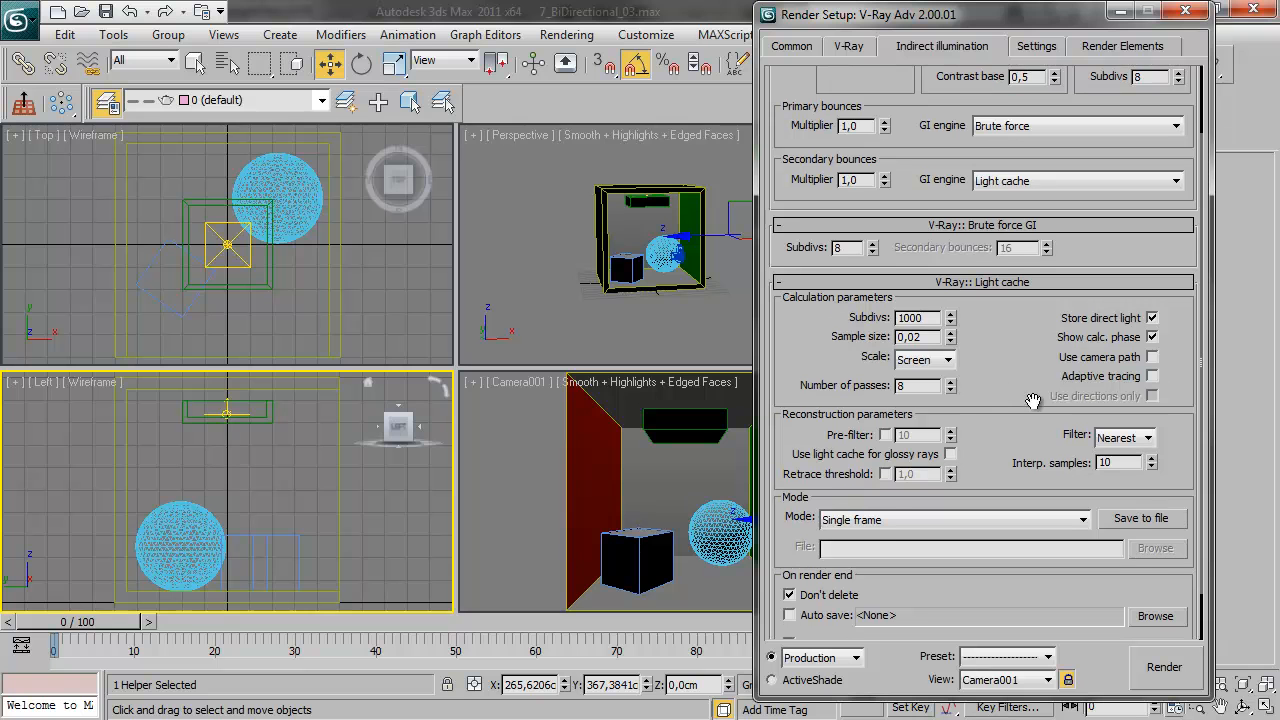
left_click(1167, 664)
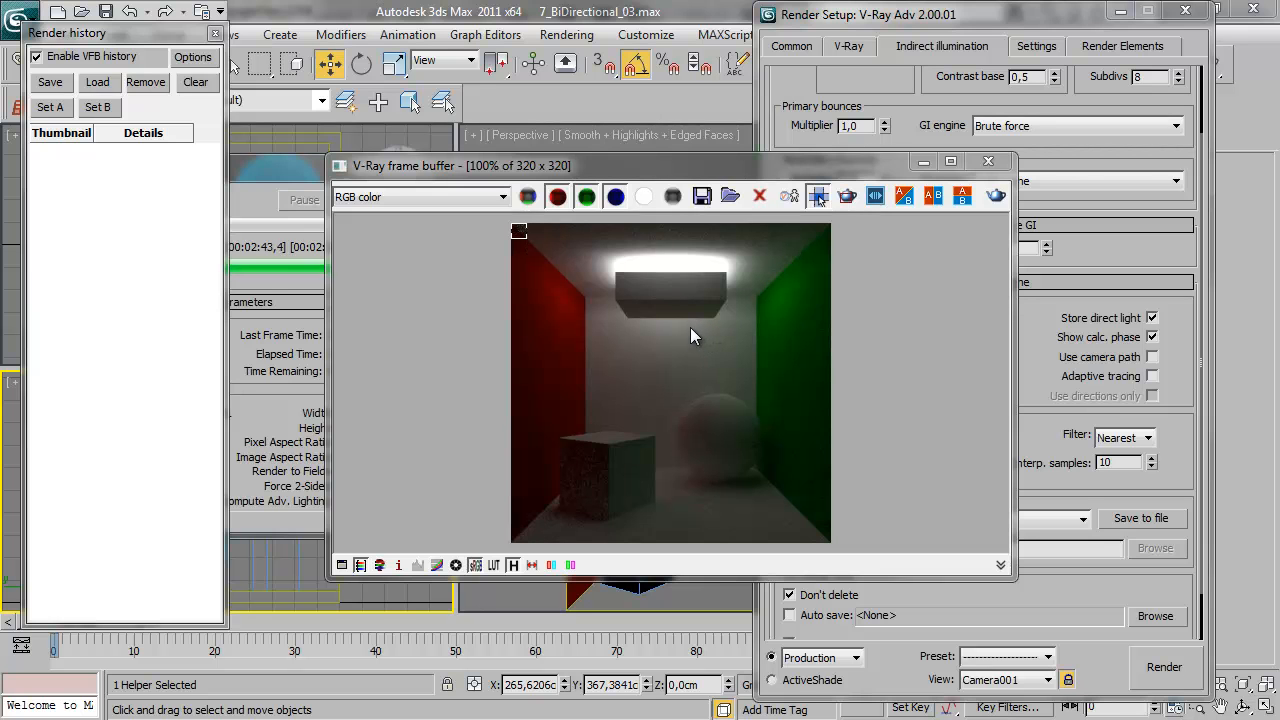
left_click_drag(652, 173, 654, 160)
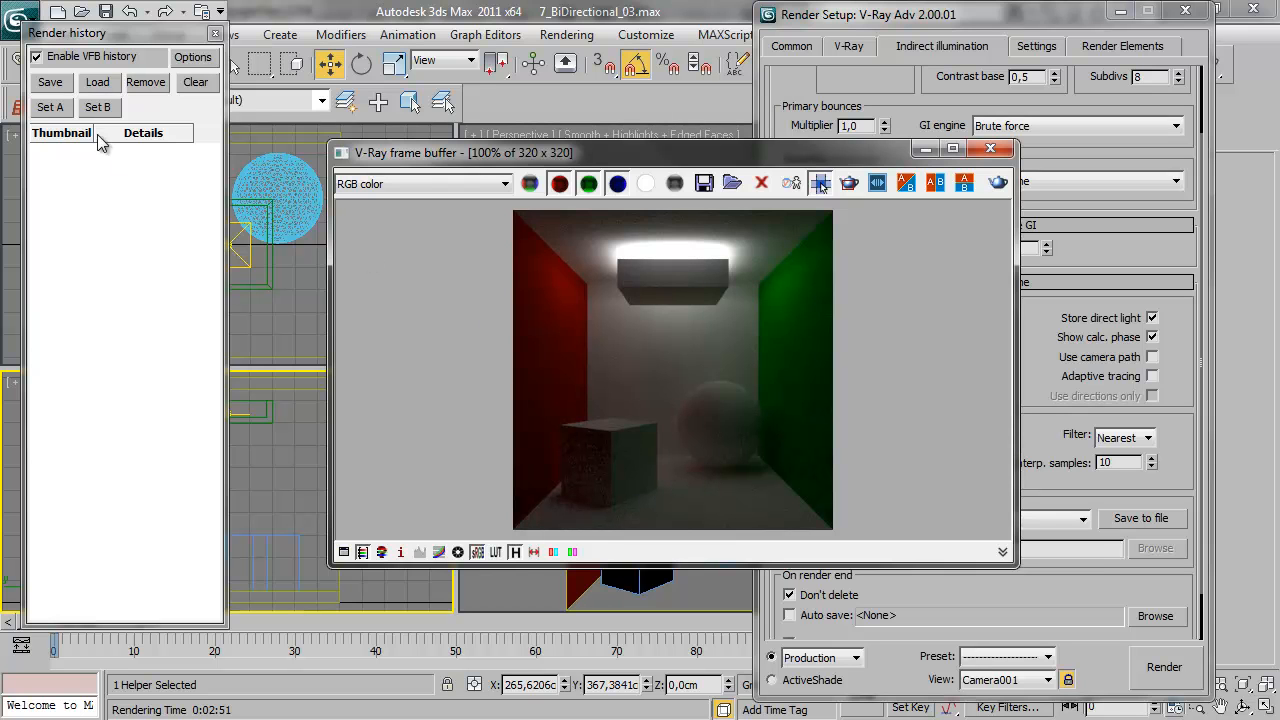
left_click(64, 84)
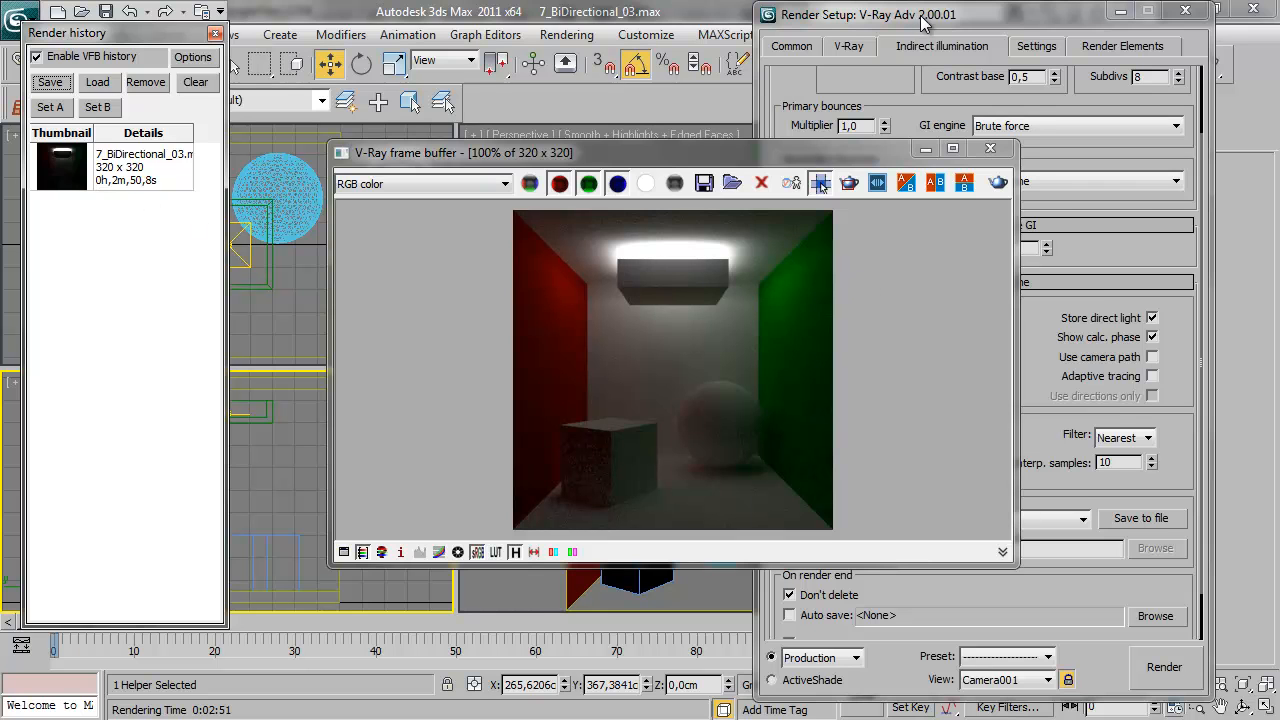
Change the secondary bounces GI engine to Brute force and check its secondary bounces value
left_click(869, 81)
left_click(1040, 182)
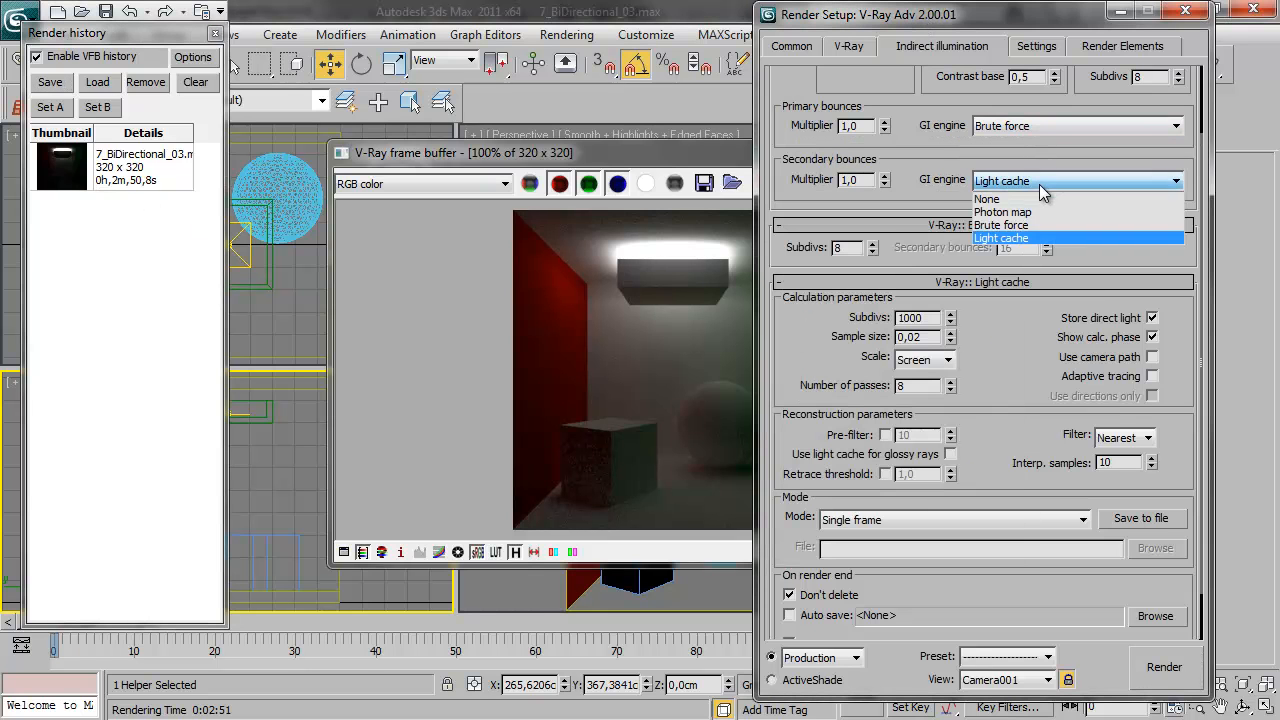
left_click(1047, 220)
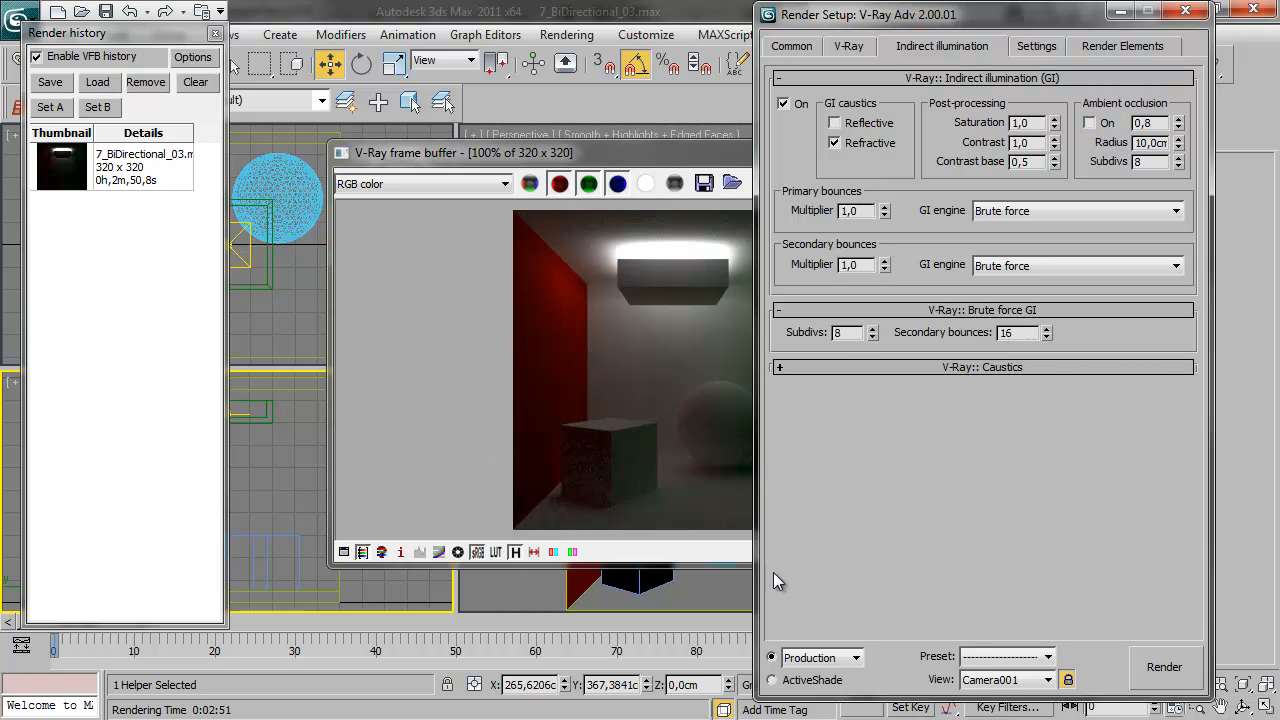
left_click_drag(631, 155, 524, 153)
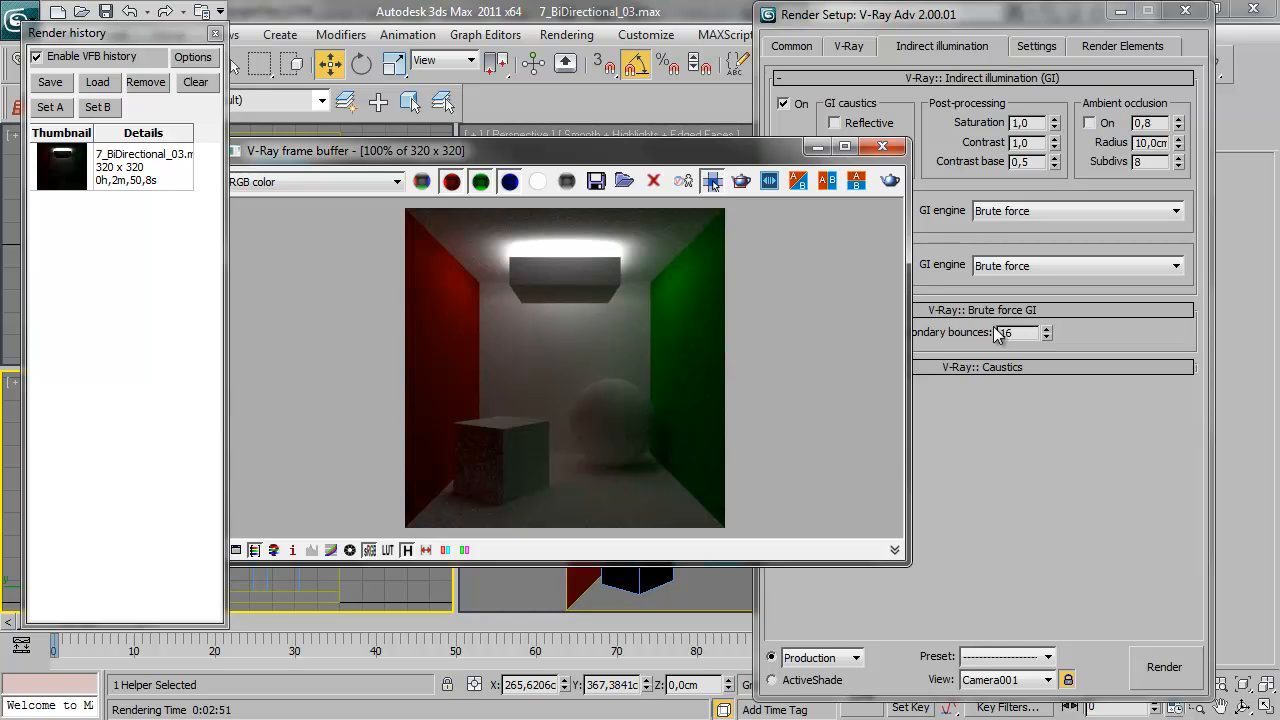
left_click(1033, 345)
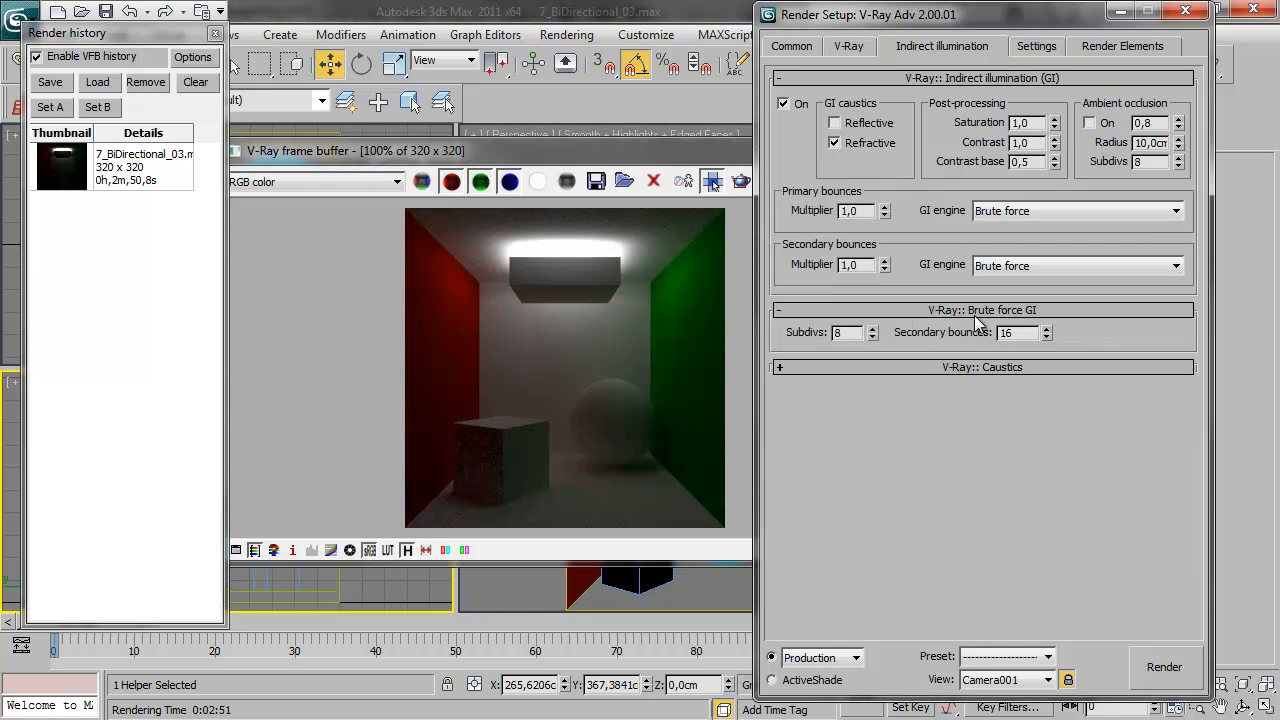
Review the DMC Sampler and System settings and the V-Ray global switches and image sampler settings
left_click(1038, 48)
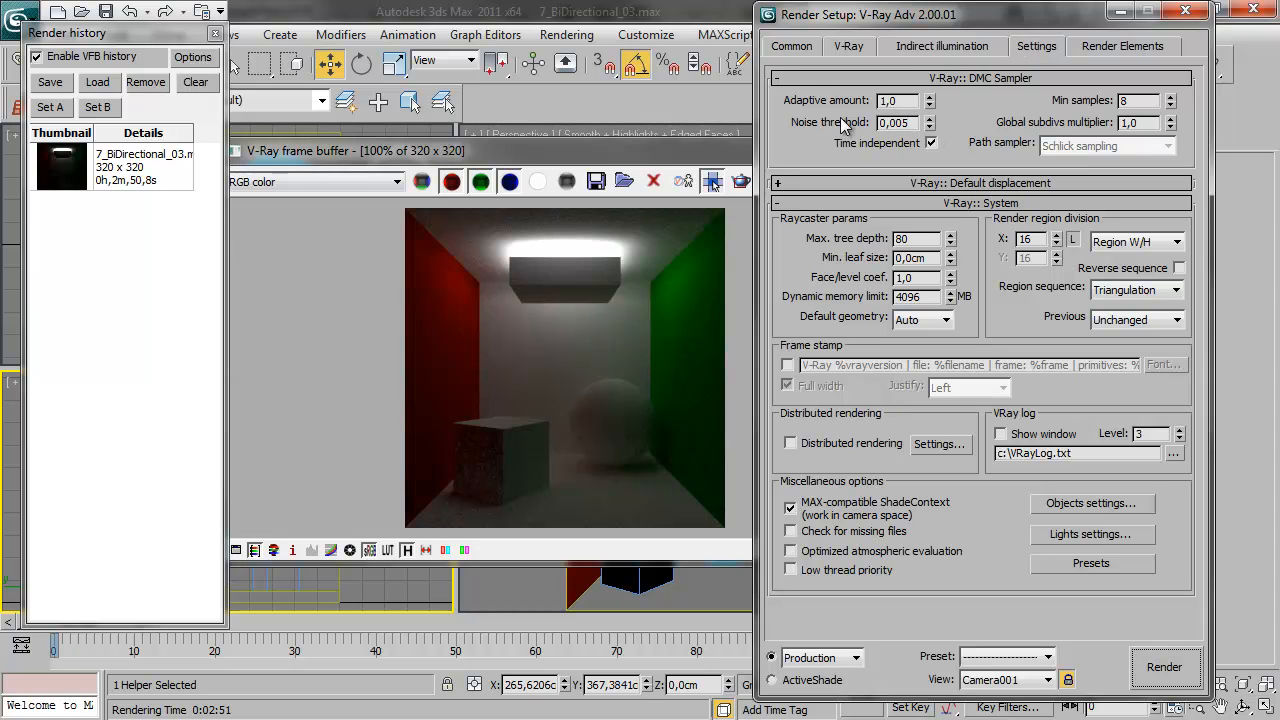
left_click(748, 138)
left_click(846, 45)
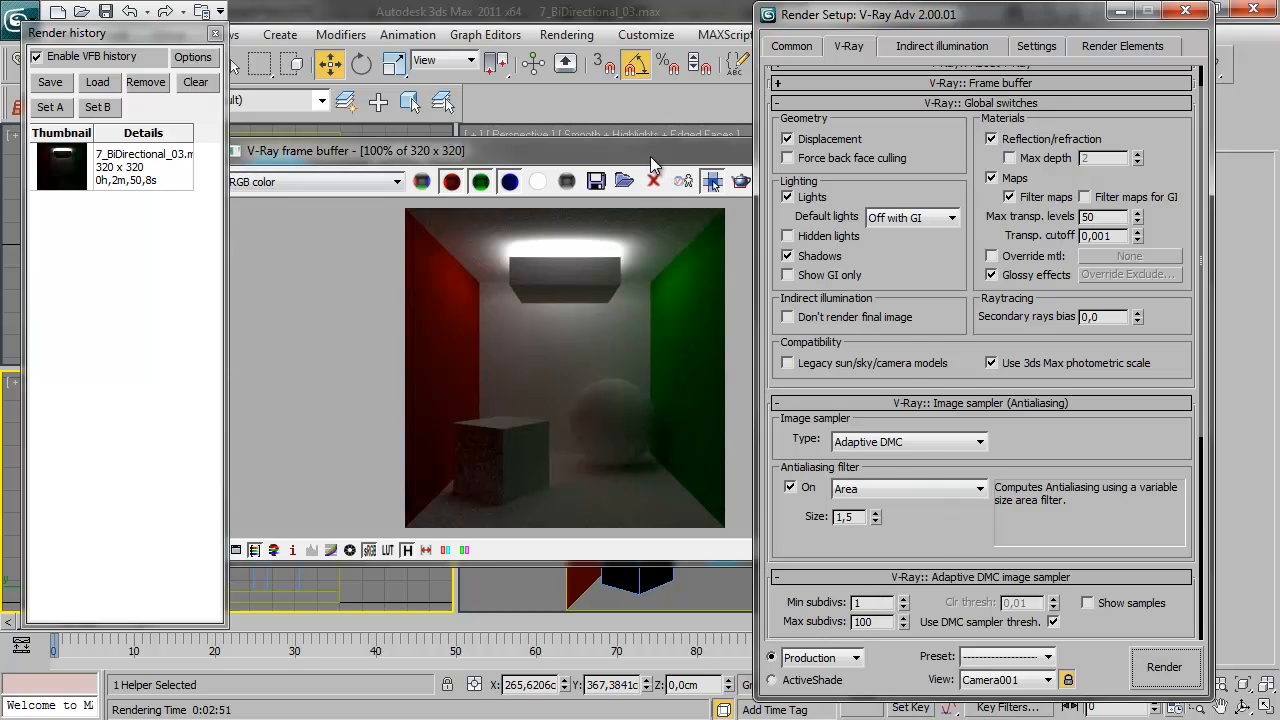
Render the Camera001 view again with Brute force as the secondary bounces engine
left_click_drag(653, 153, 695, 153)
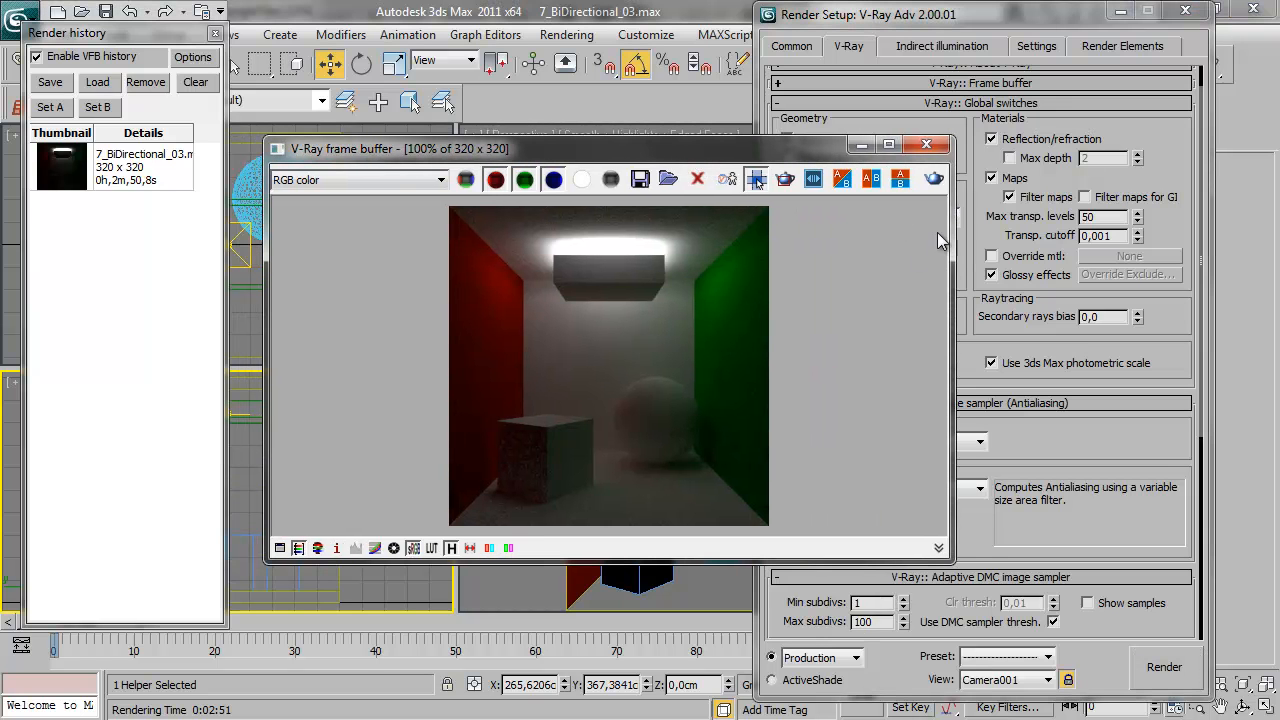
left_click(933, 180)
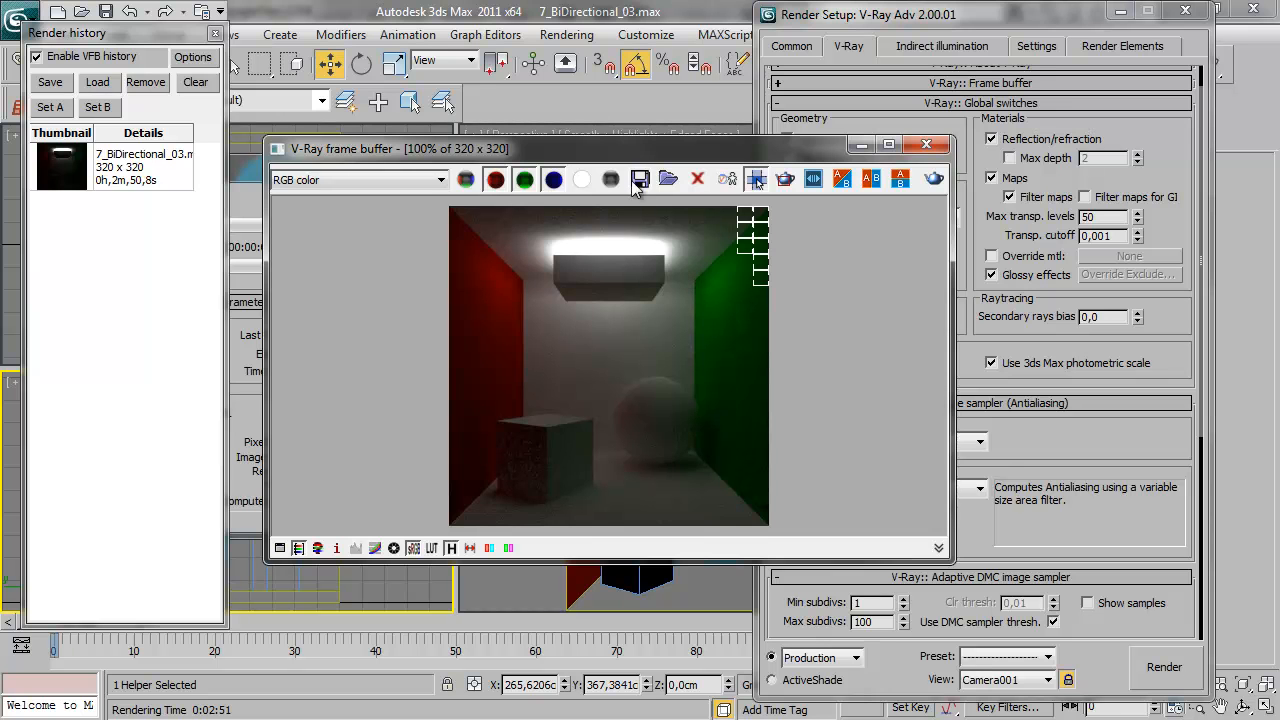
left_click_drag(634, 149, 759, 153)
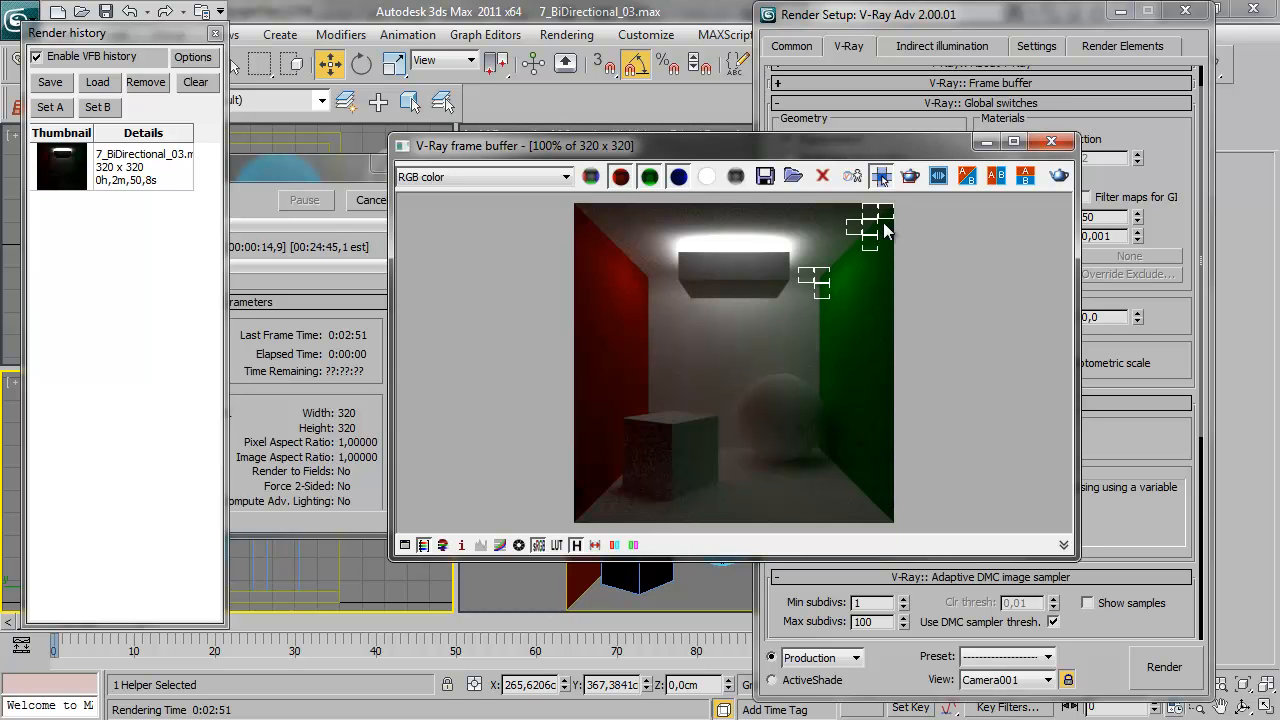
Examine the lamp, walls, box and sphere at 200% and 100% zoom while the image is rendering
scroll(882, 234, "up", 1)
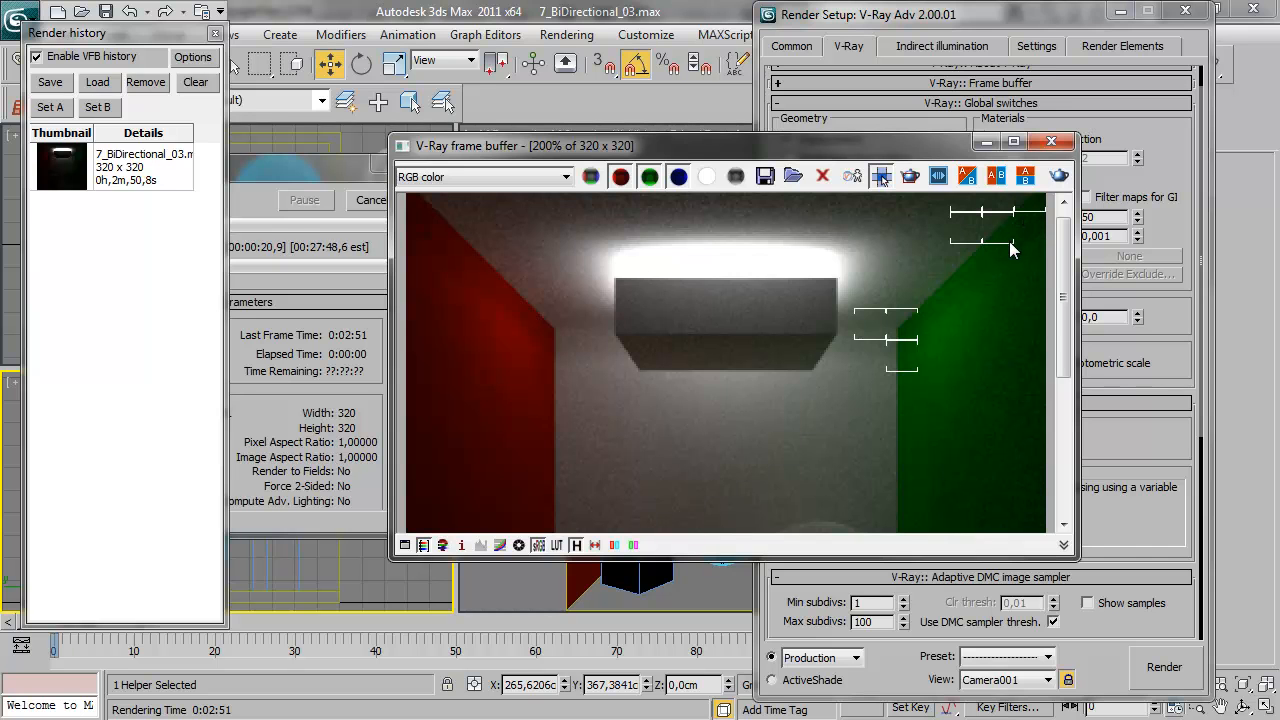
scroll(1009, 247, "down", 1)
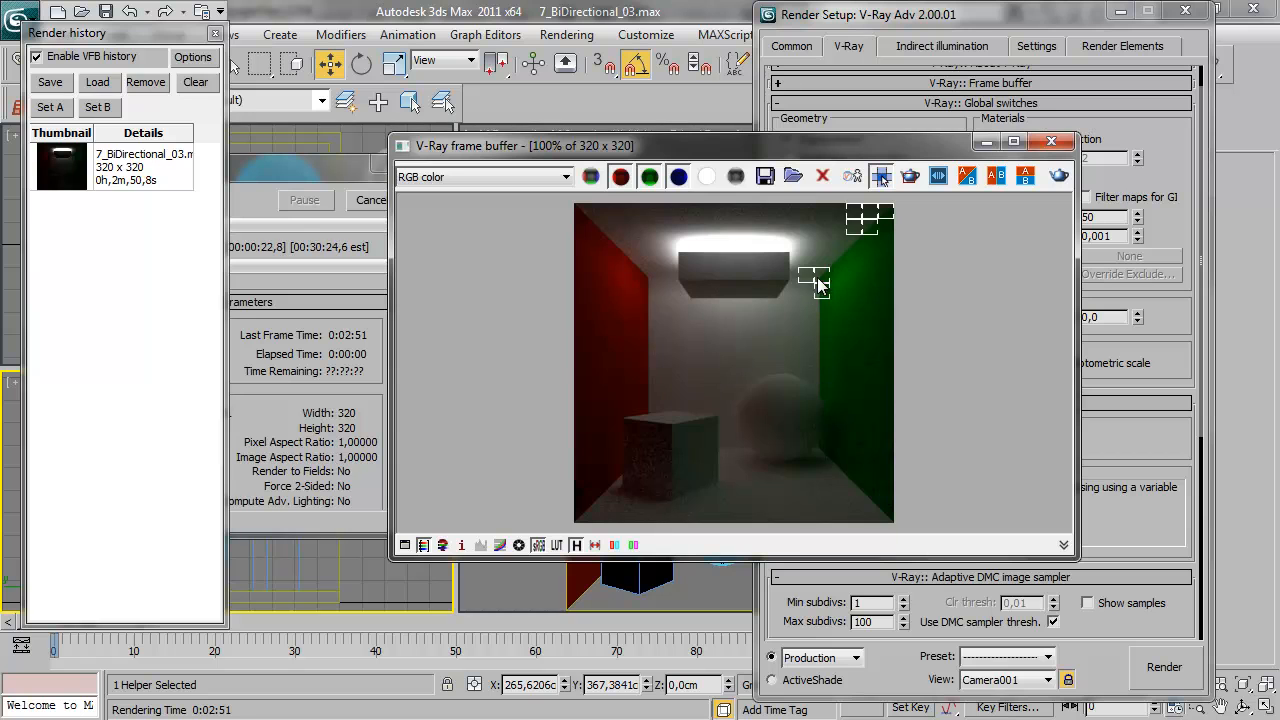
scroll(824, 286, "up", 1)
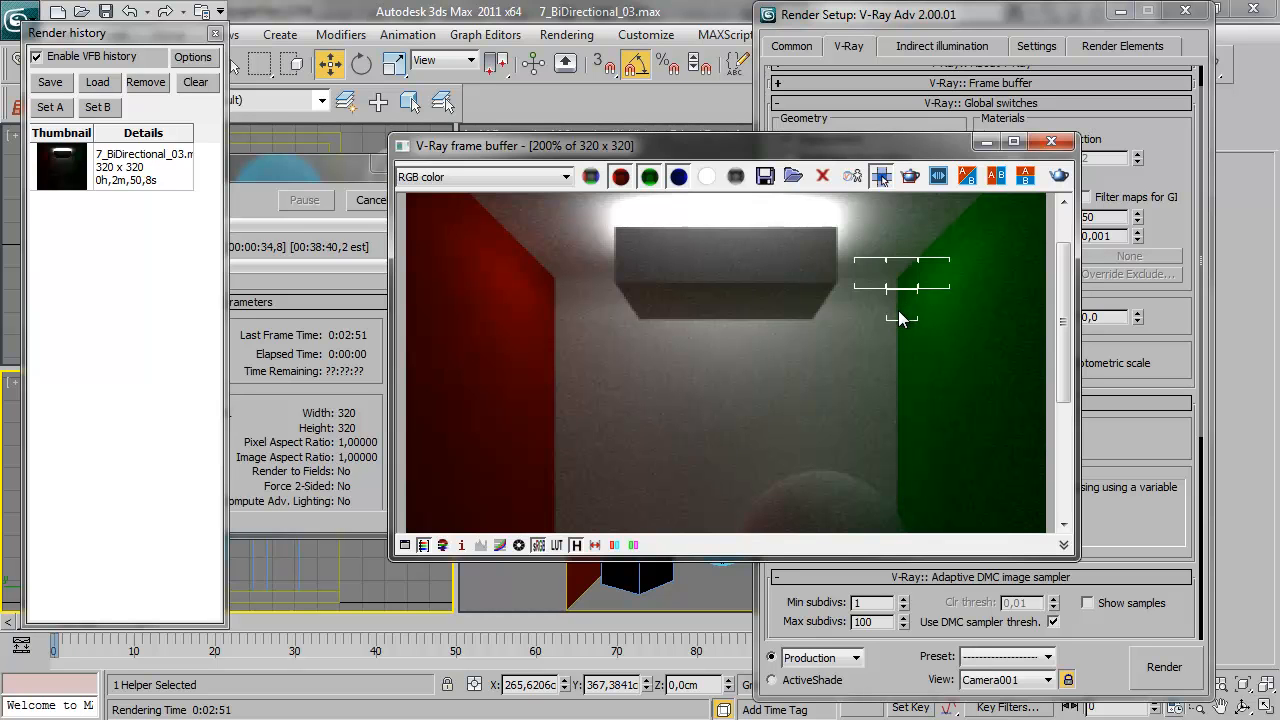
middle_click_drag(900, 318, 888, 288)
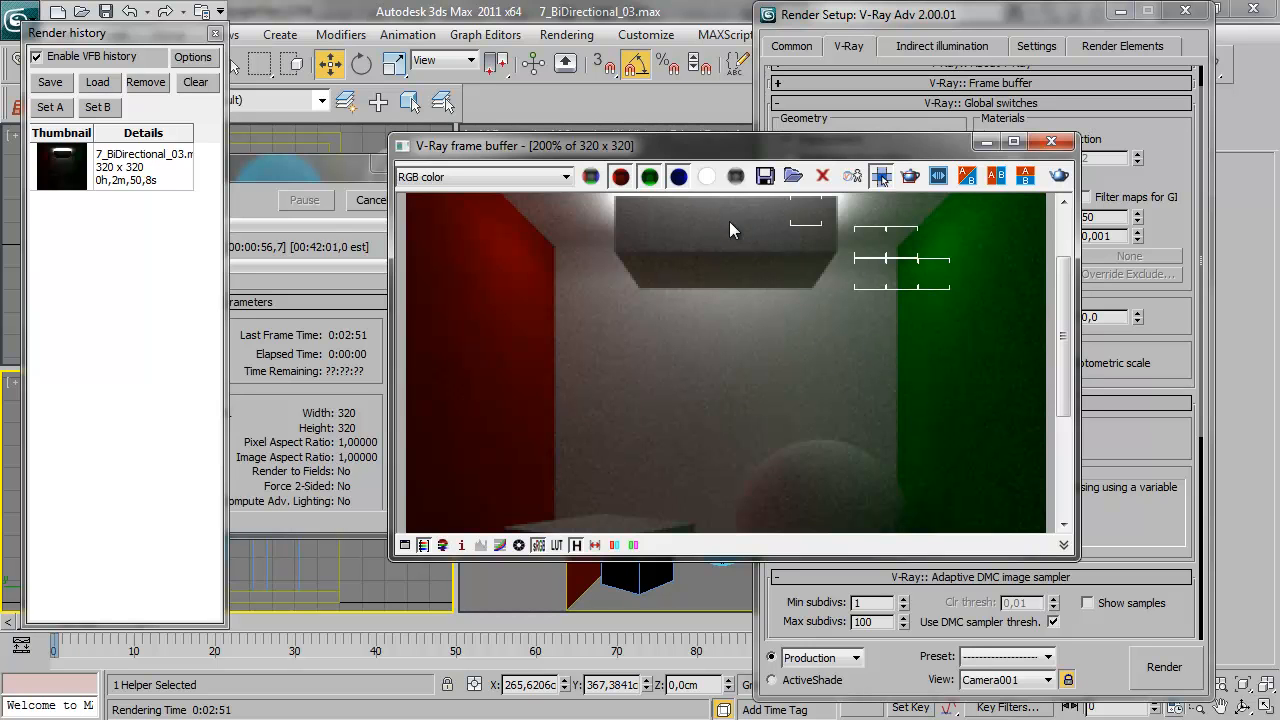
middle_click_drag(731, 223, 698, 313)
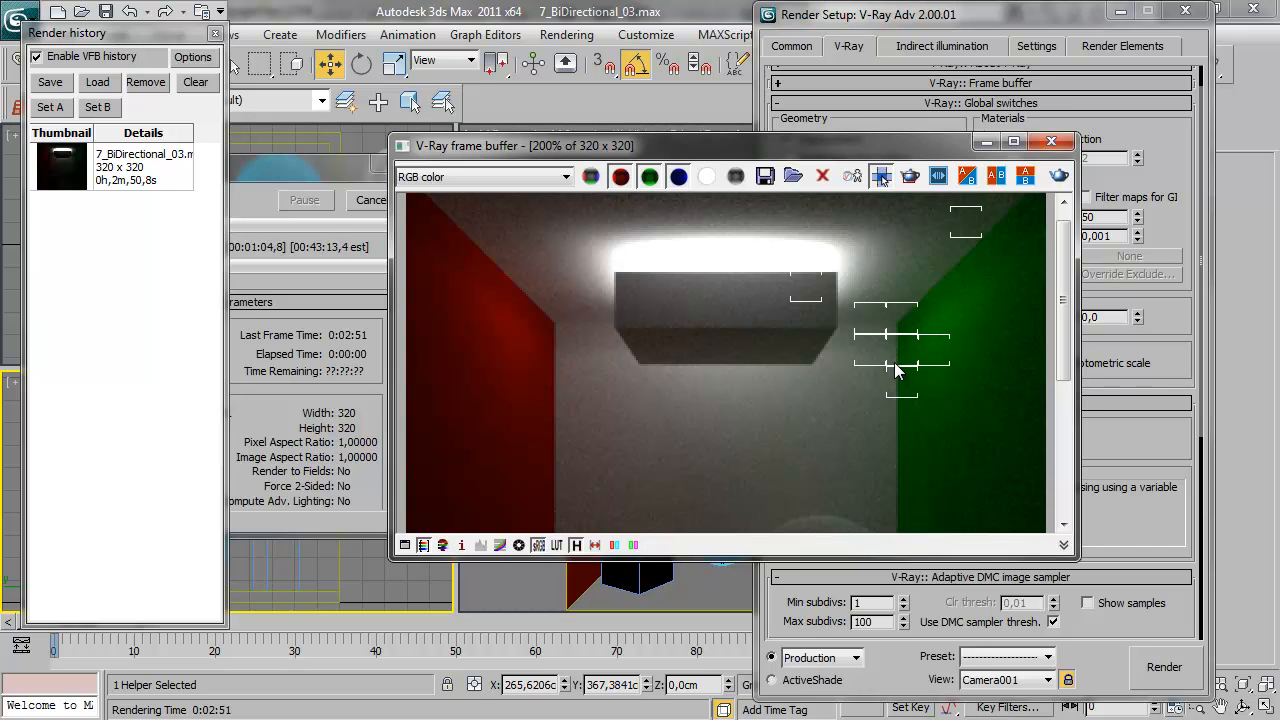
middle_click_drag(896, 366, 890, 332)
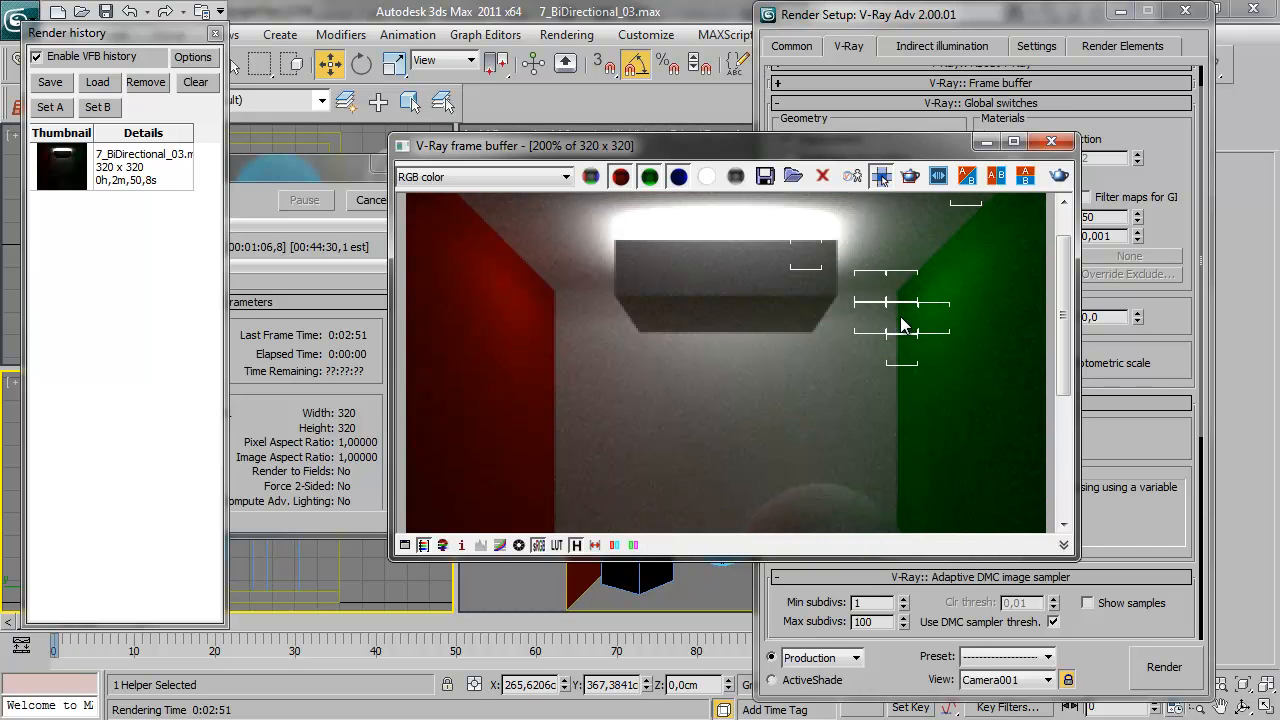
scroll(902, 314, "down", 1)
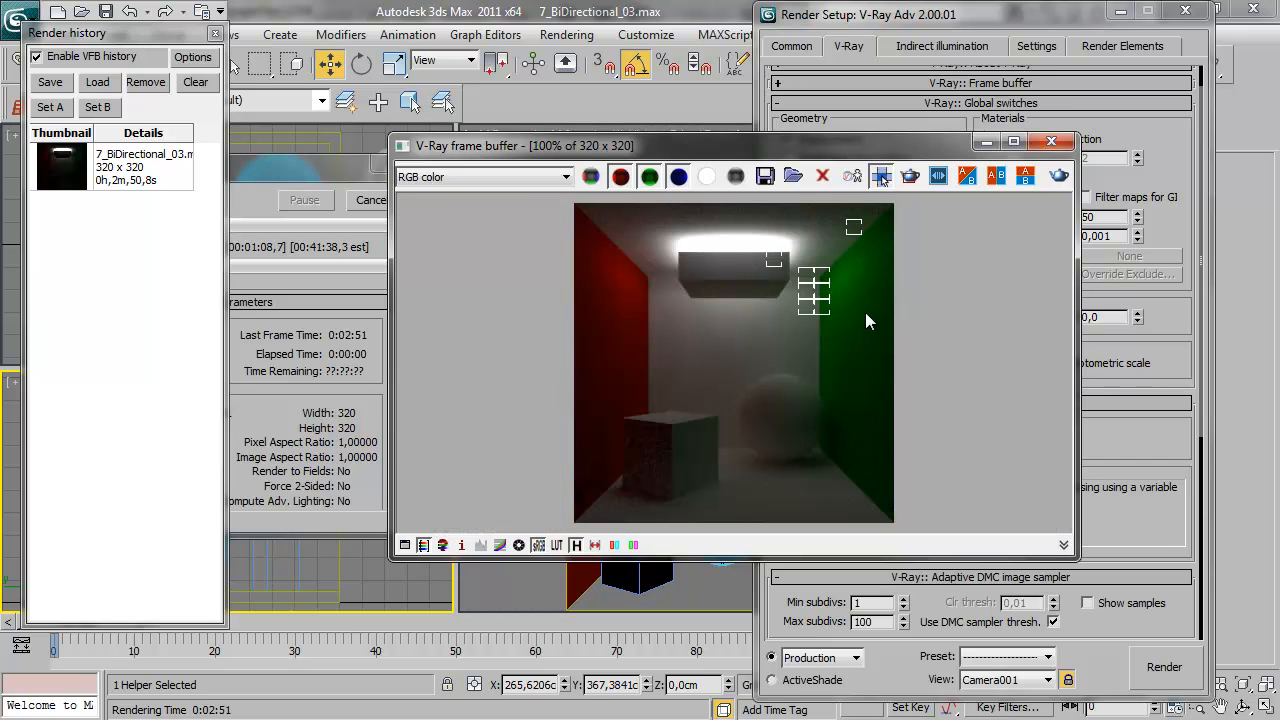
scroll(830, 307, "up", 1)
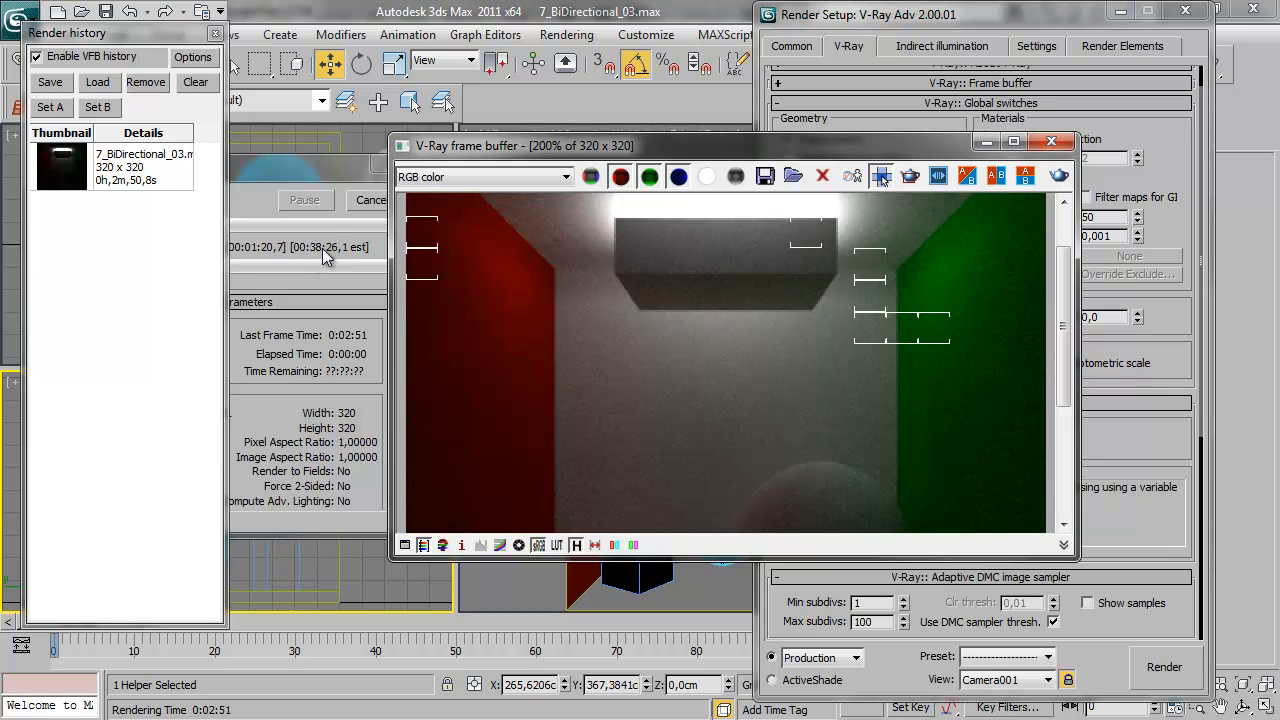
double_click(874, 322)
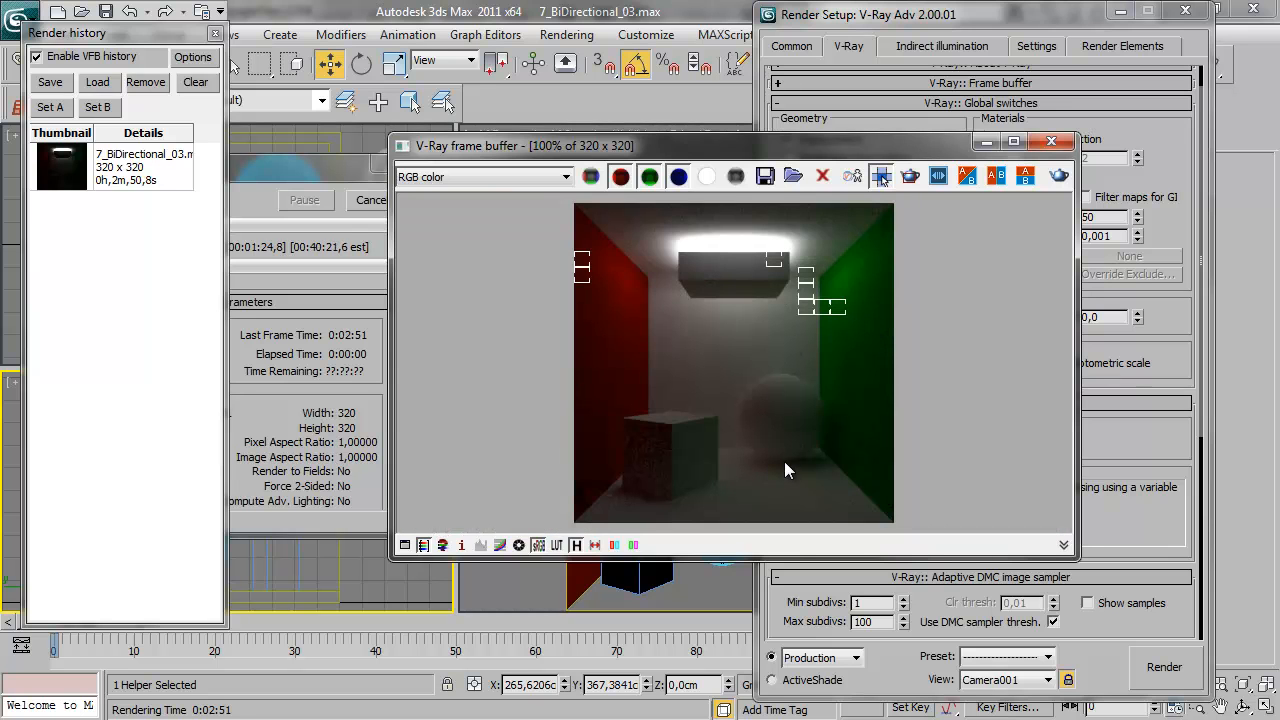
scroll(783, 468, "up", 1)
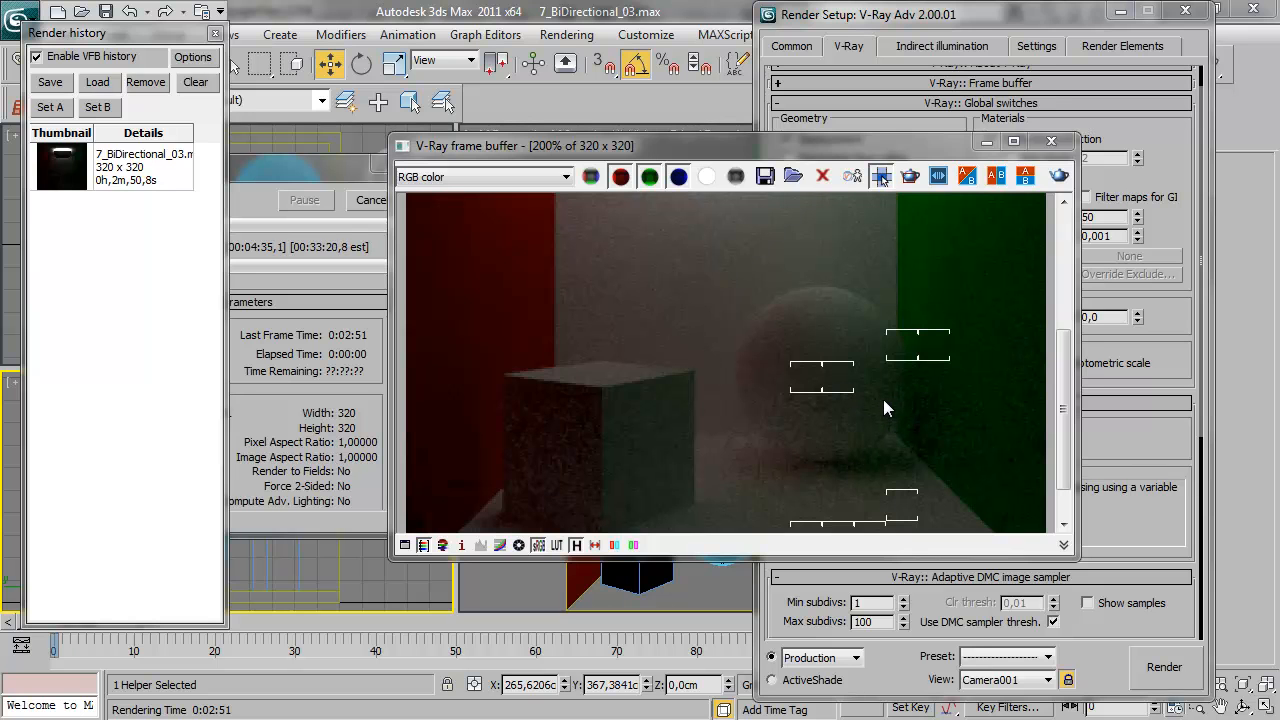
scroll(889, 380, "down", 1)
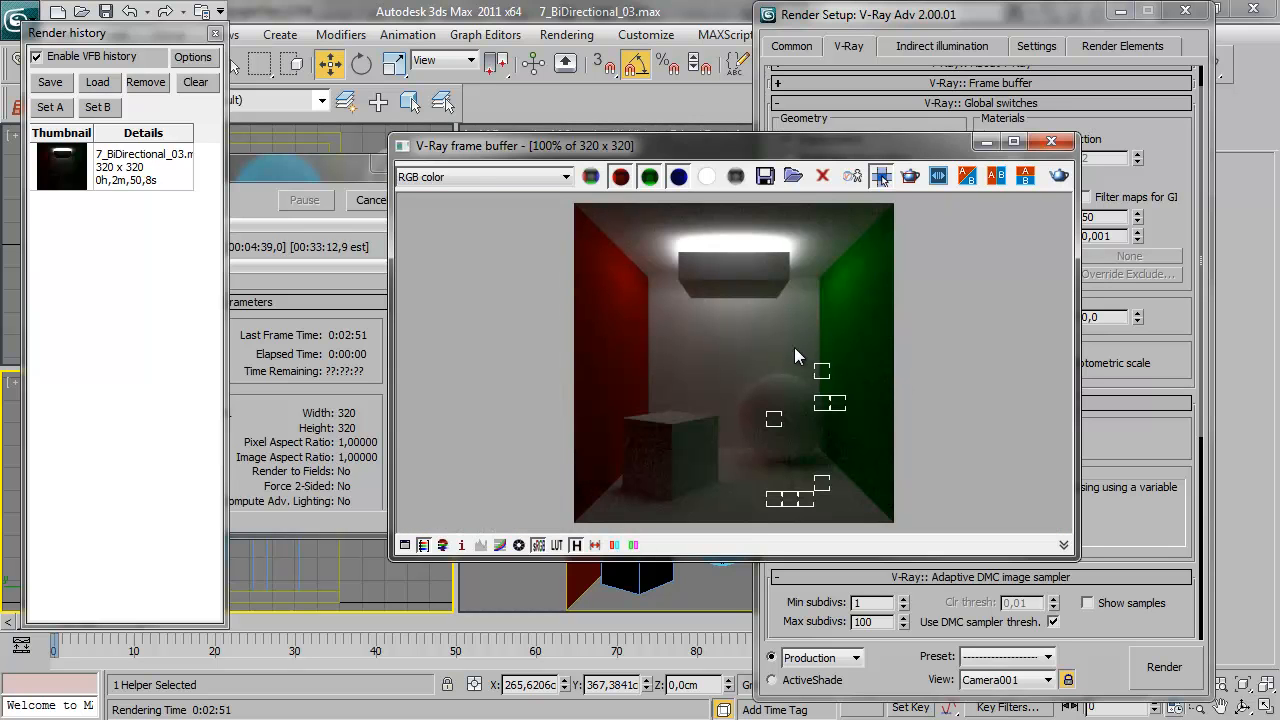
Stop the running render and save the partial image to the render history
left_click(372, 200)
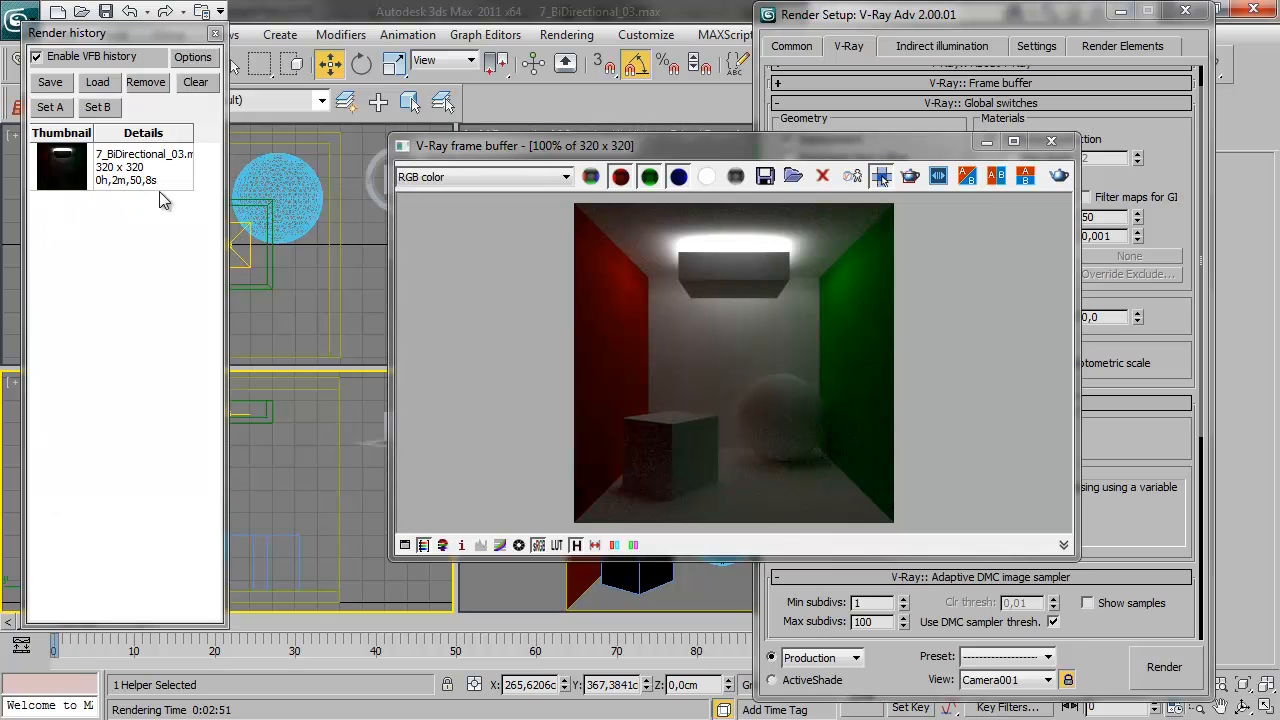
left_click(56, 82)
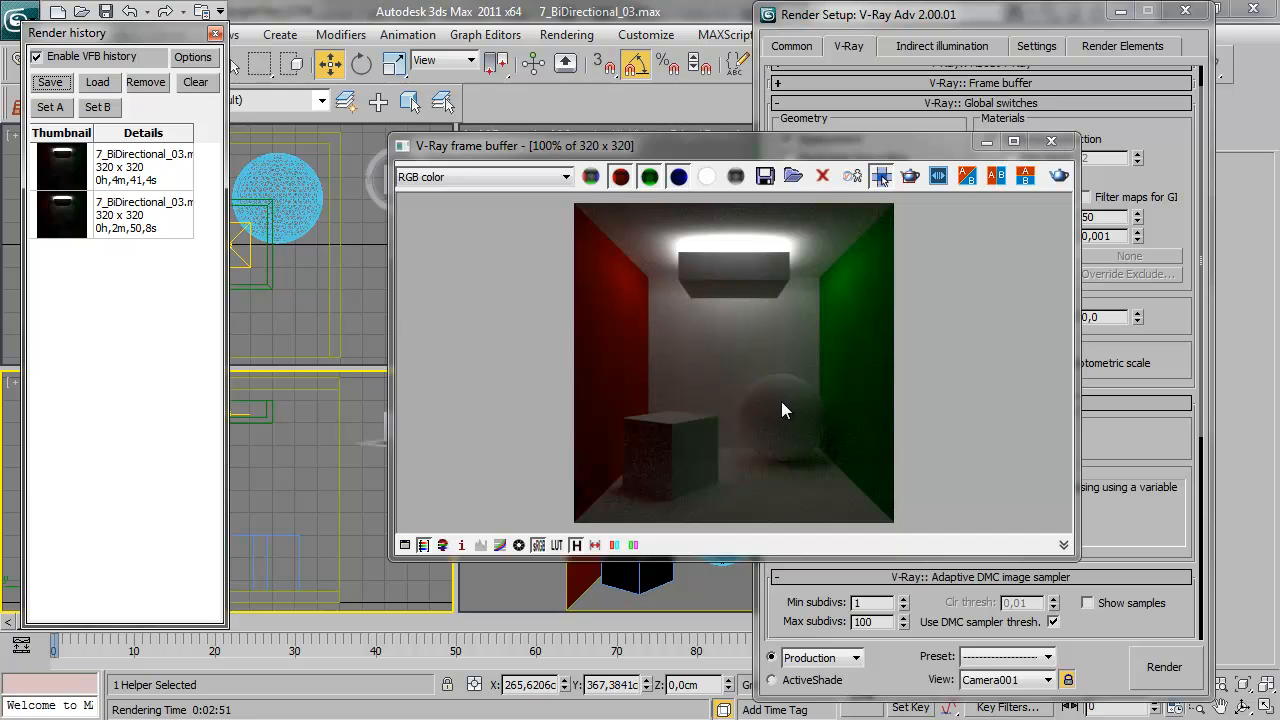
Compare the Brute force render as image A with the Light cache render as image B around the sphere and green wall
left_click(58, 162)
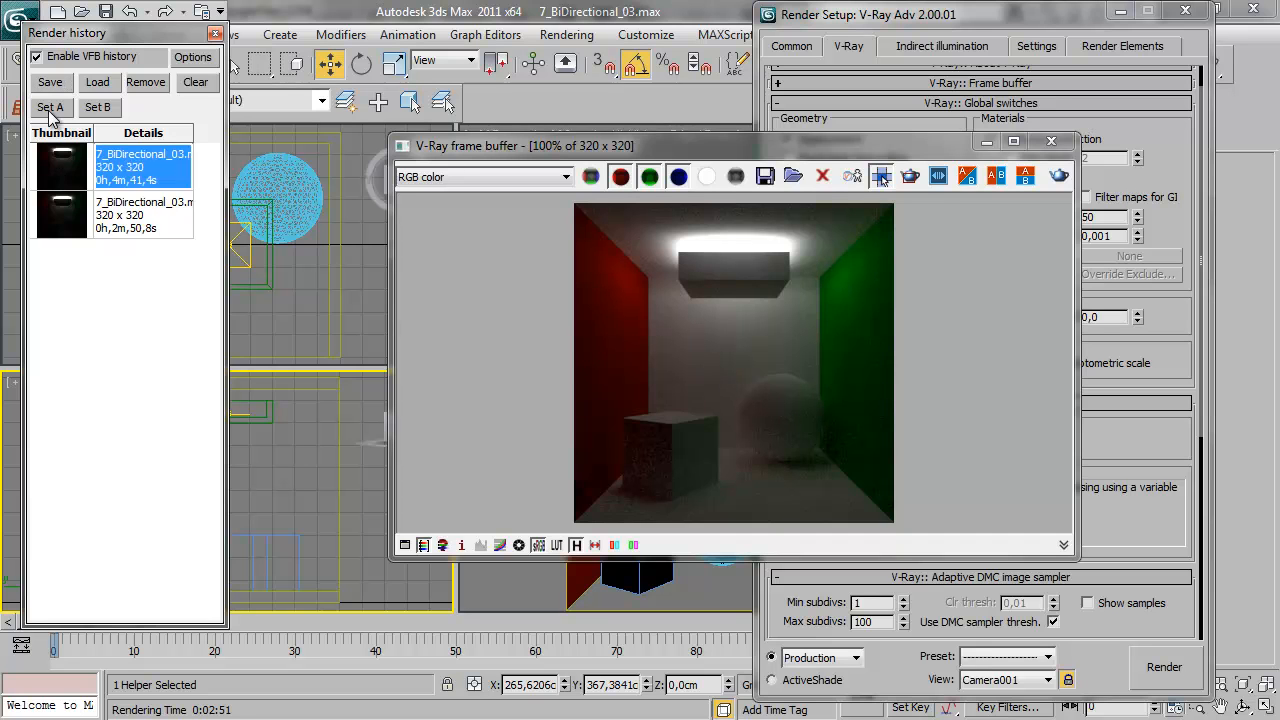
left_click(50, 110)
left_click(74, 210)
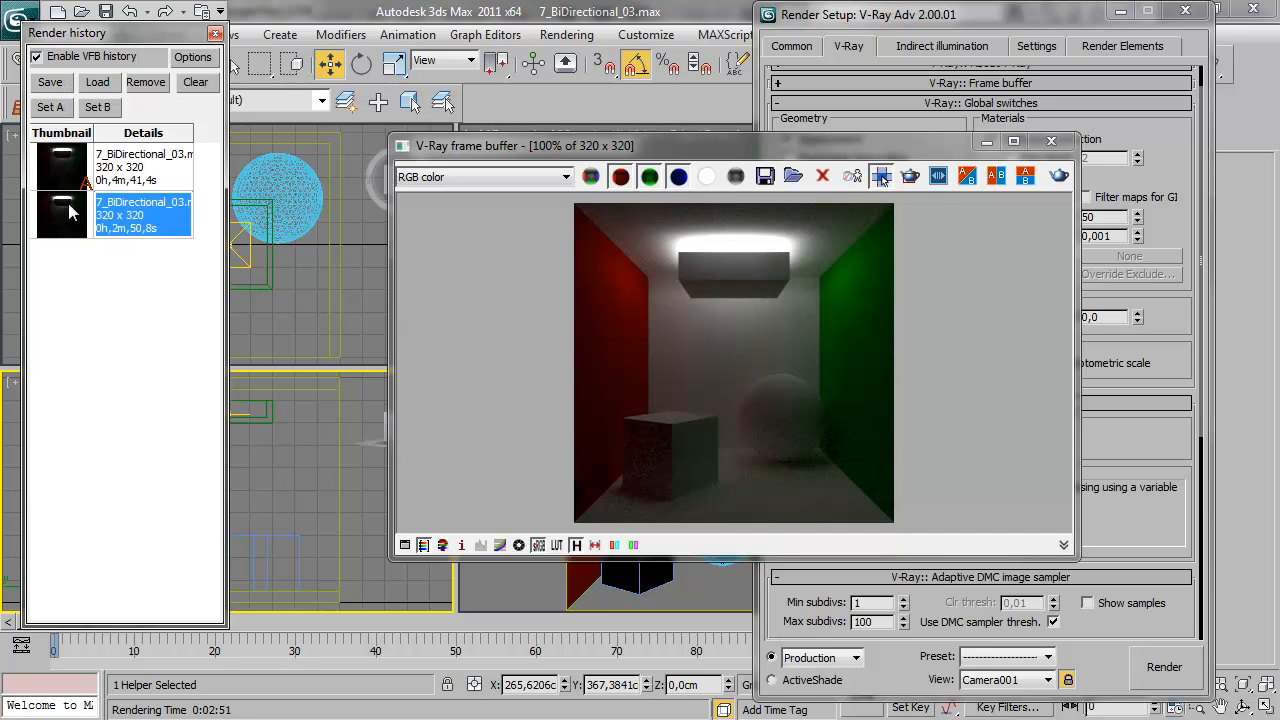
left_click(97, 107)
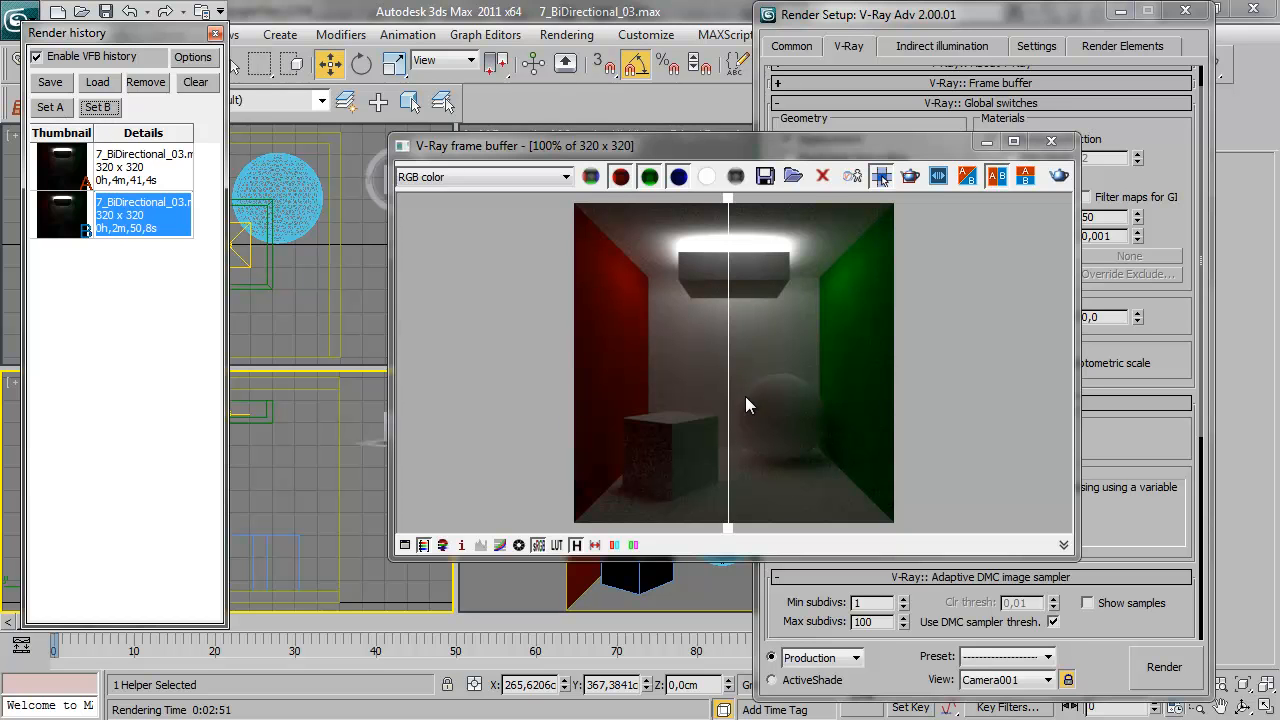
left_click_drag(730, 380, 841, 448)
left_click_drag(846, 318, 826, 378)
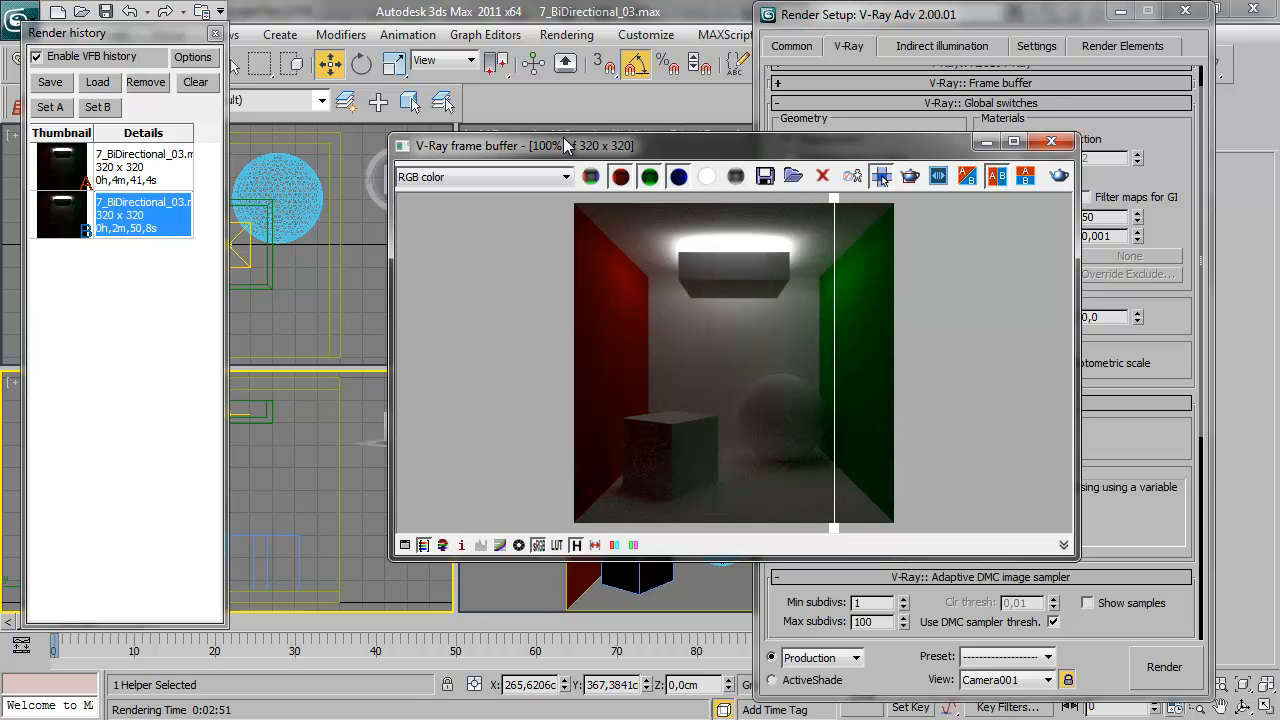
left_click_drag(835, 343, 776, 400)
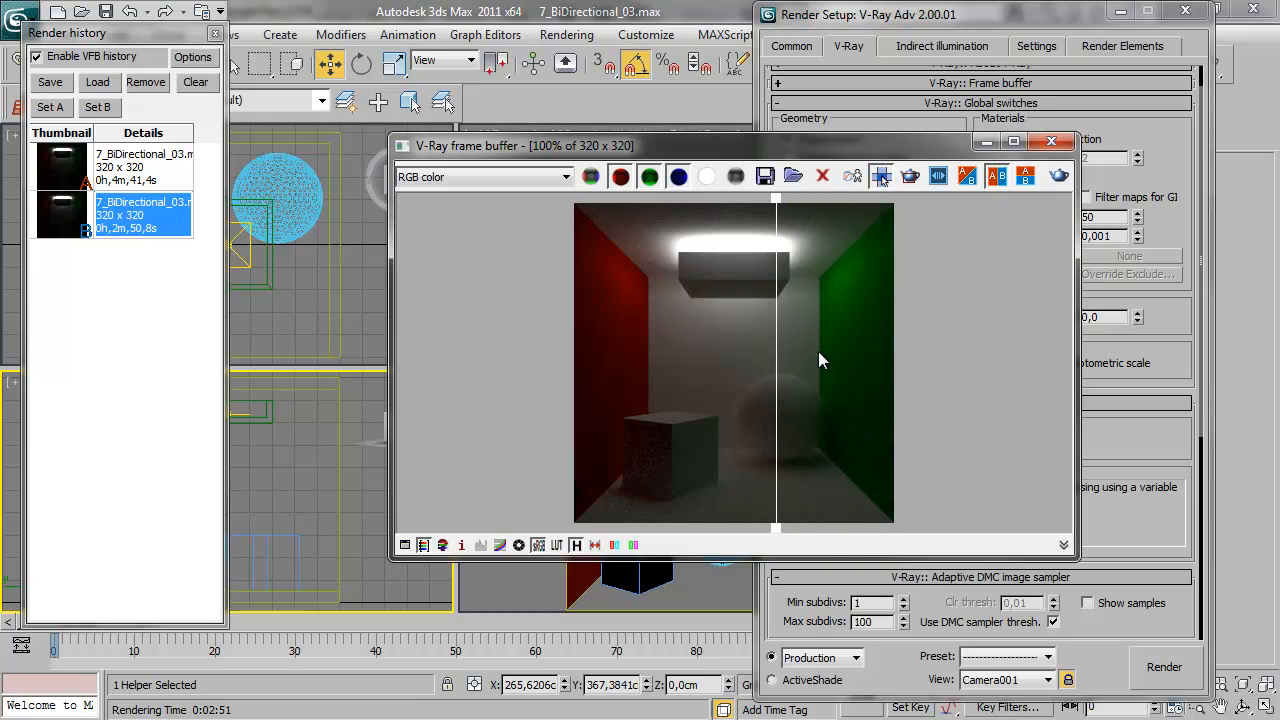
Enable the VRayBPTracer helper and set its number of passes to 200 and its bounces to 16
left_click_drag(995, 20, 1279, 46)
left_click_drag(807, 148, 624, 275)
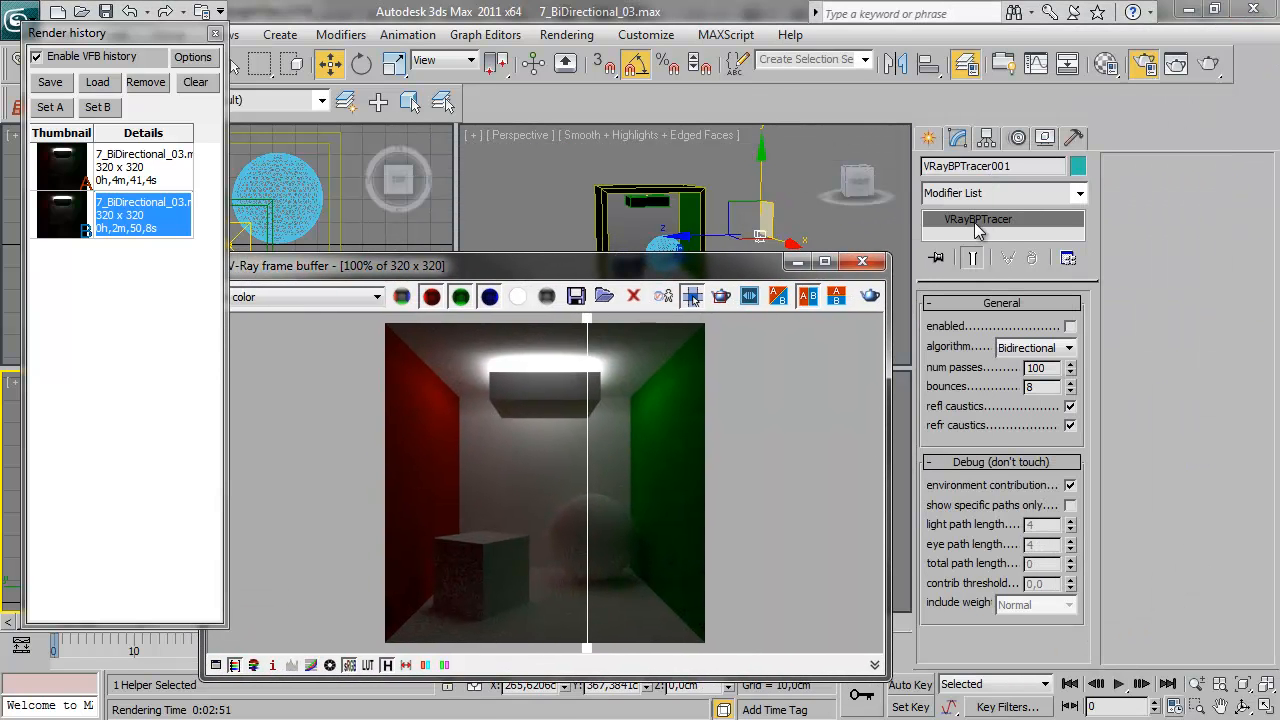
left_click(1071, 327)
left_click_drag(686, 268, 730, 161)
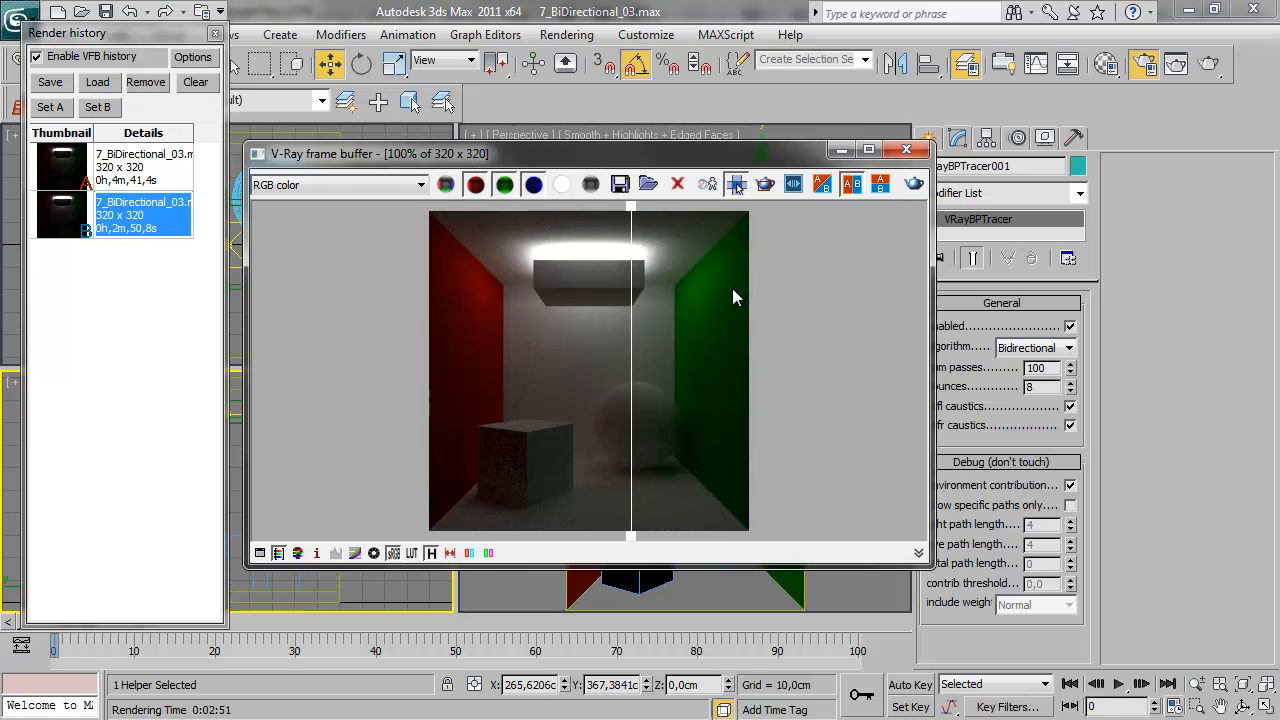
double_click(1038, 368)
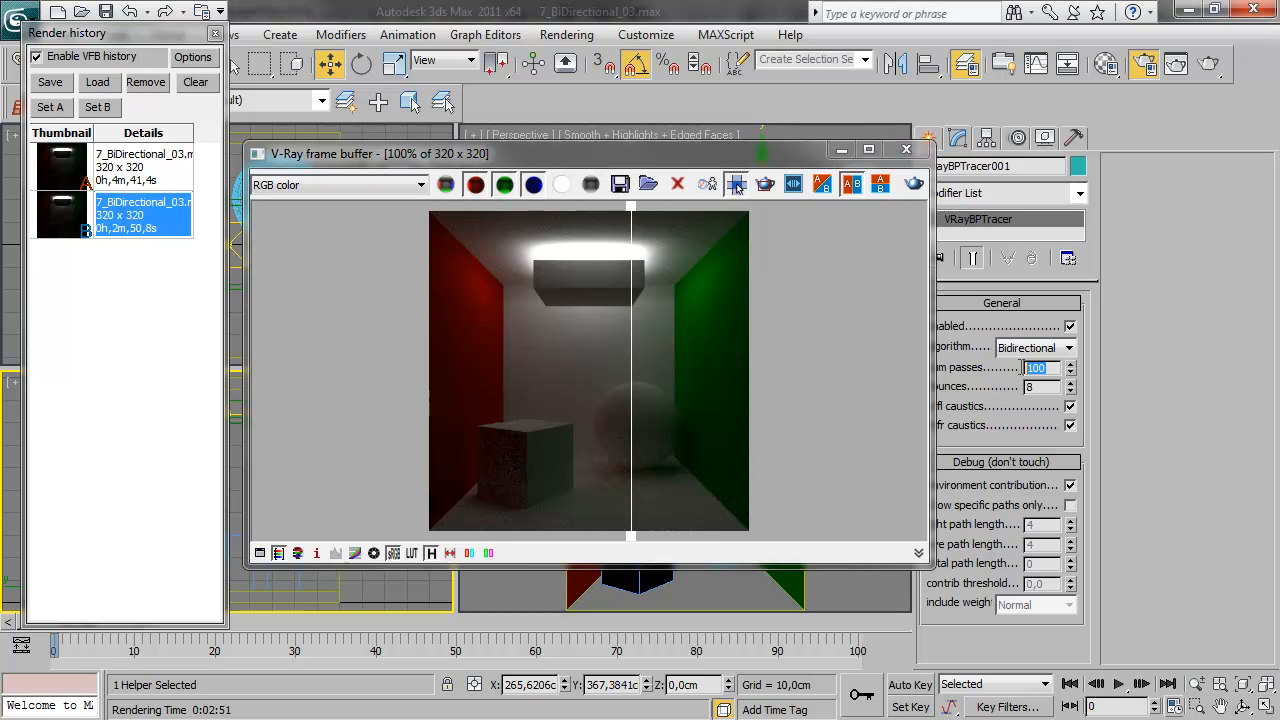
type("200")
double_click(1048, 388)
Render the Camera001 view with bidirectional path tracing and save the finished image to the render history
left_click_drag(605, 157, 608, 174)
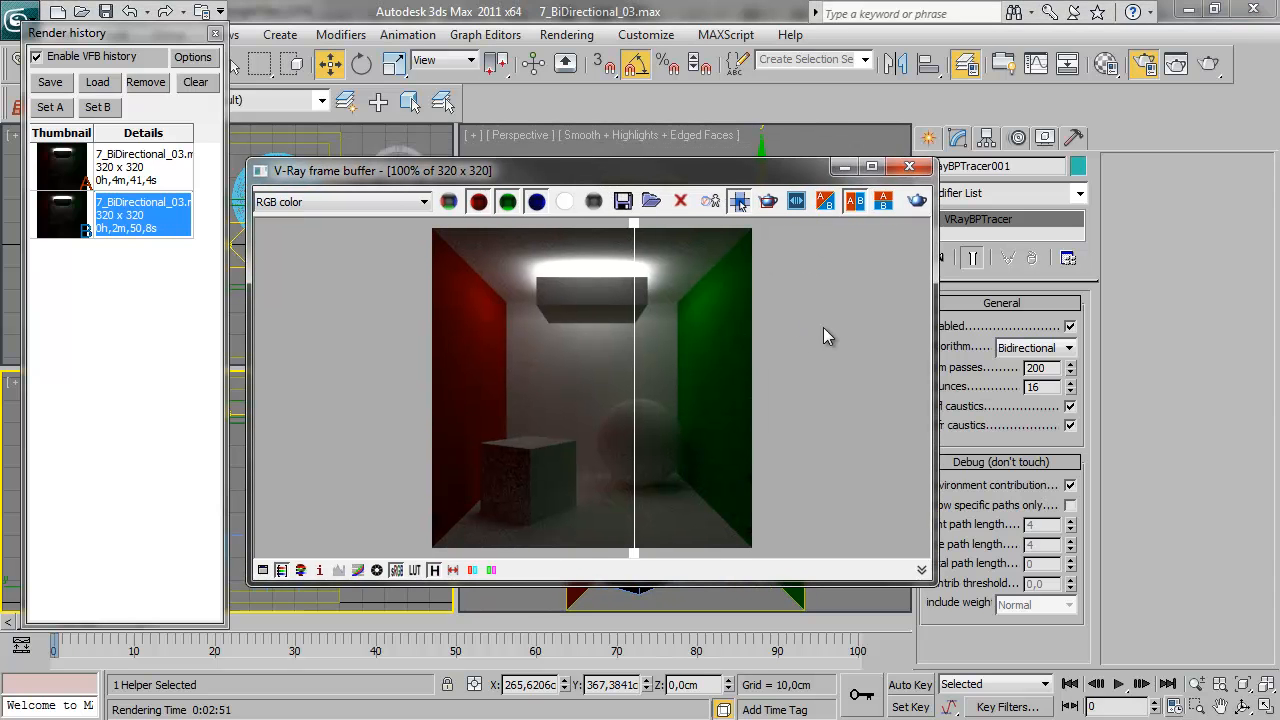
left_click(917, 203)
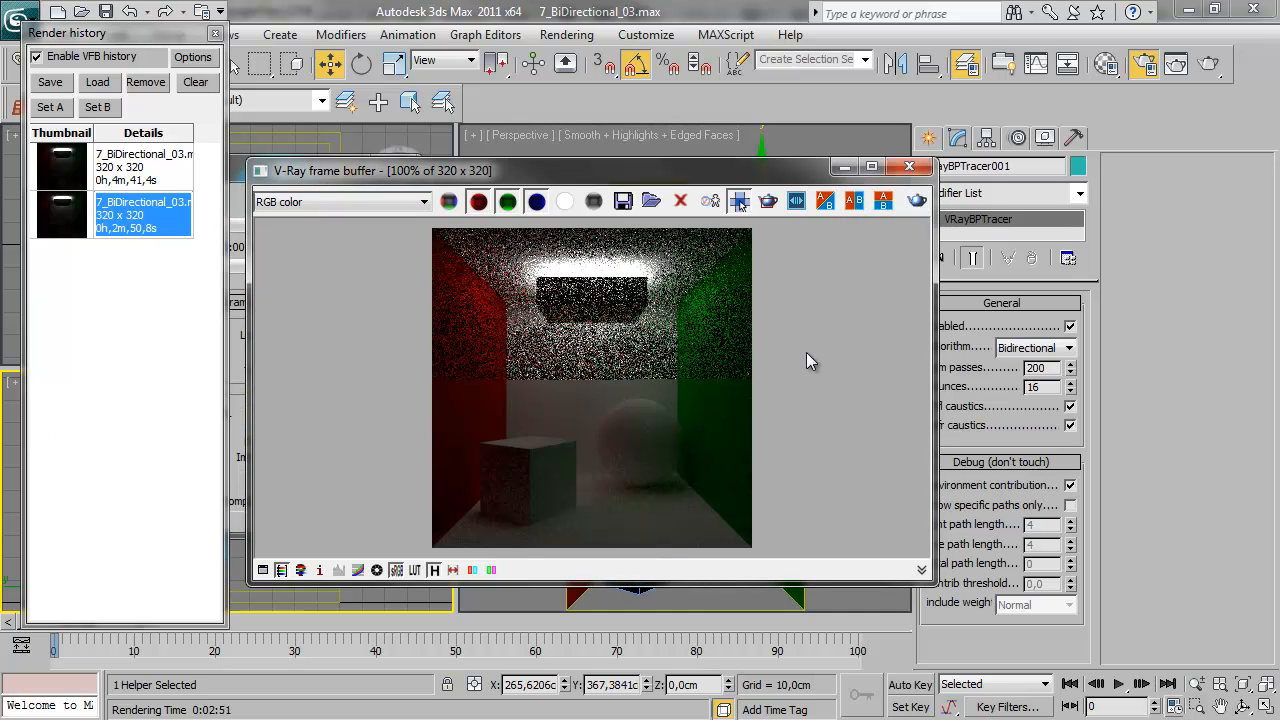
left_click_drag(660, 170, 684, 150)
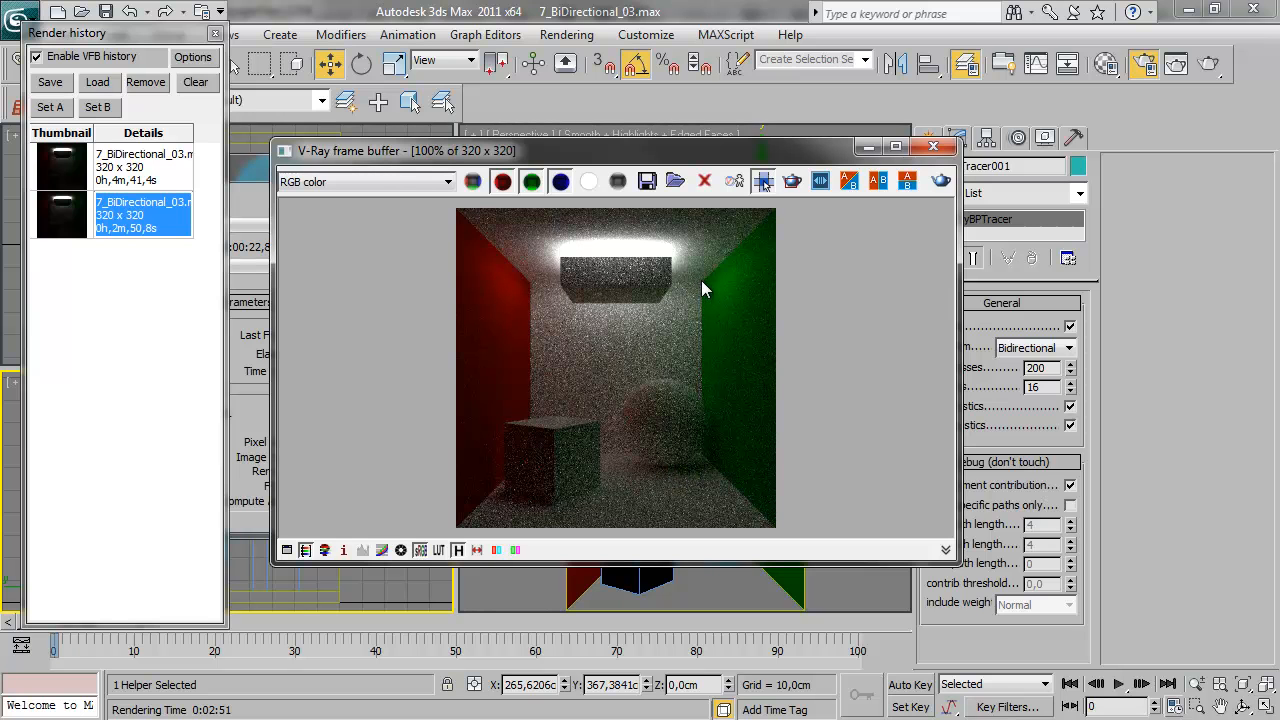
left_click_drag(415, 150, 439, 156)
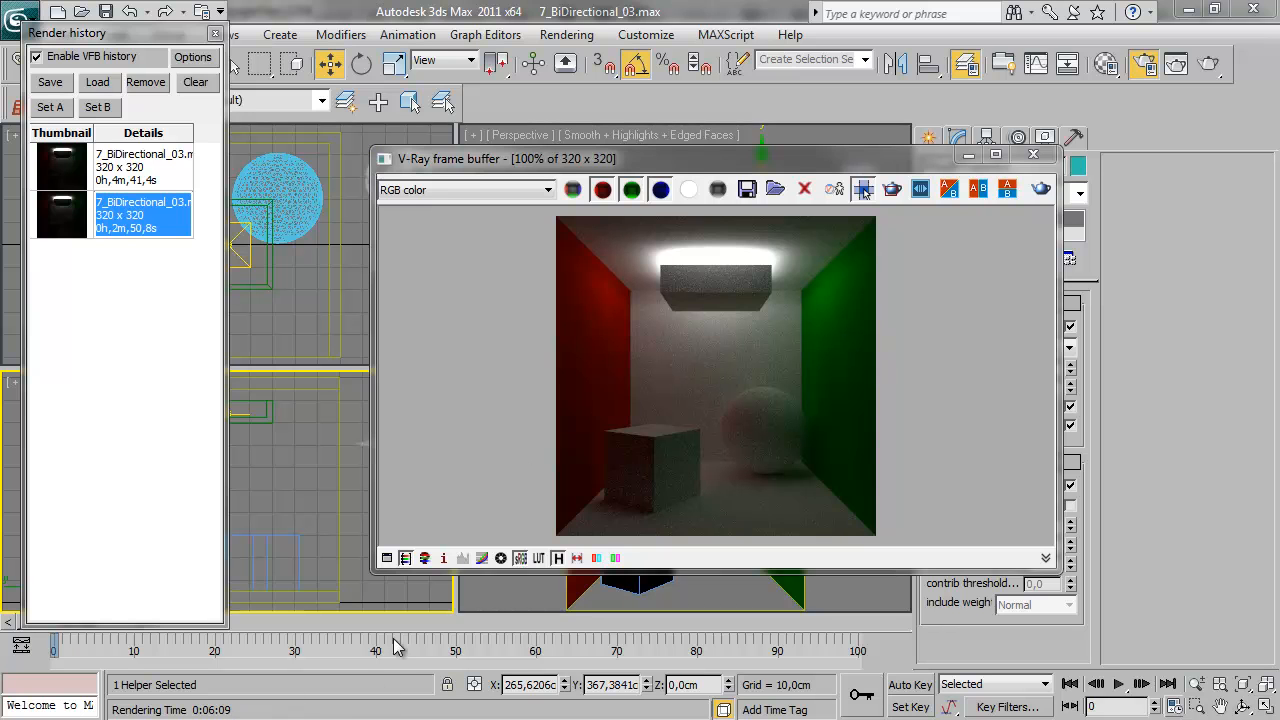
left_click(50, 84)
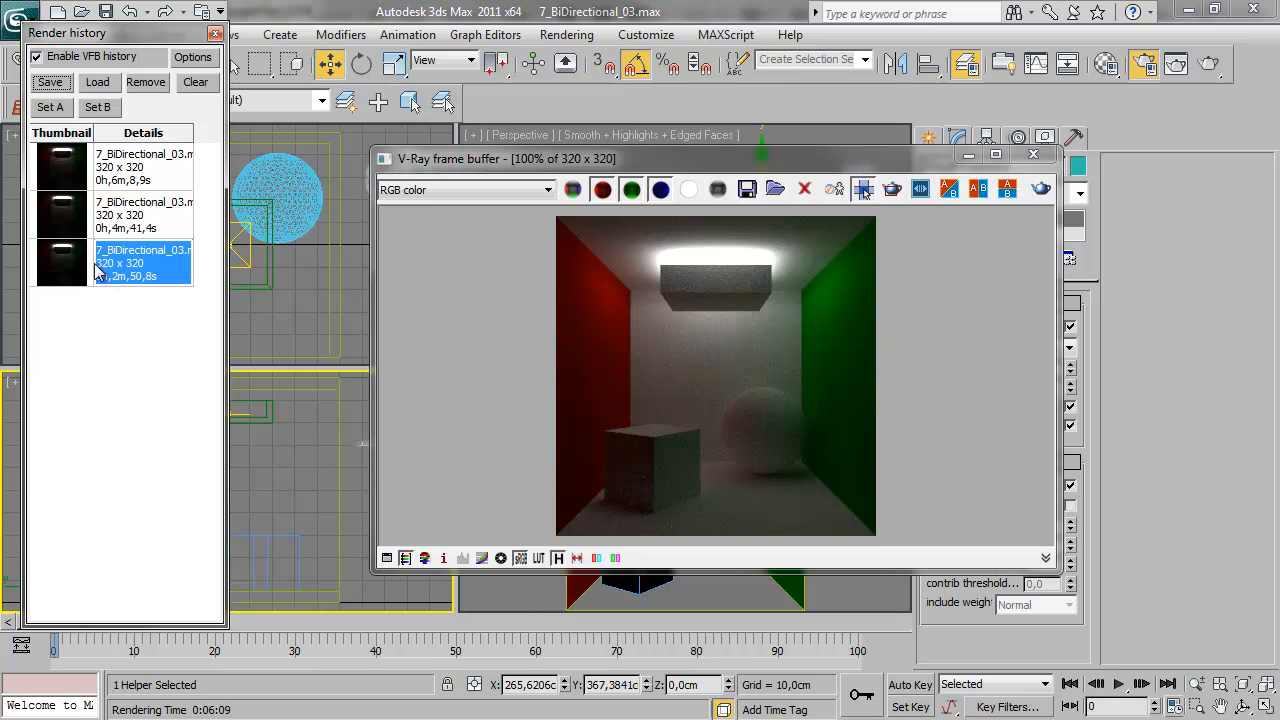
Compare the Light cache render as image A with the bidirectional render as image B around the box and back wall
left_click(52, 107)
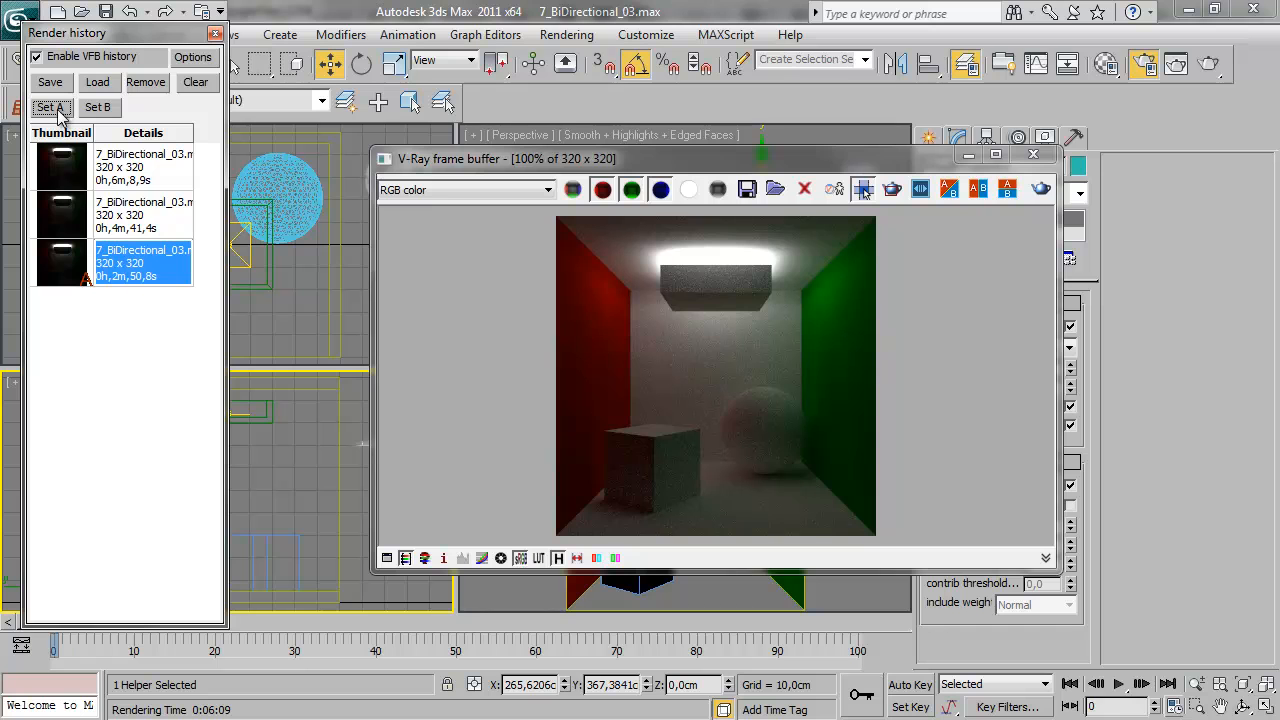
left_click(78, 160)
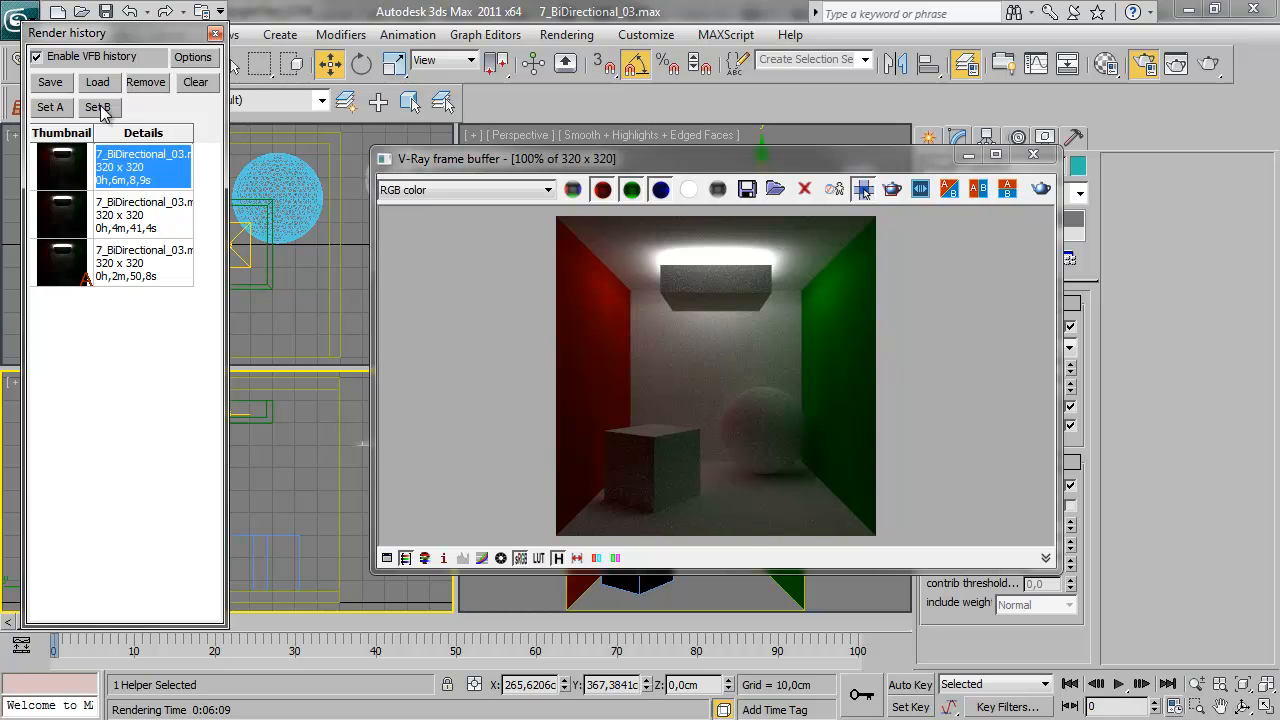
left_click(99, 107)
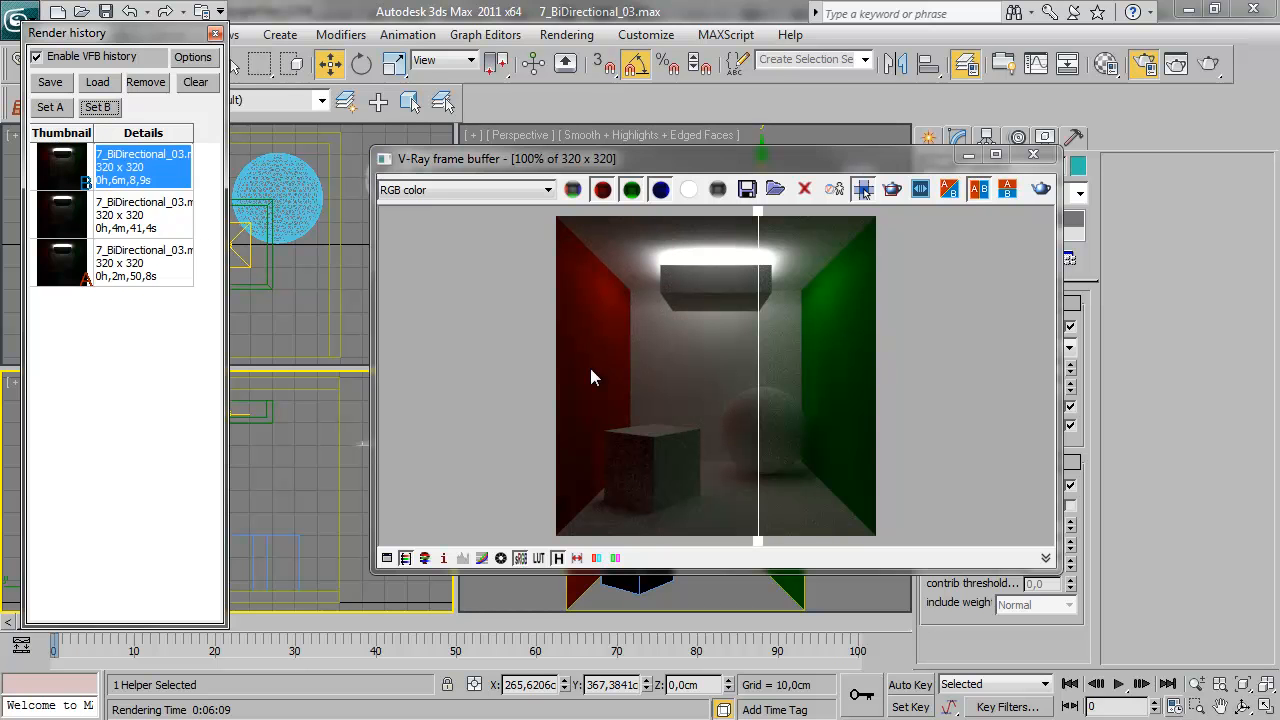
left_click_drag(758, 417, 705, 451)
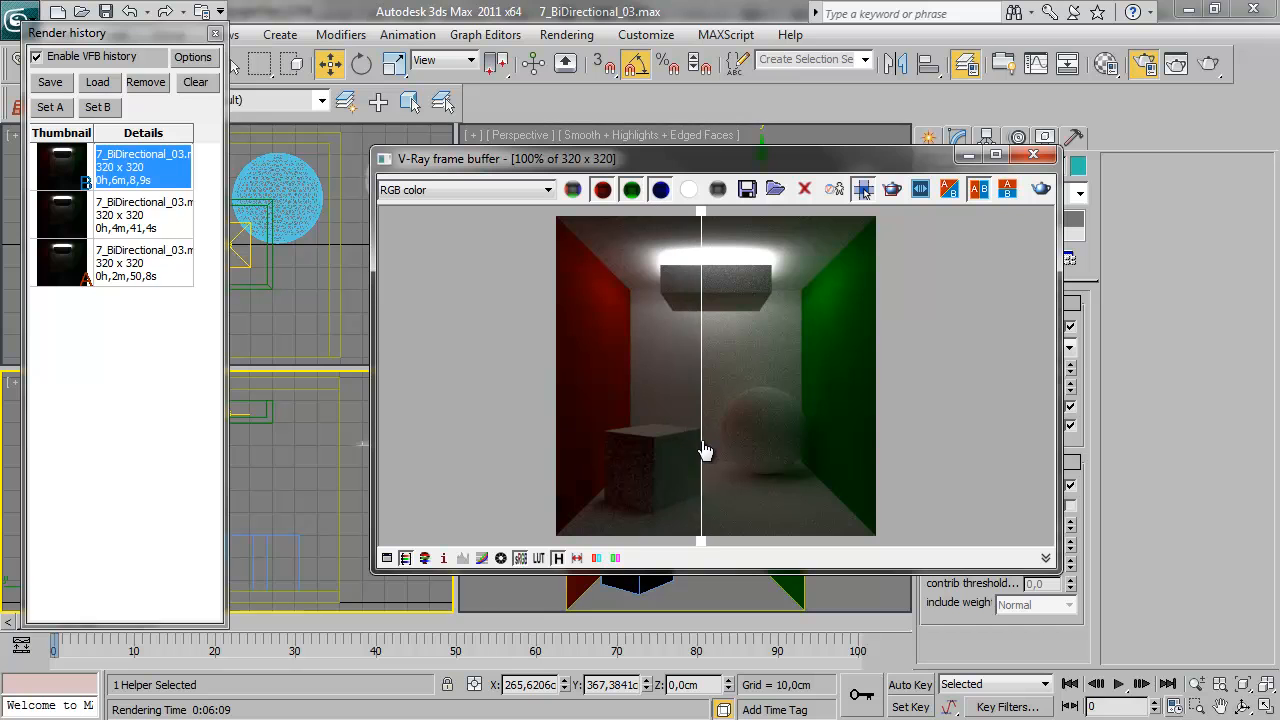
left_click_drag(699, 381, 649, 472)
left_click_drag(650, 356, 716, 377)
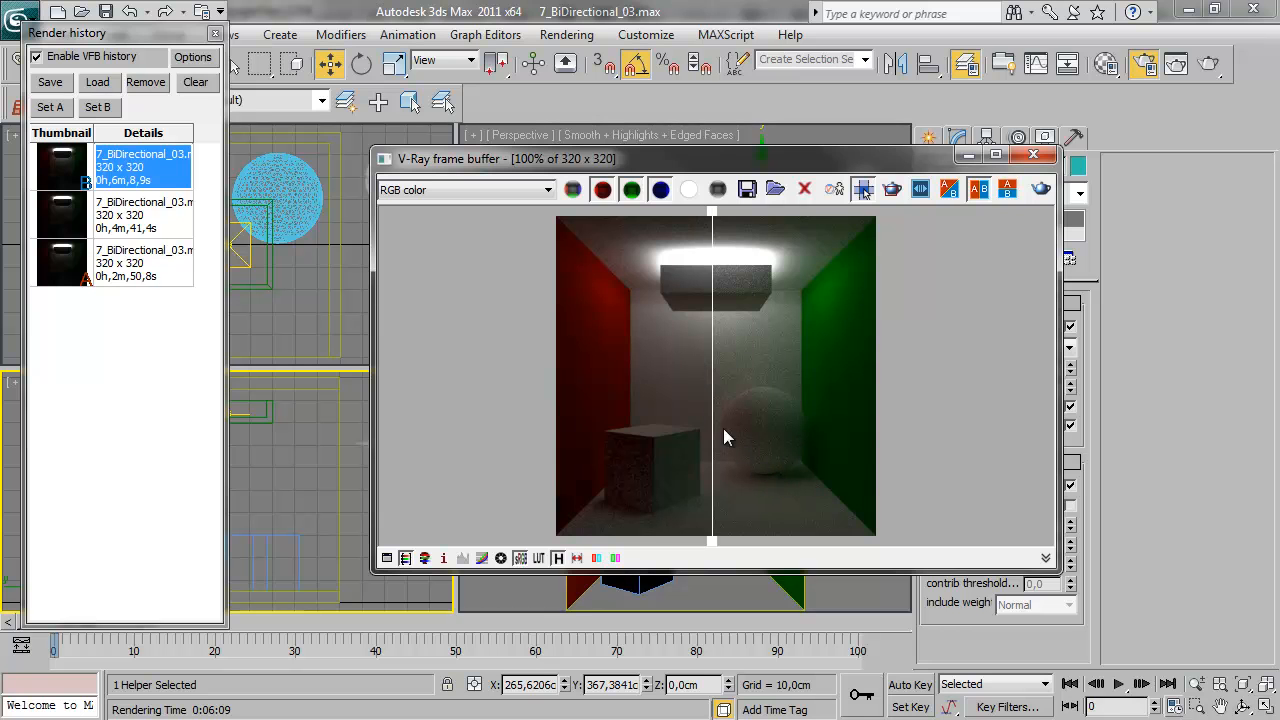
Set the Brute force render as image A for comparison against the bidirectional render
left_click(86, 210)
left_click(50, 107)
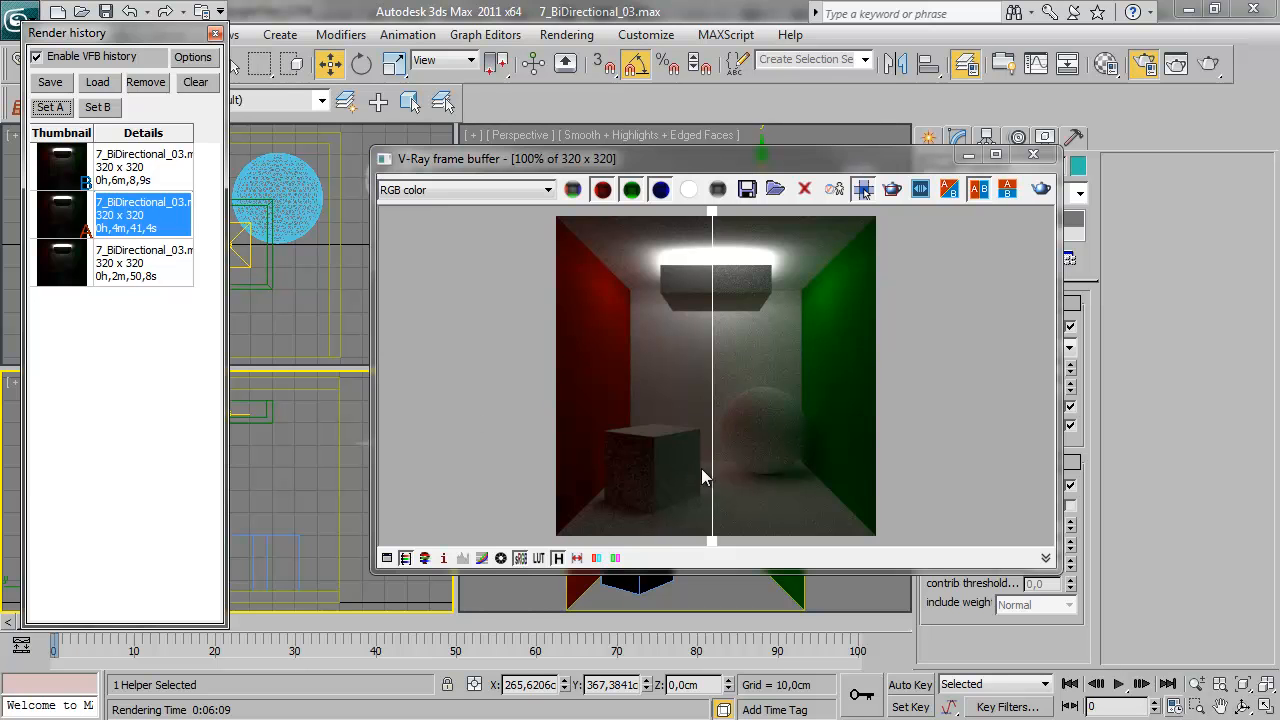
Compare the Brute force render with the bidirectional render by sweeping the A/B divider across the box, sphere and walls
left_click_drag(715, 411, 856, 486)
scroll(775, 483, "up", 1)
mouse_move(861, 439)
left_mouse_down()
mouse_move(806, 443)
mouse_move(871, 451)
mouse_move(800, 474)
mouse_move(778, 500)
mouse_move(777, 480)
mouse_move(740, 471)
mouse_move(829, 471)
mouse_move(789, 478)
mouse_move(851, 440)
left_mouse_up()
scroll(809, 380, "down", 1)
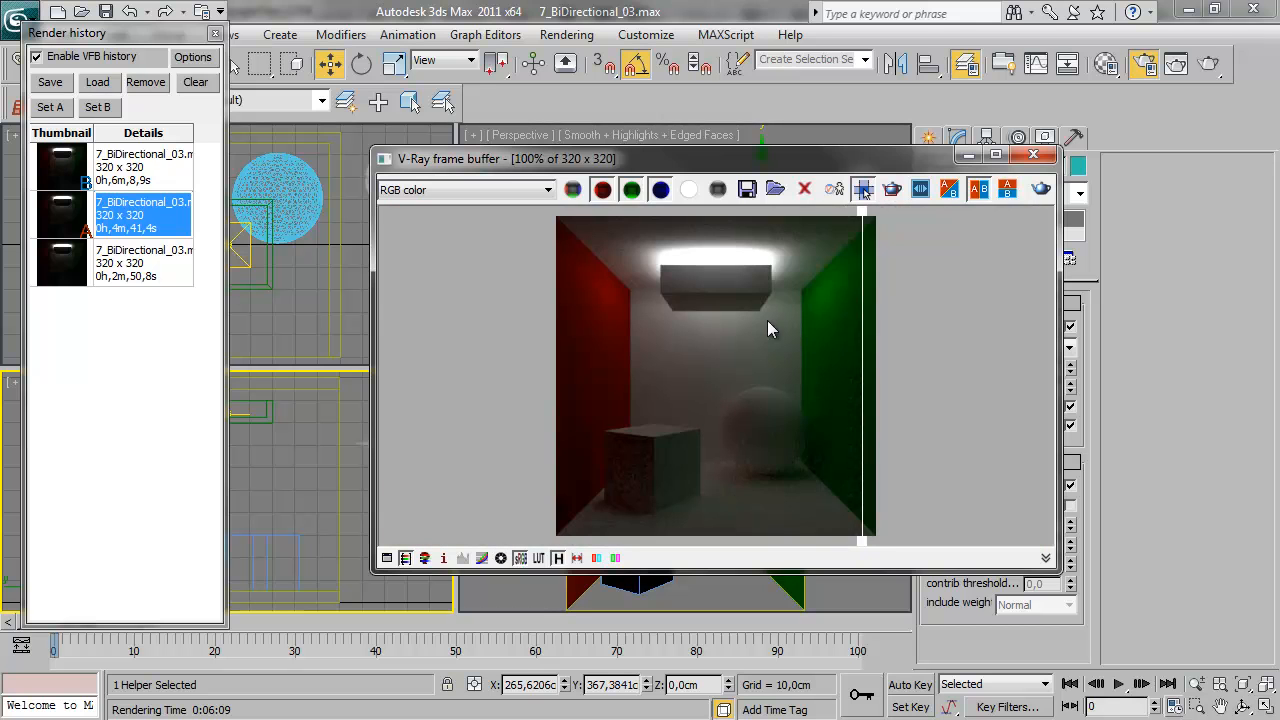
left_click_drag(863, 337, 601, 350)
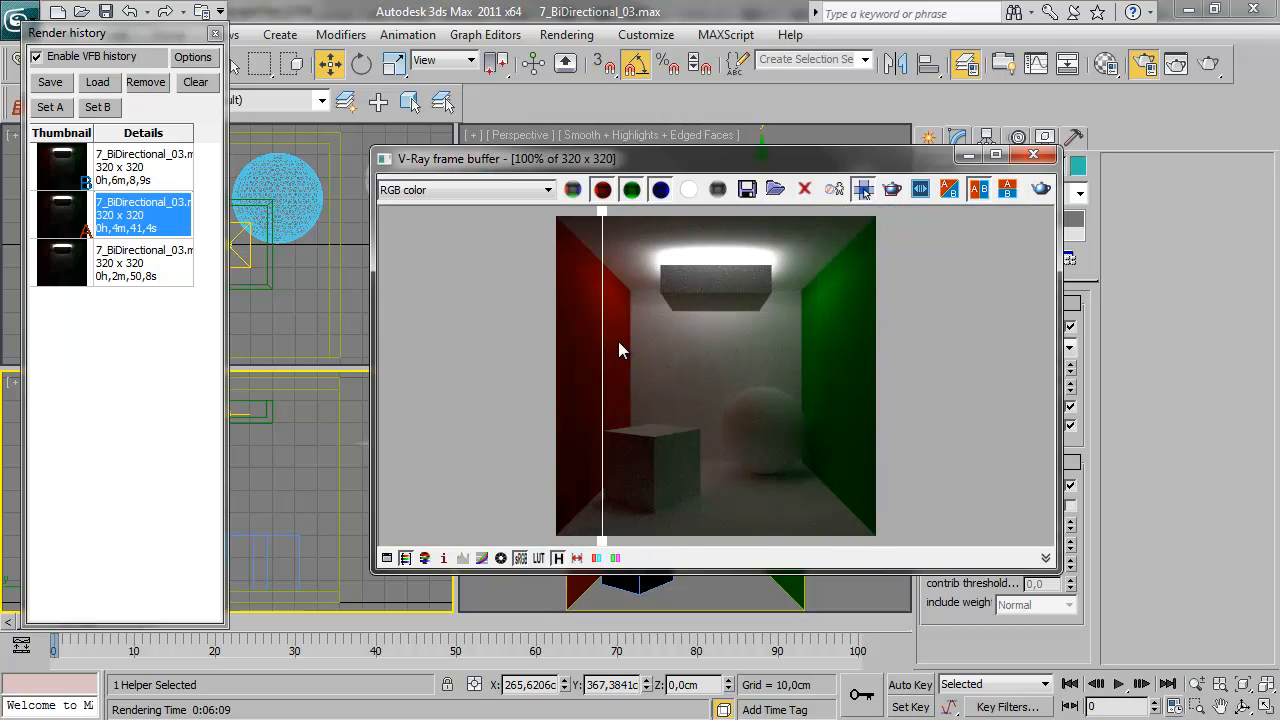
left_click_drag(796, 162, 604, 147)
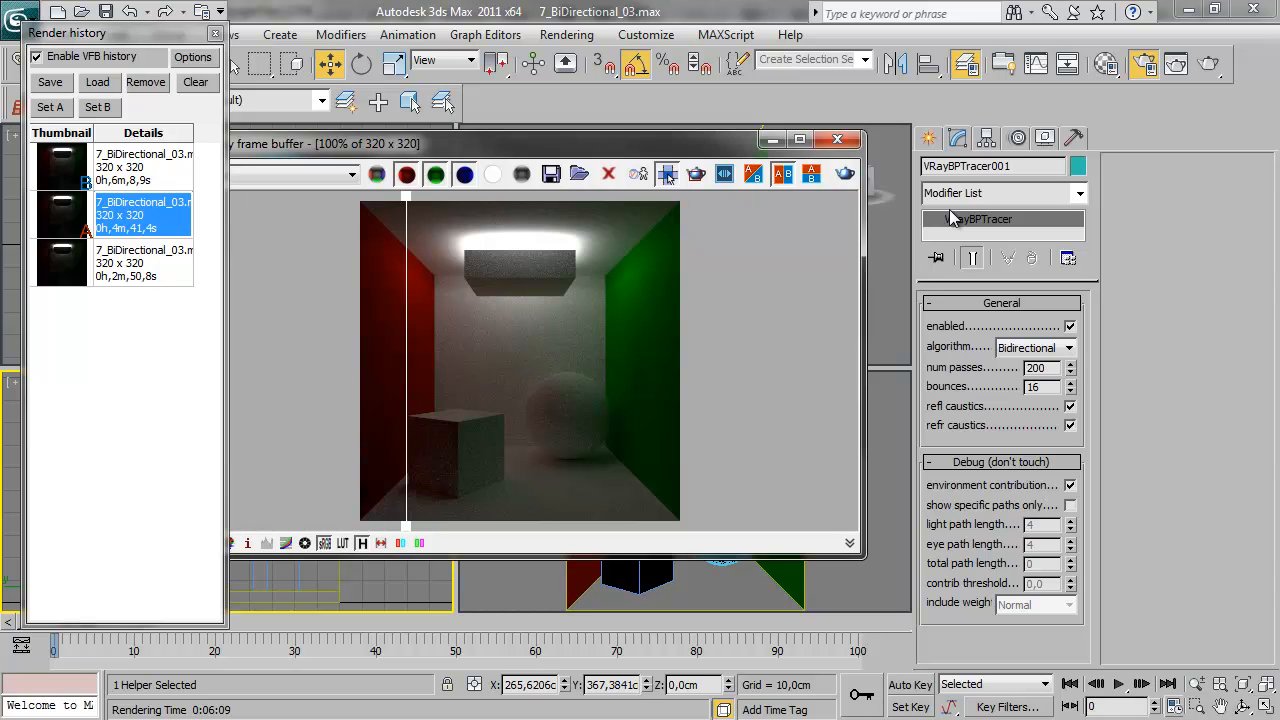
left_click_drag(406, 352, 489, 350)
left_click_drag(497, 404, 426, 300)
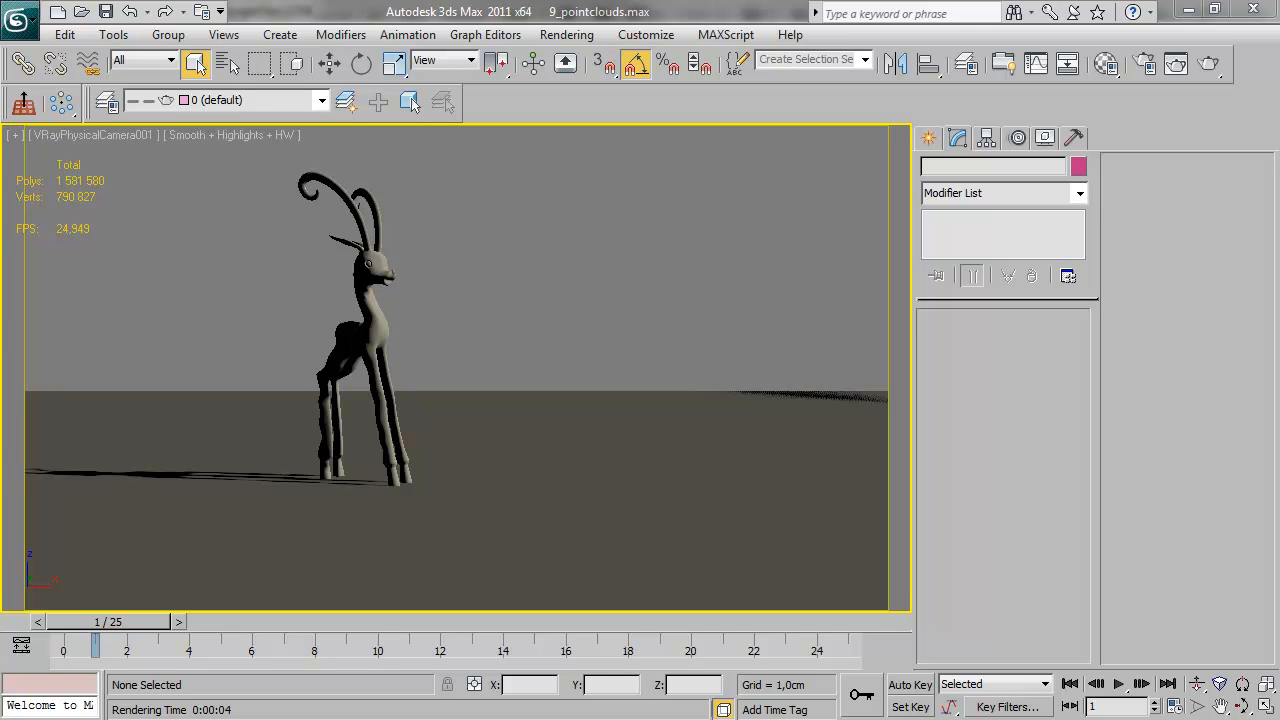
Export the Deer mesh as Deer.vrmesh with point clouds enabled, lowest level point size 2.0, and automatic proxy creation
left_click(369, 328)
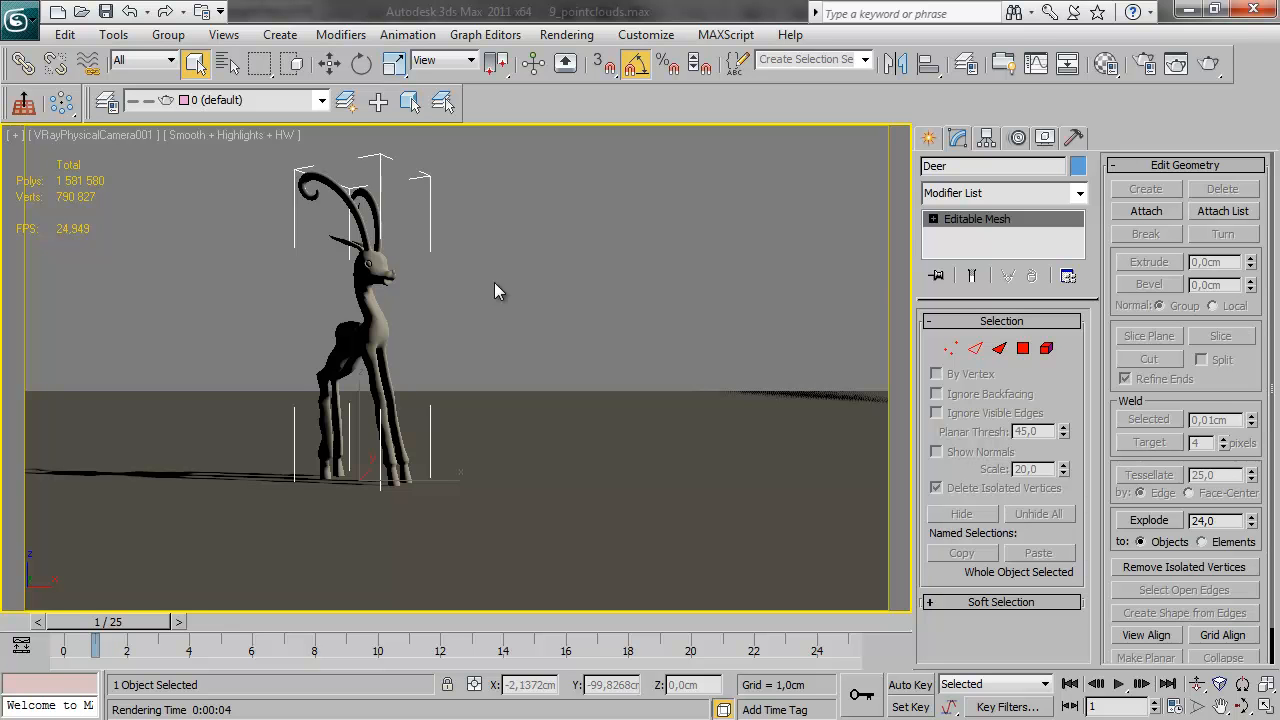
right_click(370, 295)
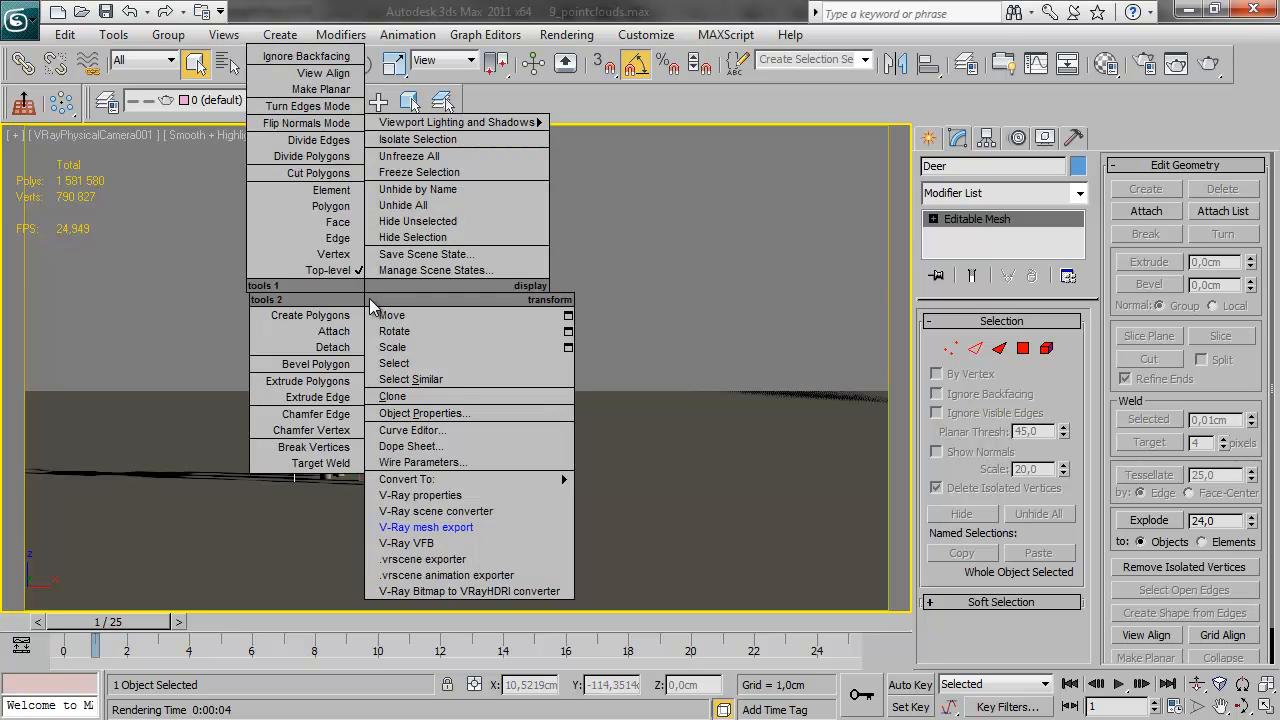
left_click(474, 525)
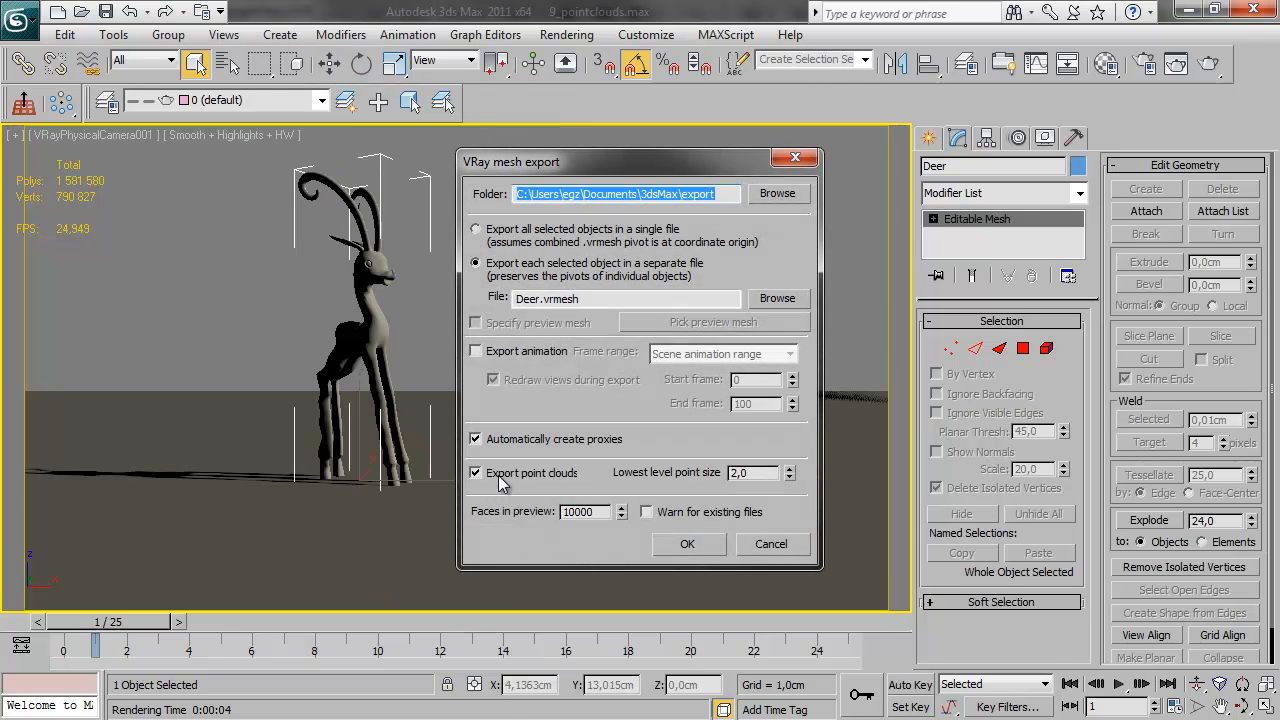
left_click_drag(577, 164, 568, 140)
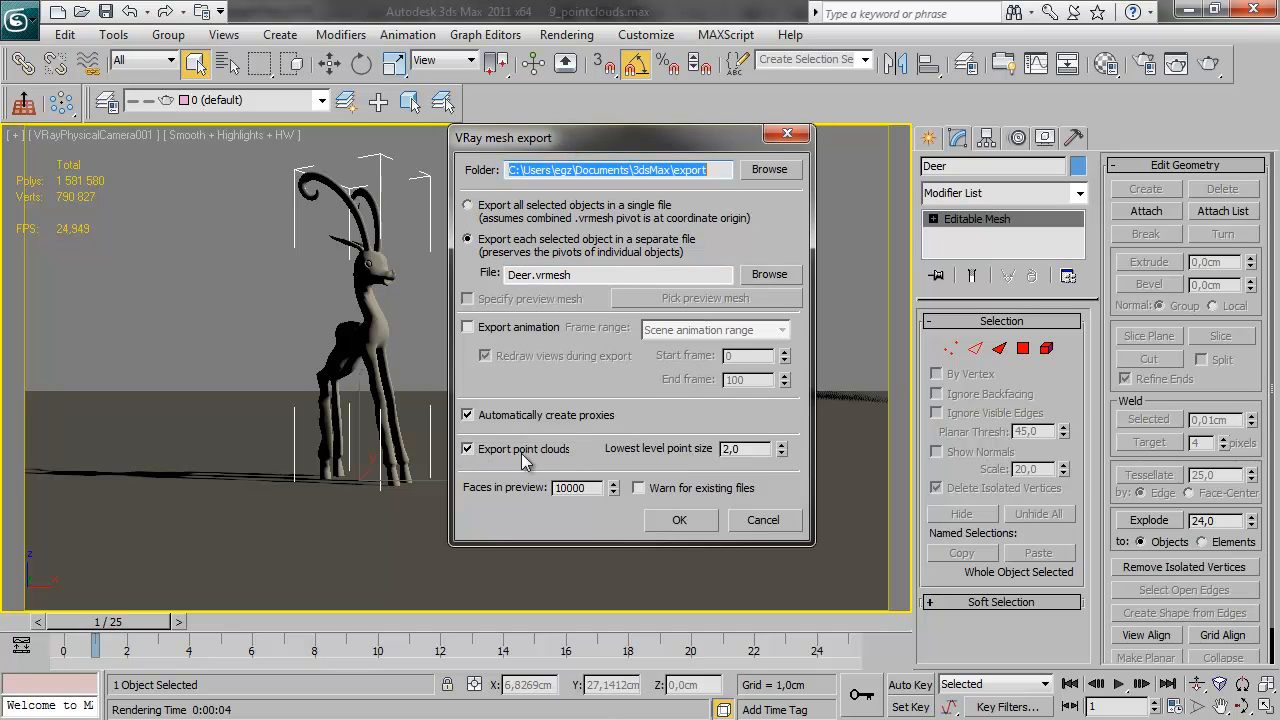
left_click(467, 449)
left_click(467, 449)
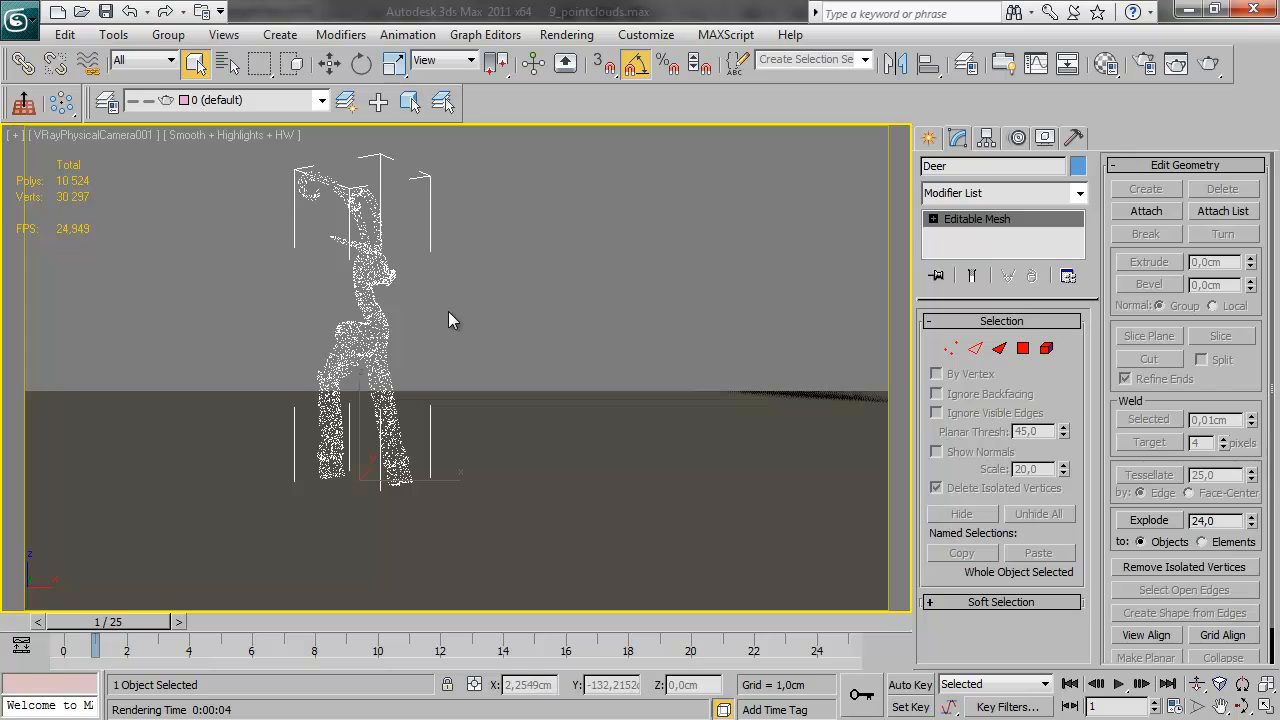
Set the point cloud level multiplier of the deer proxy to 1 and render the camera view
left_click_drag(454, 309, 251, 330)
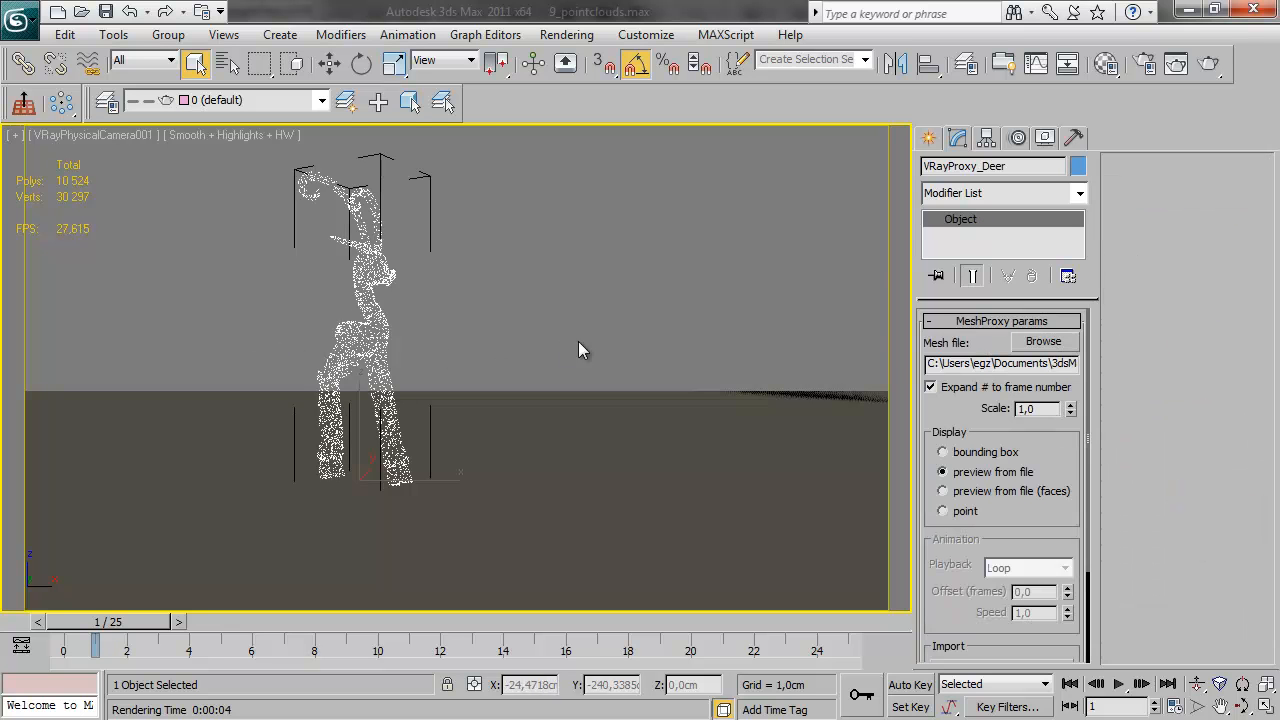
left_click_drag(1008, 298, 1008, 241)
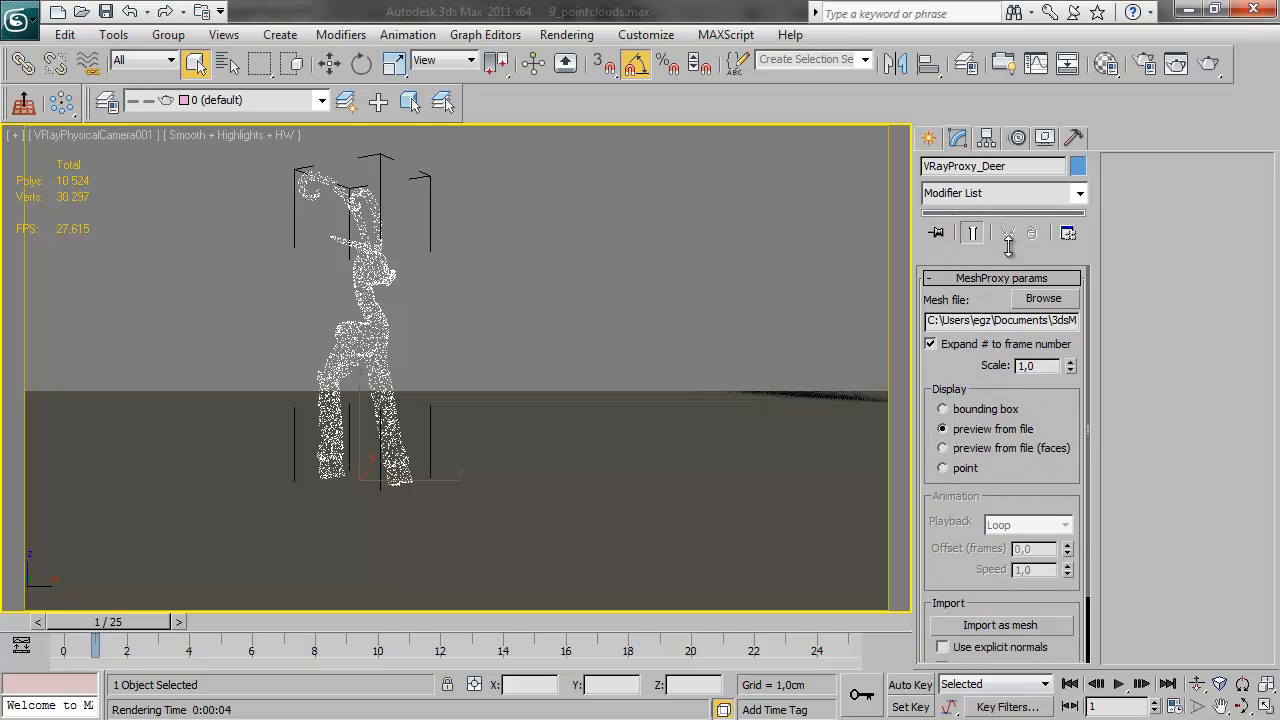
left_click_drag(1070, 480, 1069, 474)
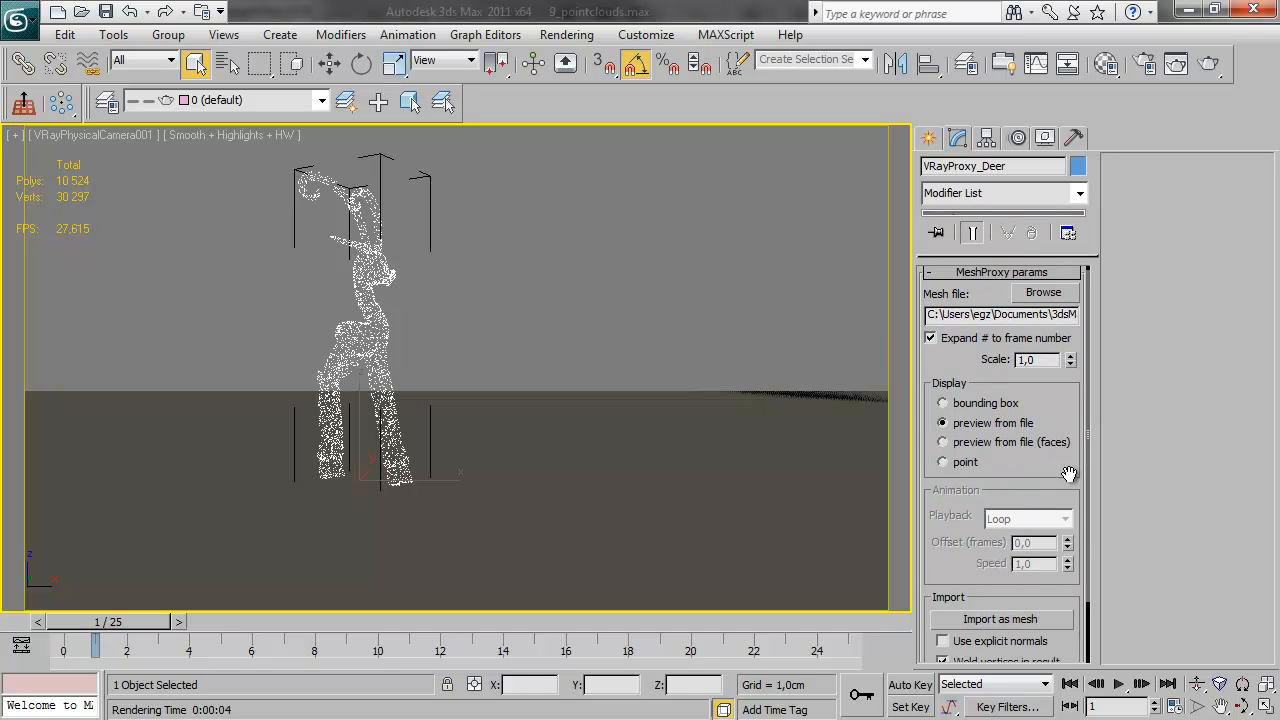
left_click(1045, 278)
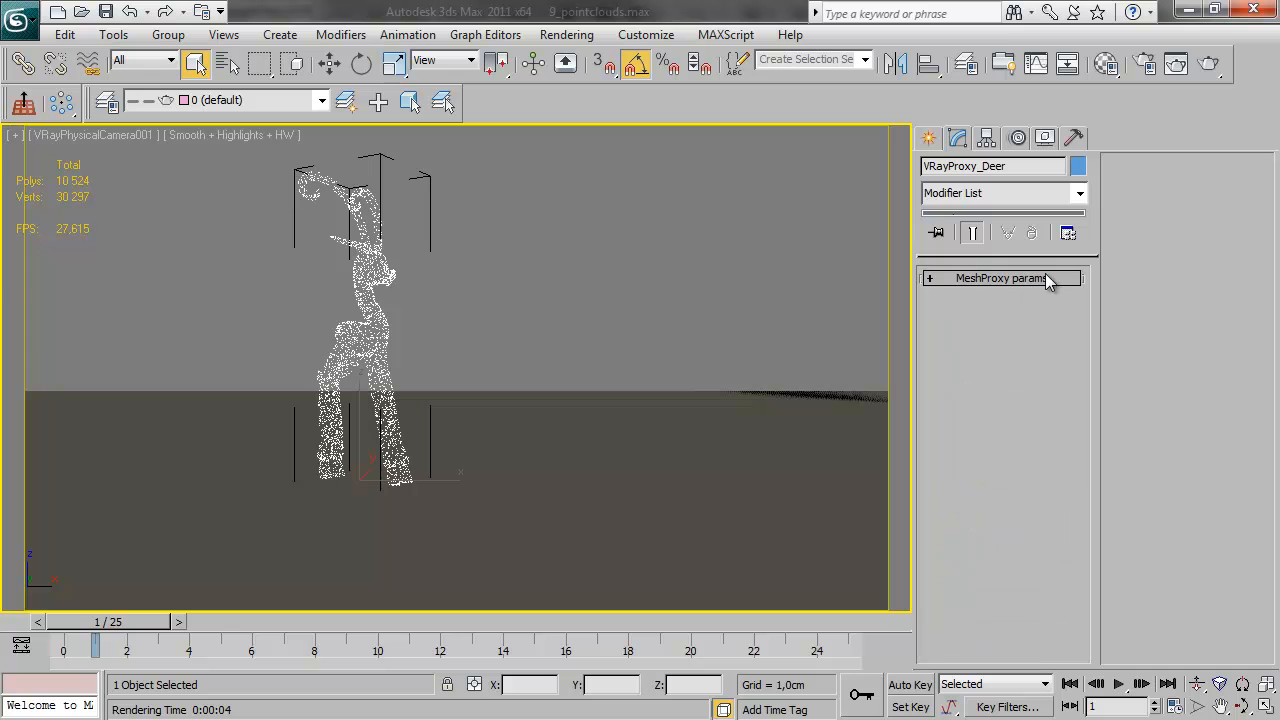
left_click(1045, 278)
scroll(1079, 329, "down", 2)
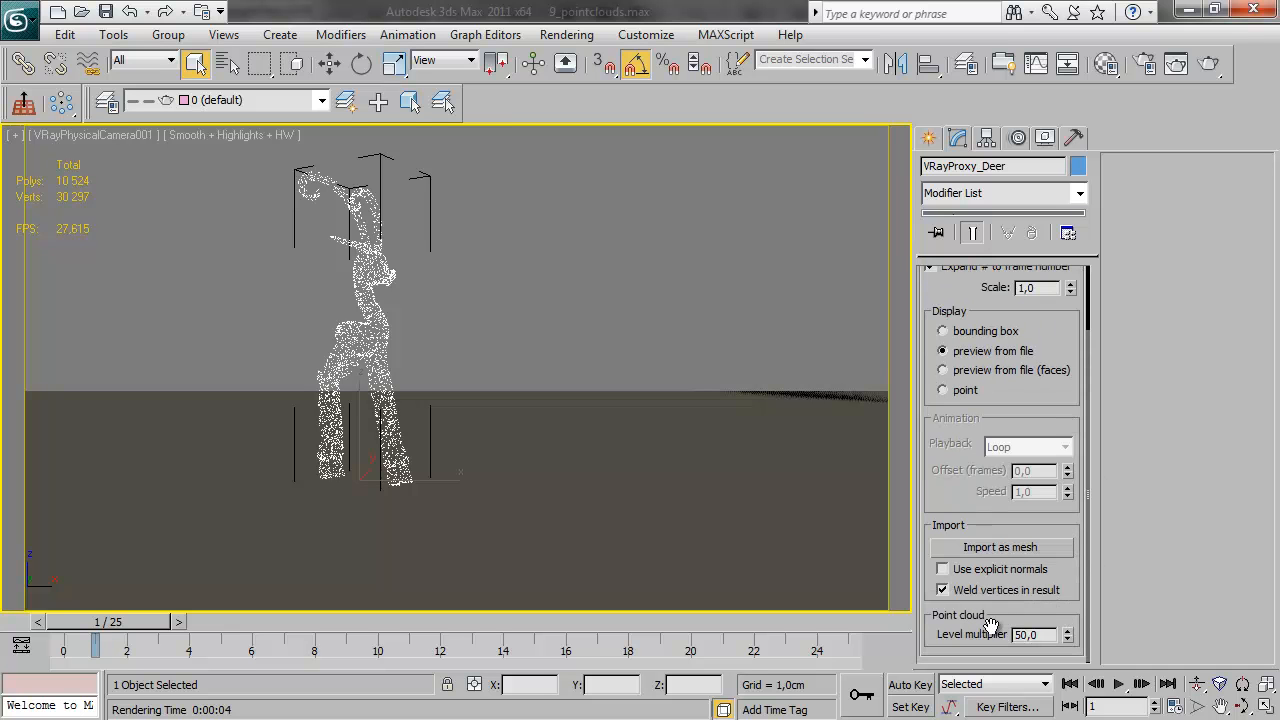
double_click(1052, 636)
type("1")
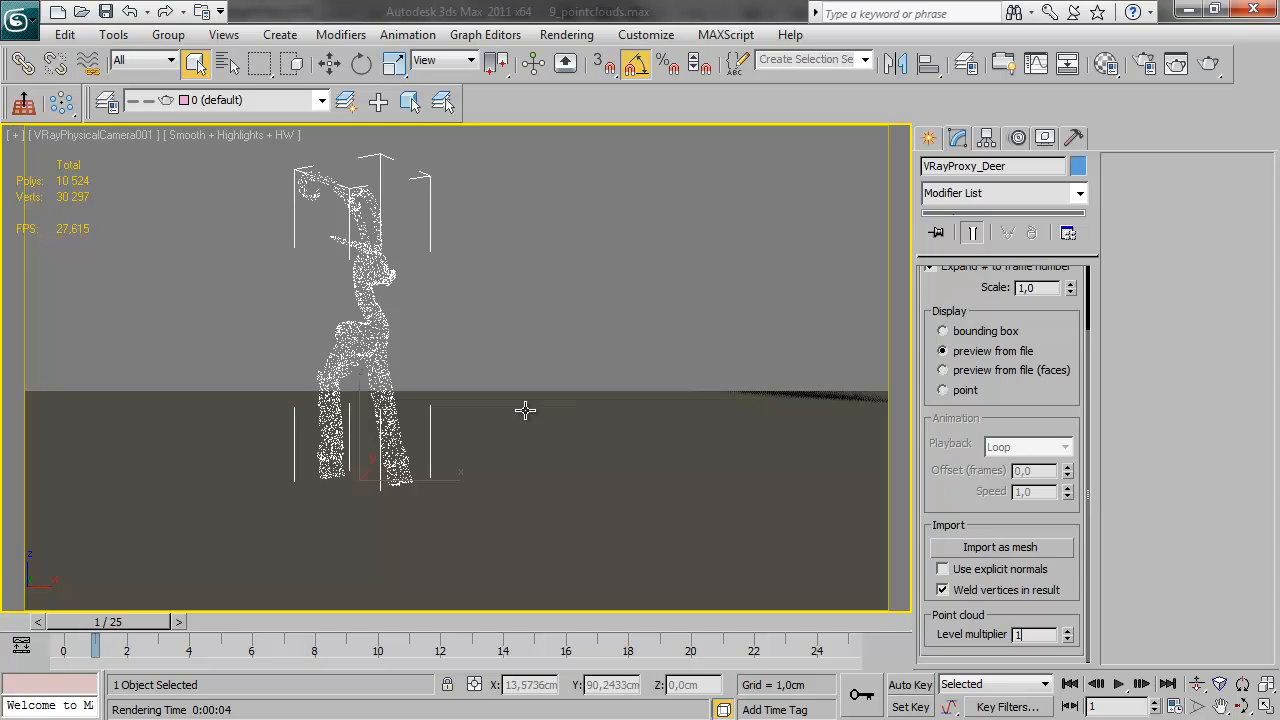
left_click(1210, 62)
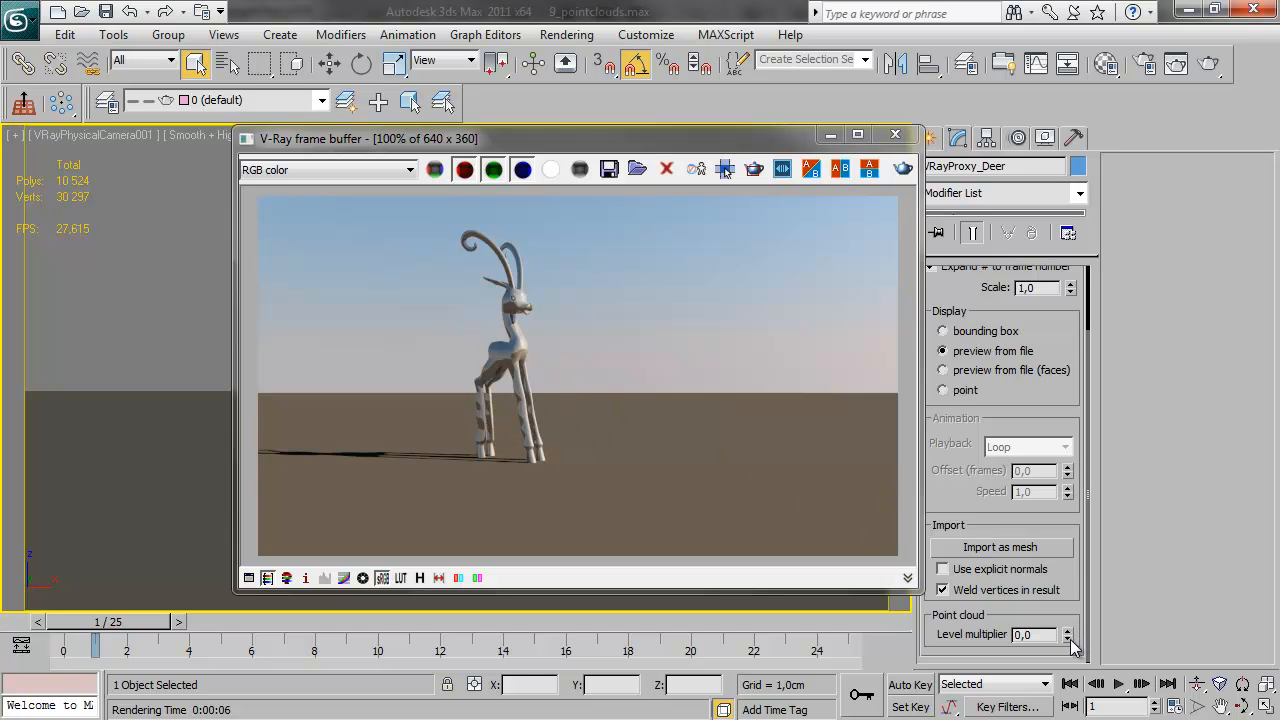
Render the deer proxy with level multipliers of 0 and 50, checking the alpha channel of the 50 render
left_click(903, 168)
double_click(1030, 635)
type("50")
left_click(903, 167)
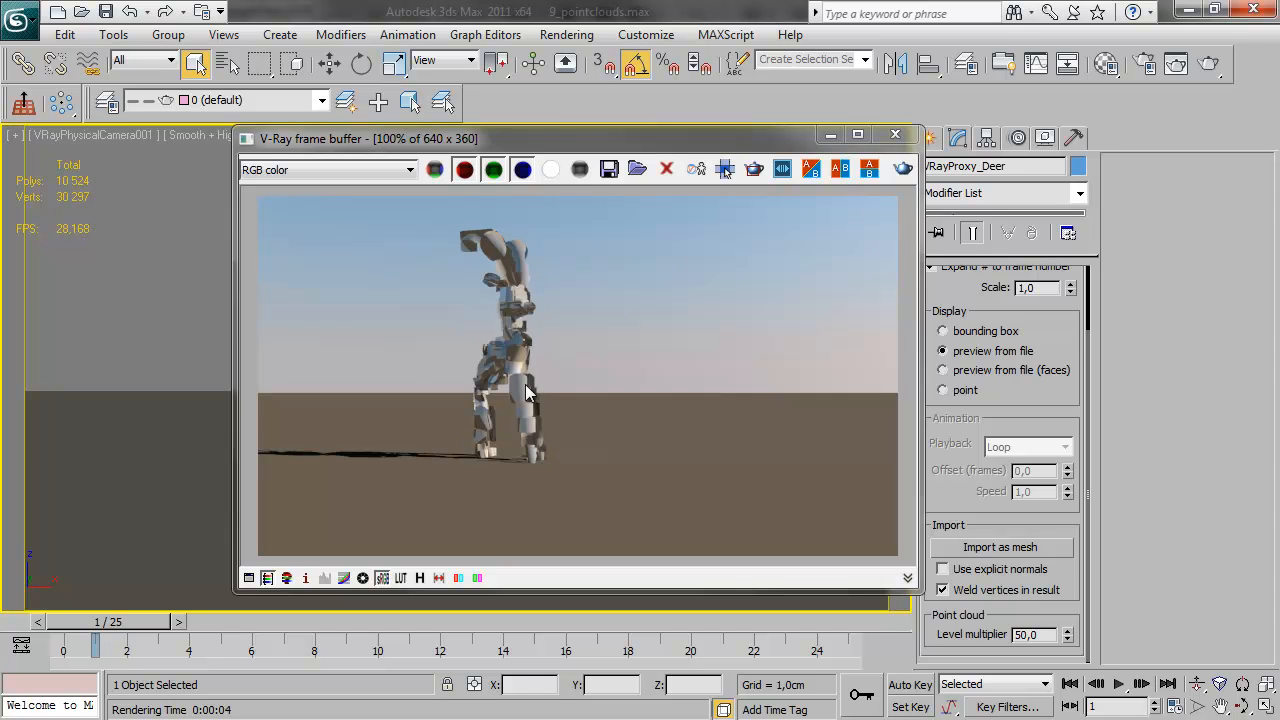
left_click(550, 170)
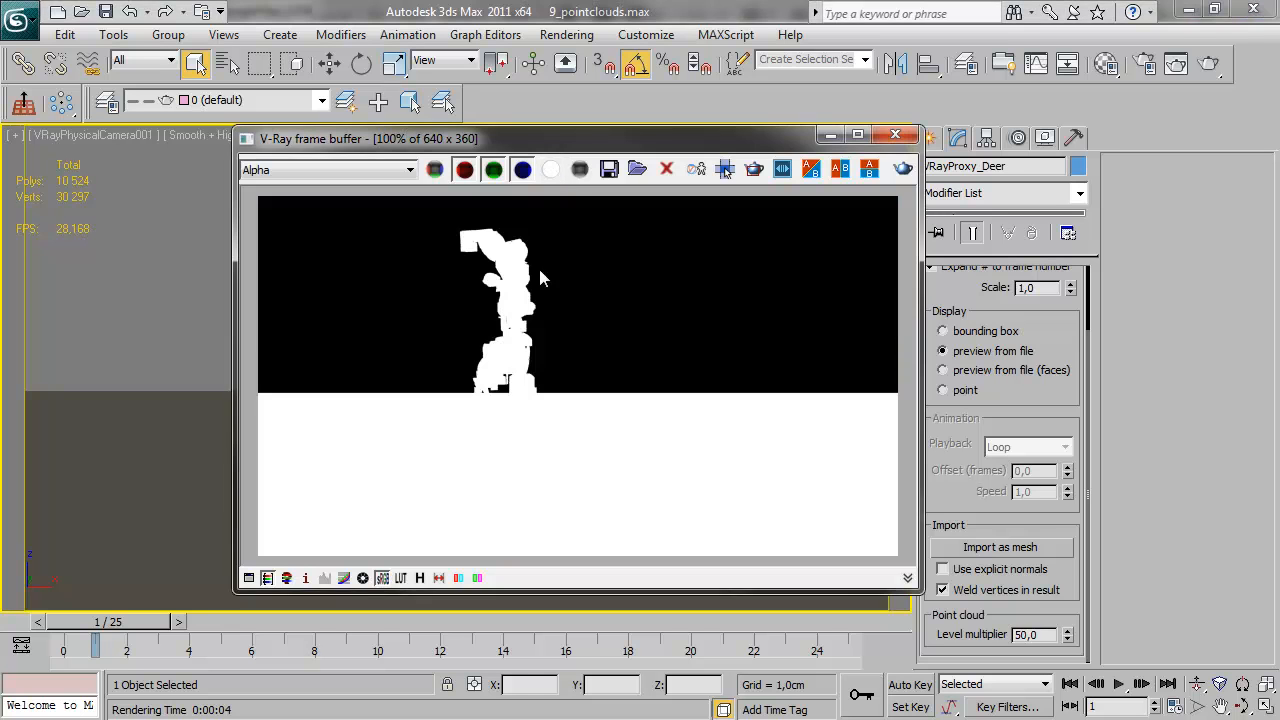
left_click(434, 169)
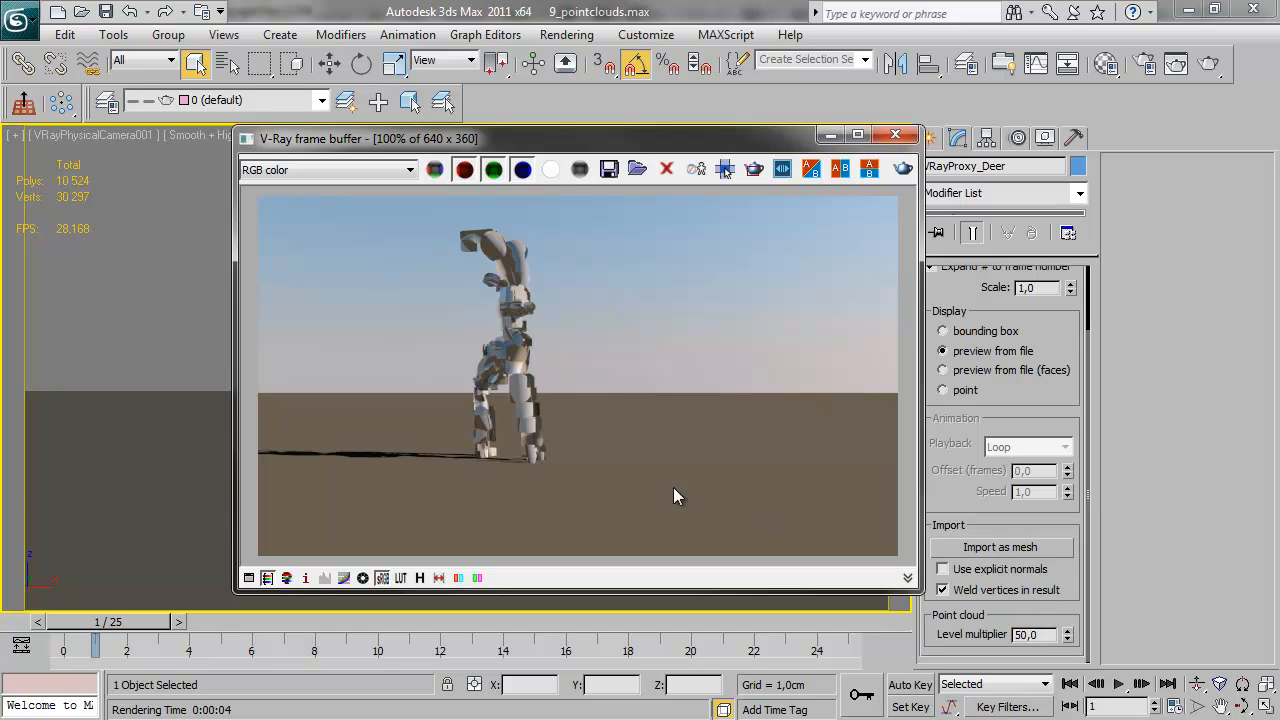
Set the deer proxy's point cloud level multiplier to 1
left_click_drag(1030, 635, 944, 628)
type("1")
key("Return")
Move the deer proxy far from the camera, to about 218.7 cm in Y, and render it
left_click_drag(605, 137, 932, 157)
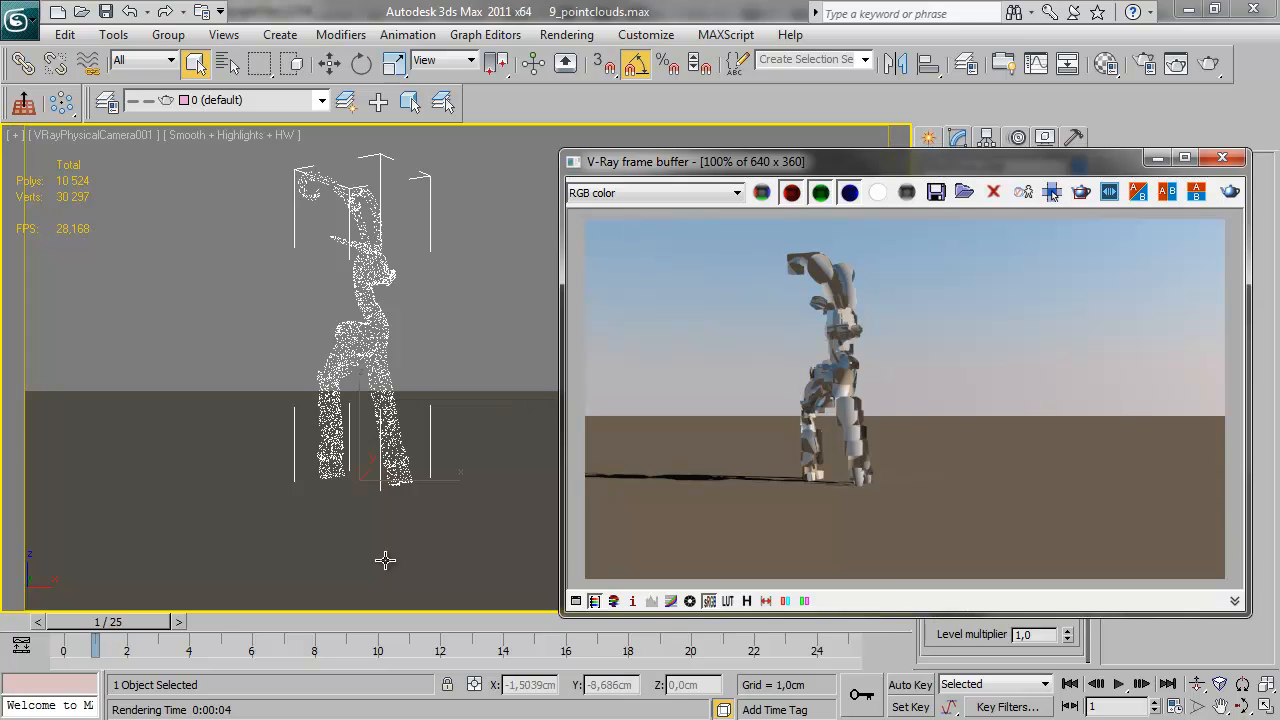
left_click(382, 320)
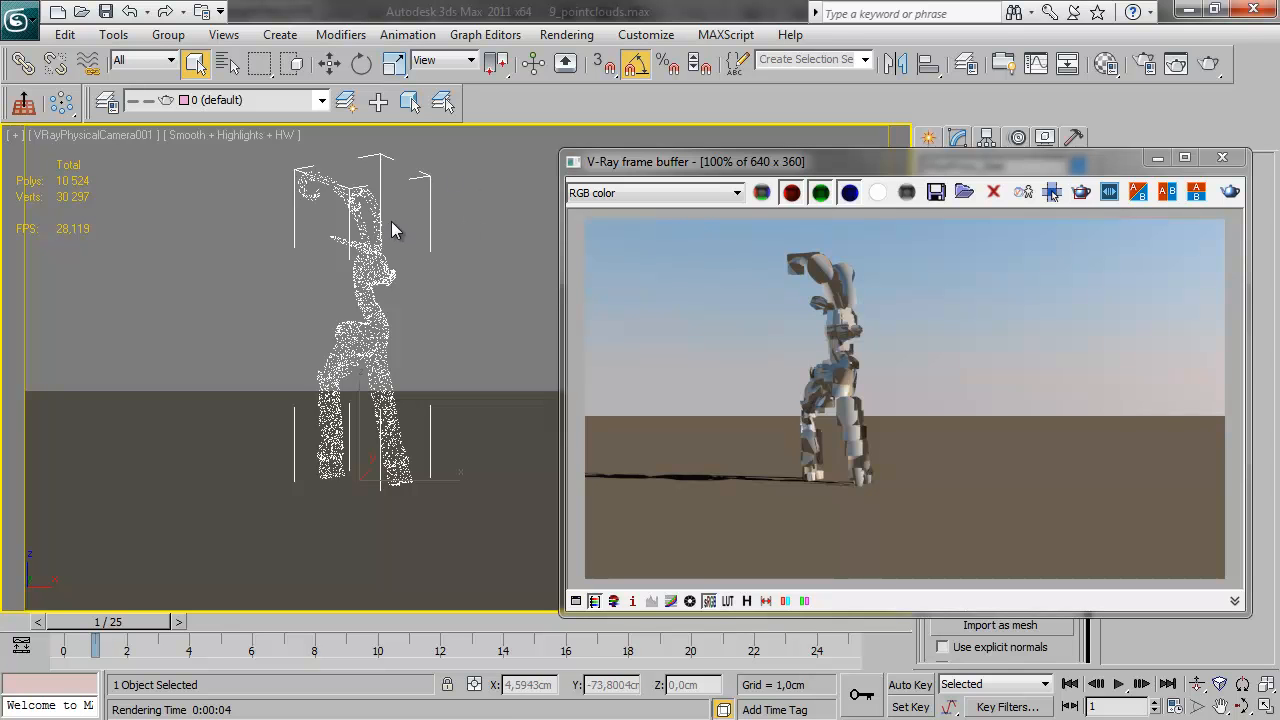
left_click(330, 63)
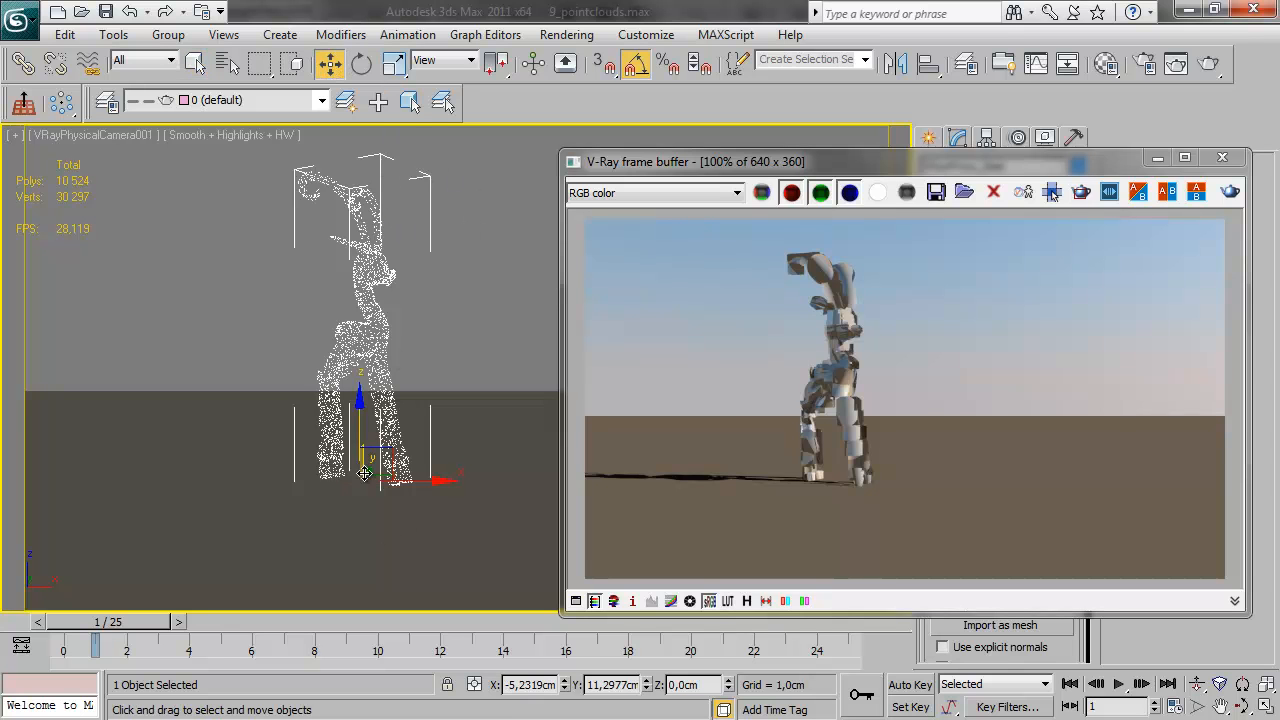
left_click_drag(364, 467, 448, 365)
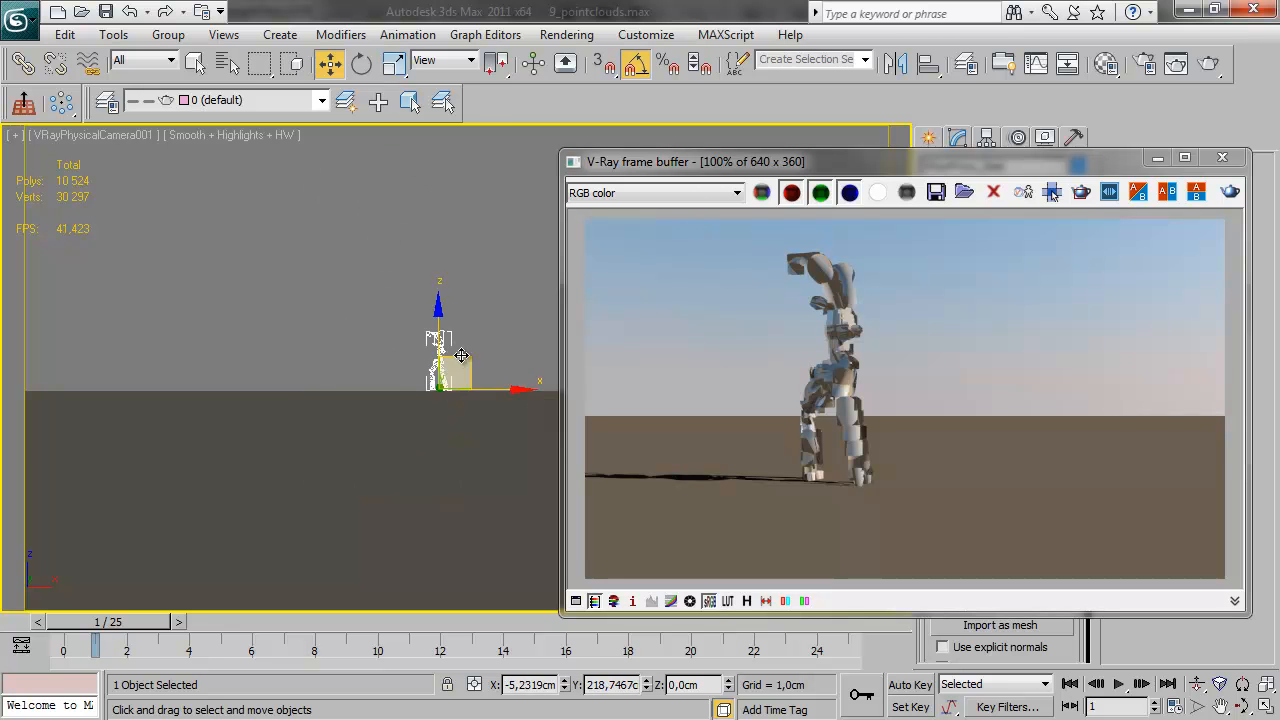
left_click(1230, 192)
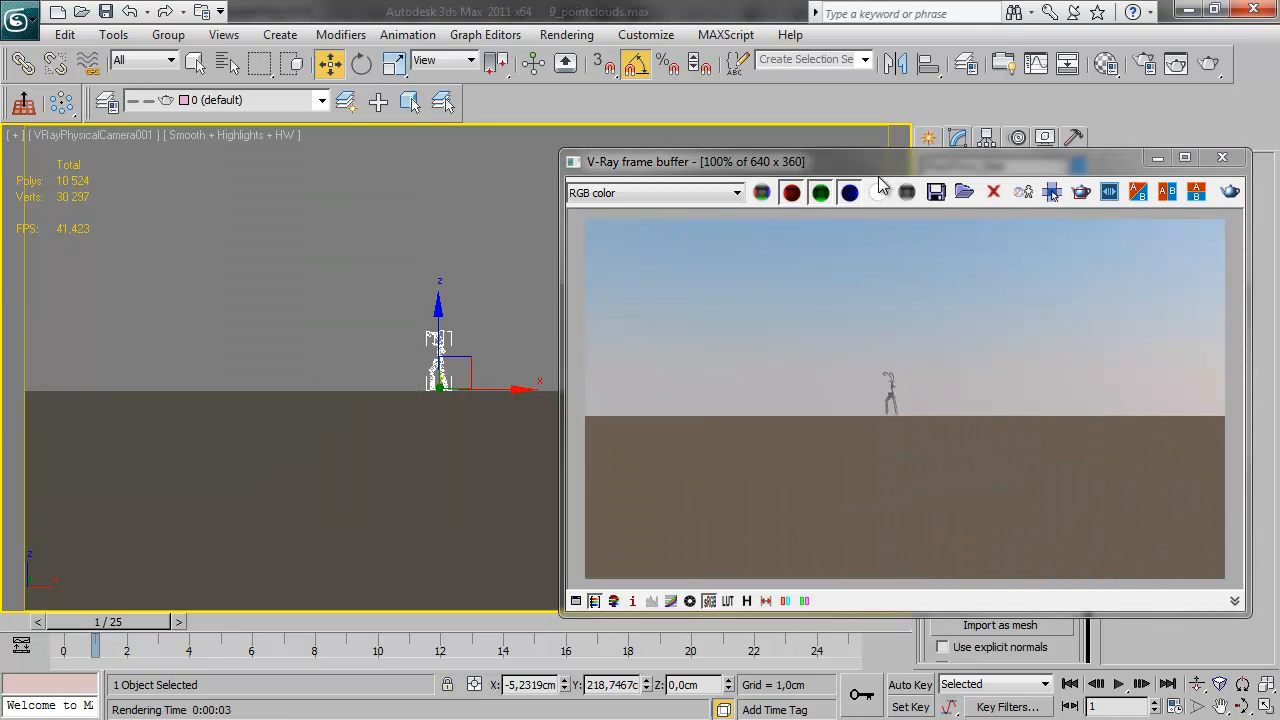
Bring the deer proxy closer to the camera, to about 27.5 cm in Y, and render it again
left_click_drag(872, 162, 730, 153)
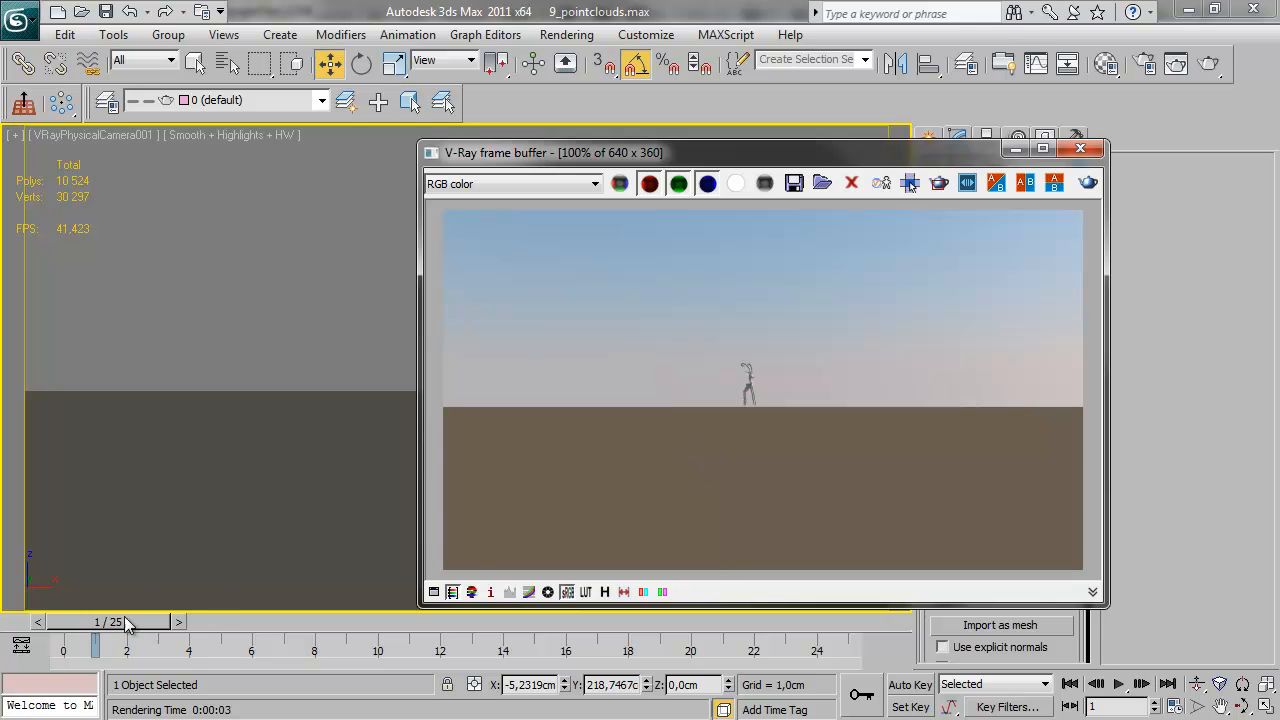
left_click_drag(465, 152, 626, 188)
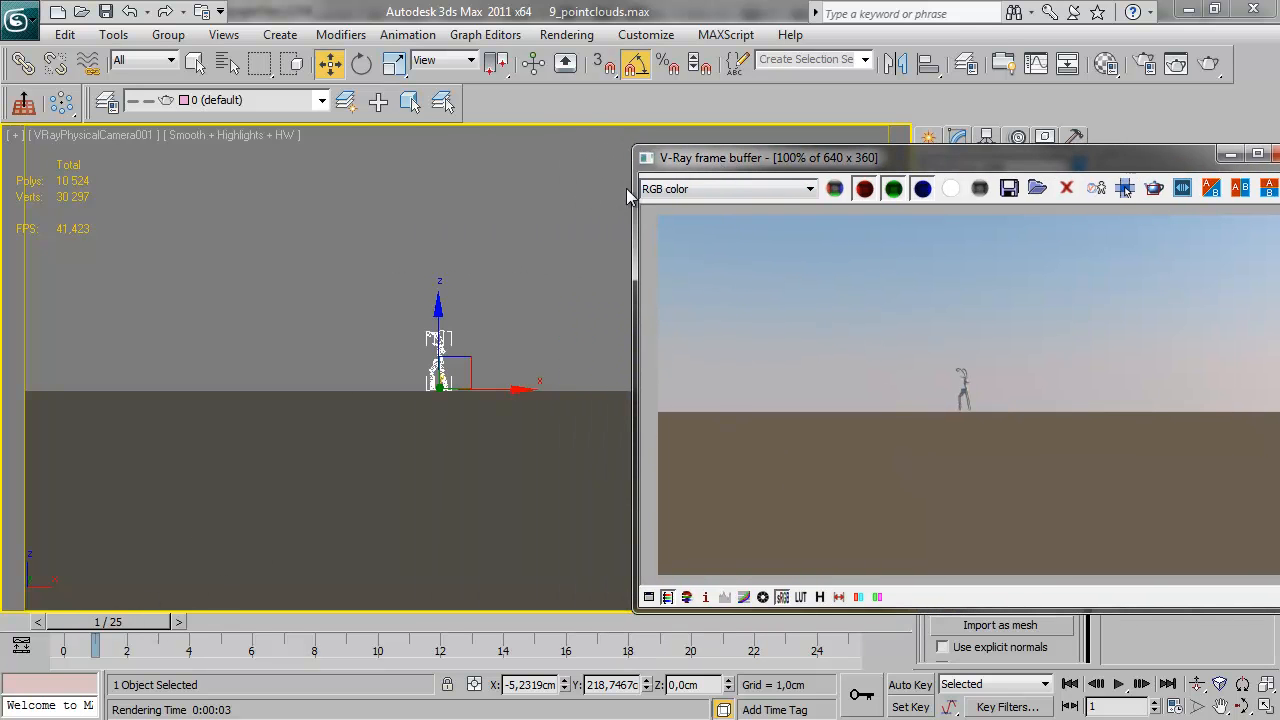
left_click_drag(646, 688, 607, 498)
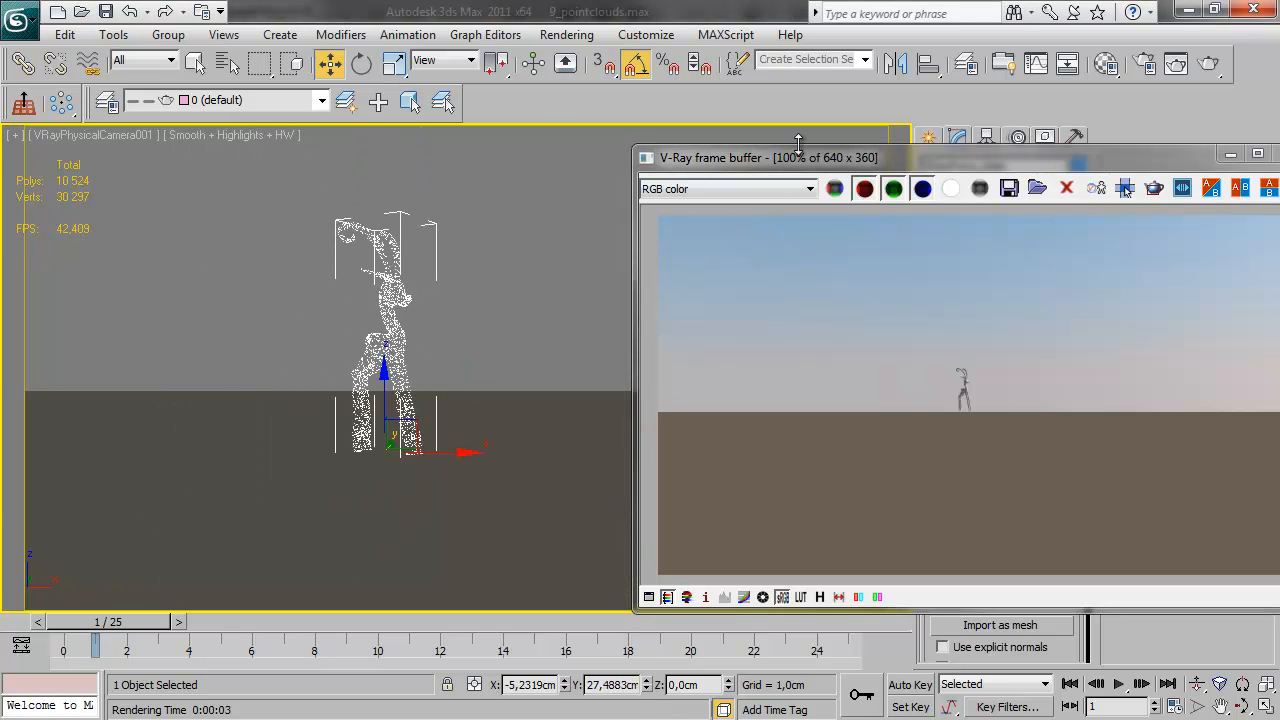
left_click_drag(798, 148, 567, 135)
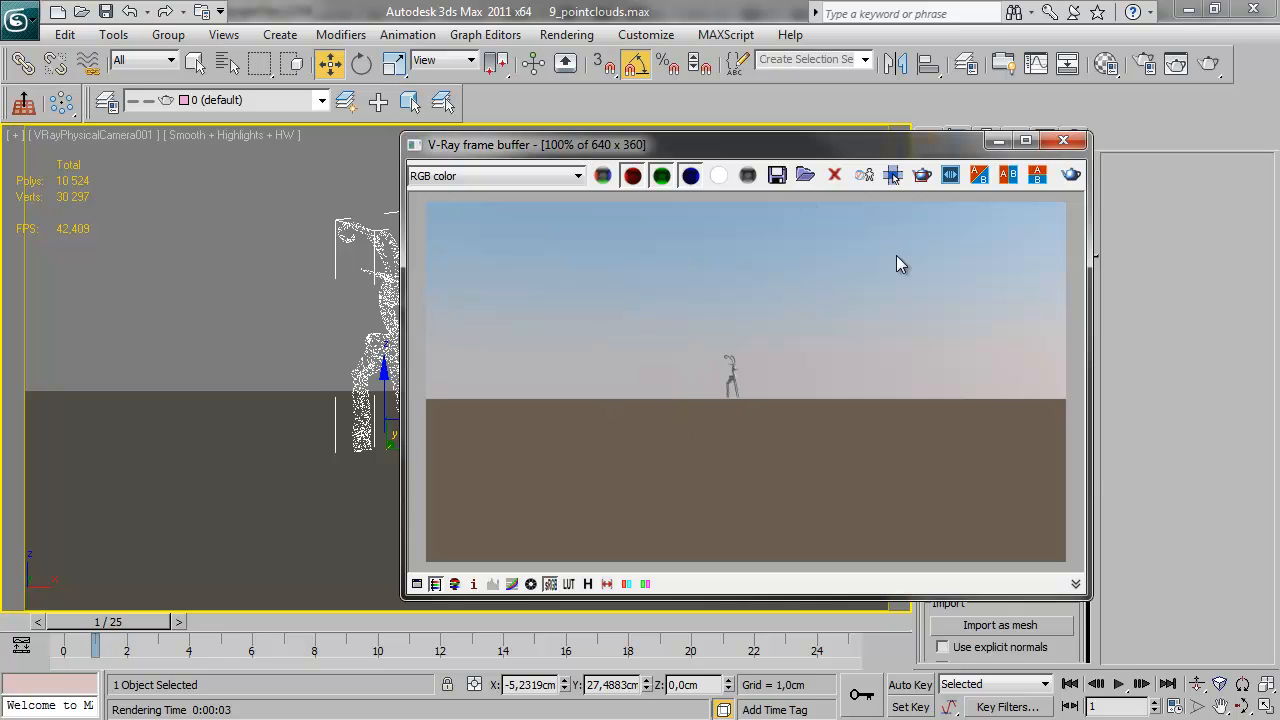
left_click(1071, 175)
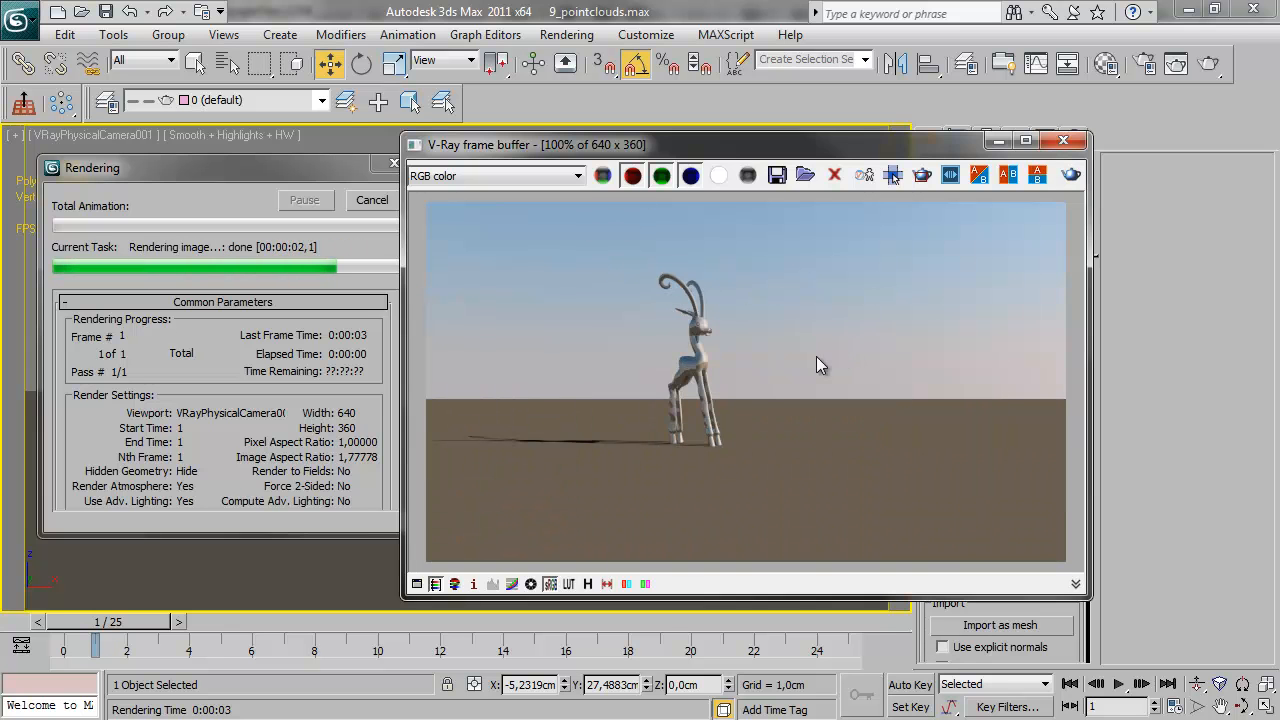
Move the deer proxy to an intermediate distance of about 75.6 cm in Y and render the view
left_click(646, 680)
left_click_drag(646, 684, 615, 155)
left_click(1078, 176)
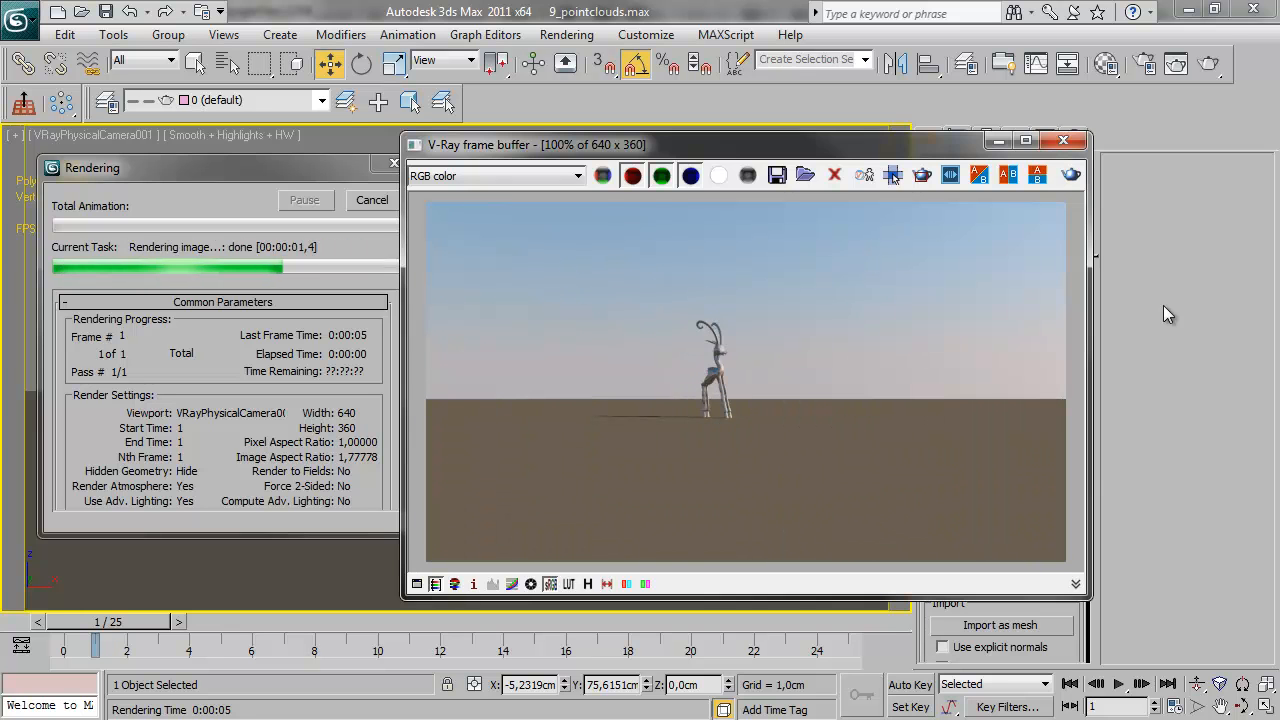
left_click_drag(697, 149, 771, 141)
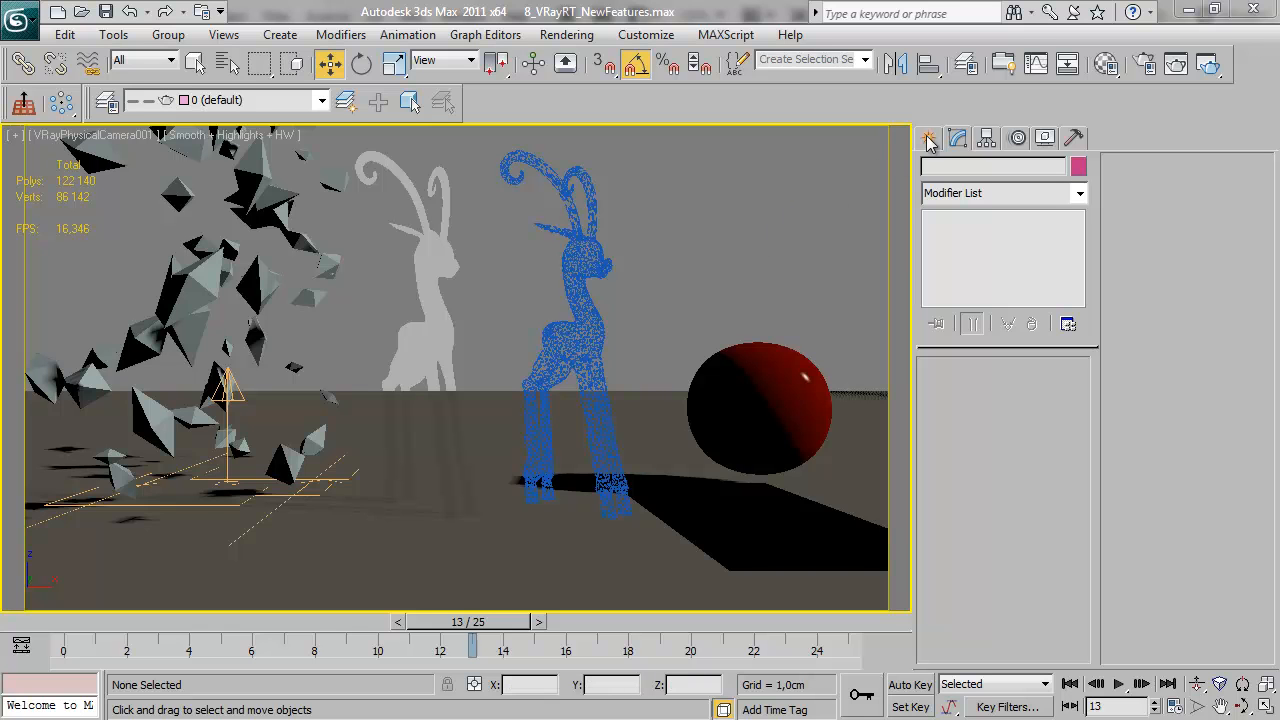
Review the renderer choices available for ActiveShade in the render settings without changing the assigned renderer
left_click(1145, 65)
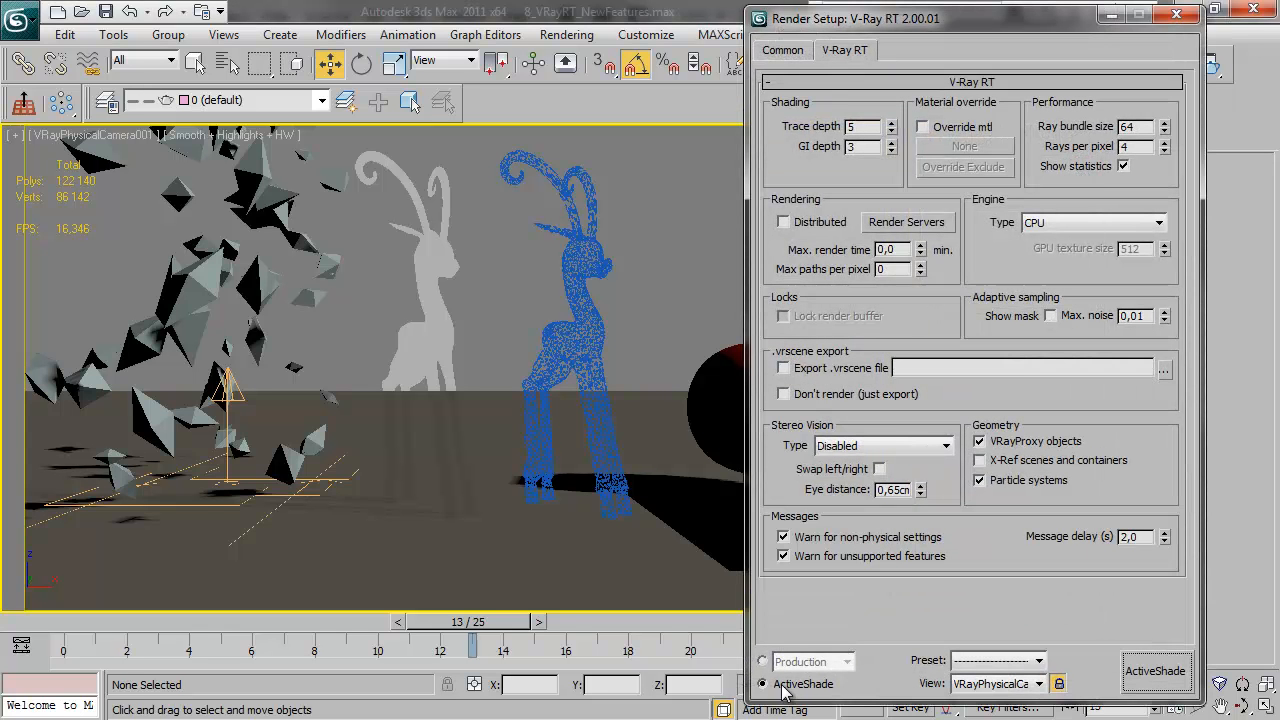
left_click(784, 51)
left_click_drag(804, 604, 802, 78)
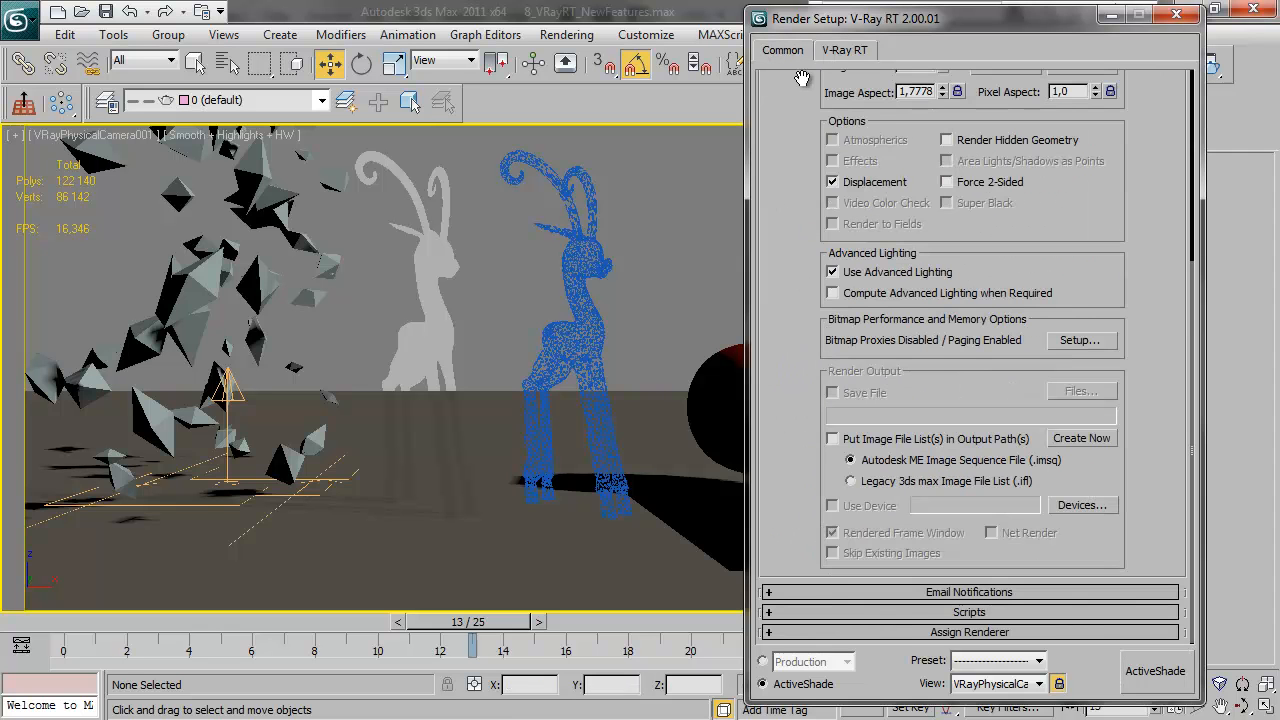
left_click(930, 633)
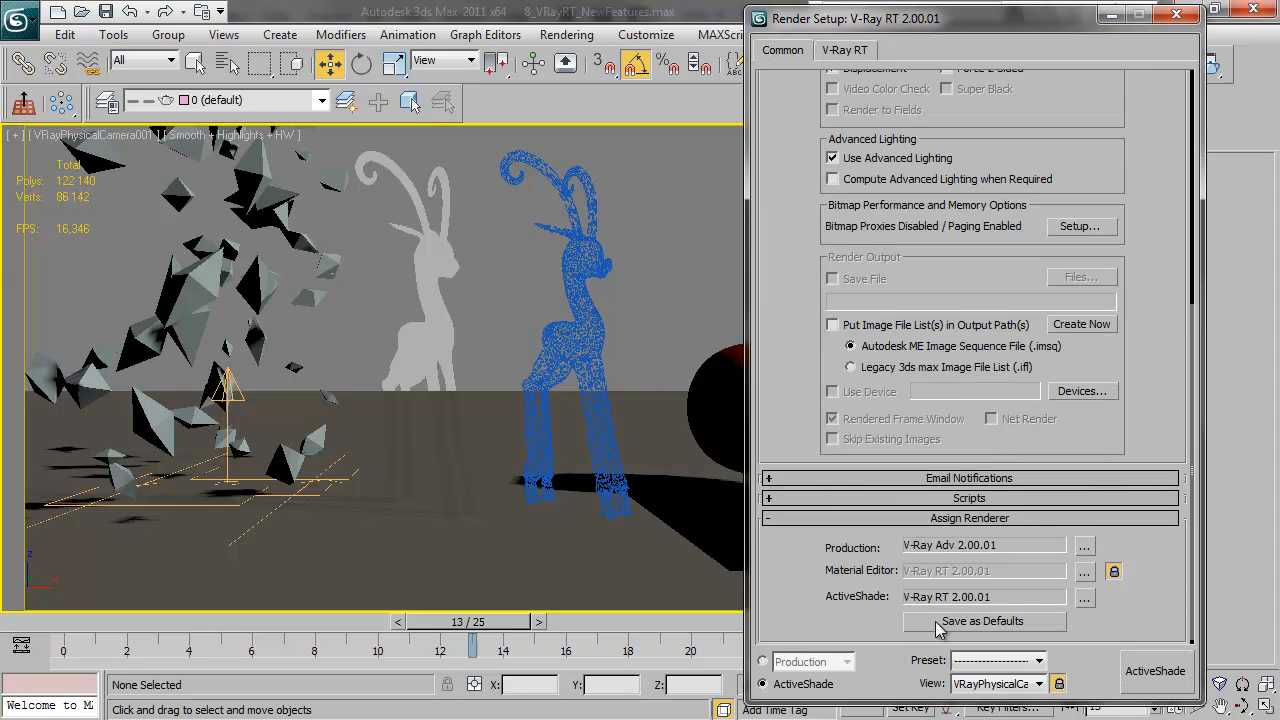
left_click(1085, 600)
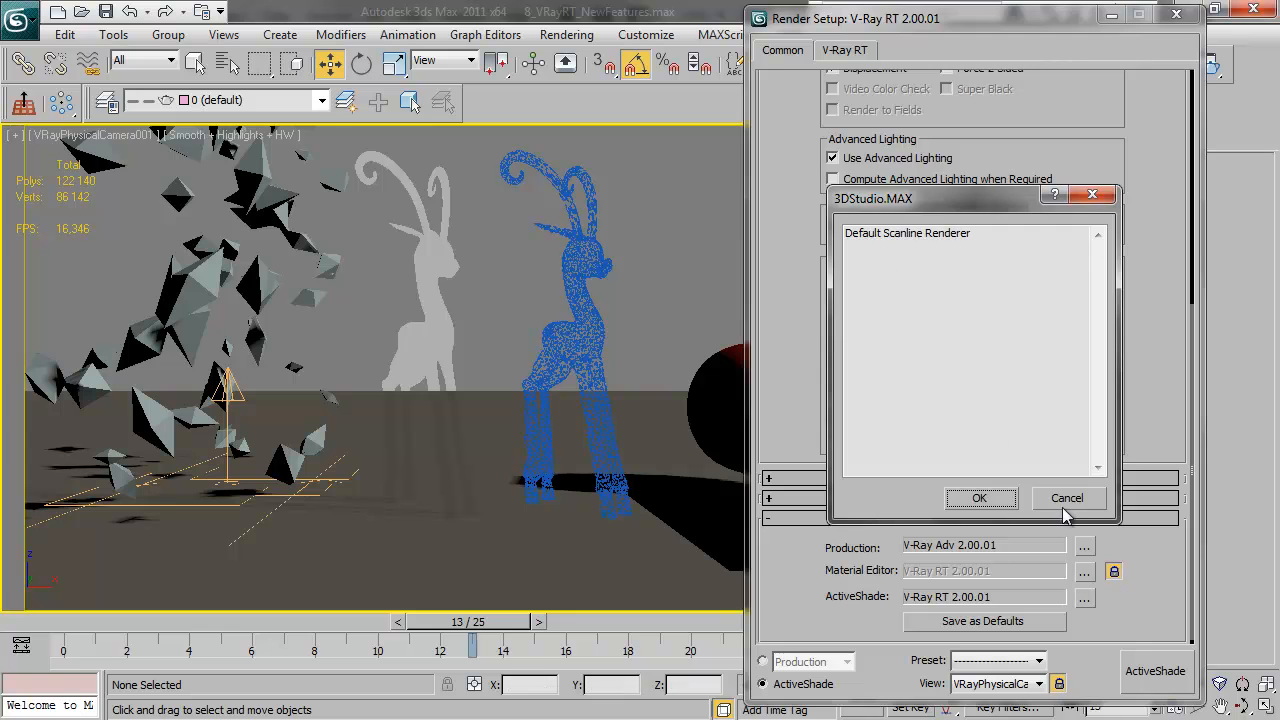
left_click(1064, 509)
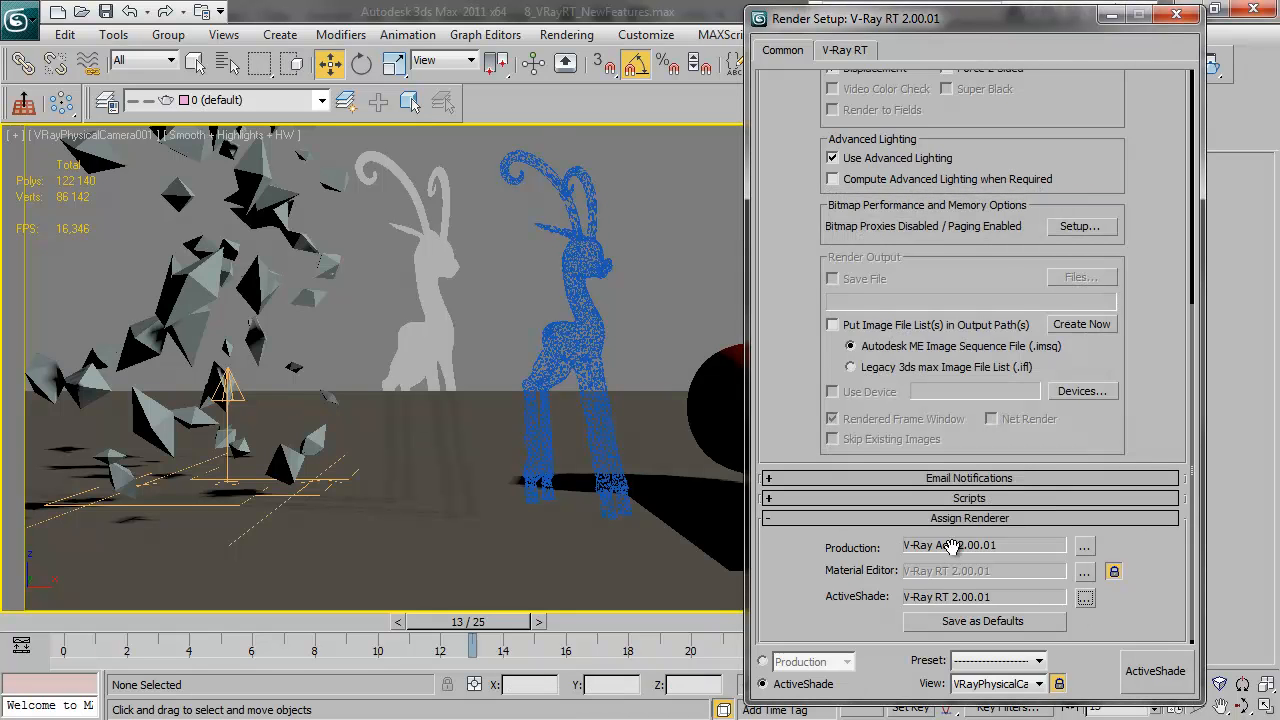
Start the V-Ray RT ActiveShade render of the camera view and scrub the animation to frame 7, then to frame 9
left_click(853, 52)
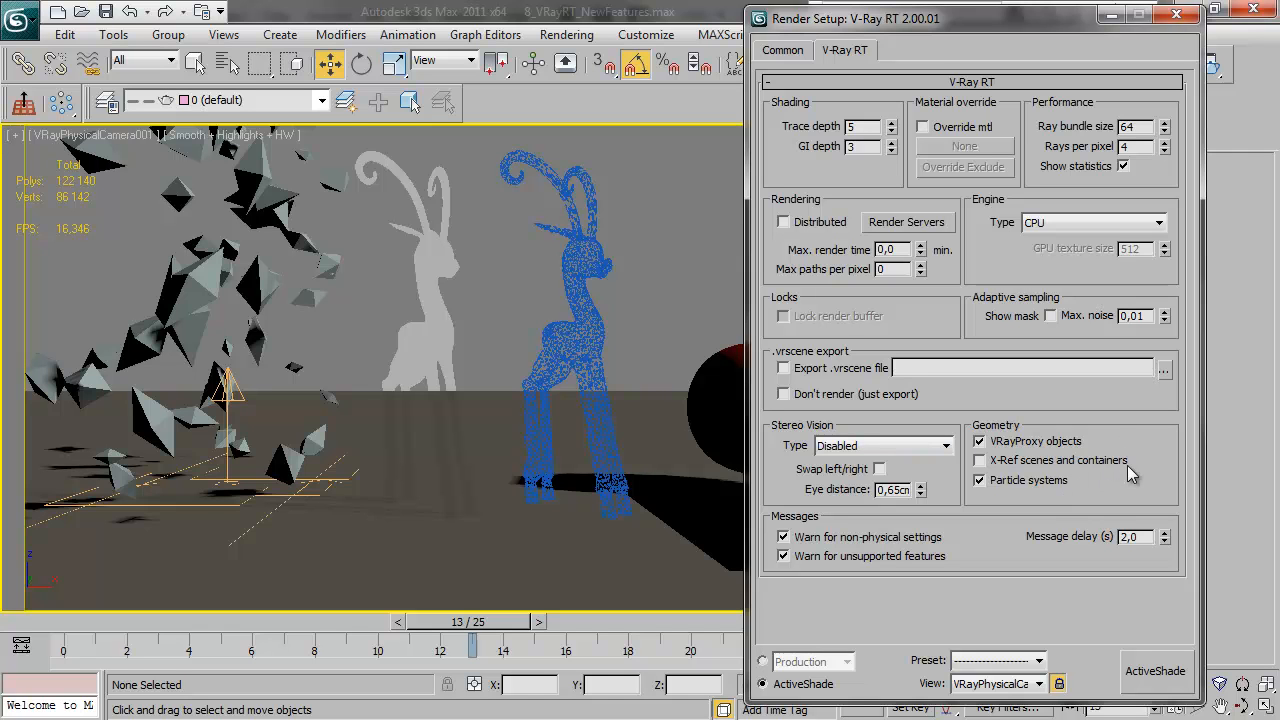
left_click(1160, 672)
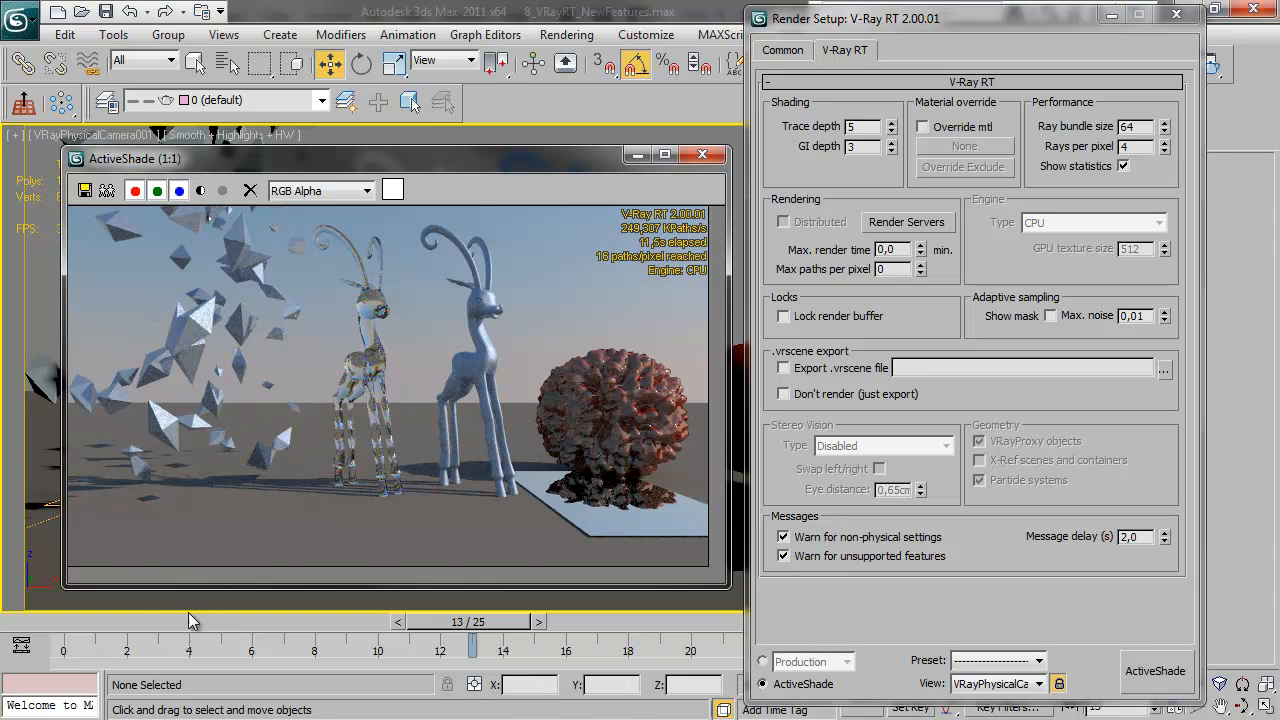
left_click(160, 622)
left_click_drag(157, 620, 316, 622)
key("w")
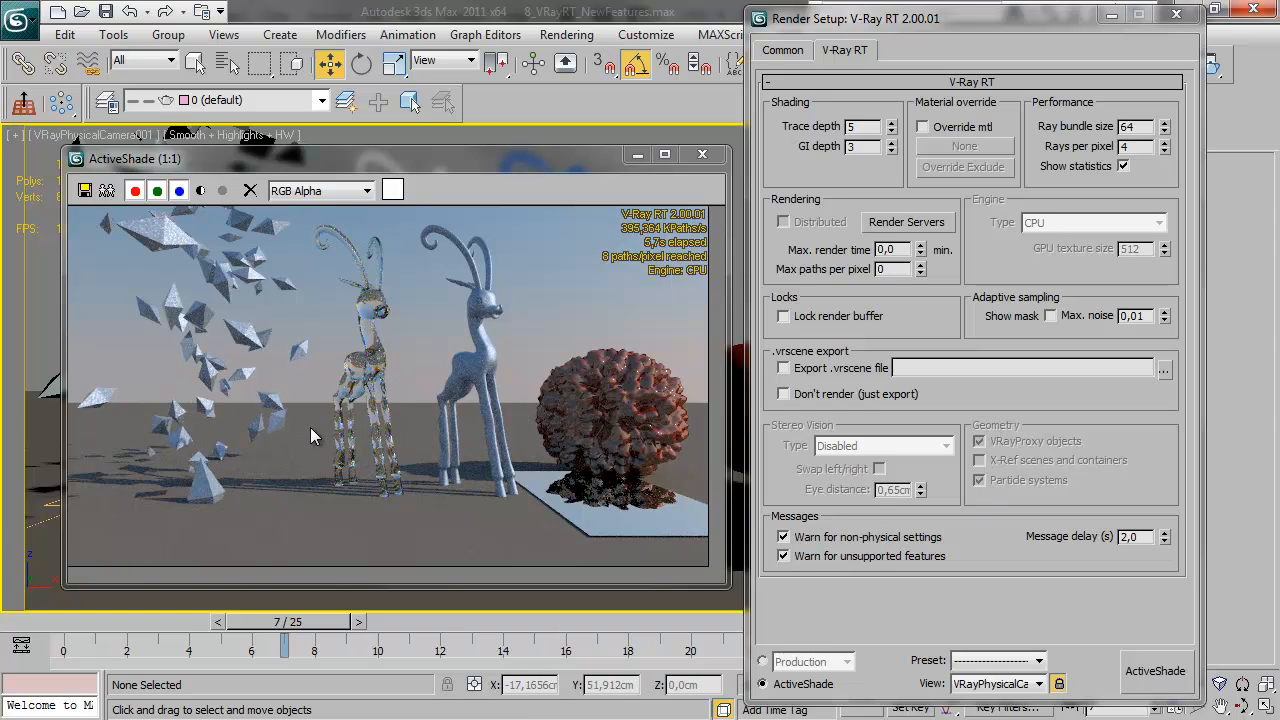
left_click_drag(343, 632, 406, 630)
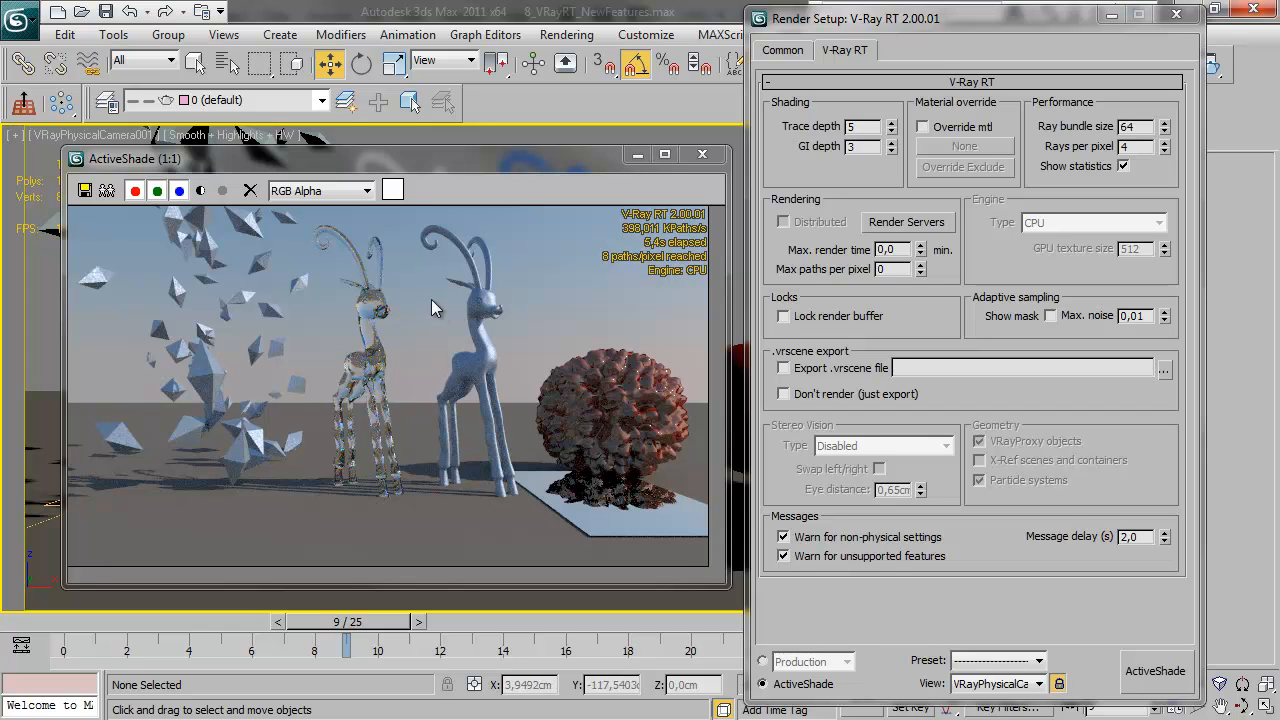
Inspect the alpha channel of the ActiveShade render, return to the color image and minimize the render settings
left_click(202, 192)
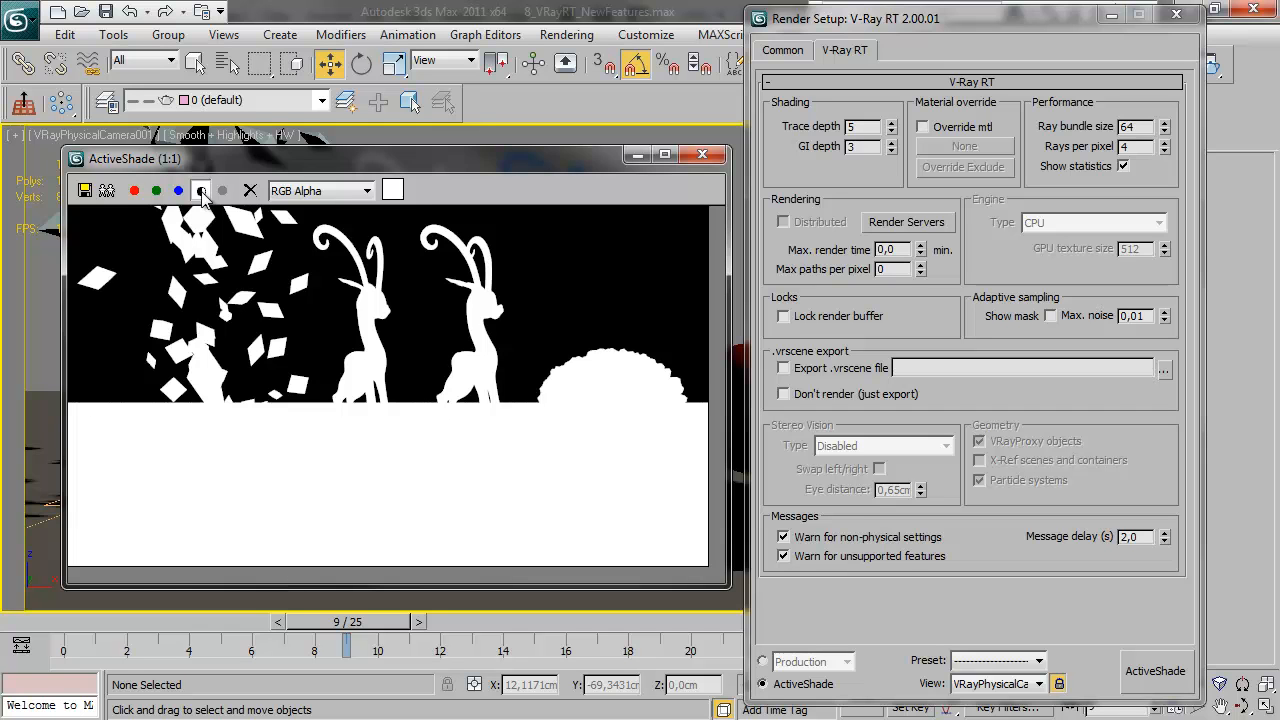
left_click(202, 192)
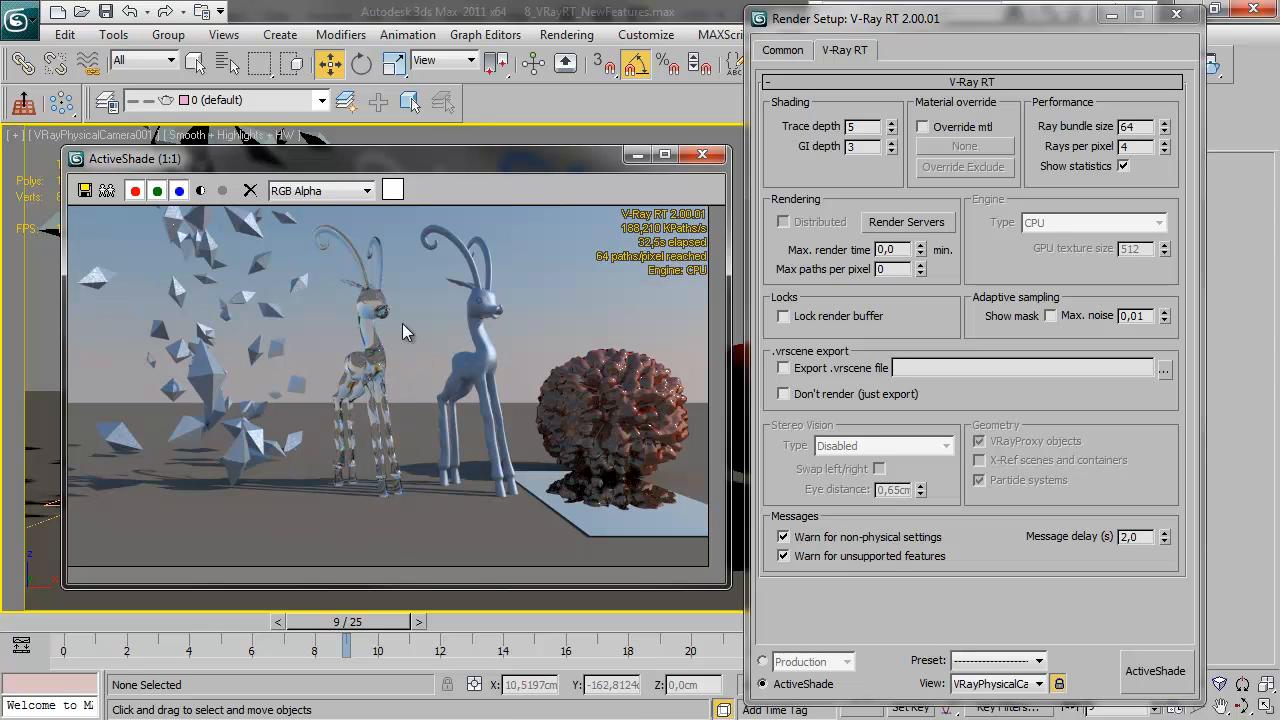
left_click(1112, 14)
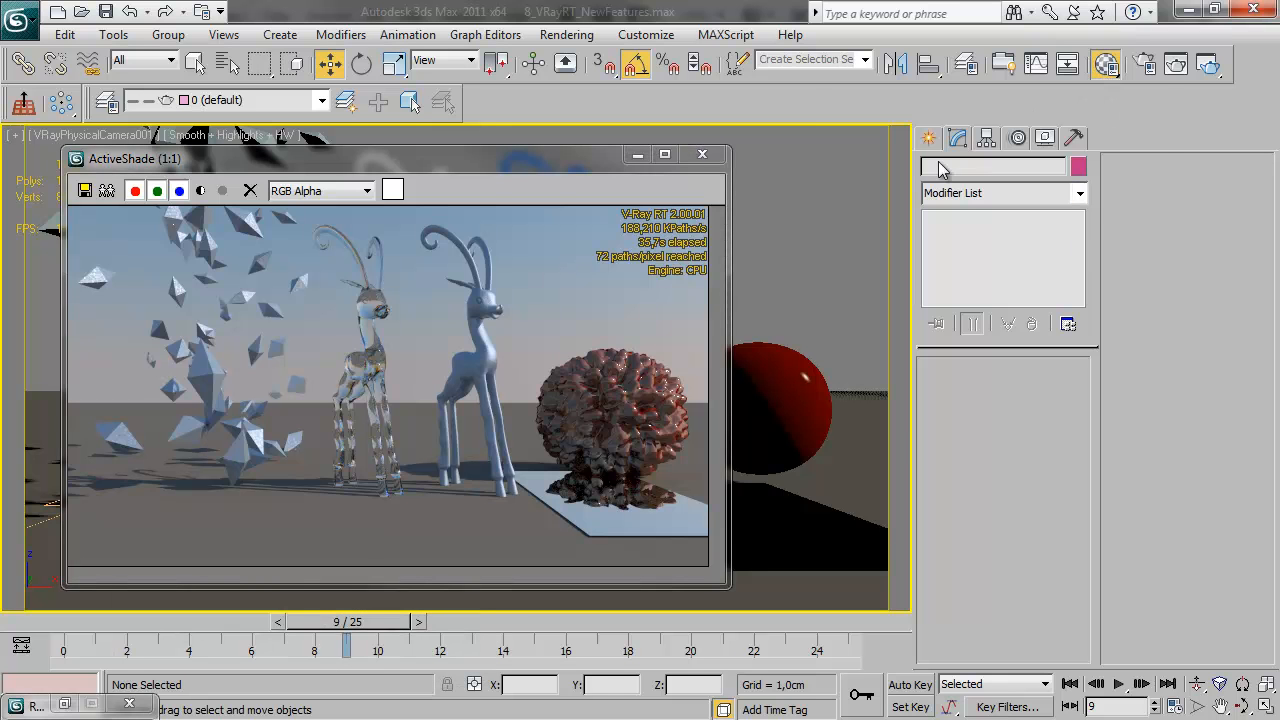
Enable dispersion in the Glass material's refraction settings and set its Abbe number to 1
key("m")
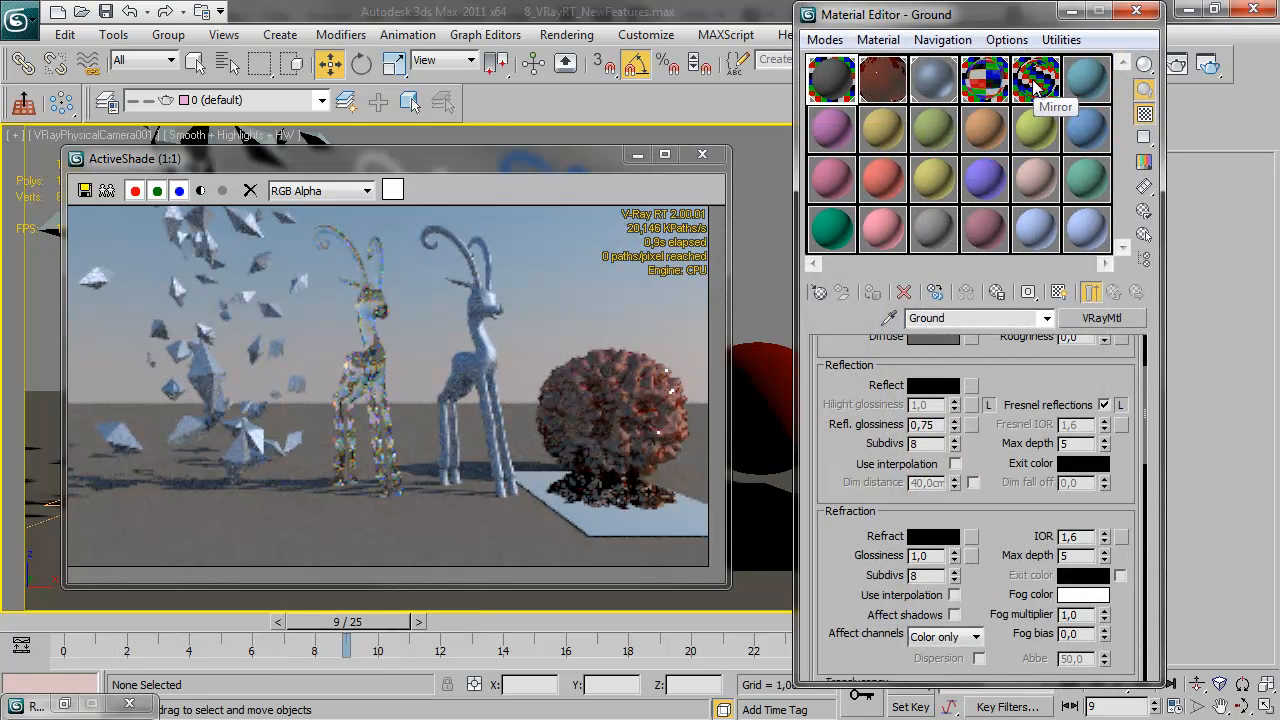
left_click(985, 78)
scroll(970, 500, "up", 10)
left_click(979, 502)
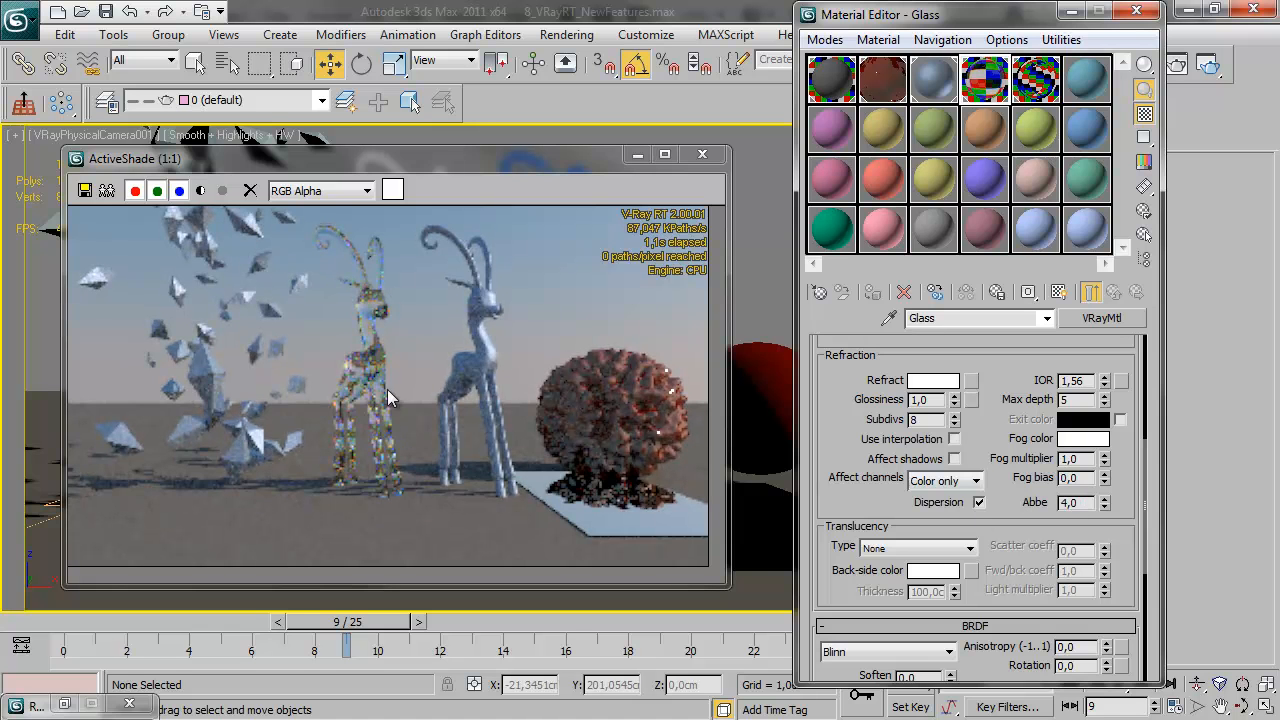
double_click(1081, 502)
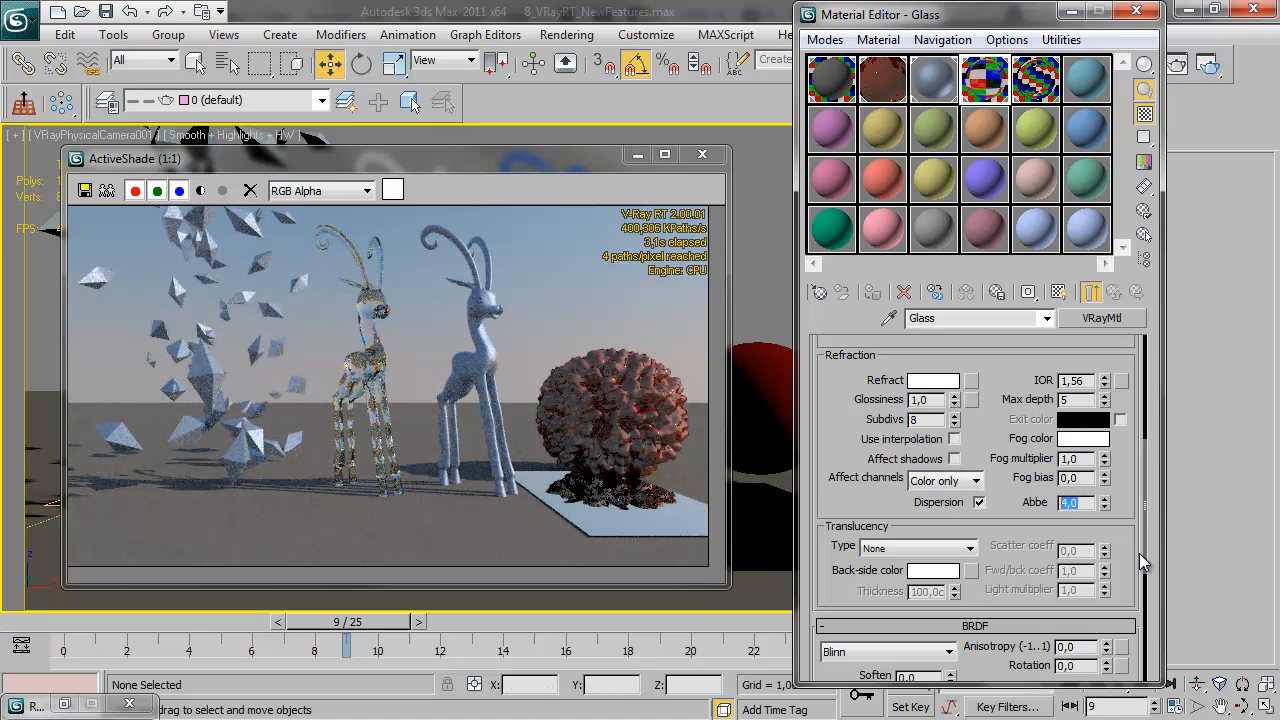
type("1")
key("Return")
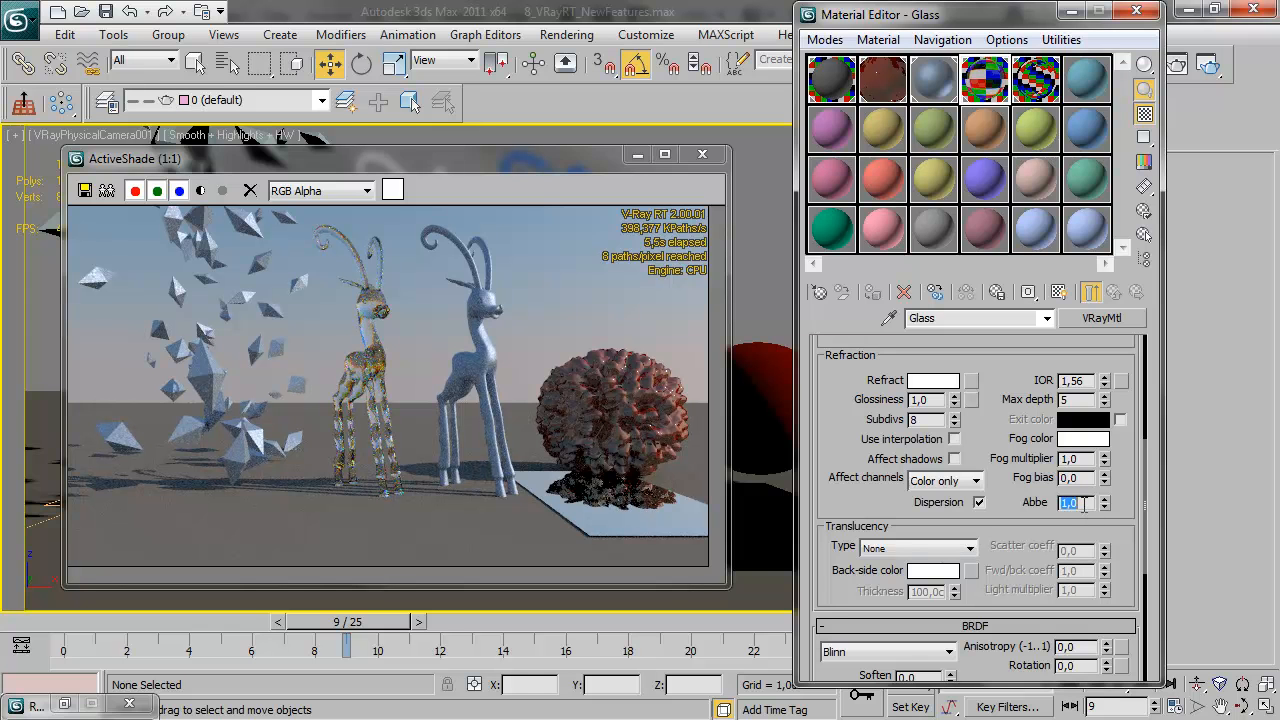
Set the Glass material's Abbe number to 50 and move the ActiveShade and Material Editor windows apart to uncover the viewport sphere
type("50")
key("Return")
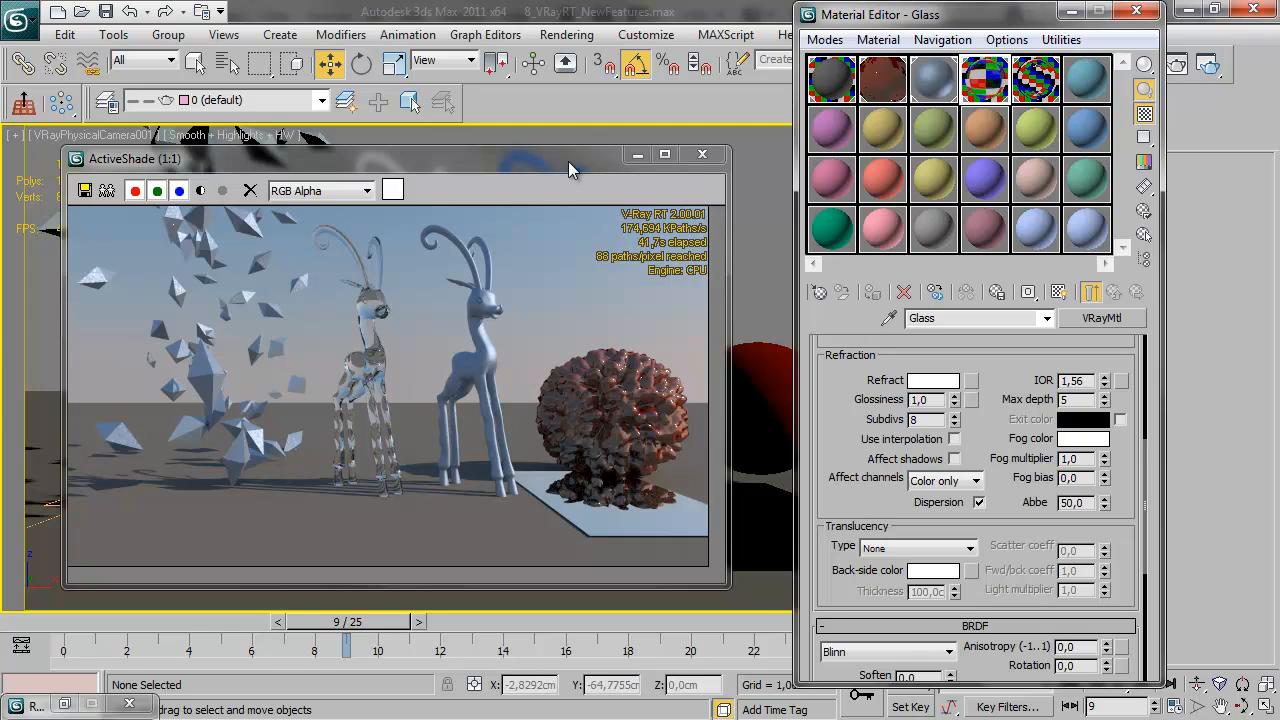
left_click_drag(568, 161, 513, 150)
left_click_drag(969, 20, 1075, 22)
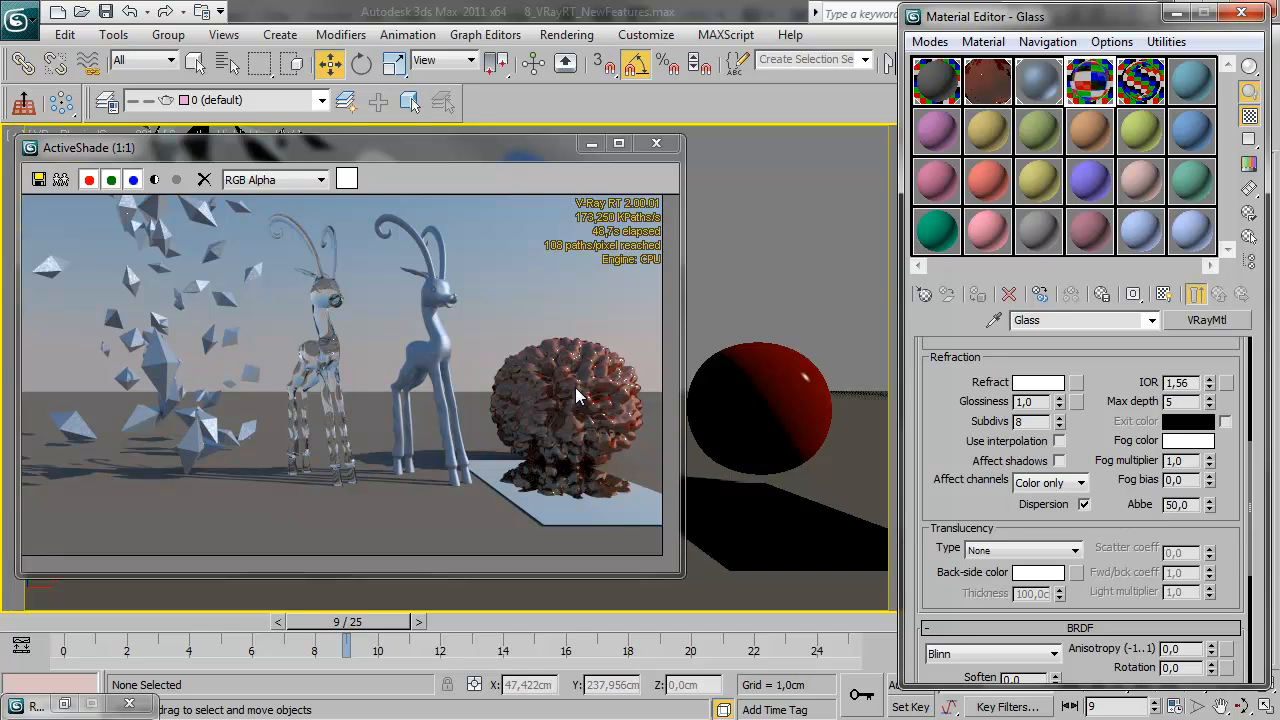
Set the cell size of the Displace material's Cellular displacement map to 12.4
left_click(988, 92)
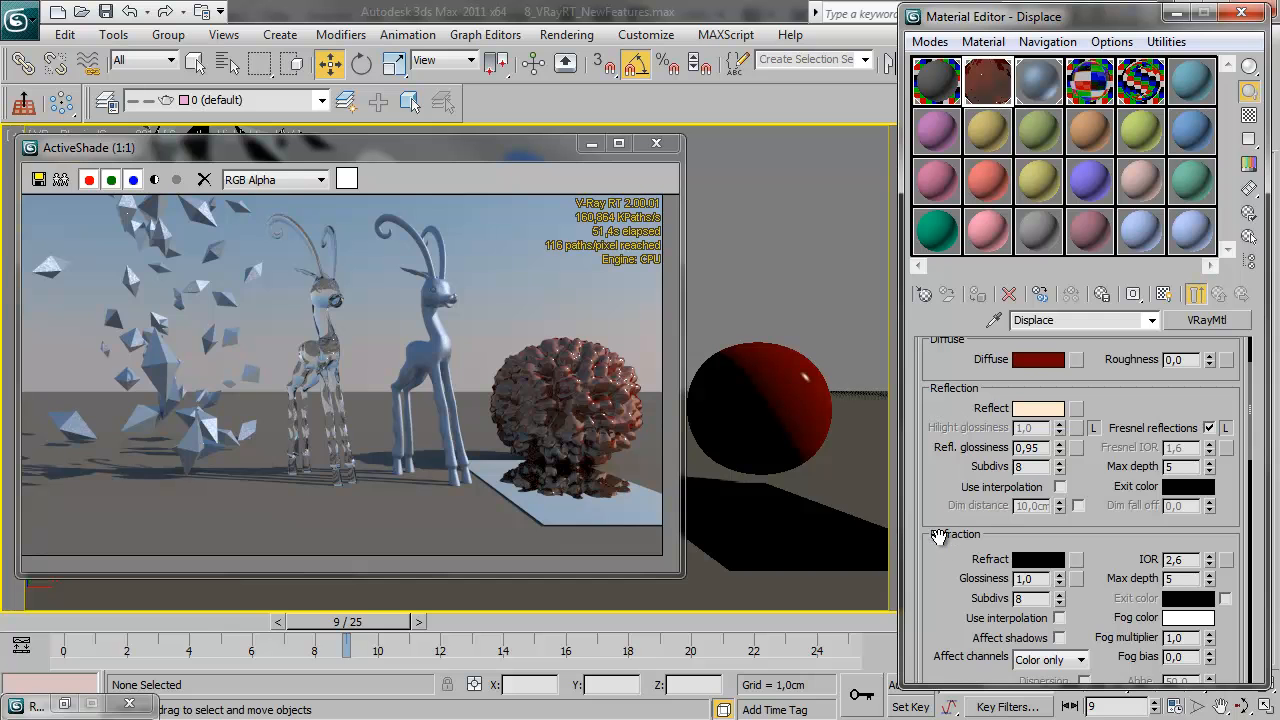
scroll(943, 586, "down", 10)
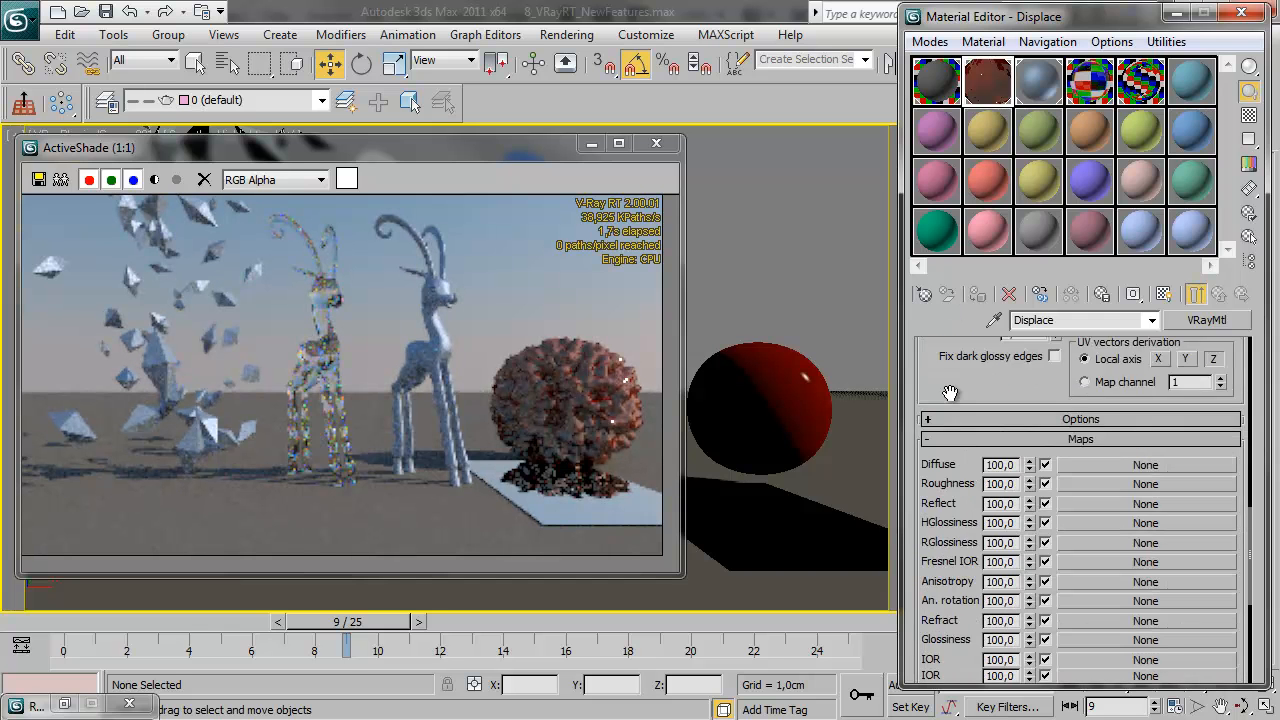
scroll(950, 393, "down", 8)
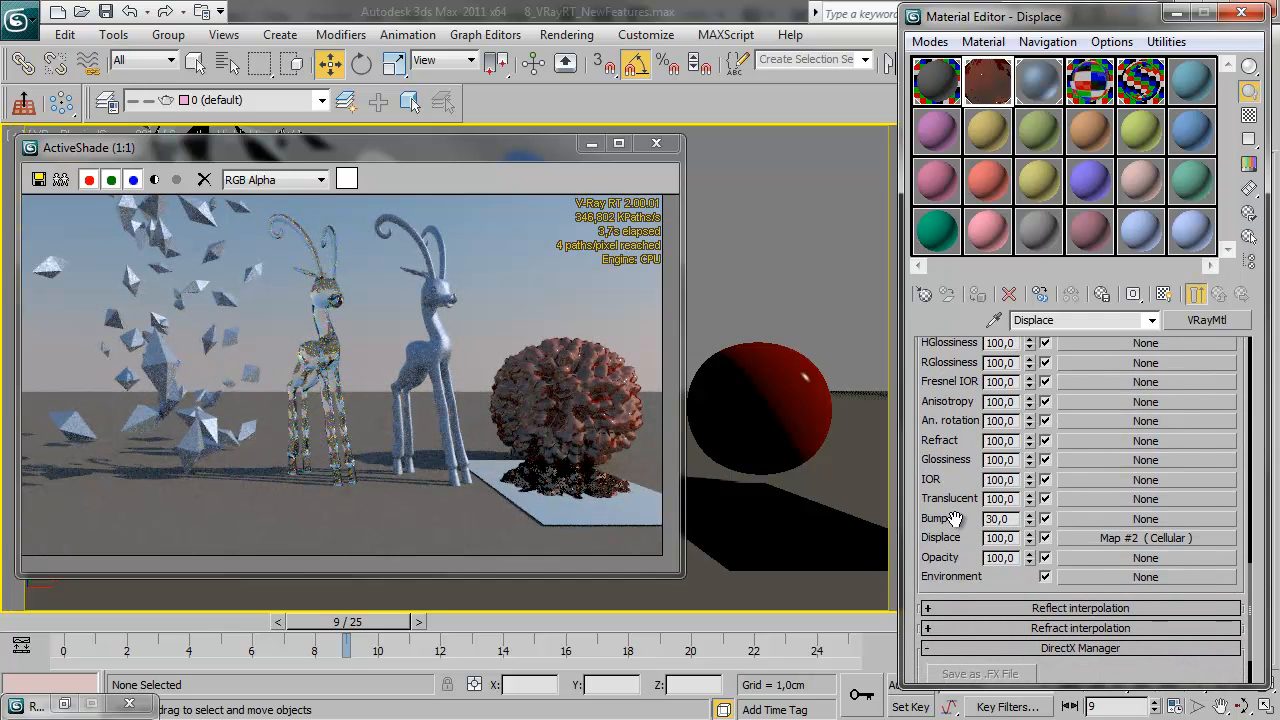
left_click(1119, 538)
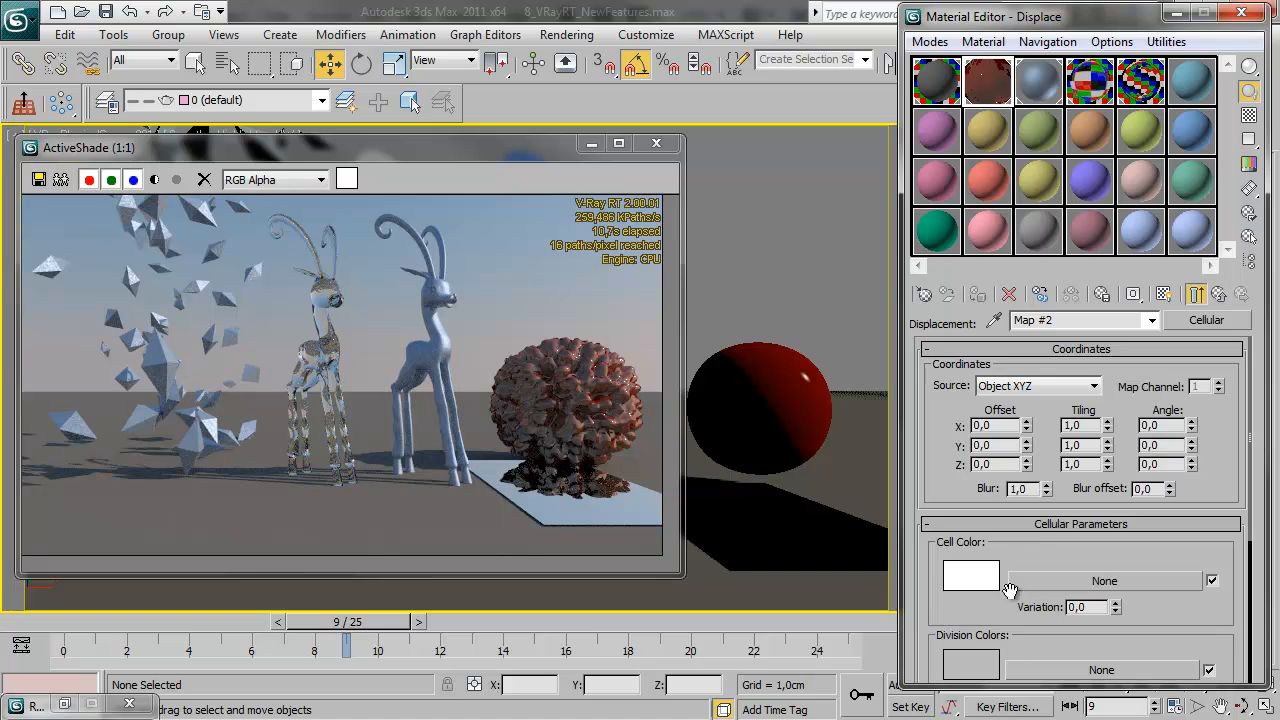
scroll(1010, 590, "down", 5)
left_click_drag(1074, 548, 1076, 519)
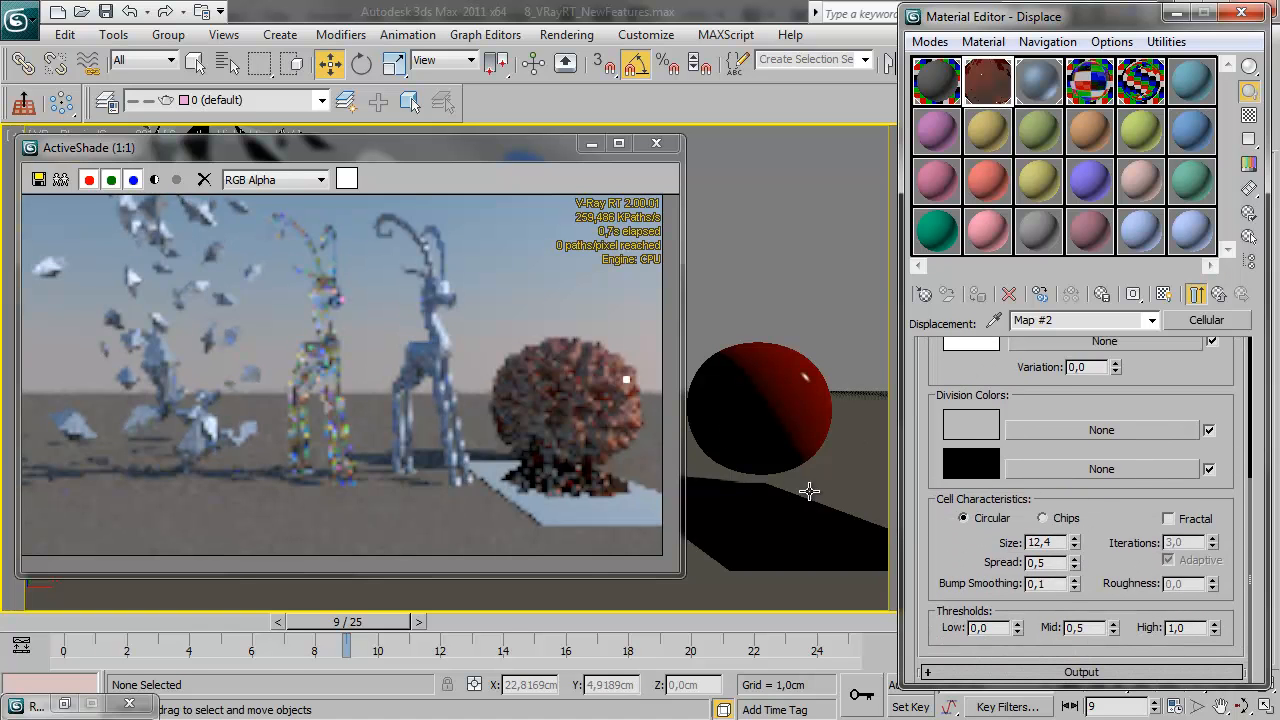
scroll(938, 378, "up", 5)
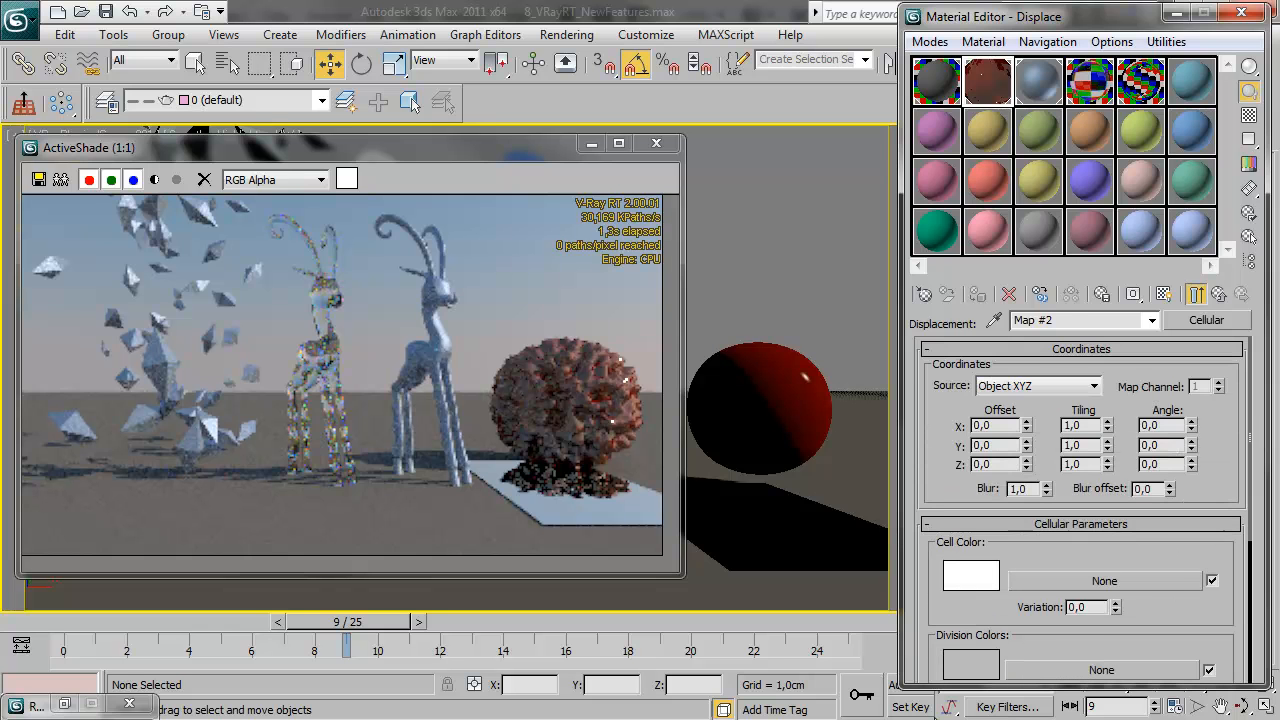
Move the Material Editor aside and add a VRayDisplacementMod modifier to the red sphere
left_click_drag(998, 18, 1267, 16)
left_click(769, 370)
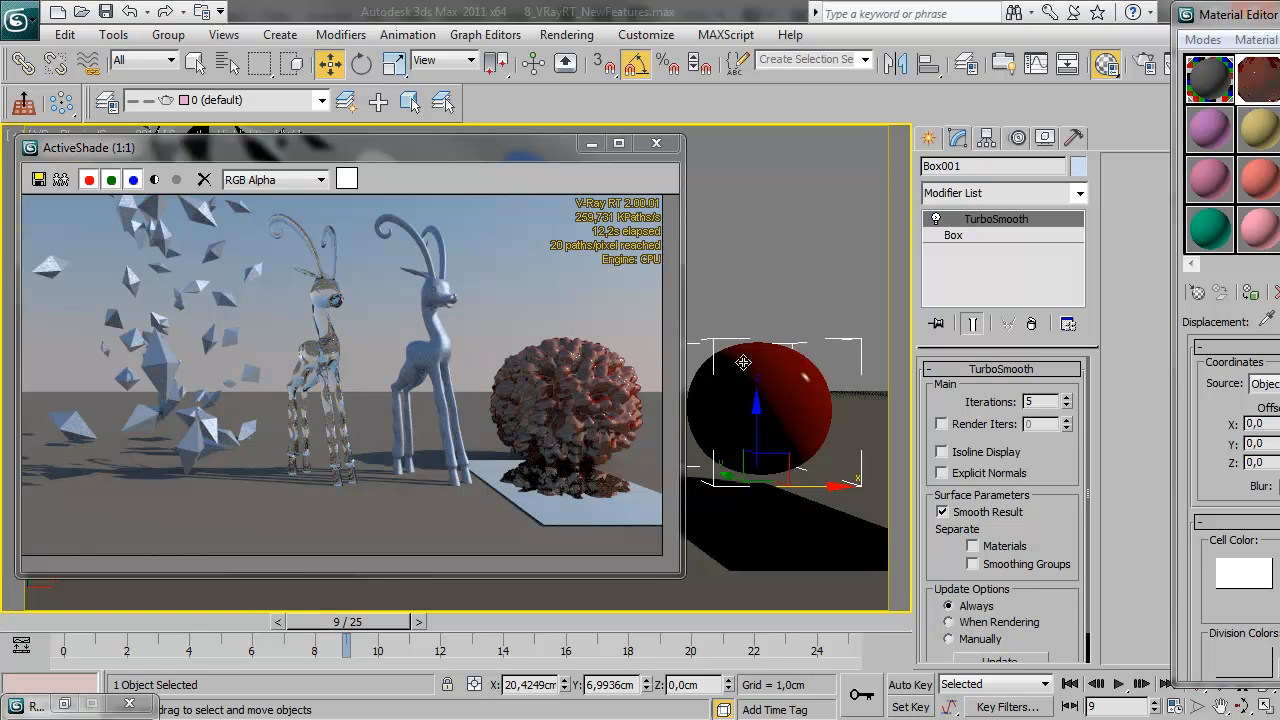
left_click(1079, 196)
left_click_drag(1080, 260, 1097, 700)
left_click(1040, 630)
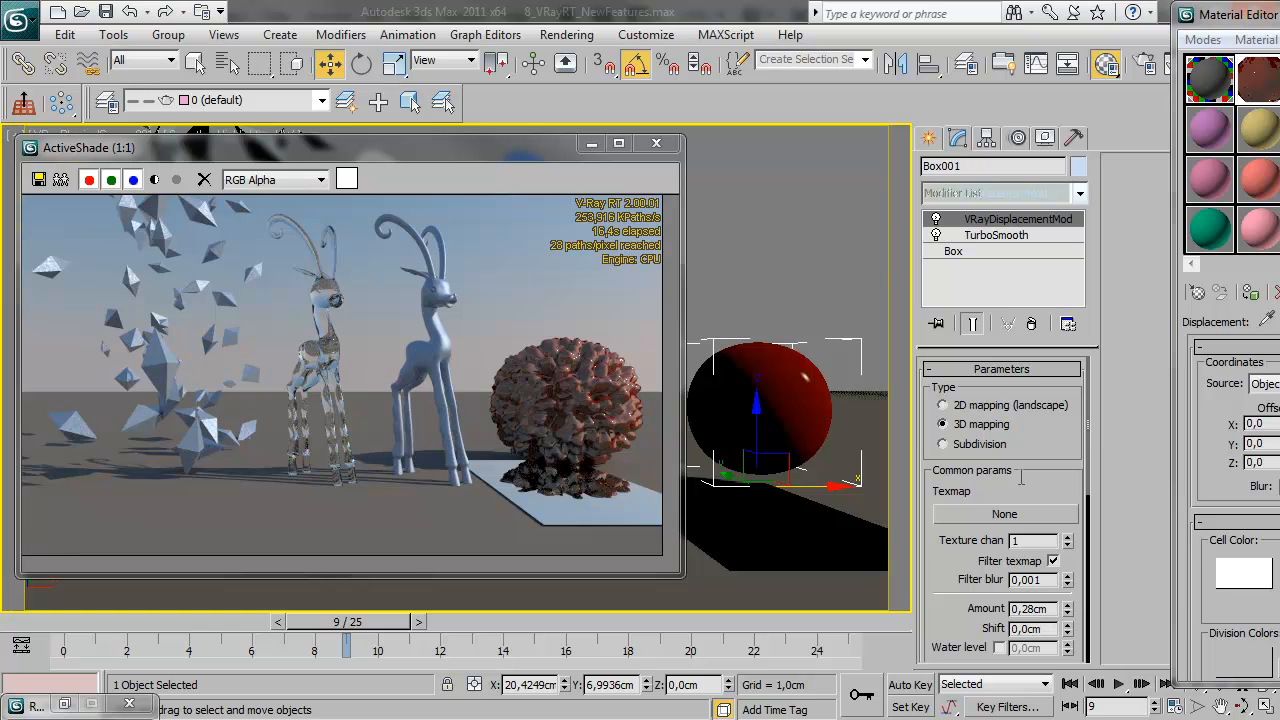
Try different displacement amounts on the sphere's VRayDisplacementMod, ending at 27.25 cm
left_click_drag(1068, 609, 1069, 513)
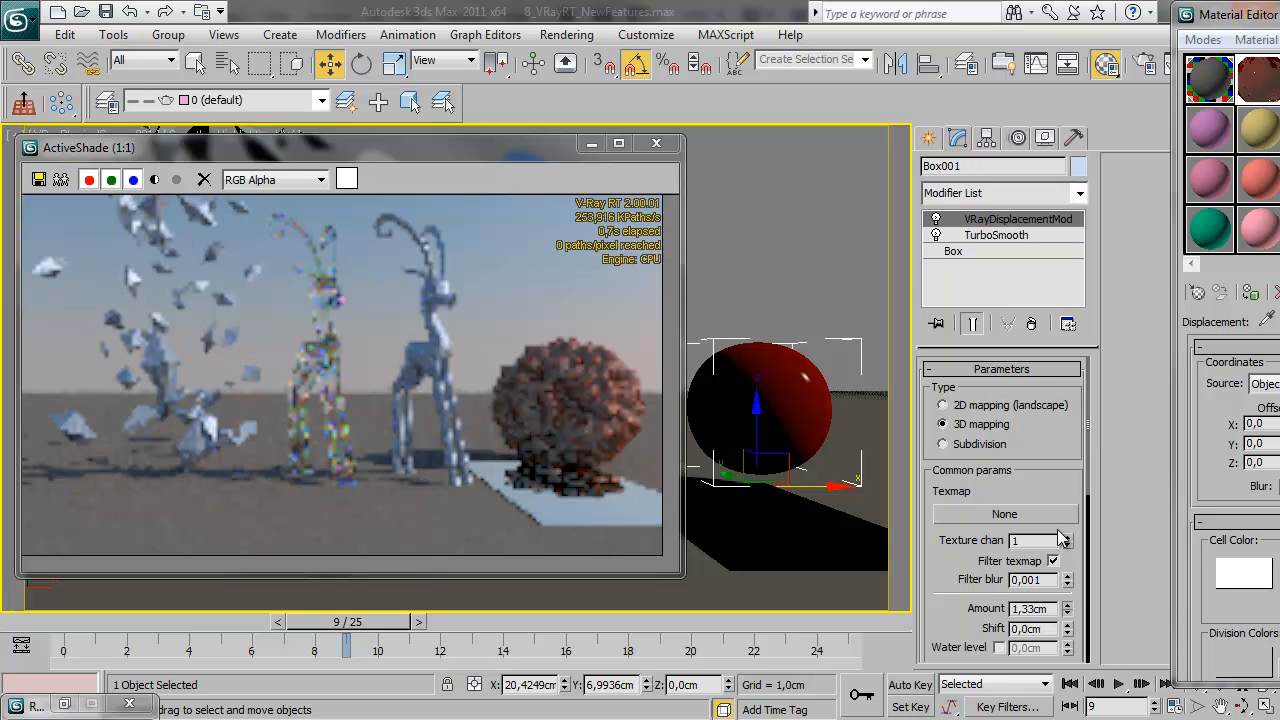
left_click_drag(1068, 608, 1111, 703)
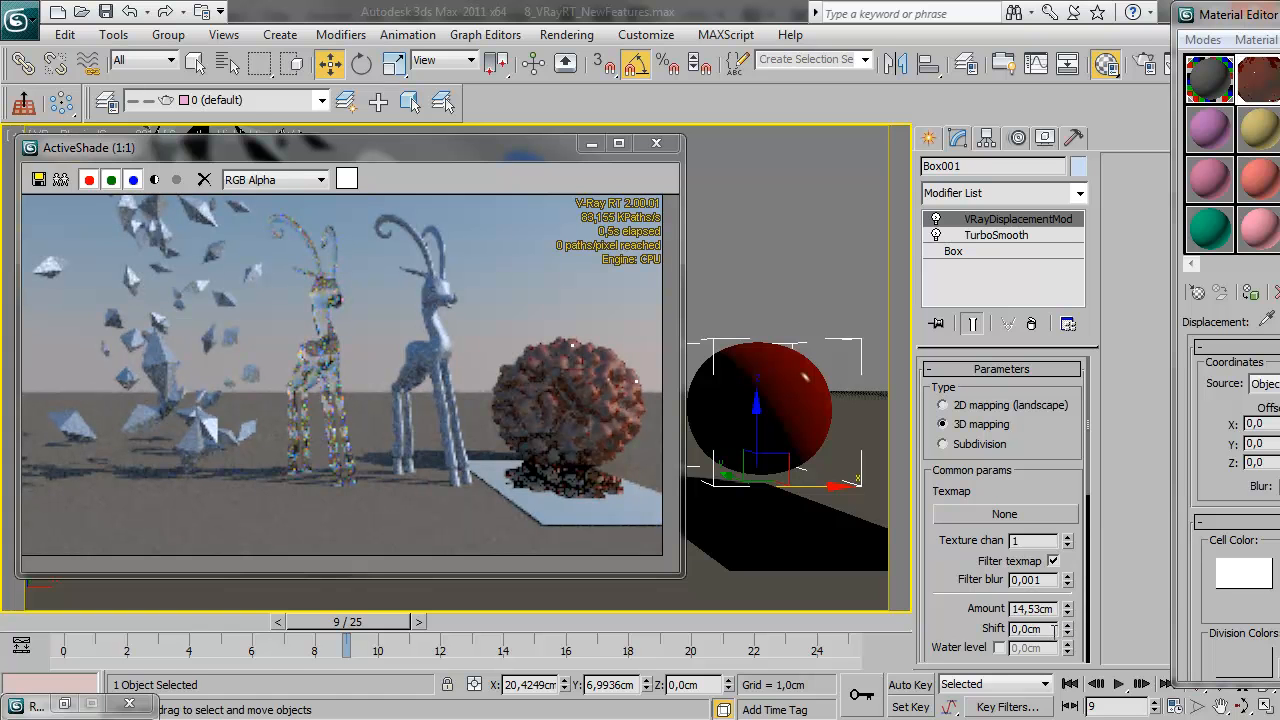
left_click_drag(1068, 609, 1123, 197)
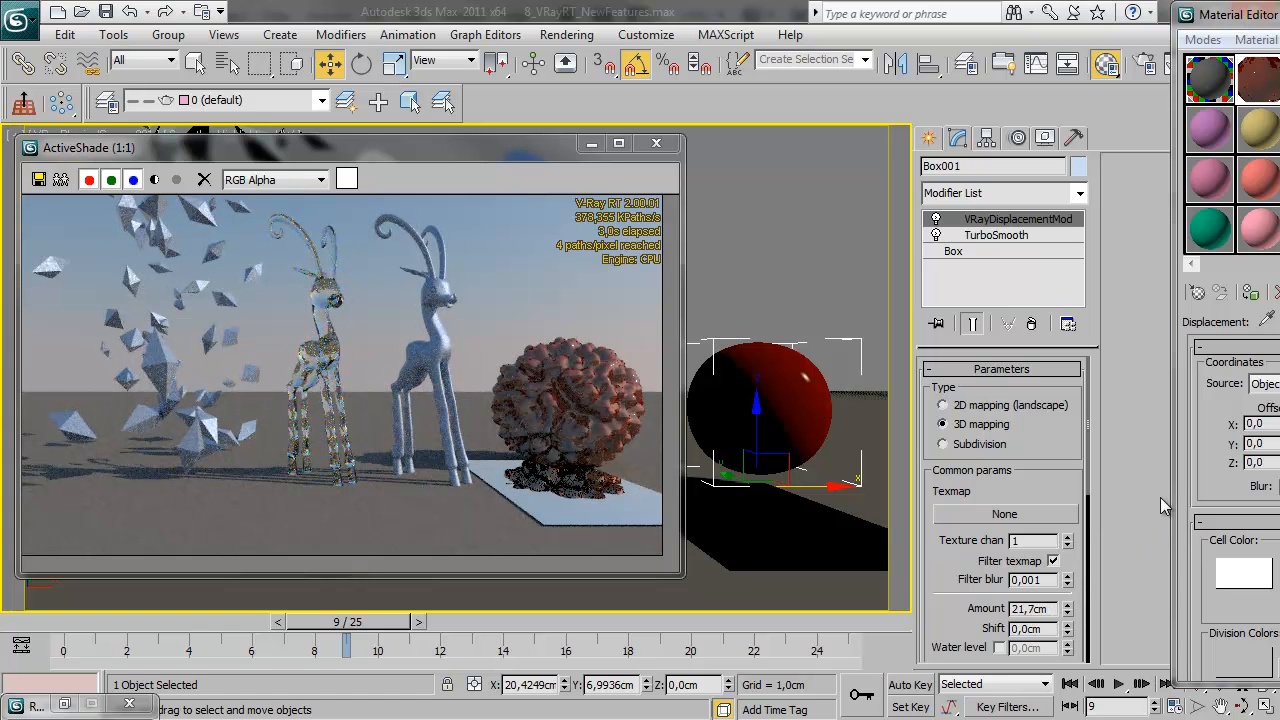
left_click_drag(1068, 609, 1105, 64)
Remove the VRayDisplacementMod modifier from the red sphere and bring the Material Editor further back into view
left_click(1031, 323)
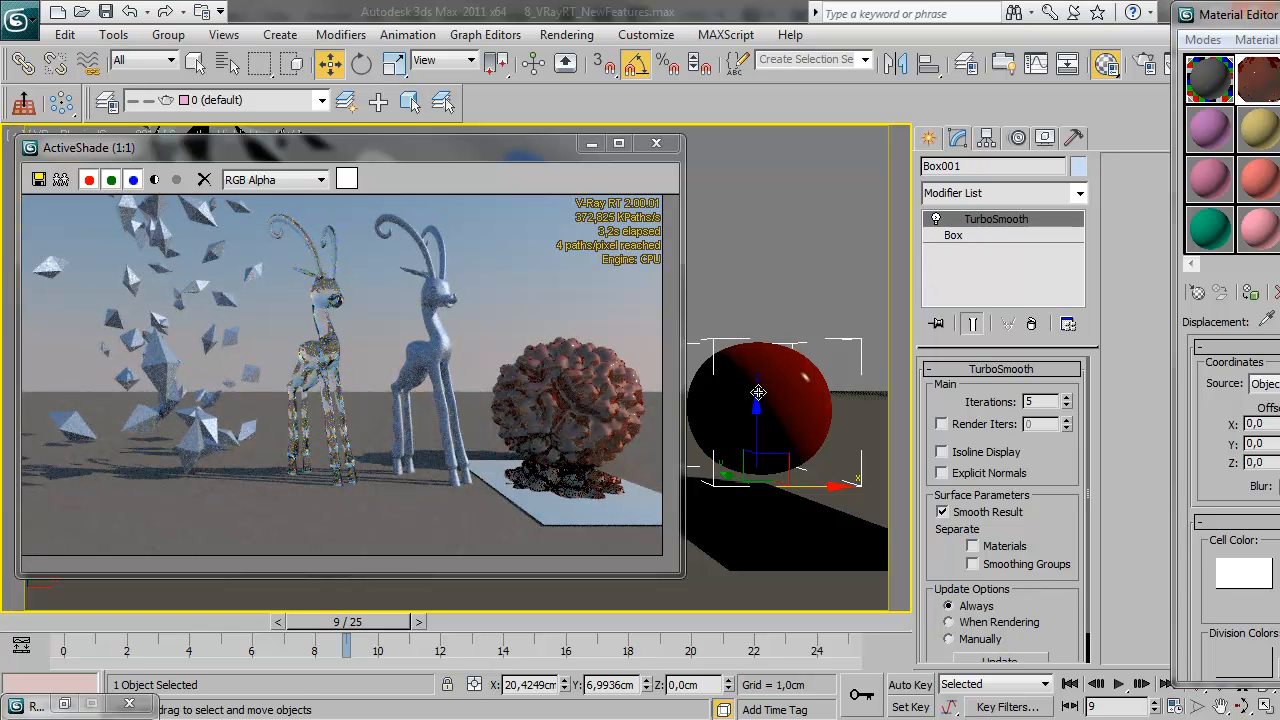
left_click_drag(1230, 15, 1183, 18)
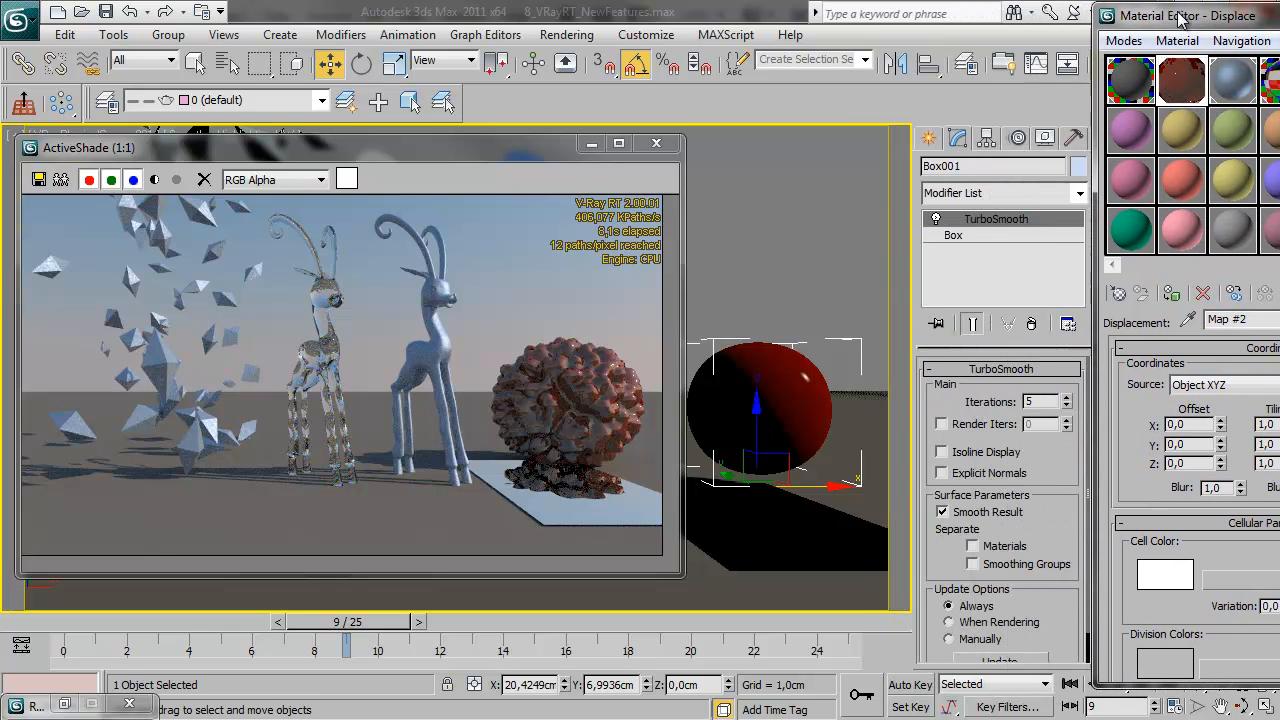
Lower the red sphere's TurboSmooth iterations to 4, then 3, and show edged faces in the camera viewport
left_click(993, 221)
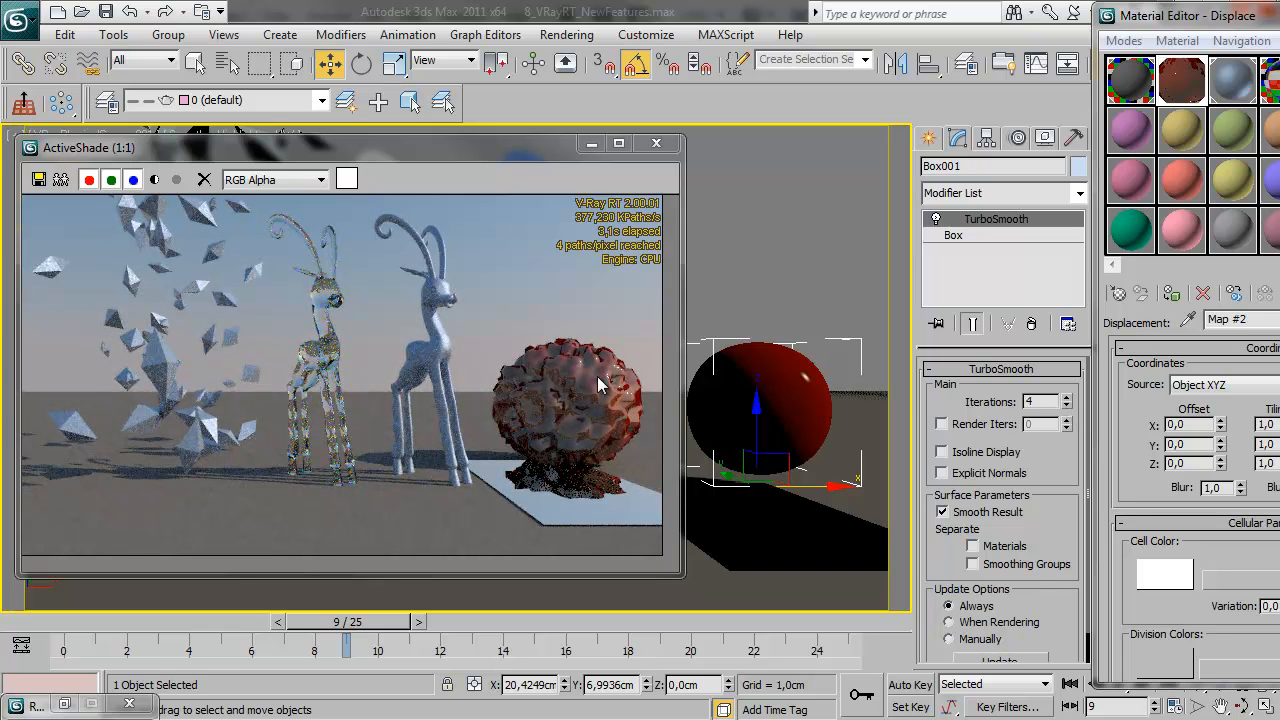
left_click(1066, 406)
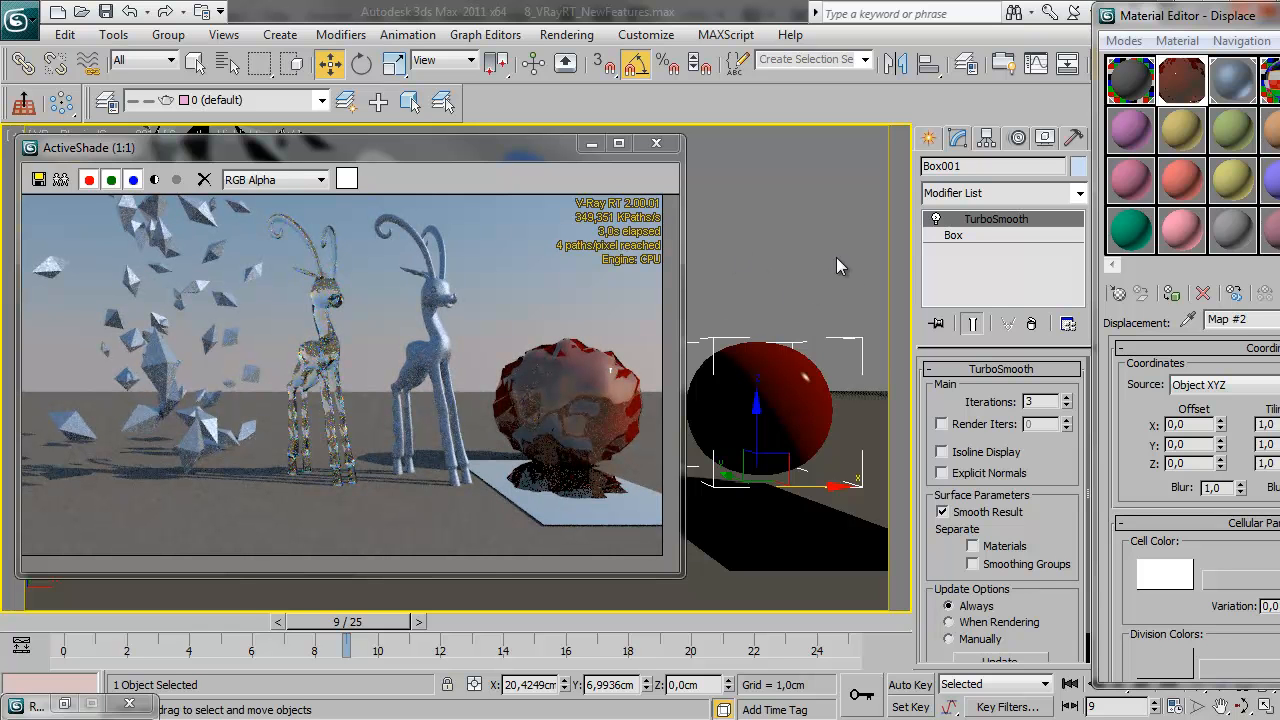
key("F4")
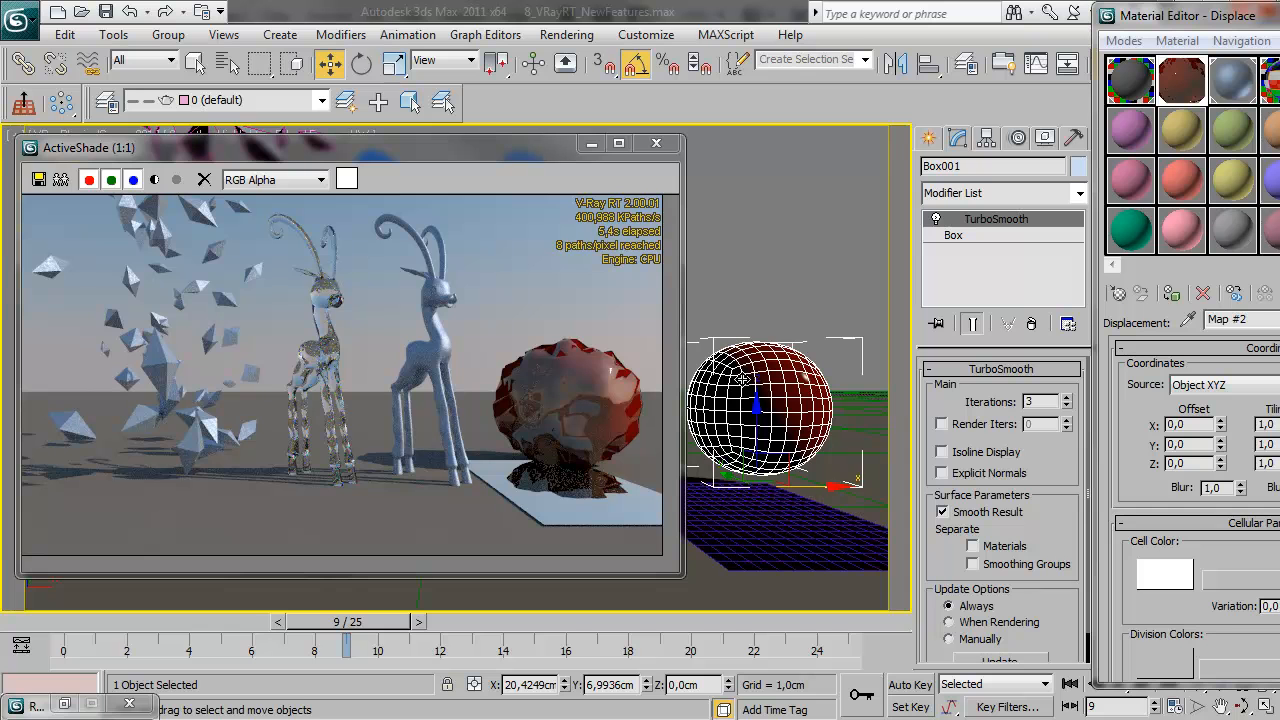
Lower the red sphere's TurboSmooth iterations to 1, raise them to 5, and hide edged faces in the viewport
left_click(1067, 406)
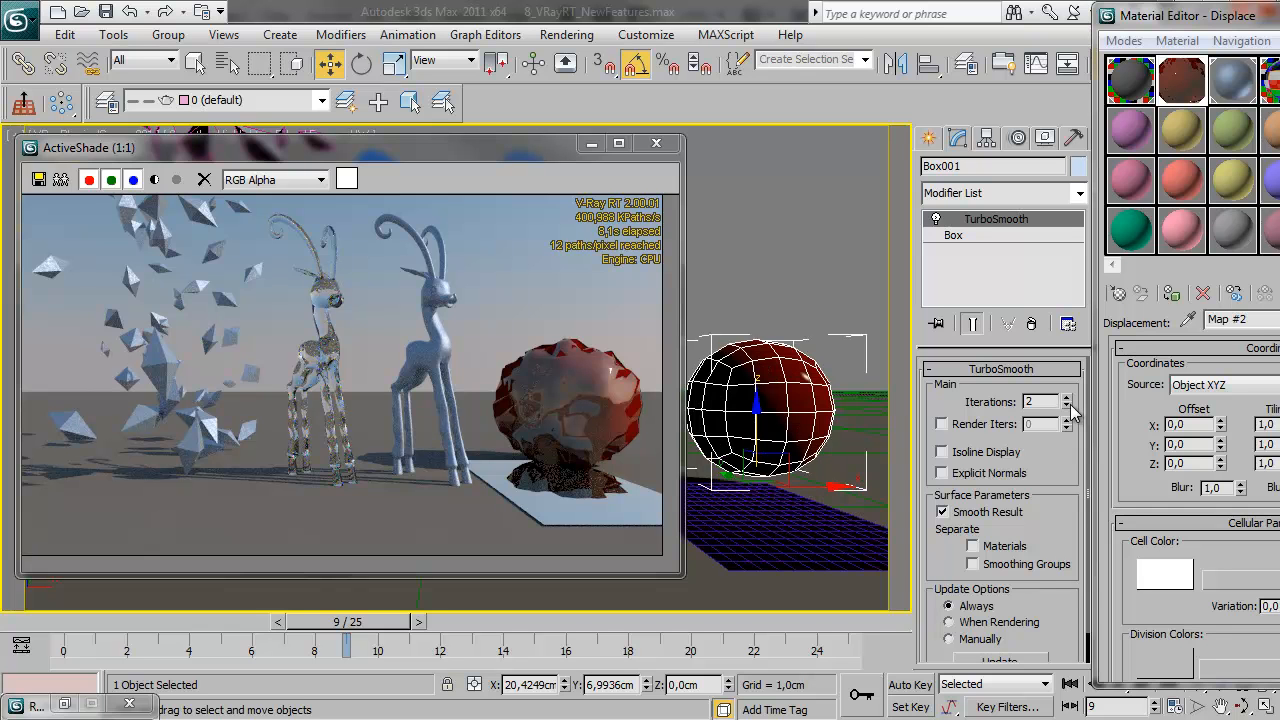
left_click(1067, 406)
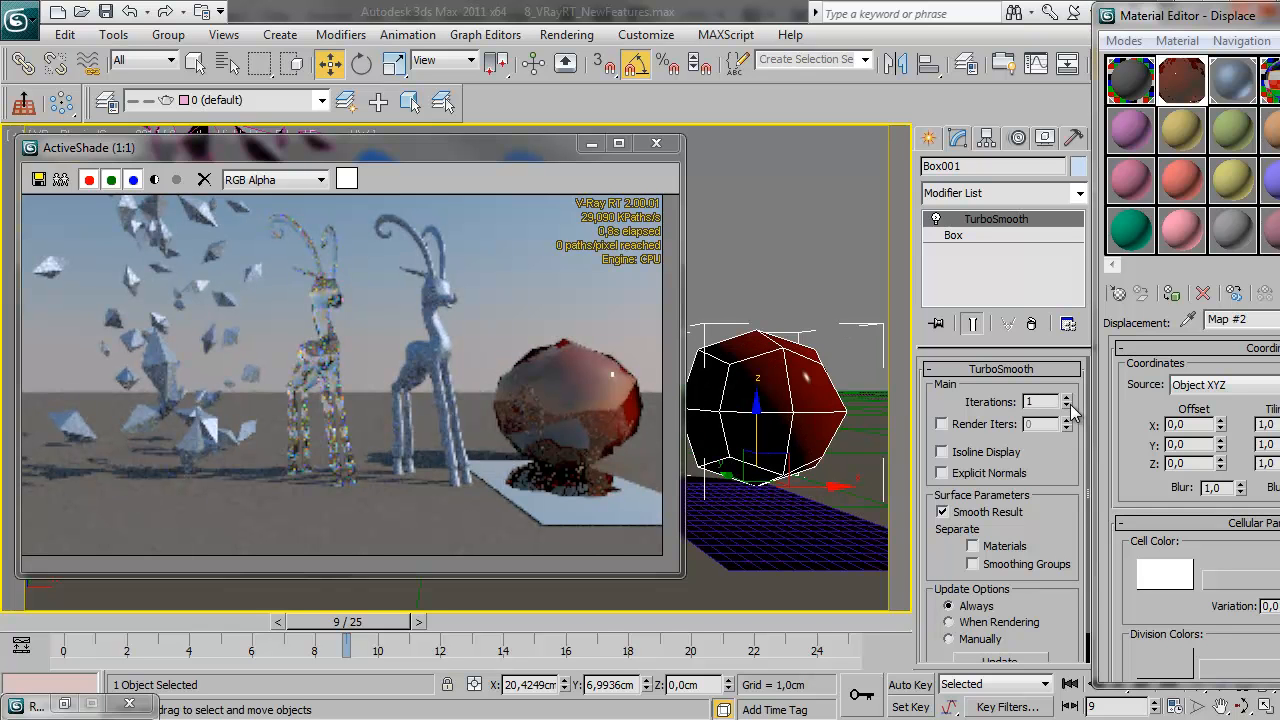
left_click(1067, 397)
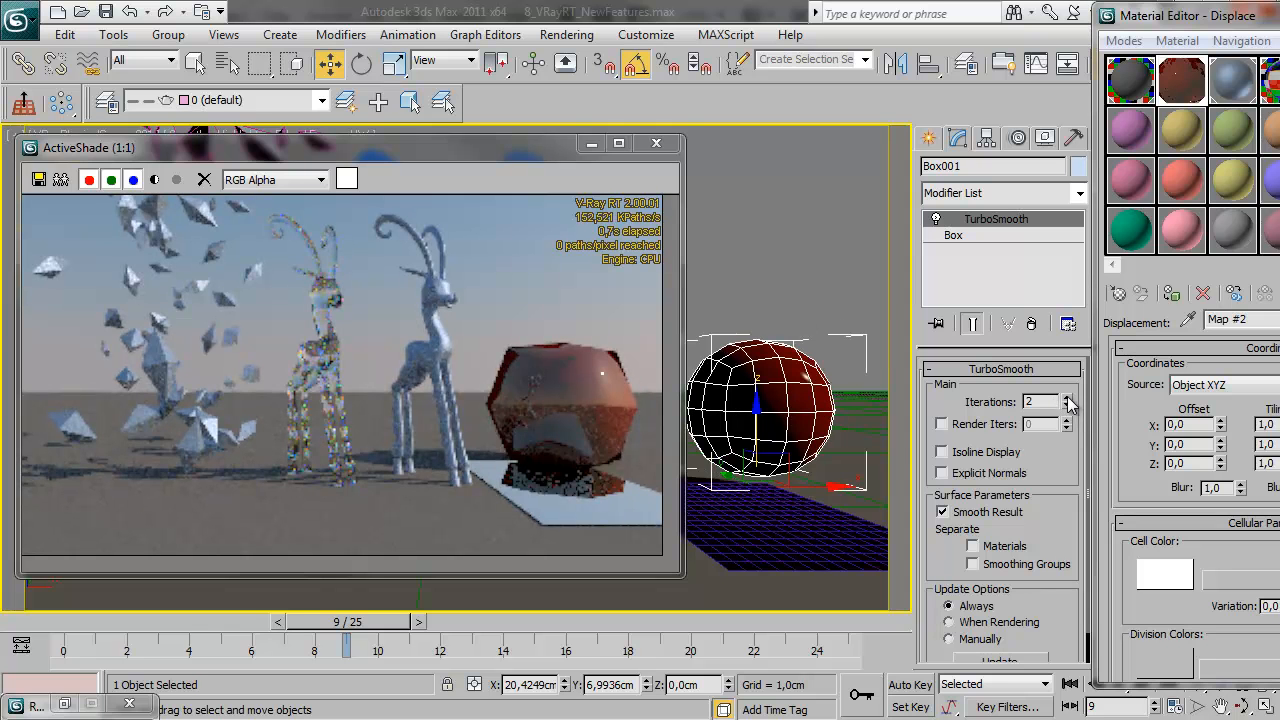
left_click(1067, 397)
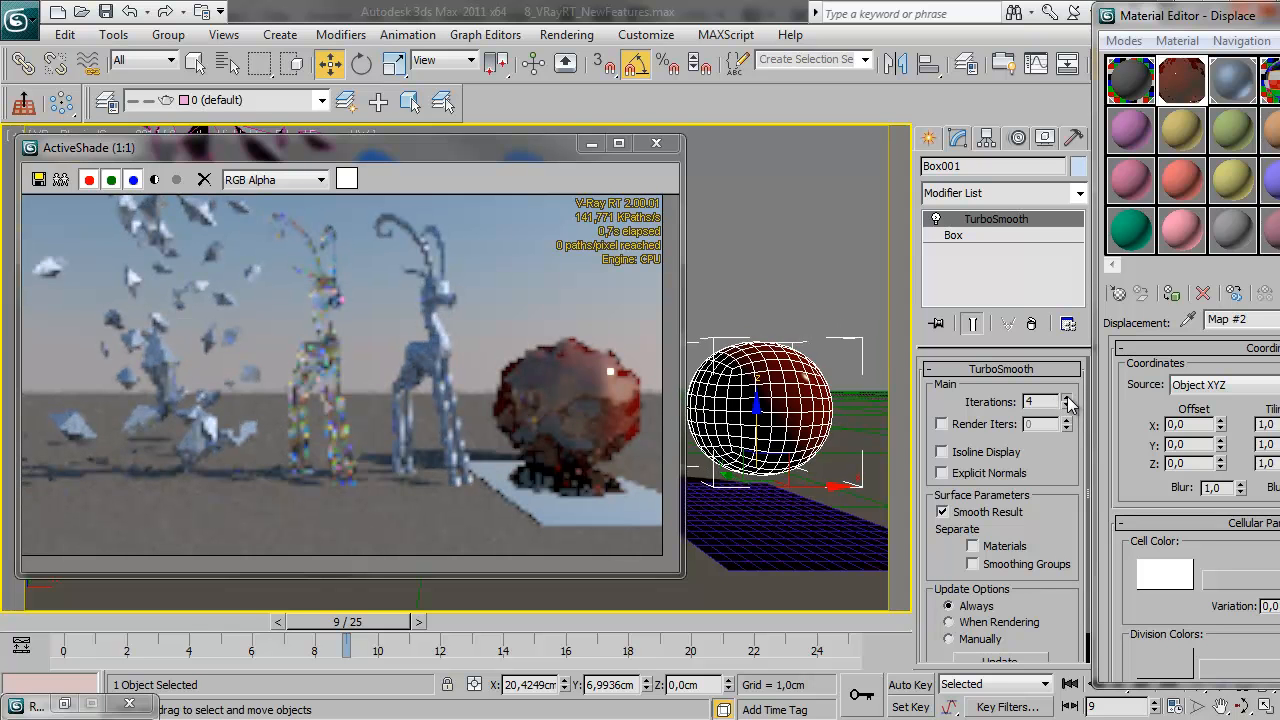
left_click(1067, 397)
left_click(1067, 397)
left_click(1067, 398)
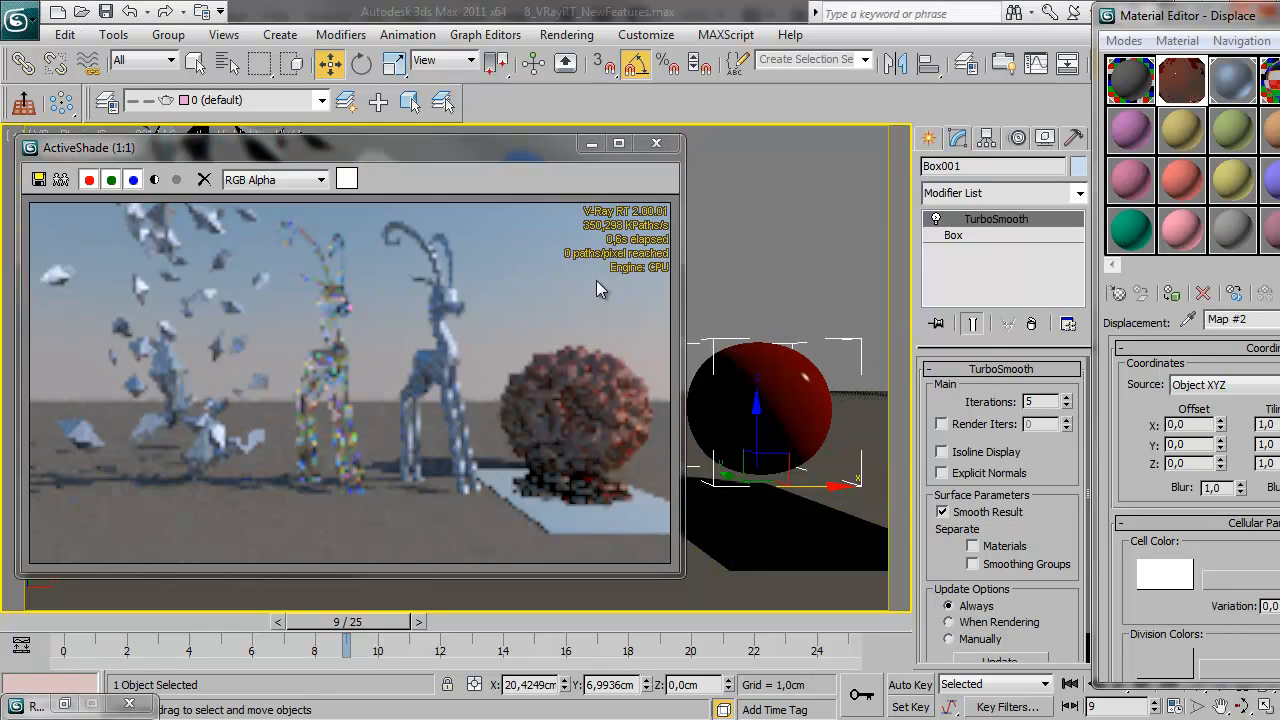
Set the Mirror material's reflection dim distance to about 14.27 cm and its dim fall off to 0
left_click_drag(502, 164, 495, 86)
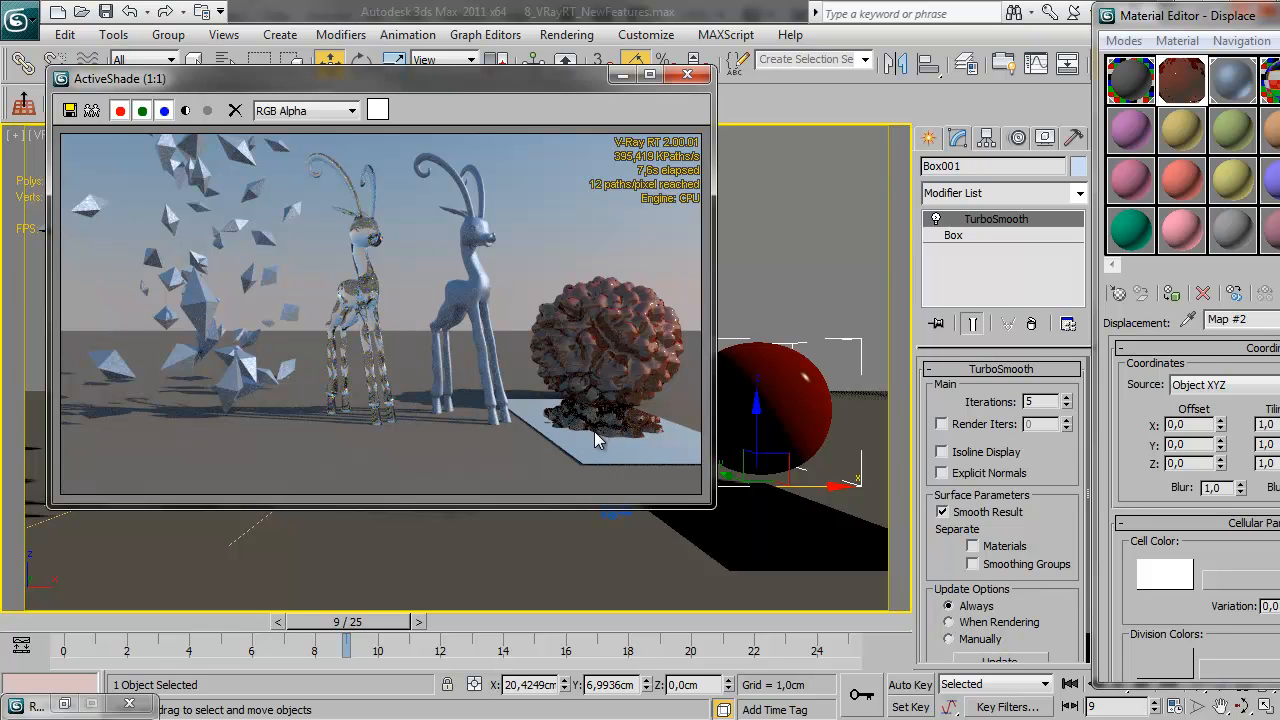
left_click_drag(1138, 20, 919, 19)
left_click(1115, 80)
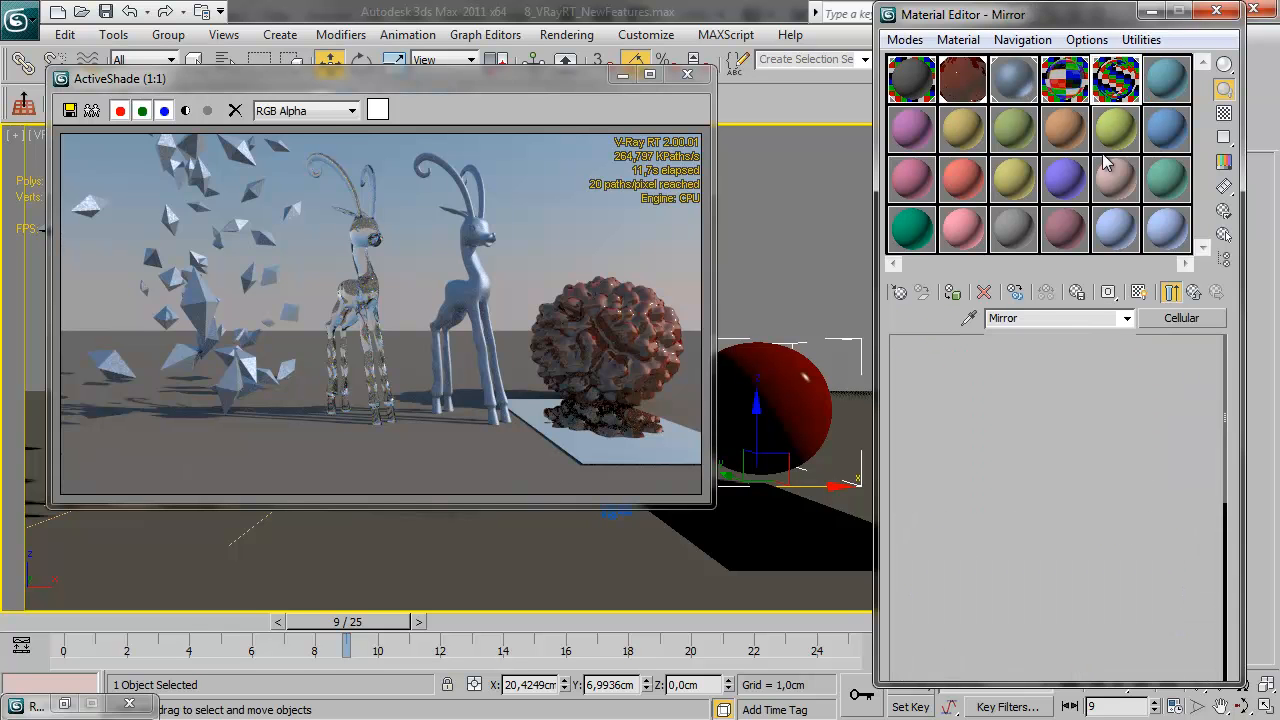
scroll(988, 570, "down", 5)
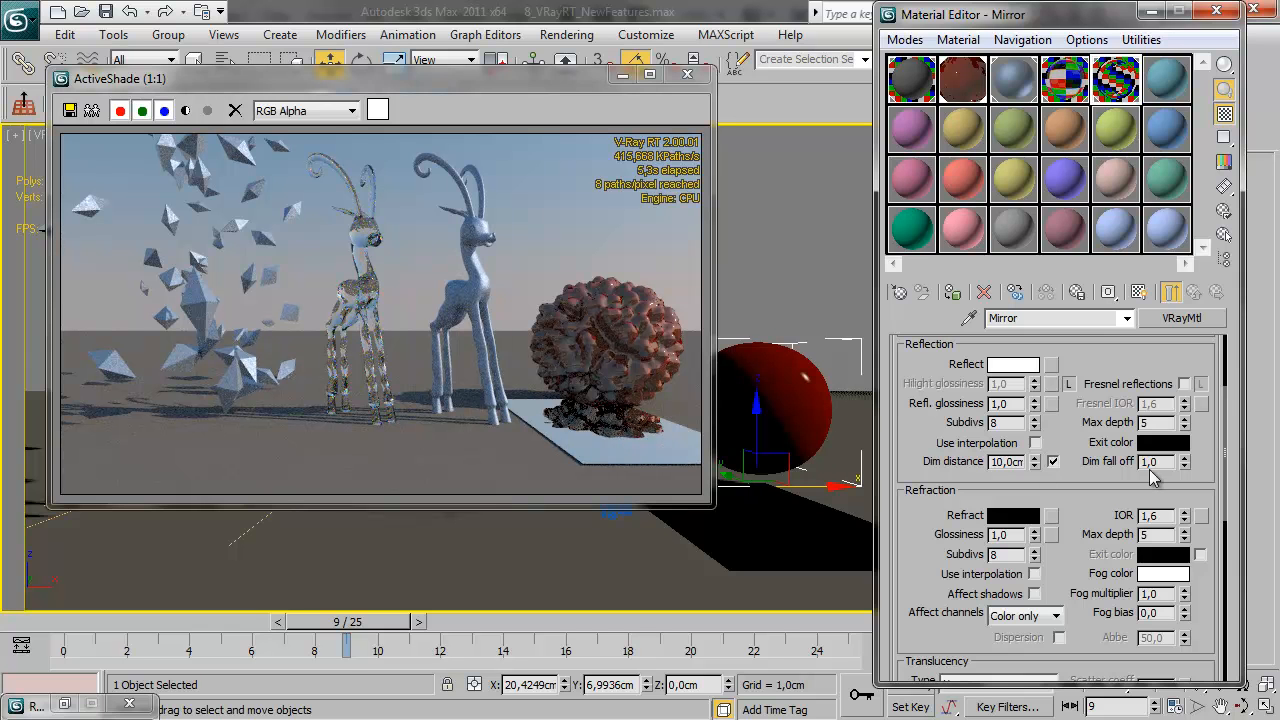
right_click(1185, 465)
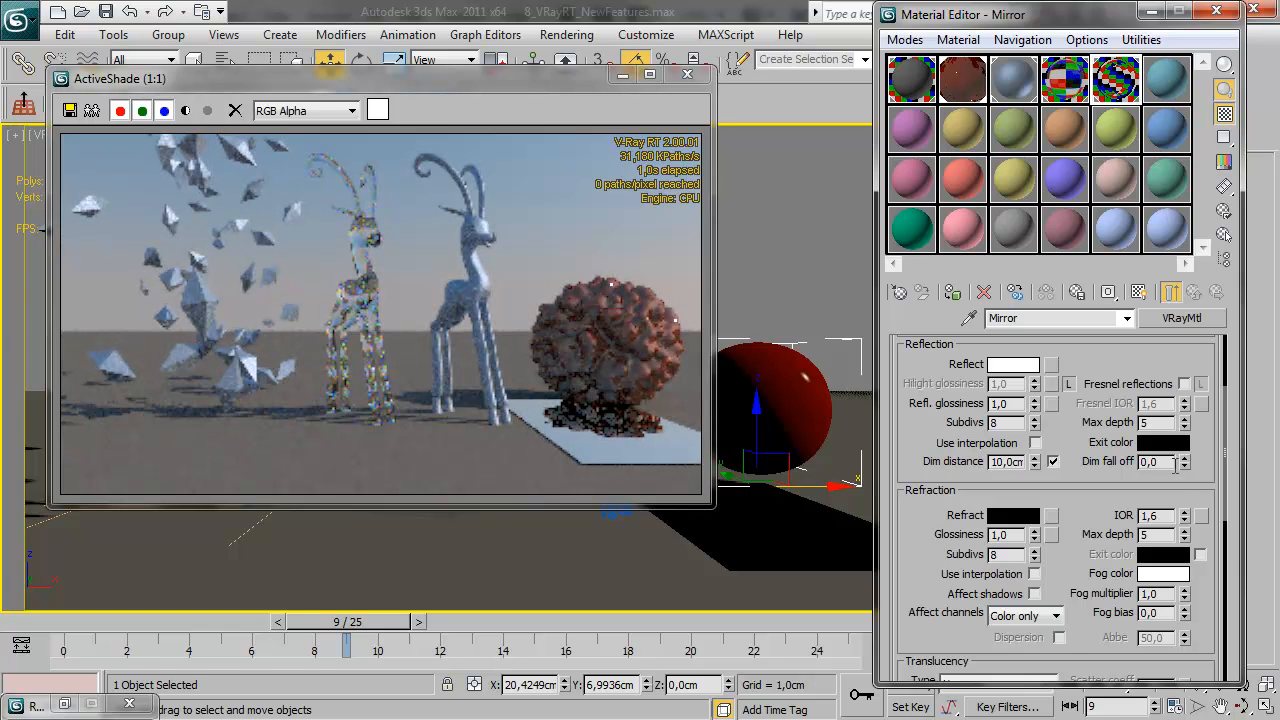
left_click_drag(1185, 464, 1225, 307)
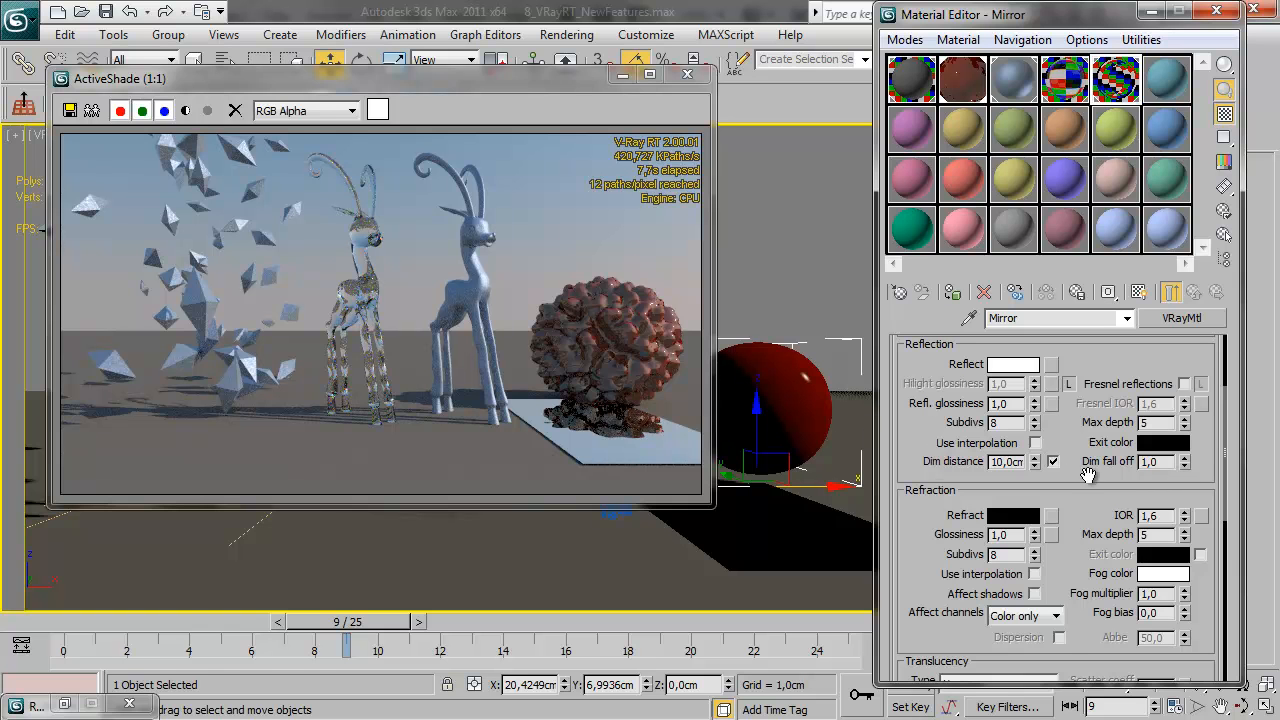
left_click_drag(1033, 470, 1033, 436)
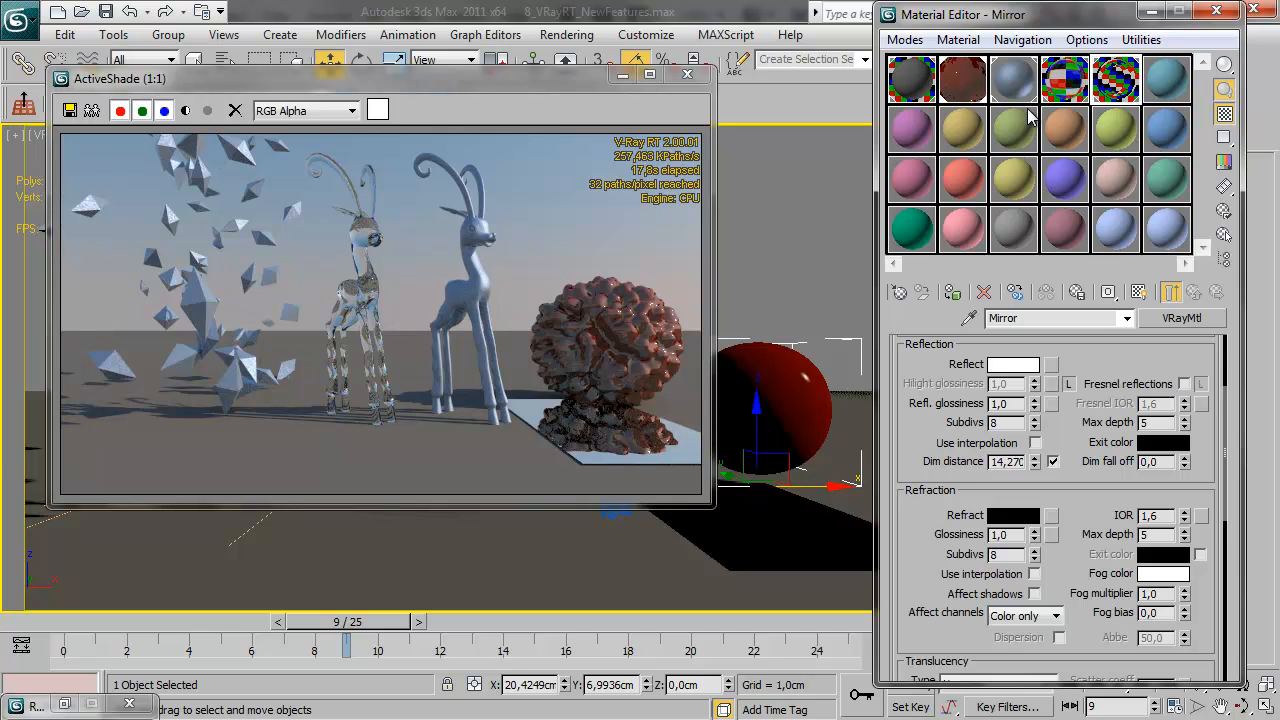
Change the CarPaint material's base color to a dark red with RGB 22, 0, 0
left_click(1016, 78)
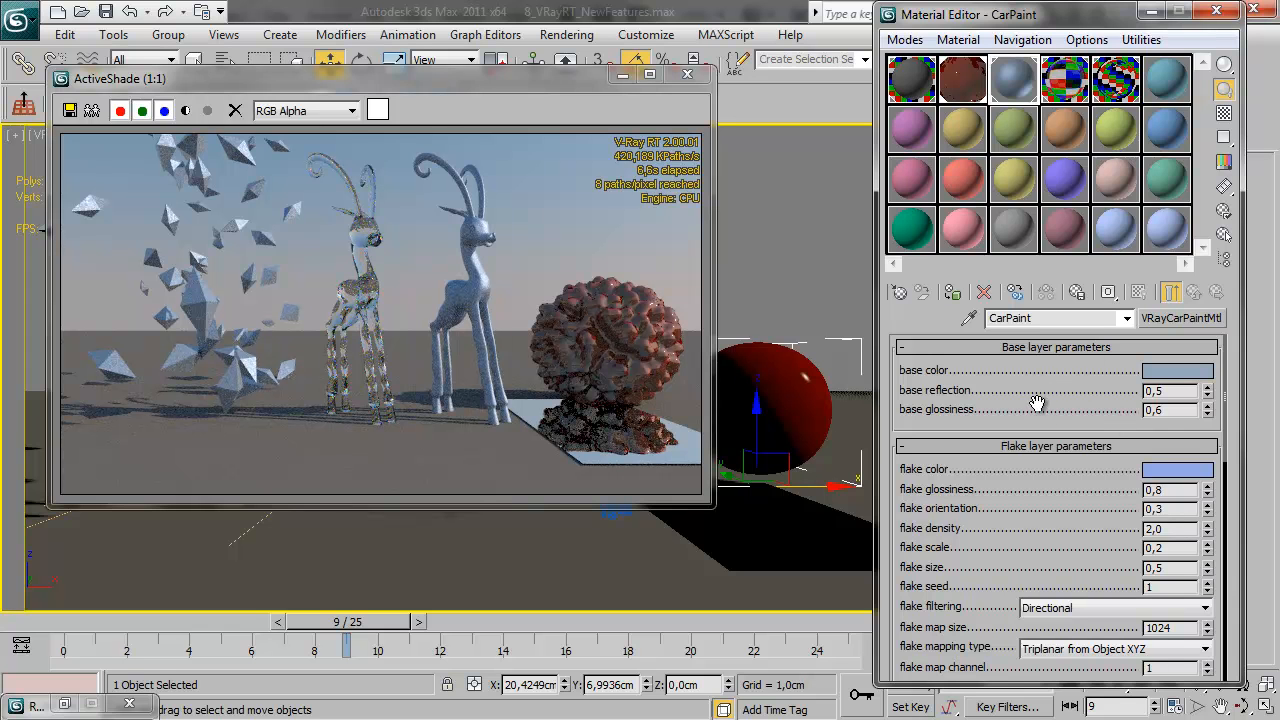
left_click(1177, 371)
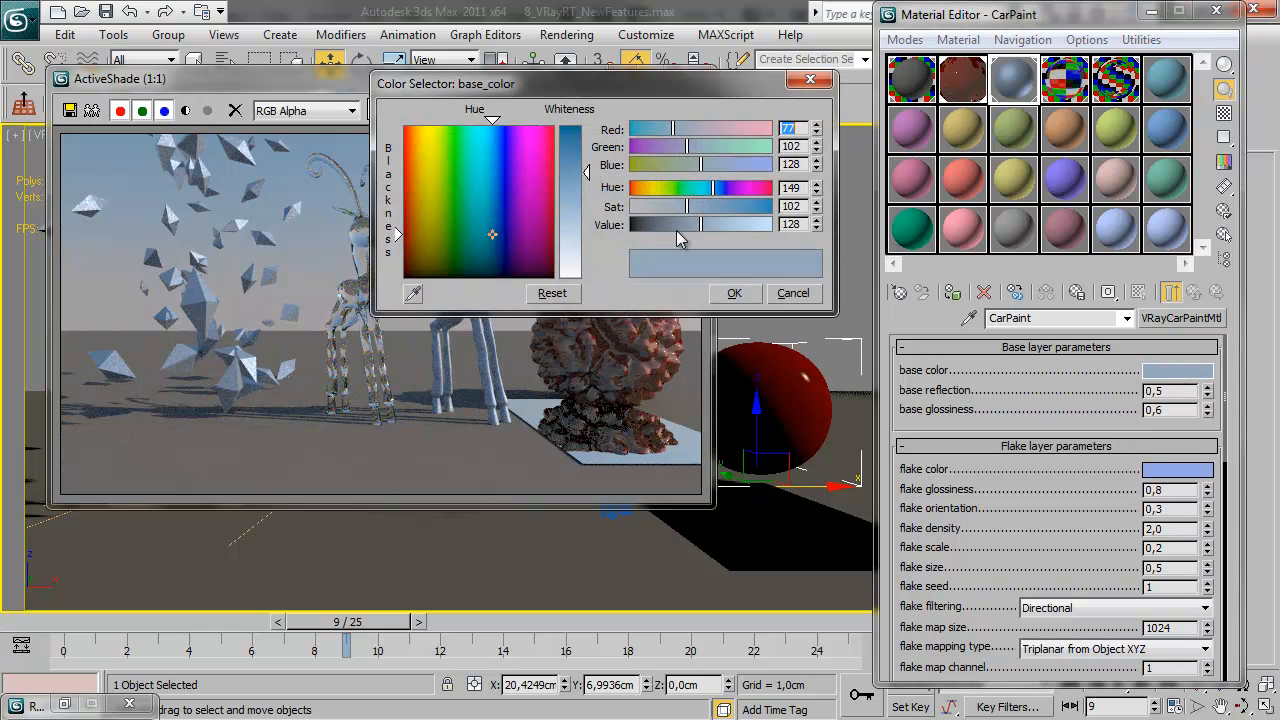
left_click(568, 140)
mouse_move(639, 129)
left_mouse_down()
mouse_move(664, 126)
mouse_move(629, 146)
left_mouse_up()
mouse_move(667, 163)
left_mouse_down()
mouse_move(628, 163)
mouse_move(668, 126)
mouse_move(656, 127)
left_mouse_up()
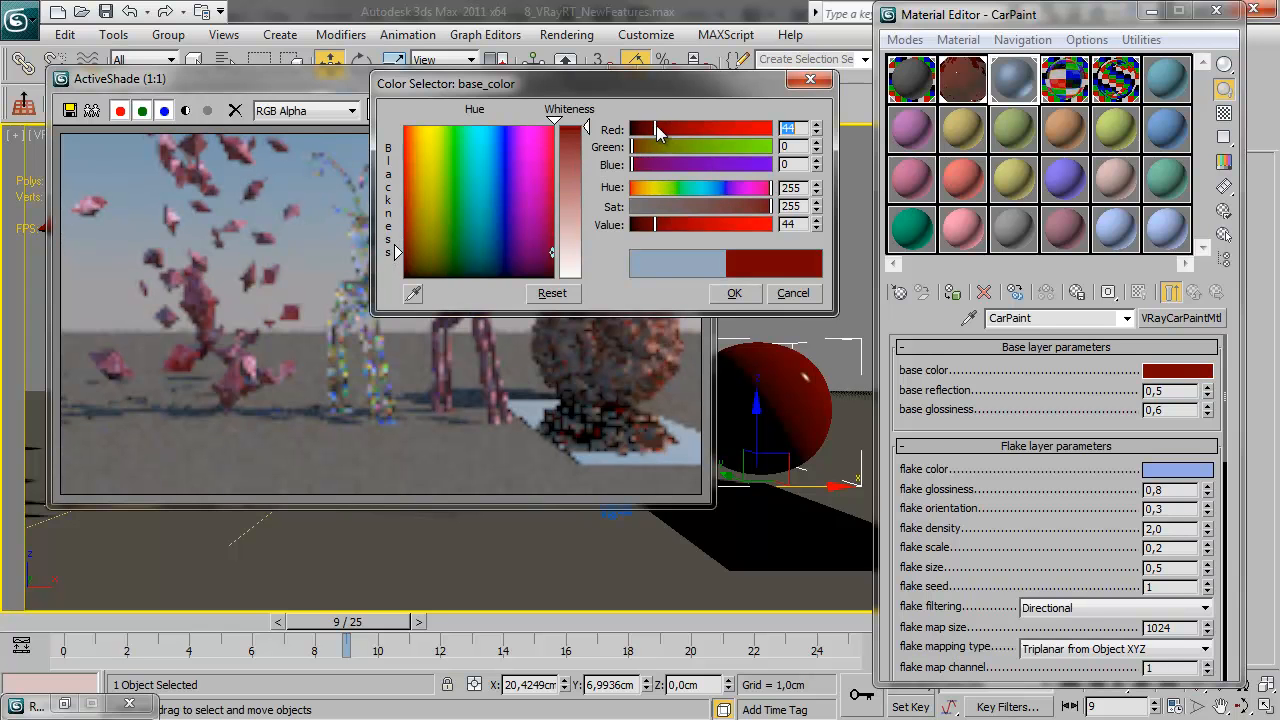
left_click_drag(672, 225, 660, 226)
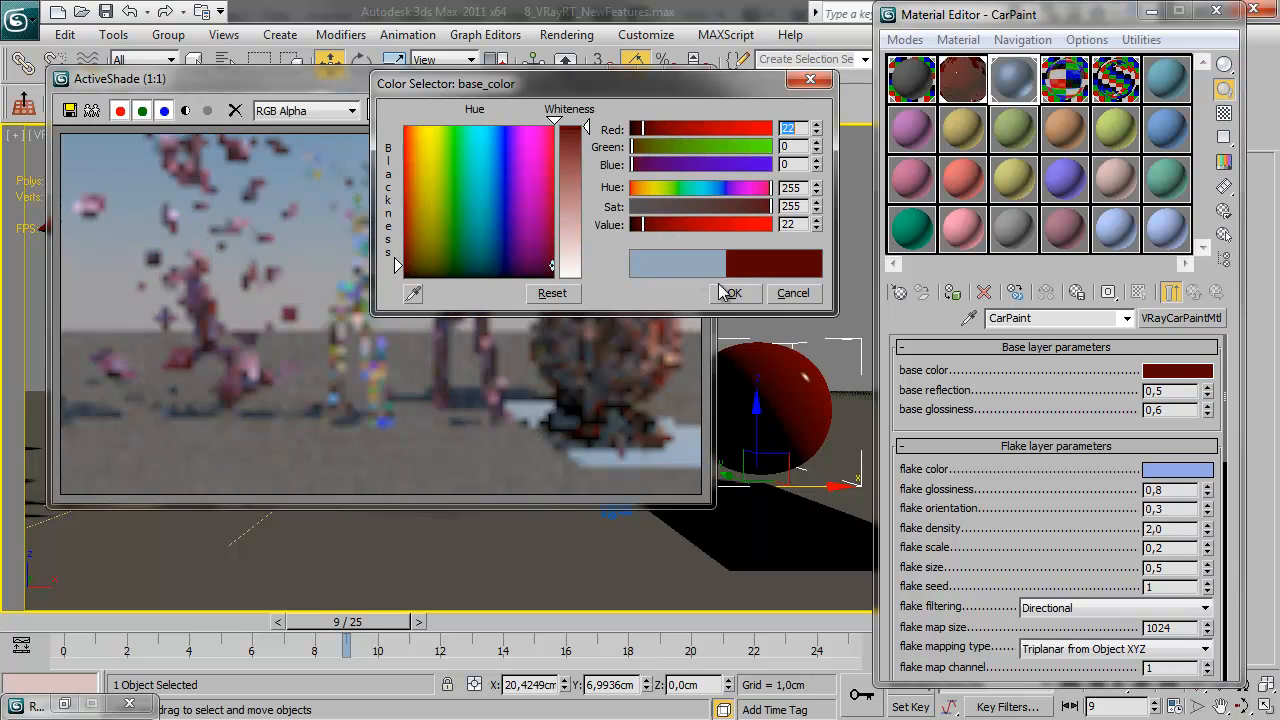
left_click(738, 295)
Change the CarPaint material's flake color to a reddish orange with RGB 122, 33, 23
left_click(1190, 472)
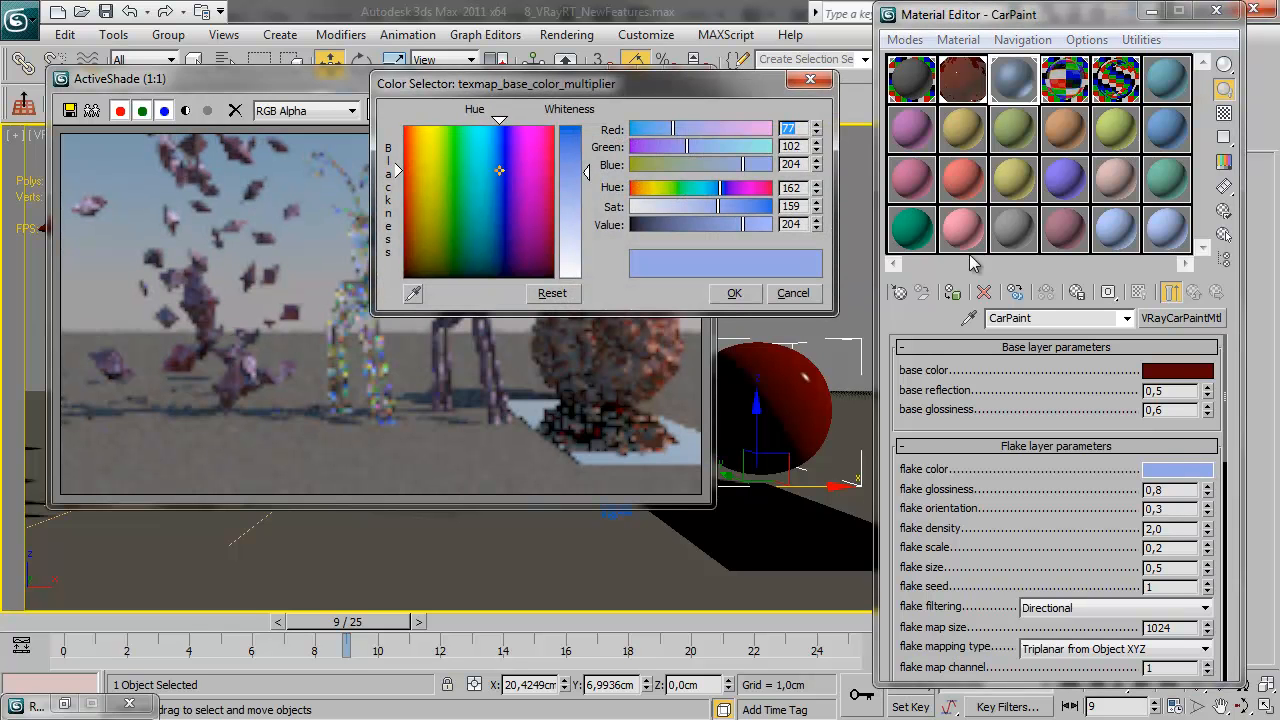
left_click(649, 147)
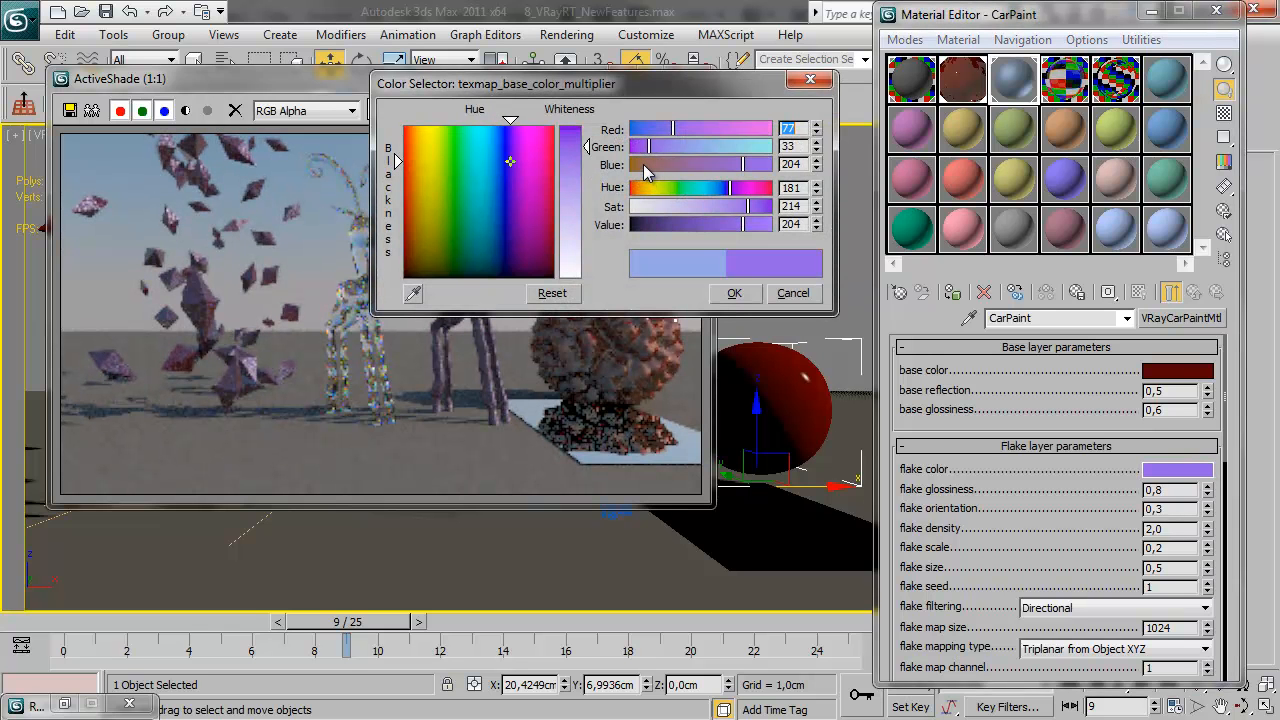
left_click(644, 166)
left_click_drag(680, 127, 698, 127)
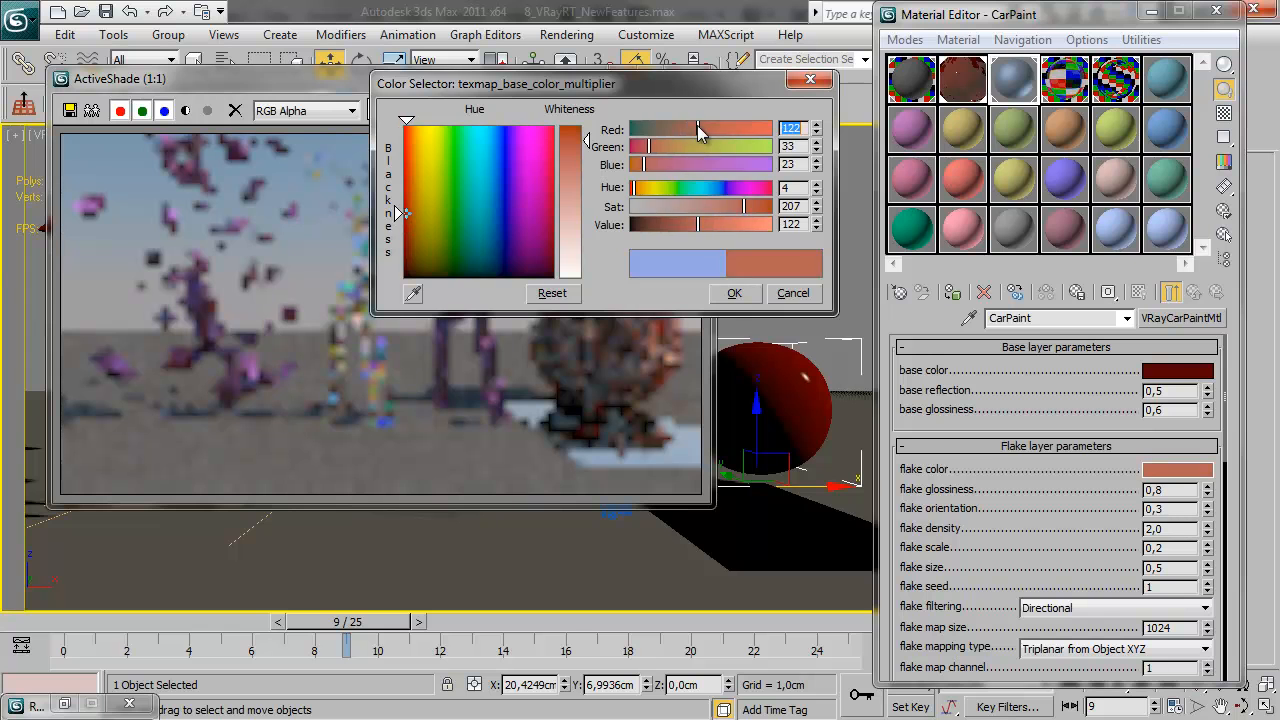
left_click(738, 292)
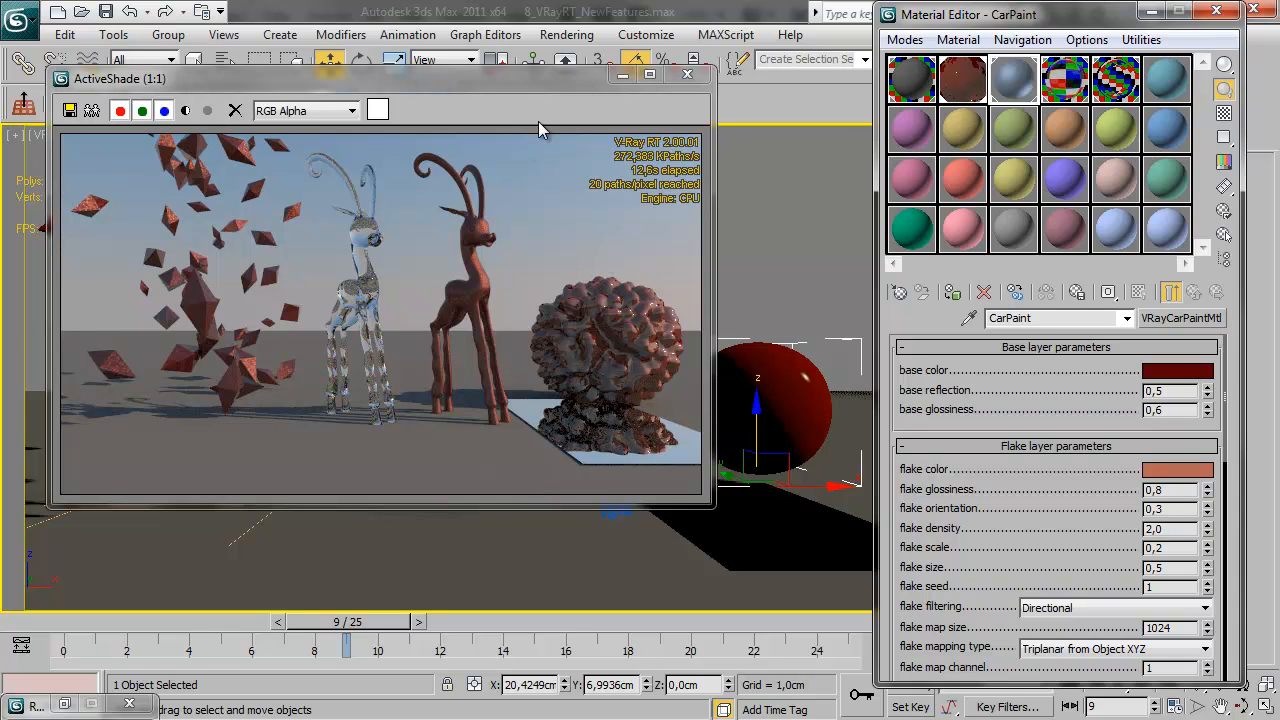
Close the ActiveShade render and switch the camera viewport to a Perspective view
left_click(691, 79)
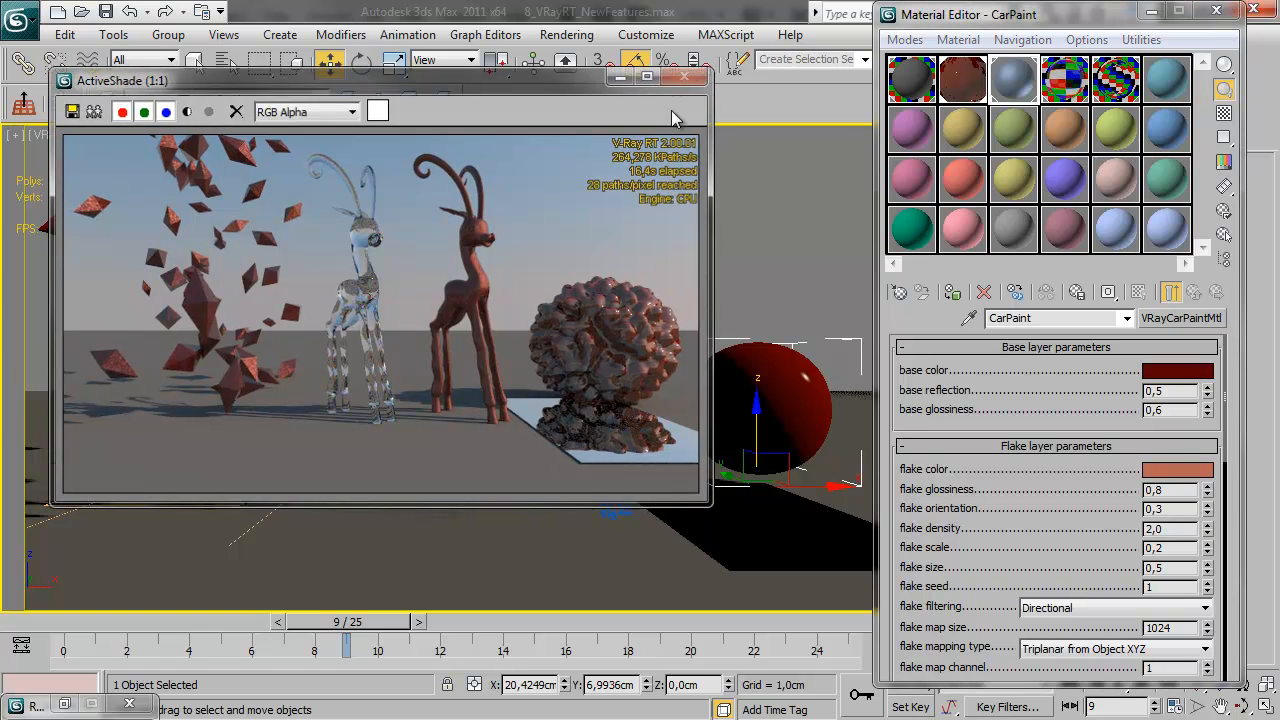
left_click(727, 202)
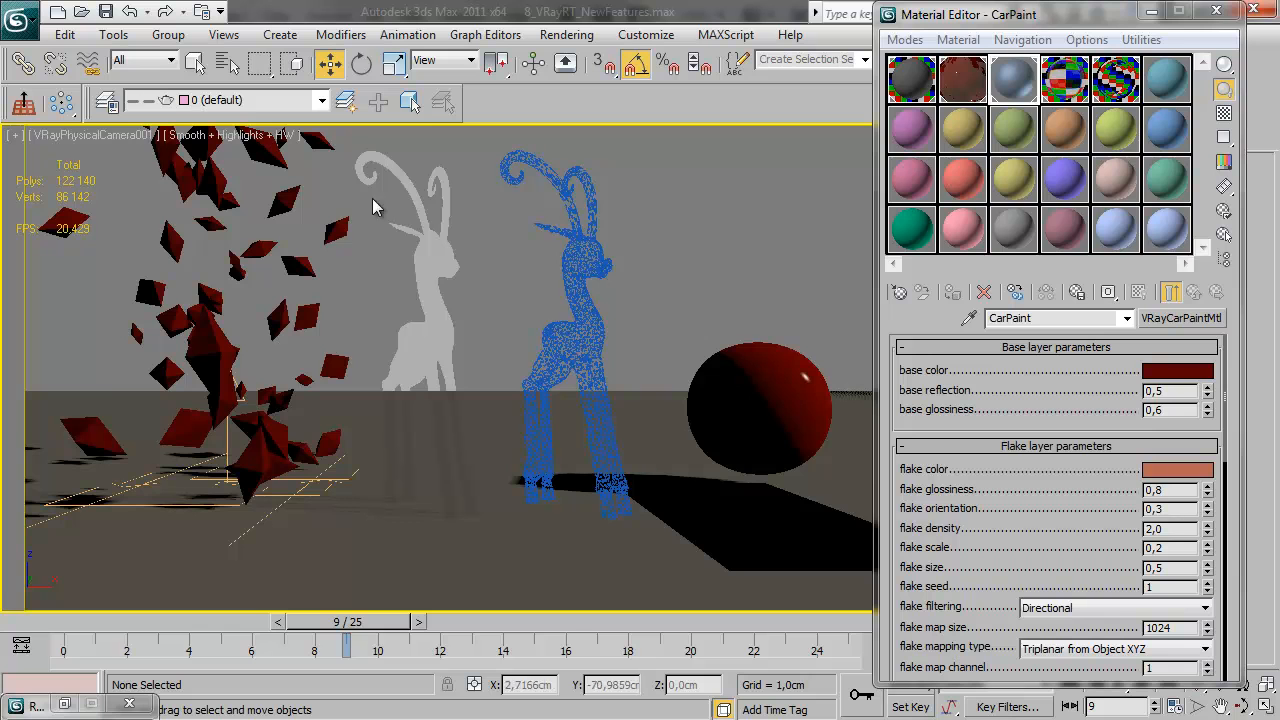
left_click(67, 133)
mouse_move(118, 163)
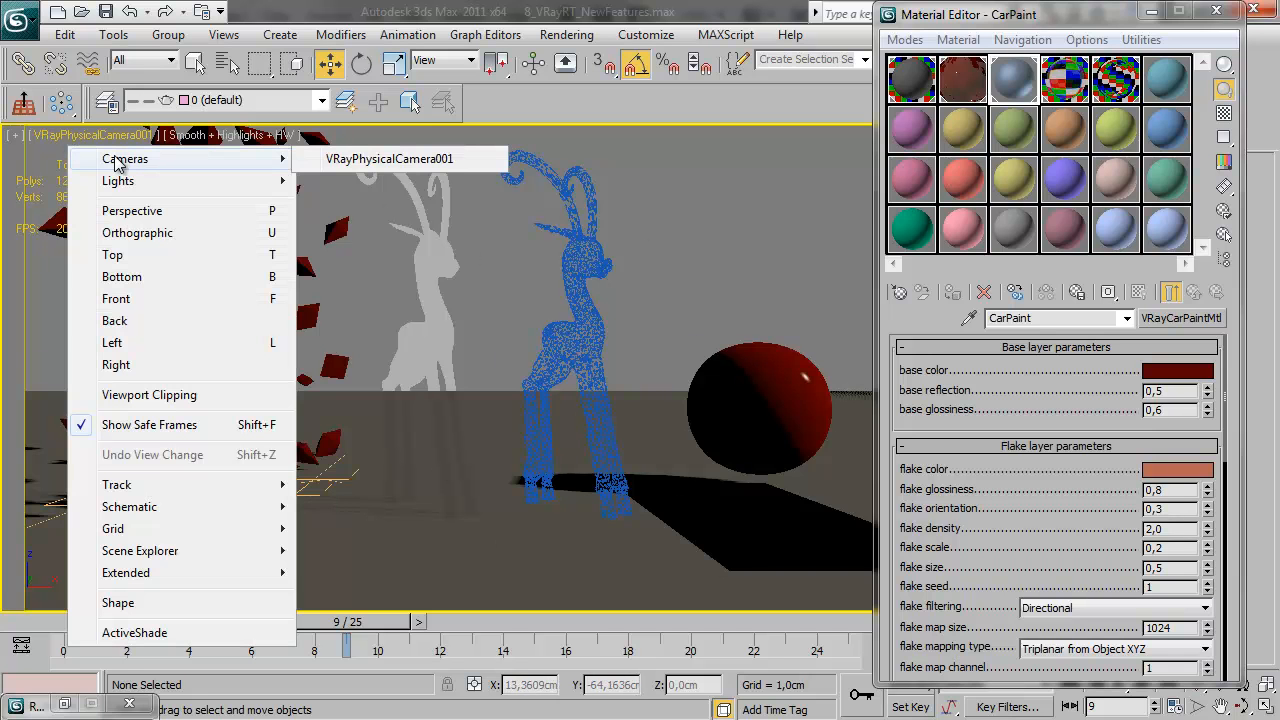
left_click(687, 218)
key("p")
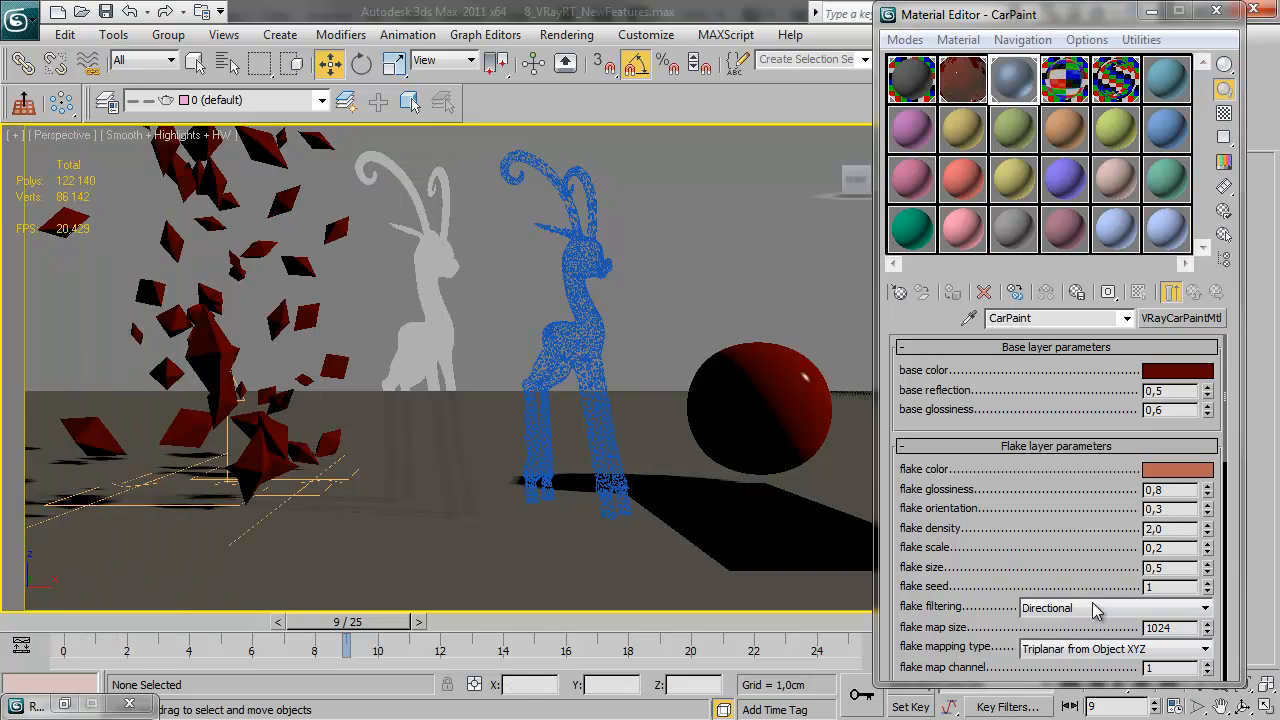
Run an ActiveShade test render of the Perspective view to examine its exposure, and close the render window
left_click_drag(1057, 7, 987, 7)
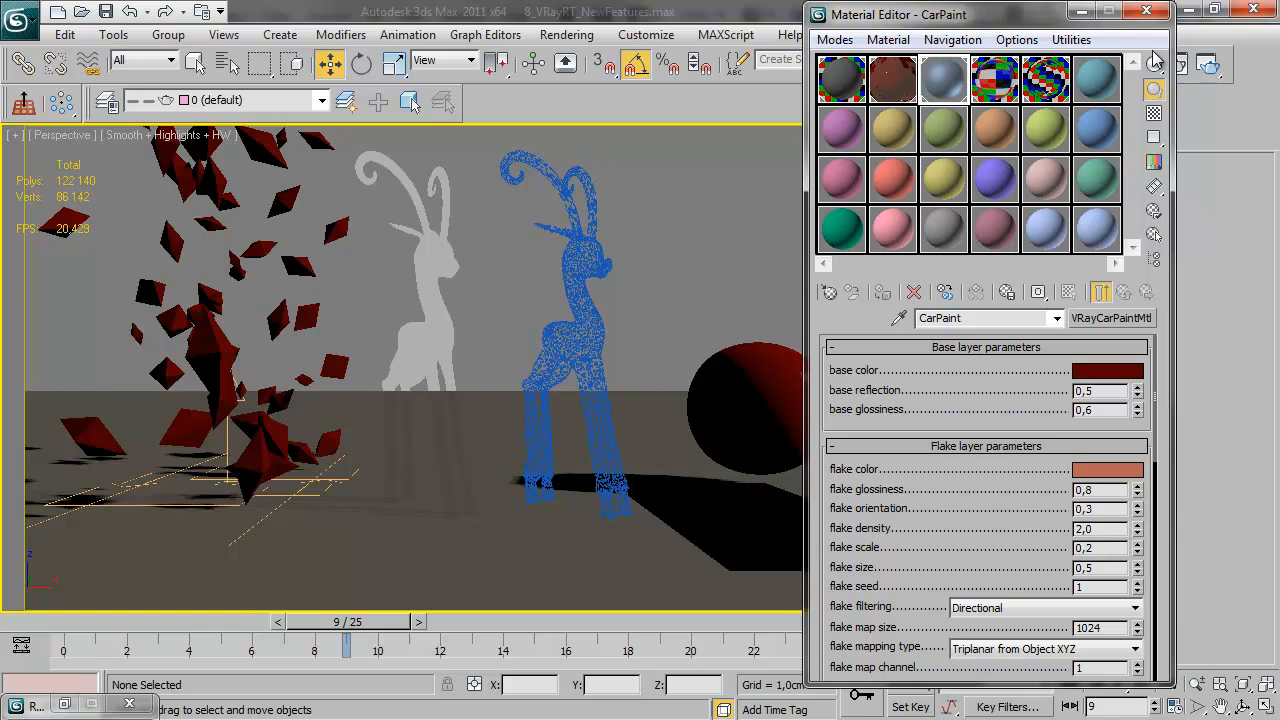
left_click(1209, 64)
left_click_drag(290, 82, 359, 113)
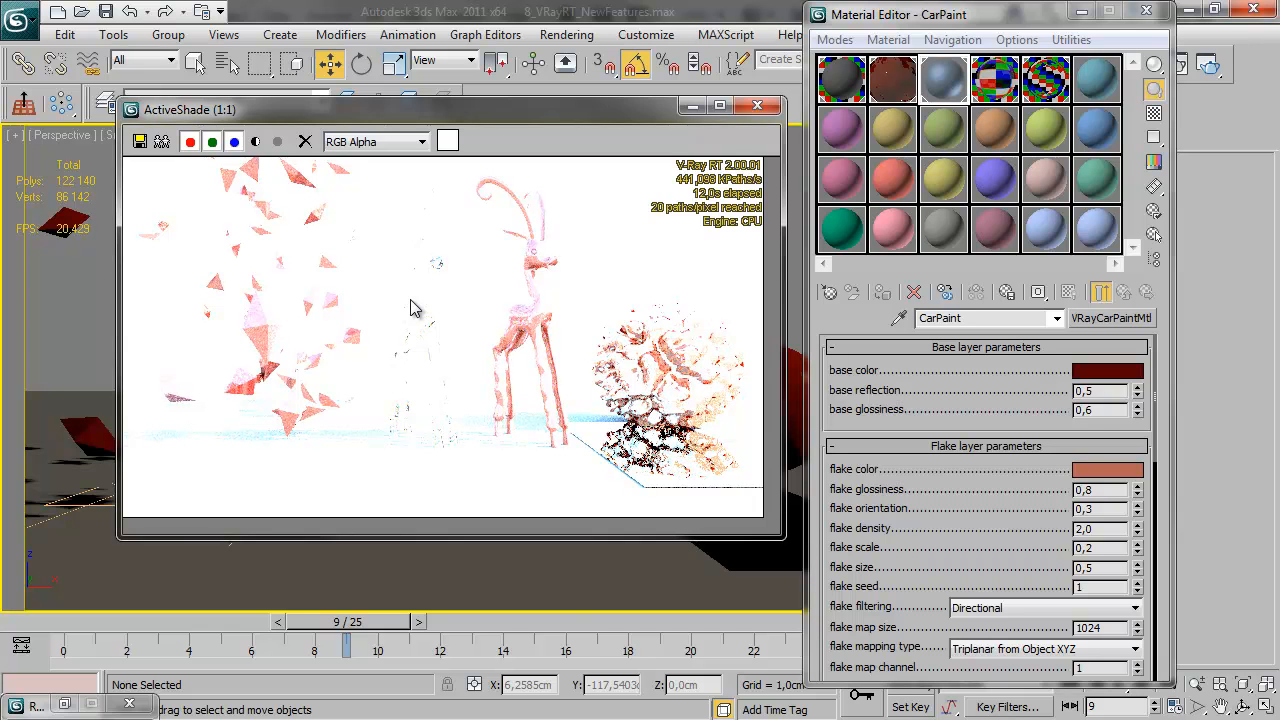
left_click(753, 110)
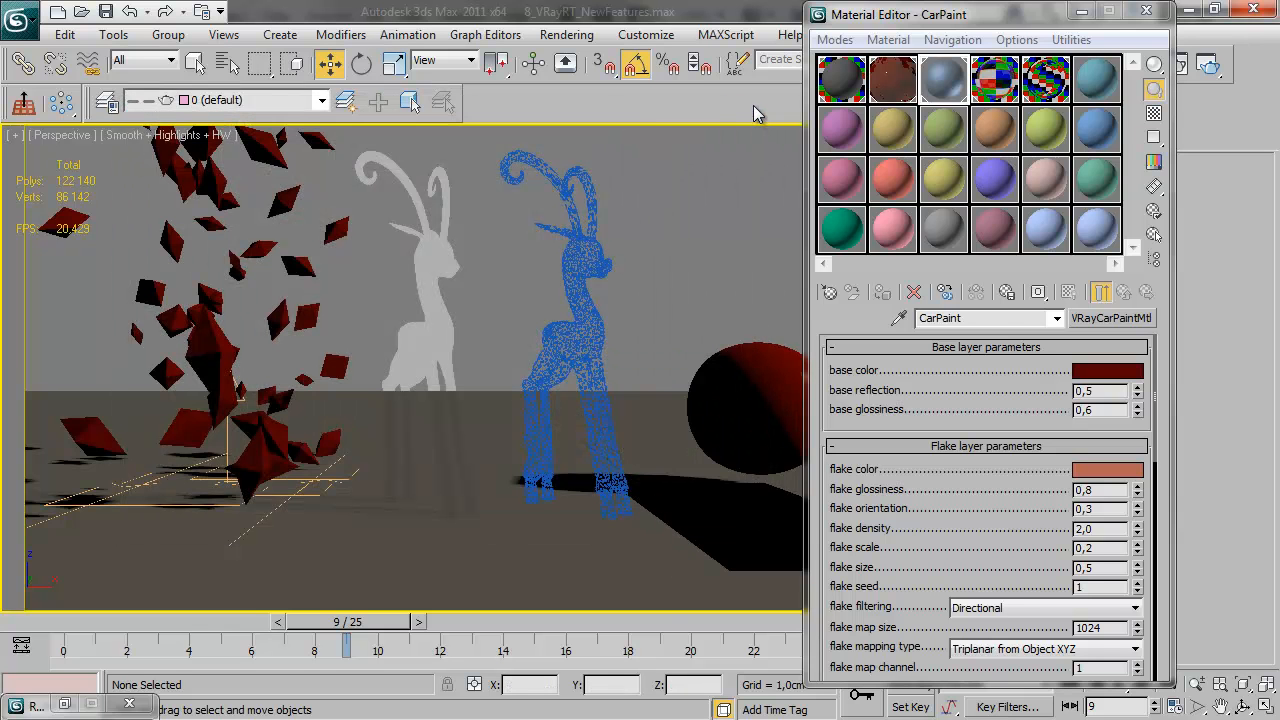
Enable VRay Exposure Control in the environment settings and set its mode to From VRay camera
key("8")
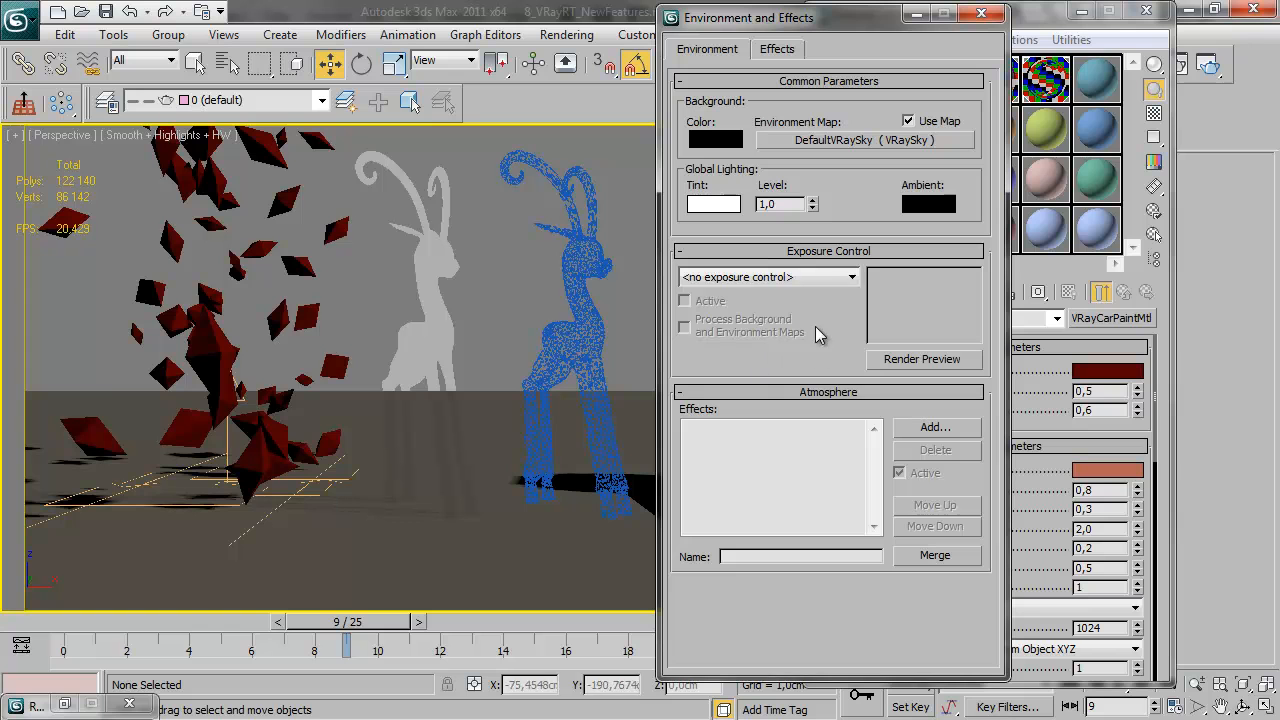
left_click(790, 277)
left_click(762, 372)
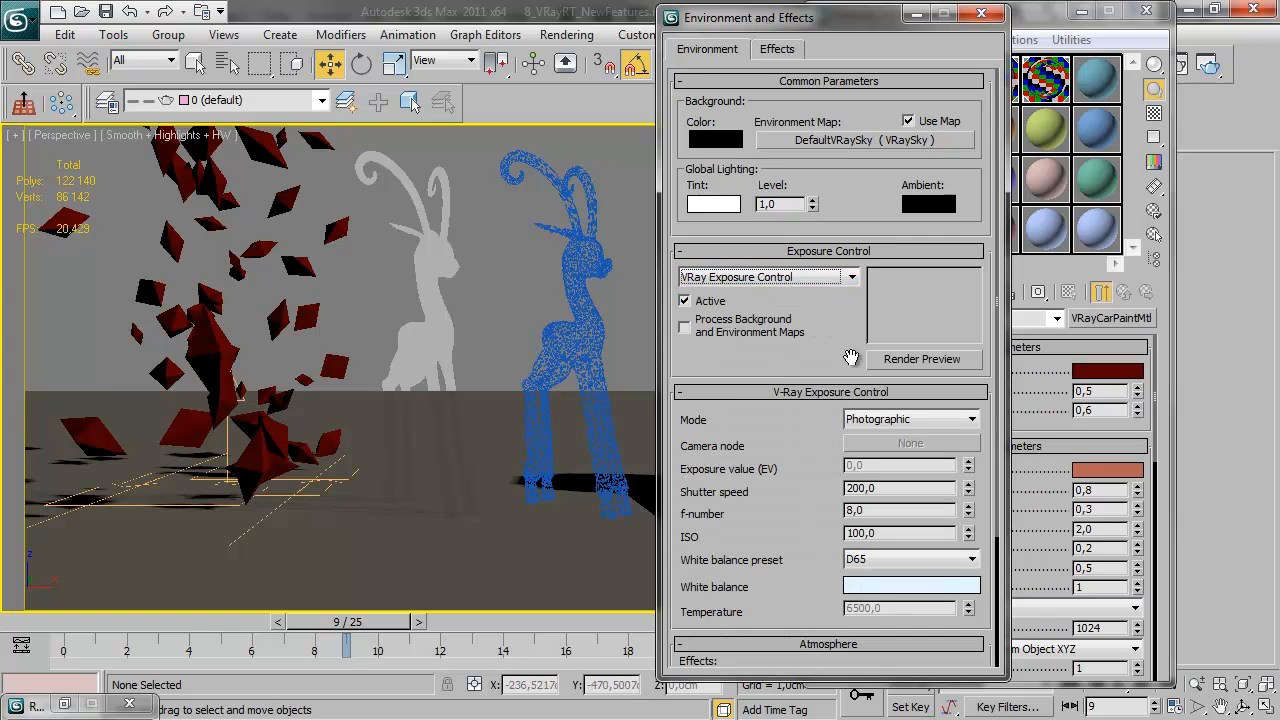
left_click(924, 419)
left_click(916, 435)
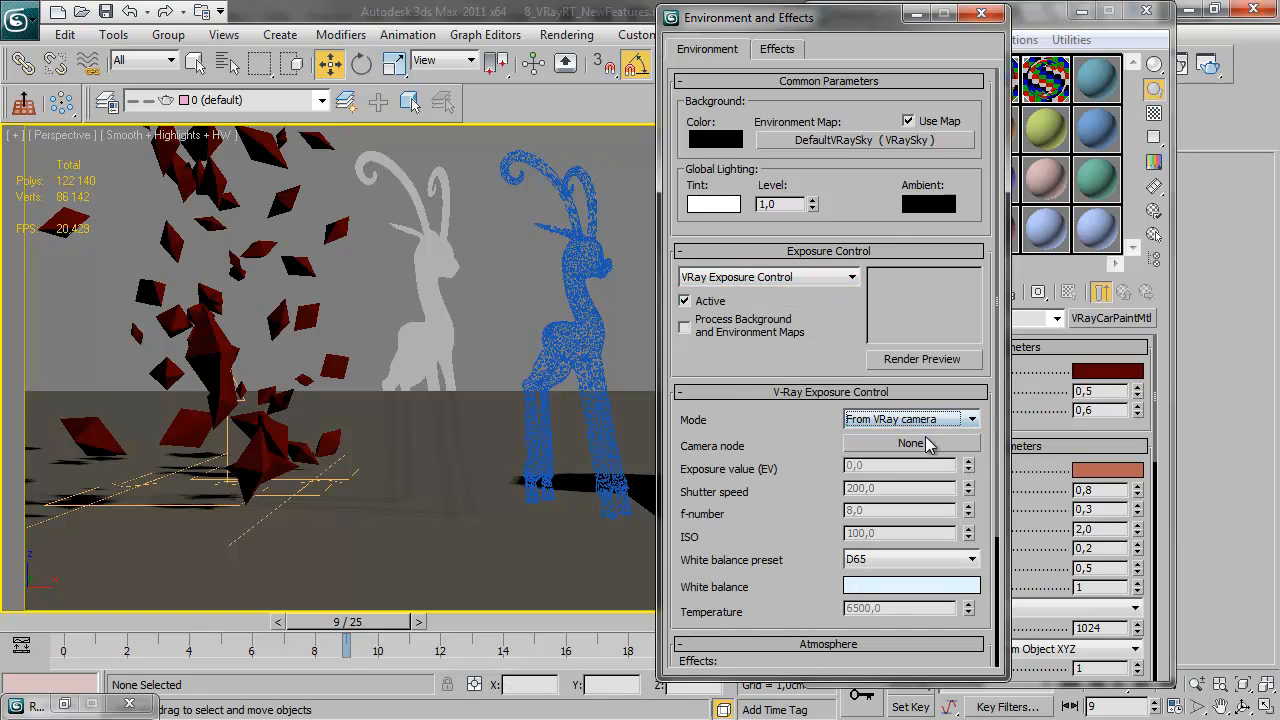
Assign VRayPhysicalCamera001 as the exposure control's camera node and close the environment settings
left_click(850, 444)
key("h")
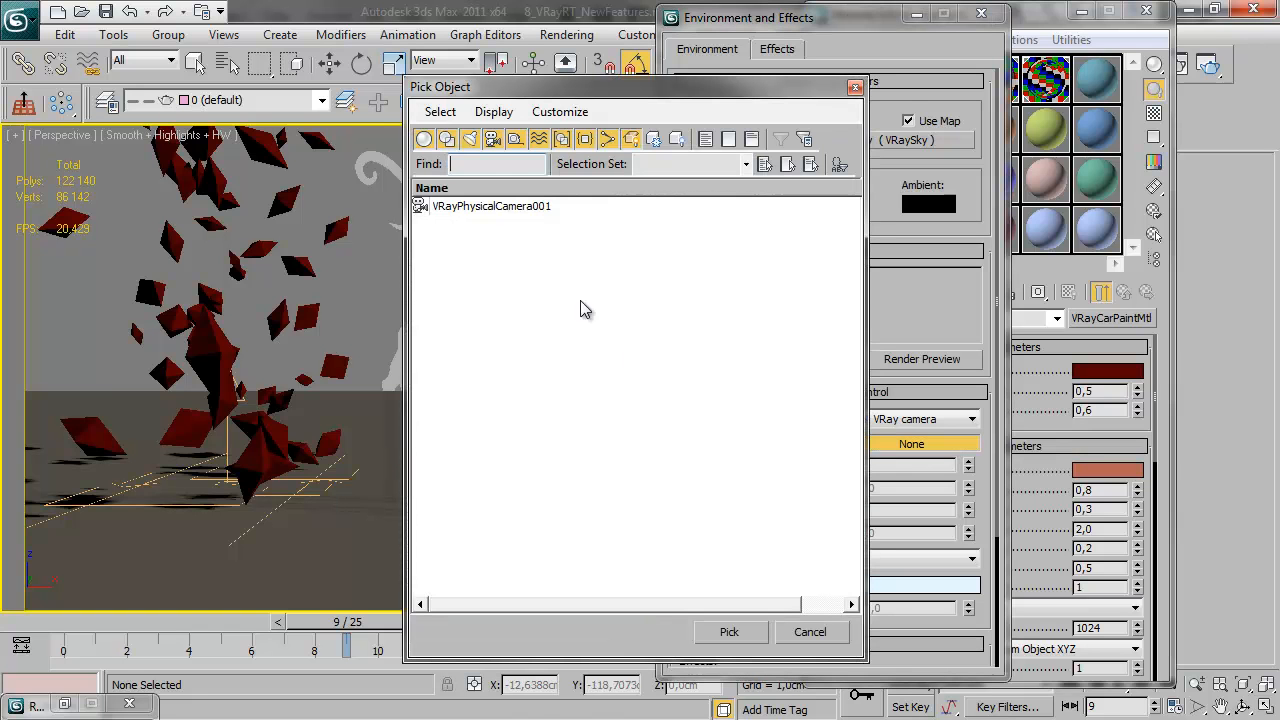
left_click(480, 207)
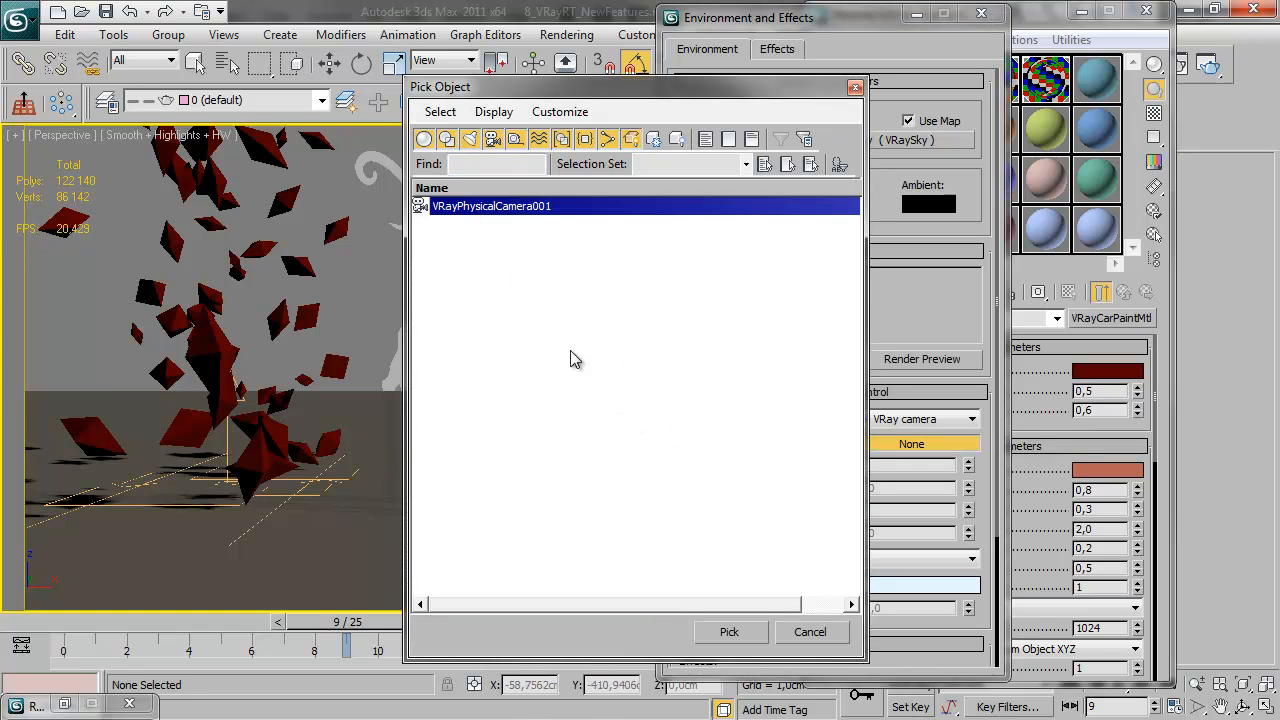
left_click(727, 632)
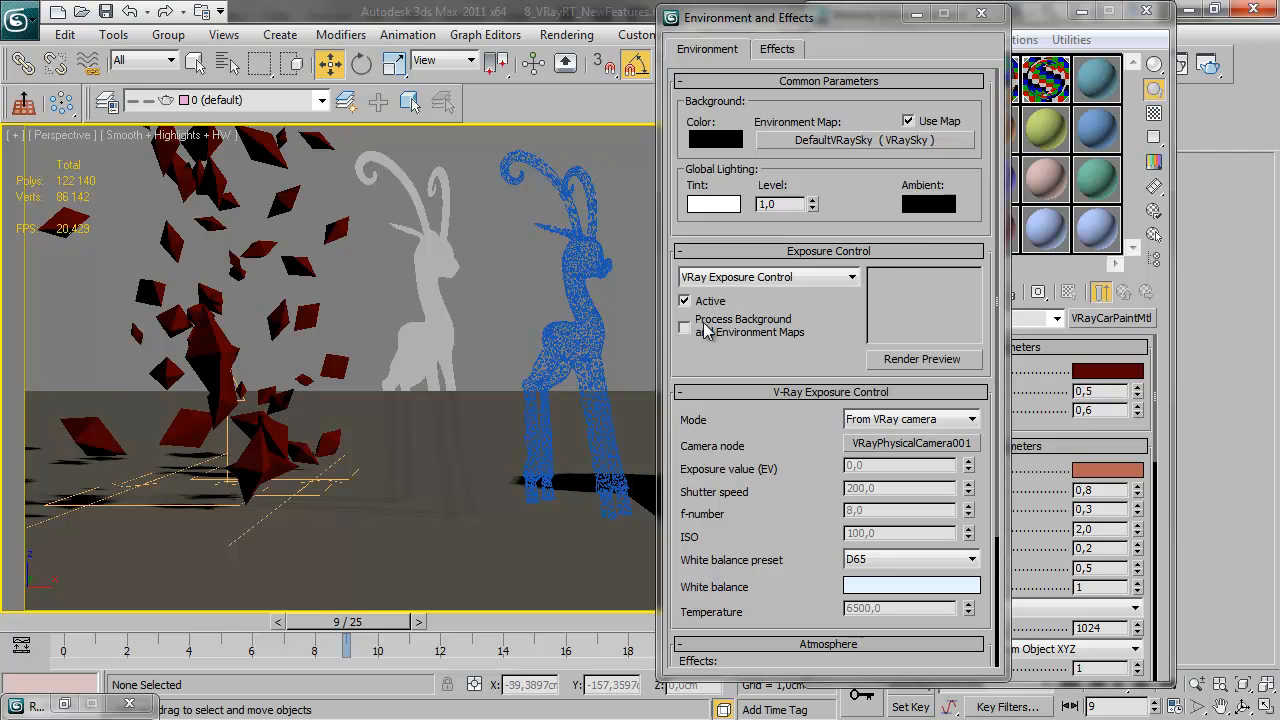
left_click(980, 14)
Restart ActiveShade, move its window off the scene objects, and navigate the Perspective view to update the render from new angles
left_click(1212, 65)
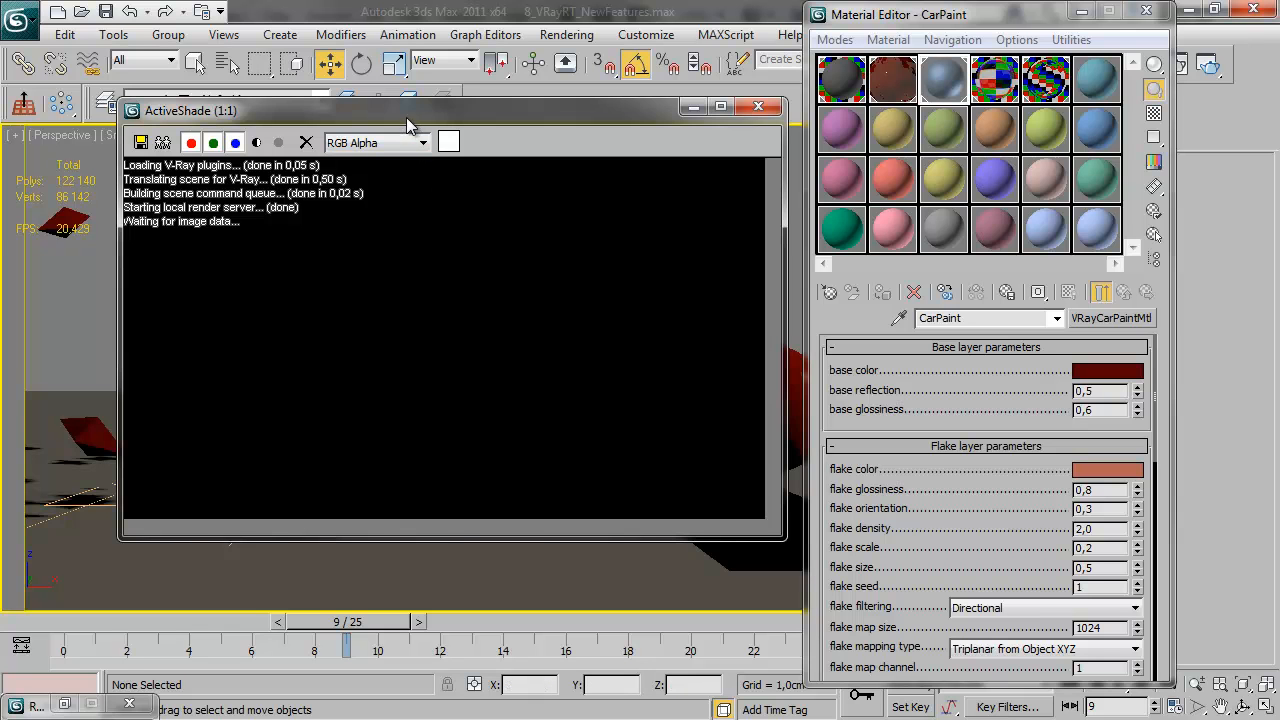
left_click_drag(407, 123, 691, 127)
middle_click_drag(270, 448, 233, 430)
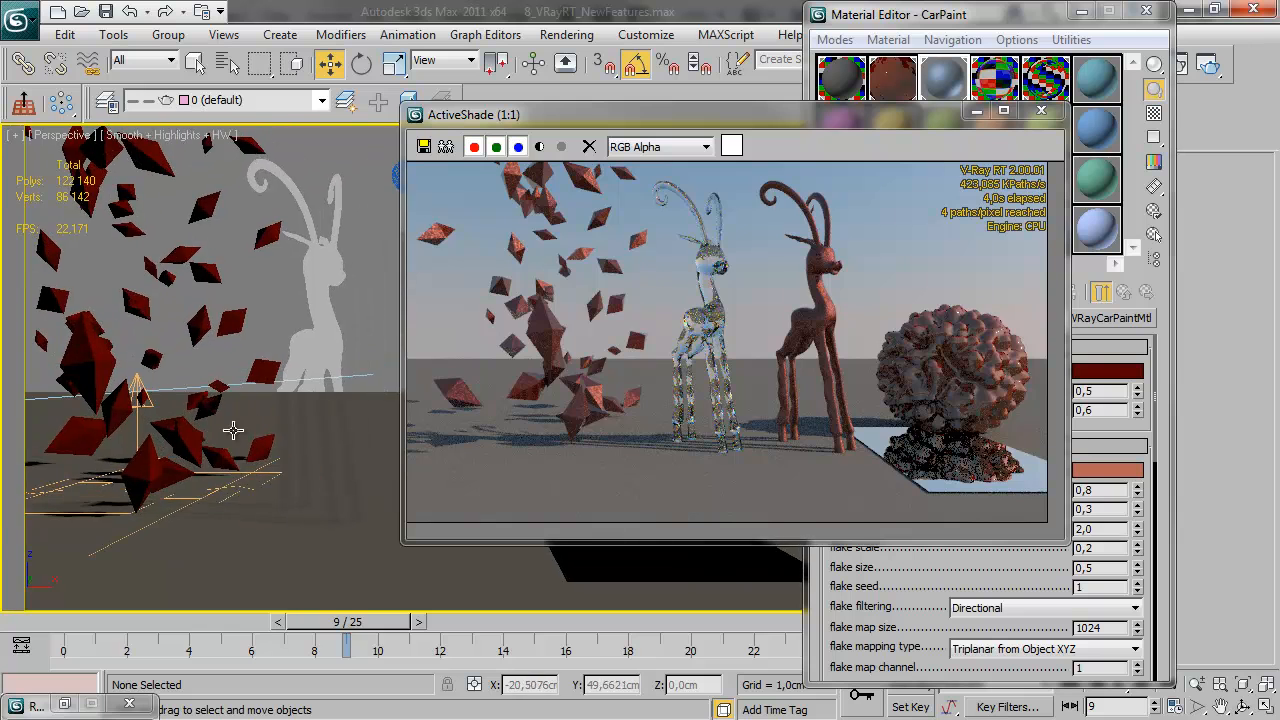
scroll(249, 412, "down", 3)
middle_click_drag(339, 426, 289, 461, "alt")
scroll(300, 462, "up", 5)
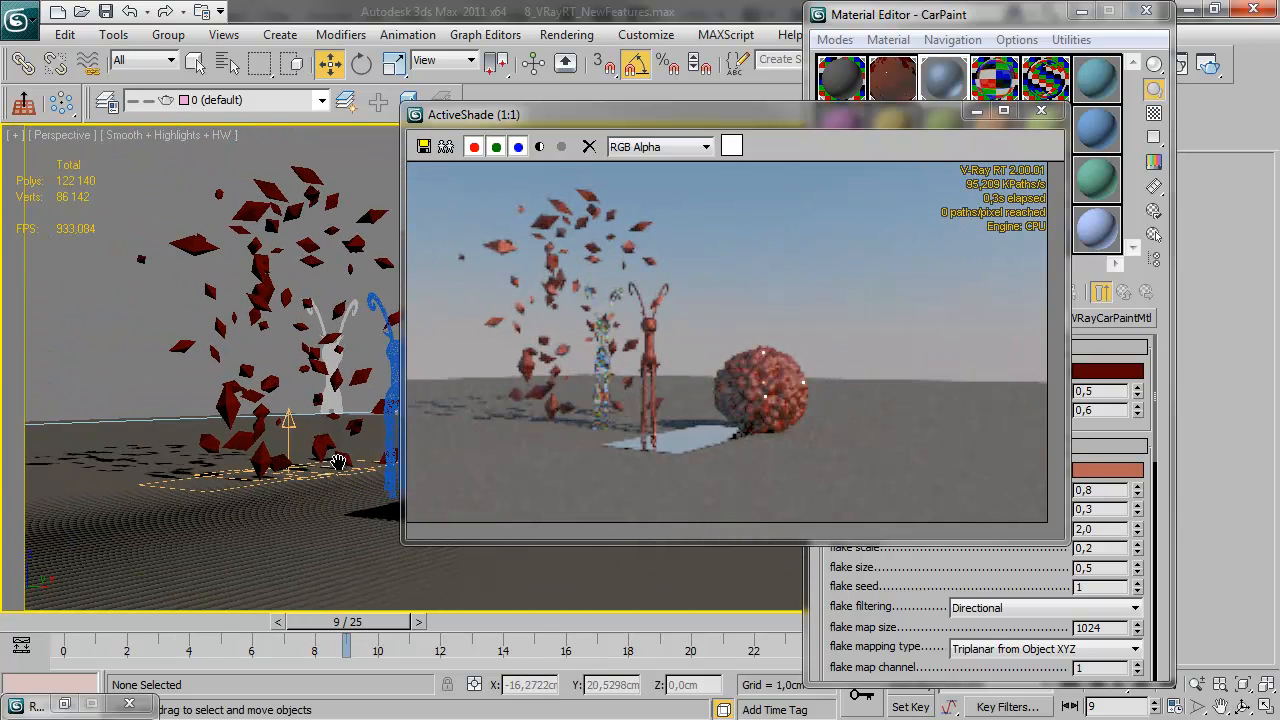
Orbit and zoom the Perspective view to frame the fragments, deer figures and sphere in the live render, and close the ActiveShade and Material Editor windows
middle_click_drag(286, 437, 306, 397, "alt")
scroll(306, 397, "up", 10)
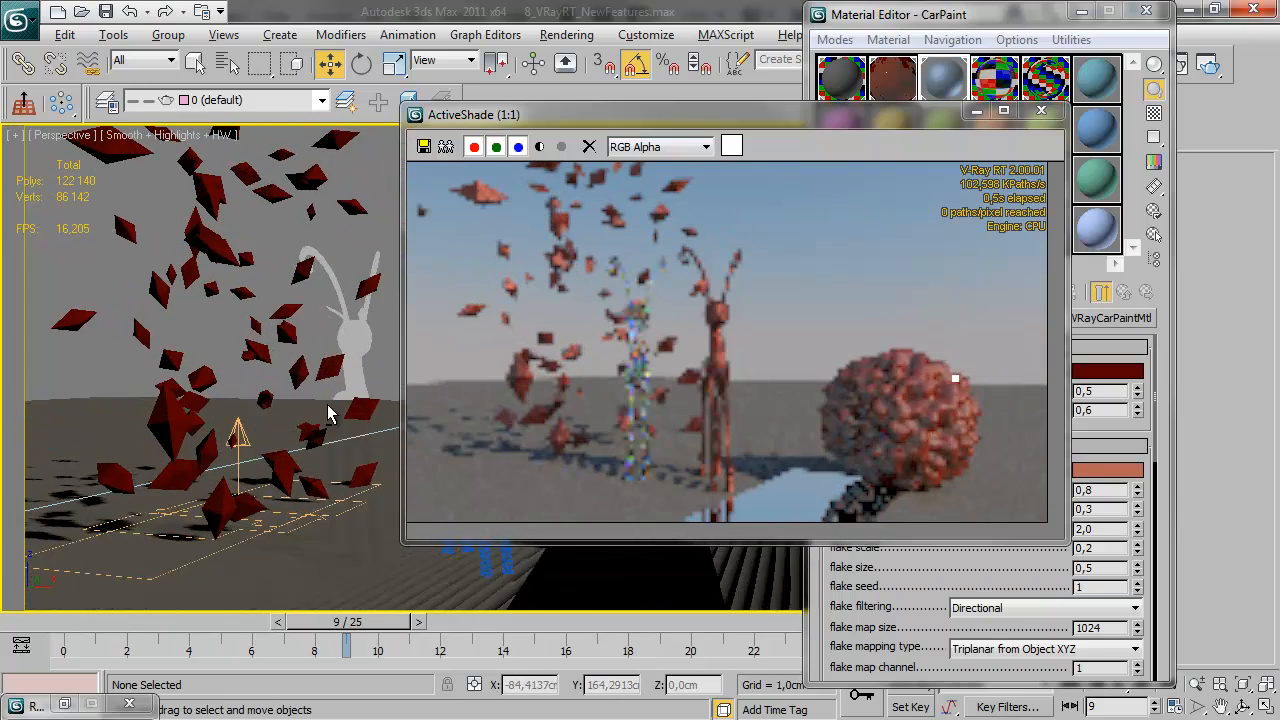
middle_click_drag(319, 425, 367, 378)
middle_click_drag(360, 423, 250, 362)
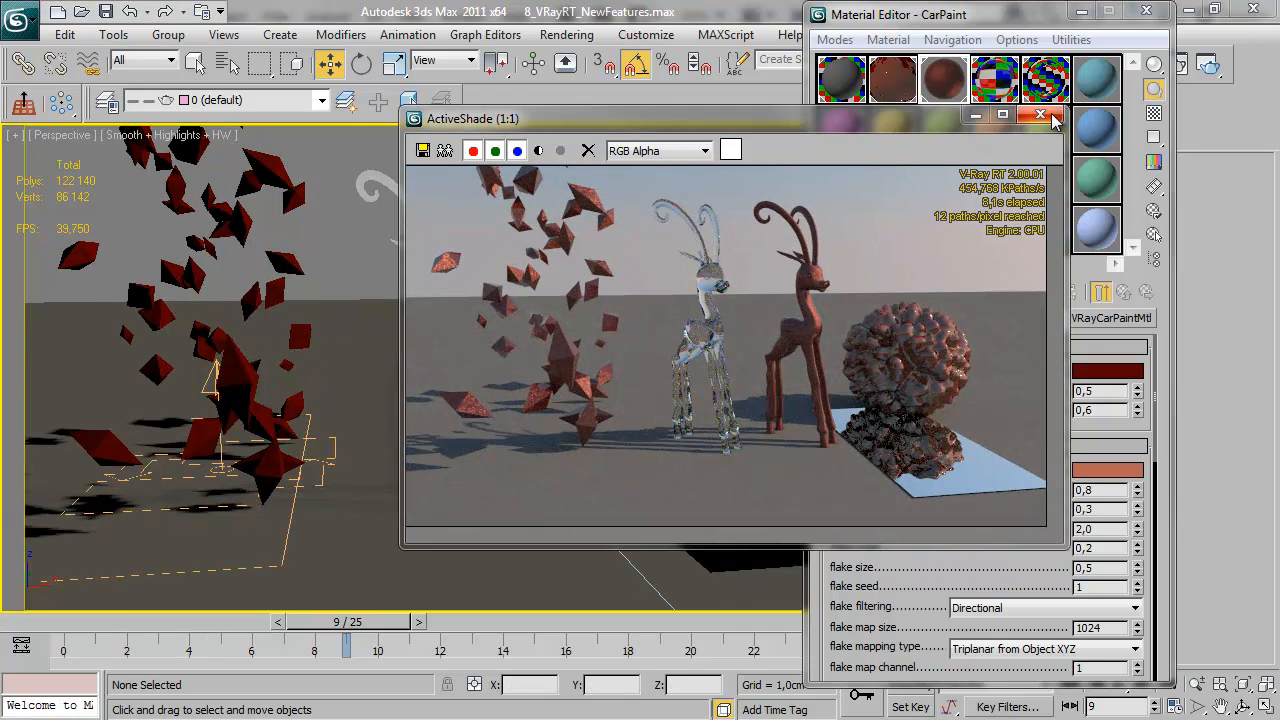
left_click(1040, 114)
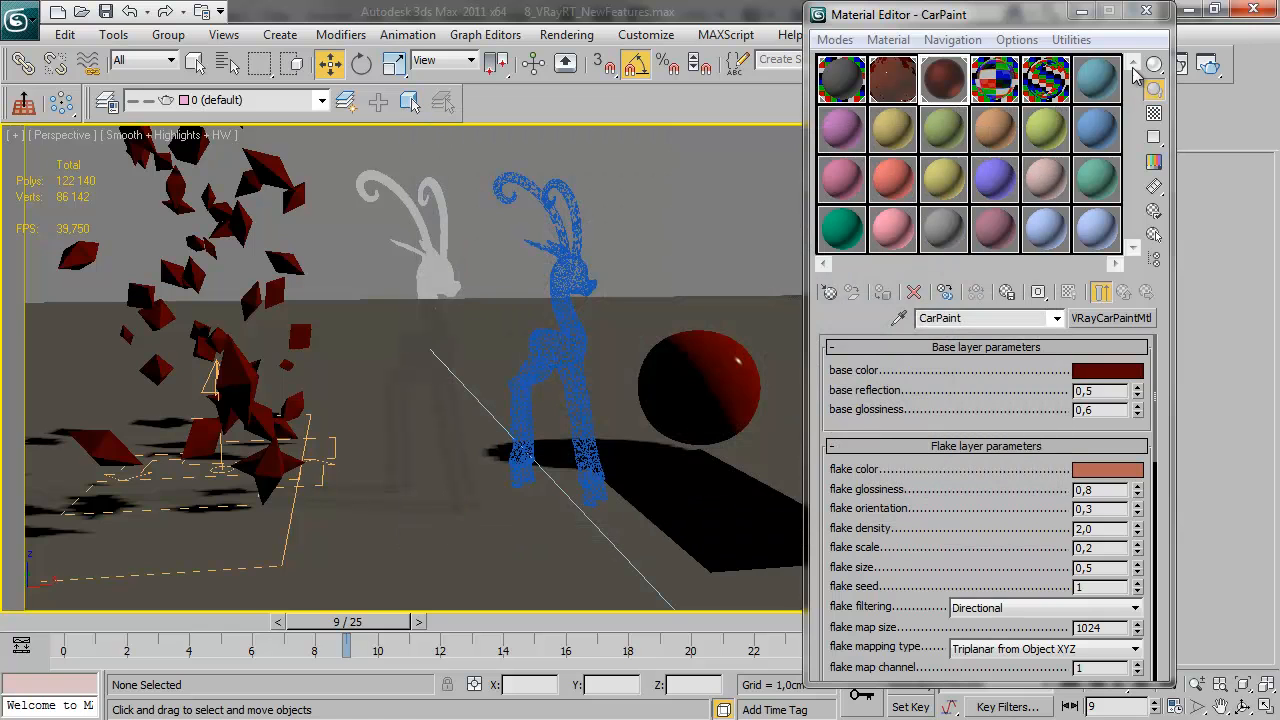
left_click(1146, 10)
Set V-Ray RT's max paths per pixel to 20 in the render setup and run ActiveShade with its window moved beside the settings
left_click(1147, 66)
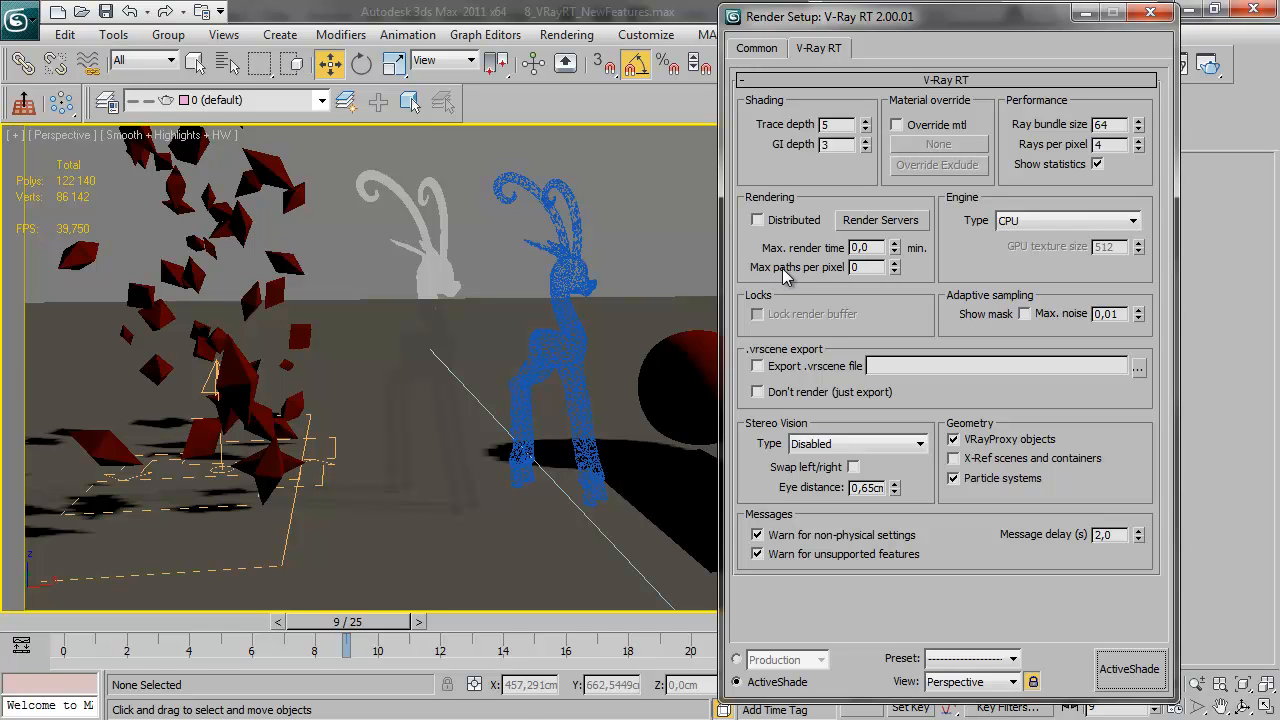
double_click(858, 267)
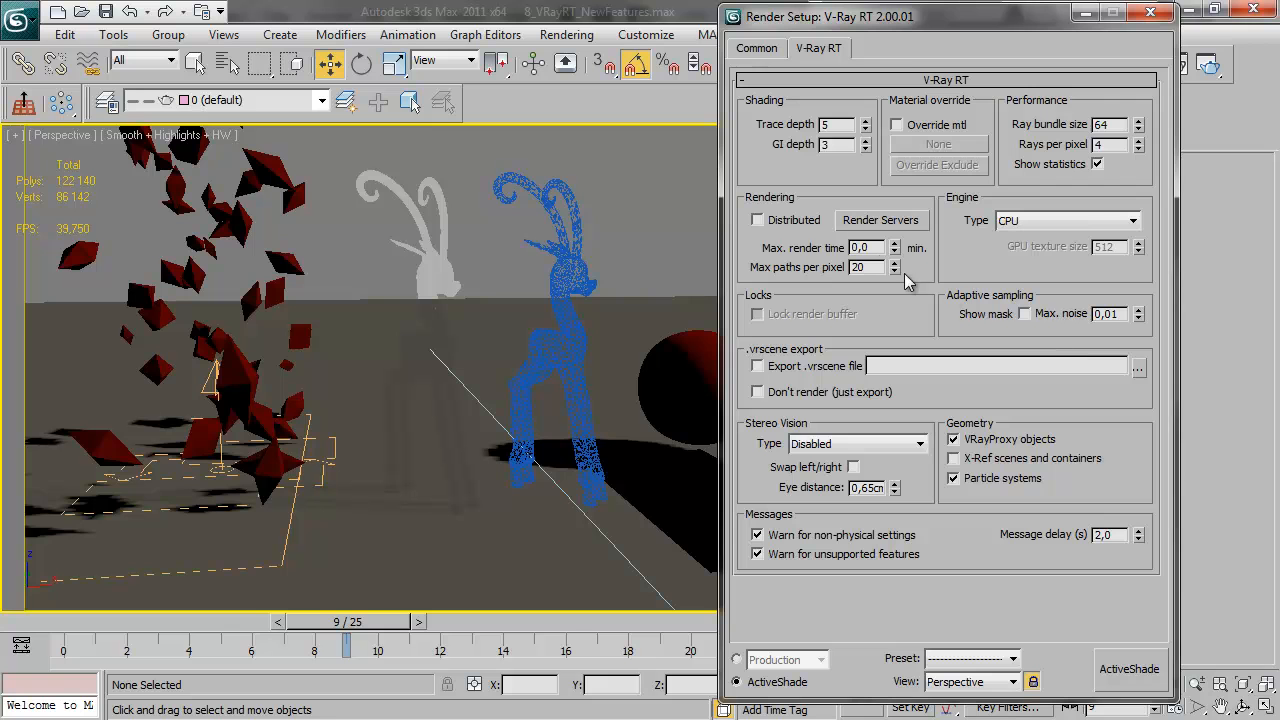
left_click(1138, 676)
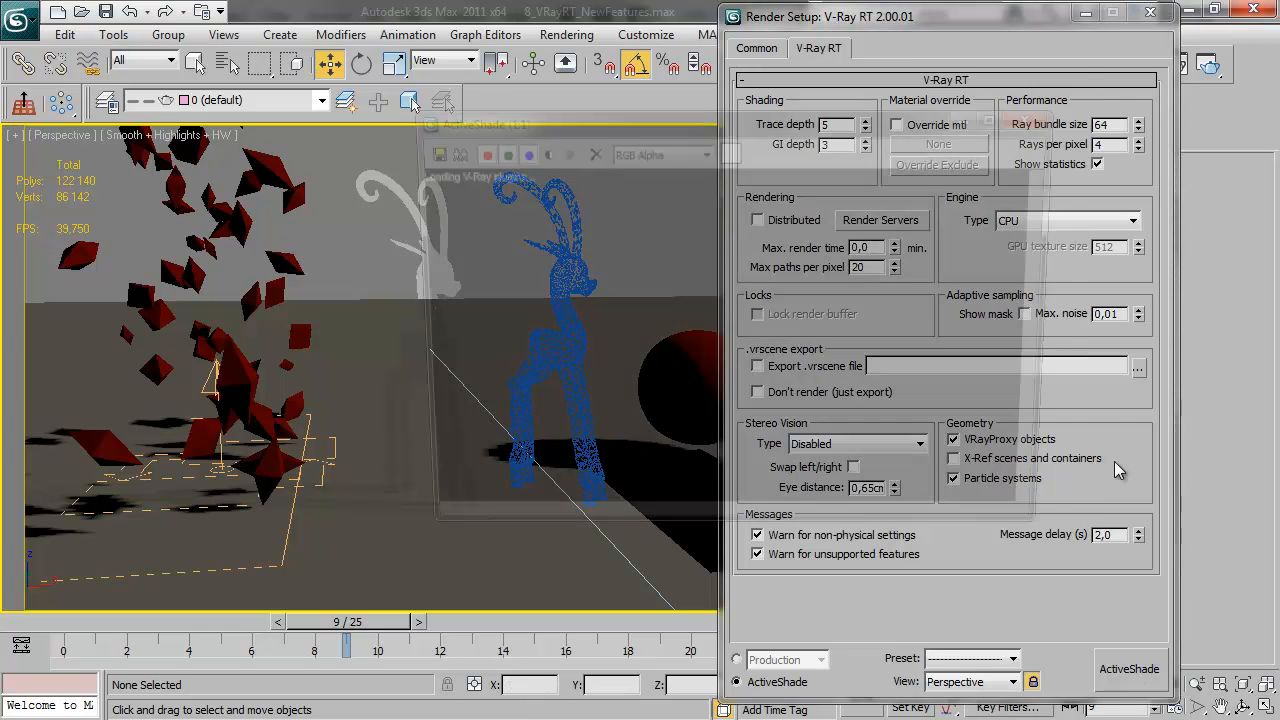
left_click_drag(672, 126, 353, 124)
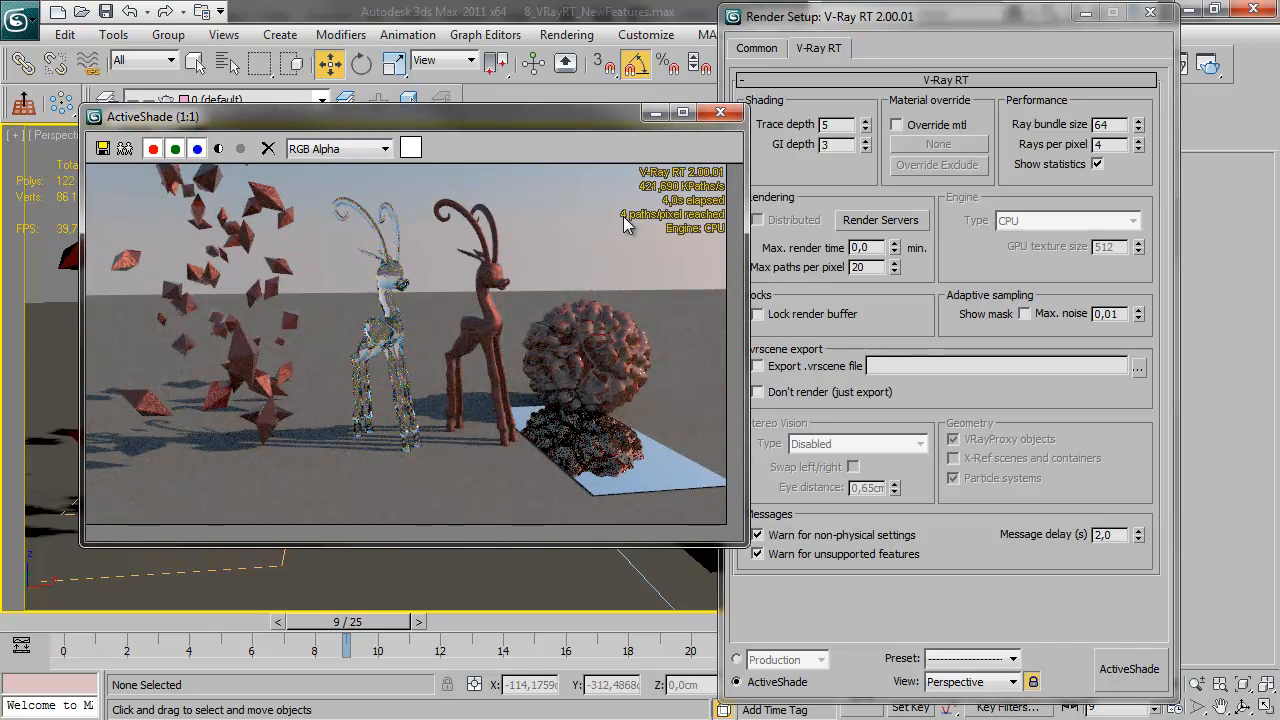
left_click(1097, 164)
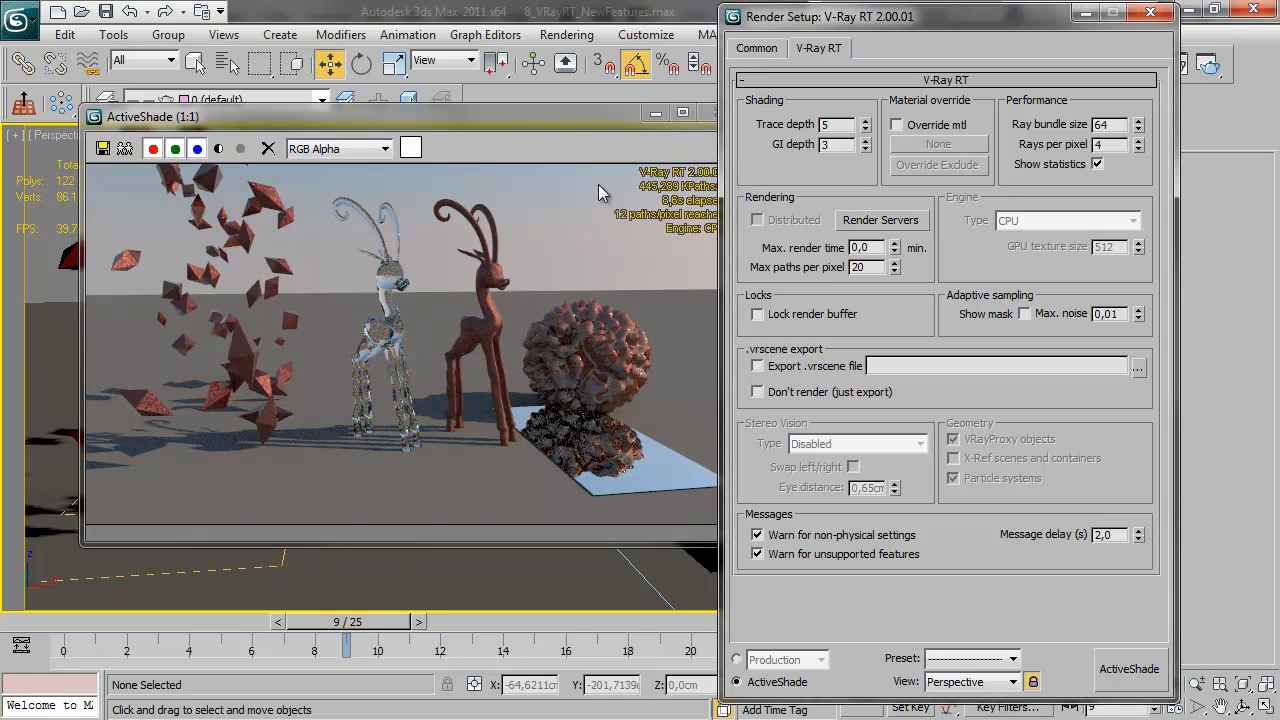
left_click(559, 122)
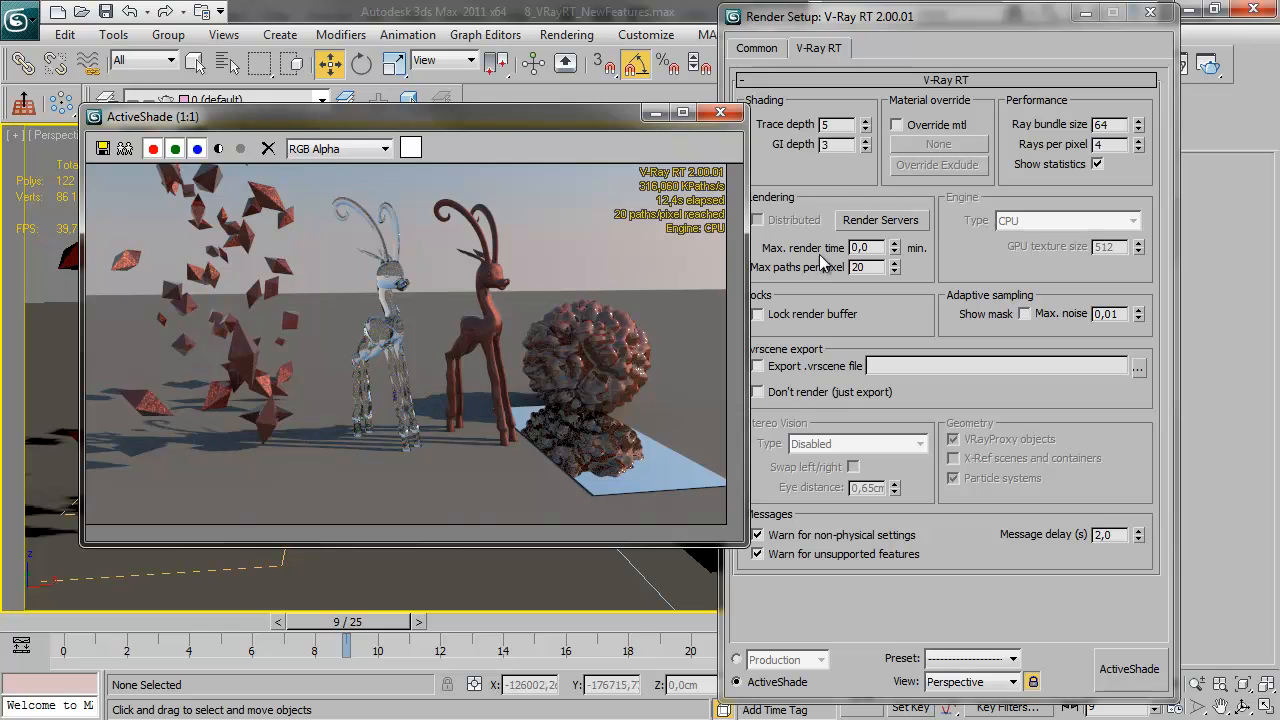
Reset max paths per pixel to 0 to let the render continue, and turn on the adaptive sampling mask display
right_click(894, 266)
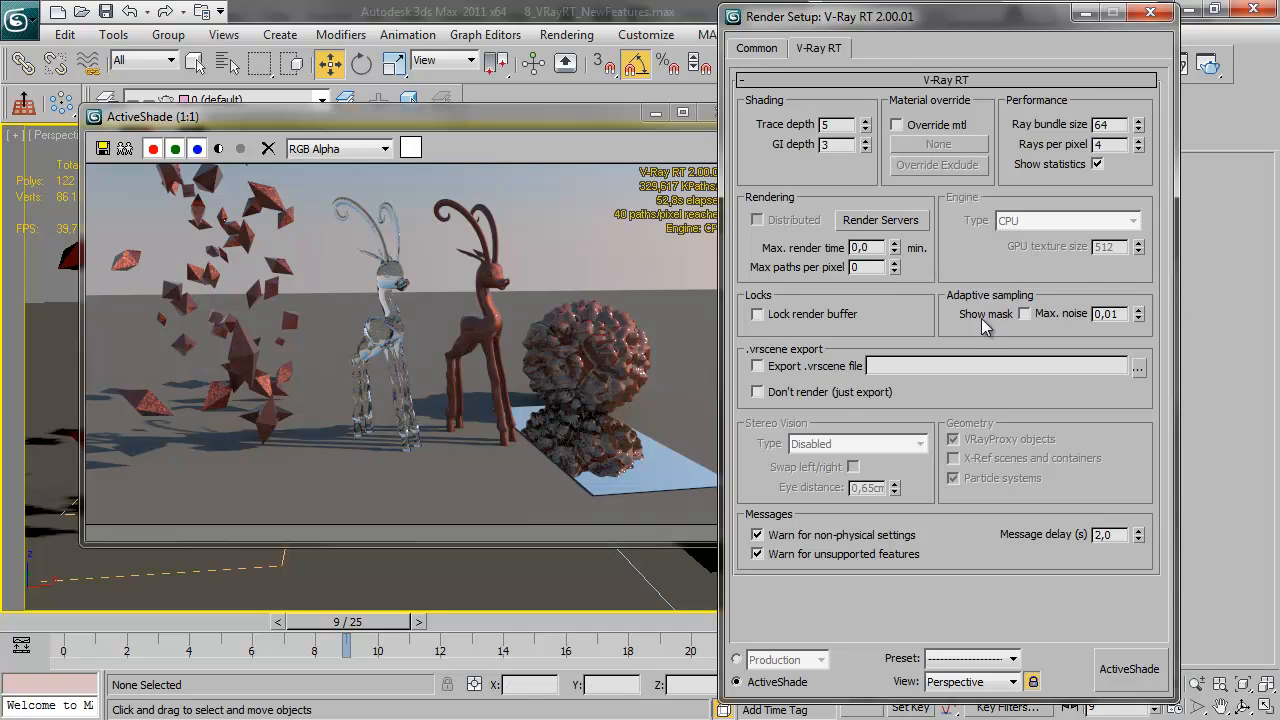
left_click_drag(523, 108, 497, 100)
left_click(1025, 315)
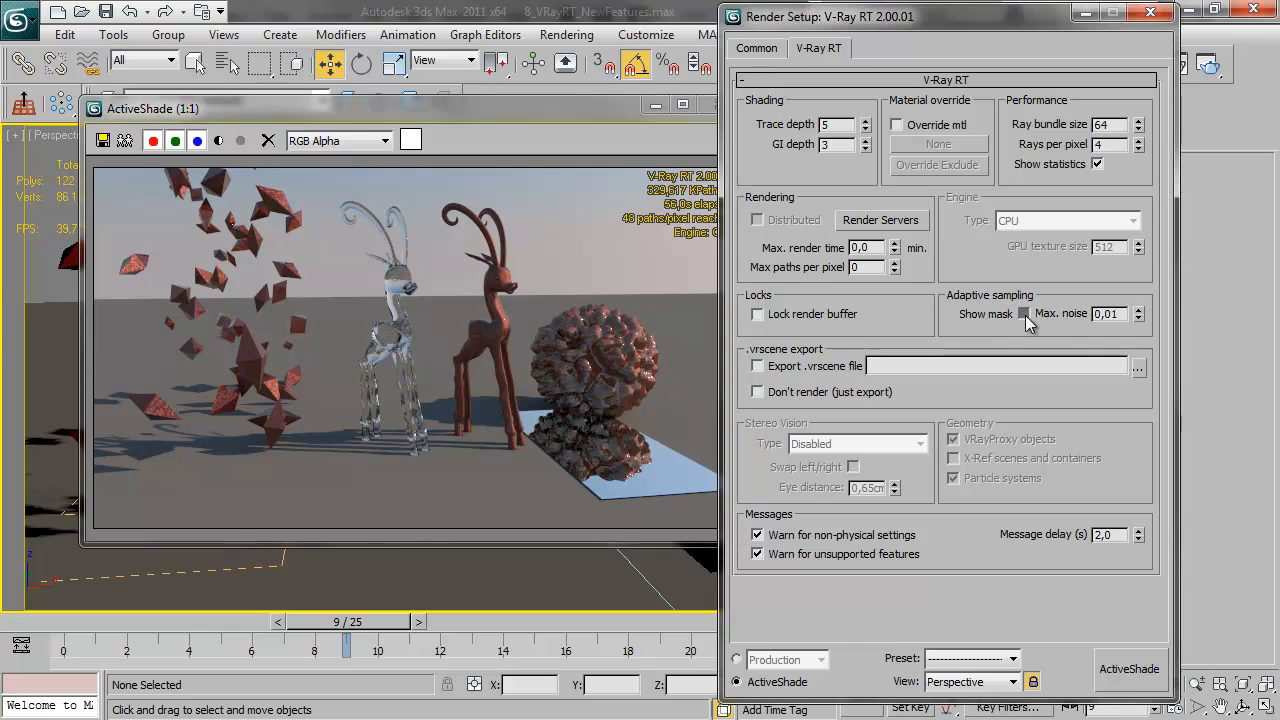
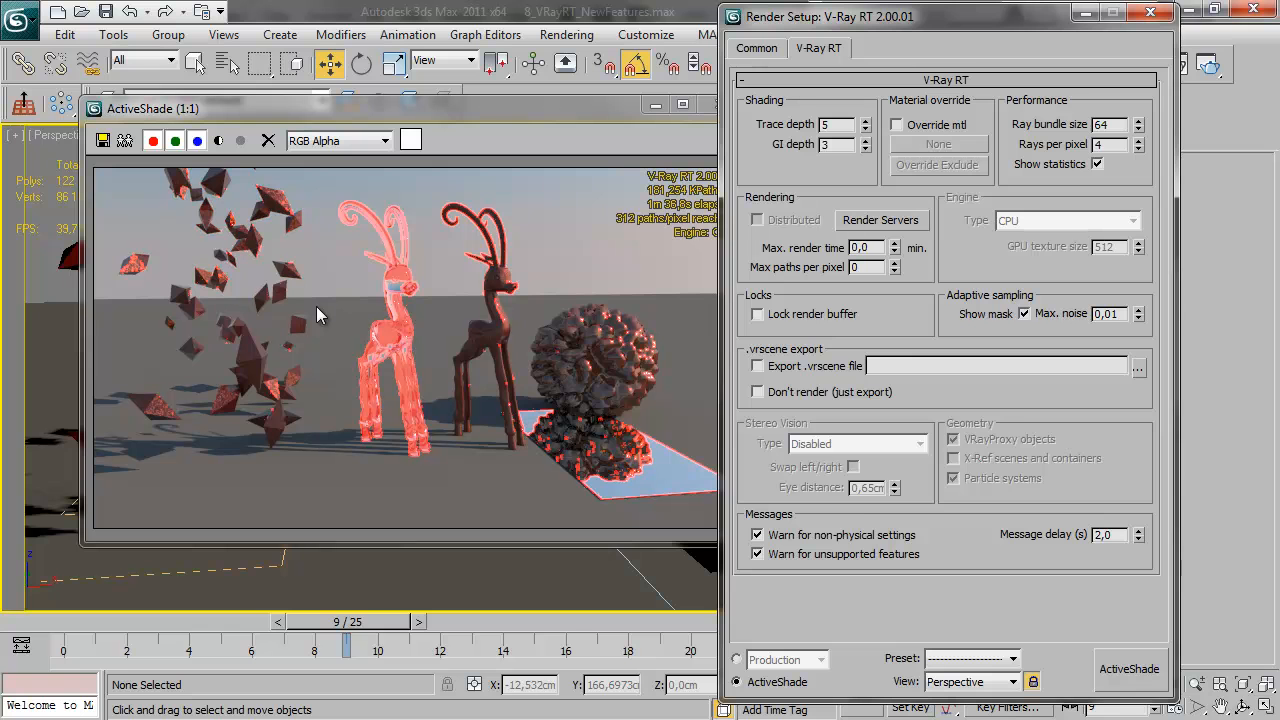
Turn off the adaptive sampling mask display and close the ActiveShade render
left_click(1023, 314)
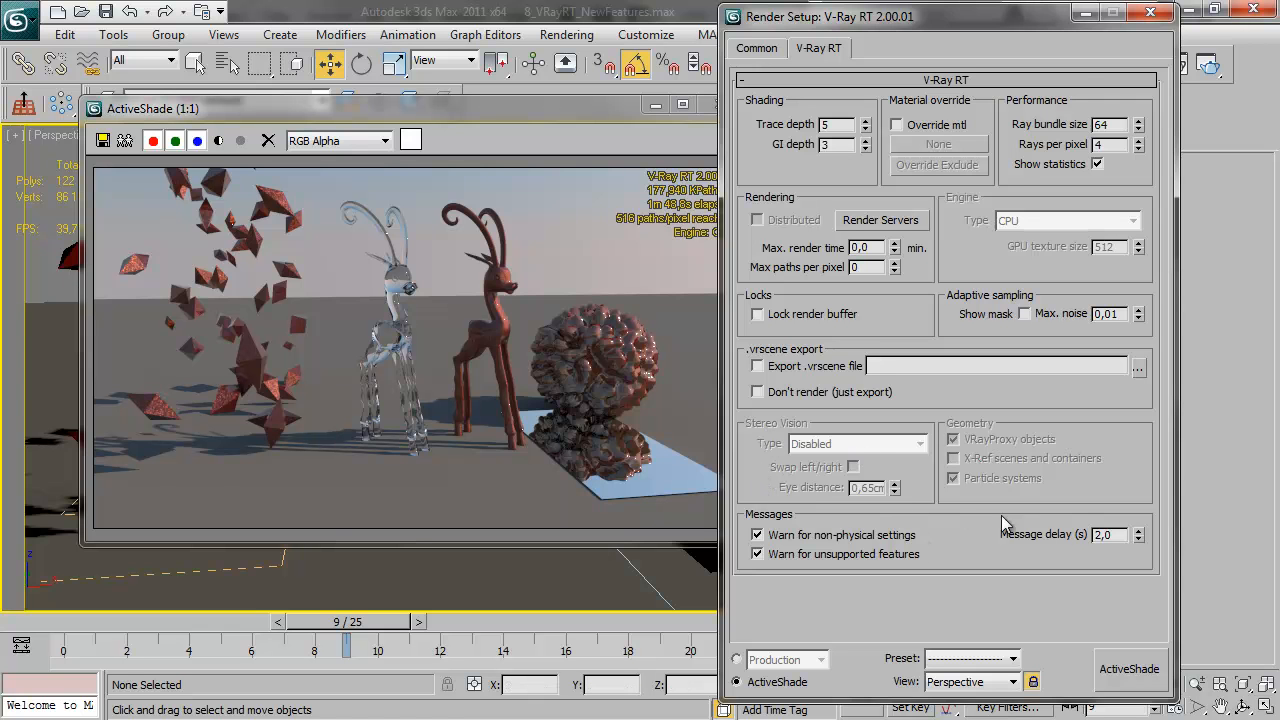
left_click(570, 111)
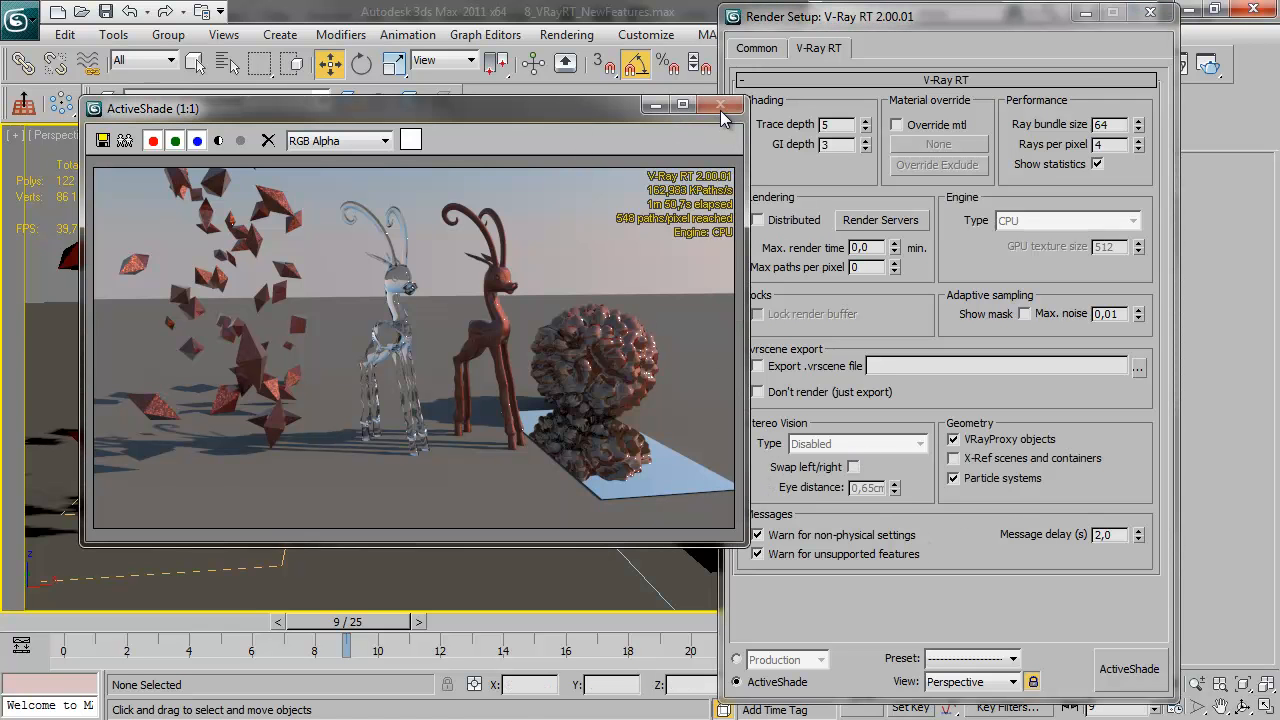
left_click(721, 108)
Set V-Ray RT's stereo vision type to Anaglyph (Red, Cyan)
left_click(865, 447)
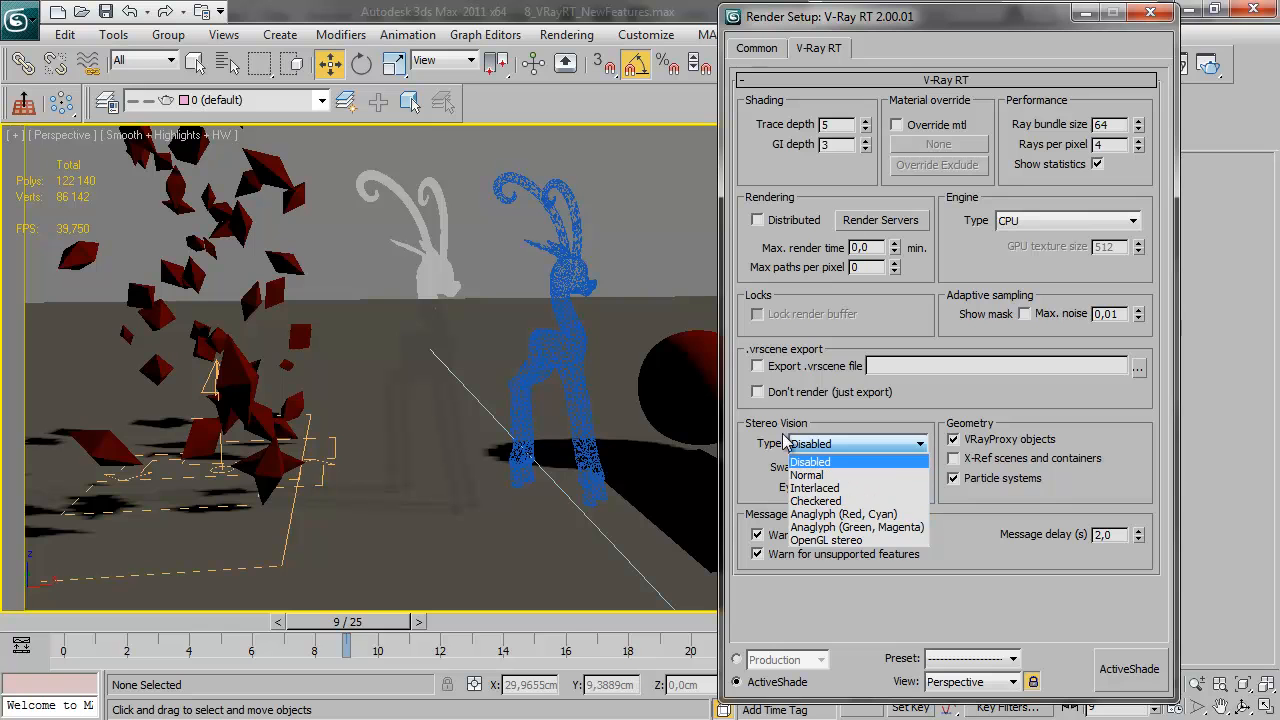
left_click(884, 516)
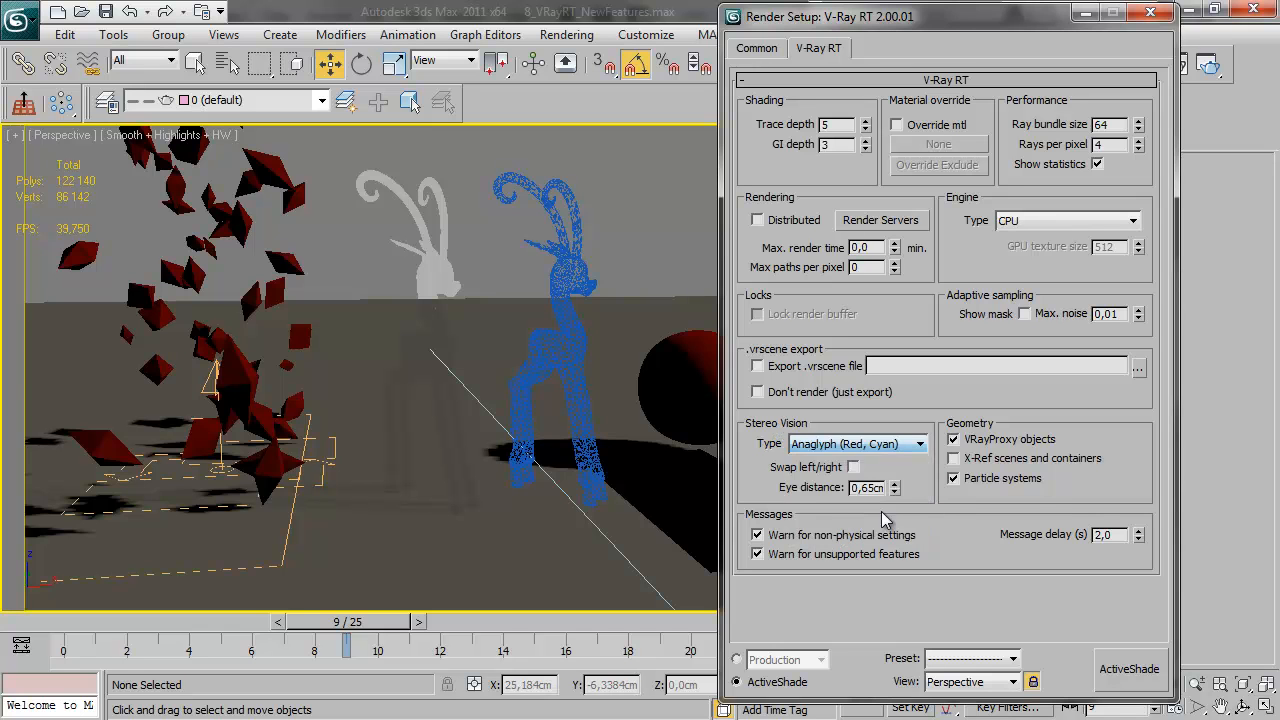
left_click(868, 447)
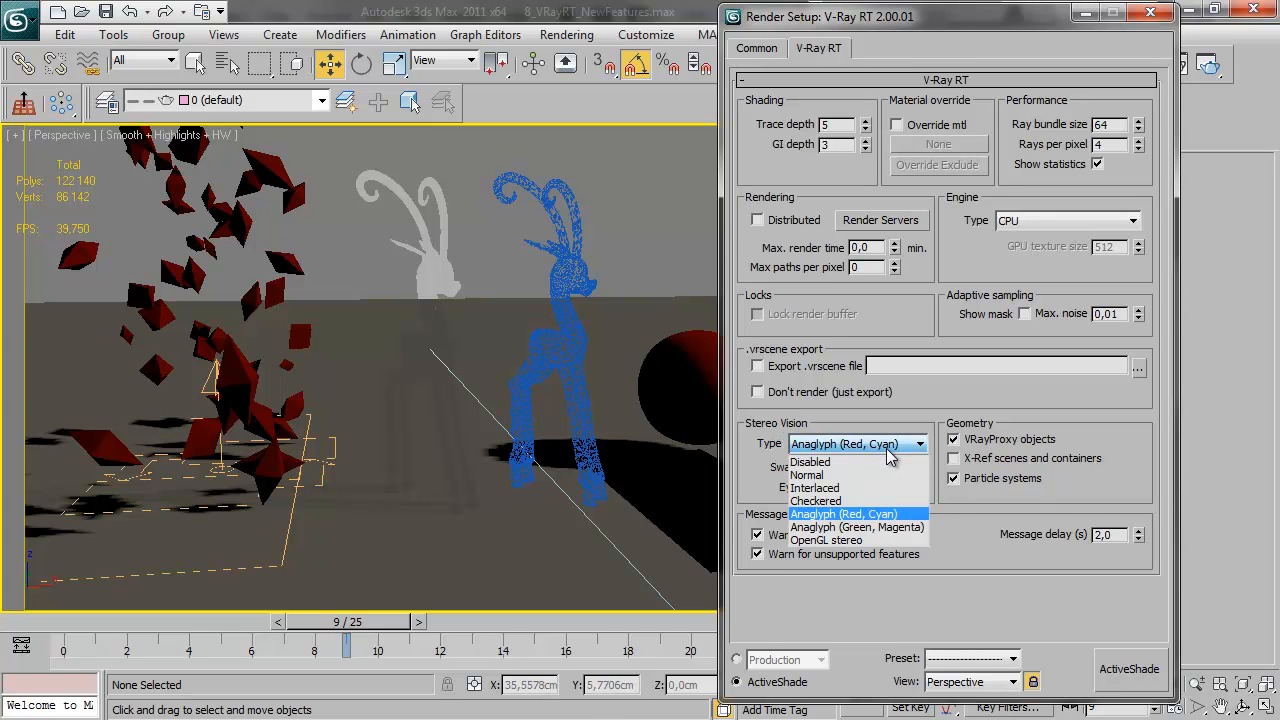
left_click(870, 515)
left_click(865, 449)
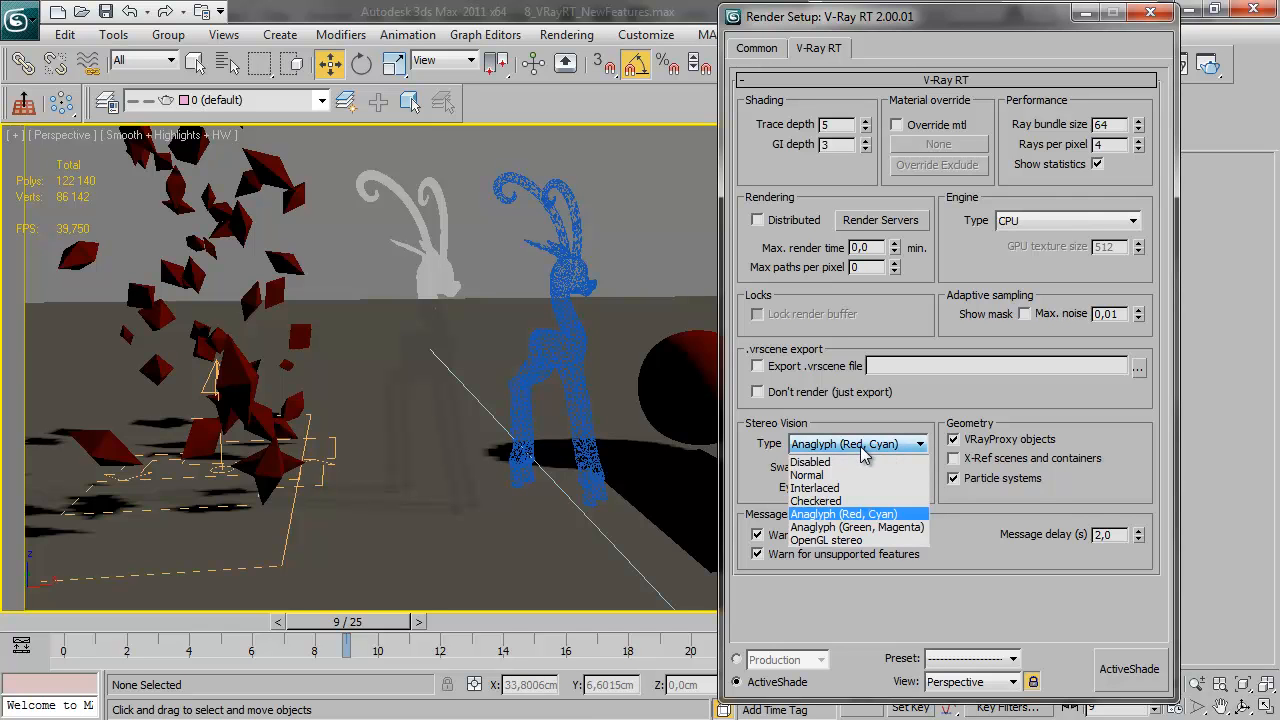
left_click(868, 514)
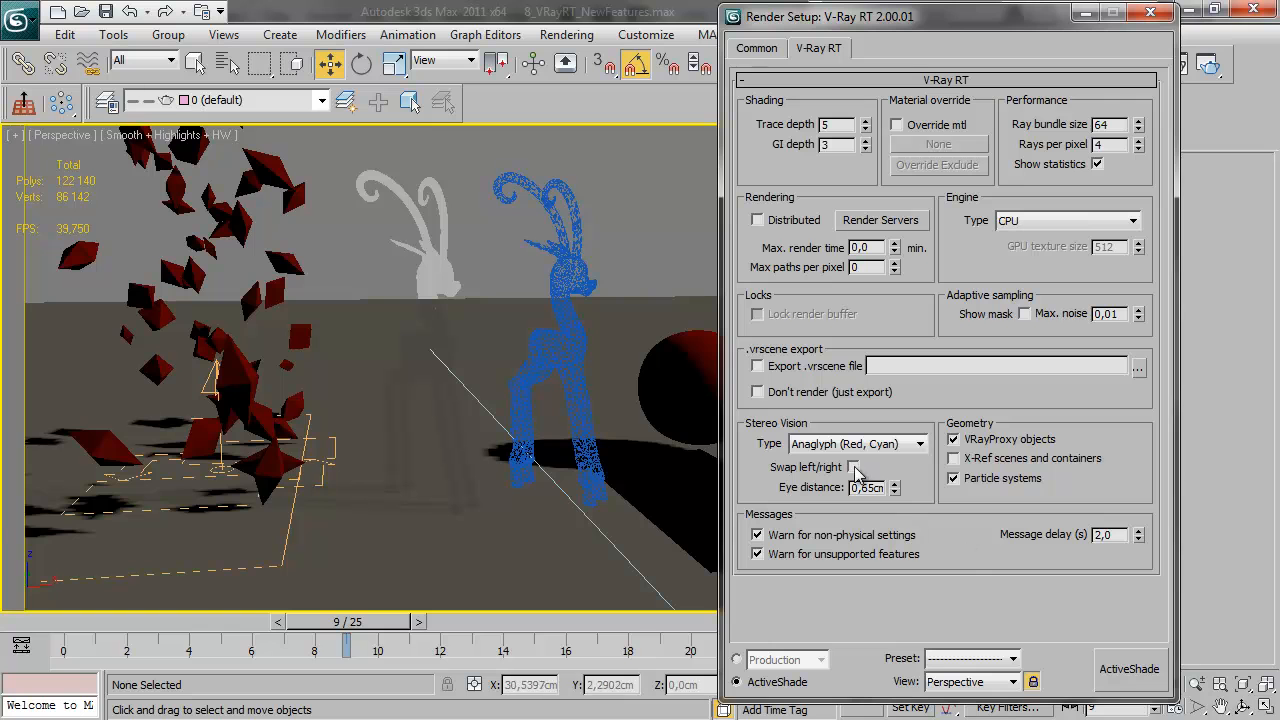
Run ActiveShade with the anaglyph stereo output, reposition the anaglyph window over the render, and close it
left_click(1140, 670)
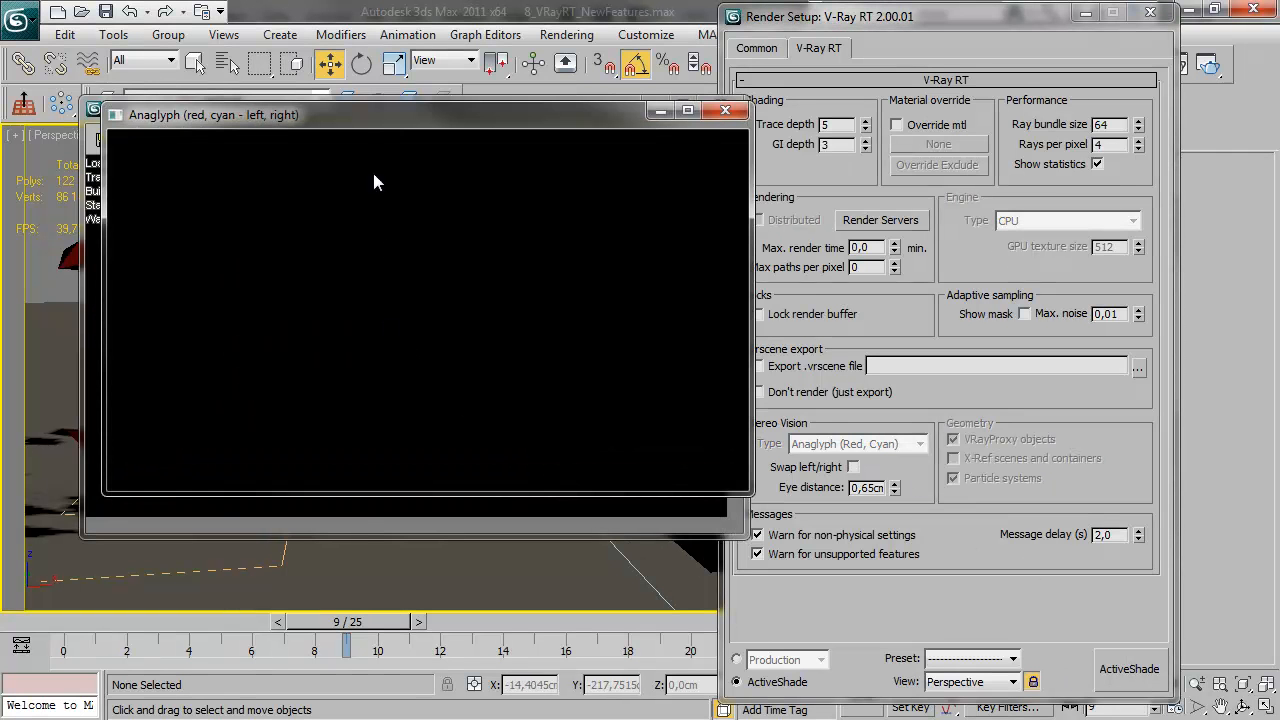
left_click_drag(365, 117, 371, 153)
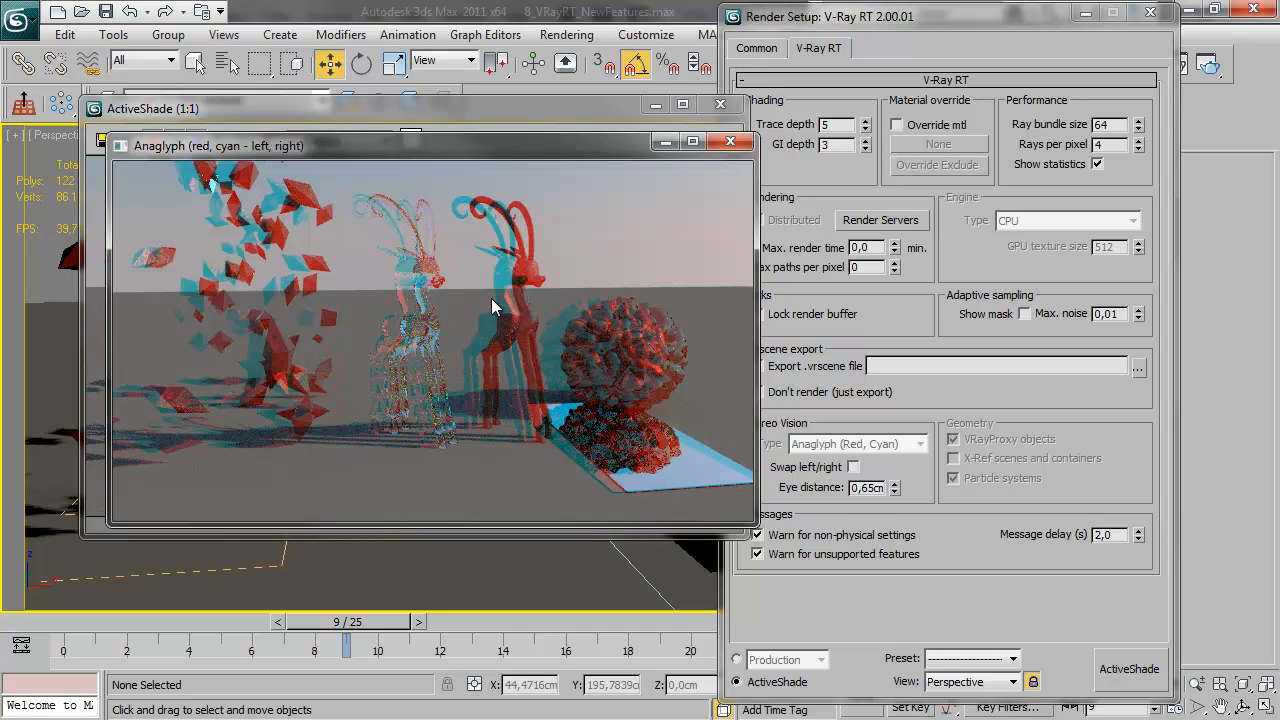
mouse_move(398, 154)
left_mouse_down()
mouse_move(386, 169)
mouse_move(383, 154)
left_mouse_up()
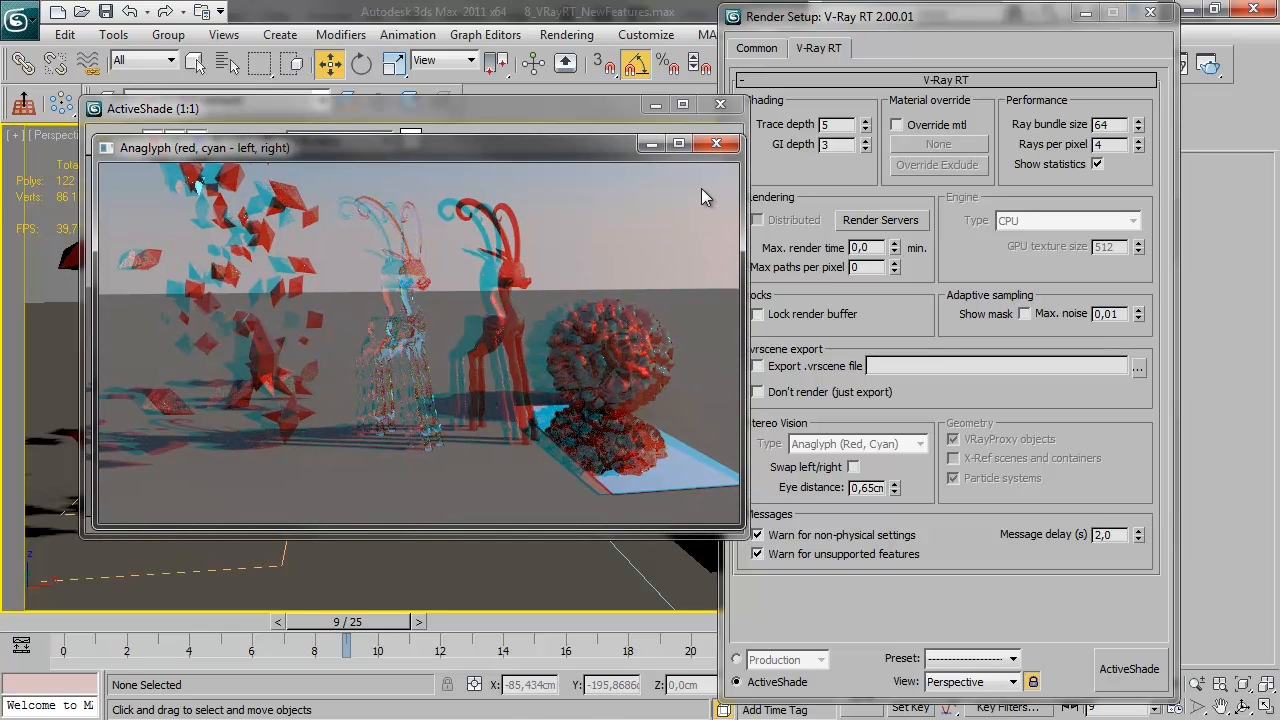
left_click(718, 144)
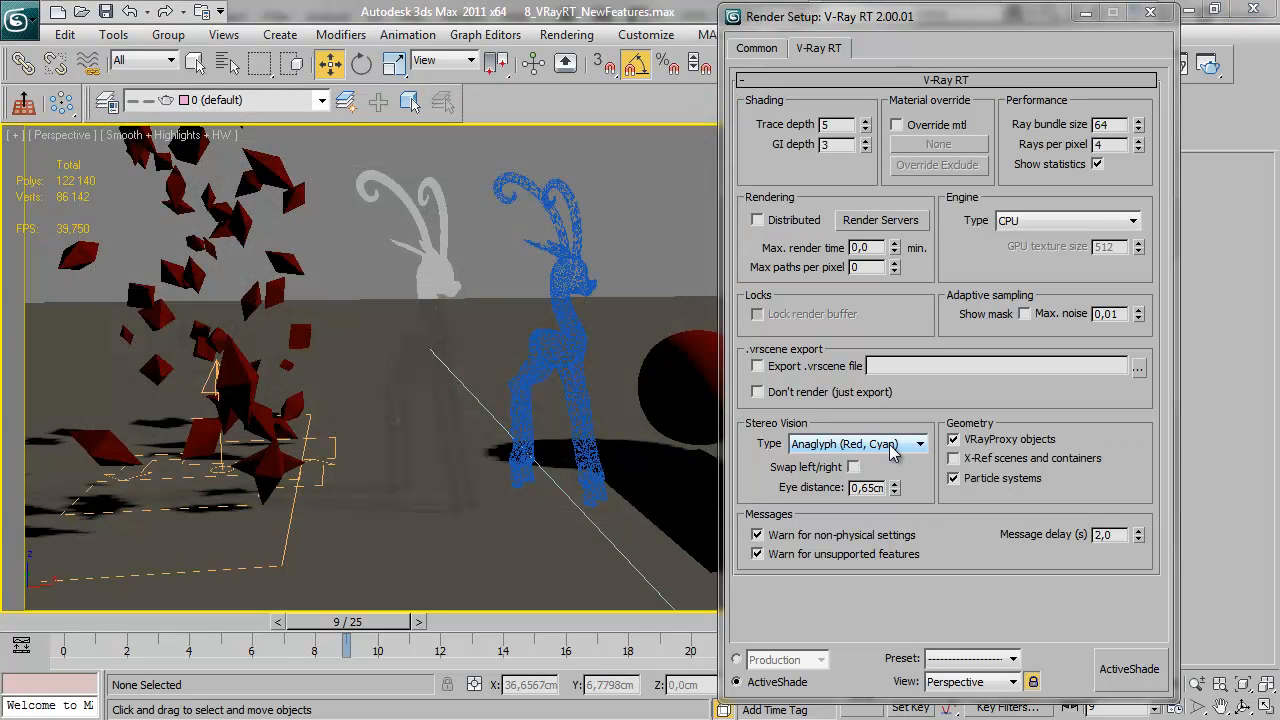
Switch the stereo vision type to OpenGL stereo
left_click(919, 445)
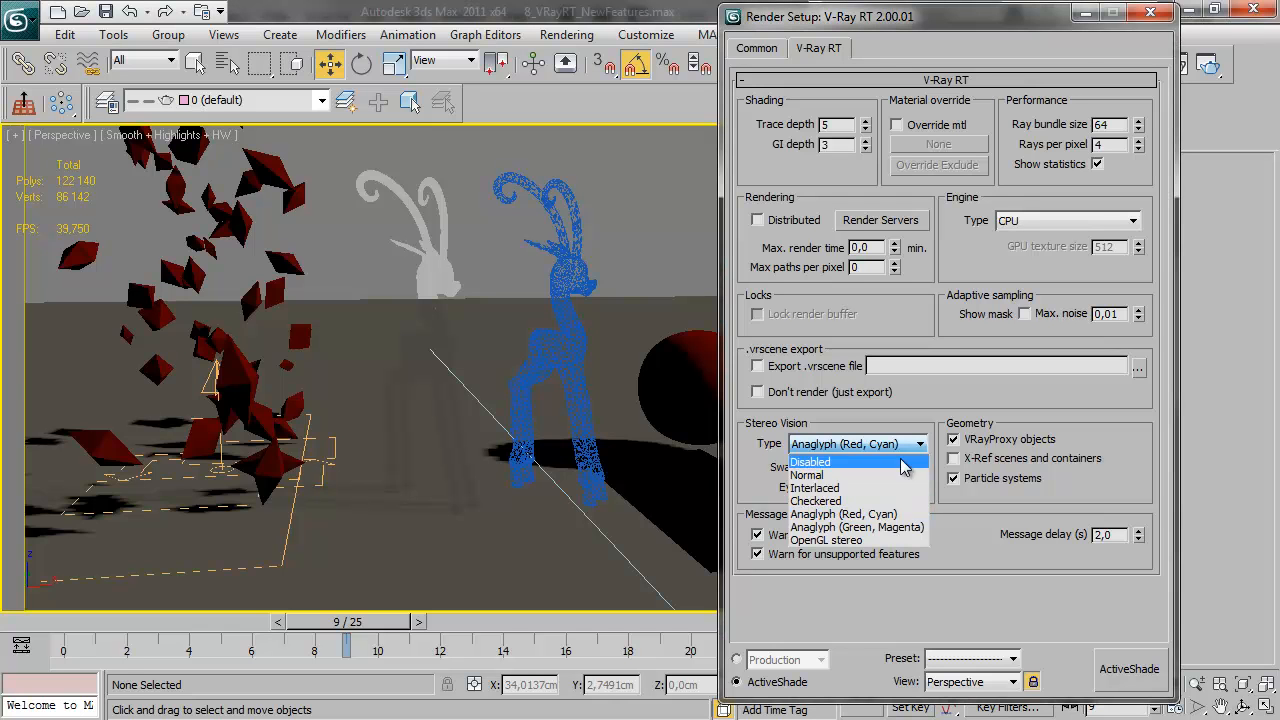
left_click(838, 541)
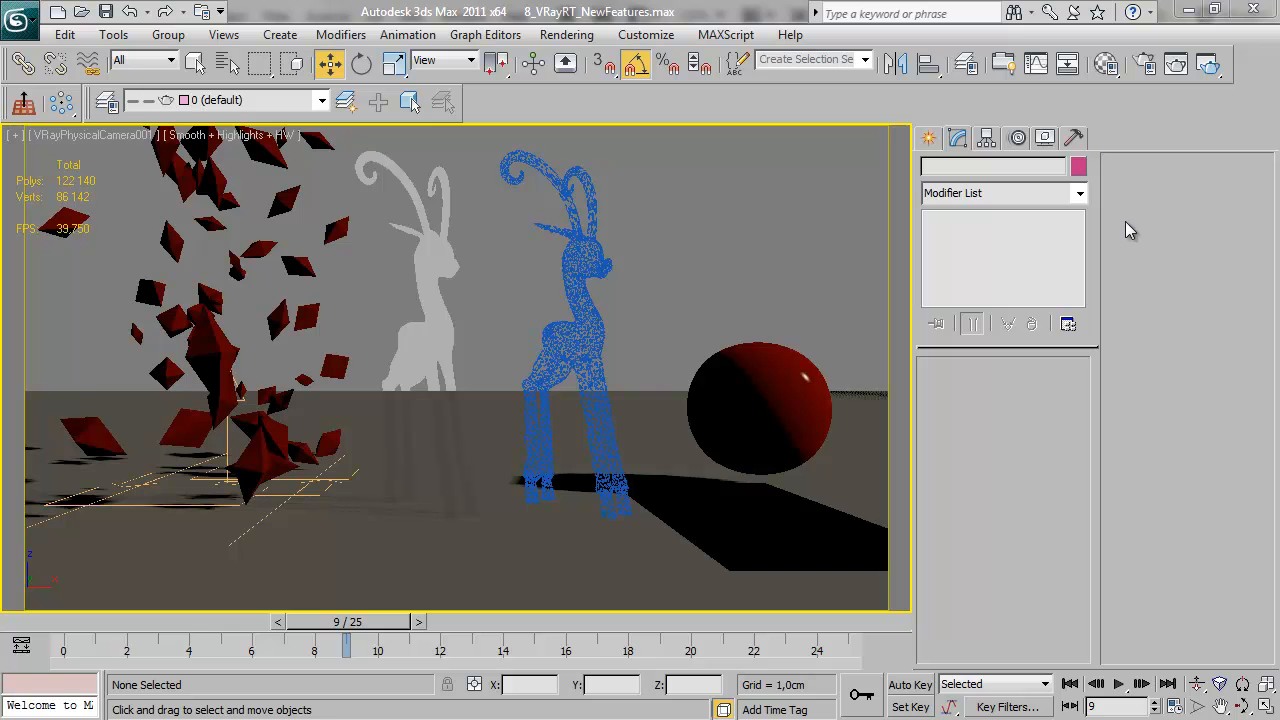
Open the render setup and set the V-Ray RT engine type to OpenCL (single kernel)
left_click(1145, 63)
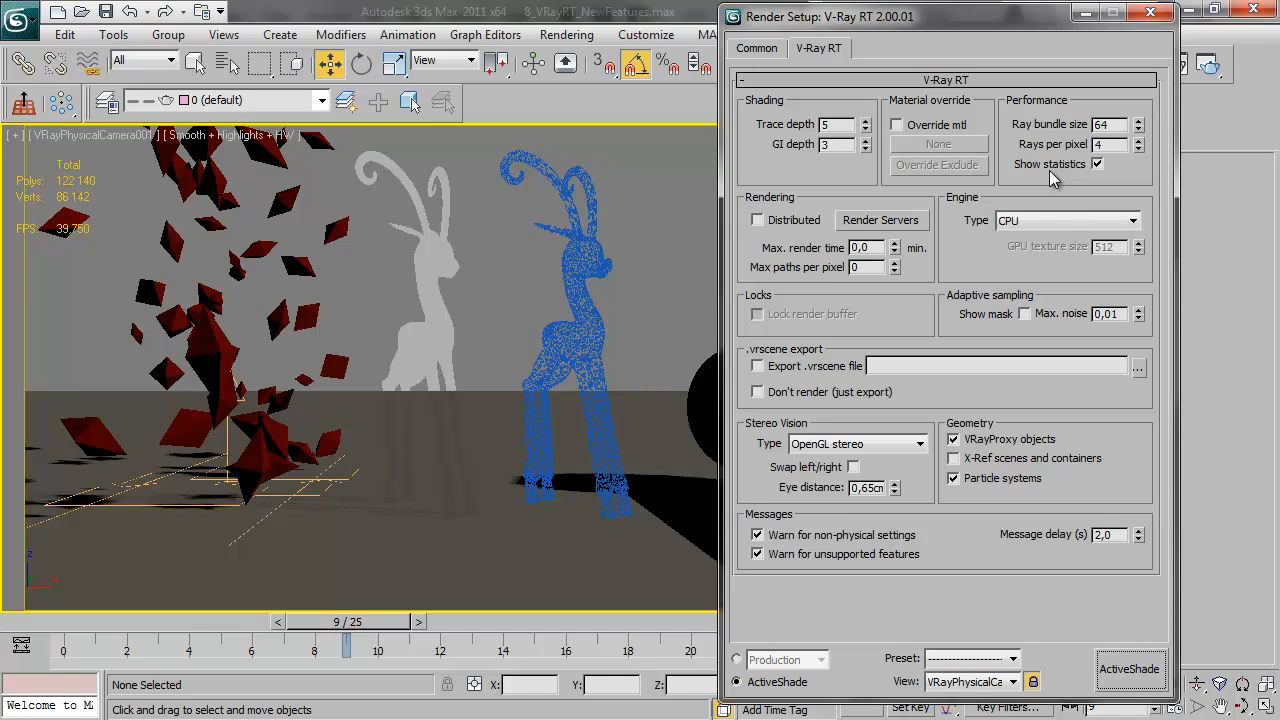
left_click(1095, 222)
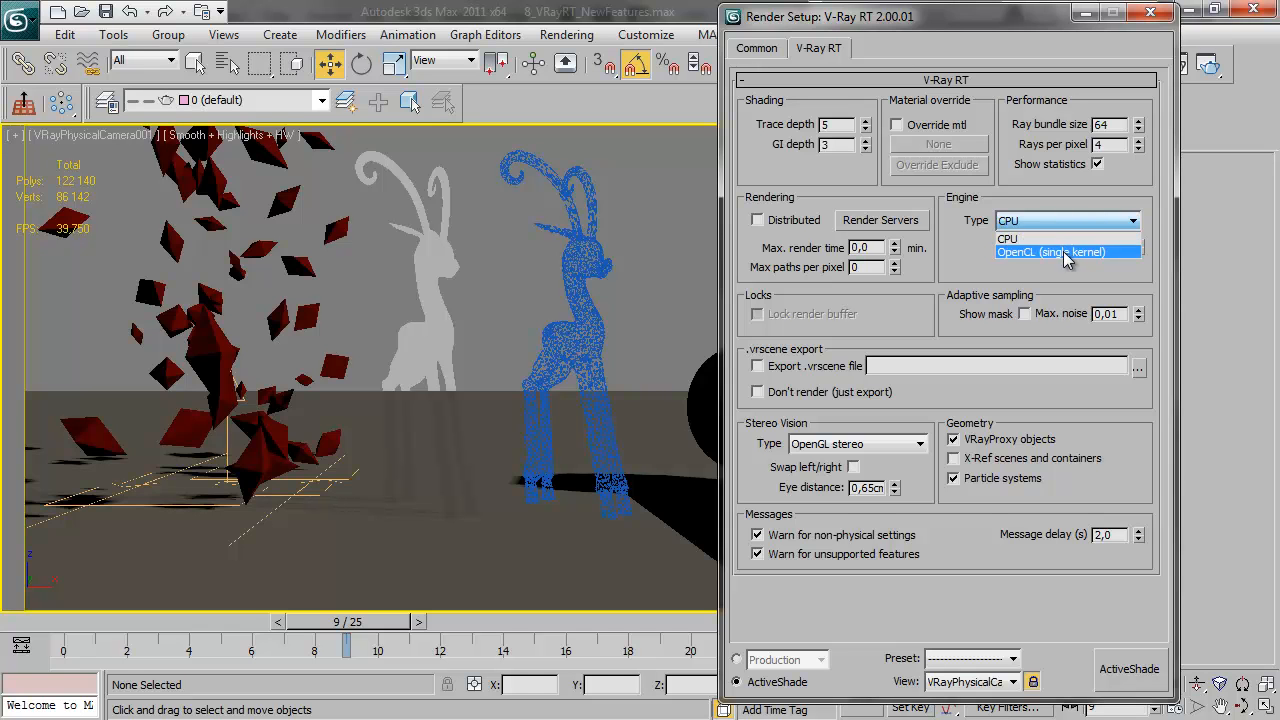
left_click(1063, 251)
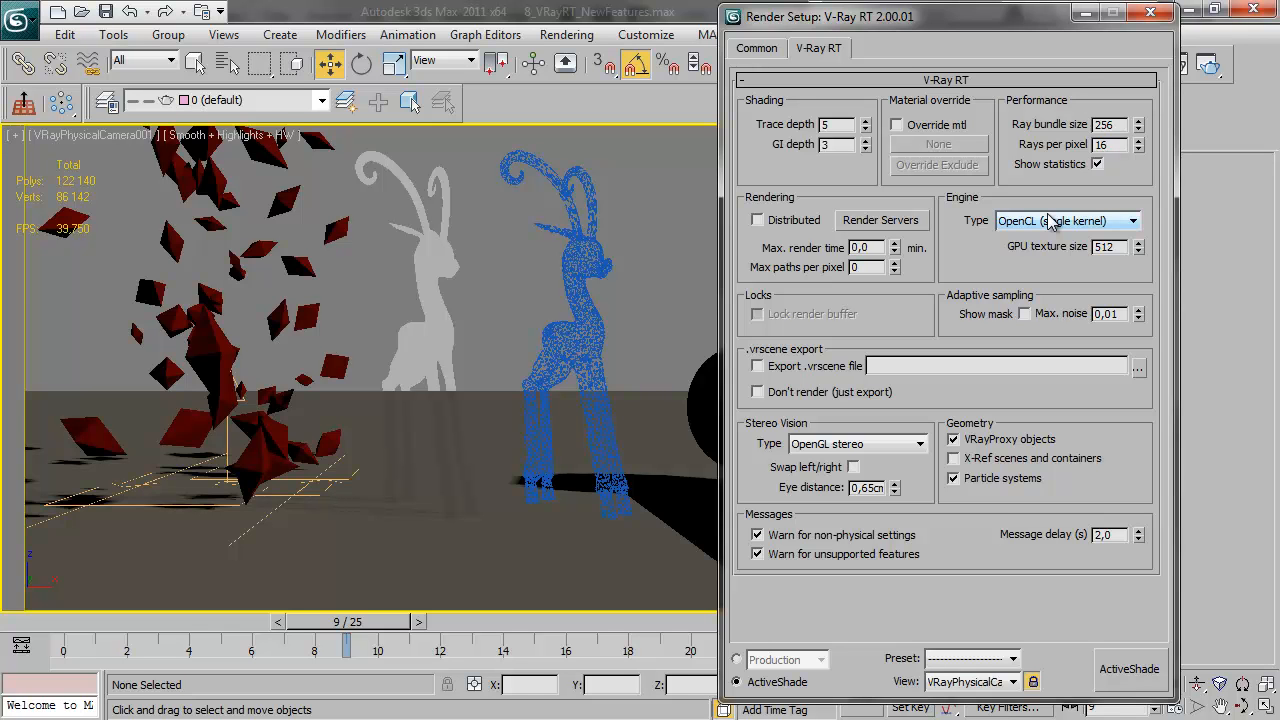
Disable stereo vision and start ActiveShade from the physical camera view with the OpenCL engine
left_click(860, 445)
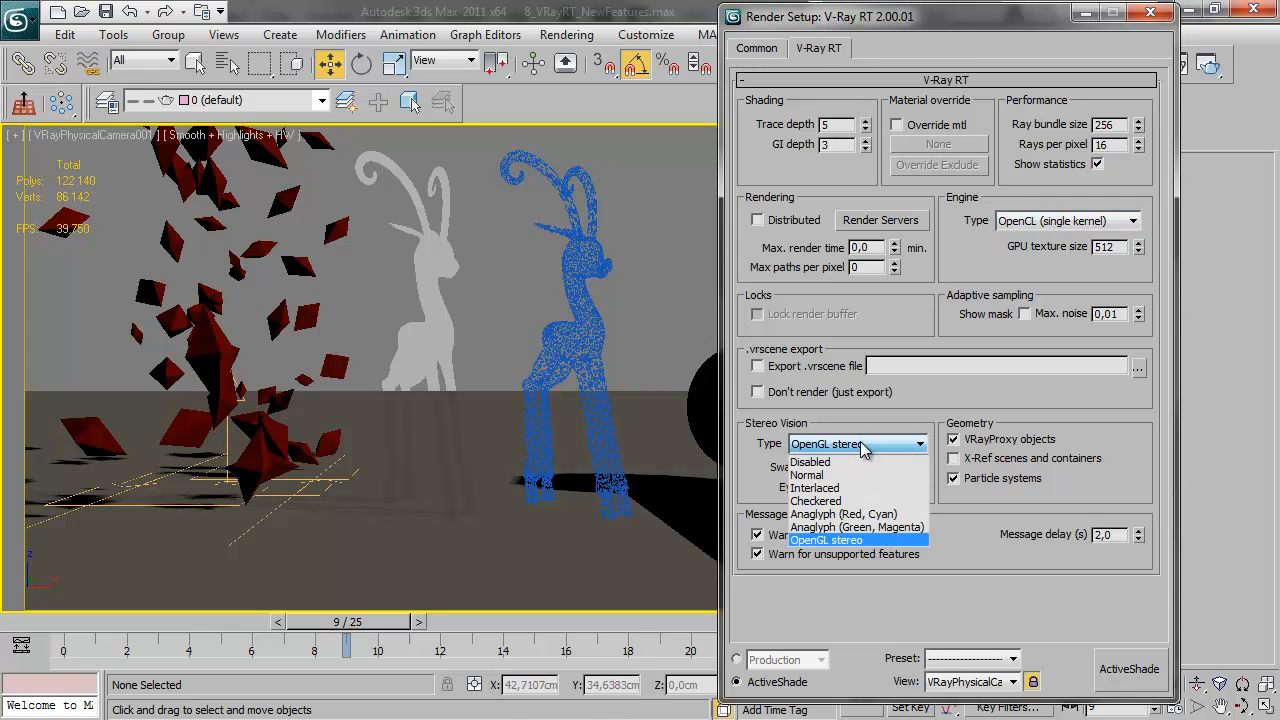
left_click(850, 462)
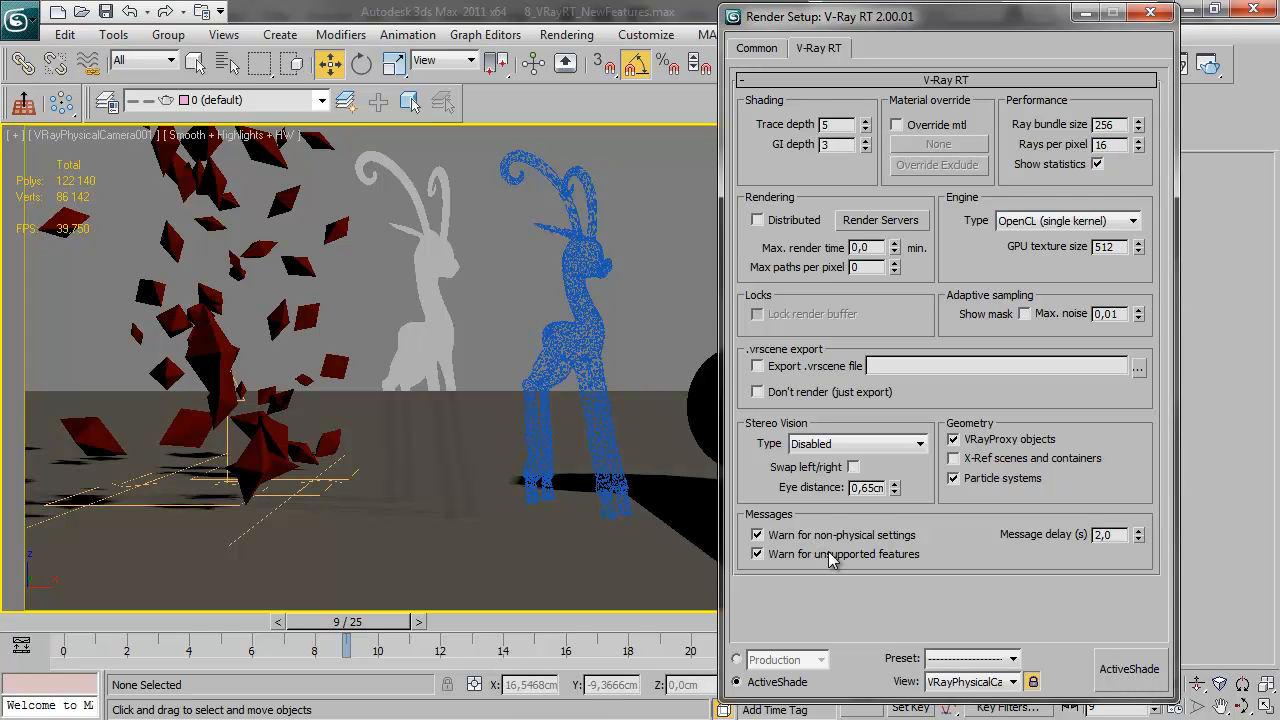
left_click(1141, 661)
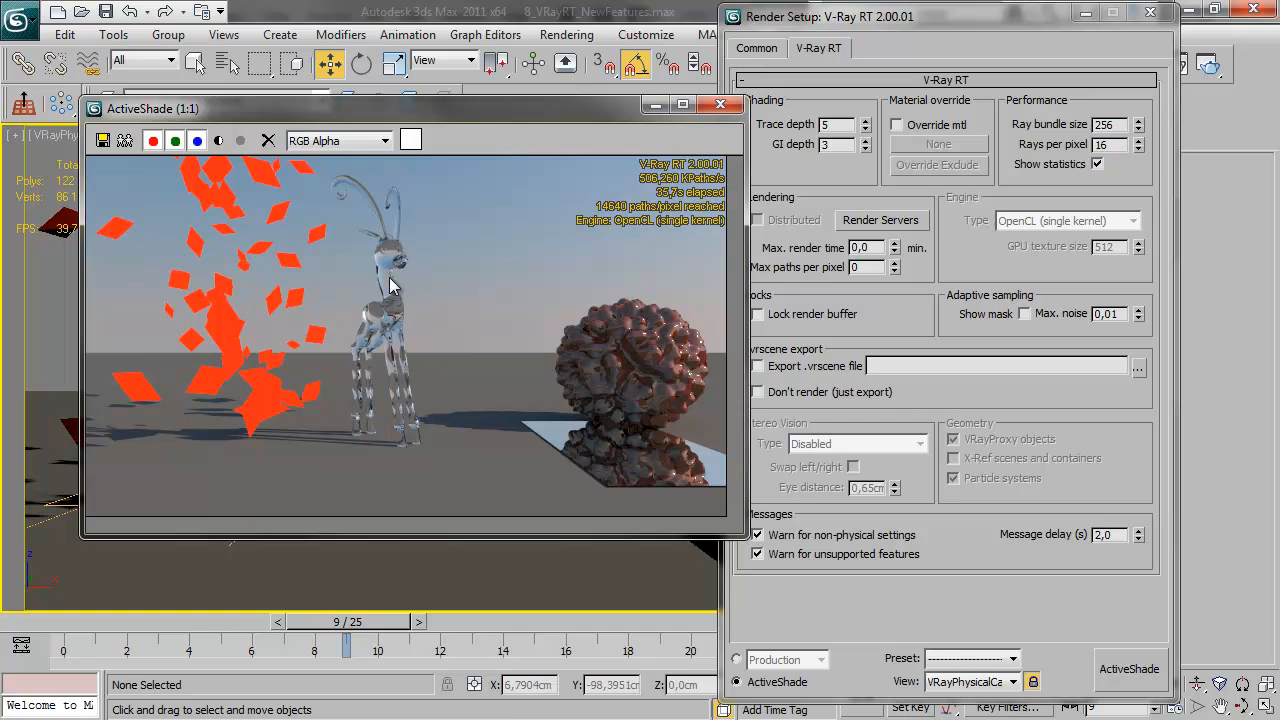
Move the render setup aside, open the Material Editor and set the Glass material's dispersion Abbe value to 1
left_click_drag(987, 27, 1029, 99)
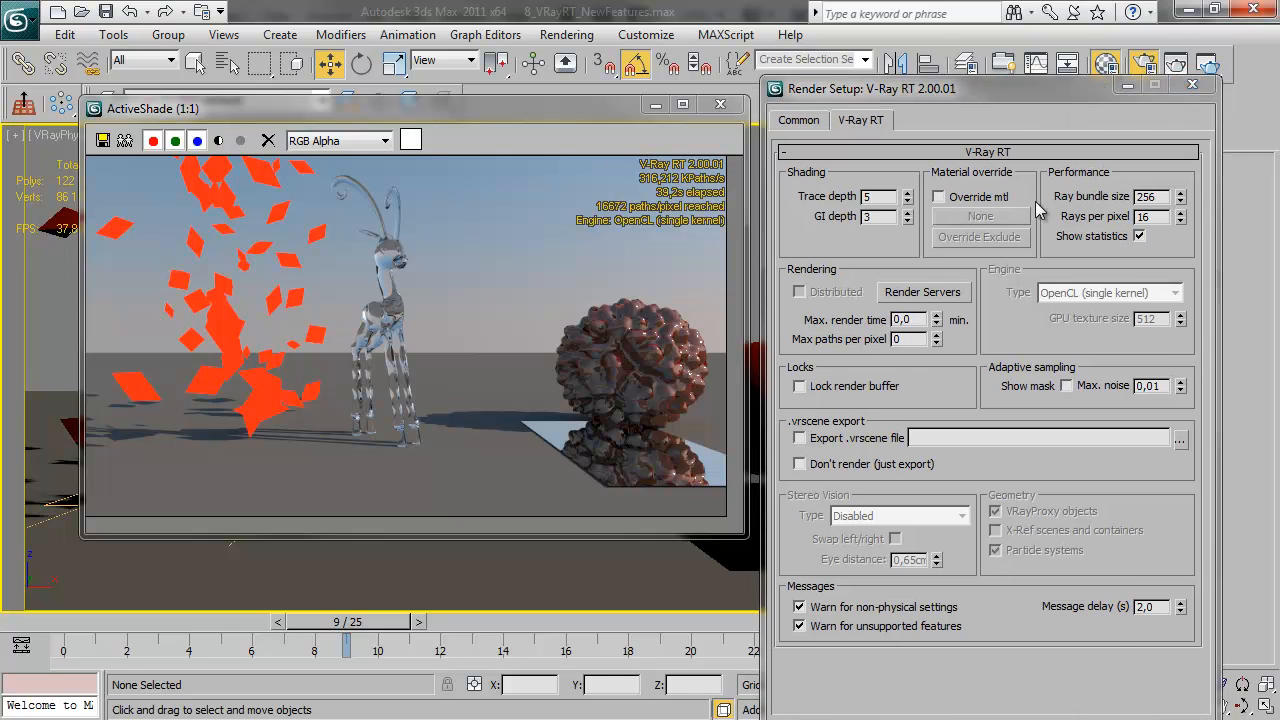
key("m")
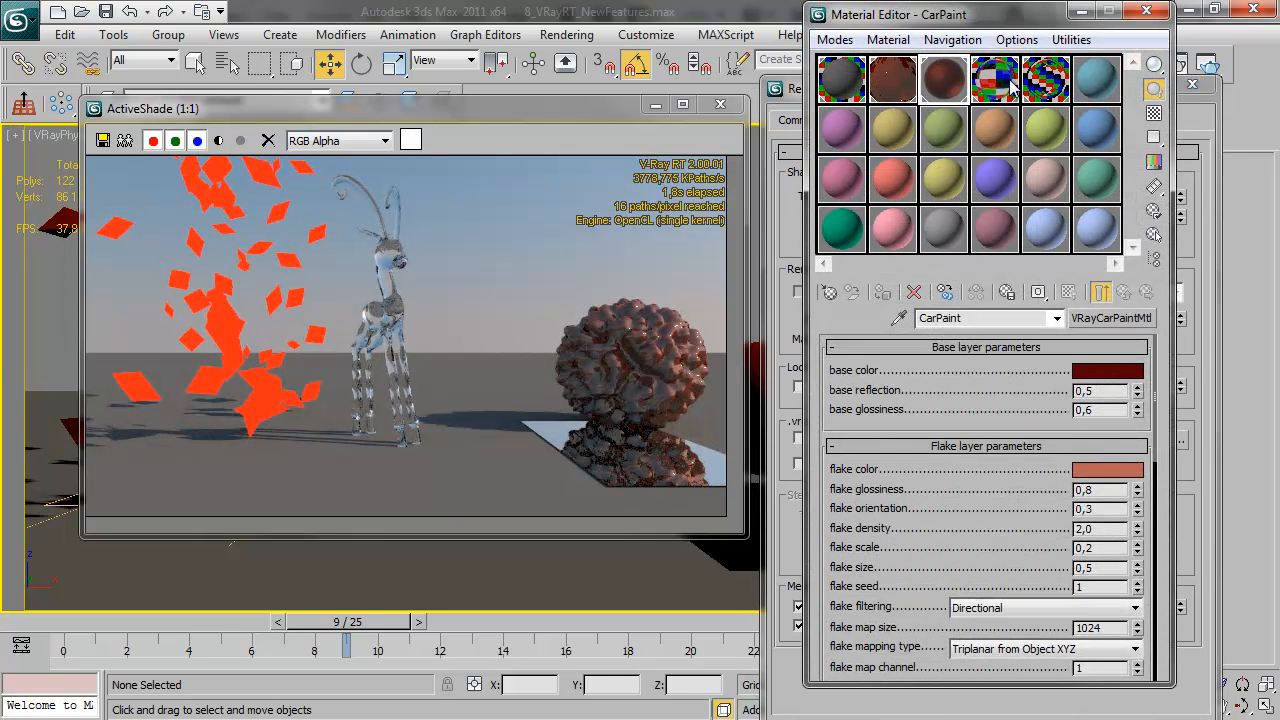
left_click(1012, 88)
double_click(1097, 503)
type("1")
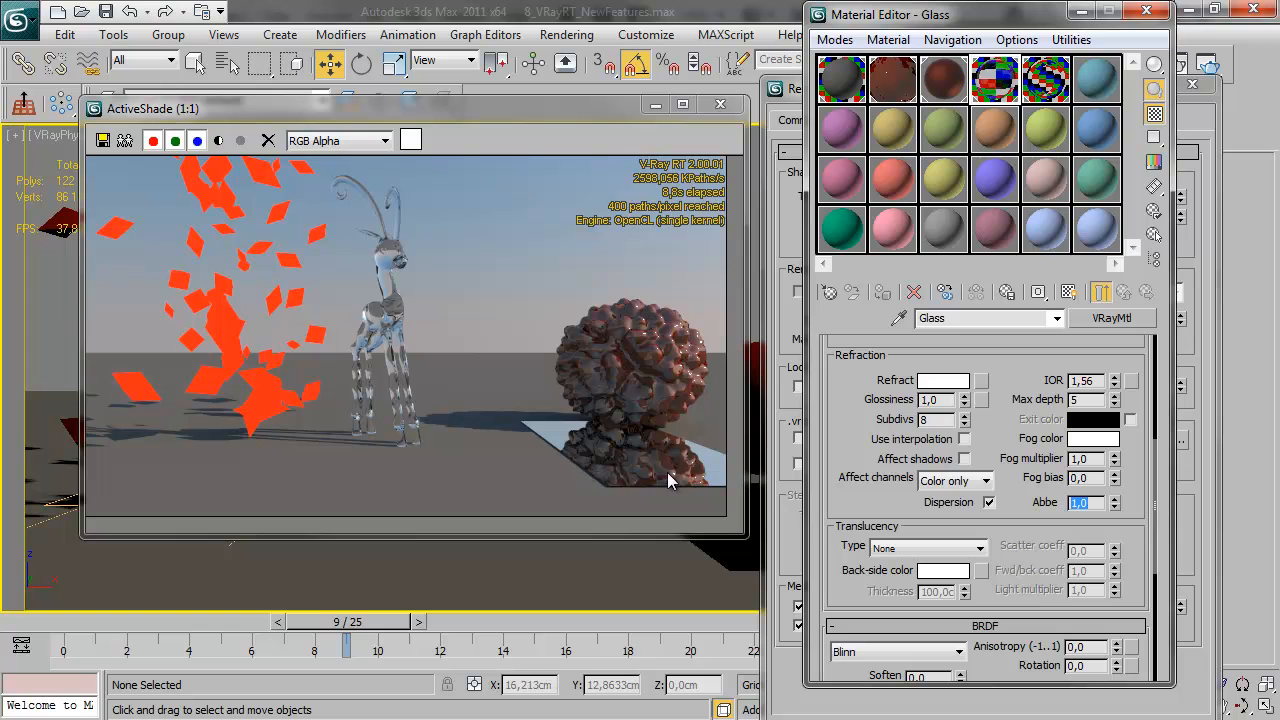
Select the Mirror material and lower its reflection dim distance
left_click(1028, 98)
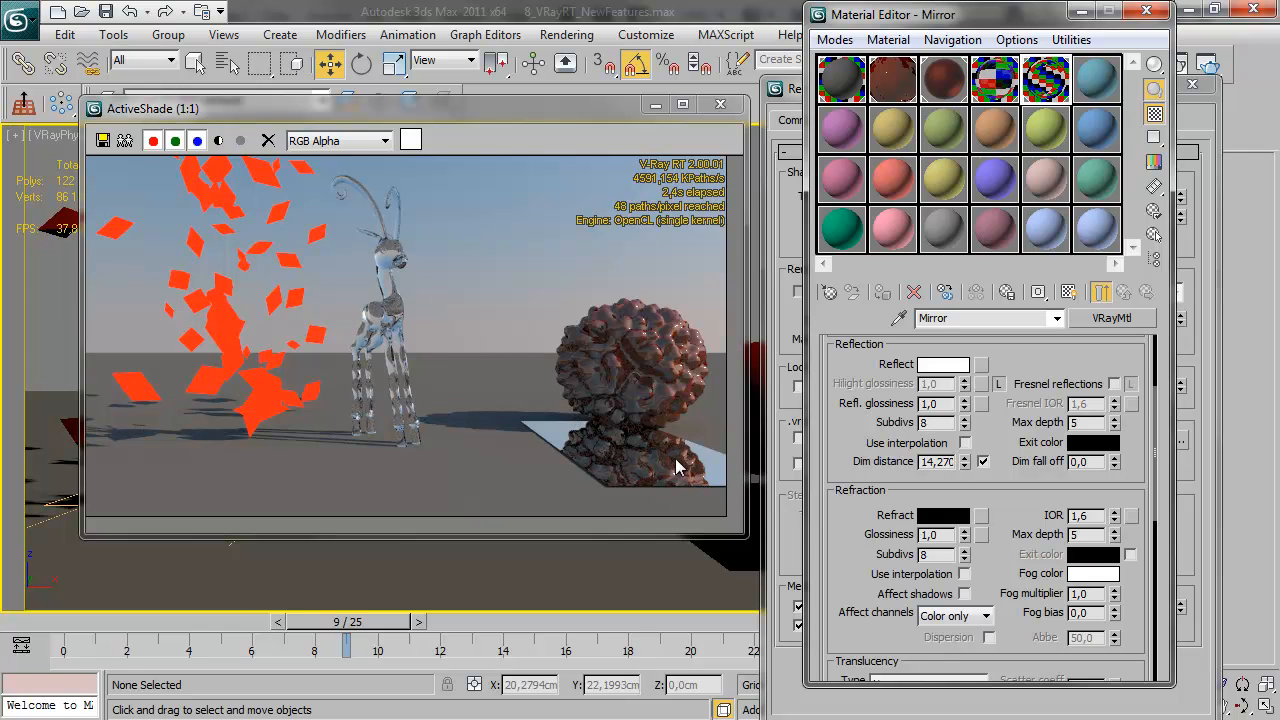
left_click_drag(965, 463, 966, 512)
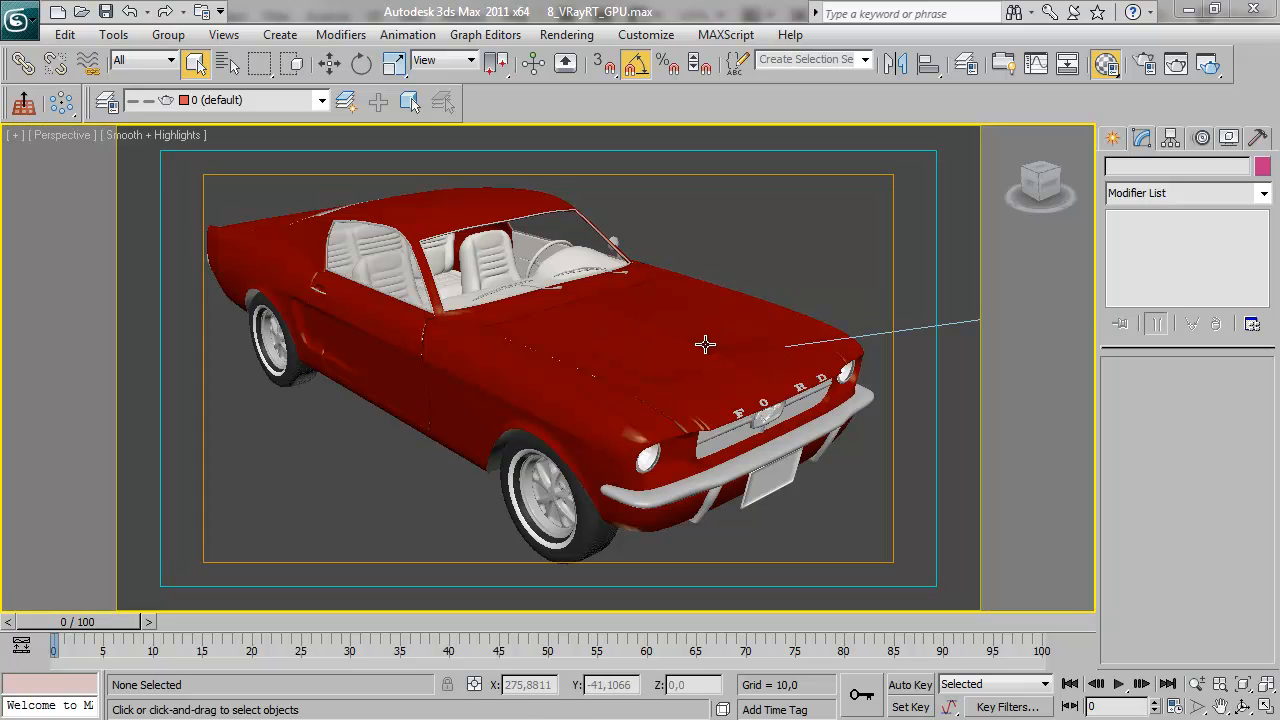
Run ActiveShade on the car scene with the CPU engine, move its window beside the settings, and orbit to the car's other side
left_click(1143, 65)
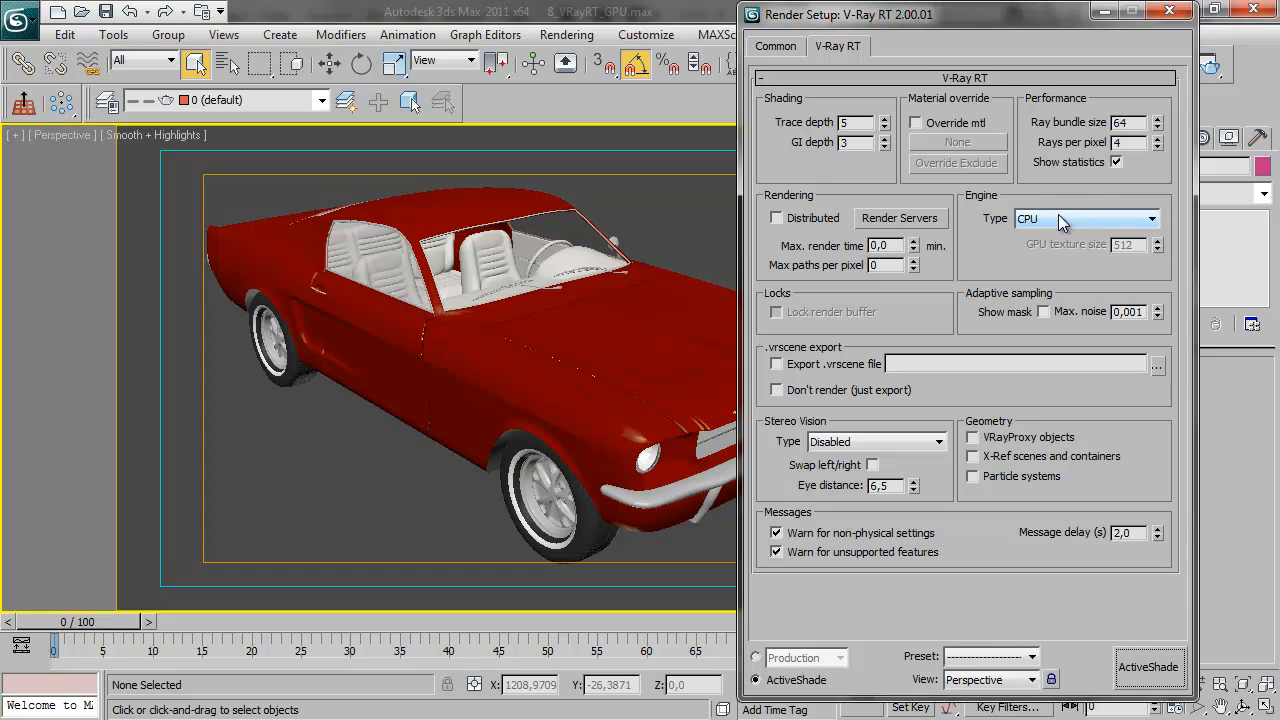
left_click(1158, 670)
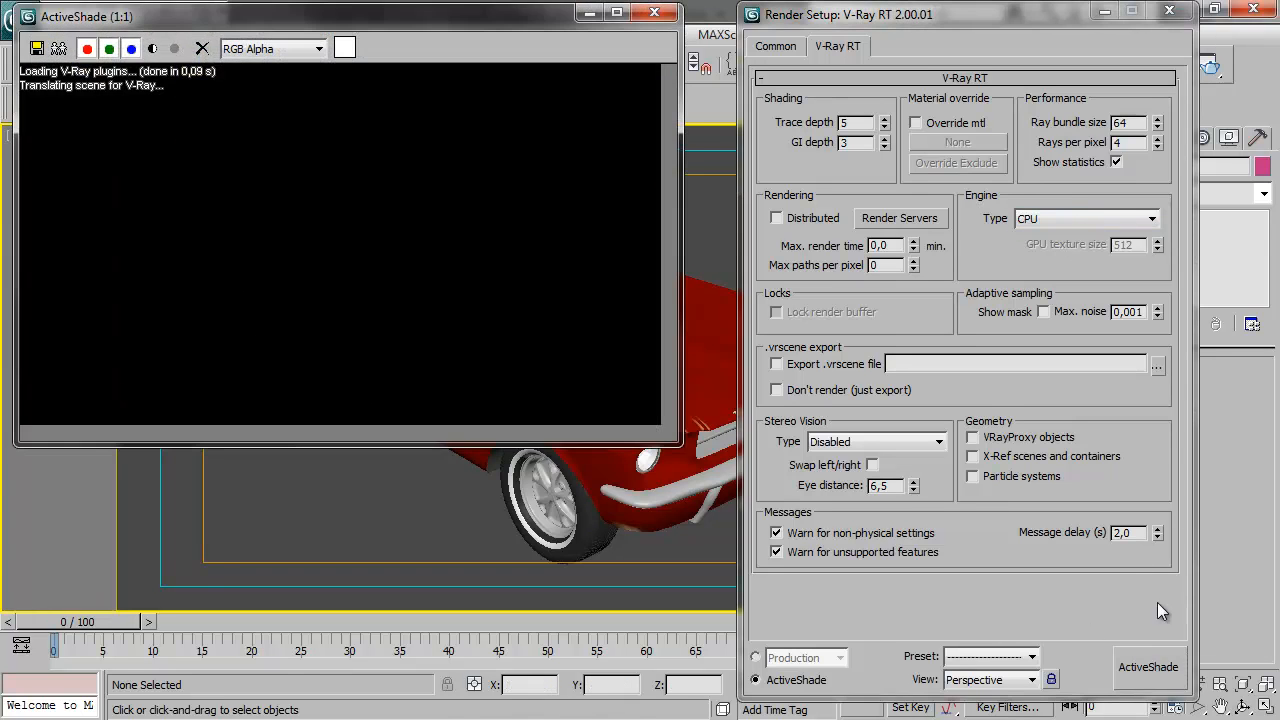
left_click_drag(278, 30, 306, 76)
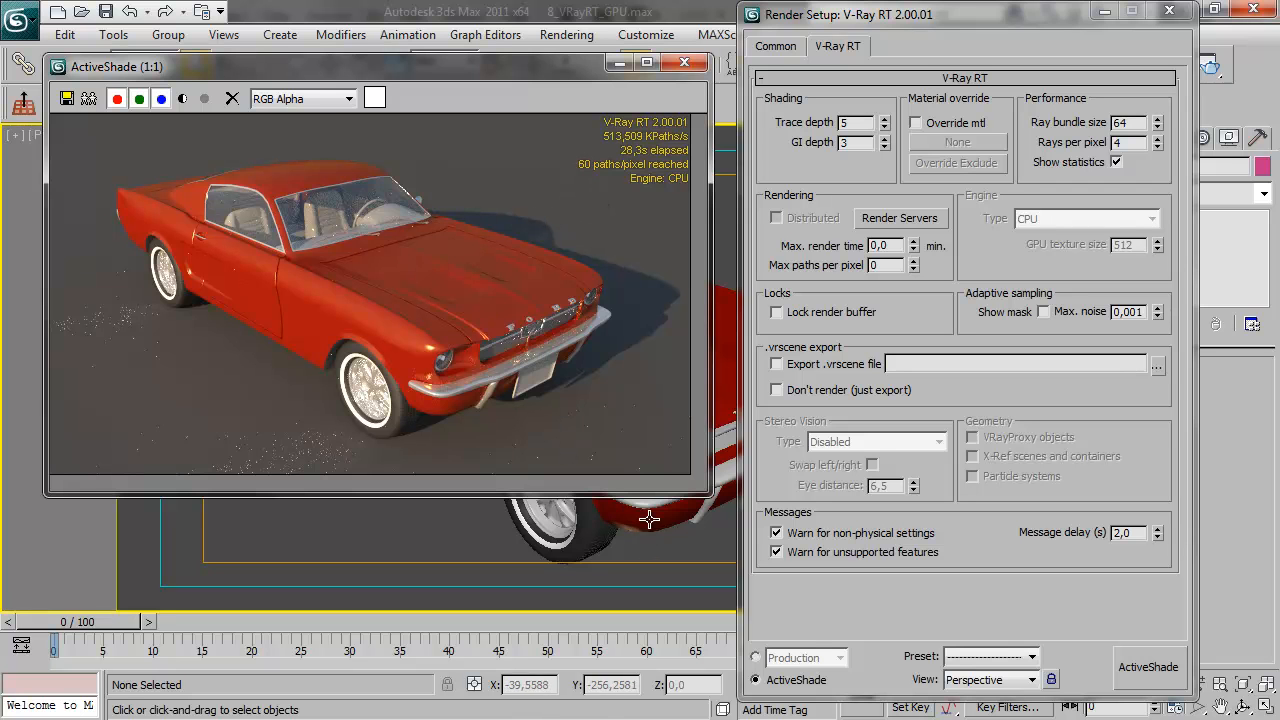
middle_click_drag(648, 516, 485, 541)
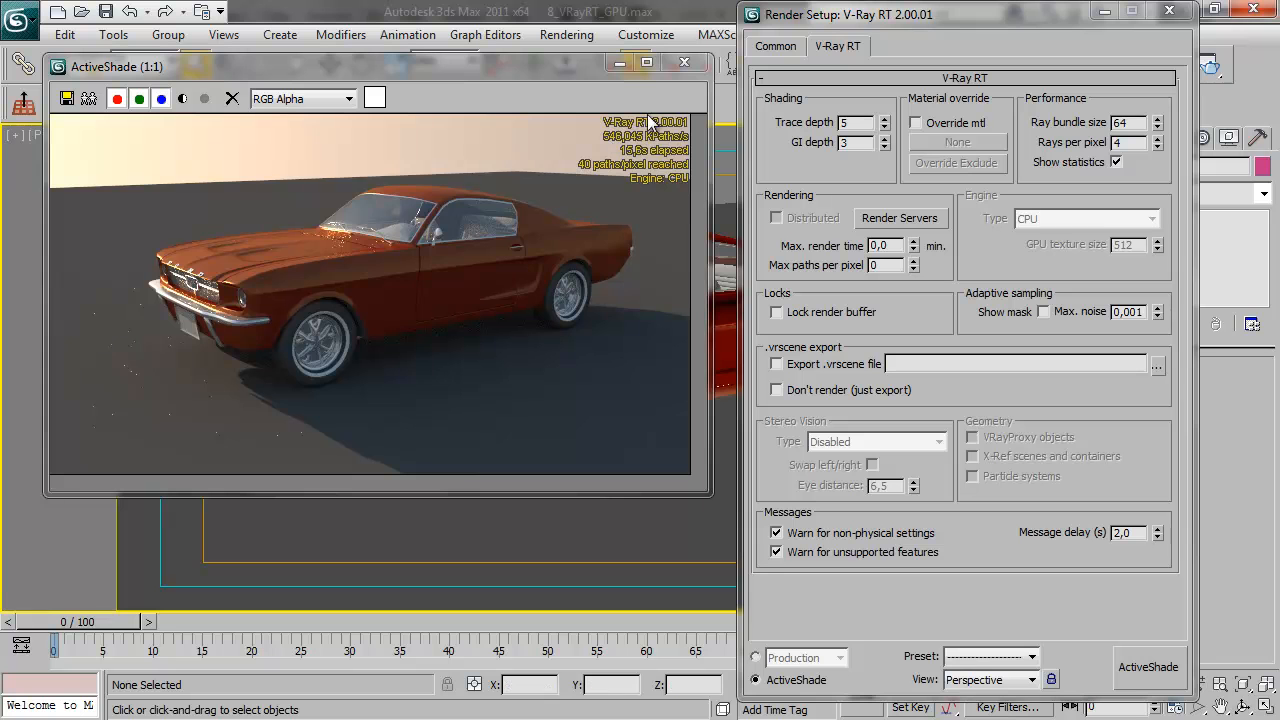
Close the CPU render, set the engine type to OpenCL (single kernel), and restart ActiveShade on the car
left_click(685, 65)
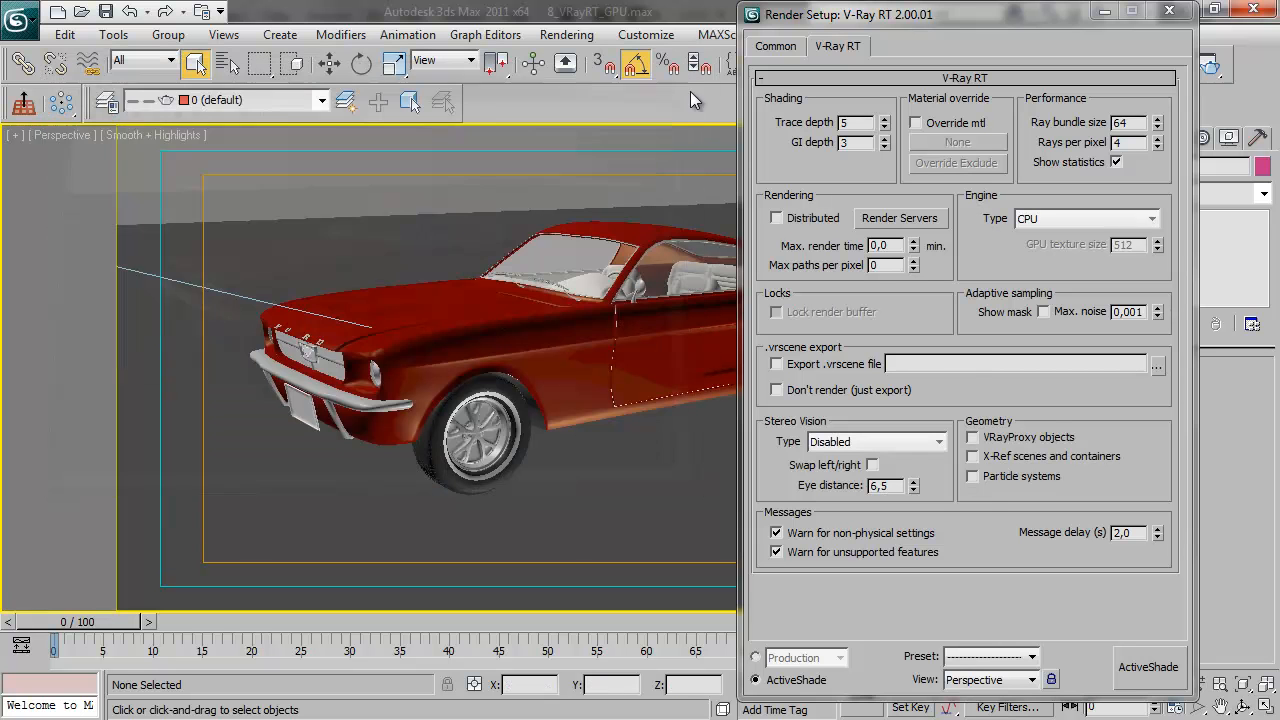
left_click(1140, 220)
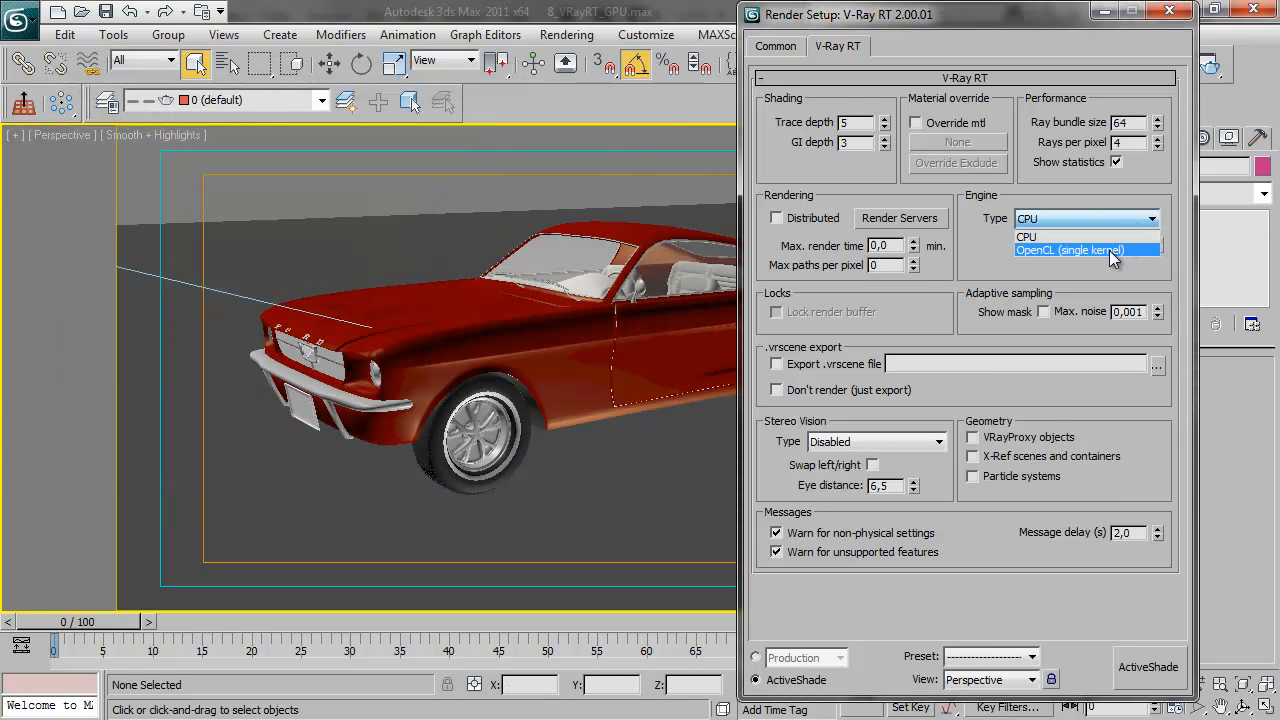
left_click(1109, 250)
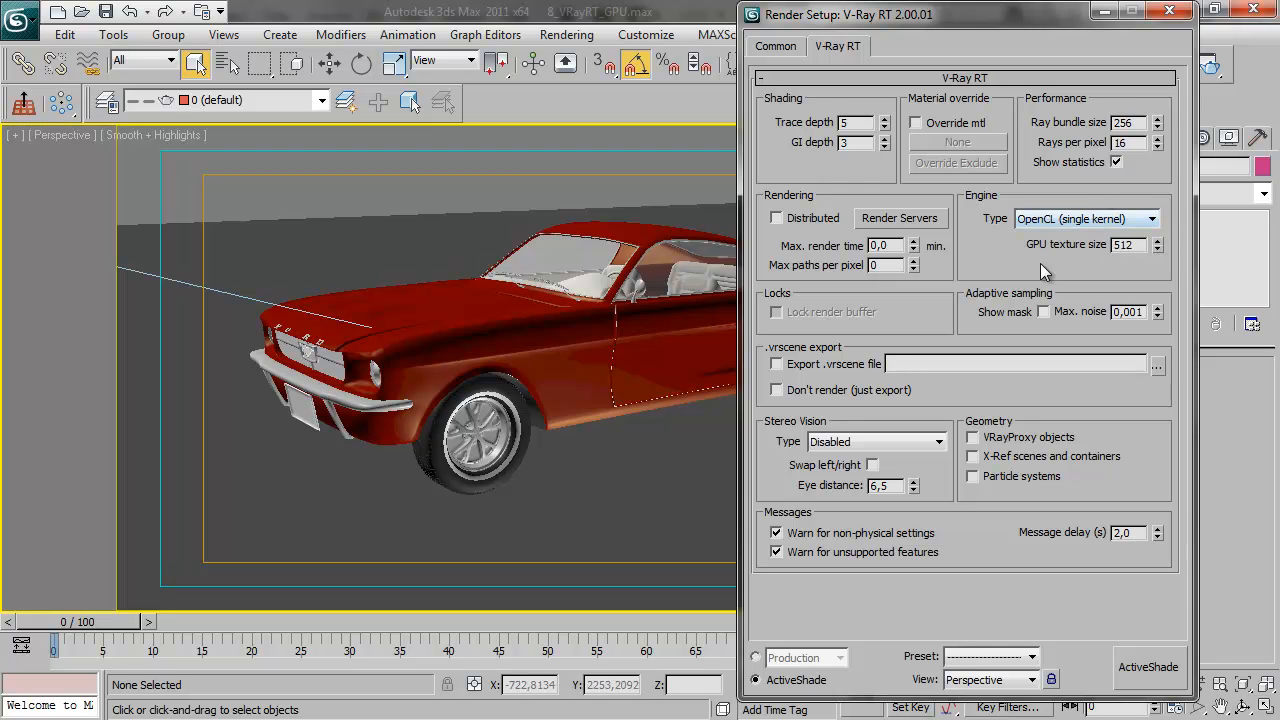
left_click(1160, 665)
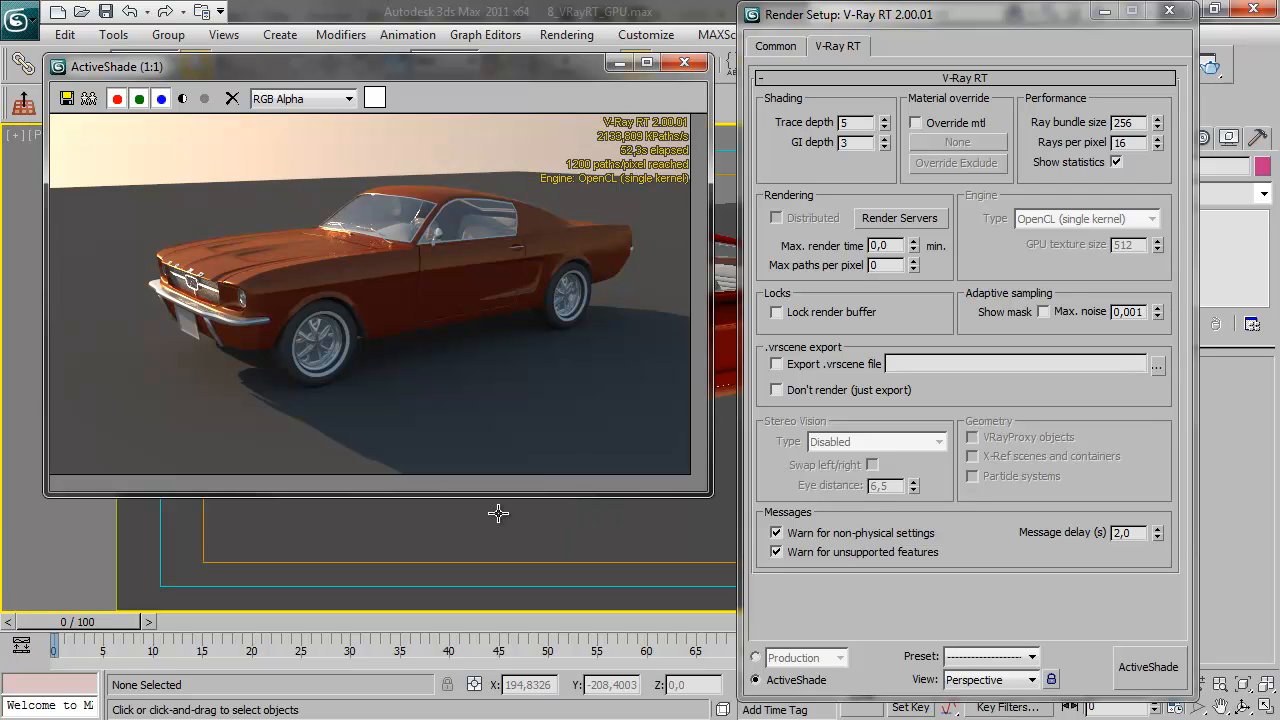
Orbit the Perspective view around the car to examine how the OpenCL live render refreshes from different angles
middle_click_drag(514, 522, 686, 517)
middle_click_drag(516, 529, 610, 506)
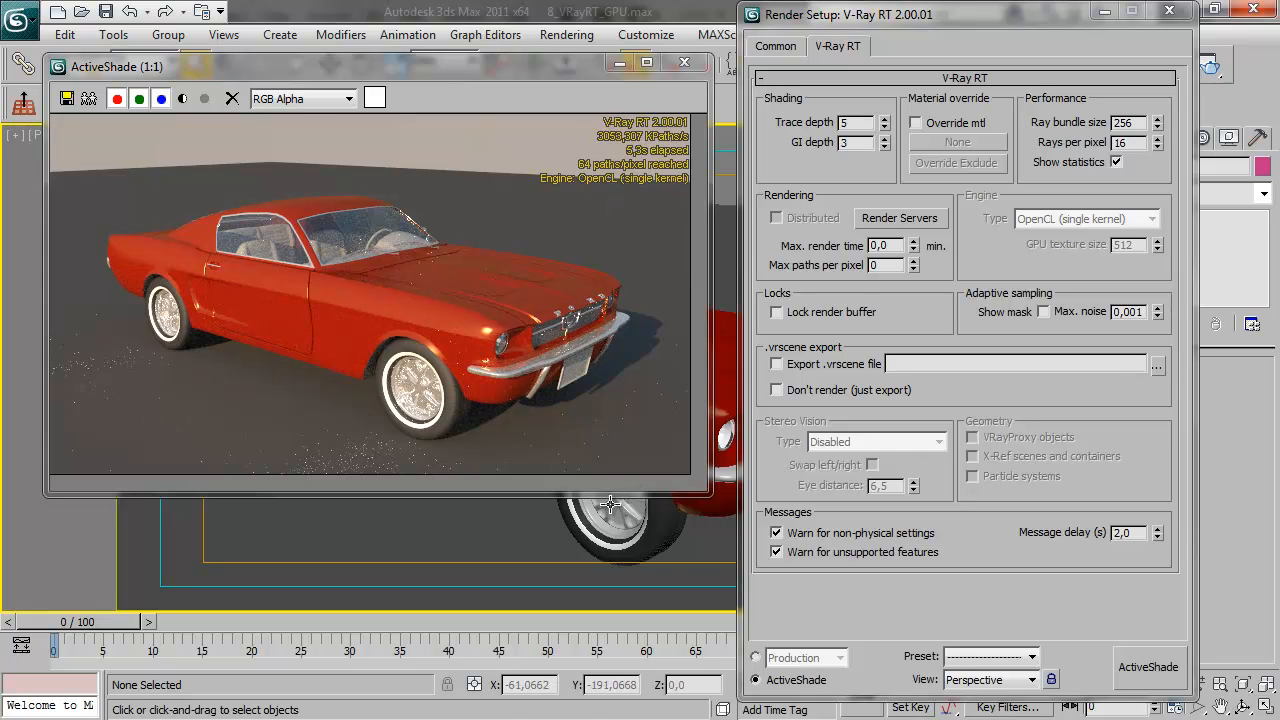
middle_click_drag(628, 530, 477, 503, "alt")
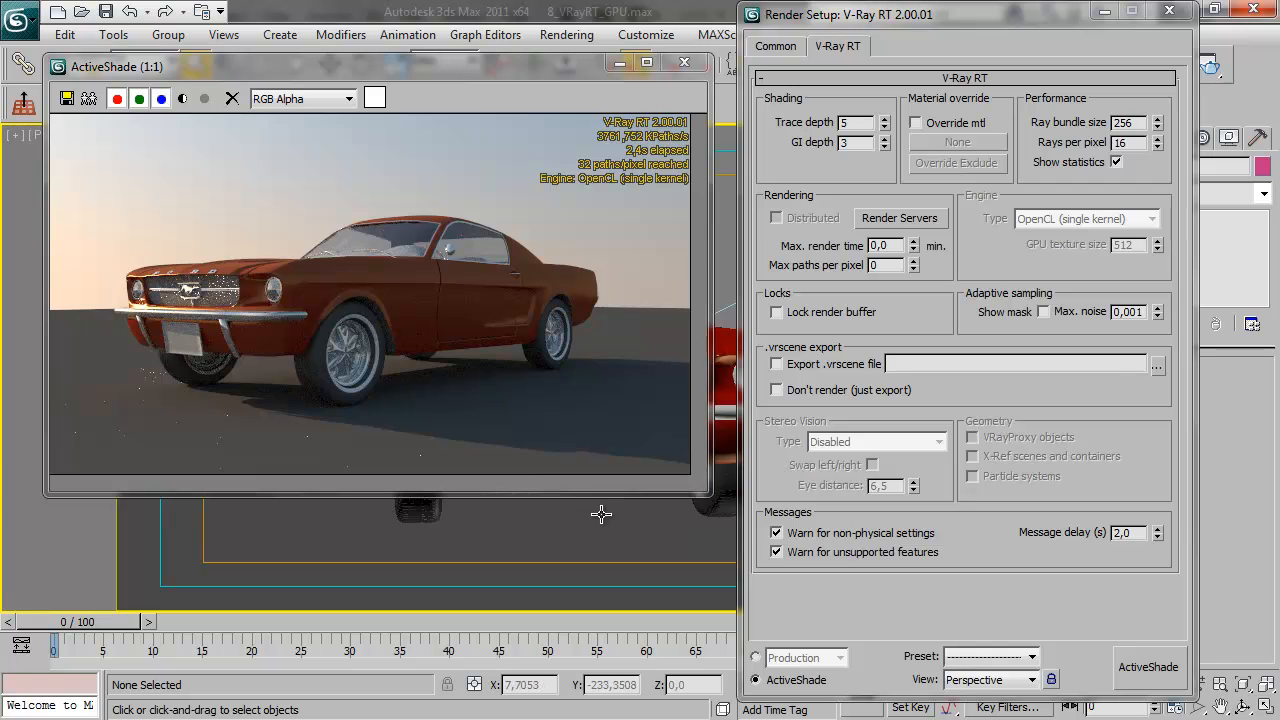
middle_click_drag(619, 514, 634, 527, "alt")
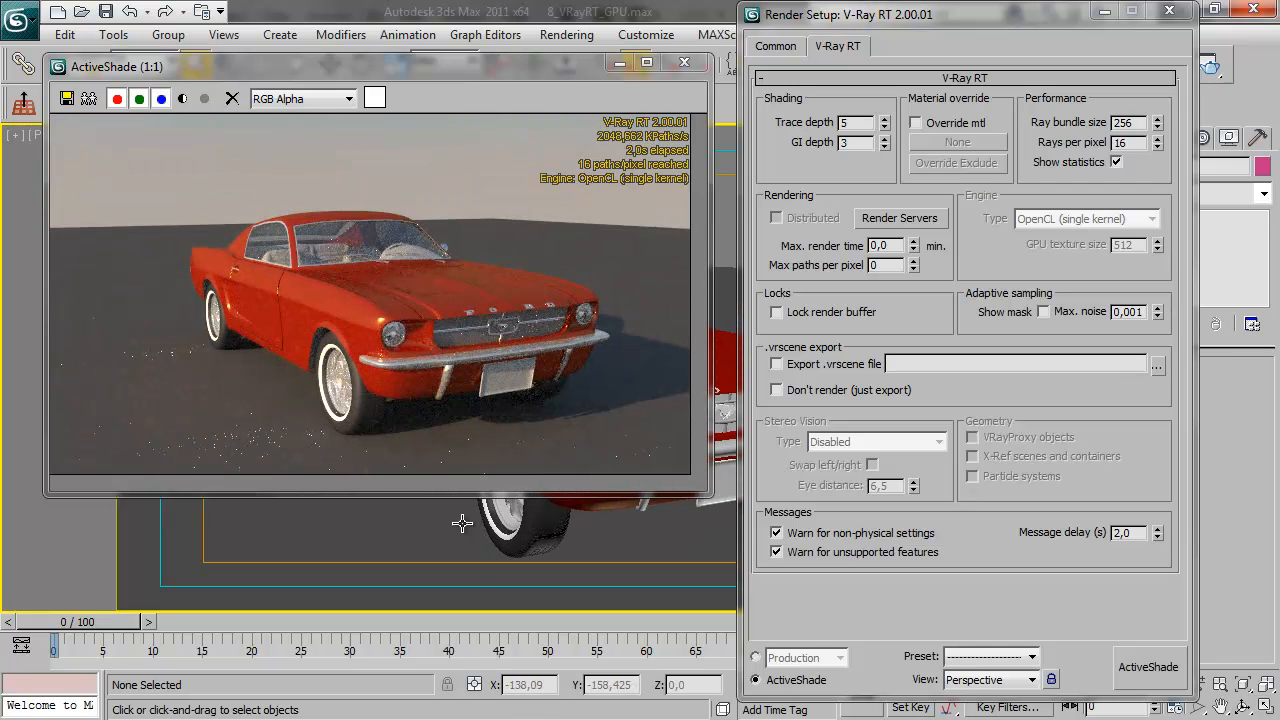
Set the render output width to 4096 and start ActiveShade on the Perspective view of the car
middle_click_drag(507, 515, 611, 508, "alt")
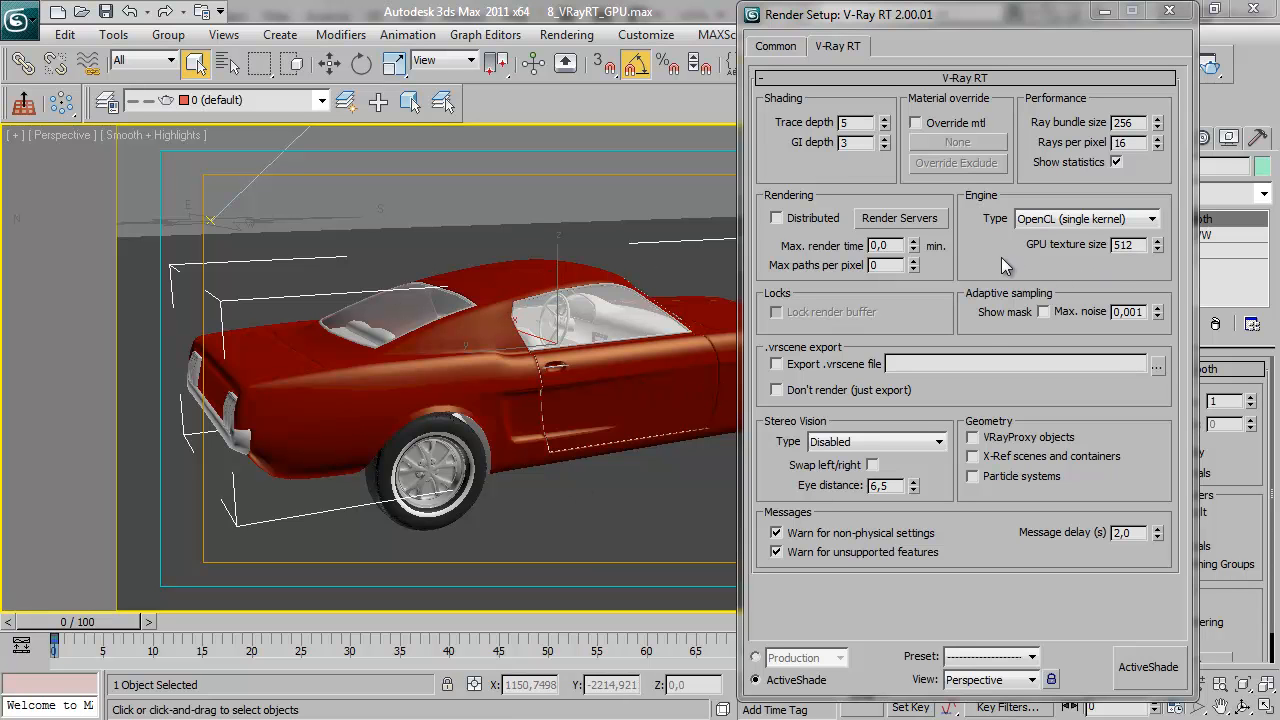
left_click(780, 46)
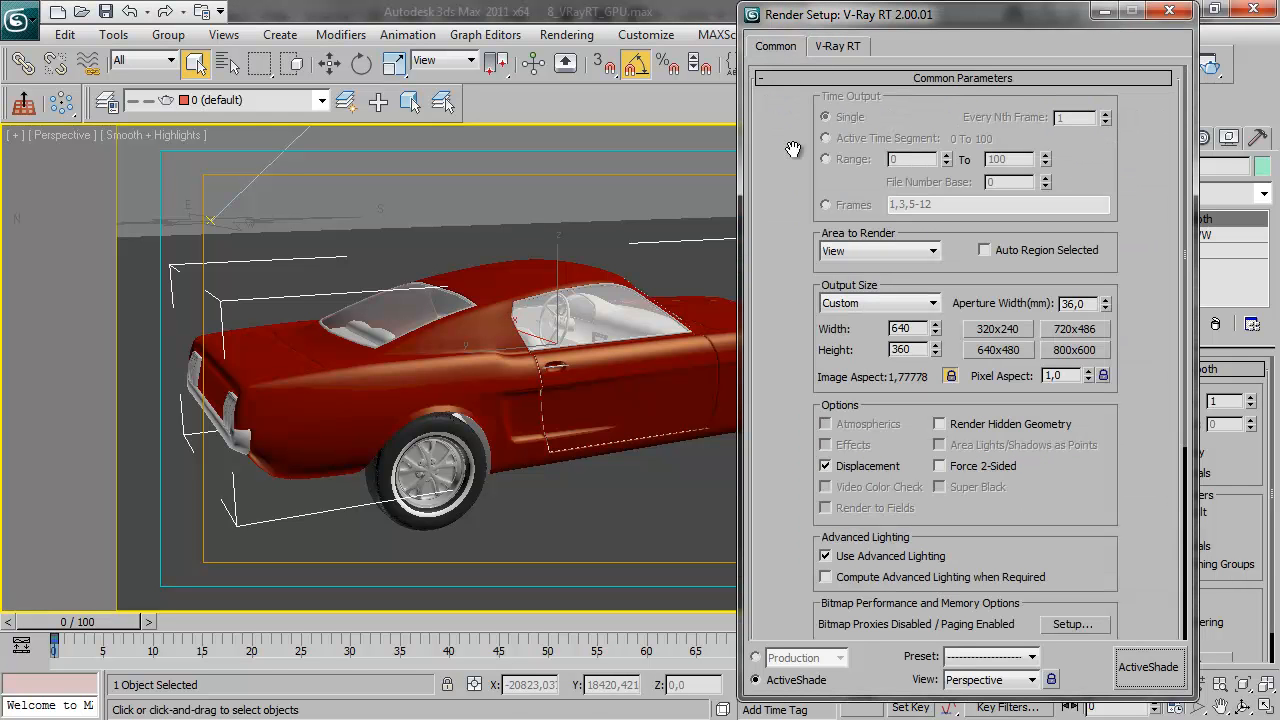
left_click(905, 328)
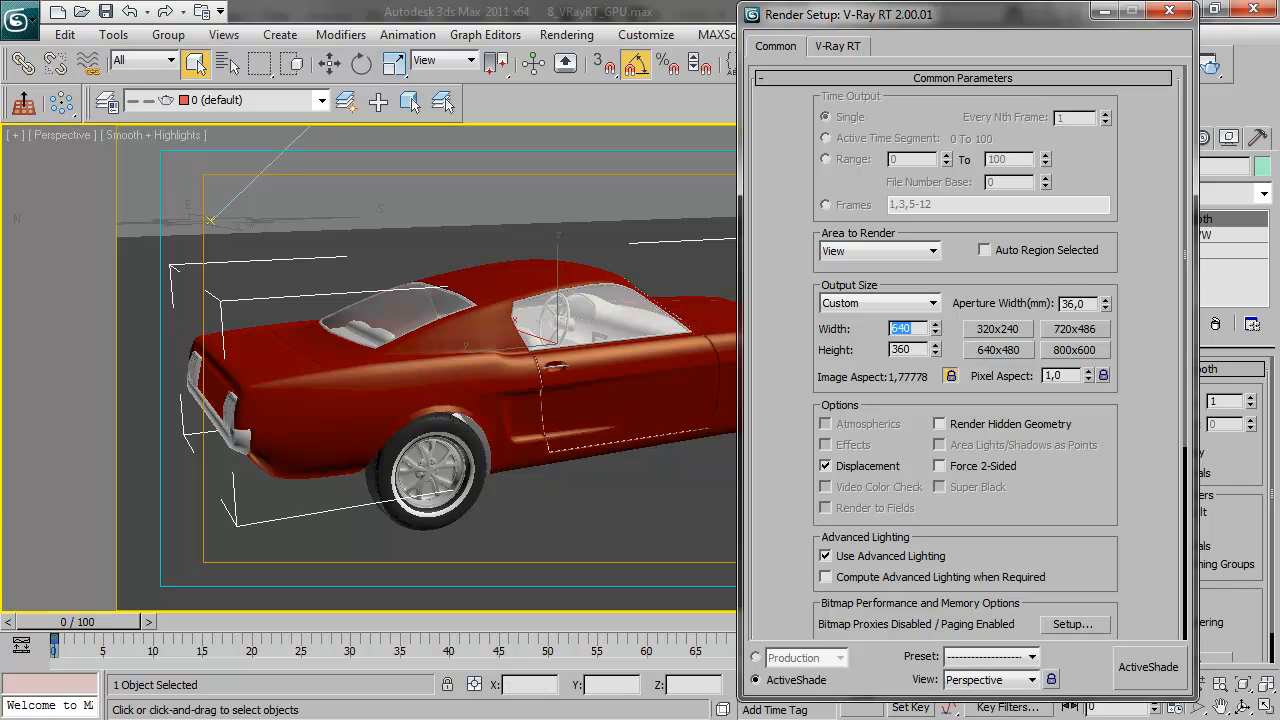
type("4096")
key("Tab")
left_click(1146, 668)
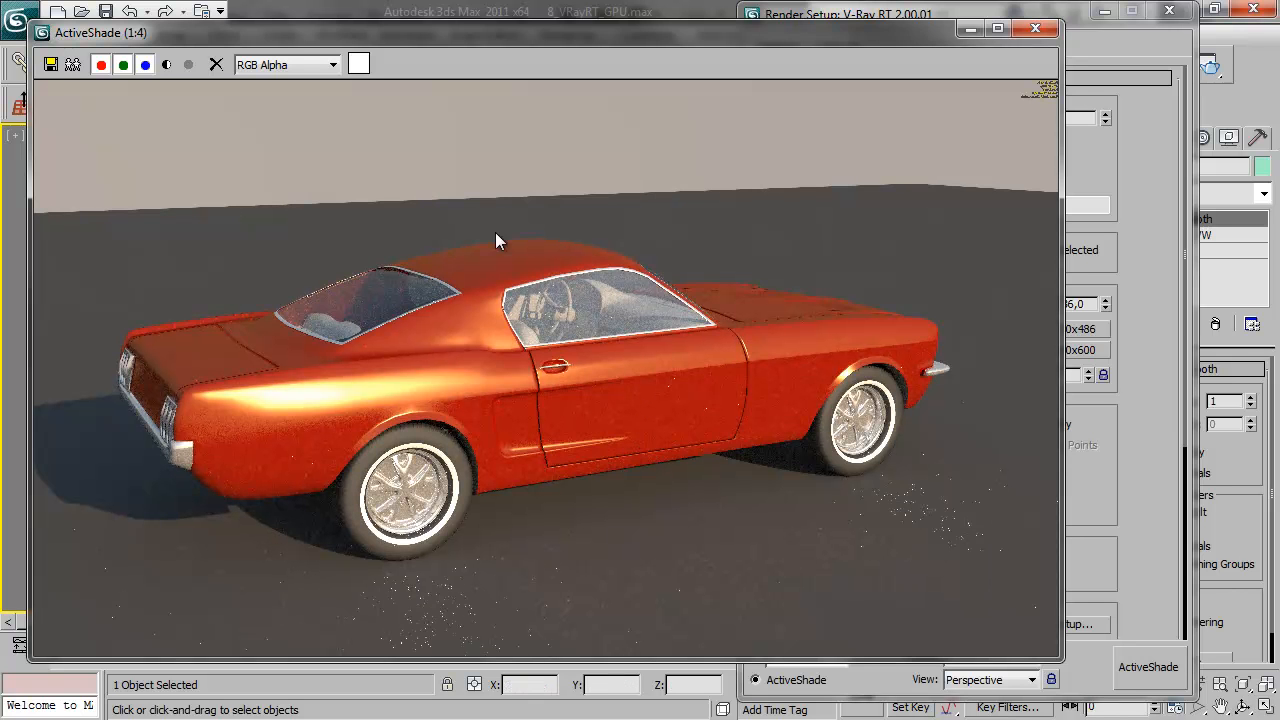
Magnify the corner of the high-resolution live render to examine its OpenCL rendering statistics
left_click_drag(333, 36, 349, 36)
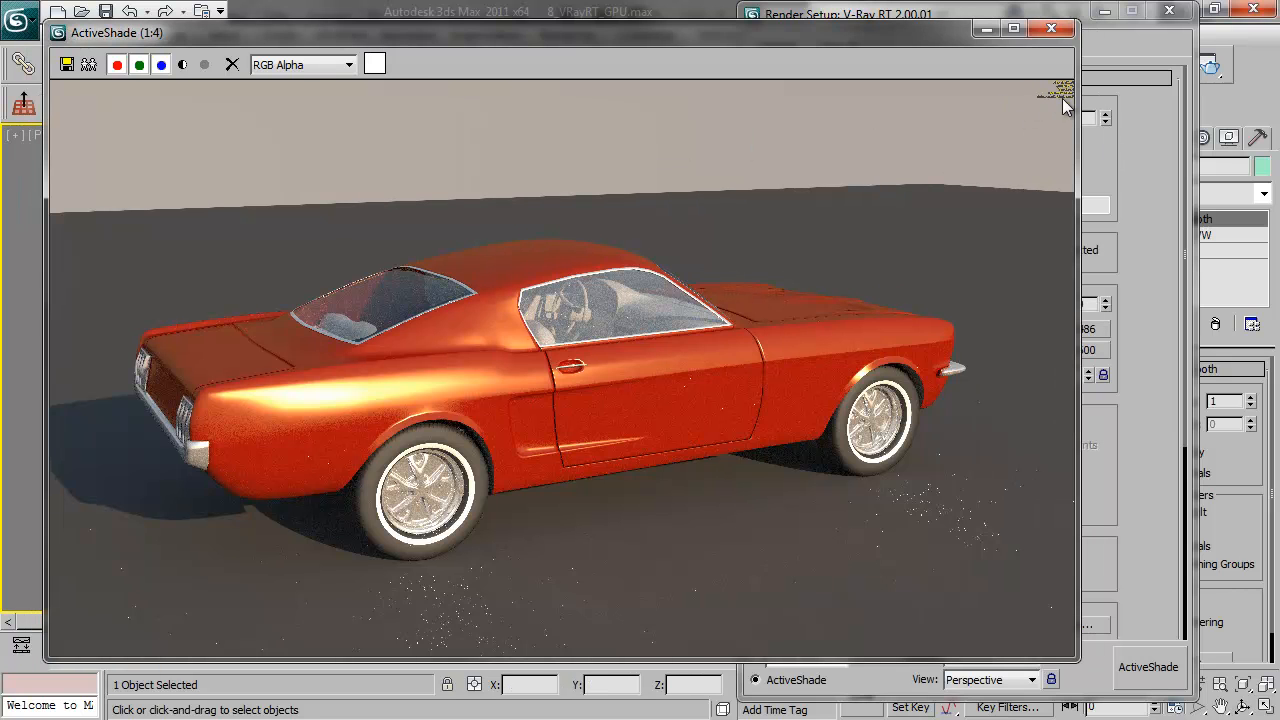
scroll(1062, 100, "up", 1)
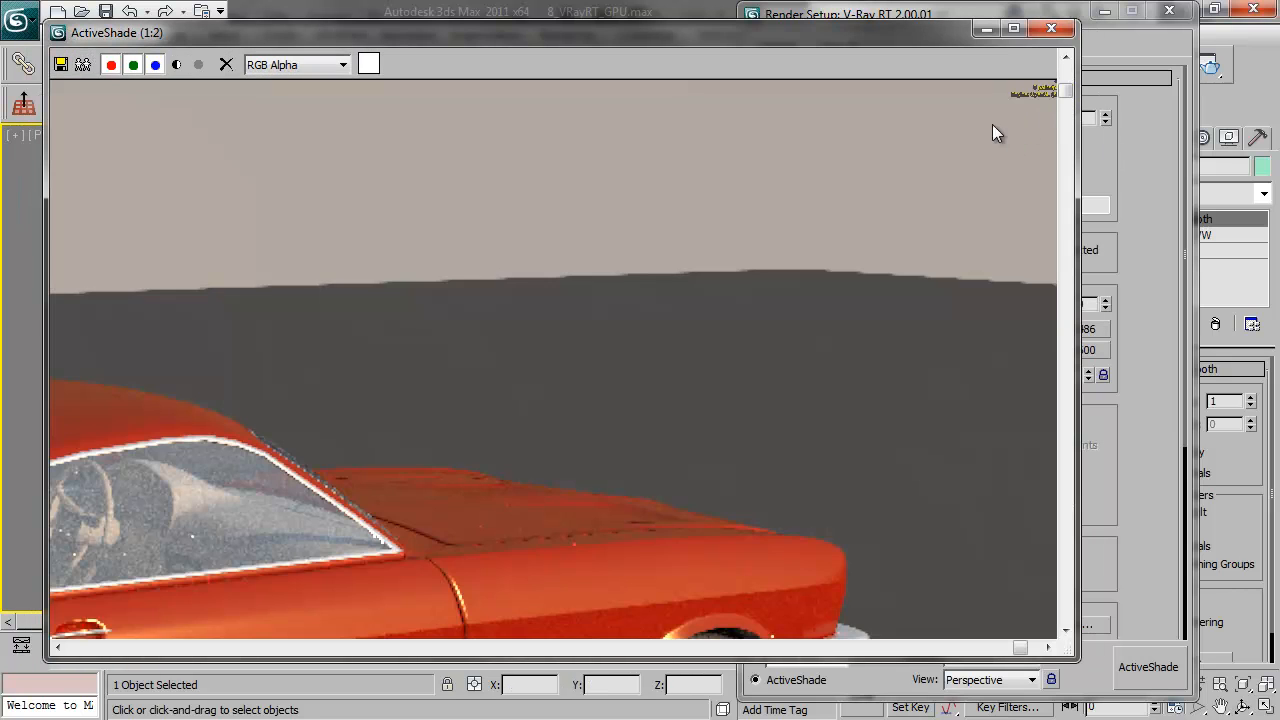
left_click(1048, 647)
scroll(1049, 85, "up", 1)
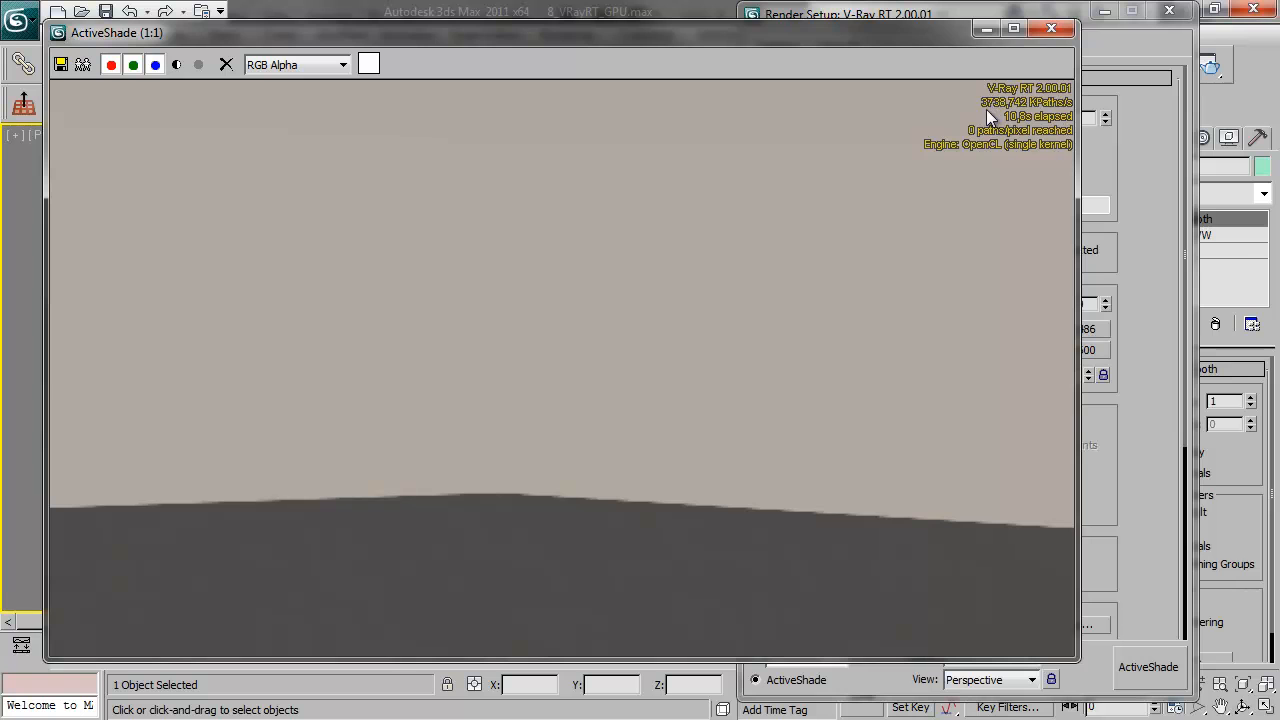
scroll(829, 295, "down", 1)
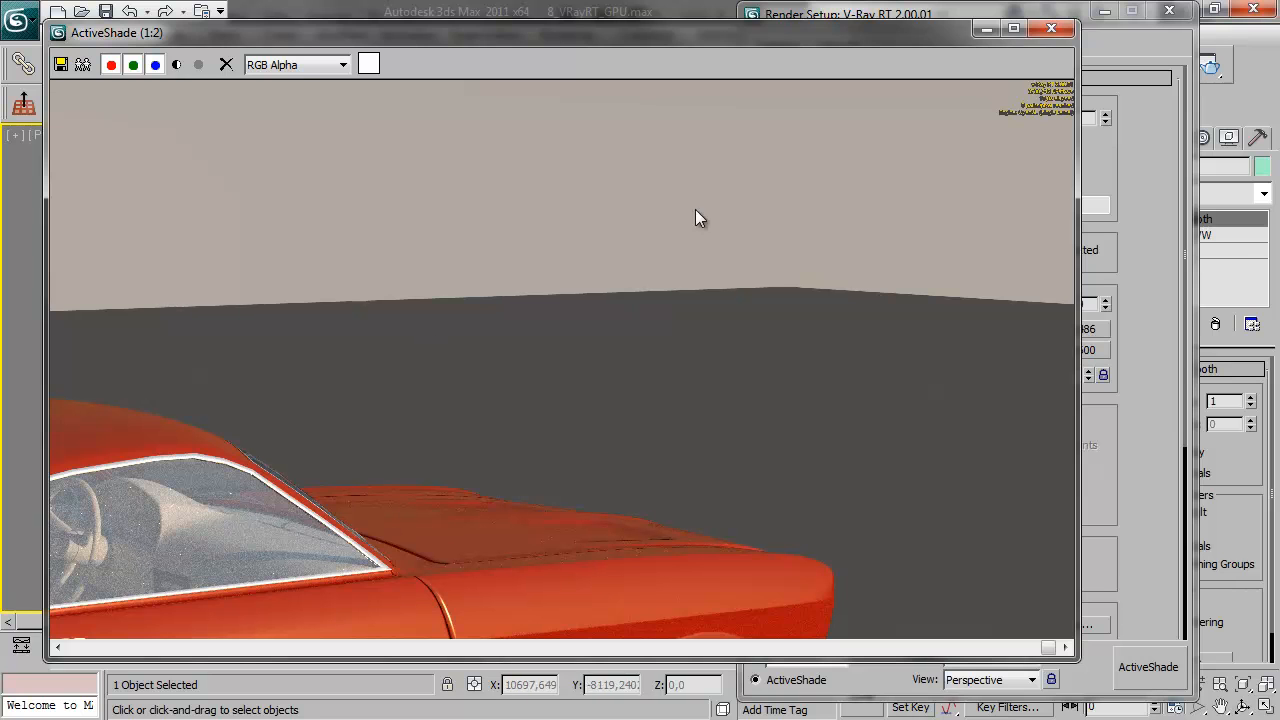
Shrink the ActiveShade window and clear Render Setup away from the Perspective viewport
mouse_move(611, 30)
left_mouse_down()
mouse_move(729, 23)
mouse_move(606, 47)
mouse_move(594, 30)
left_mouse_up()
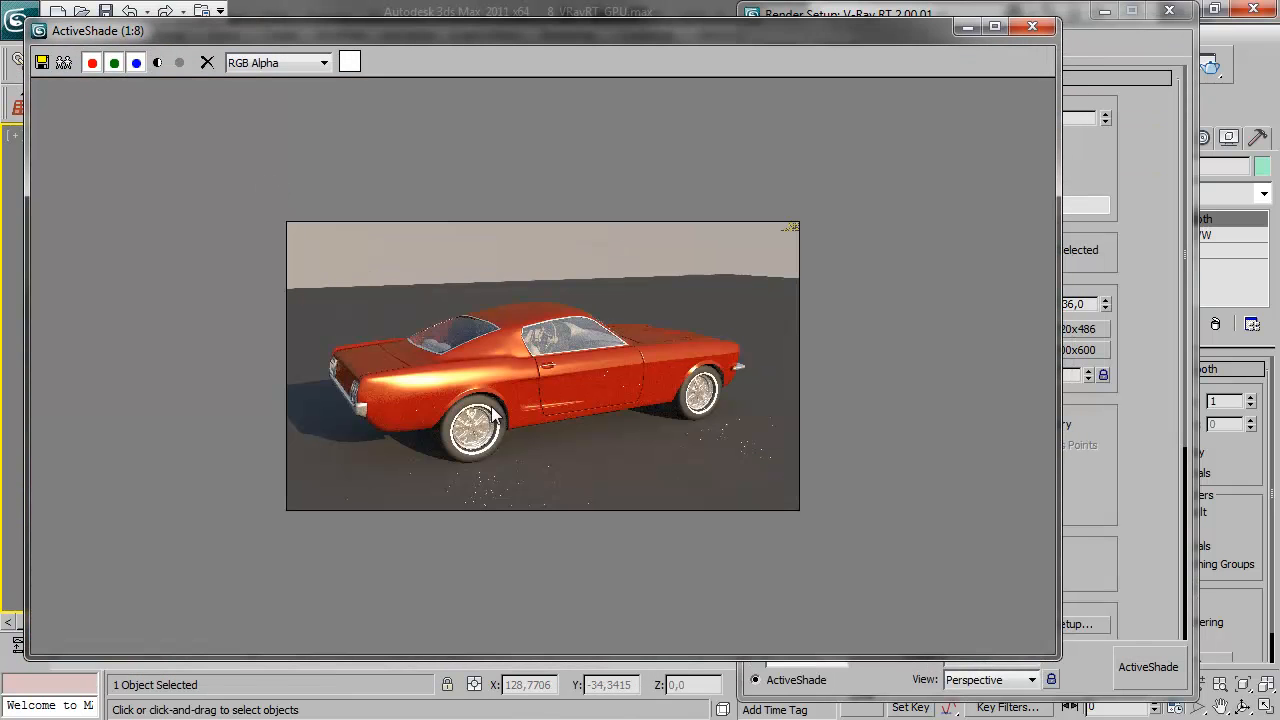
left_click_drag(1058, 657, 614, 374)
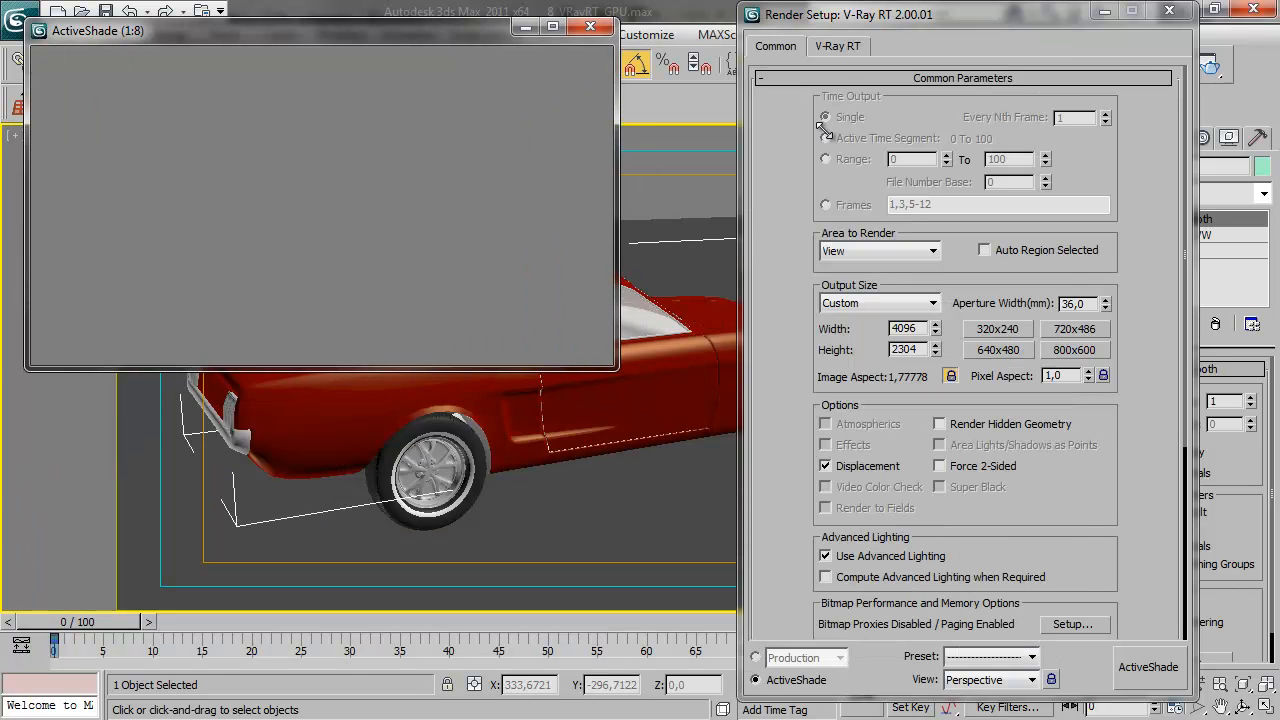
left_click(1169, 11)
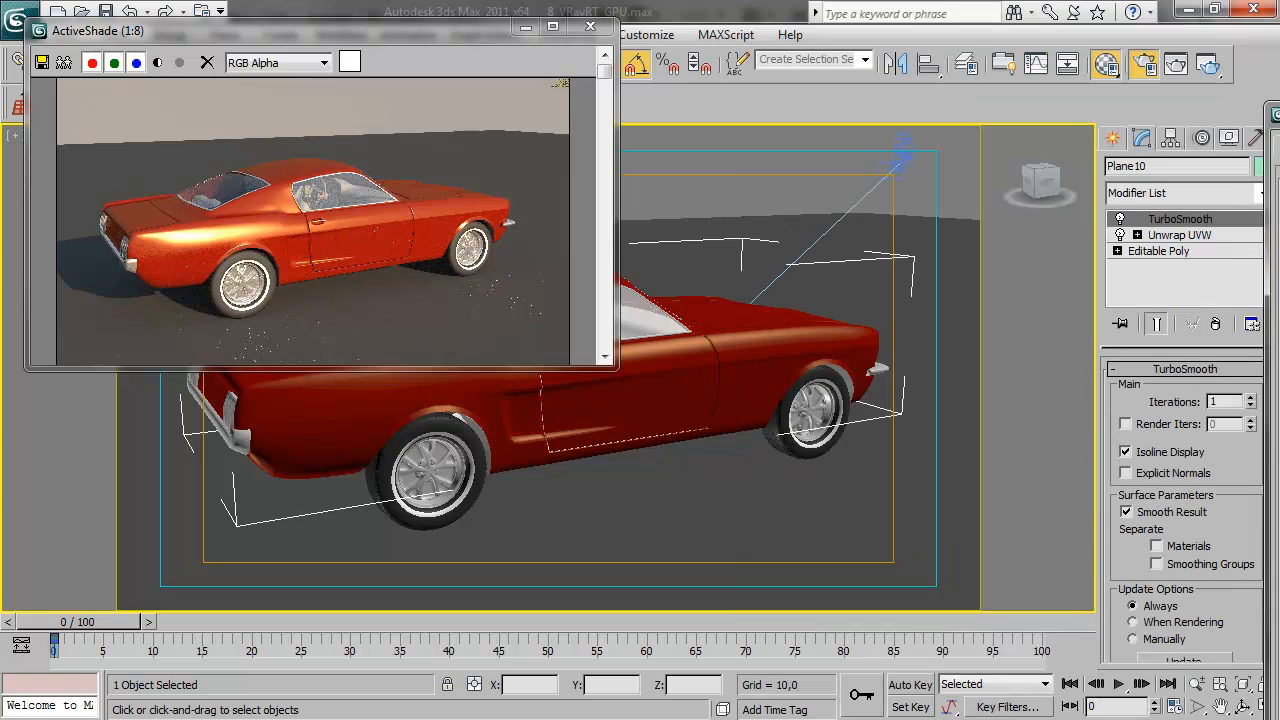
Turn the Perspective view to several preset angles of the car to examine how the high-resolution live render updates
left_click(1037, 175)
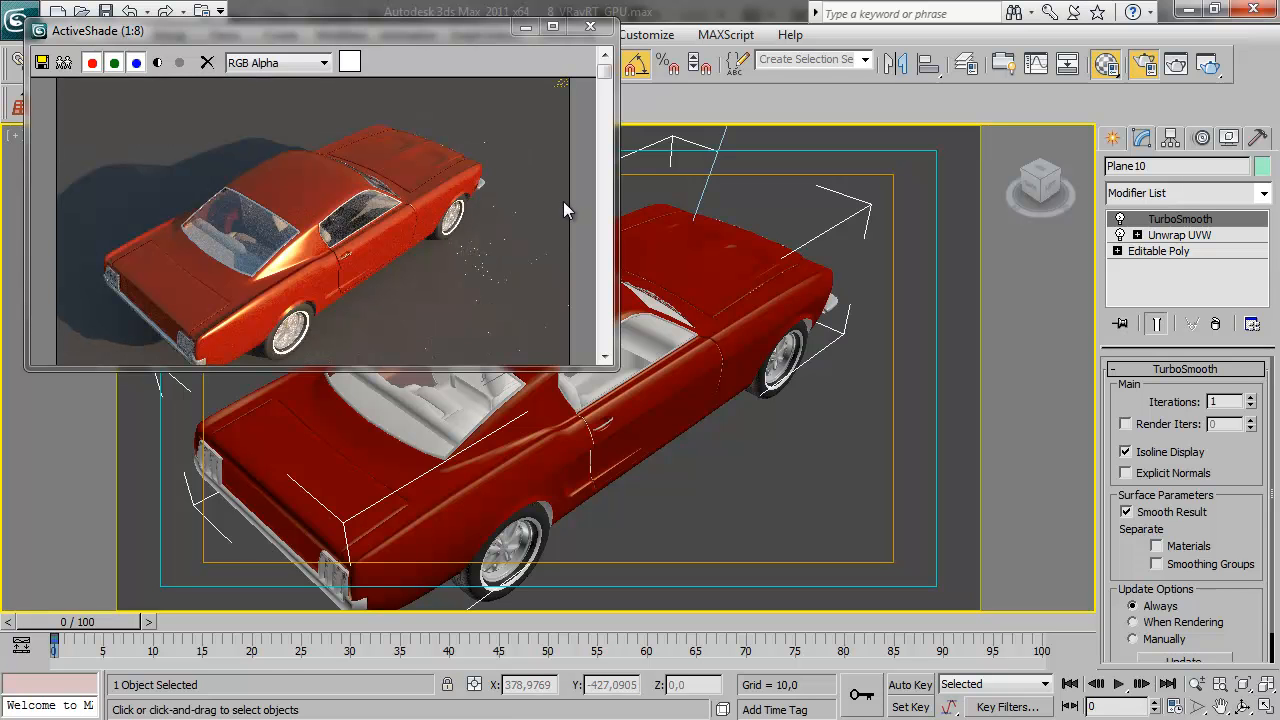
left_click(1033, 160)
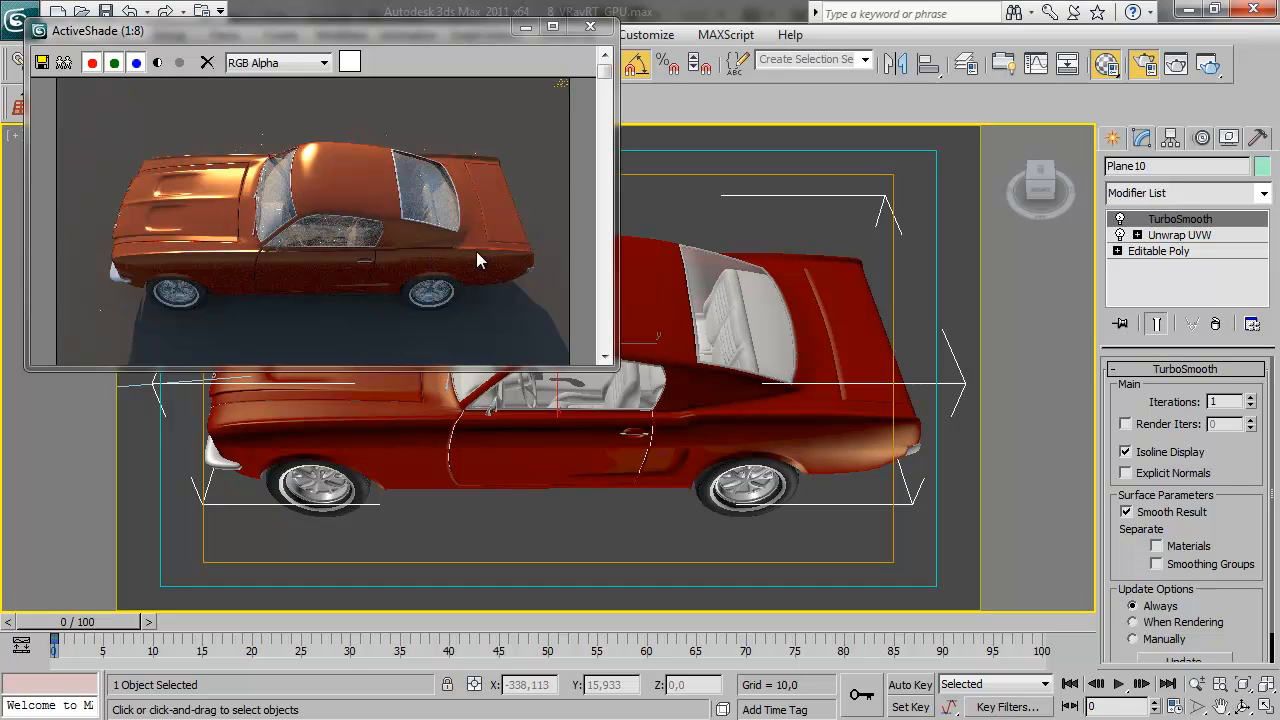
left_click(1049, 158)
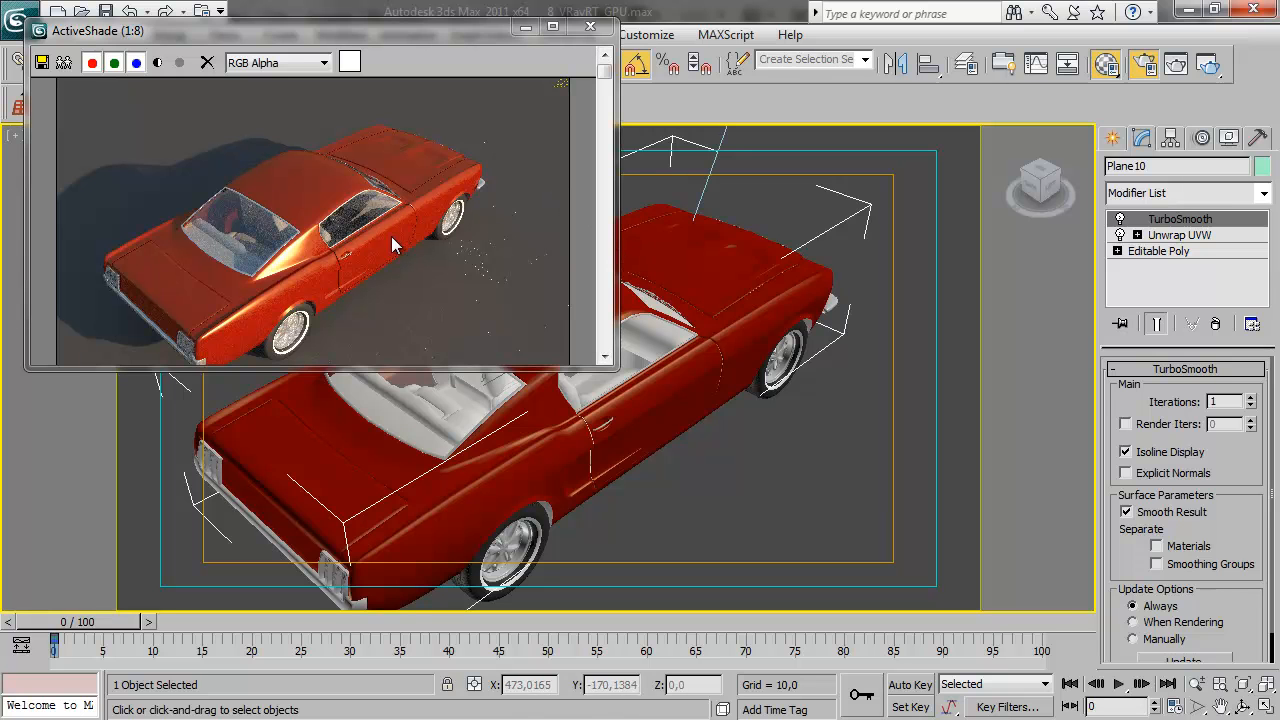
Inspect the render quality around the car's side window up close, and close the ActiveShade window
scroll(388, 225, "up", 1)
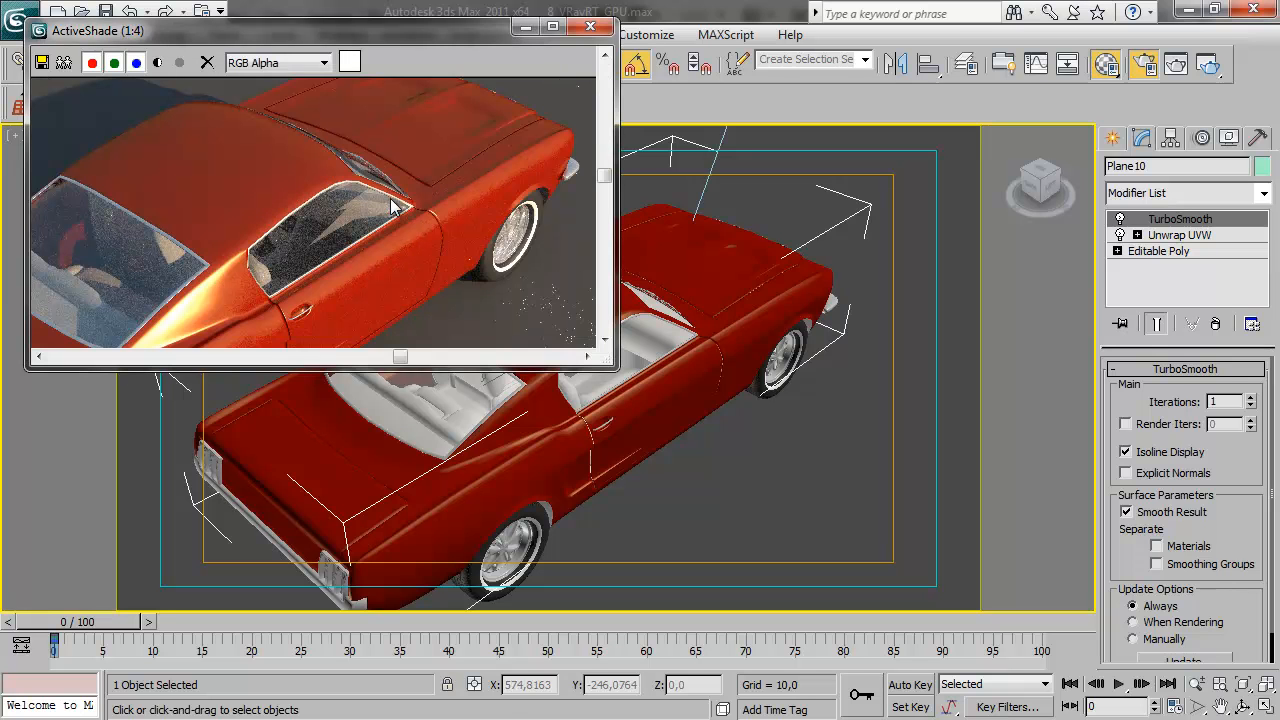
scroll(392, 205, "up", 2)
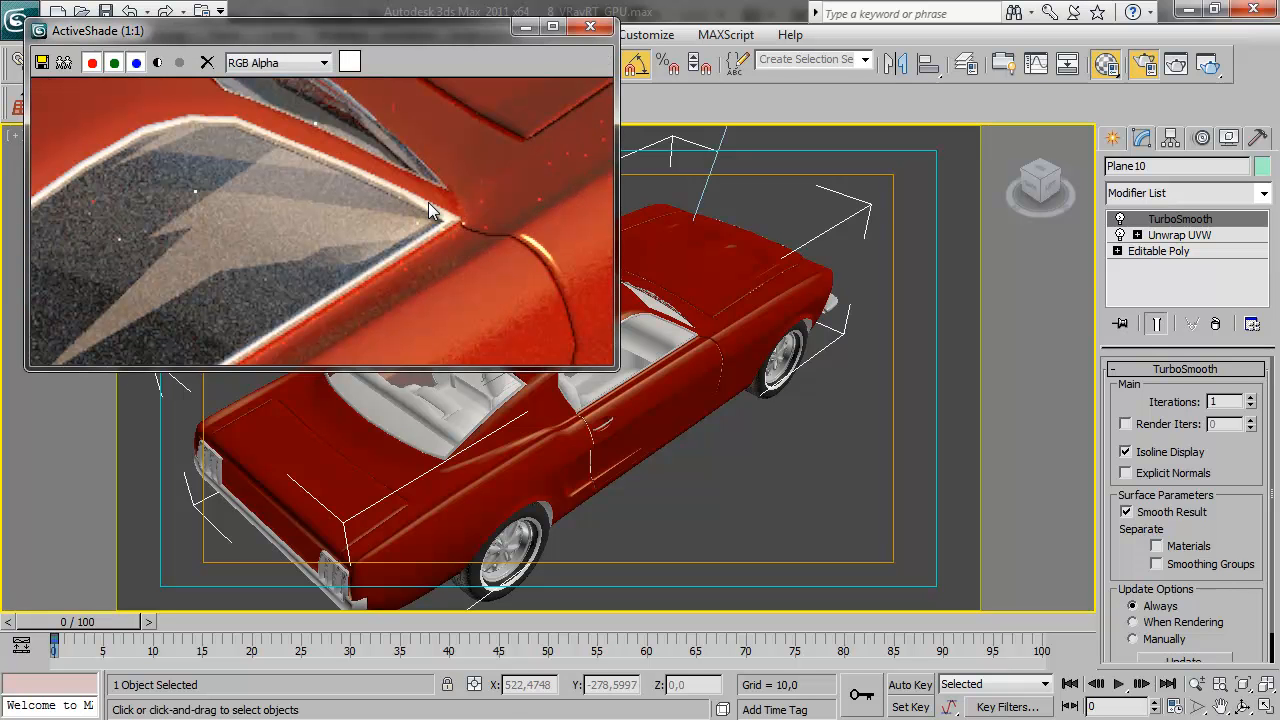
scroll(421, 207, "down", 1)
scroll(284, 236, "down", 1)
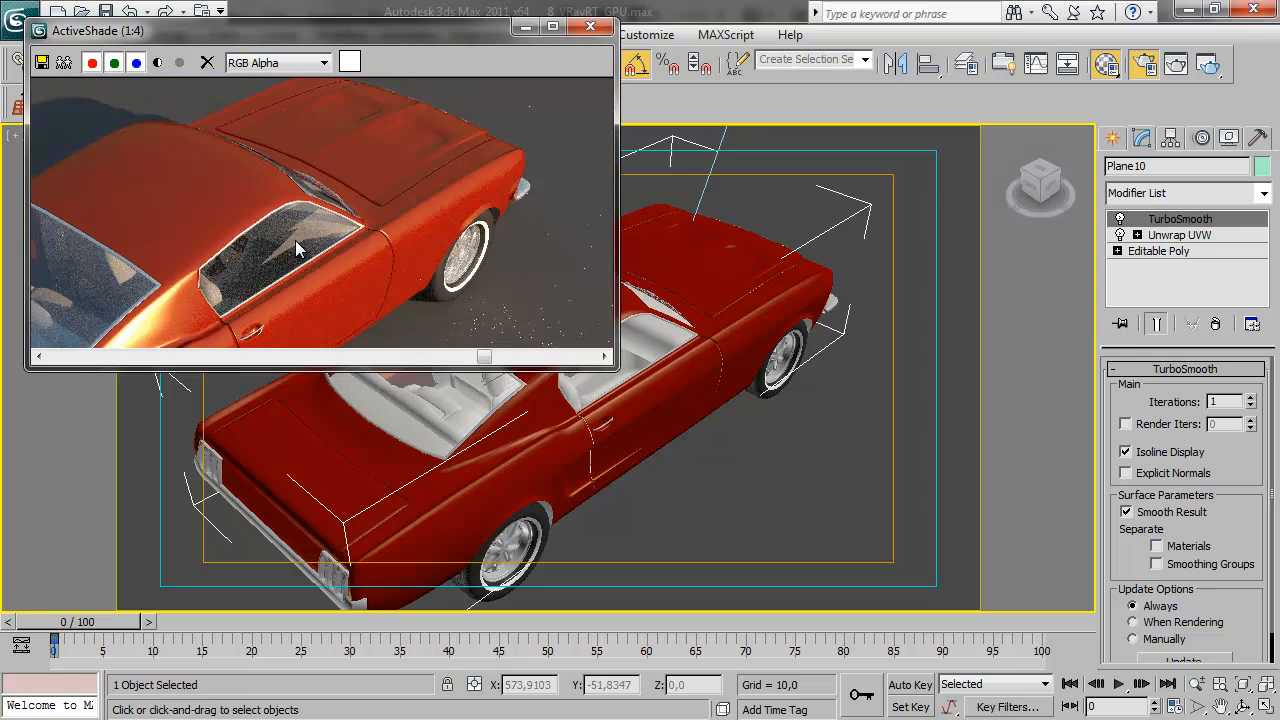
left_click(598, 30)
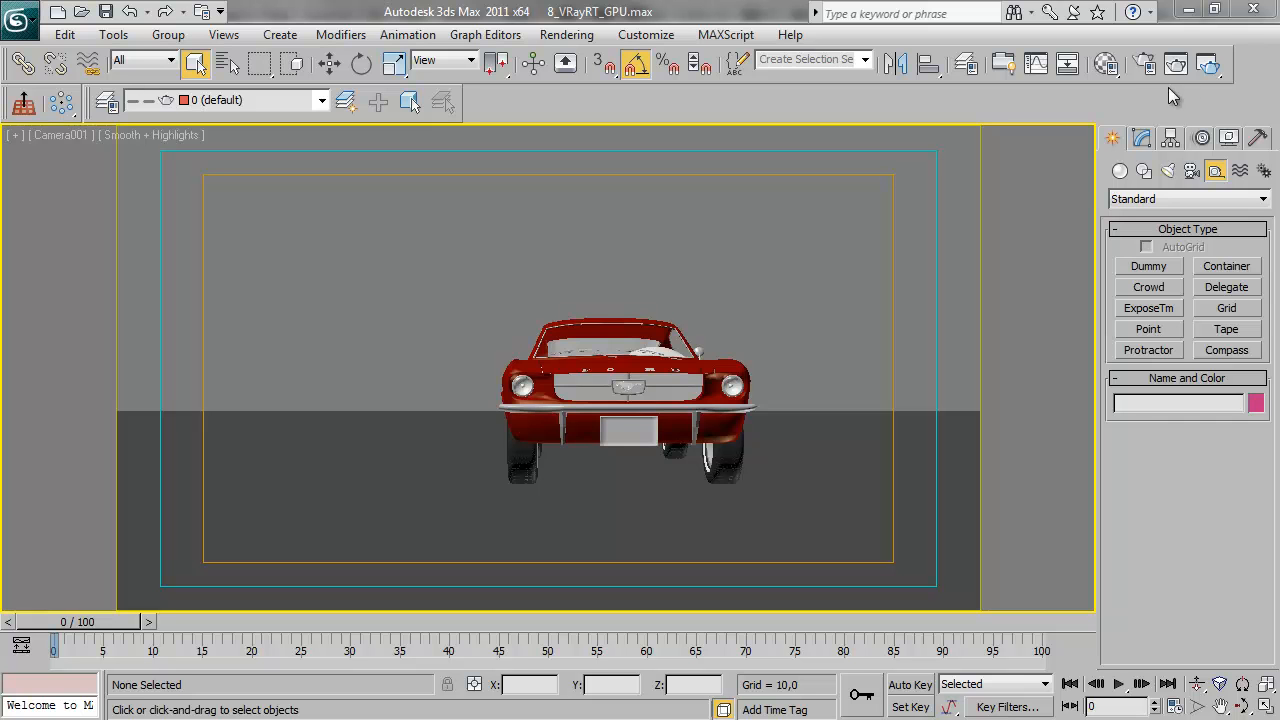
Switch Render Setup to Production mode and assign V-Ray RT 2.00.01 as the production renderer
left_click(1141, 67)
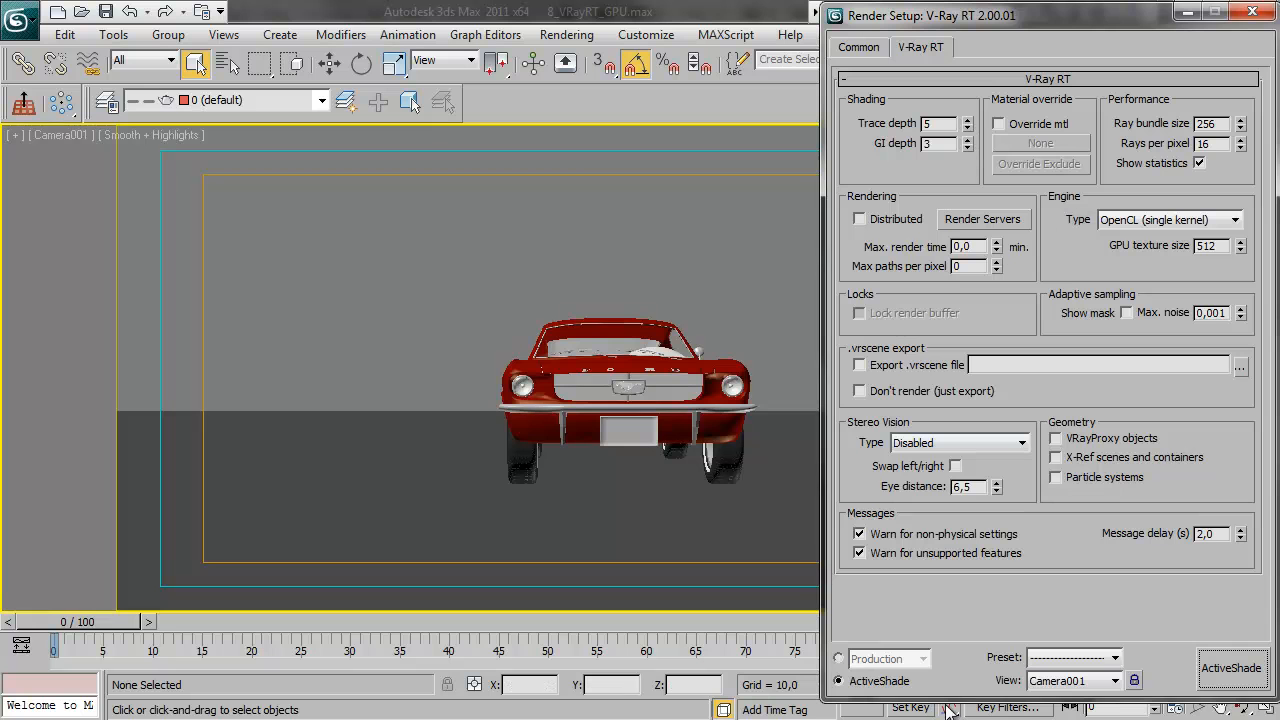
left_click(839, 658)
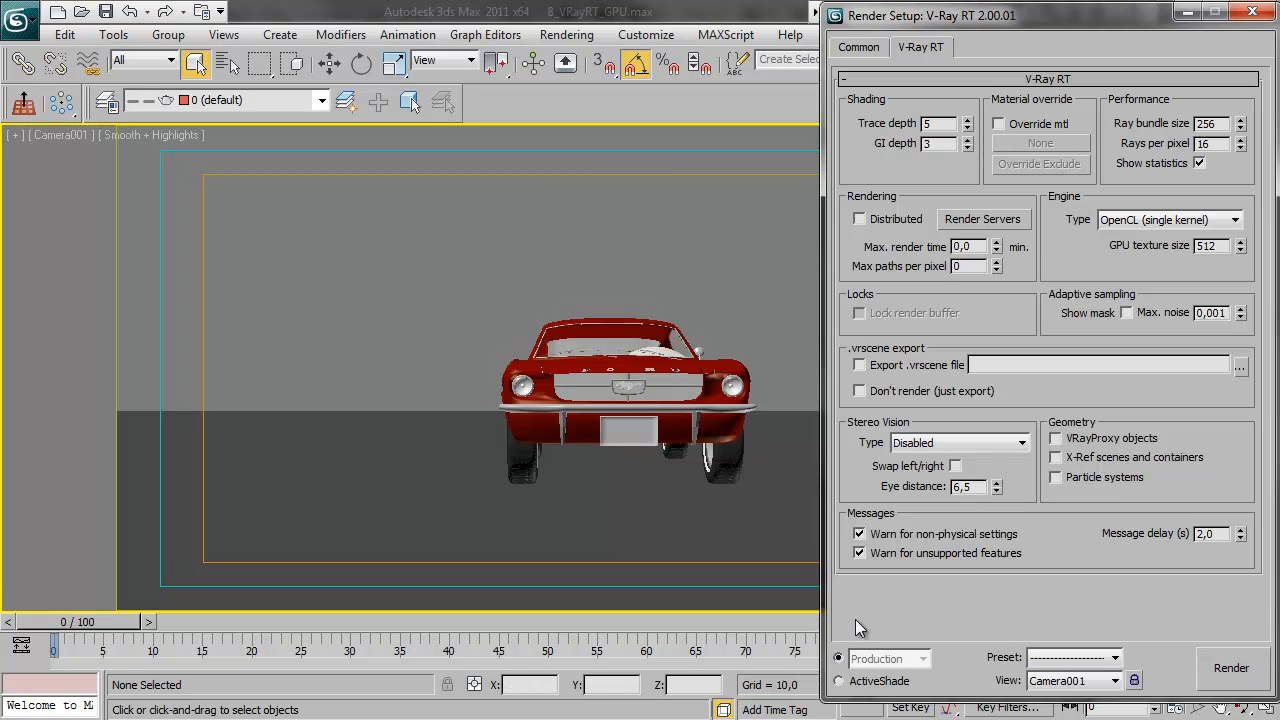
left_click_drag(881, 619, 927, 67)
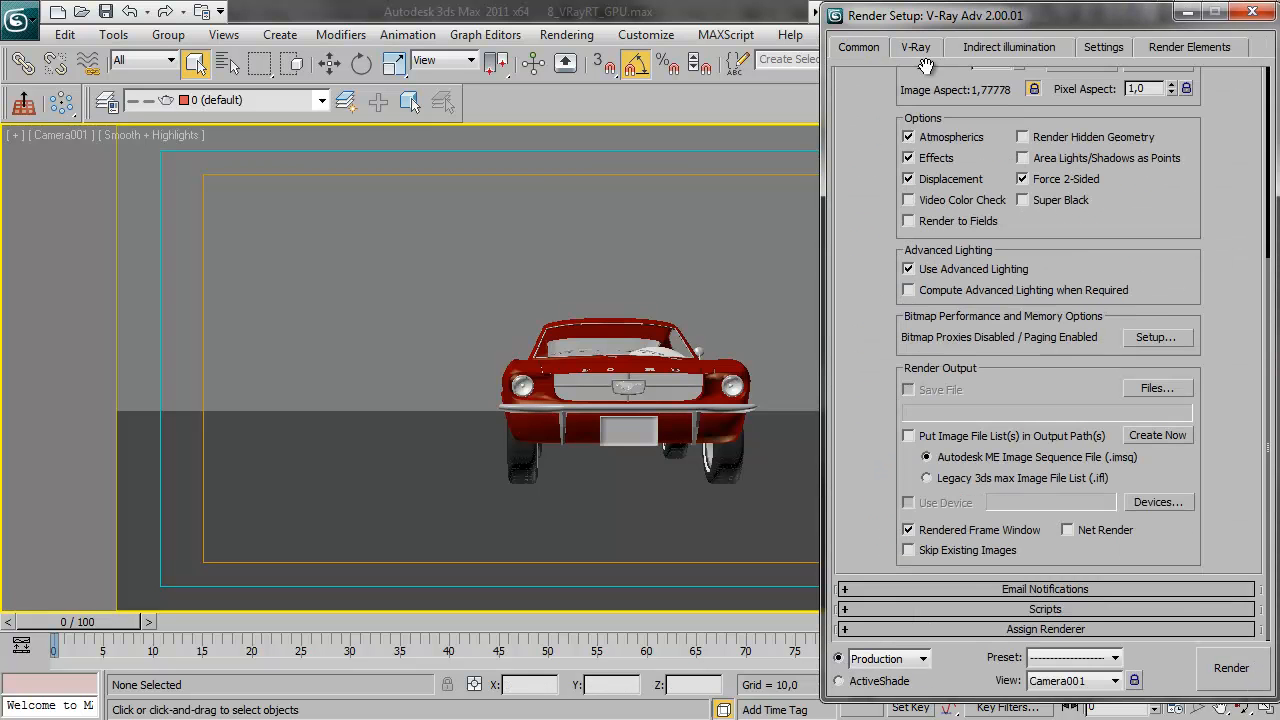
left_click(1034, 627)
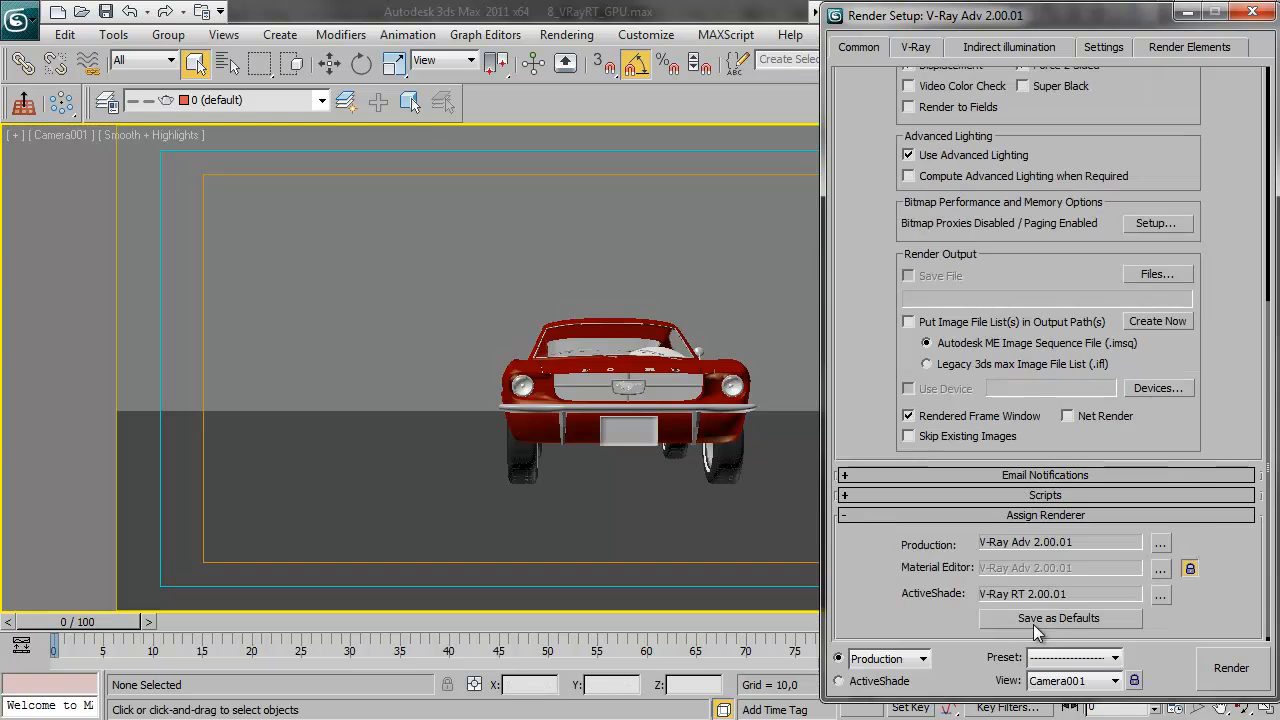
left_click(1160, 542)
double_click(958, 269)
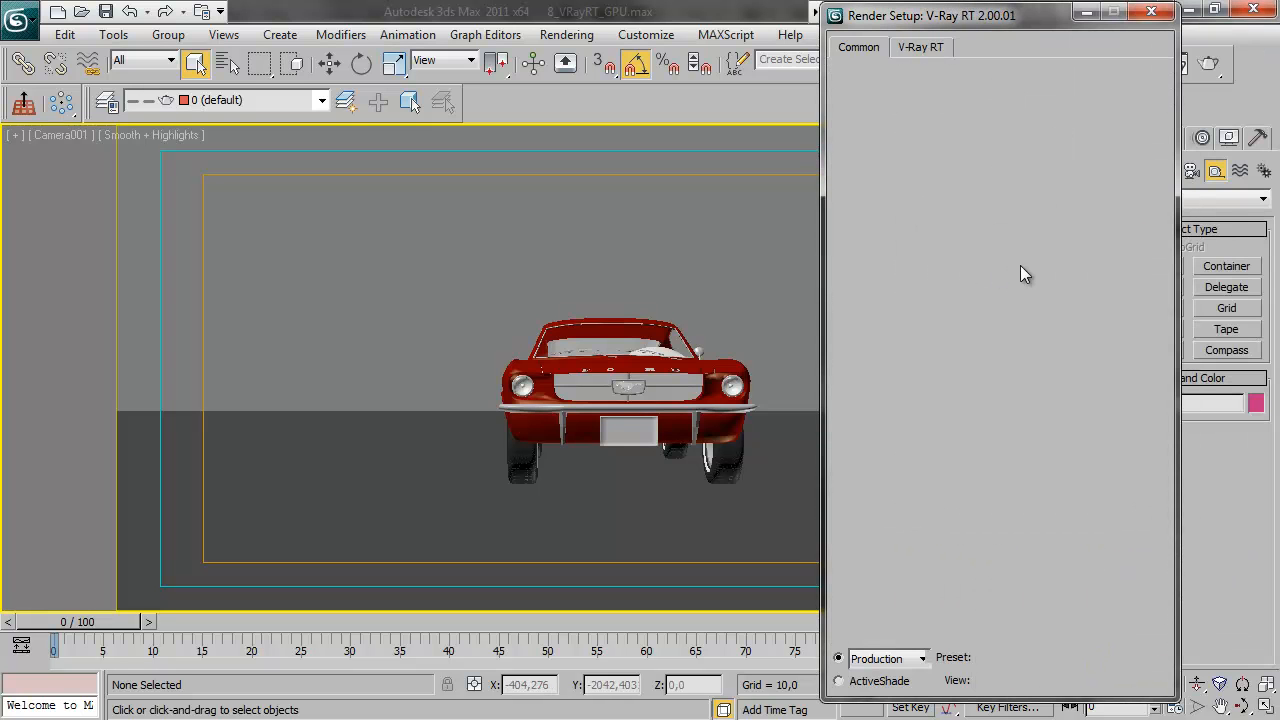
Examine the V-Ray RT production settings, including image sampler, indirect illumination, environment, DMC sampler and system parameters
scroll(866, 250, "up", 10)
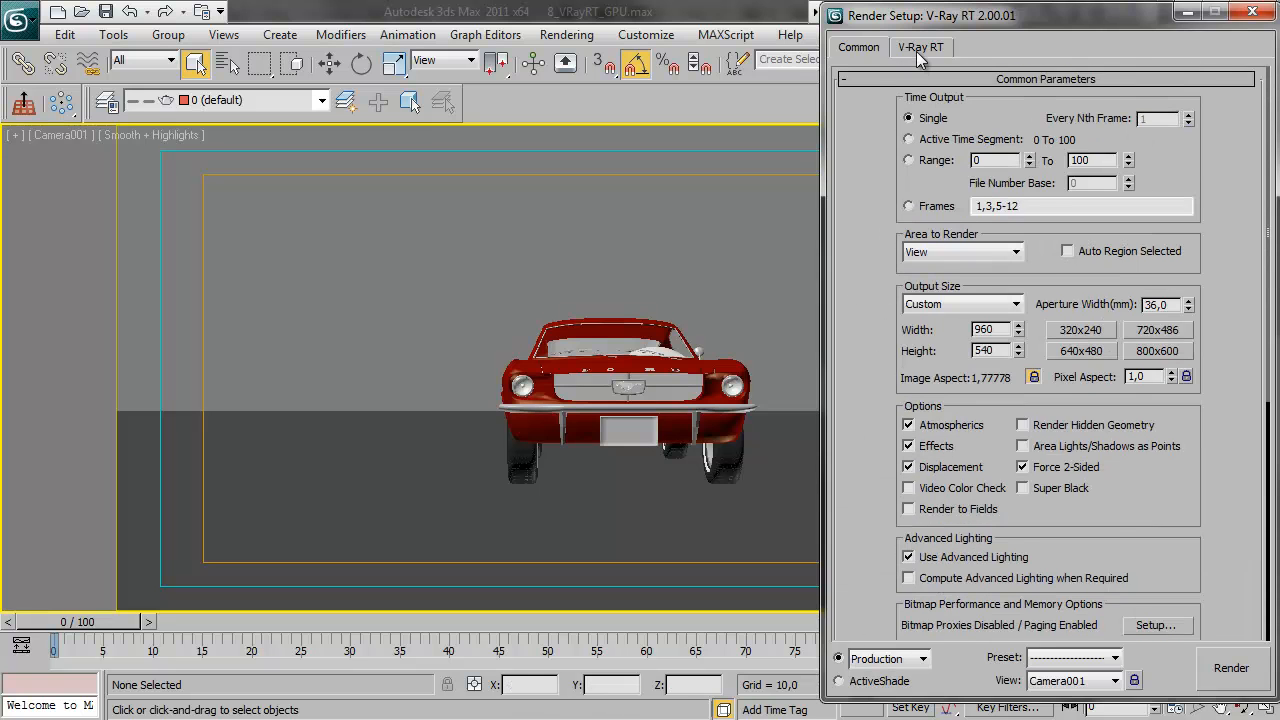
left_click(916, 51)
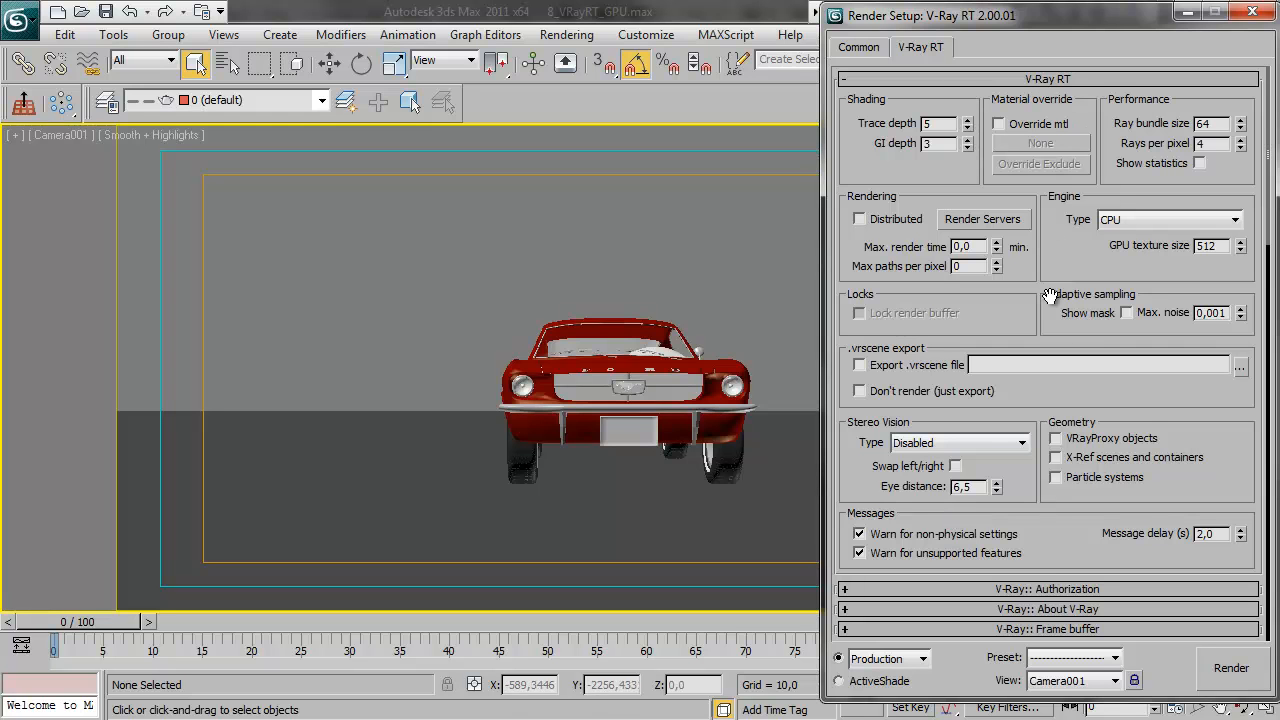
left_click_drag(1071, 541, 1066, 200)
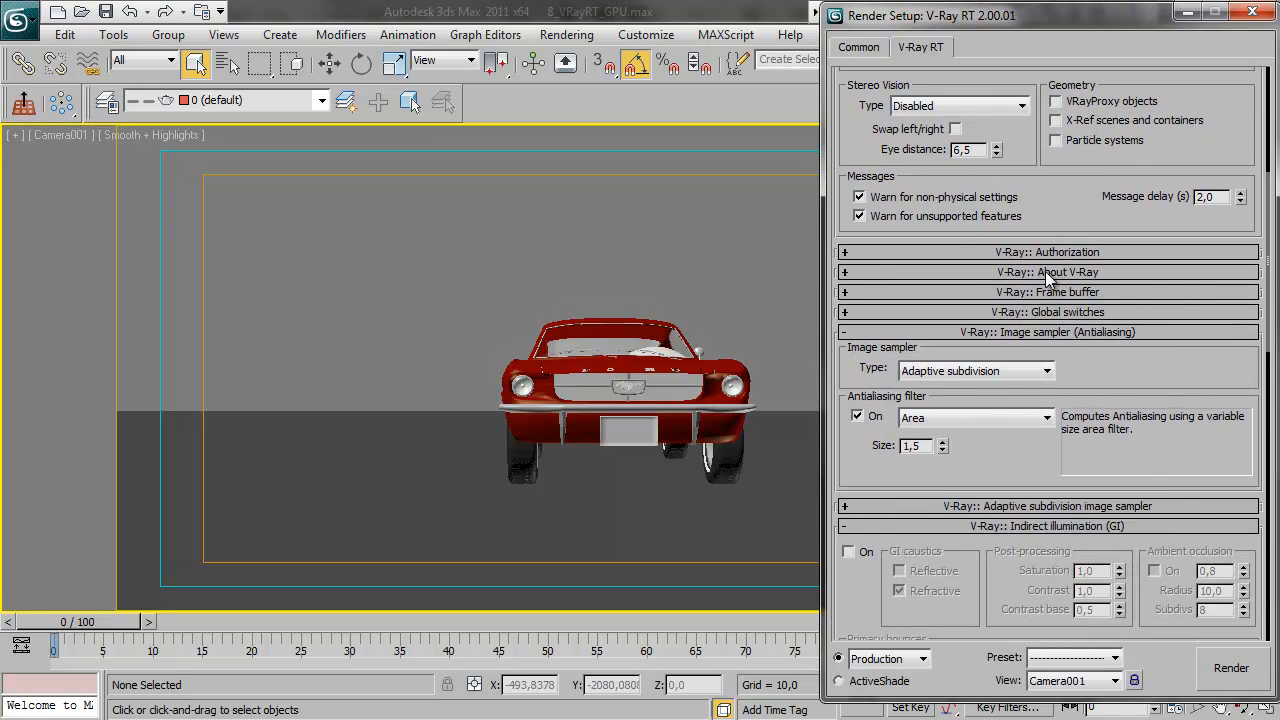
left_click(1050, 271)
left_click(1053, 270)
left_click_drag(1118, 378, 1112, 162)
left_click_drag(1011, 501, 1014, 179)
left_click_drag(1028, 512, 1045, 264)
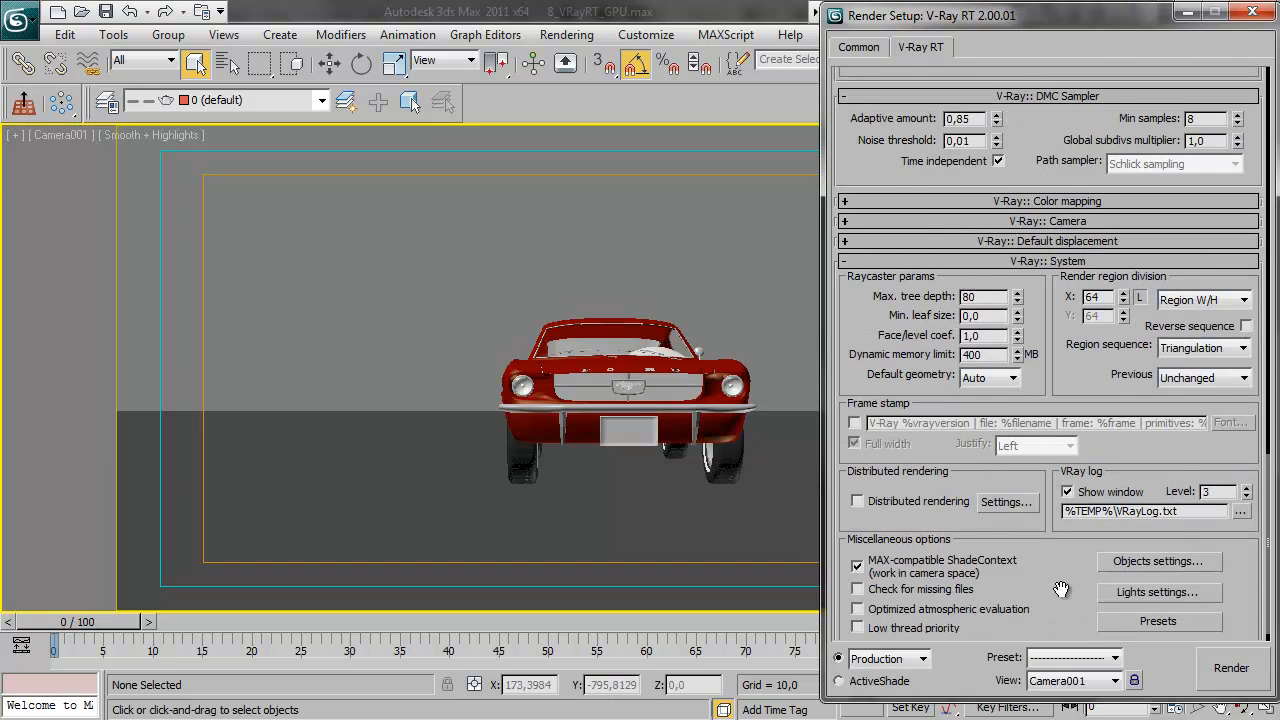
left_click_drag(1062, 590, 1058, 258)
left_click_drag(1031, 112, 1056, 141)
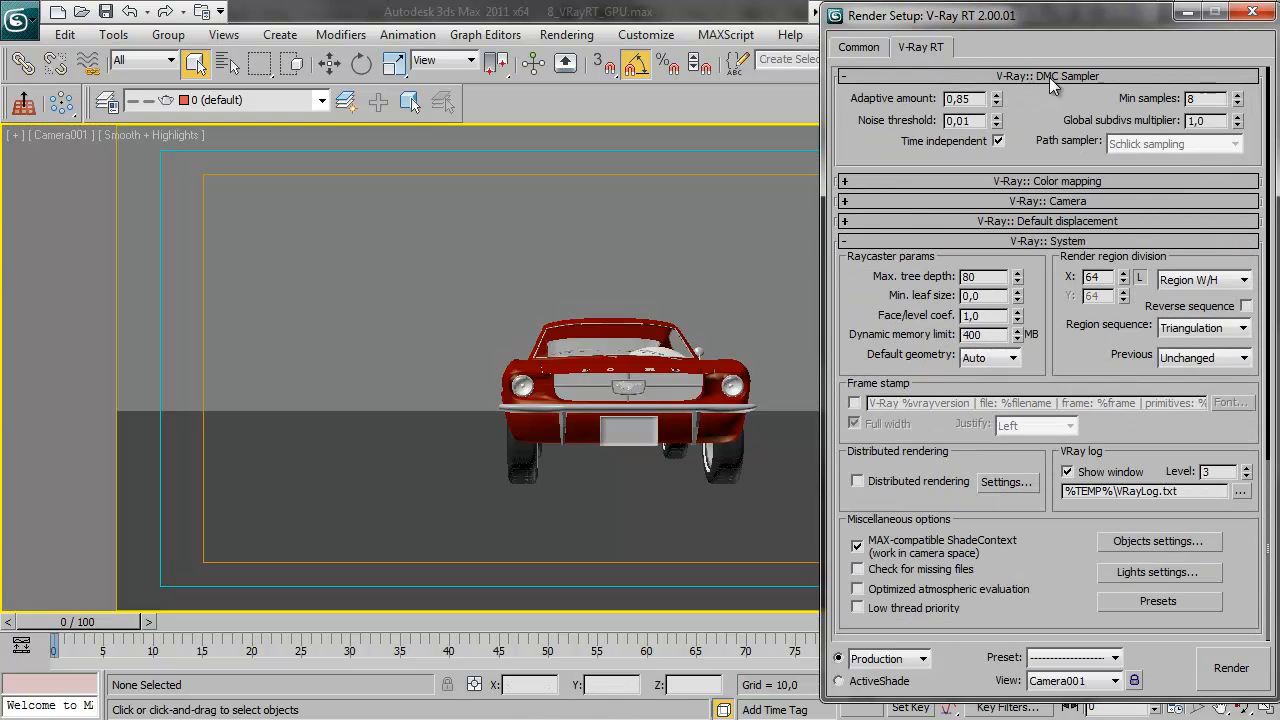
left_click_drag(1057, 319, 1100, 710)
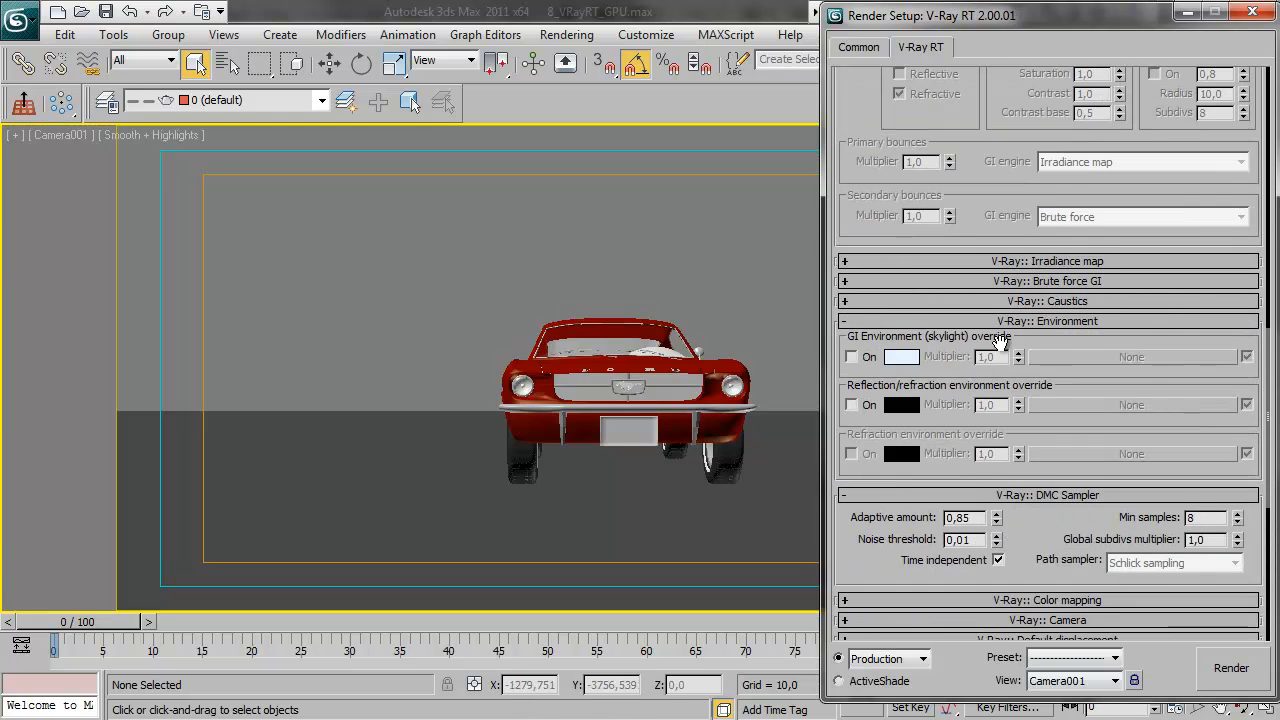
left_click_drag(1032, 554, 1046, 41)
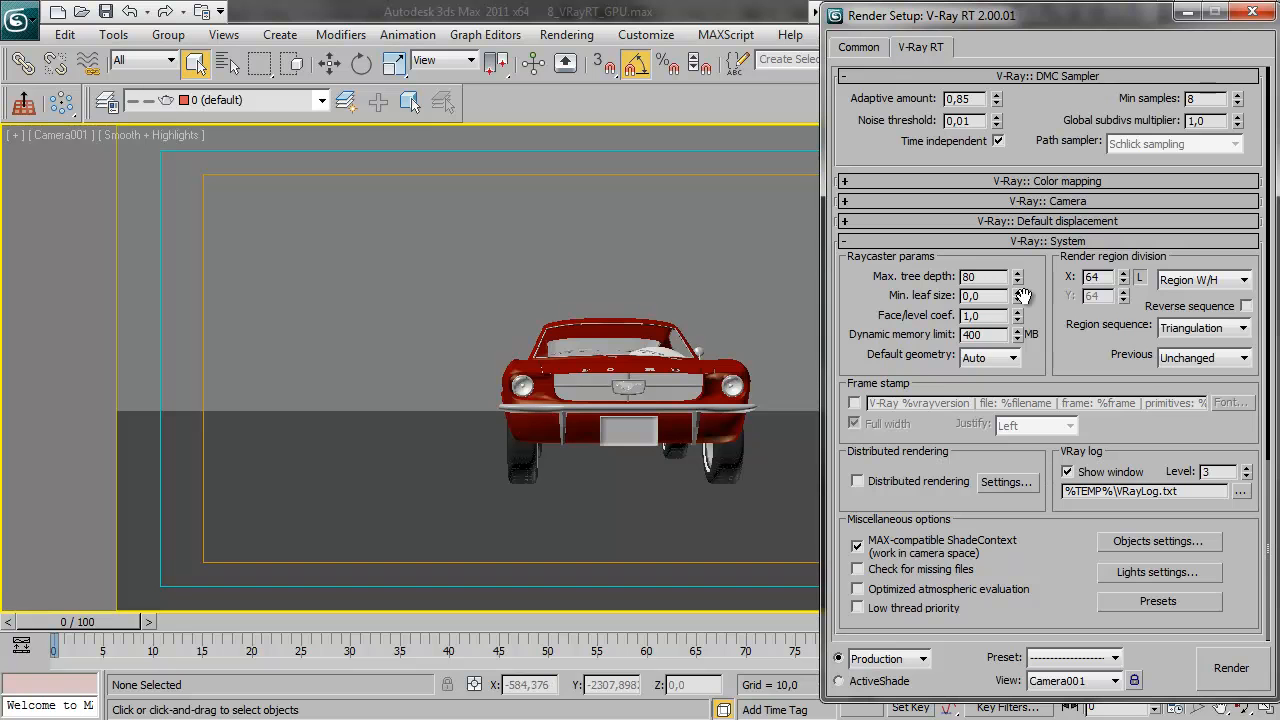
scroll(1065, 310, "up", 10)
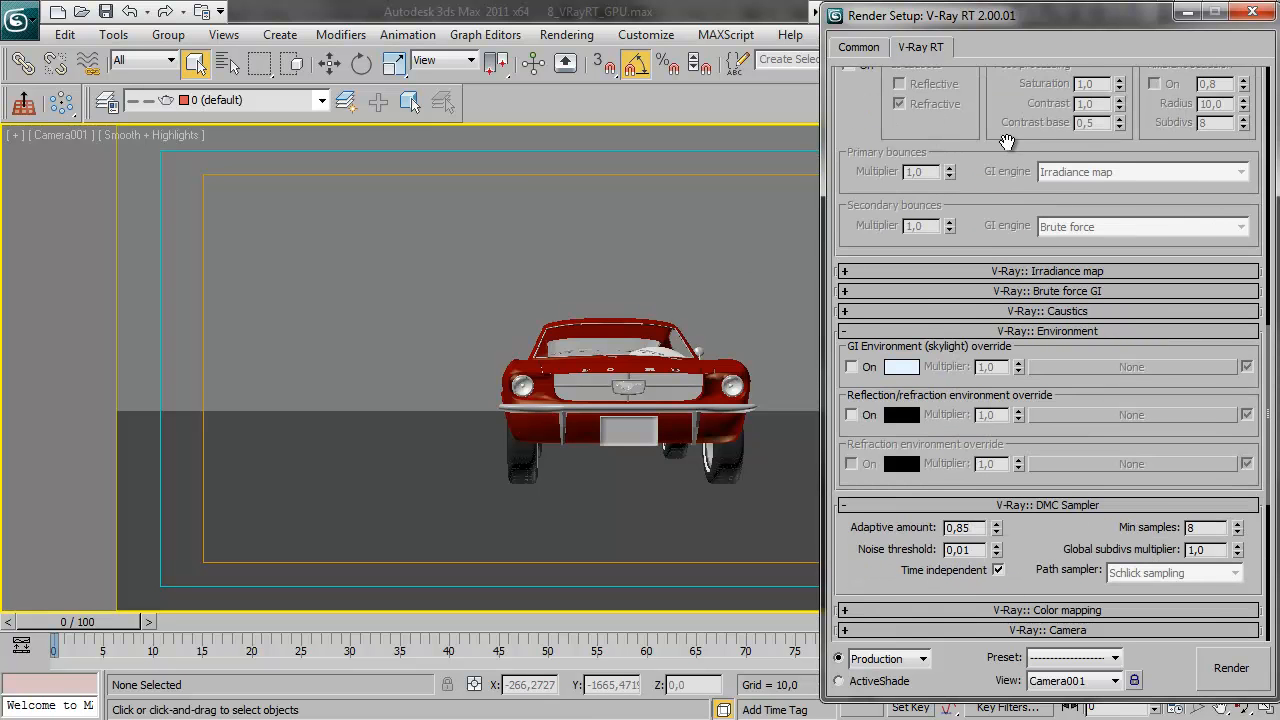
scroll(1055, 318, "up", 5)
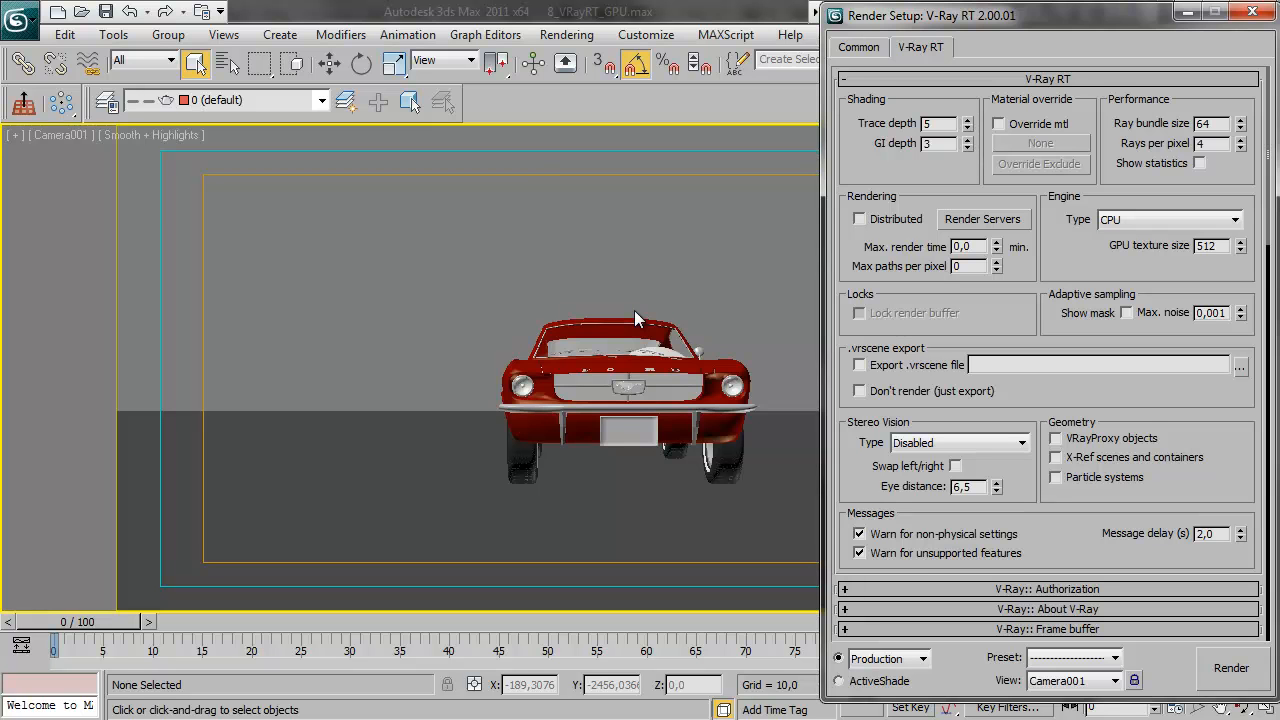
left_click(113, 34)
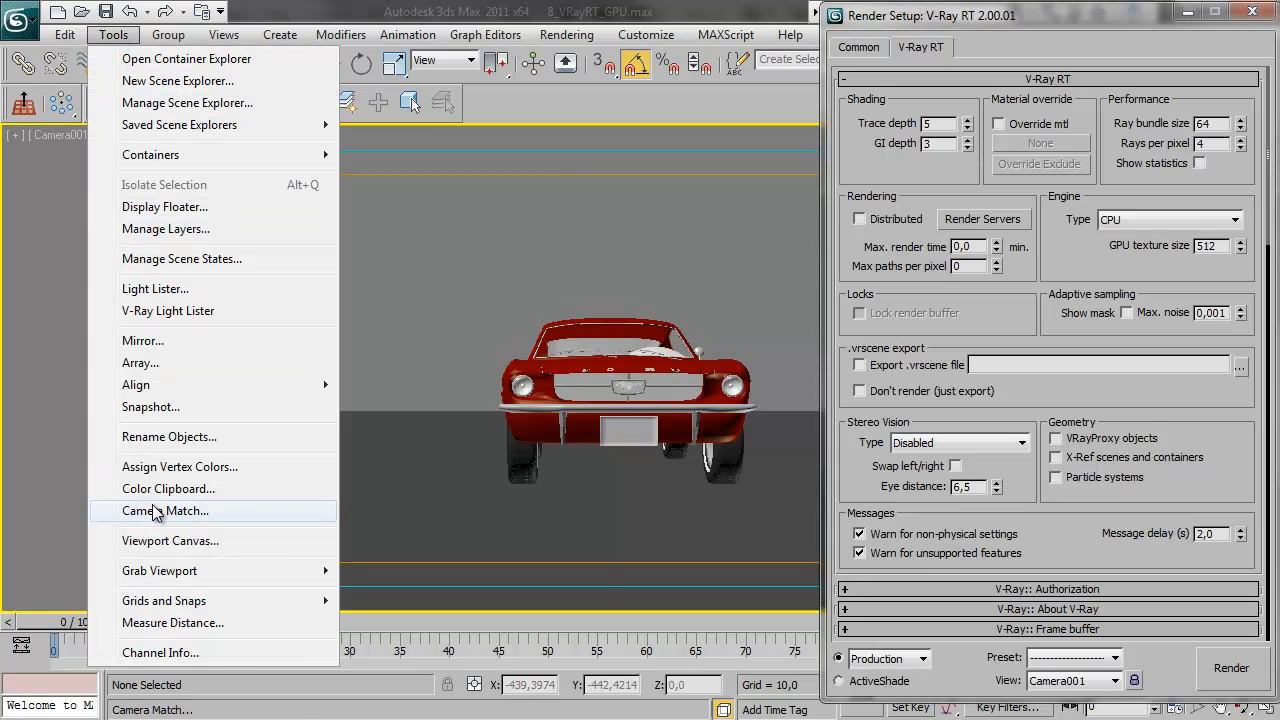
mouse_move(190, 571)
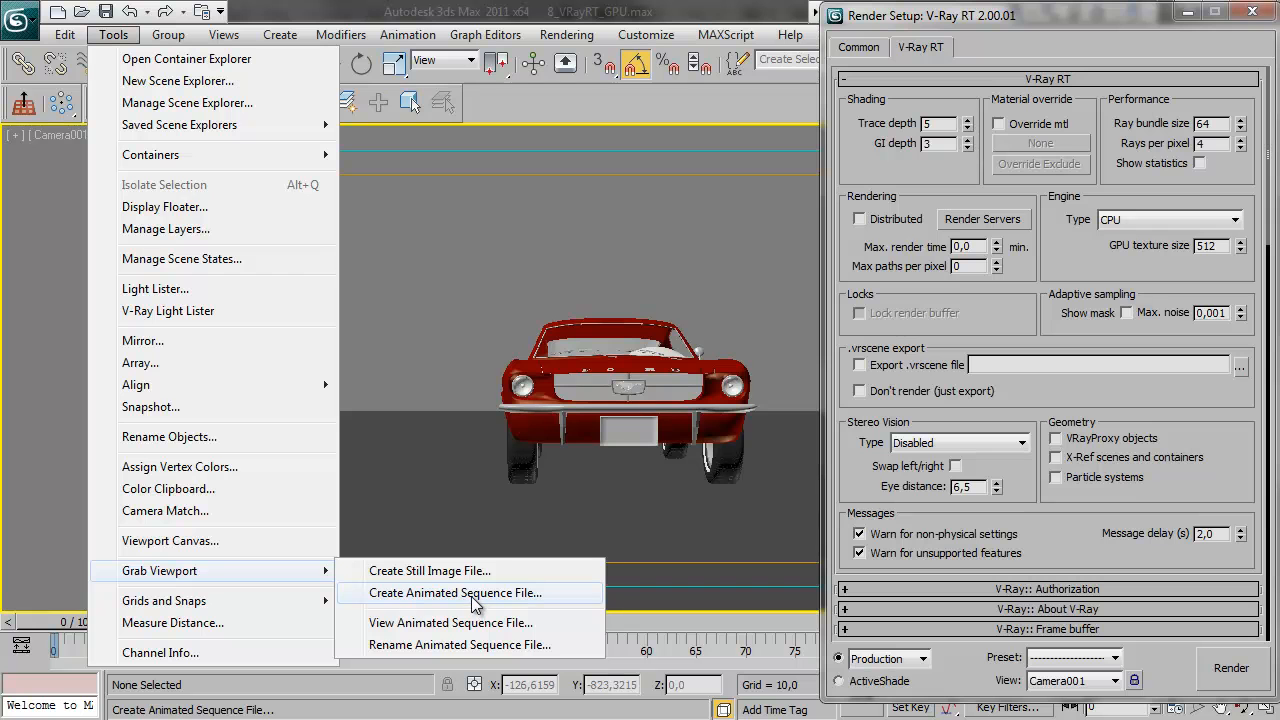
left_click(464, 293)
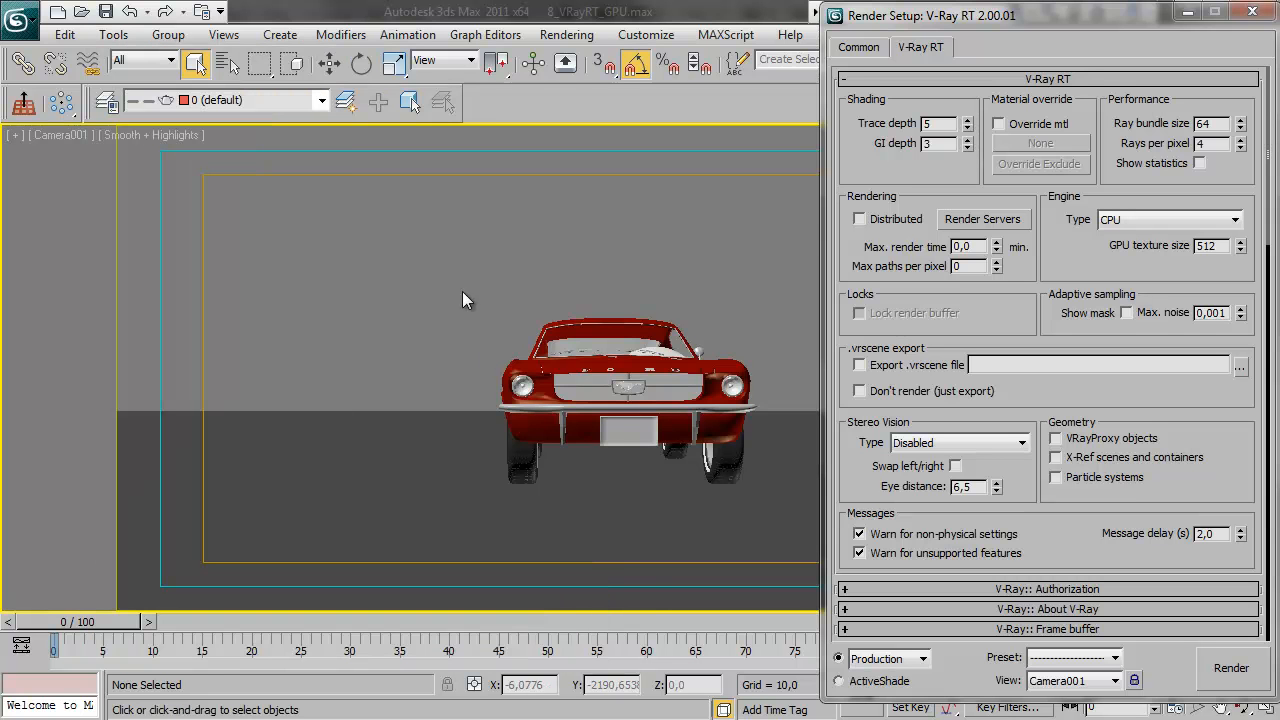
Switch Render Setup to ActiveShade mode and start a live OpenCL (single kernel) render of the Camera001 view
mouse_move(63, 626)
left_mouse_down()
mouse_move(718, 620)
mouse_move(54, 625)
left_mouse_up()
key("q")
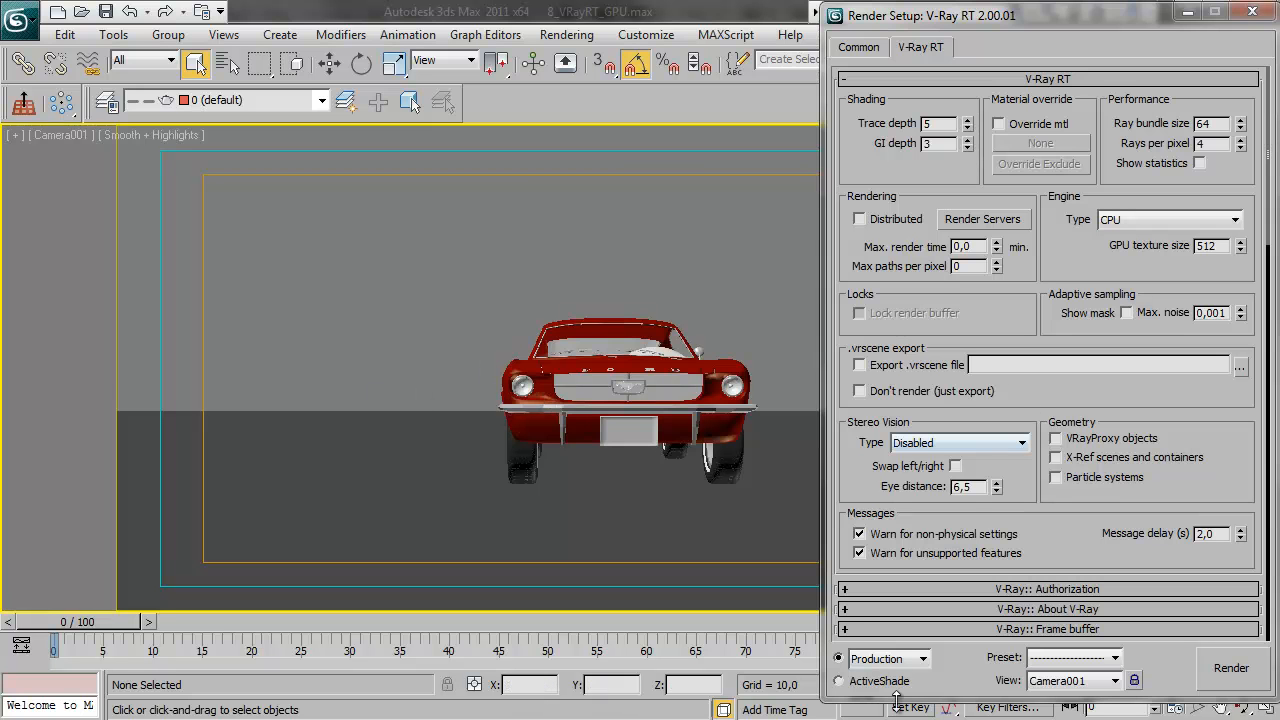
left_click(875, 680)
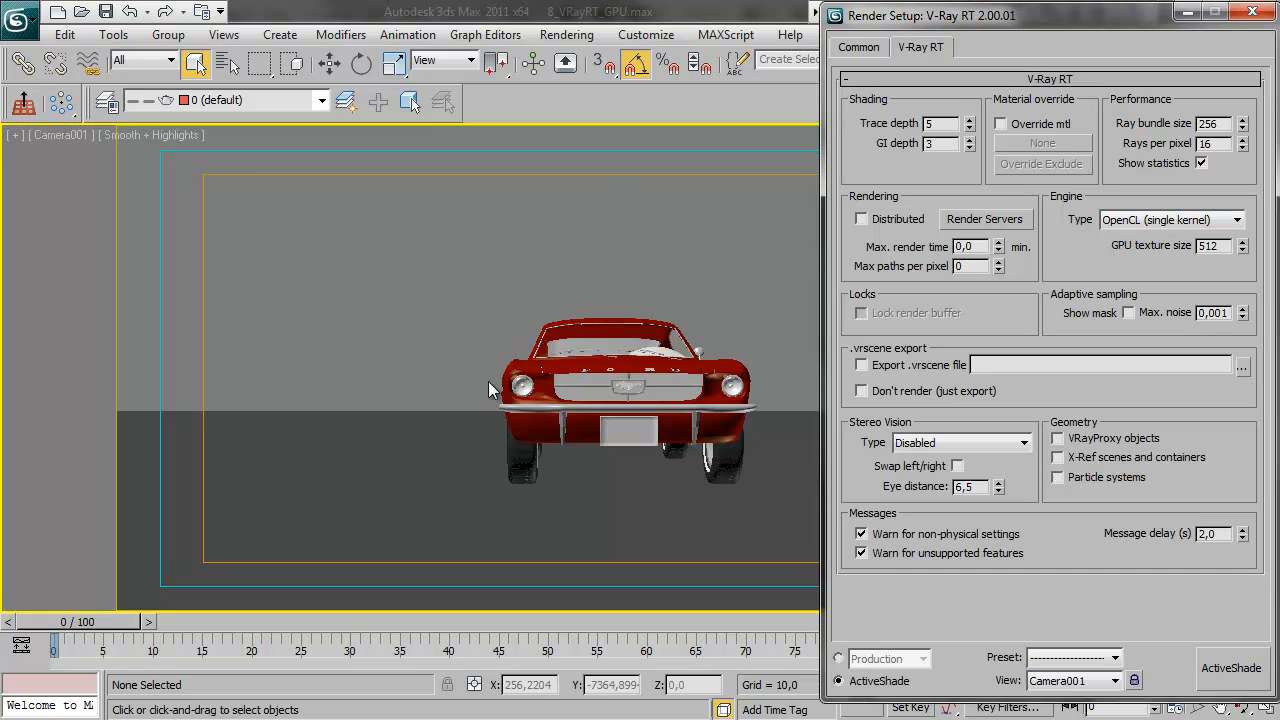
left_click(1231, 667)
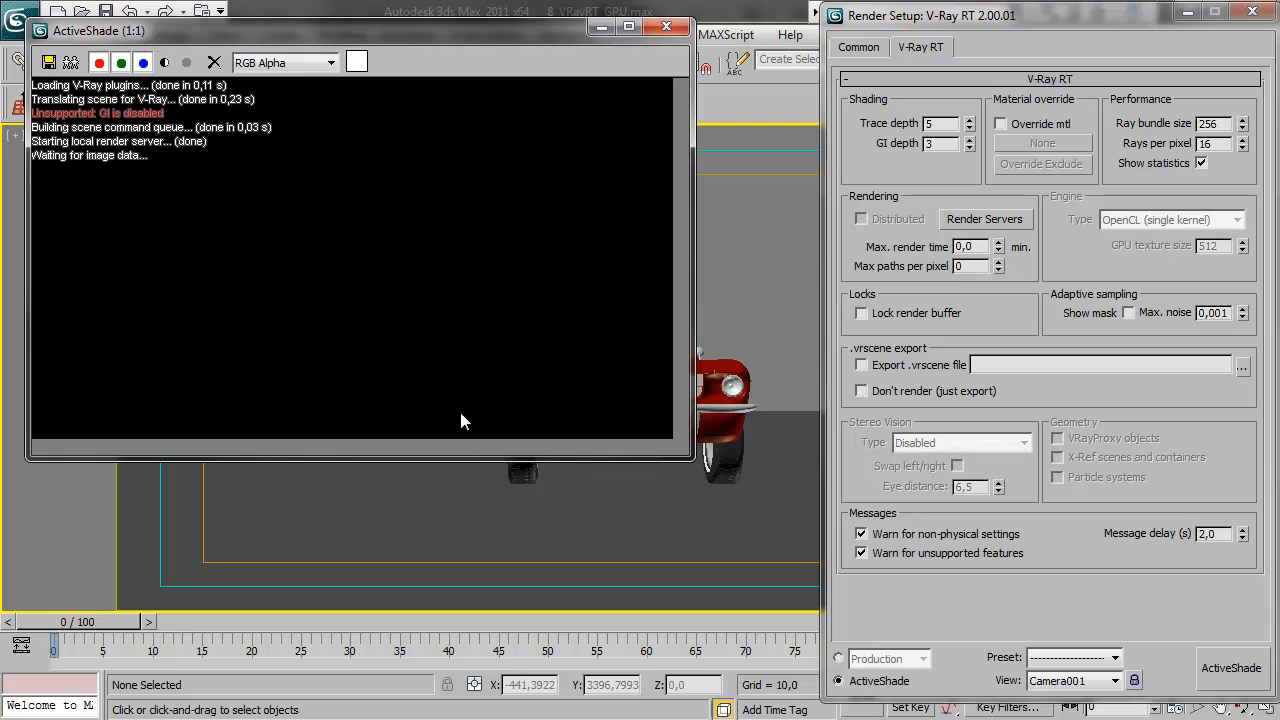
Scrub the animation between frames 0 and 46 to examine how the live render updates, ending at frame 0, and close the ActiveShade window
left_click_drag(134, 623, 476, 604)
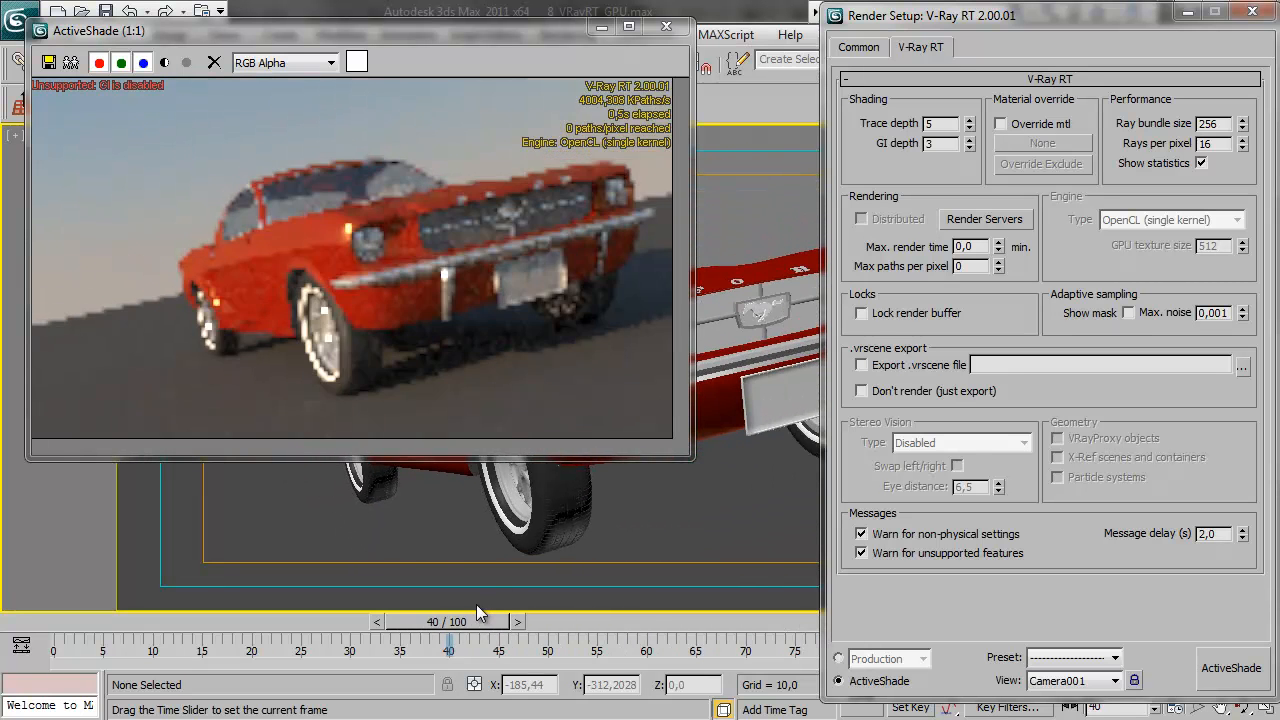
left_click_drag(476, 604, 259, 621)
left_click_drag(274, 622, 537, 624)
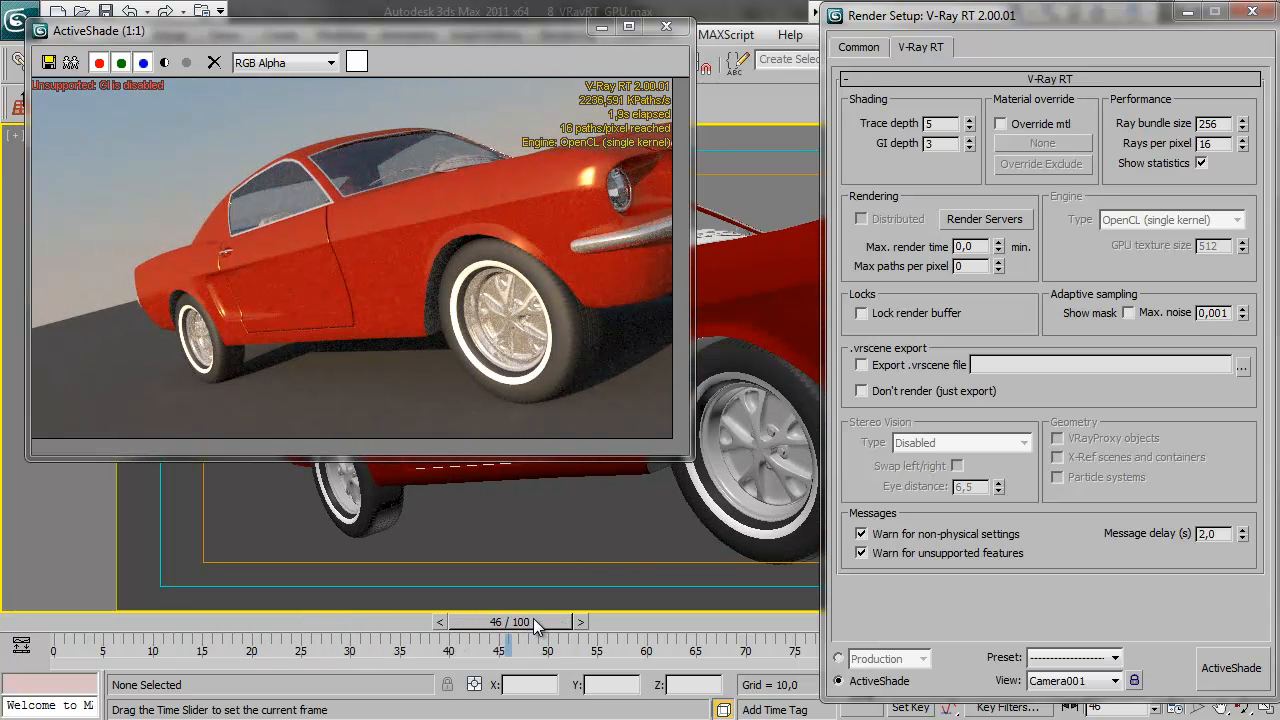
left_click_drag(537, 624, 104, 621)
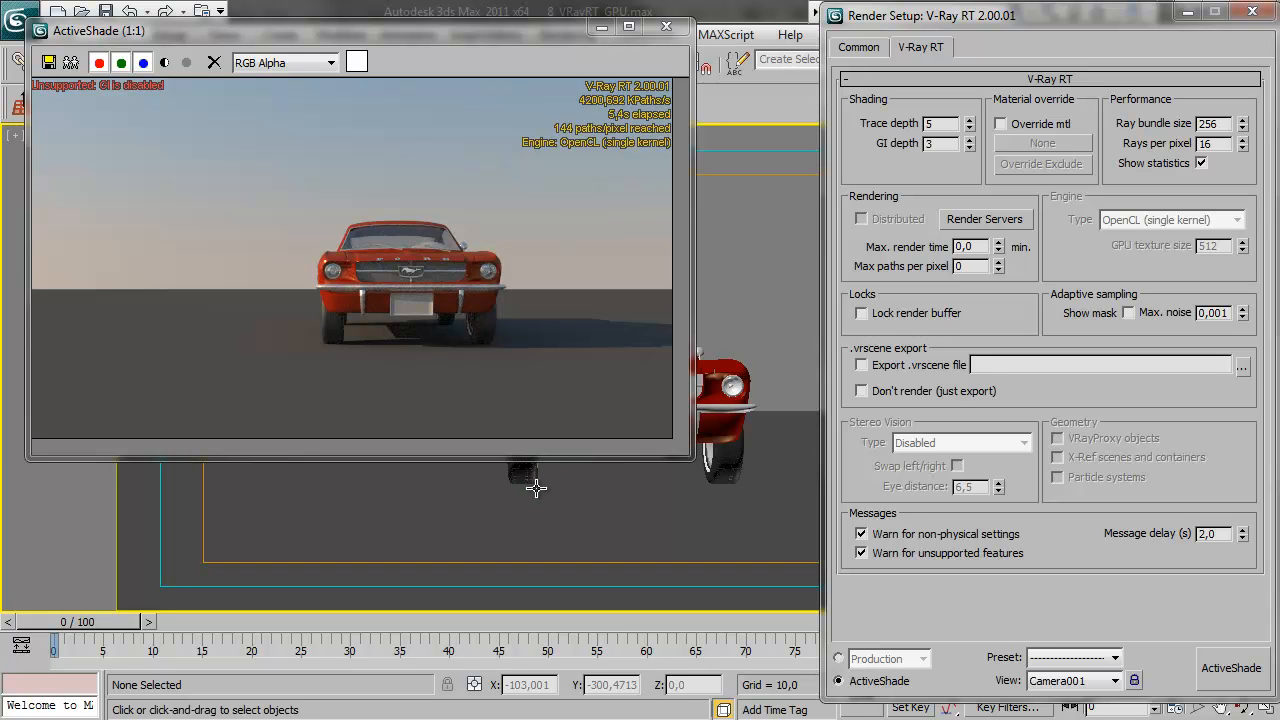
left_click_drag(100, 621, 461, 583)
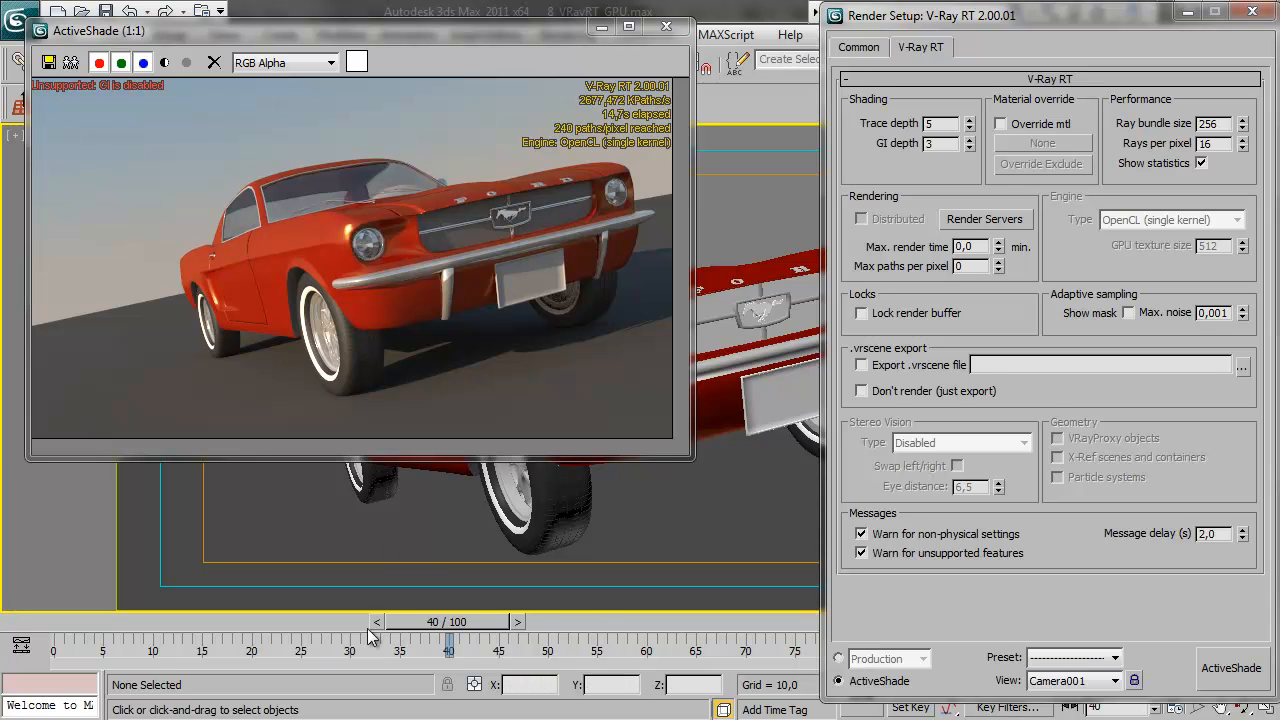
left_click_drag(447, 622, 119, 599)
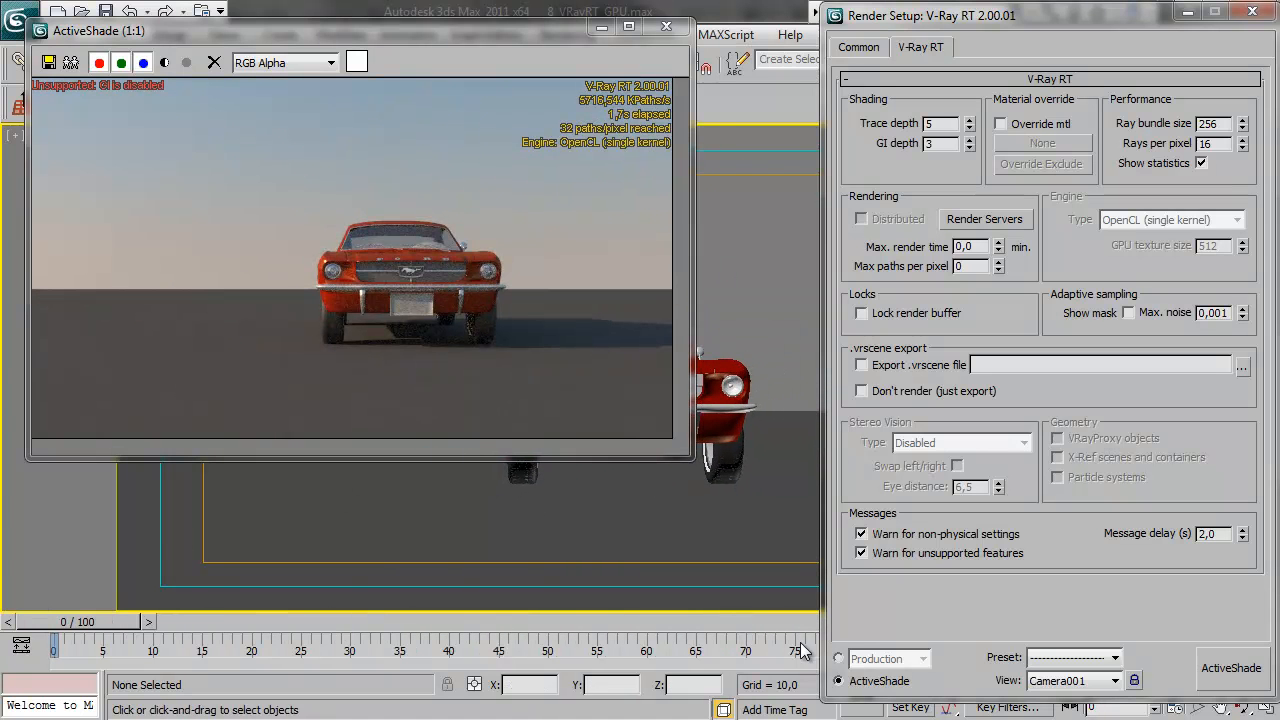
left_click(666, 27)
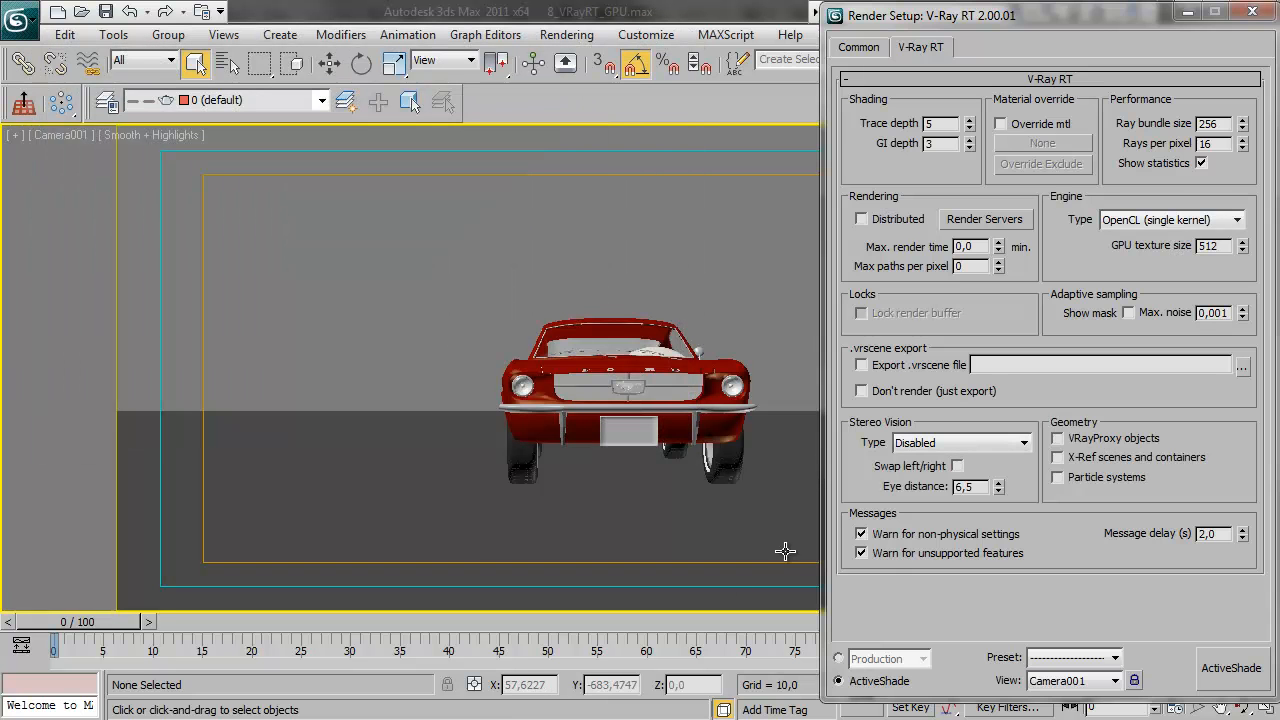
Return Render Setup to Production mode, rendering the active time segment 0 to 100 at 640 by 360 pixels
left_click(839, 659)
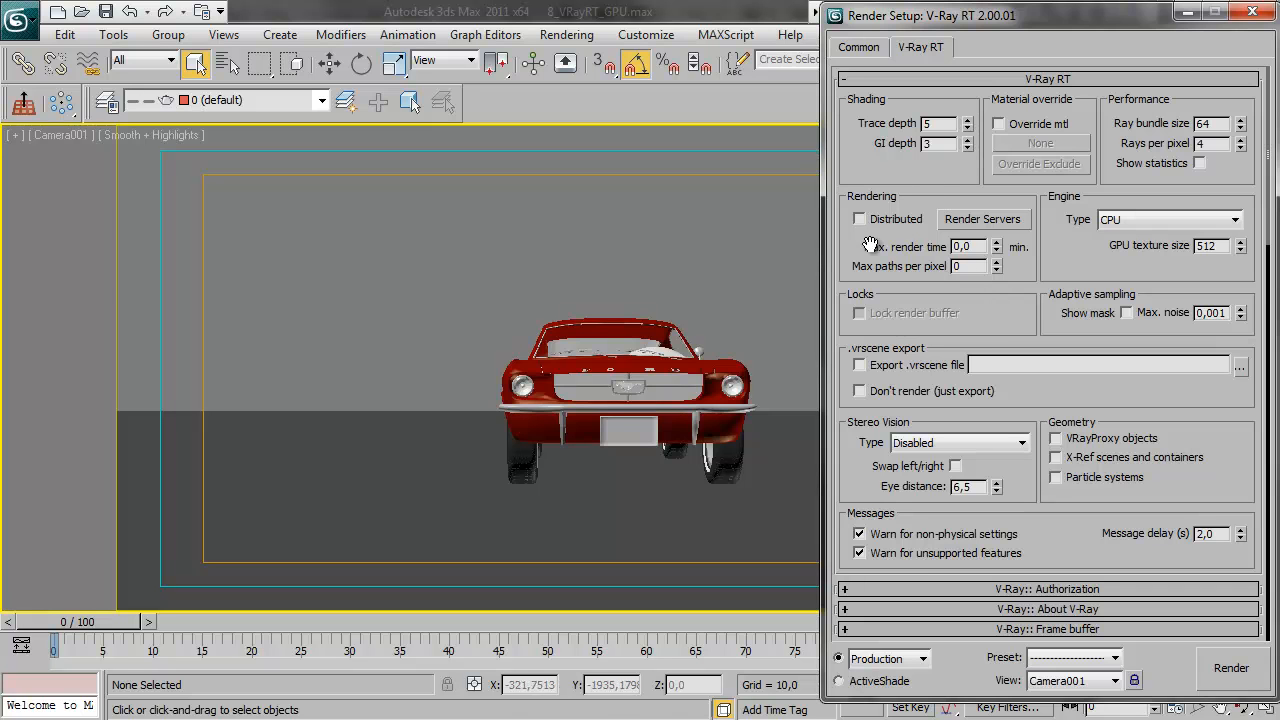
left_click(862, 47)
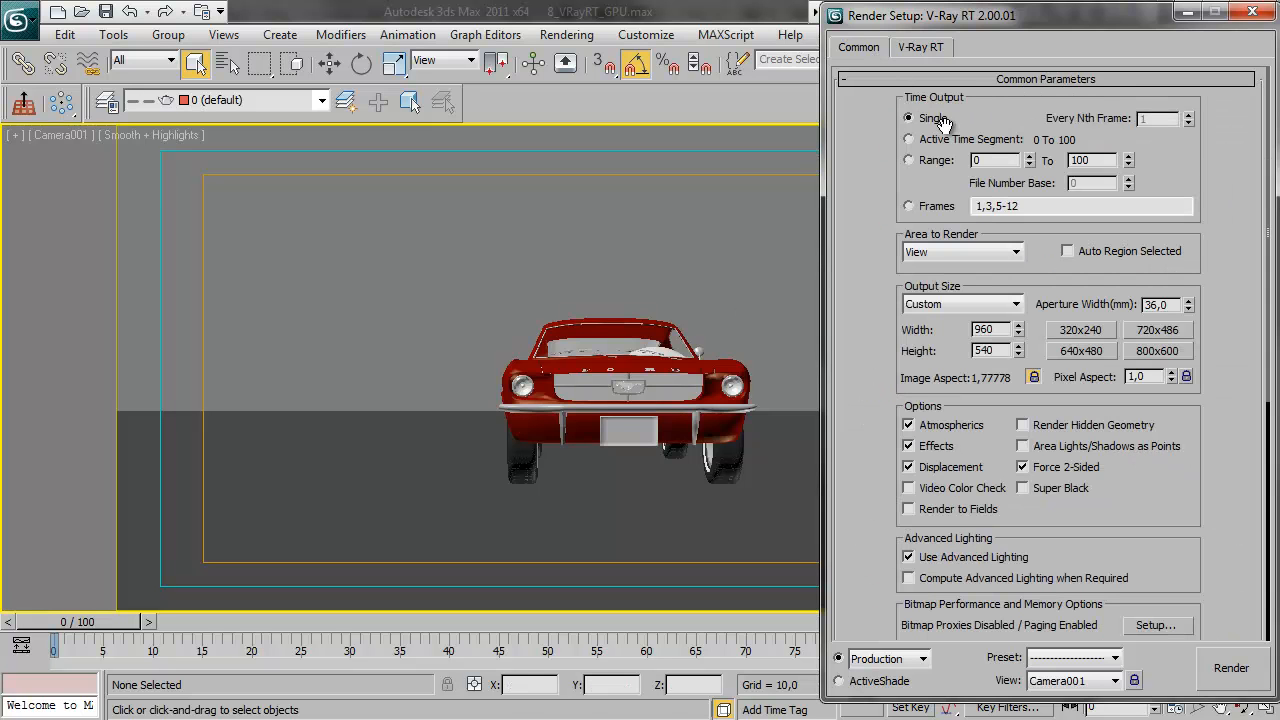
left_click(909, 139)
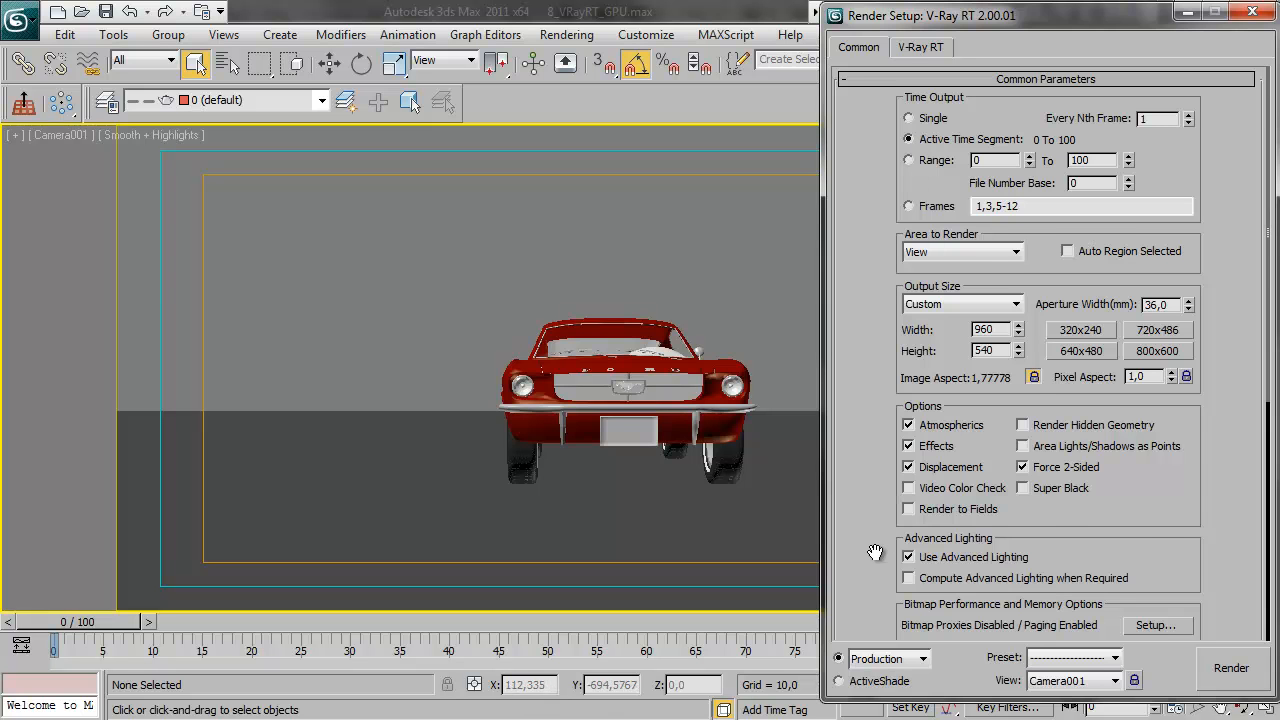
left_click_drag(875, 552, 930, 316)
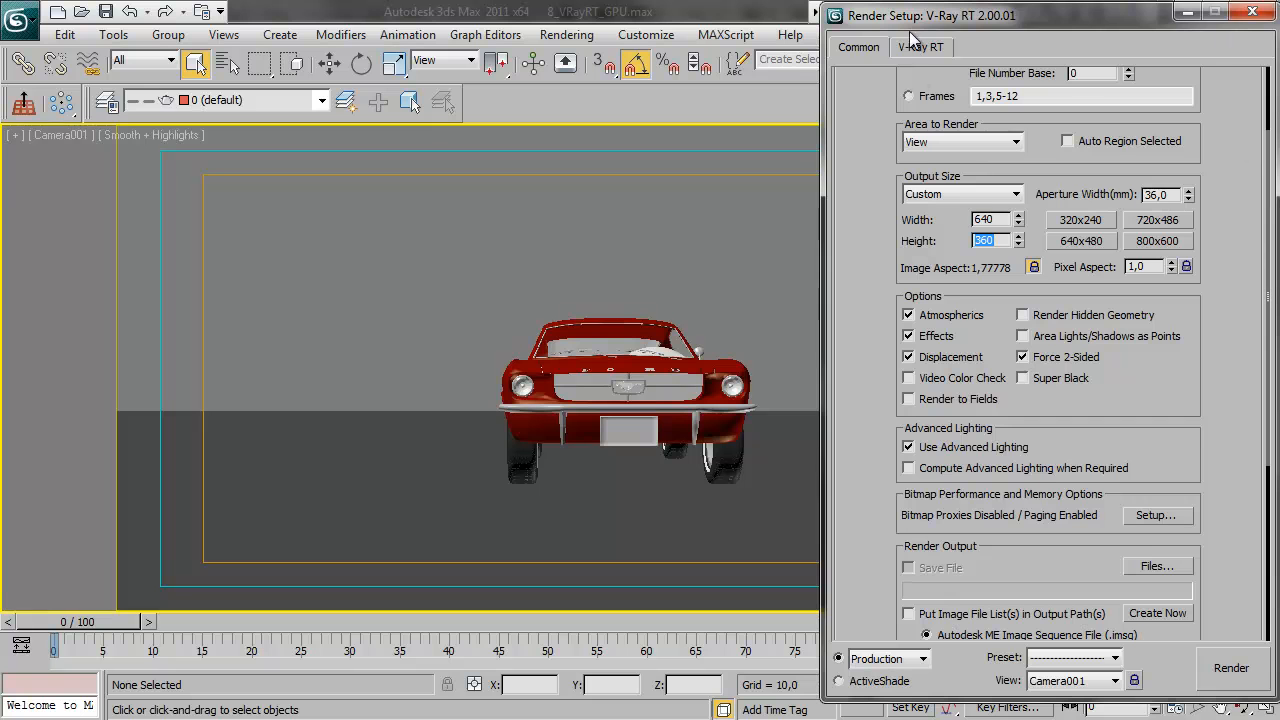
left_click_drag(869, 526, 873, 416)
Start specifying the render output file and browse to the GPUpreview folder on the Desktop
left_click(1158, 466)
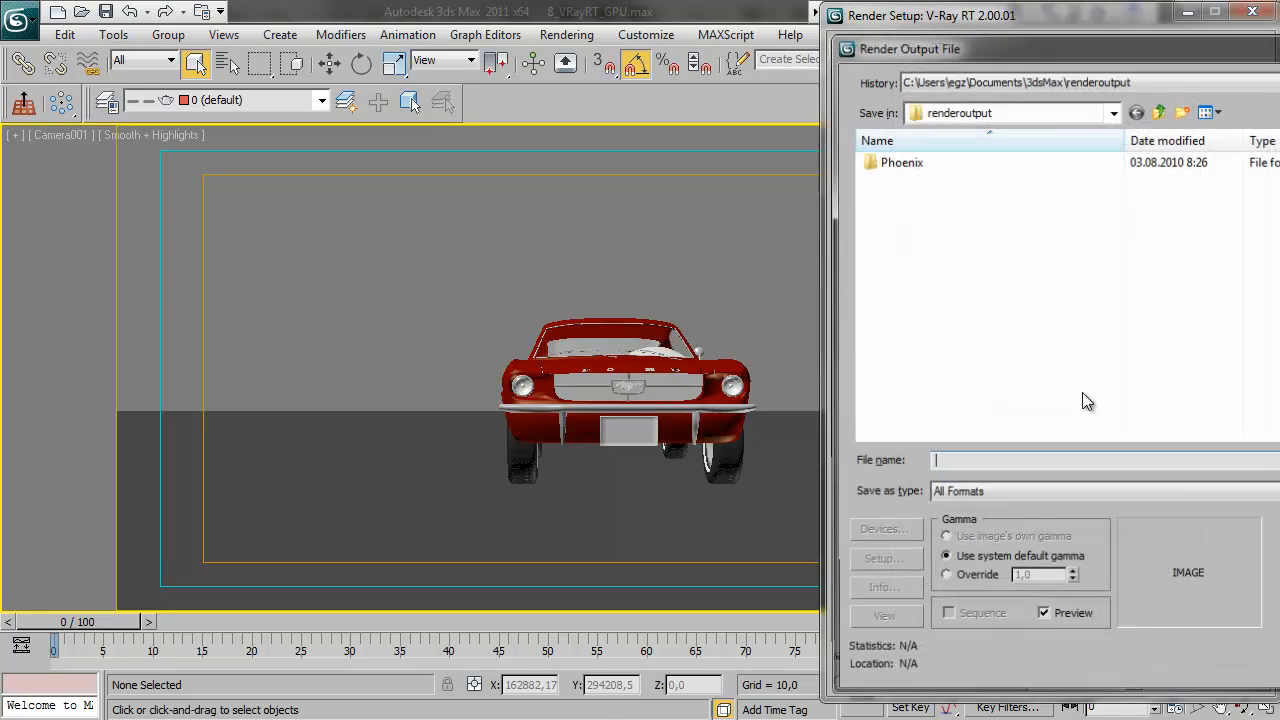
left_click(1005, 82)
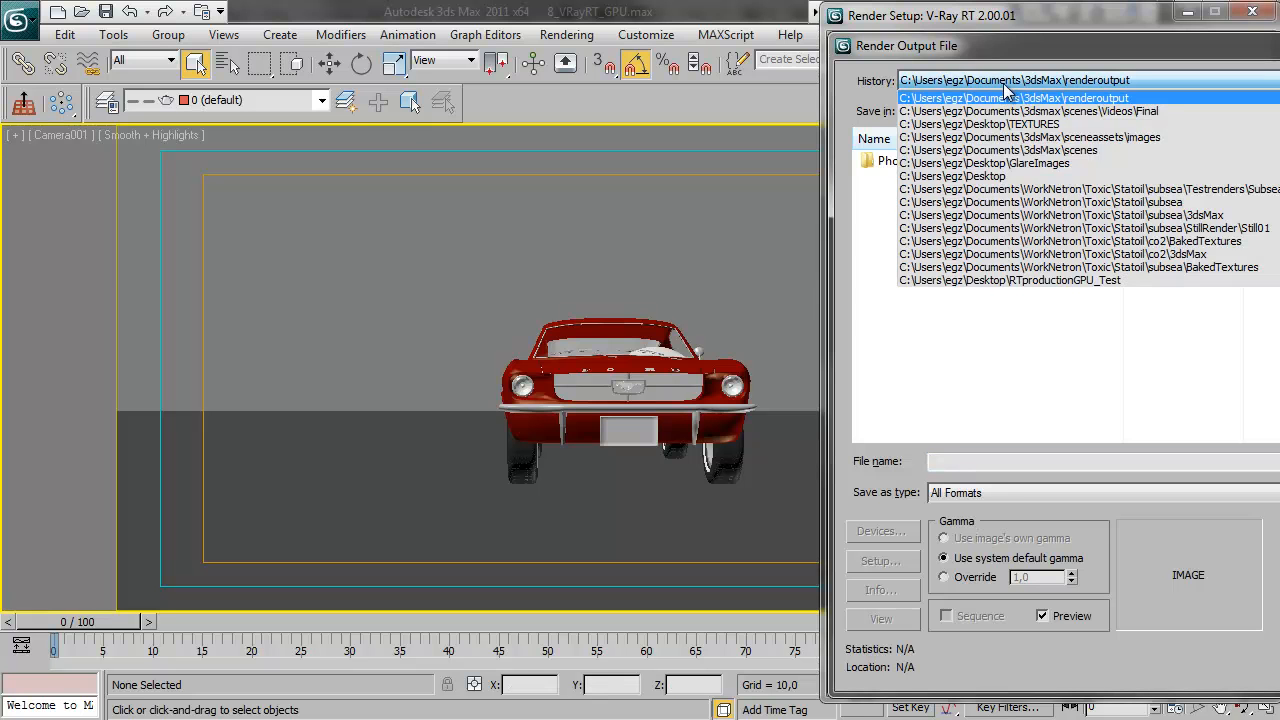
left_click(1000, 176)
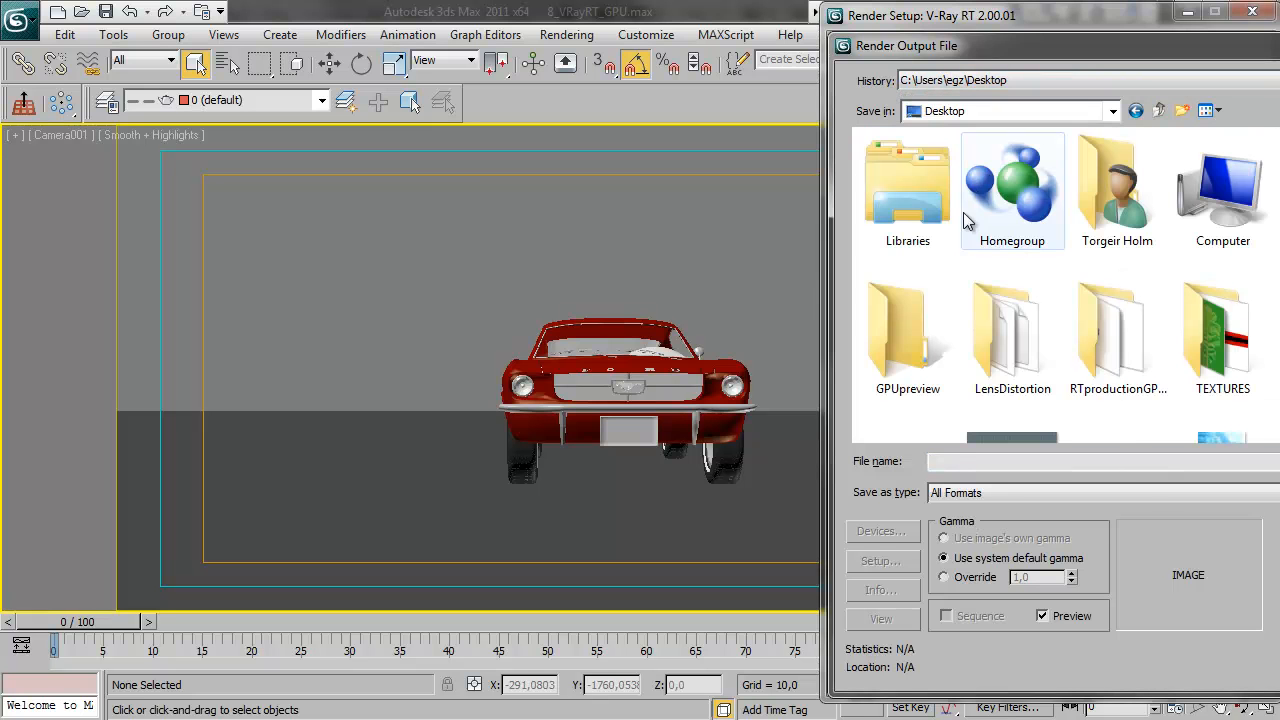
double_click(905, 335)
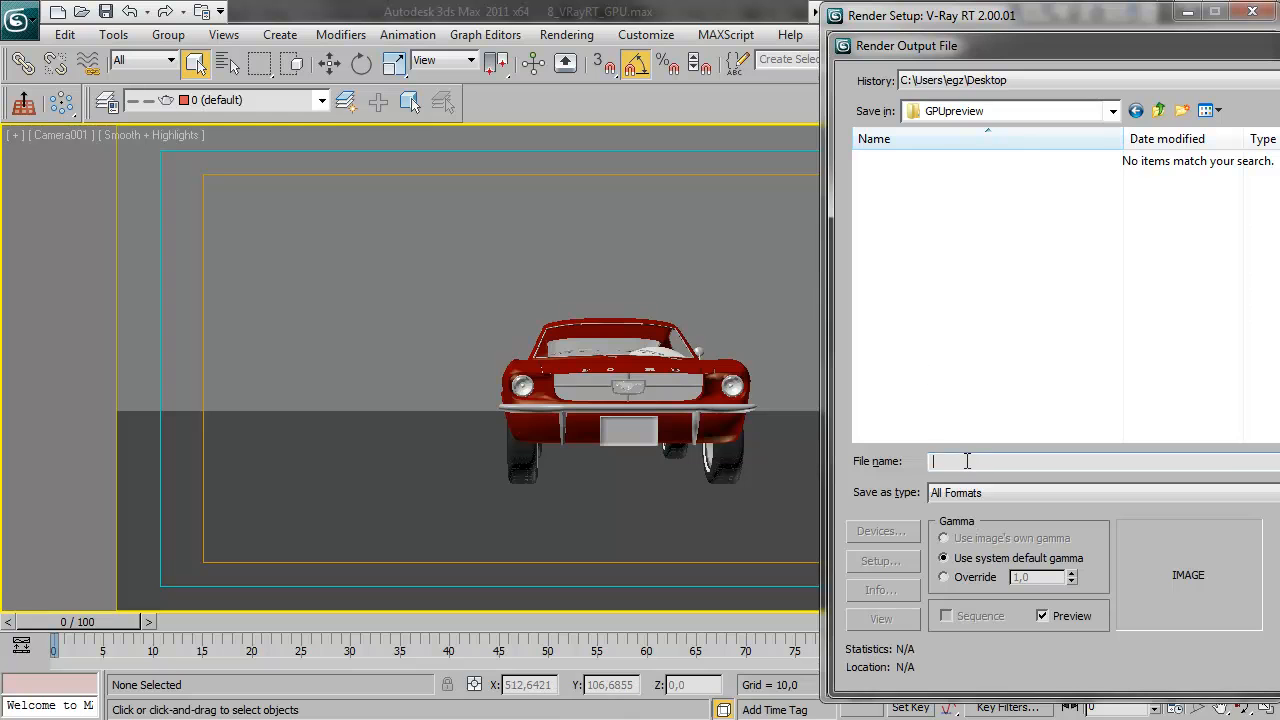
Name the output GPUcar as an OpenEXR Image File and save it with half float (16 bits/channel) RGBA settings
type("GPU")
key("Tab")
key("e")
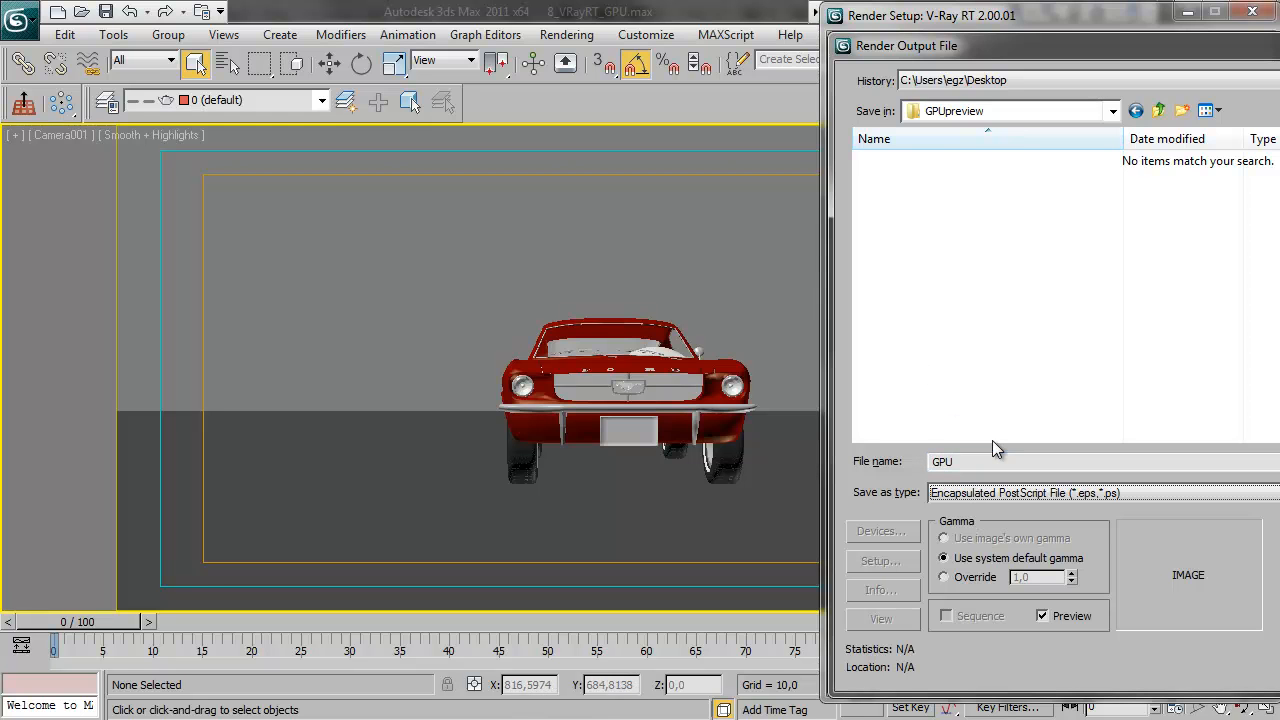
key("Down")
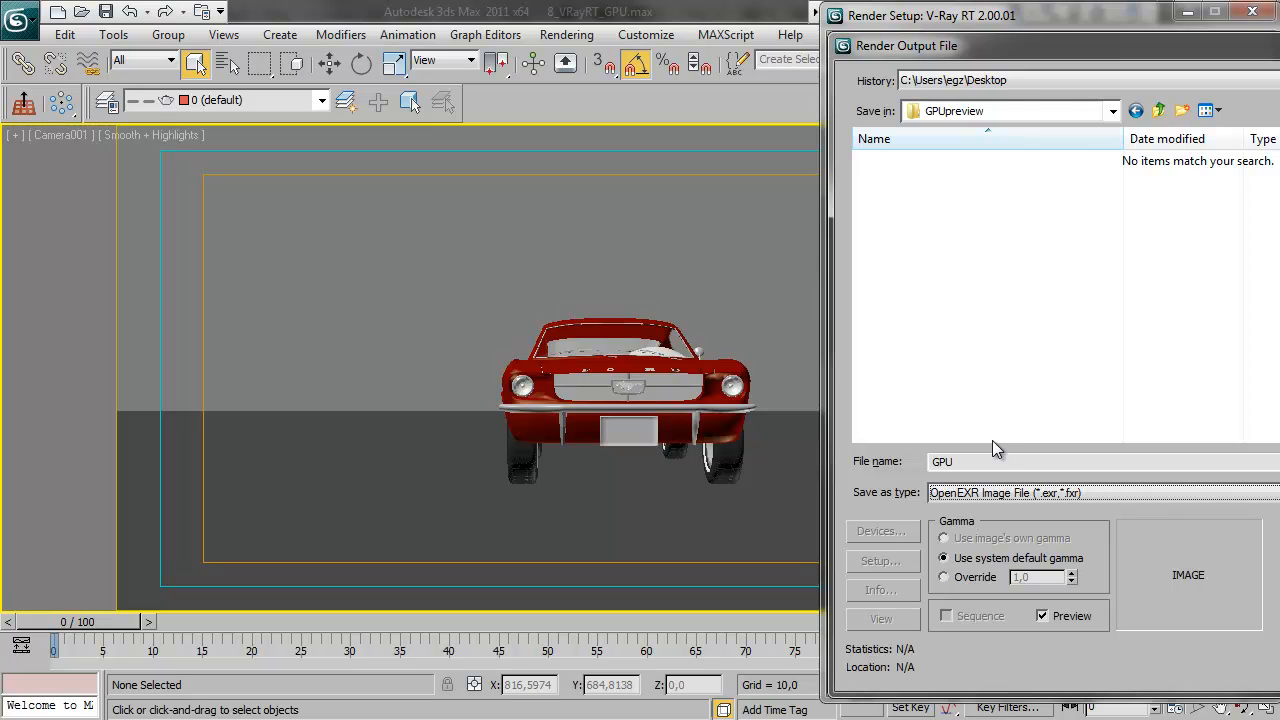
left_click_drag(994, 42, 635, 27)
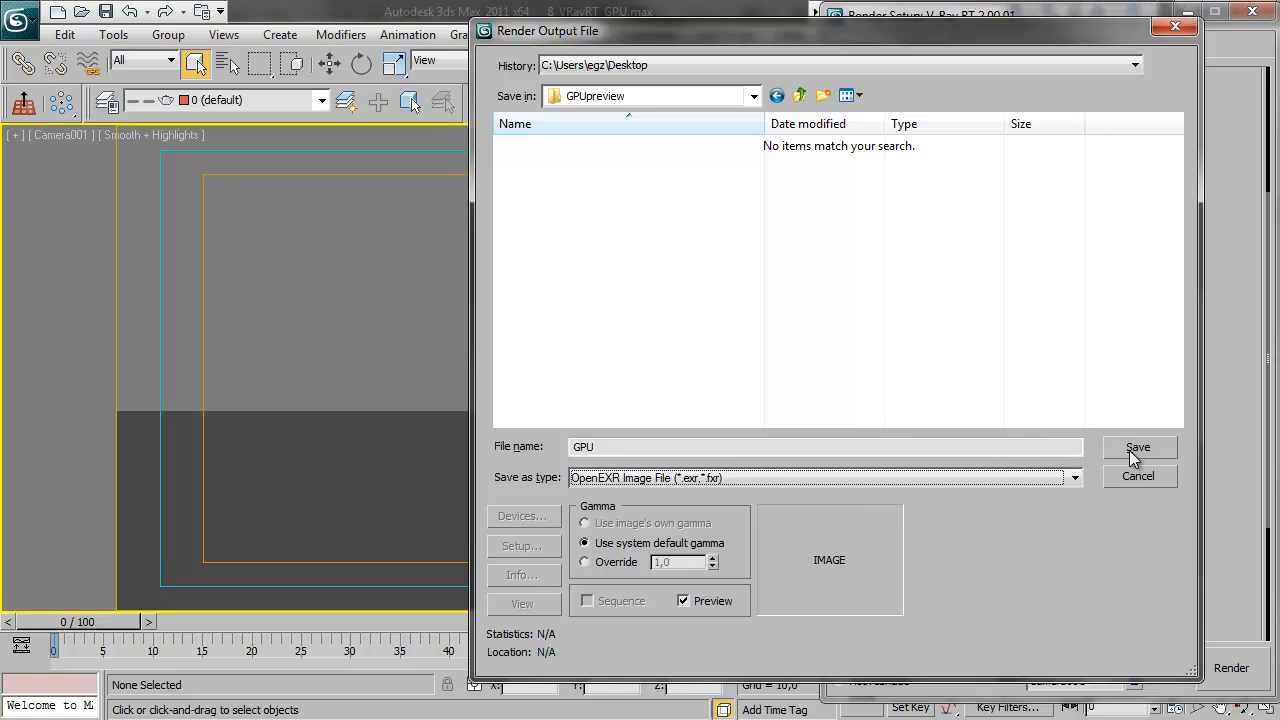
left_click(892, 449)
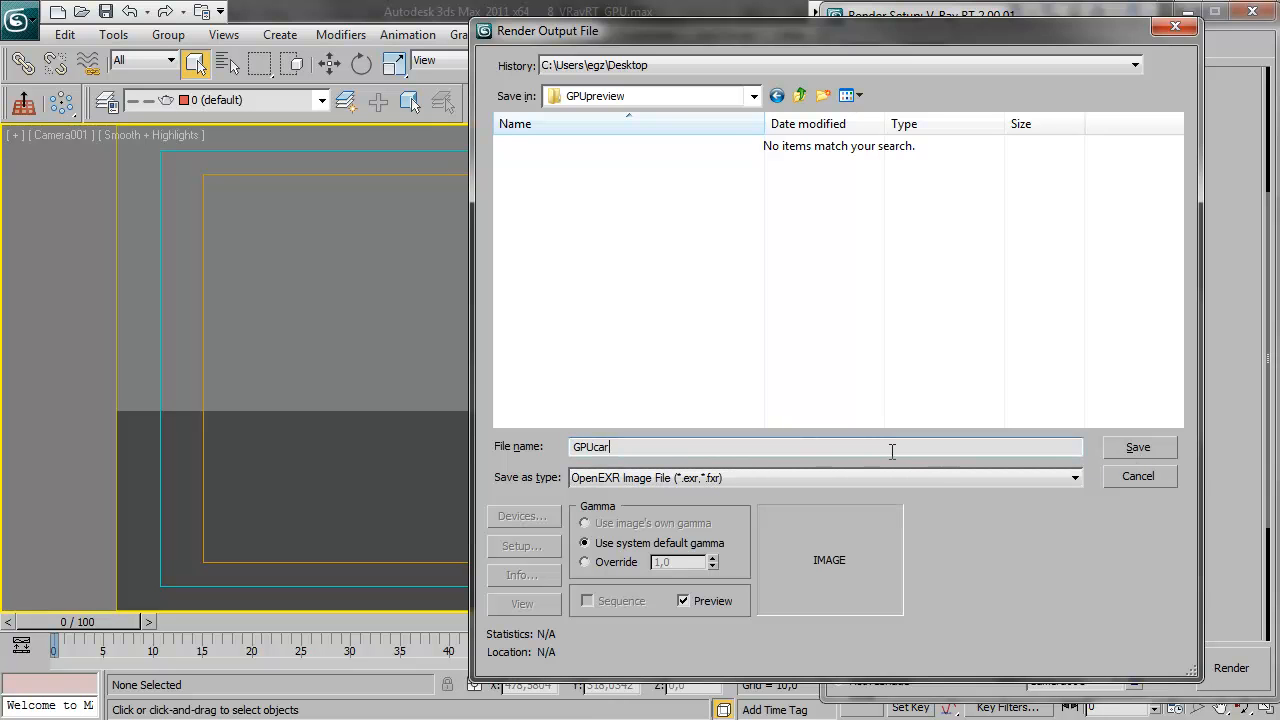
left_click(1132, 452)
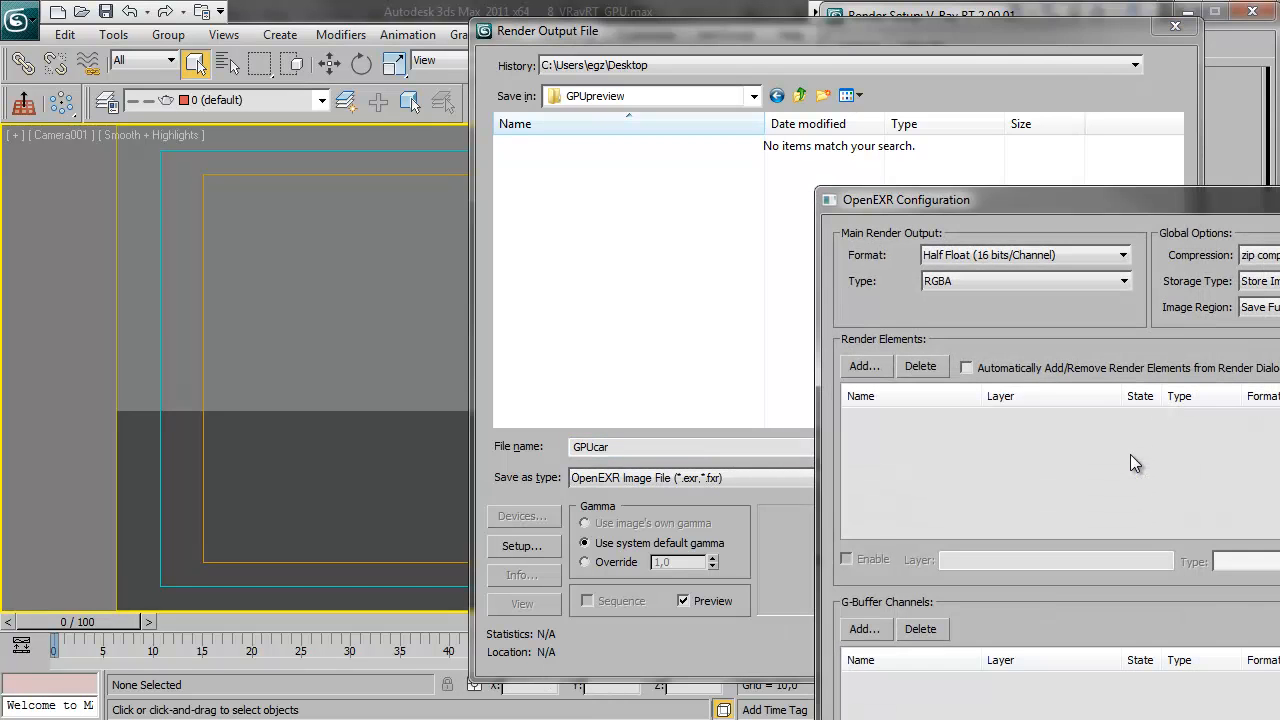
left_click_drag(1026, 192, 683, 80)
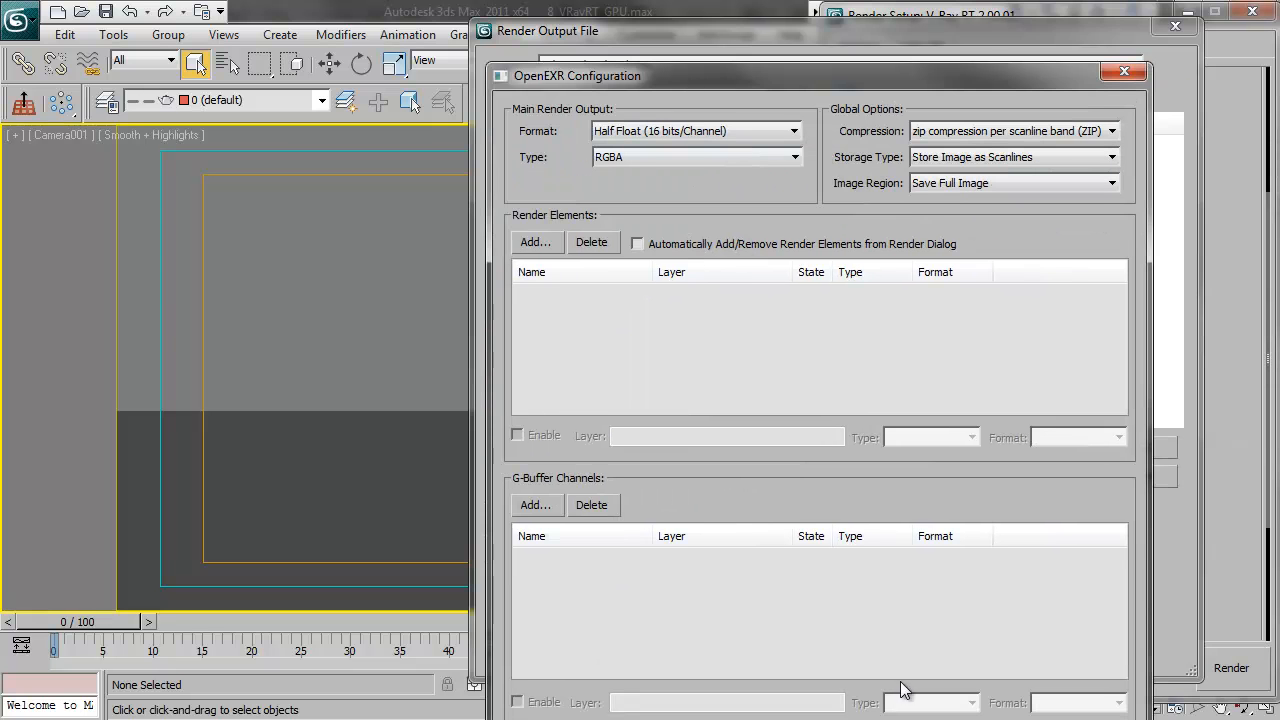
left_click_drag(770, 82, 740, 20)
left_click(982, 686)
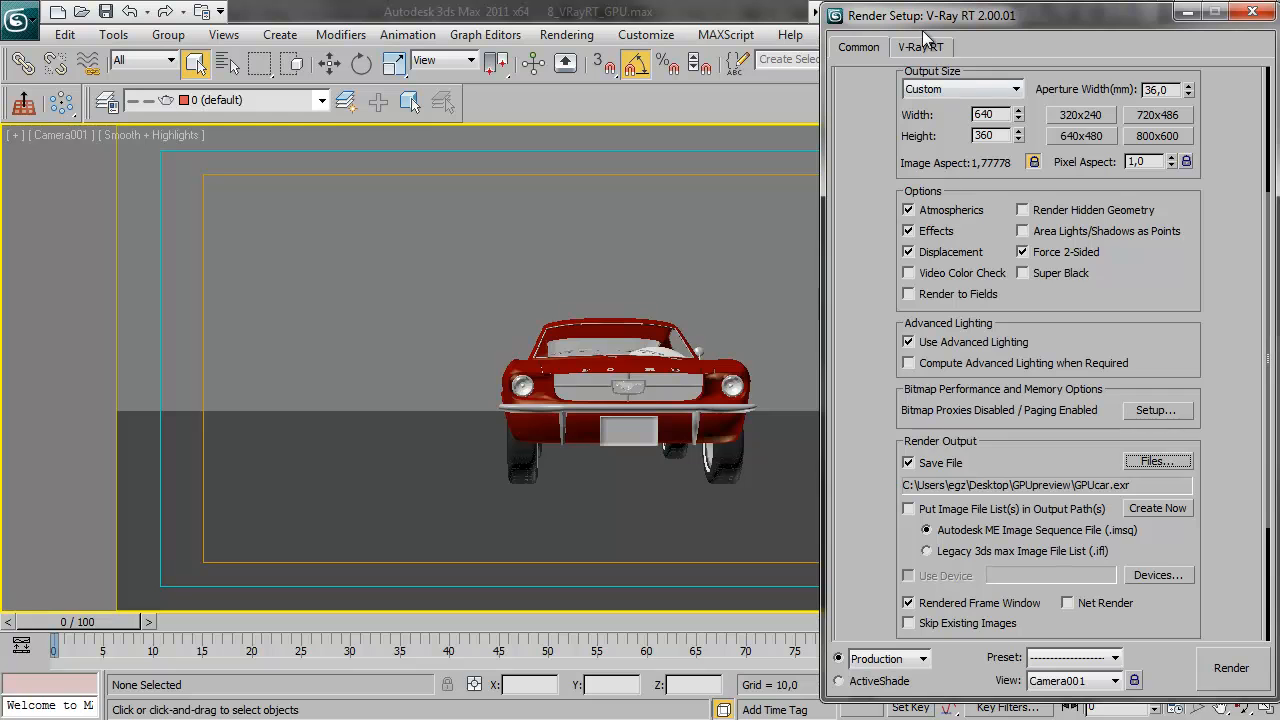
Set V-Ray RT to OpenCL (single kernel), max render time 0,05 min, ray bundle size 256 and 16 rays per pixel, and render the animation
left_click(920, 47)
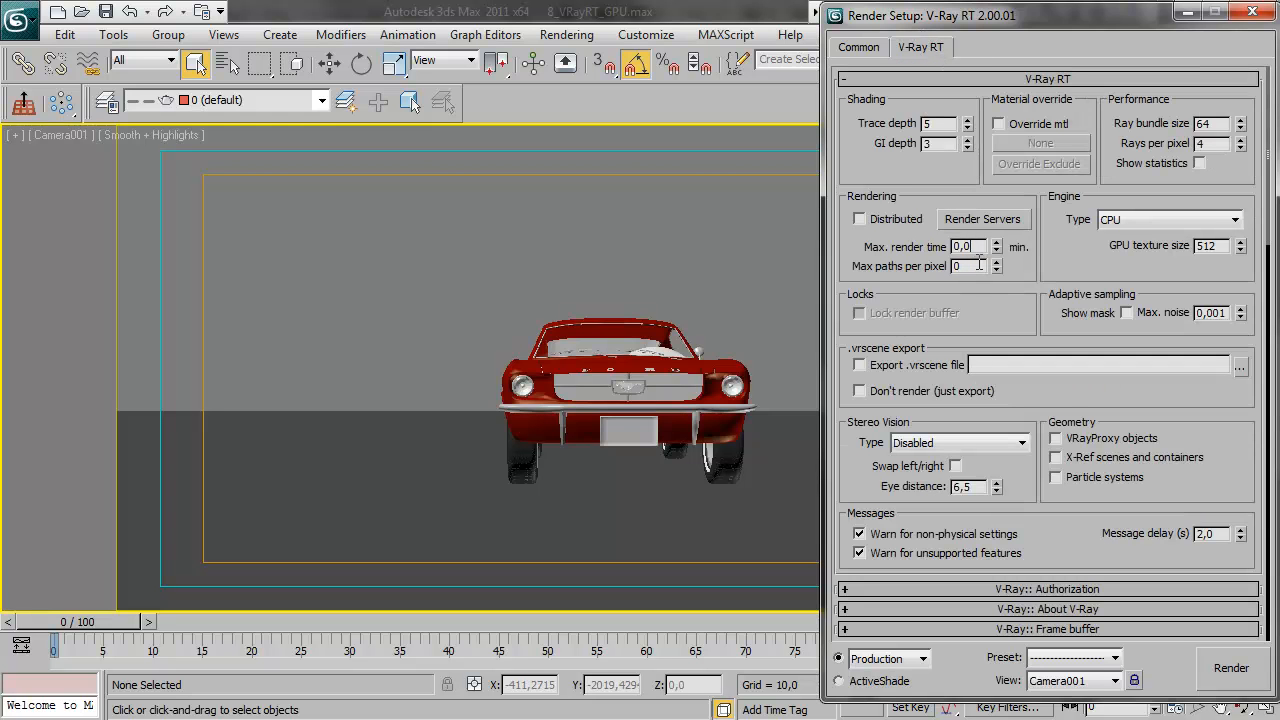
left_click(1106, 222)
left_click(1155, 250)
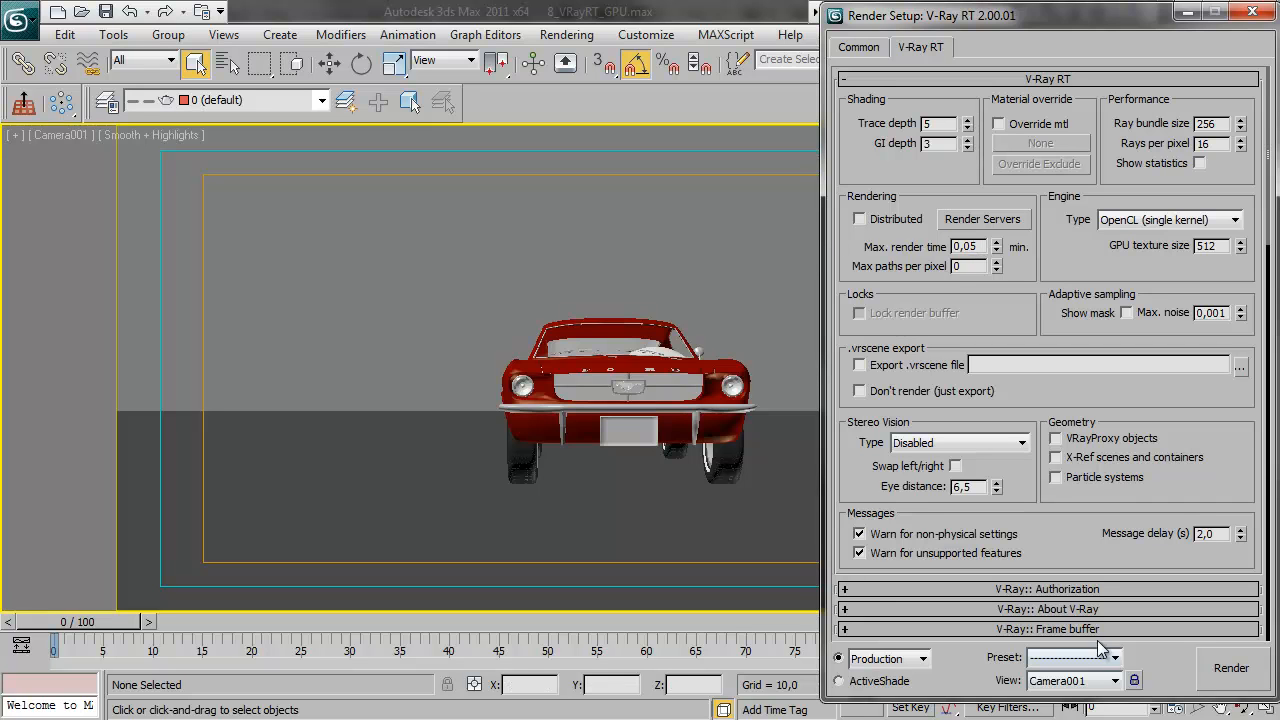
left_click(1238, 677)
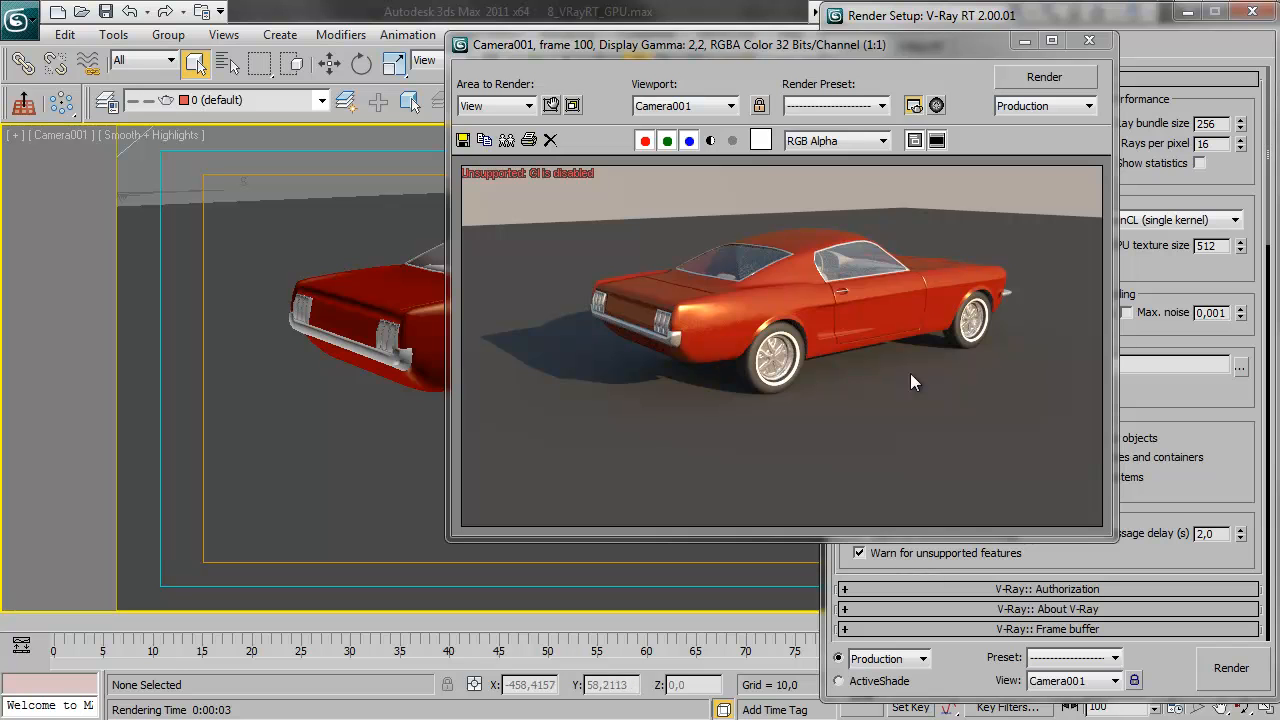
left_click_drag(840, 42, 606, 30)
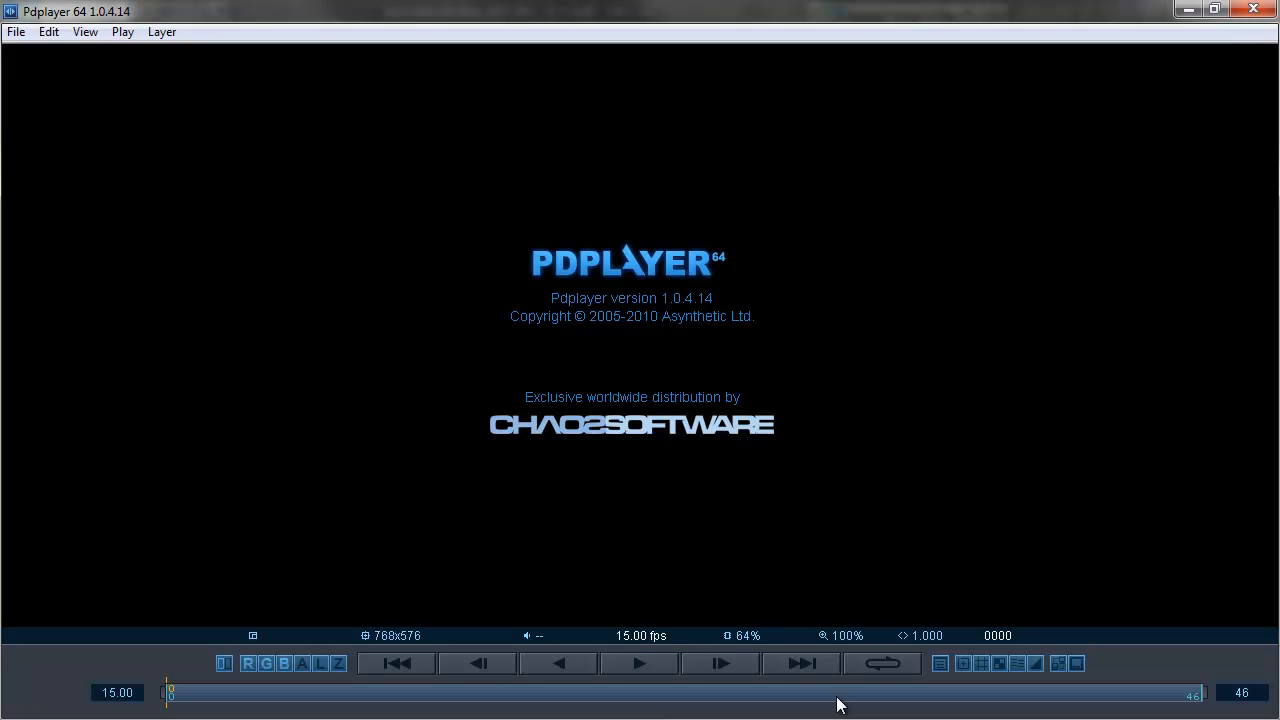
Switch to Pdplayer, load the GPUcar image sequence starting at GPUcar0000 as a layer, and set the layer to Ignore Alpha
key("ctrl+o")
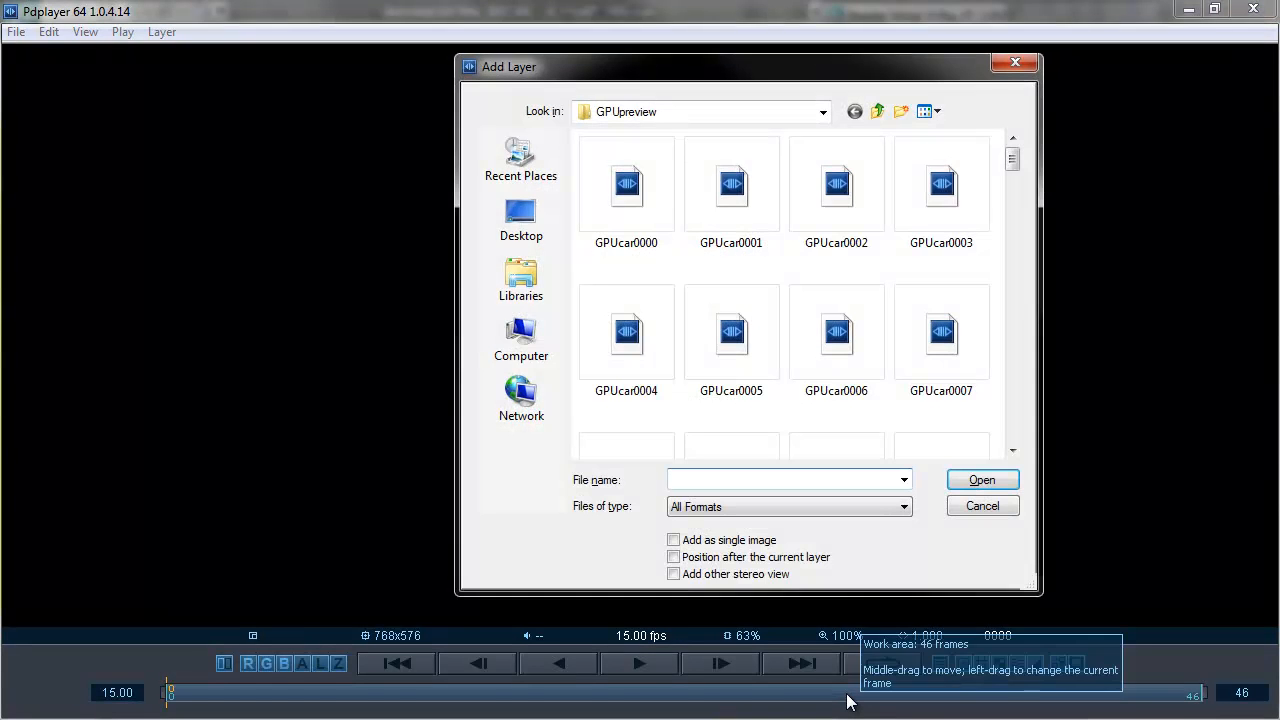
double_click(632, 183)
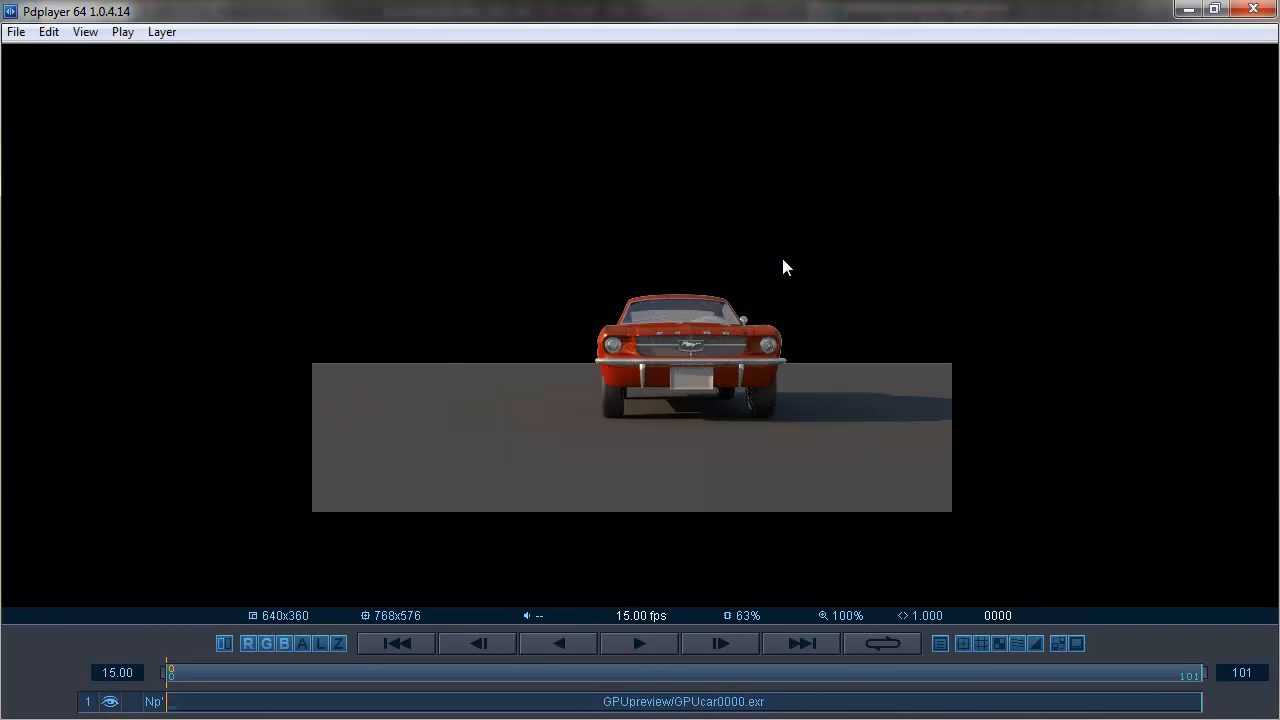
right_click(159, 700)
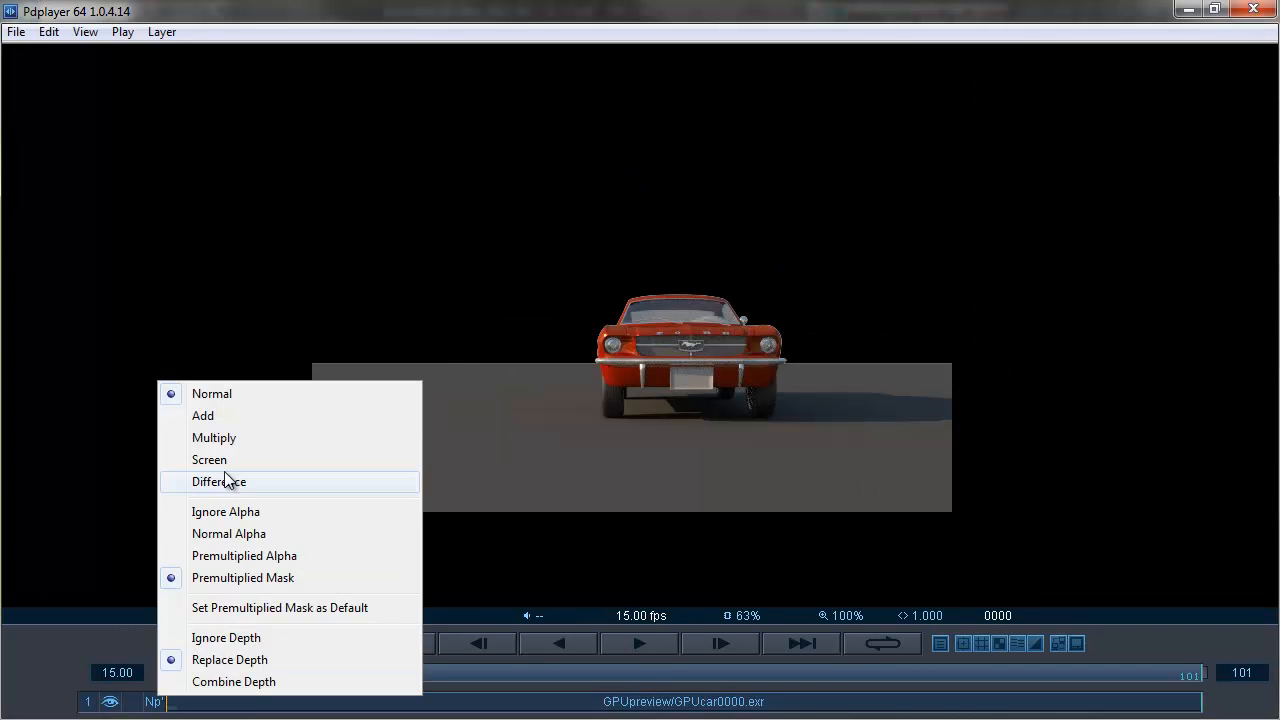
left_click(224, 513)
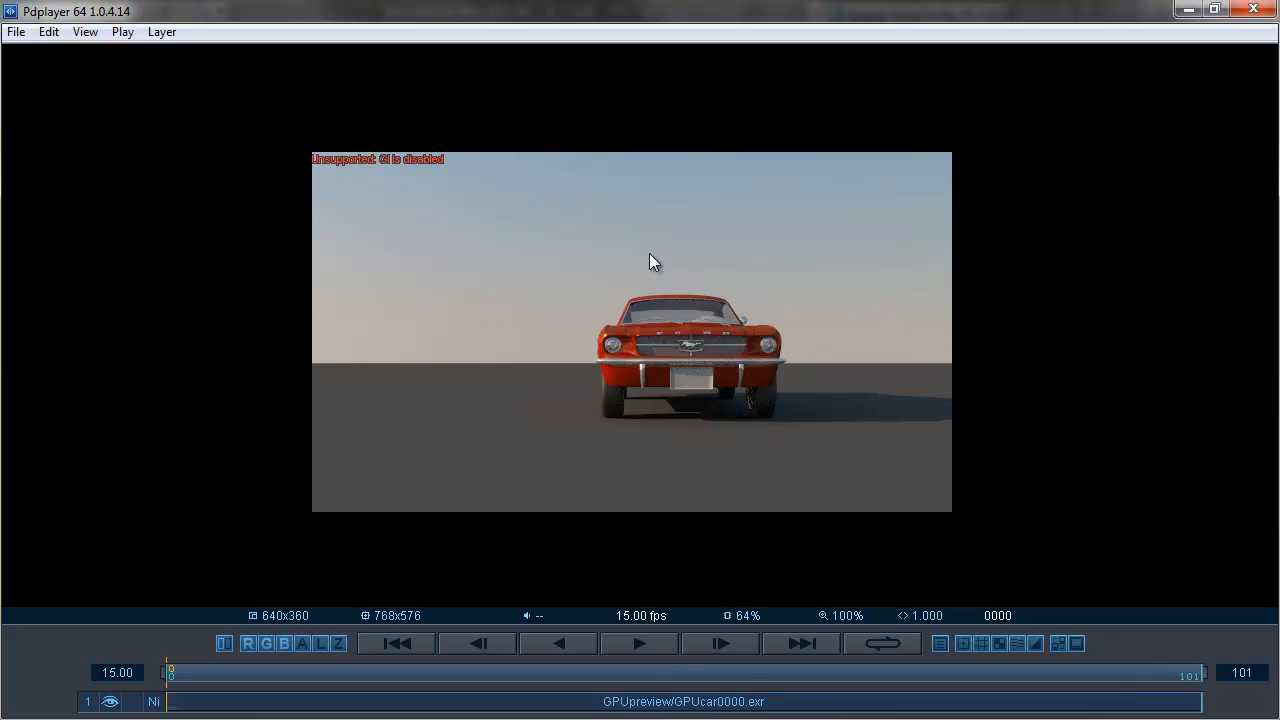
Preload the GPUcar layer into the cache, play the sequence, and scrub to frame 72
right_click(666, 702)
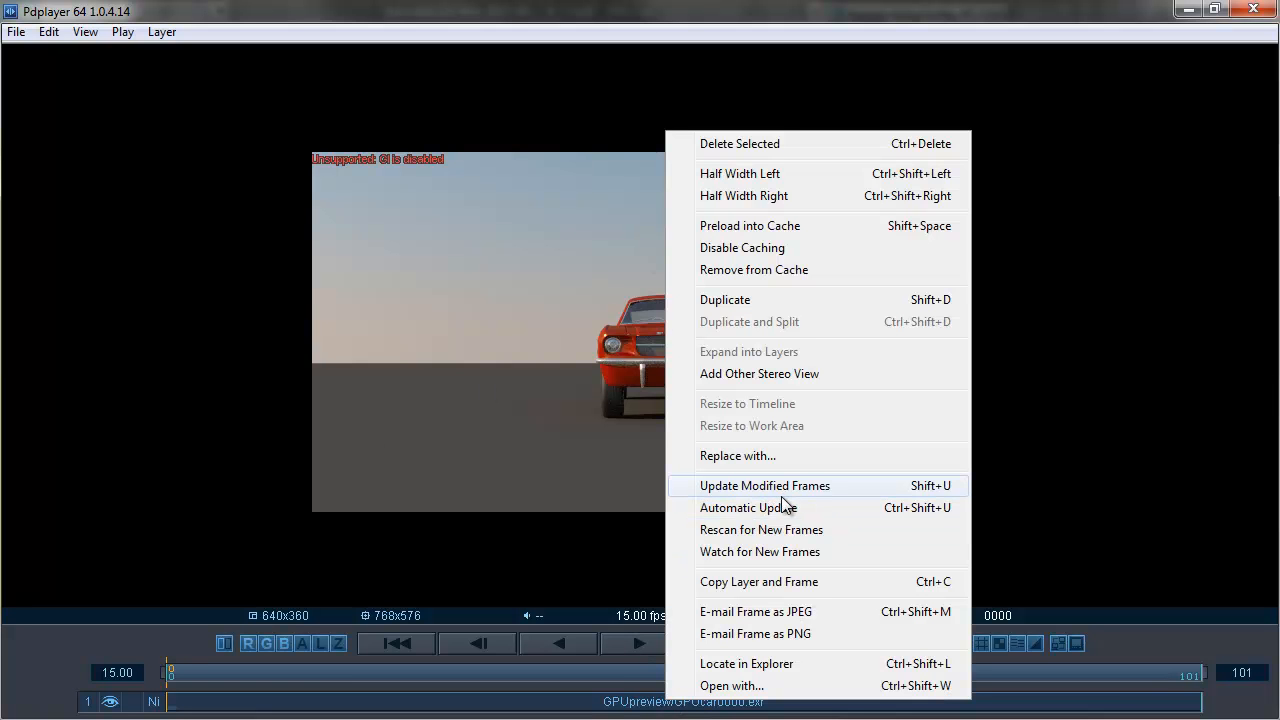
left_click(765, 228)
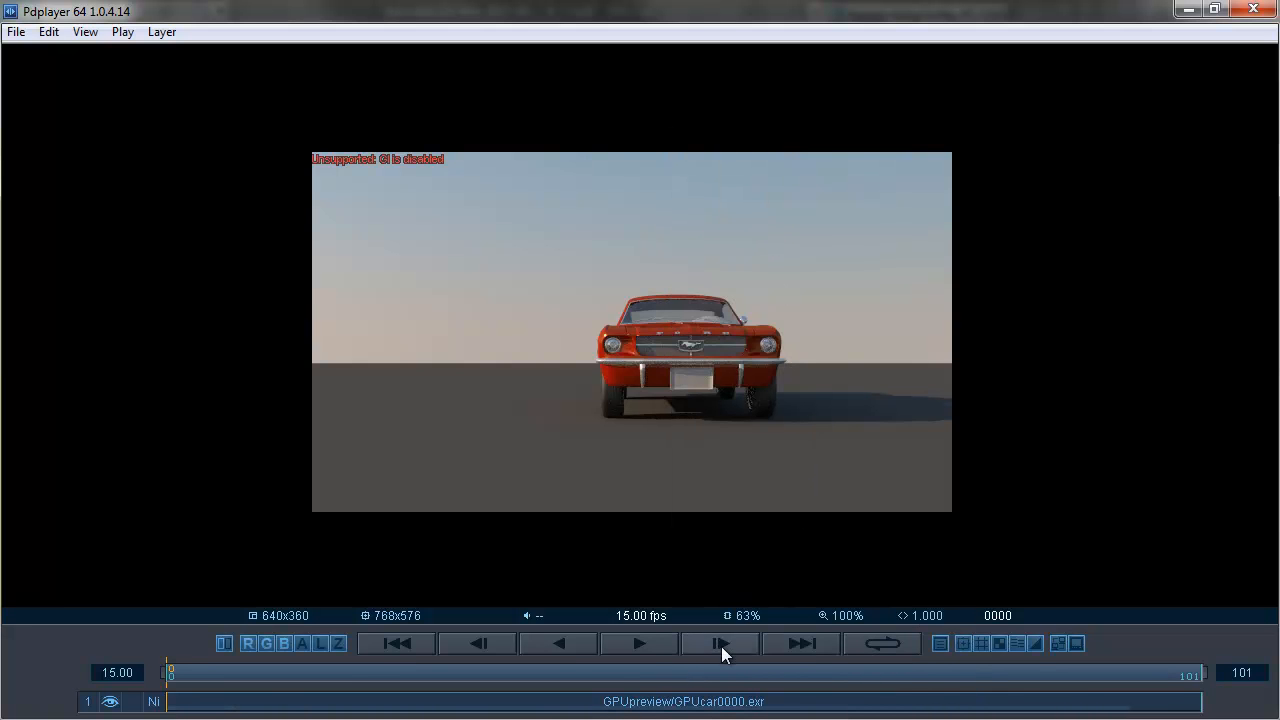
left_click(661, 645)
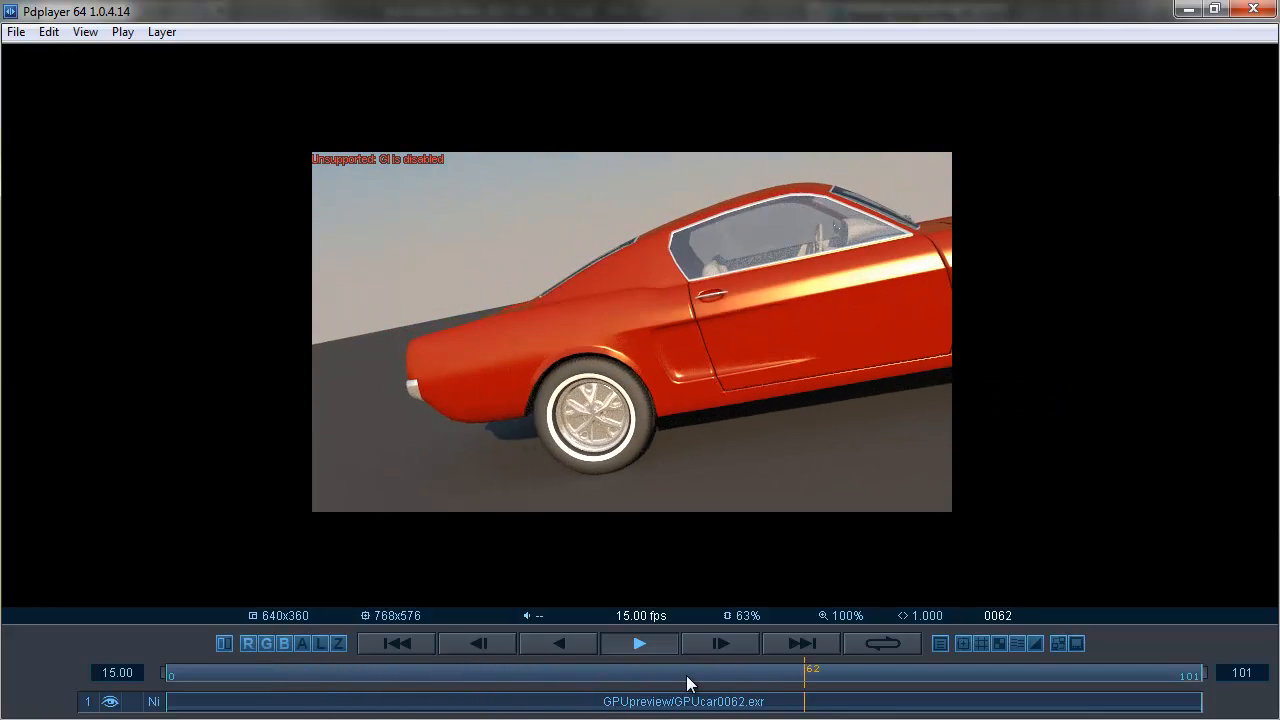
left_click_drag(687, 676, 906, 670)
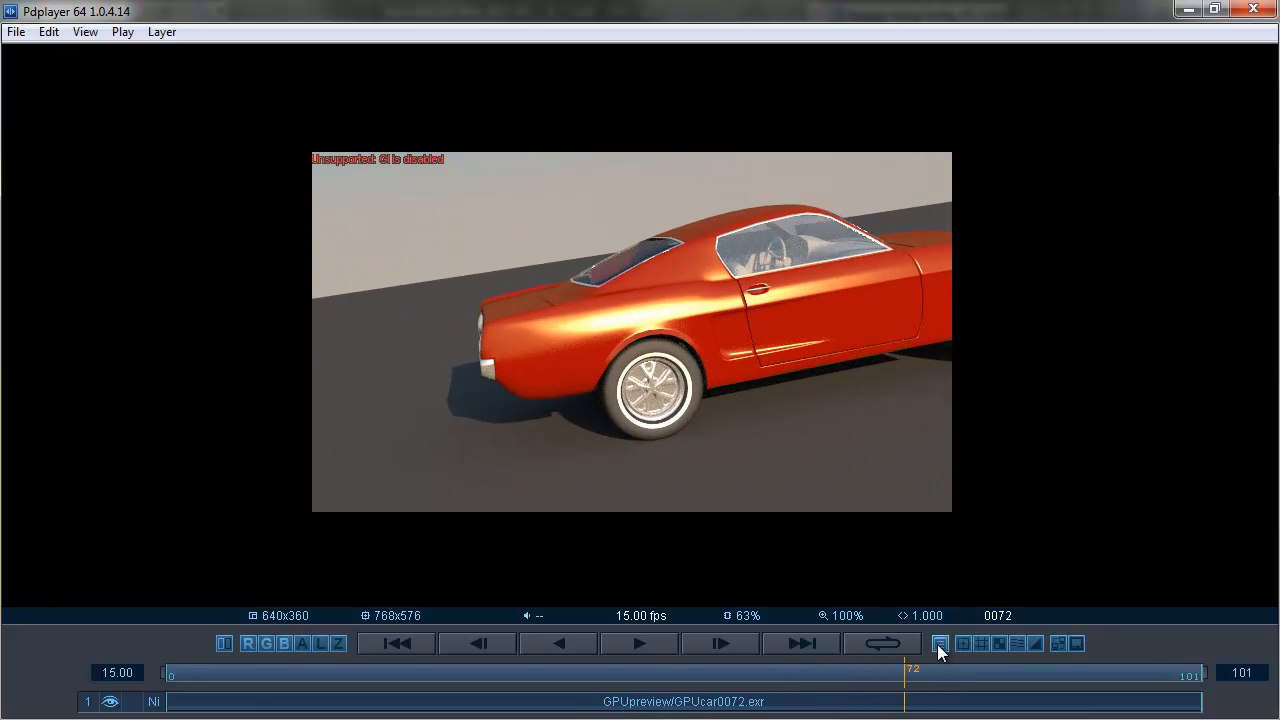
Color-correct the GPUcar layer with exposure -0.80, brightness +4.5, contrast +0.28 and per-channel gamma 1.00, 0.98, 1.18, and scrub back to frame 1
left_click(940, 644)
left_click_drag(1192, 266, 1145, 266)
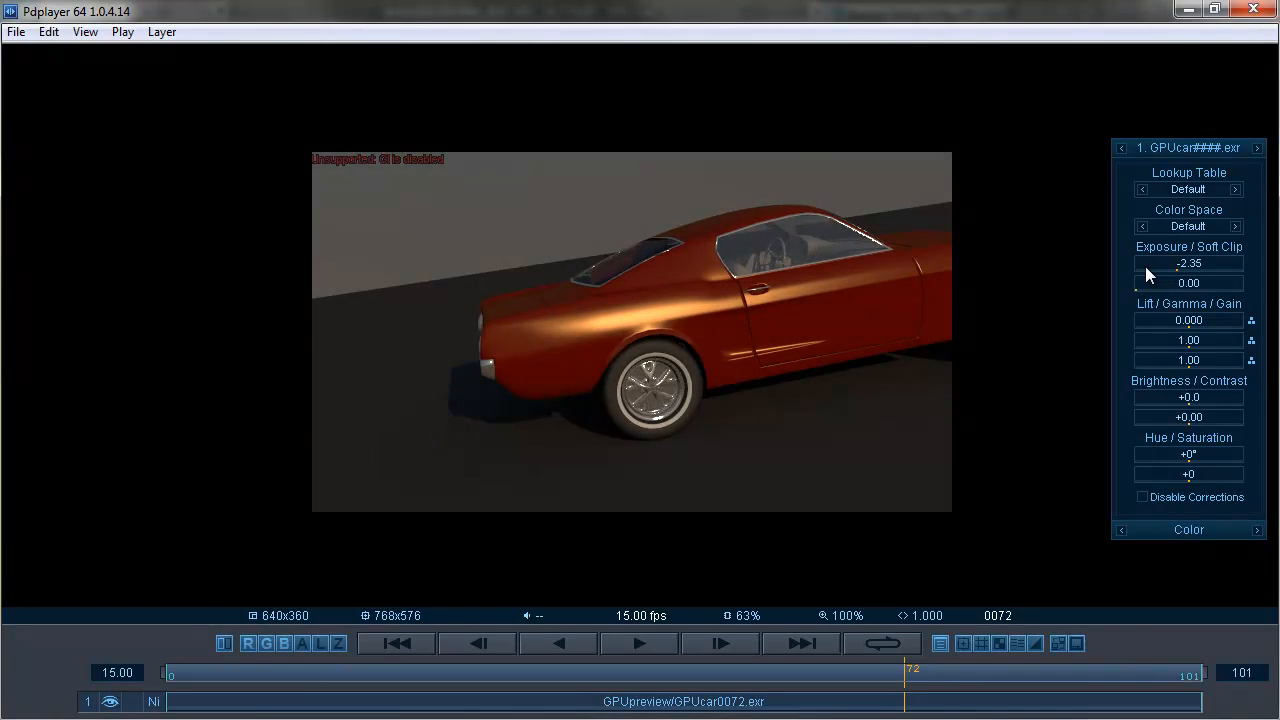
left_click_drag(1175, 398, 1243, 412)
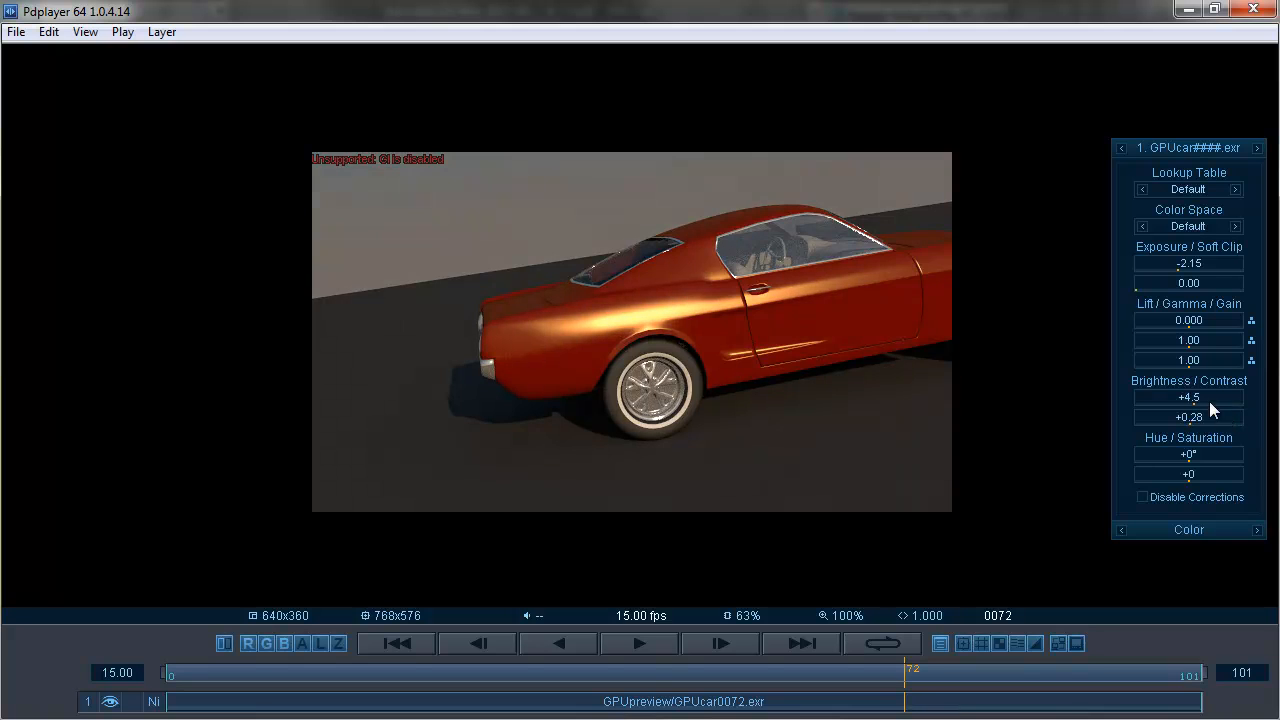
left_click(1250, 341)
left_click_drag(1157, 343, 1246, 348)
left_click_drag(1185, 265, 1215, 277)
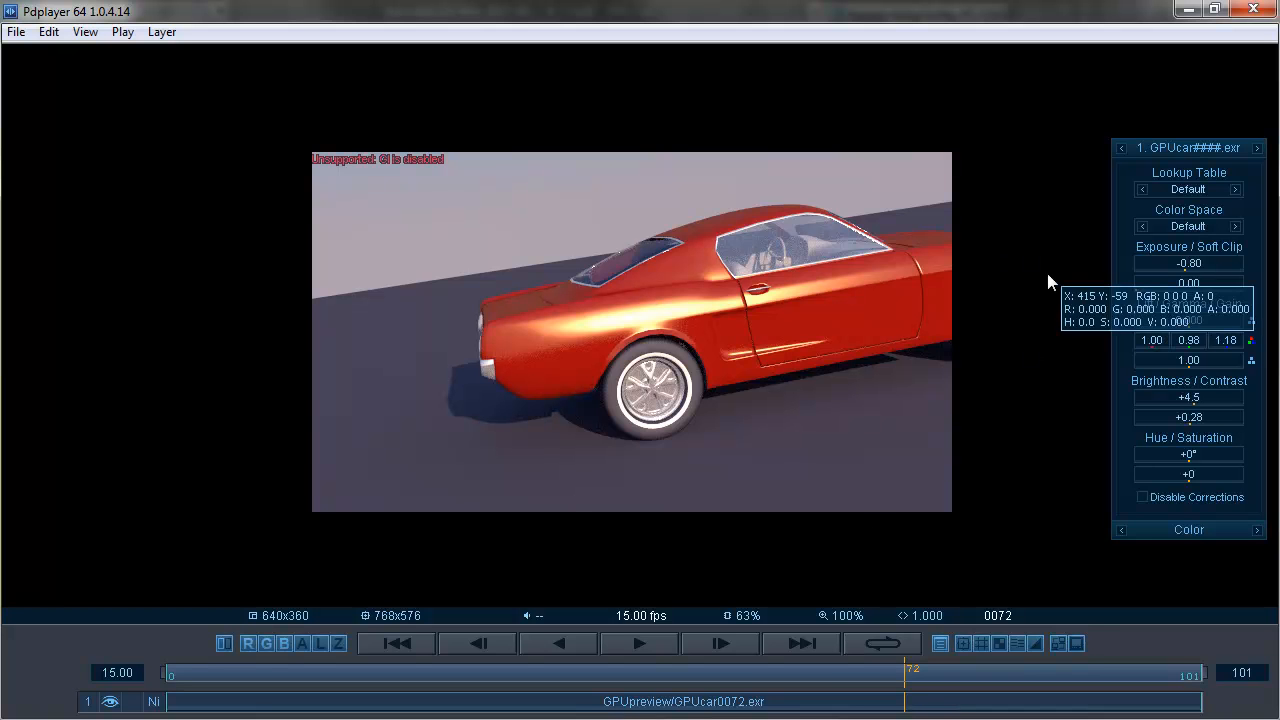
left_click_drag(878, 680, 174, 656)
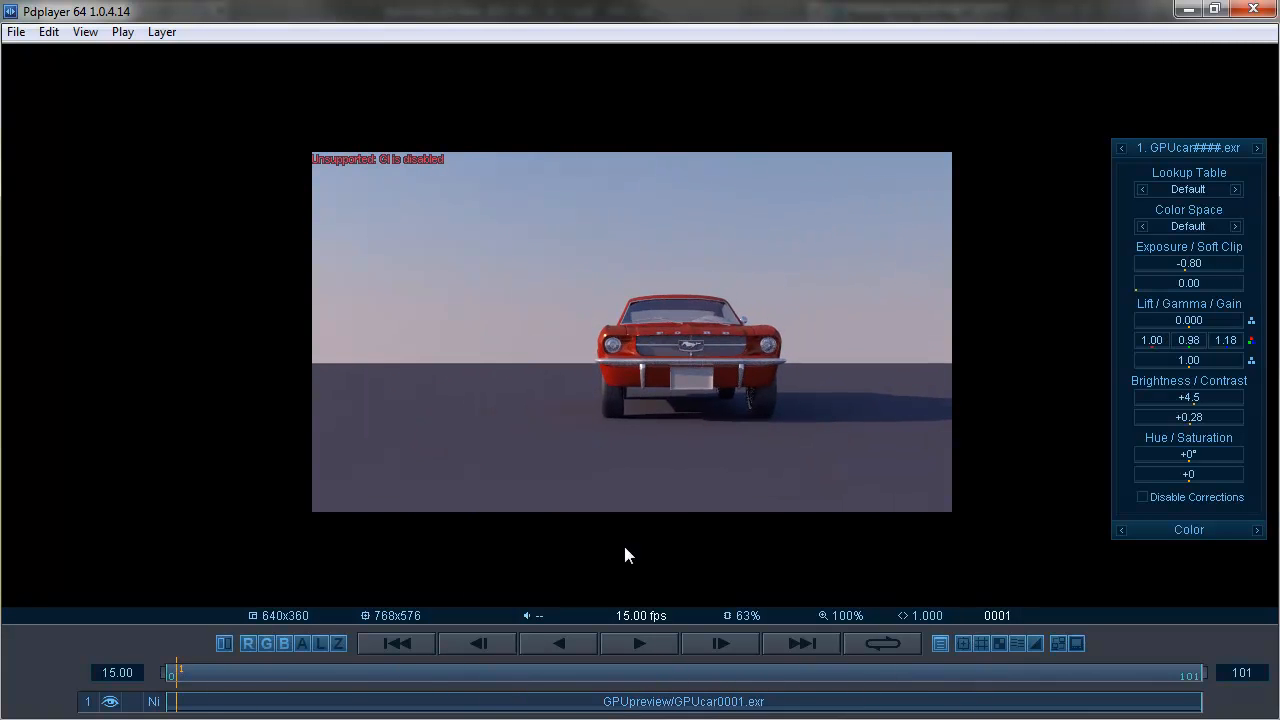